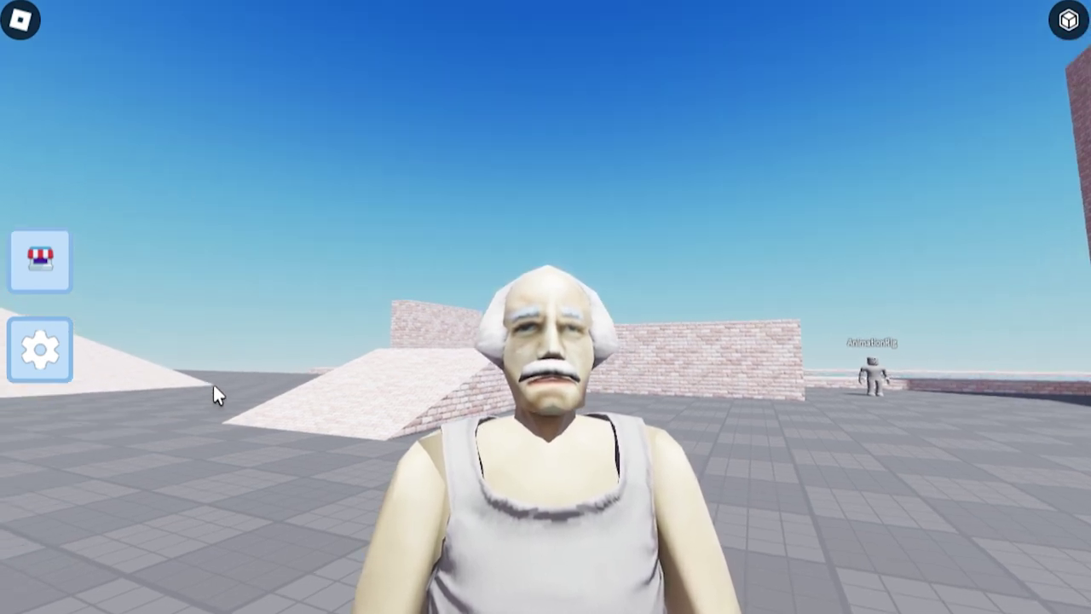
Step: Walk around the test world and open the shop panel to check it
{"action": "key", "text": "s"}
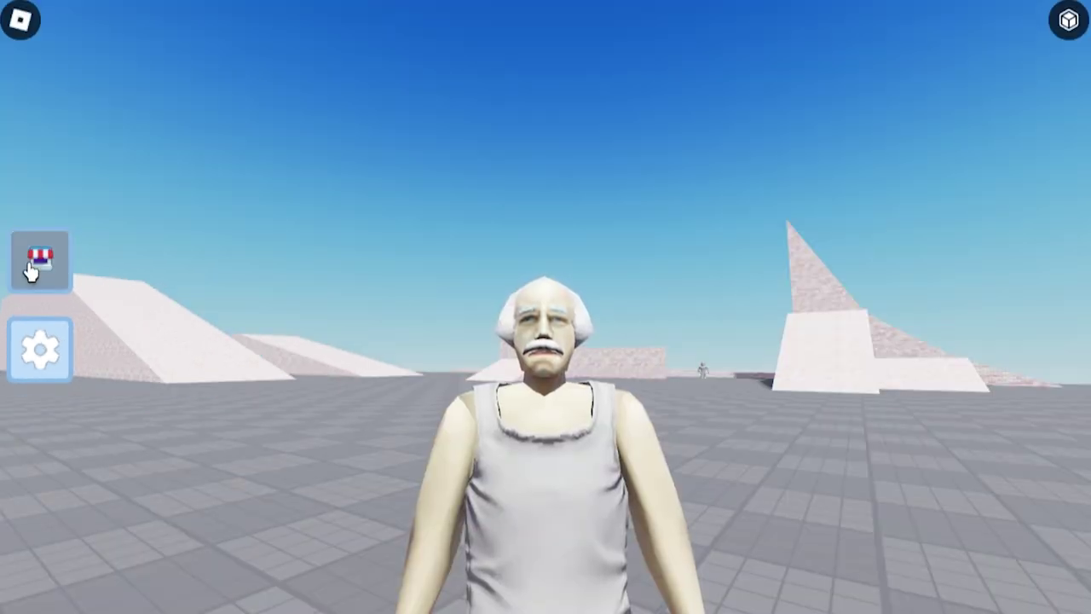
{"action": "left_click", "coordinate": [30, 271]}
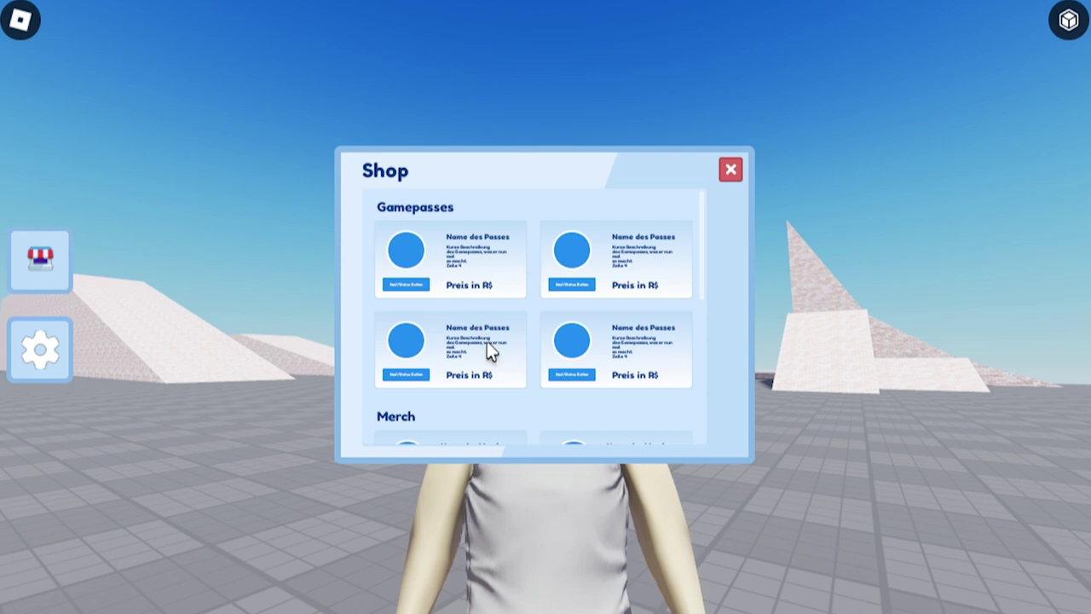
{"action": "scroll", "coordinate": [494, 345], "scroll_direction": "down", "scroll_amount": 5}
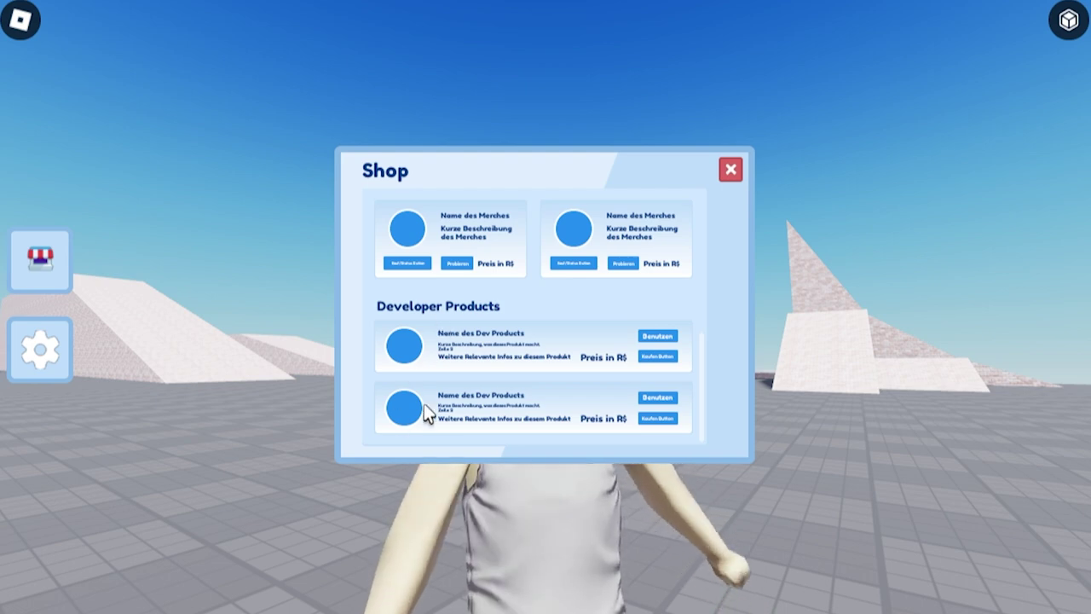
{"action": "scroll", "coordinate": [420, 401], "scroll_direction": "up", "scroll_amount": 3}
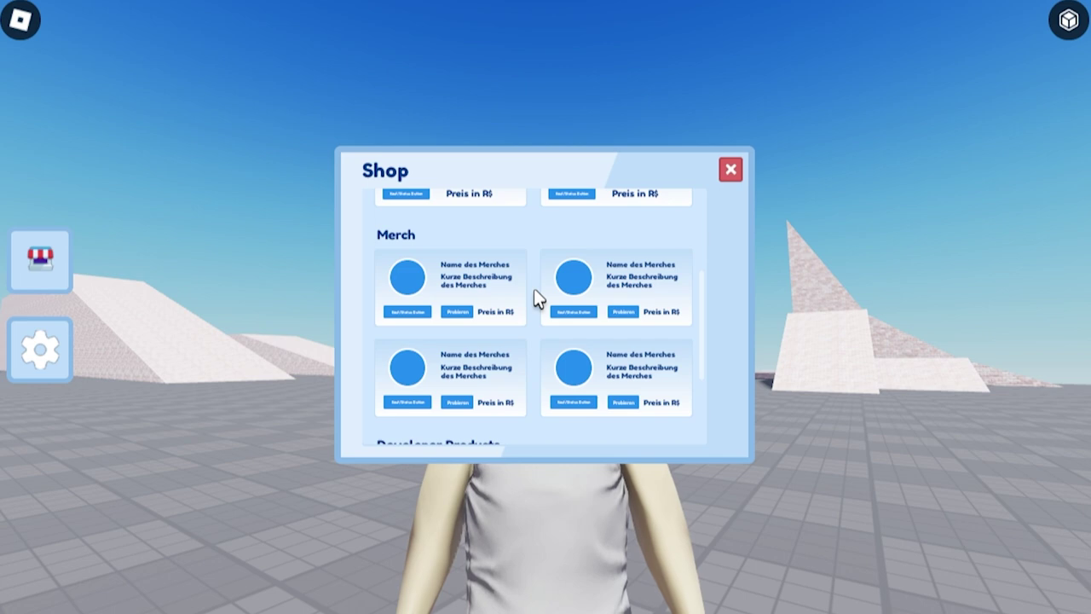
{"action": "scroll", "coordinate": [529, 290], "scroll_direction": "up", "scroll_amount": 2}
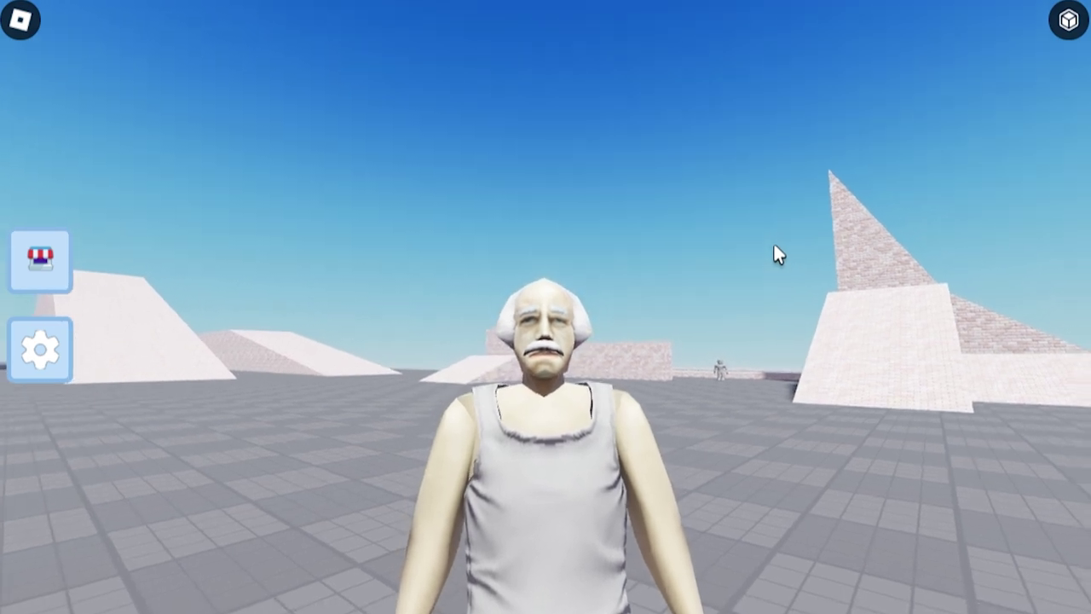
{"action": "scroll", "coordinate": [773, 241], "scroll_direction": "up", "scroll_amount": 2}
{"action": "scroll", "coordinate": [775, 246], "scroll_direction": "down", "scroll_amount": 2}
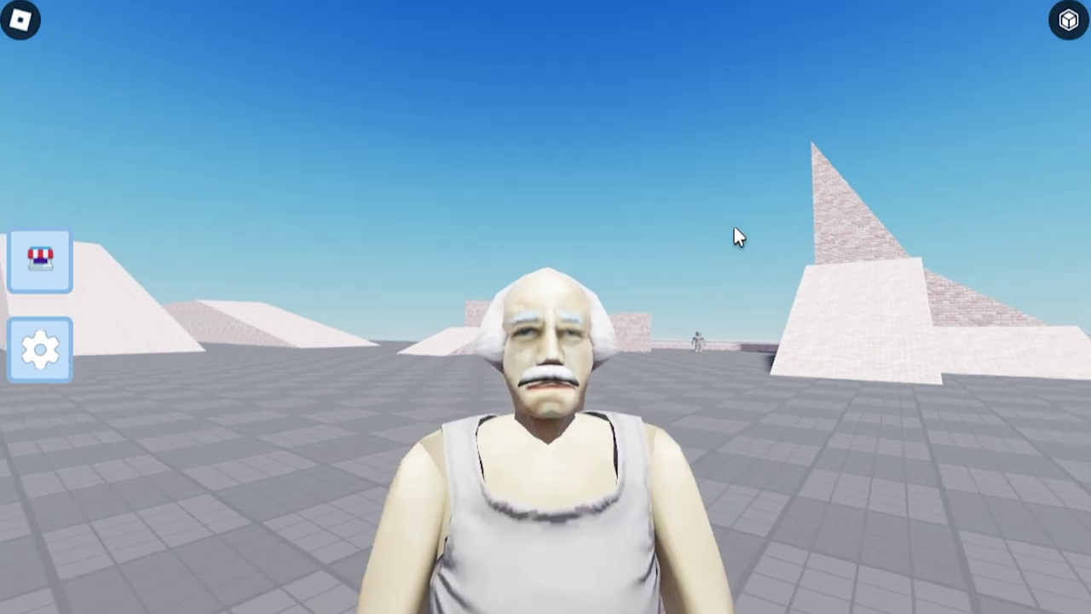
{"action": "scroll", "coordinate": [733, 226], "scroll_direction": "up", "scroll_amount": 2}
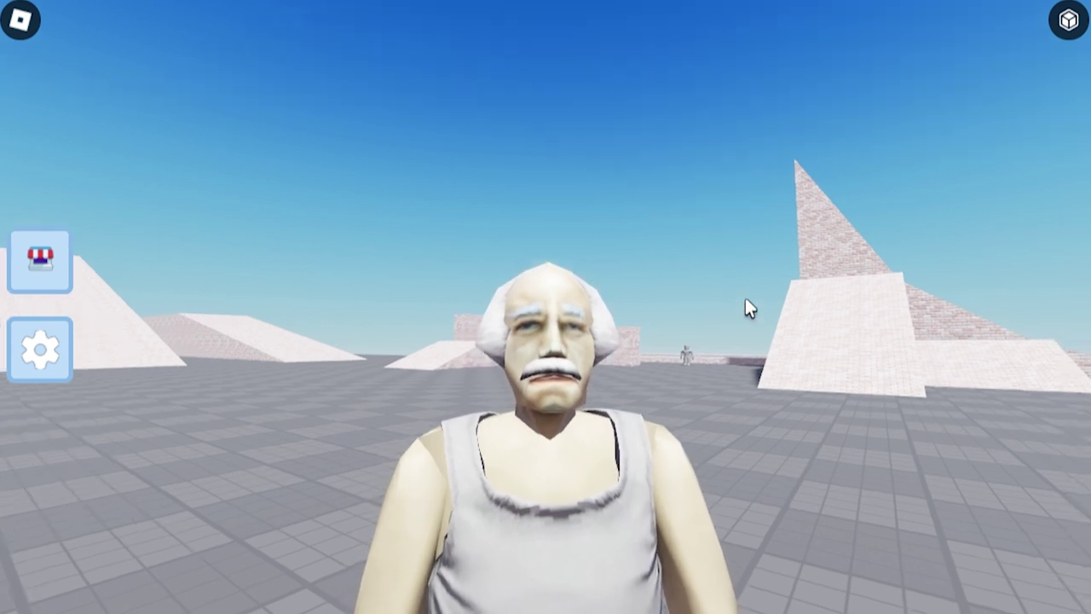
{"action": "scroll", "coordinate": [749, 307], "scroll_direction": "down", "scroll_amount": 2}
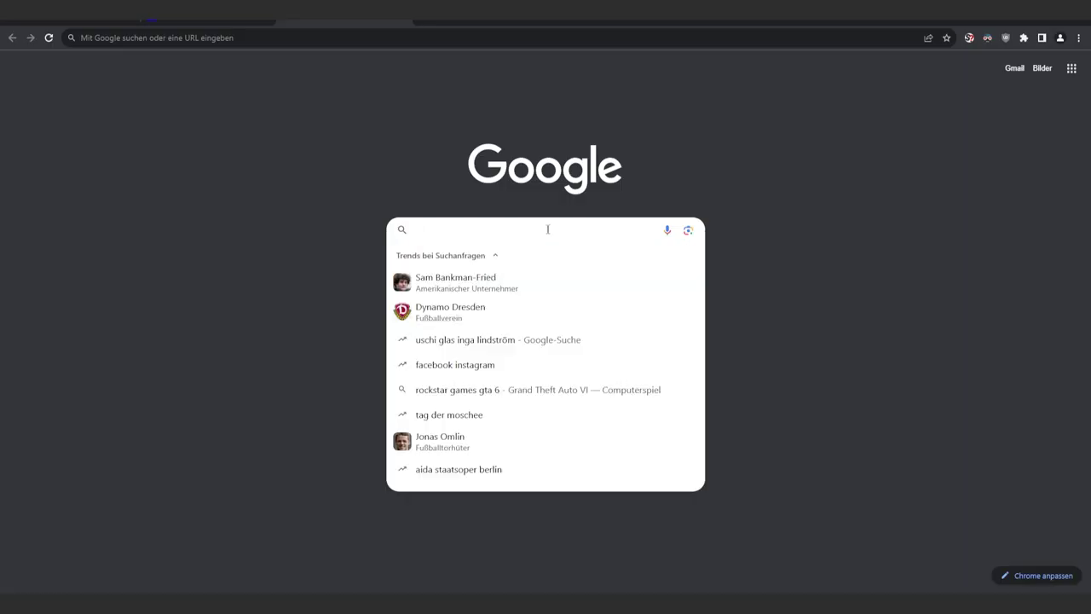
Step: Search Google for 'figma', open figma.com and start using Figma for free
{"action": "type", "text": "figma"}
{"action": "key", "text": "Return"}
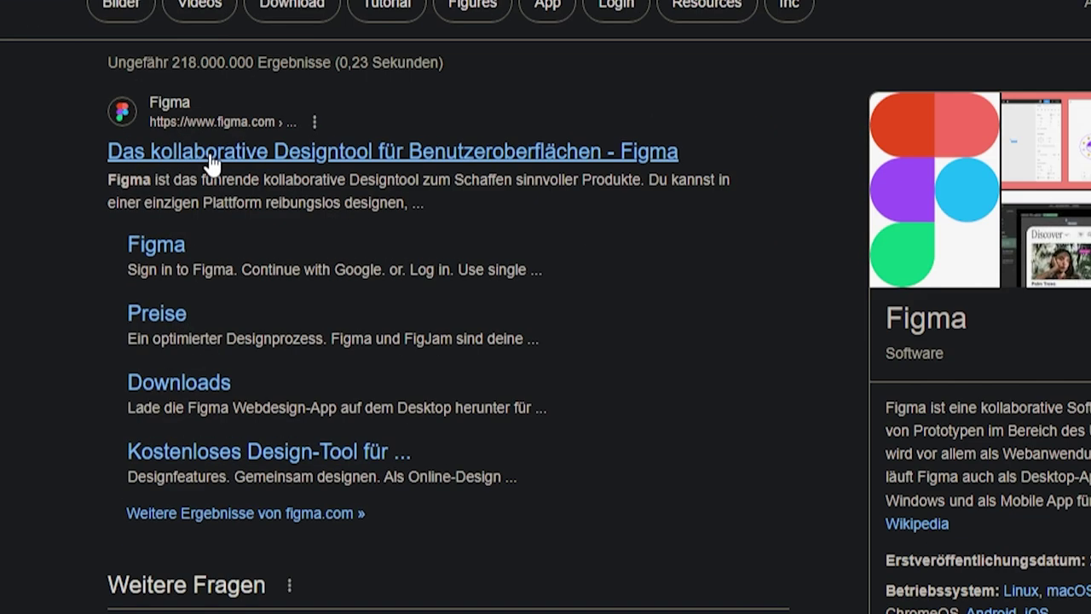
{"action": "left_click", "coordinate": [225, 153]}
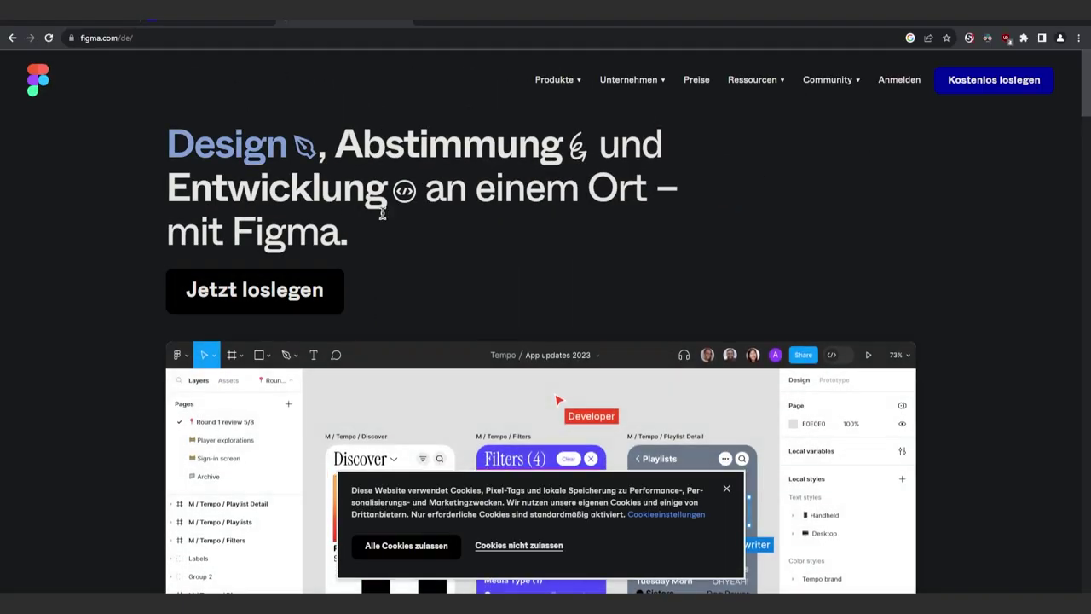
{"action": "scroll", "coordinate": [392, 183], "scroll_direction": "down", "scroll_amount": 4}
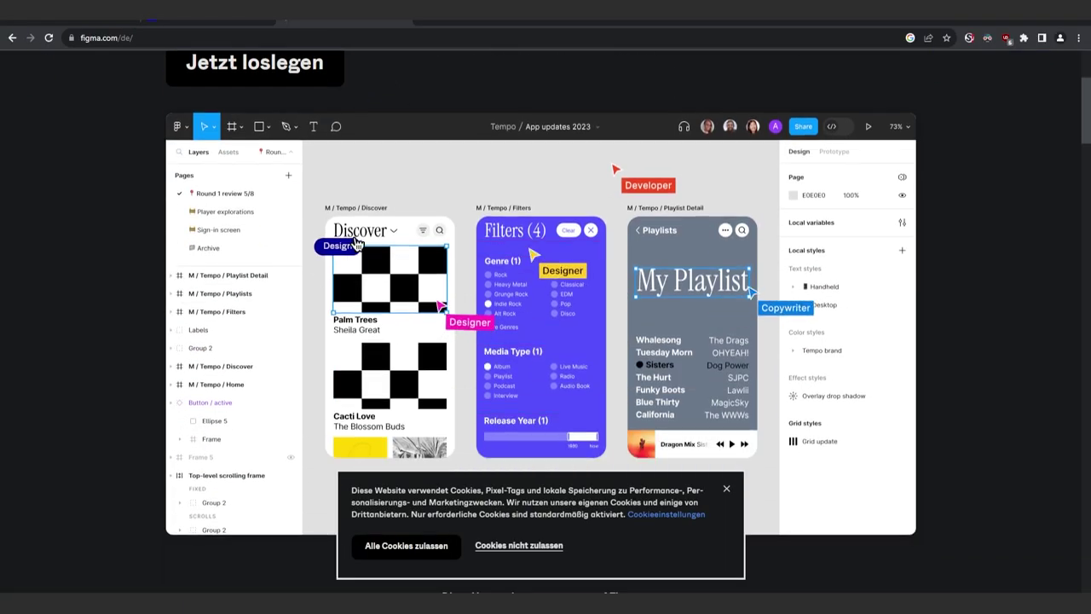
{"action": "scroll", "coordinate": [568, 205], "scroll_direction": "up", "scroll_amount": 4}
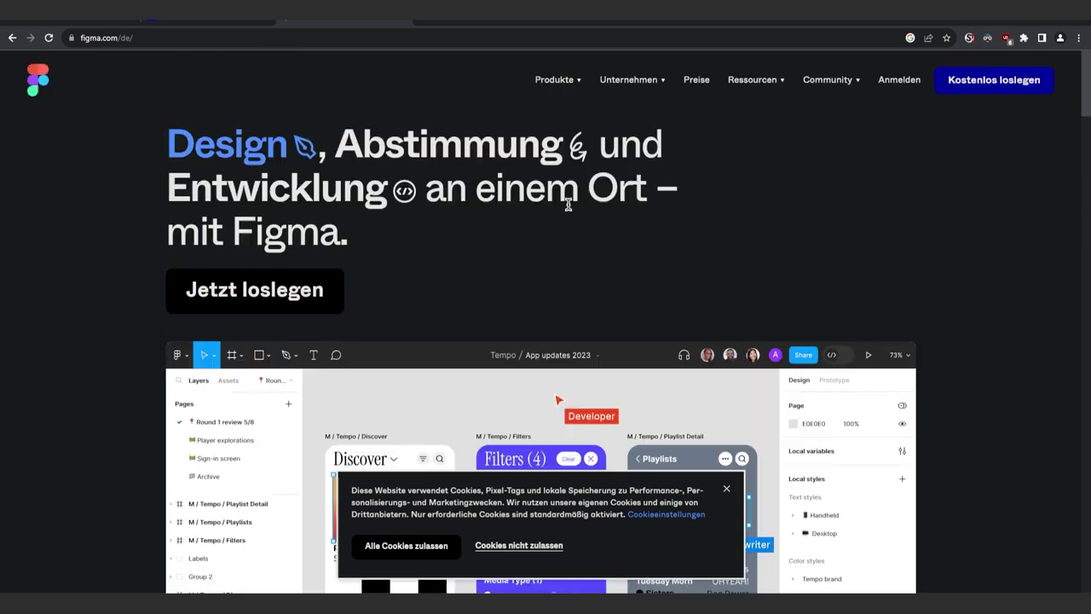
{"action": "left_click_drag", "start_coordinate": [503, 197], "coordinate": [546, 198]}
{"action": "left_click", "coordinate": [563, 198]}
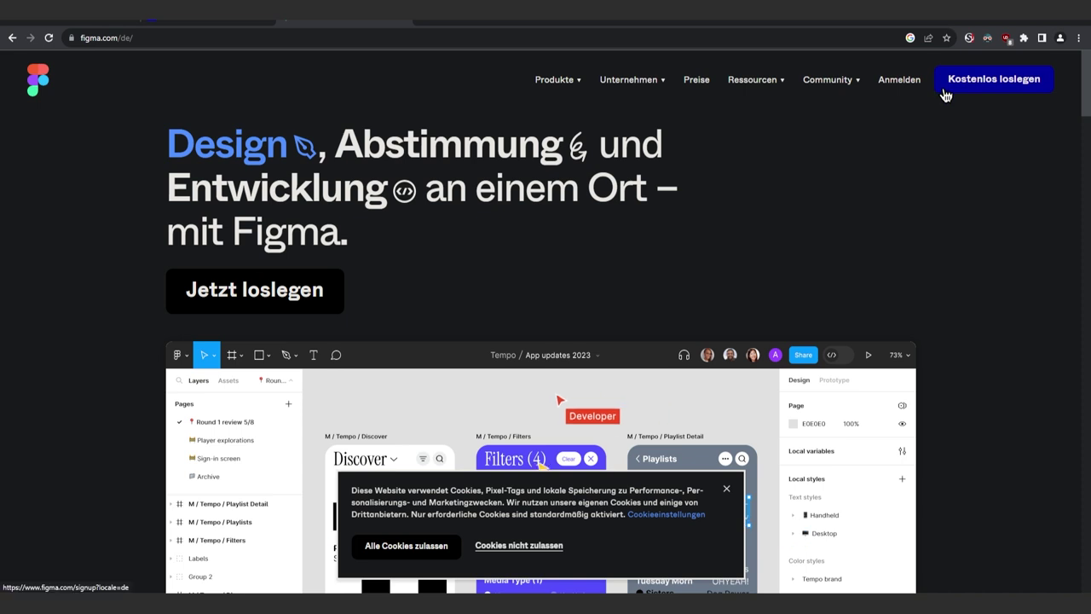
{"action": "mouse_move", "coordinate": [745, 102]}
{"action": "mouse_move", "coordinate": [559, 96]}
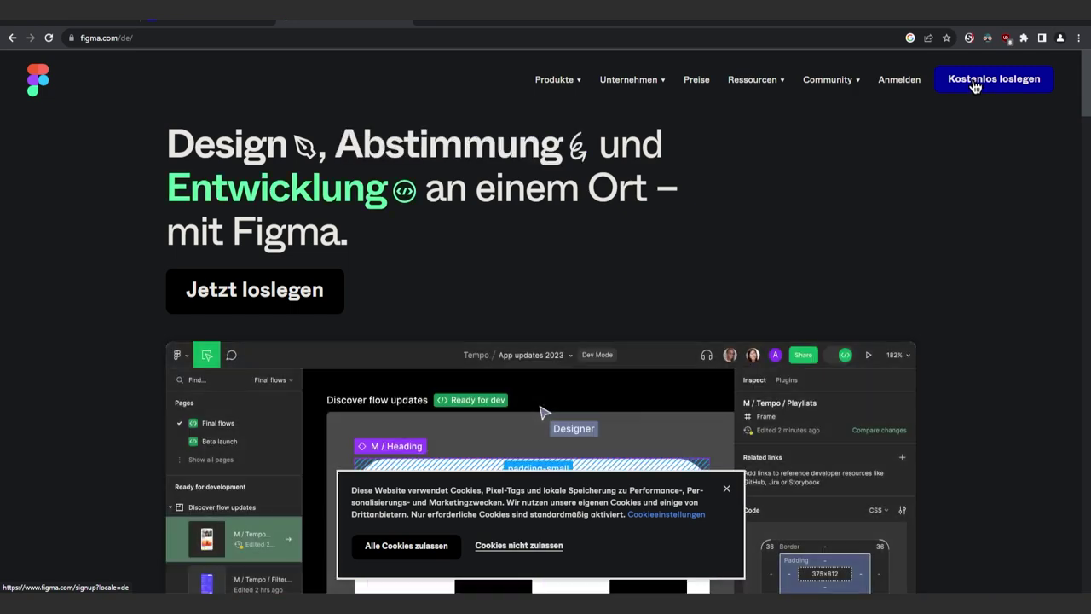
{"action": "left_click", "coordinate": [976, 85]}
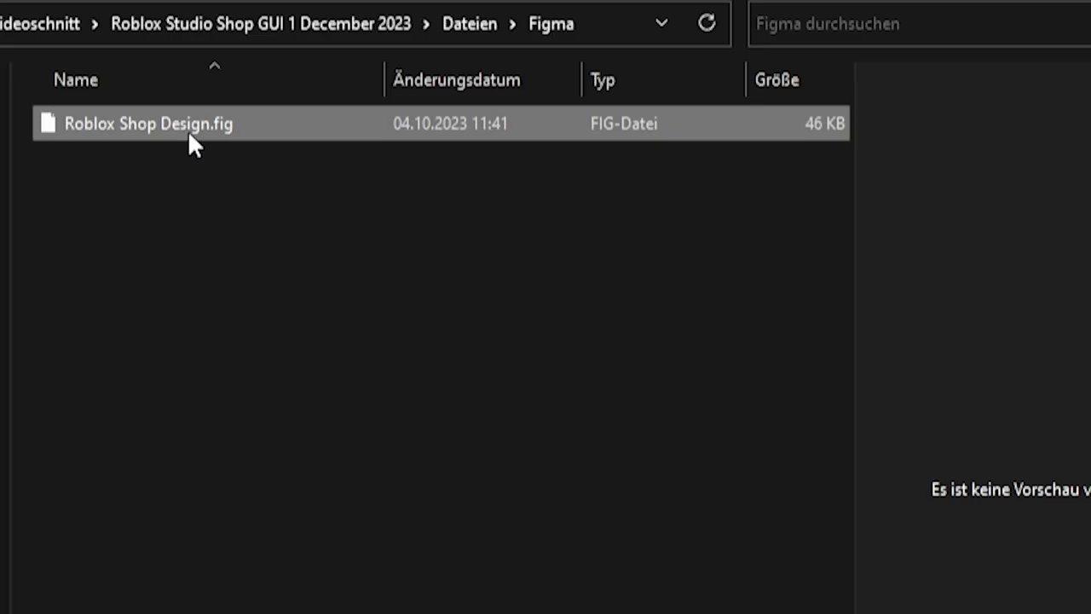
Step: Import Roblox Shop Design.fig into Drafts, open it and expand Desktop Fullscreen 16:9
{"action": "left_click_drag", "start_coordinate": [190, 142], "coordinate": [673, 302]}
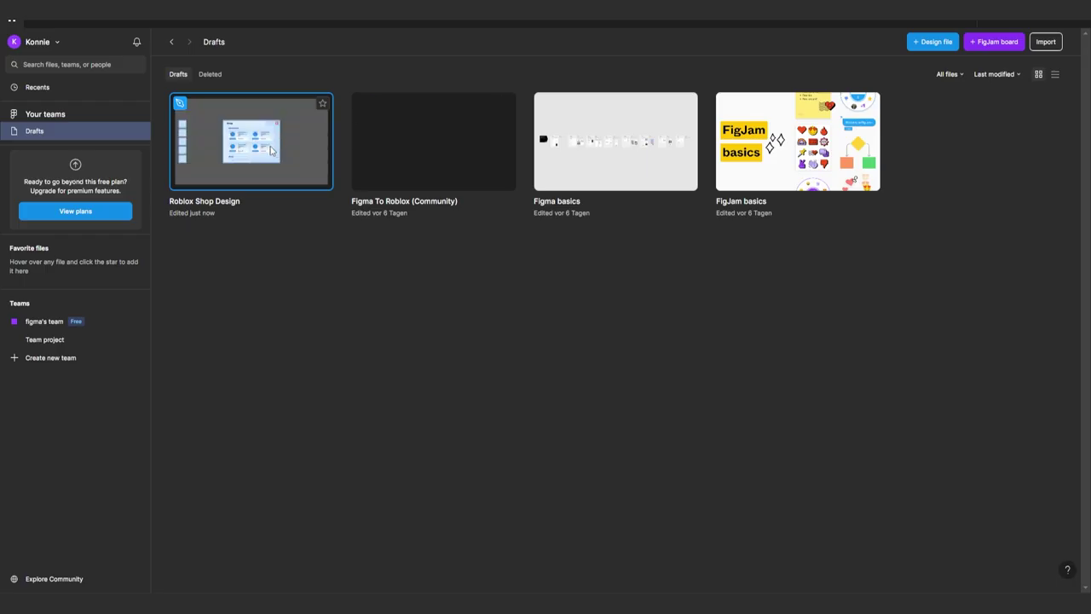
{"action": "double_click", "coordinate": [271, 146]}
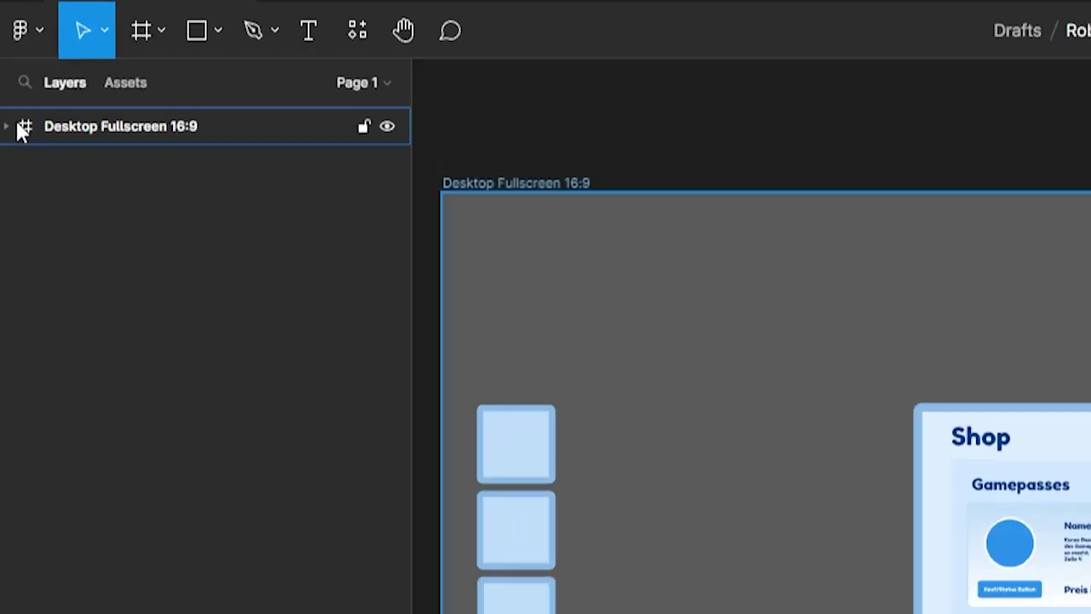
{"action": "left_click", "coordinate": [7, 126]}
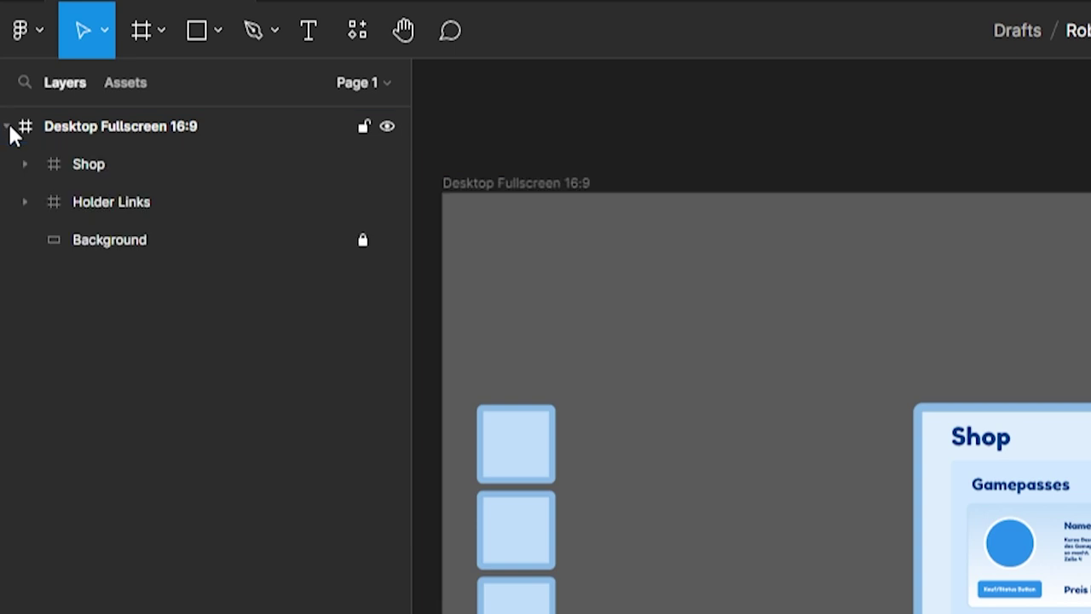
Step: Inspect the Shop, Holder Links and Background layers, then select the whole frame
{"action": "left_click", "coordinate": [88, 165]}
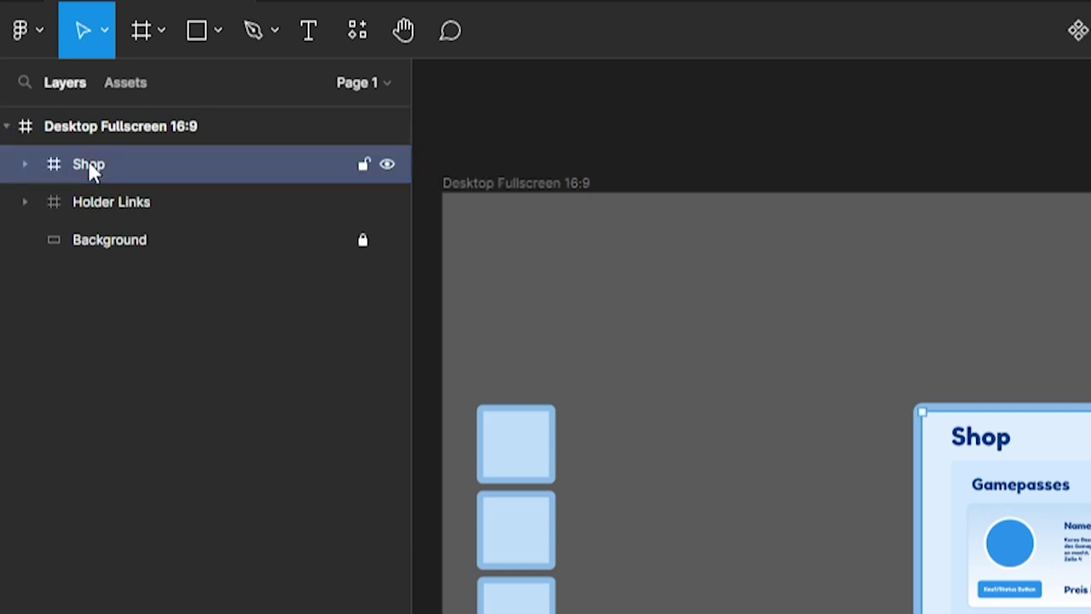
{"action": "left_click", "coordinate": [92, 202]}
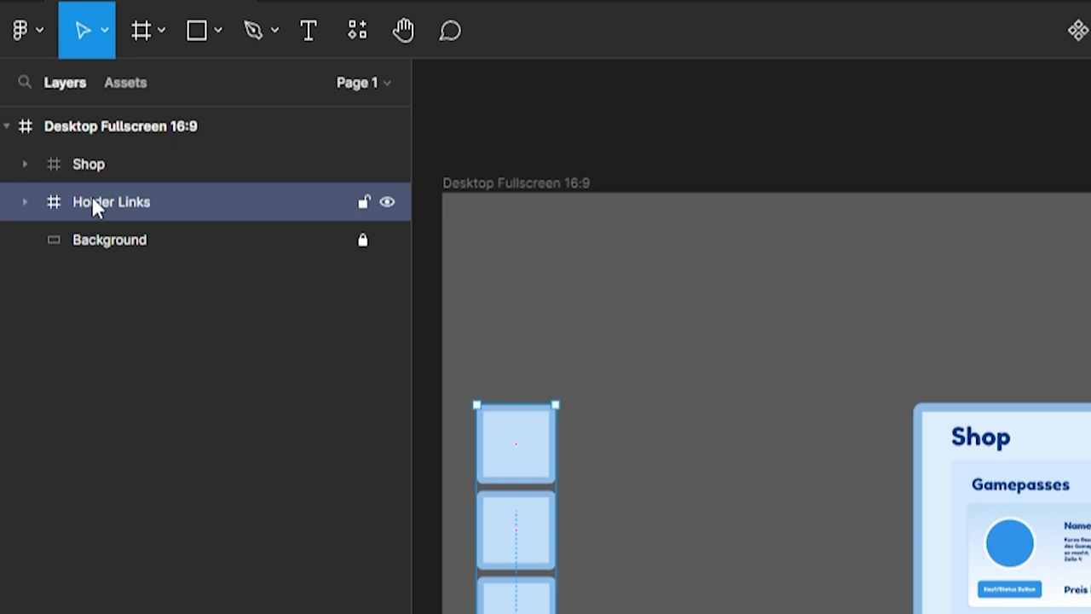
{"action": "left_click", "coordinate": [101, 245]}
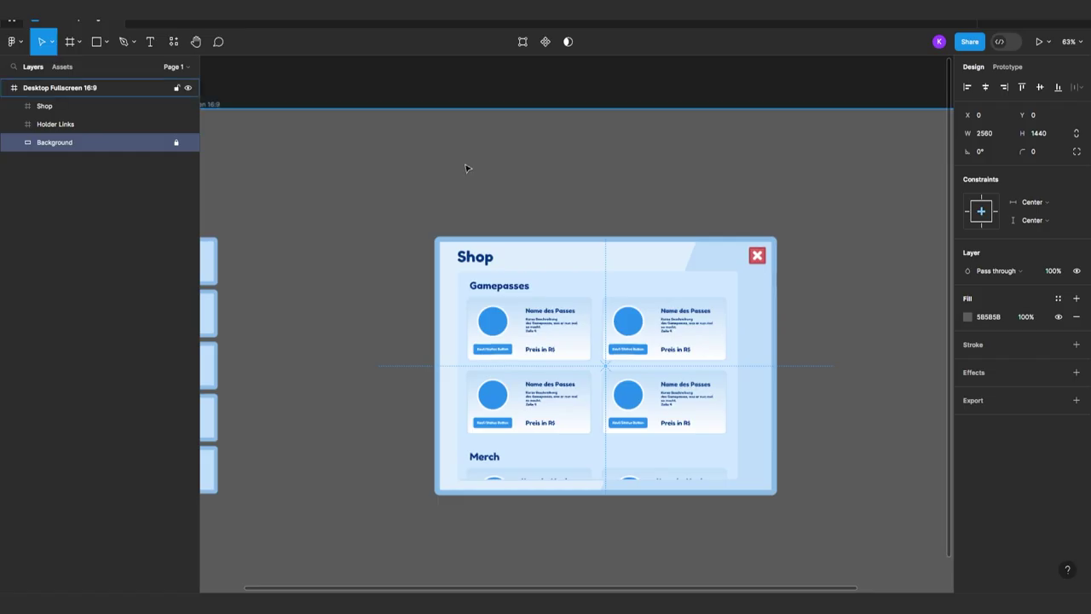
{"action": "scroll", "coordinate": [466, 166], "scroll_direction": "down", "scroll_amount": 2, "text": "ctrl"}
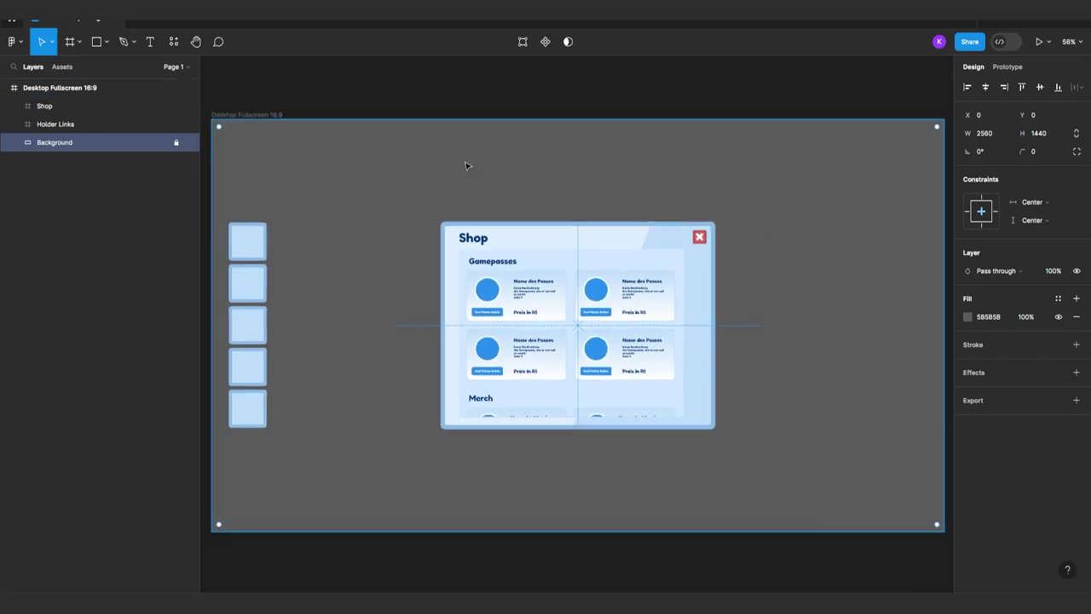
{"action": "scroll", "coordinate": [465, 165], "scroll_direction": "down", "scroll_amount": 1, "text": "ctrl"}
{"action": "scroll", "coordinate": [465, 166], "scroll_direction": "down", "scroll_amount": 1, "text": "ctrl"}
{"action": "left_click", "coordinate": [73, 90]}
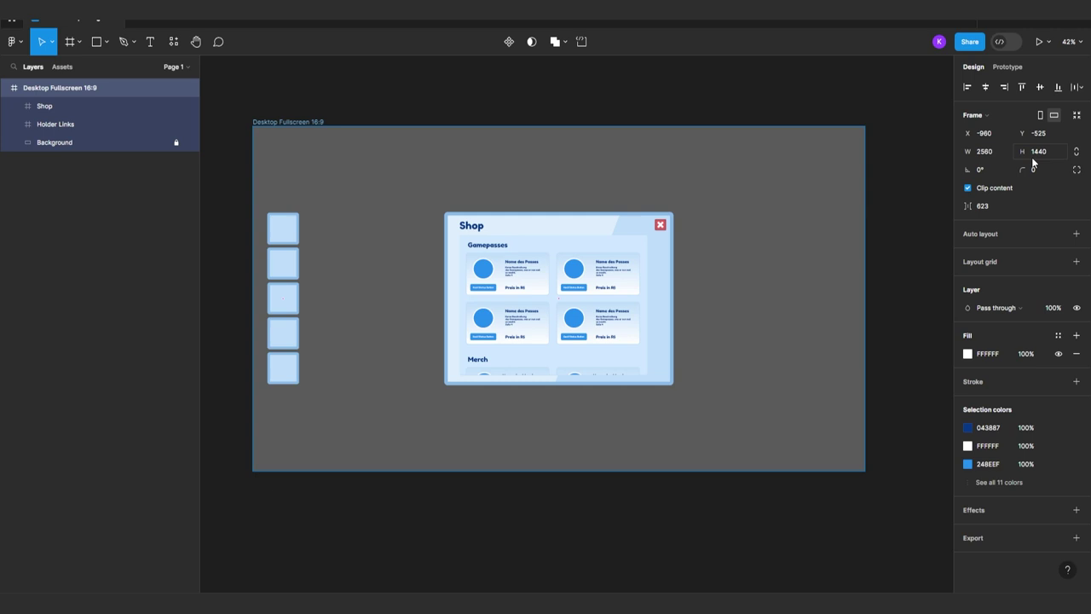
Step: Draw a test rectangle beside the Shop panel, then delete it
{"action": "left_click", "coordinate": [24, 108]}
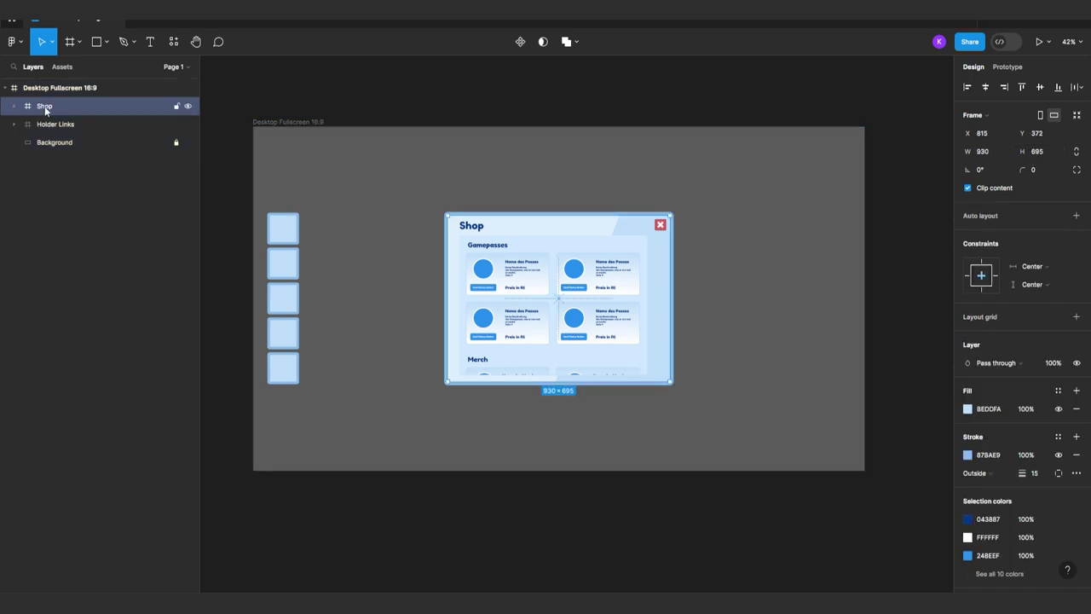
{"action": "left_click", "coordinate": [96, 42]}
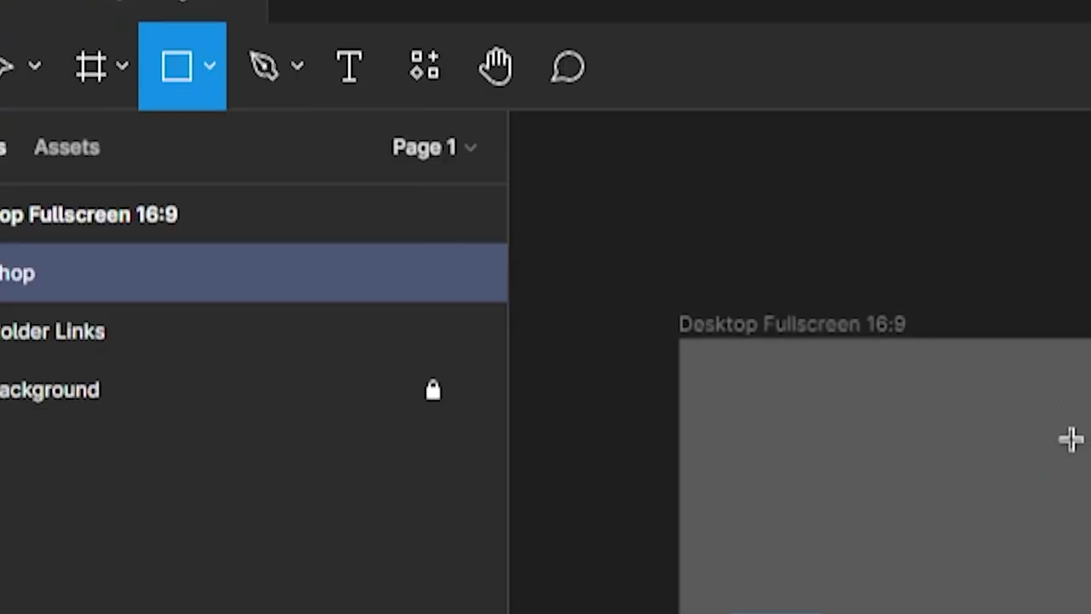
{"action": "left_click_drag", "start_coordinate": [366, 165], "coordinate": [433, 226]}
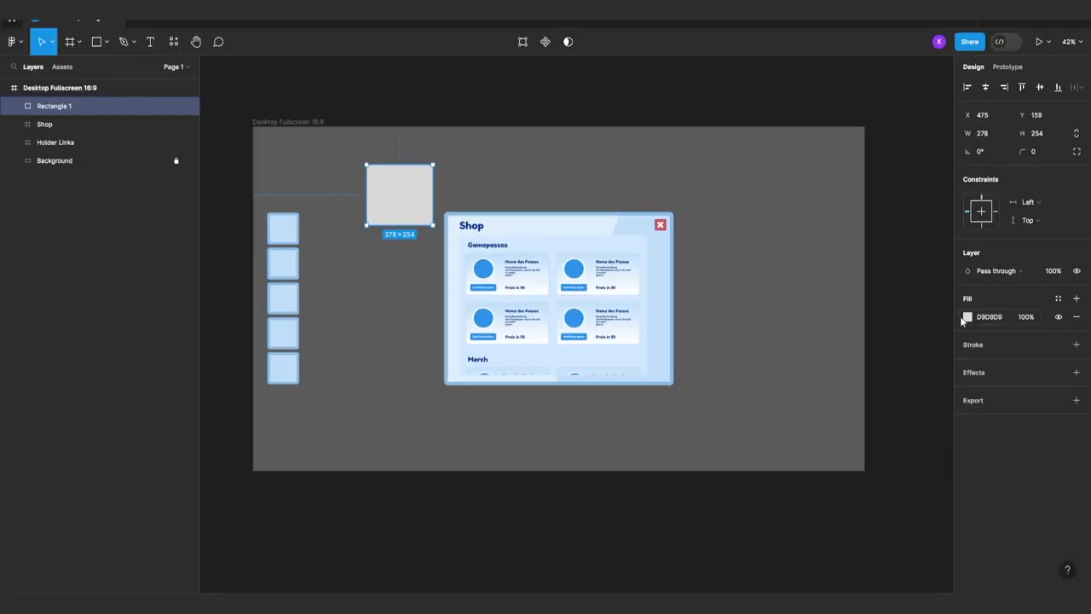
{"action": "left_click_drag", "start_coordinate": [403, 201], "coordinate": [756, 243]}
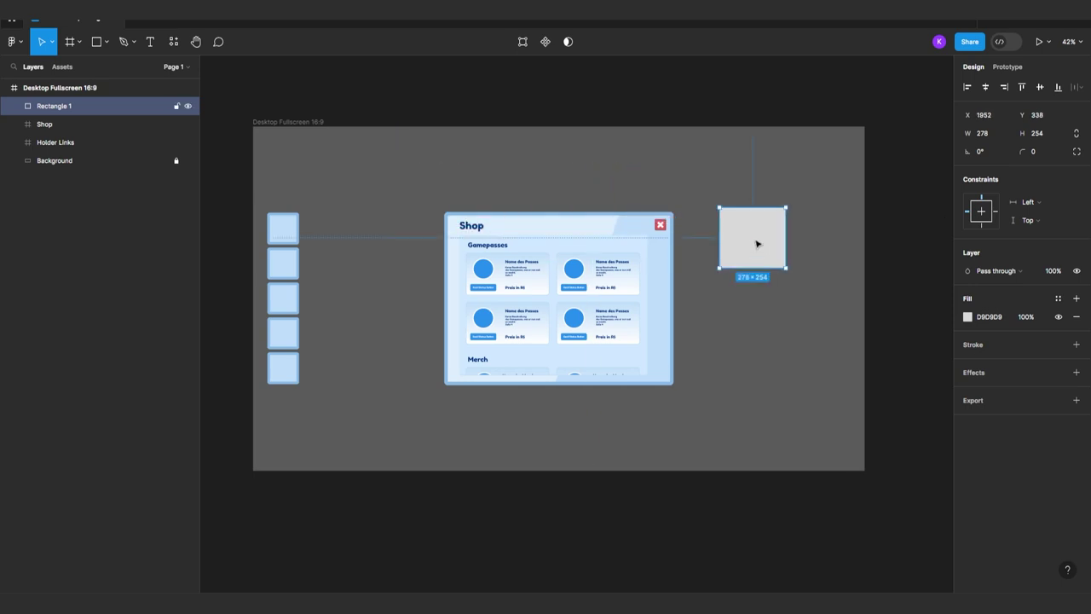
{"action": "key", "text": "Delete"}
Step: Expand and collapse Holder Links and its UI List to inspect the side-bar options
{"action": "left_click", "coordinate": [13, 124]}
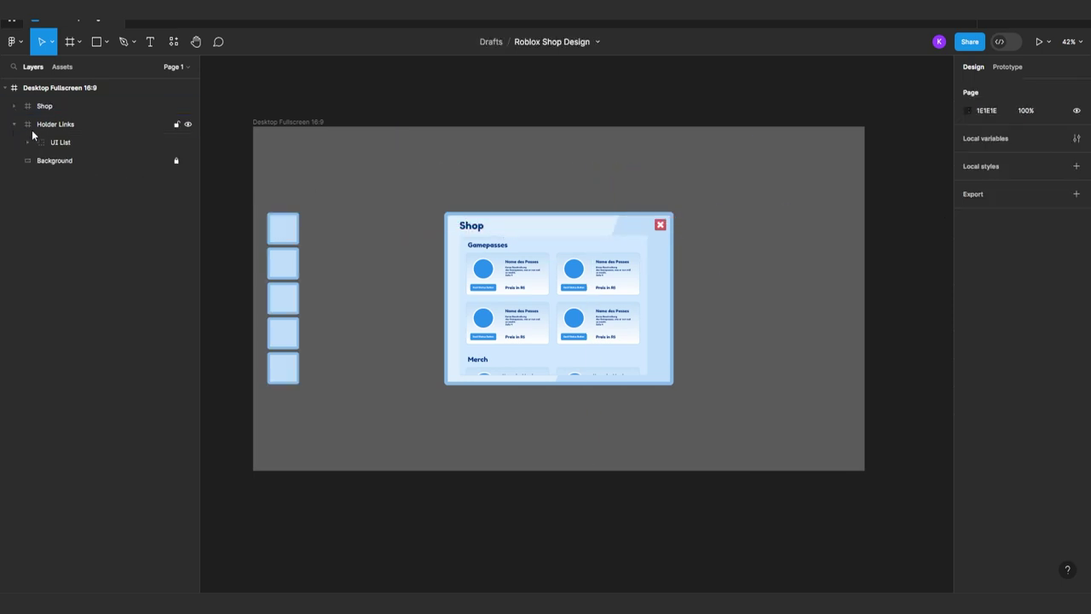
{"action": "left_click", "coordinate": [27, 143]}
{"action": "left_click", "coordinate": [27, 143]}
{"action": "left_click", "coordinate": [10, 125]}
{"action": "left_click", "coordinate": [13, 125]}
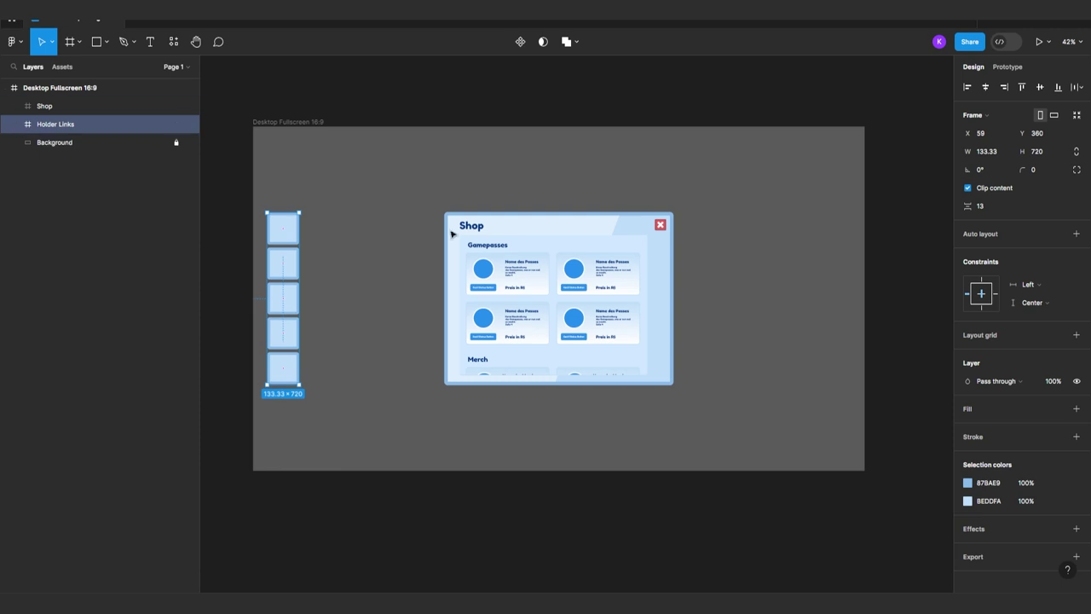
{"action": "scroll", "coordinate": [512, 245], "scroll_direction": "up", "scroll_amount": 2, "text": "ctrl"}
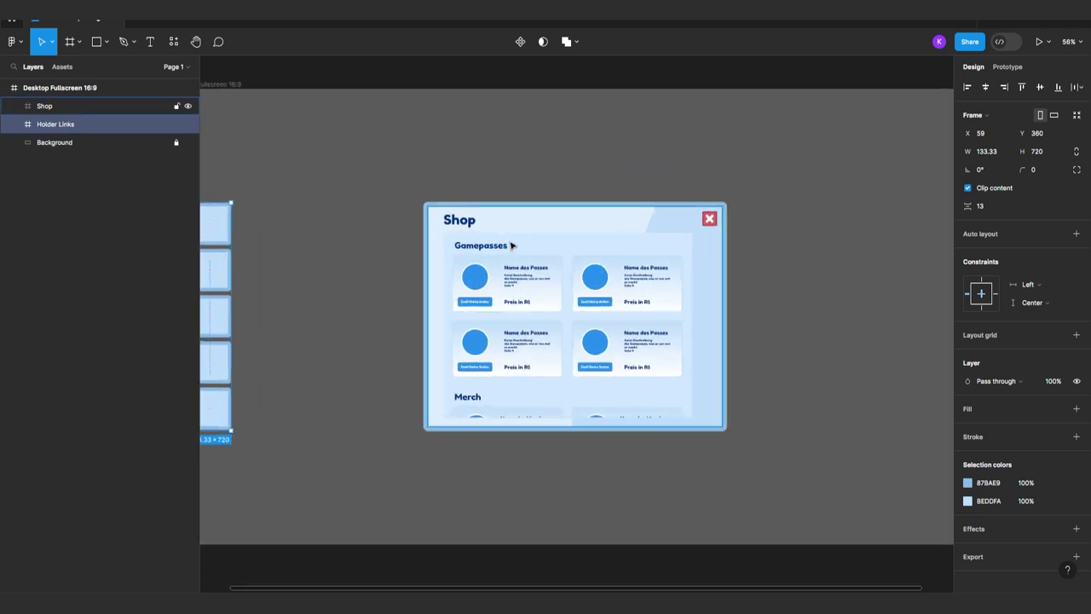
{"action": "scroll", "coordinate": [511, 245], "scroll_direction": "down", "scroll_amount": 2, "text": "ctrl"}
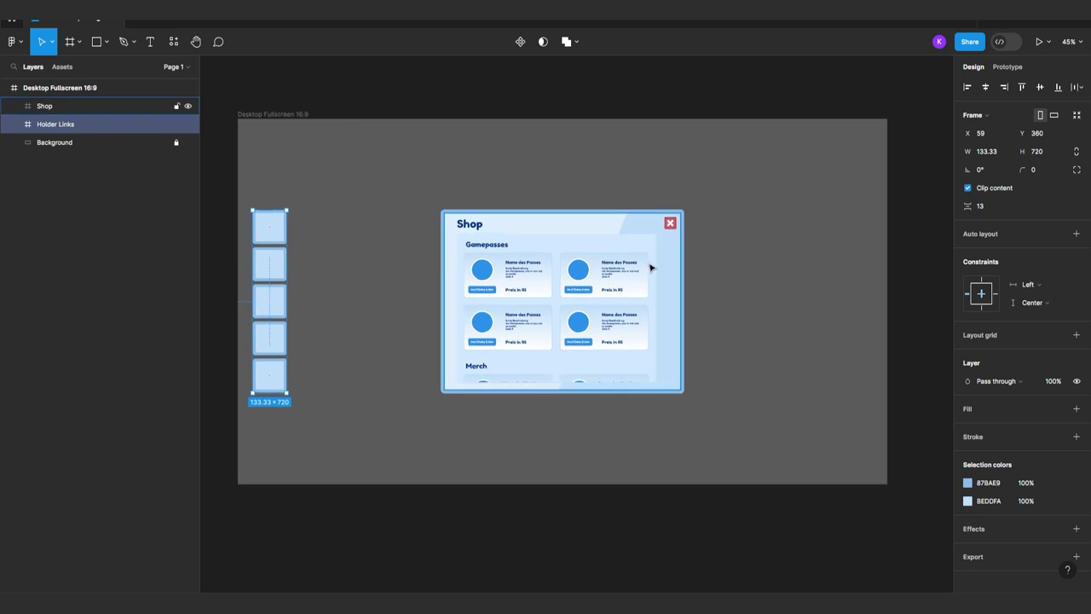
Step: Adjust the shared light blue BEDDFA colour, trying 69A8E2 before lightening it back
{"action": "left_click", "coordinate": [78, 90]}
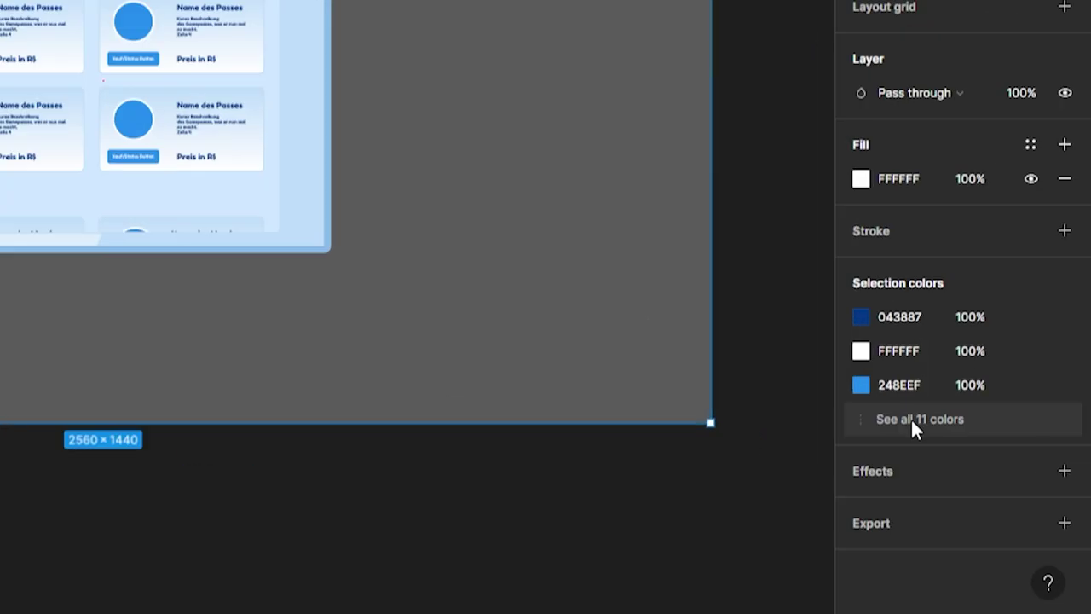
{"action": "left_click", "coordinate": [997, 482]}
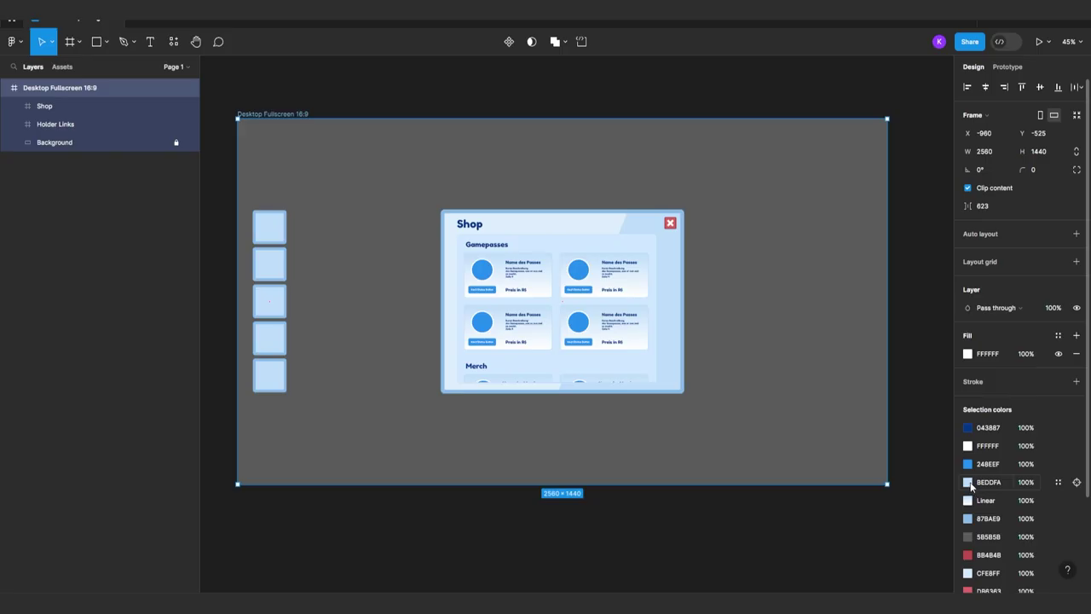
{"action": "left_click", "coordinate": [968, 483]}
{"action": "mouse_move", "coordinate": [873, 334]}
{"action": "left_mouse_down"}
{"action": "mouse_move", "coordinate": [892, 312]}
{"action": "mouse_move", "coordinate": [828, 309]}
{"action": "mouse_move", "coordinate": [865, 299]}
{"action": "left_mouse_up"}
{"action": "left_click", "coordinate": [942, 264]}
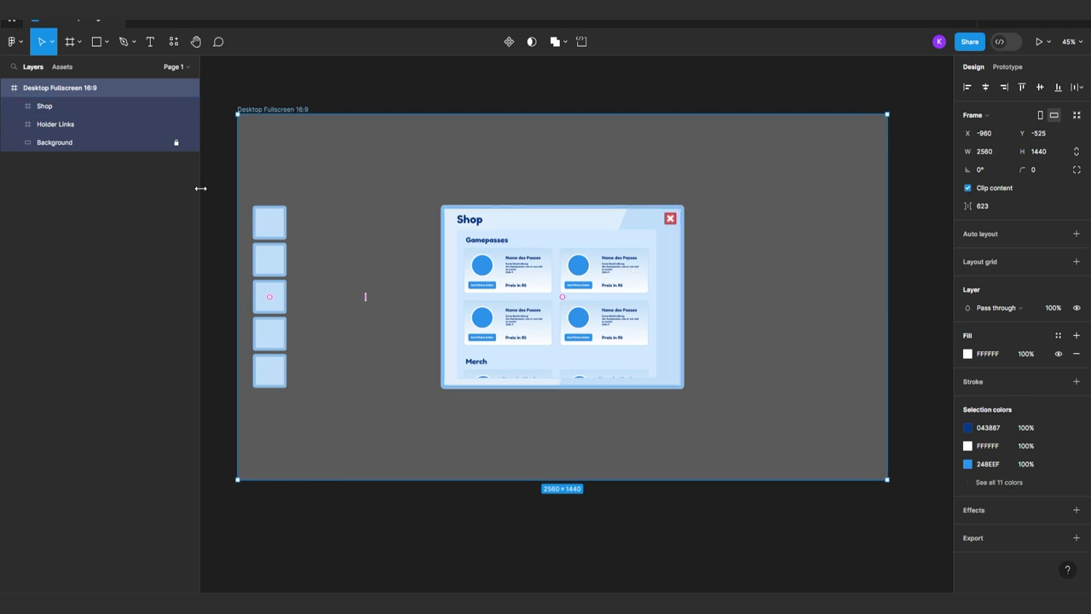
Step: Expand Holder Links and its UI List group to reveal Options 1–5
{"action": "left_click", "coordinate": [42, 125]}
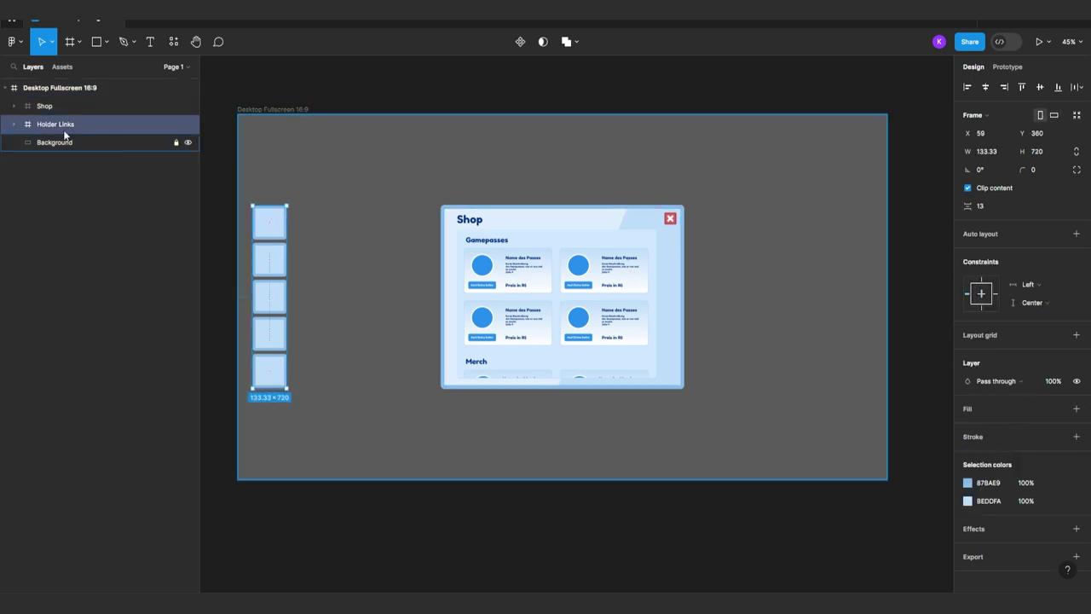
{"action": "left_click", "coordinate": [15, 125]}
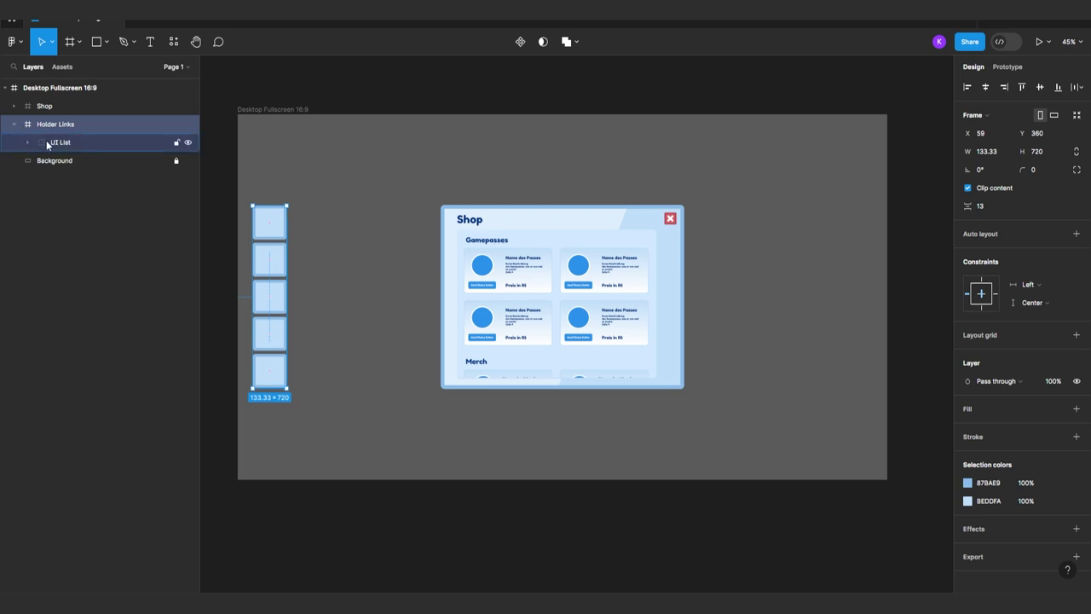
{"action": "left_click", "coordinate": [46, 142]}
{"action": "left_click", "coordinate": [36, 126]}
{"action": "left_click", "coordinate": [60, 143]}
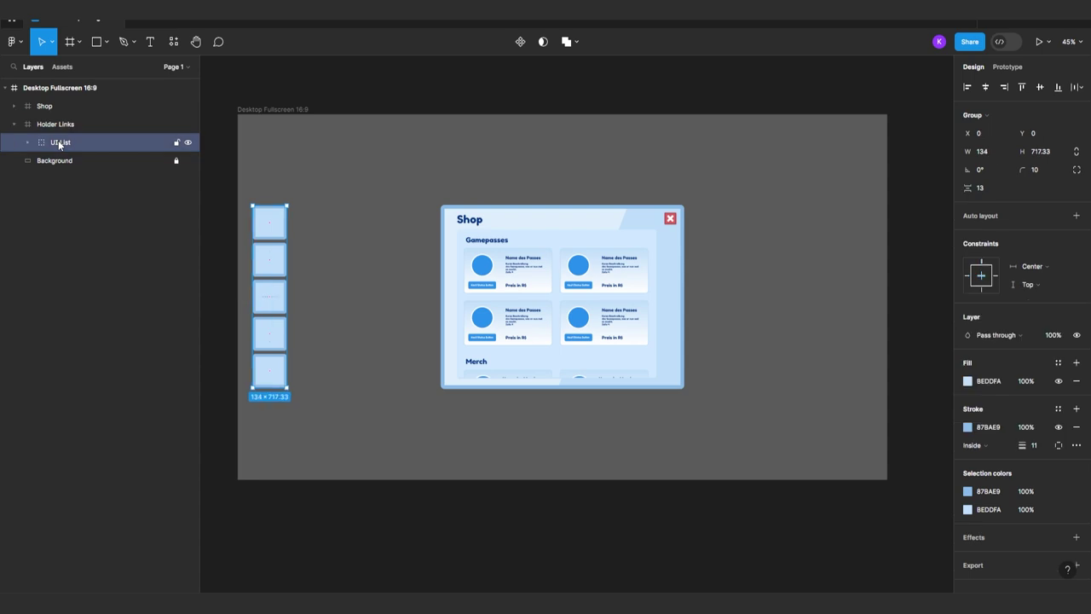
{"action": "left_click", "coordinate": [29, 143]}
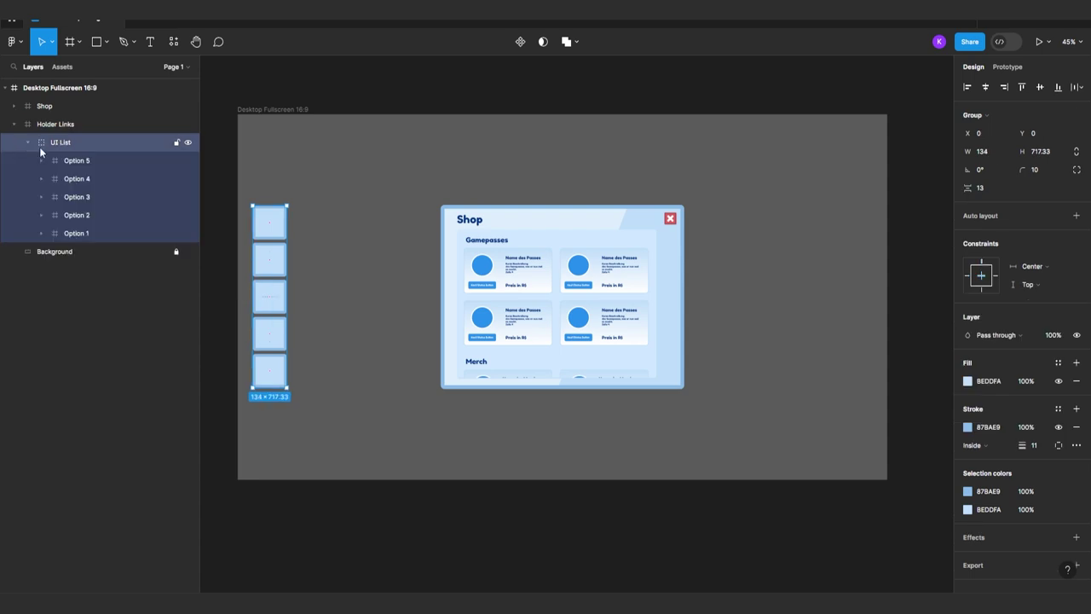
Step: Drag Options 1–5 out of UI List into Holder Links, then select the Close Button group
{"action": "left_click", "coordinate": [75, 161]}
{"action": "left_click", "coordinate": [74, 233], "text": "shift"}
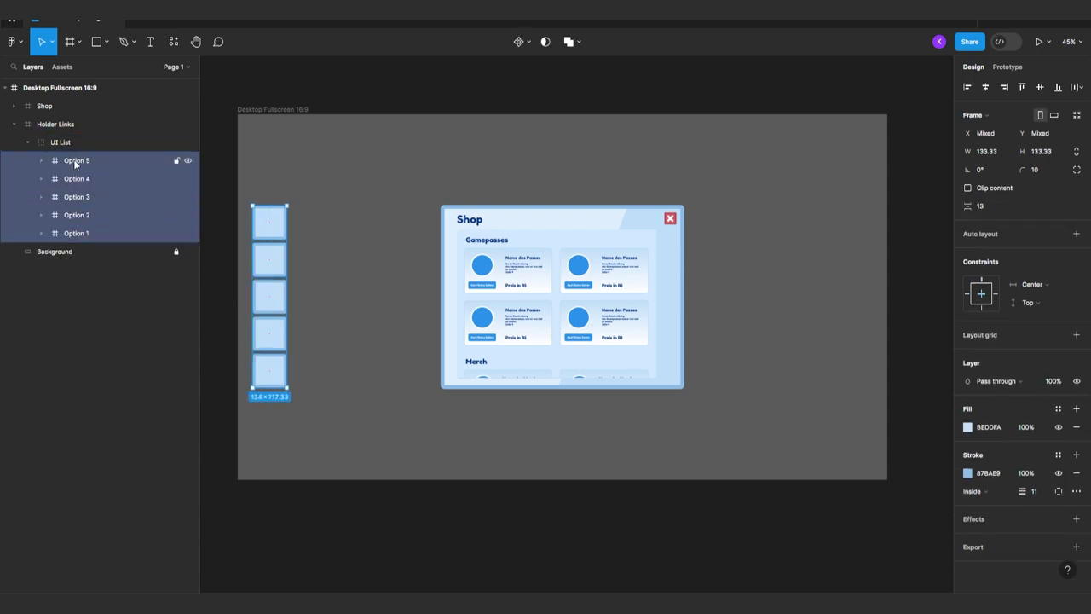
{"action": "left_click_drag", "start_coordinate": [75, 162], "coordinate": [74, 133]}
{"action": "left_click", "coordinate": [14, 124]}
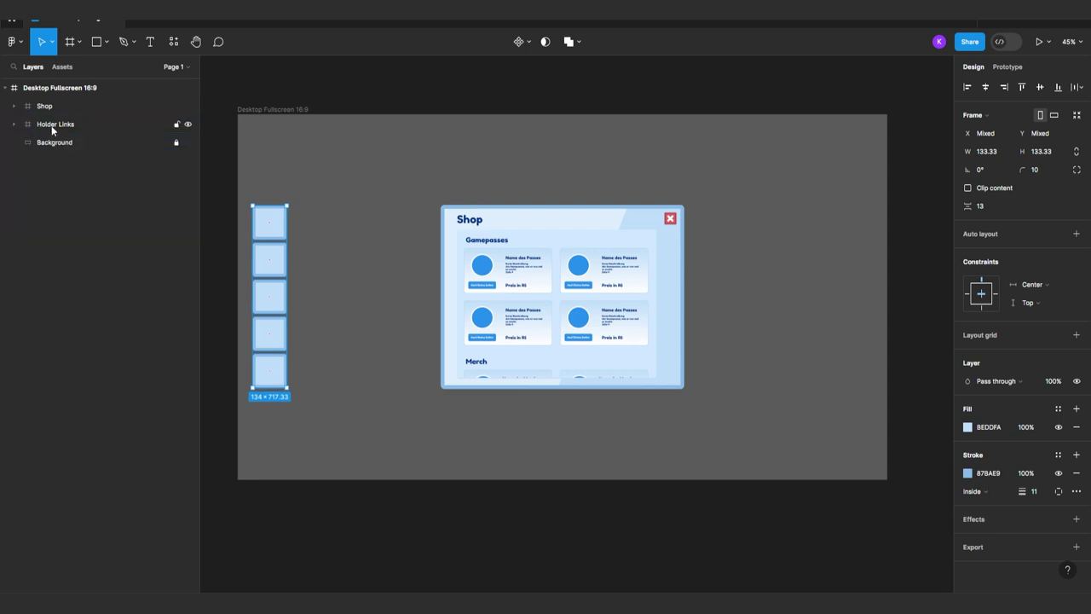
{"action": "left_click", "coordinate": [44, 106]}
{"action": "left_click", "coordinate": [54, 125]}
Step: Wrap Text Label and the close rectangle in a new frame named 'Close Button'
{"action": "key", "text": "Return"}
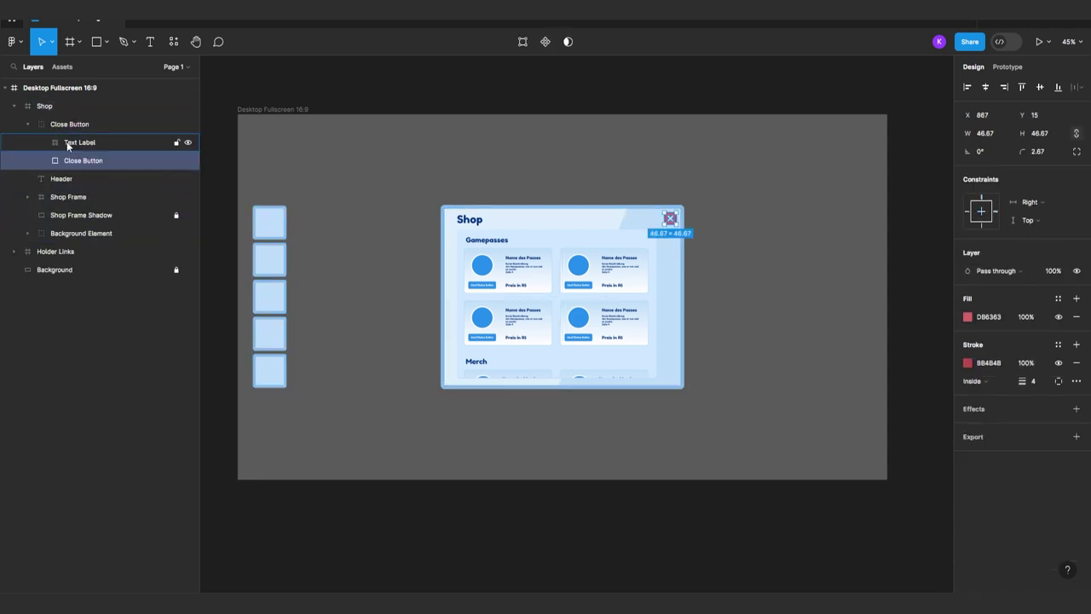
{"action": "left_click", "coordinate": [68, 145], "text": "shift"}
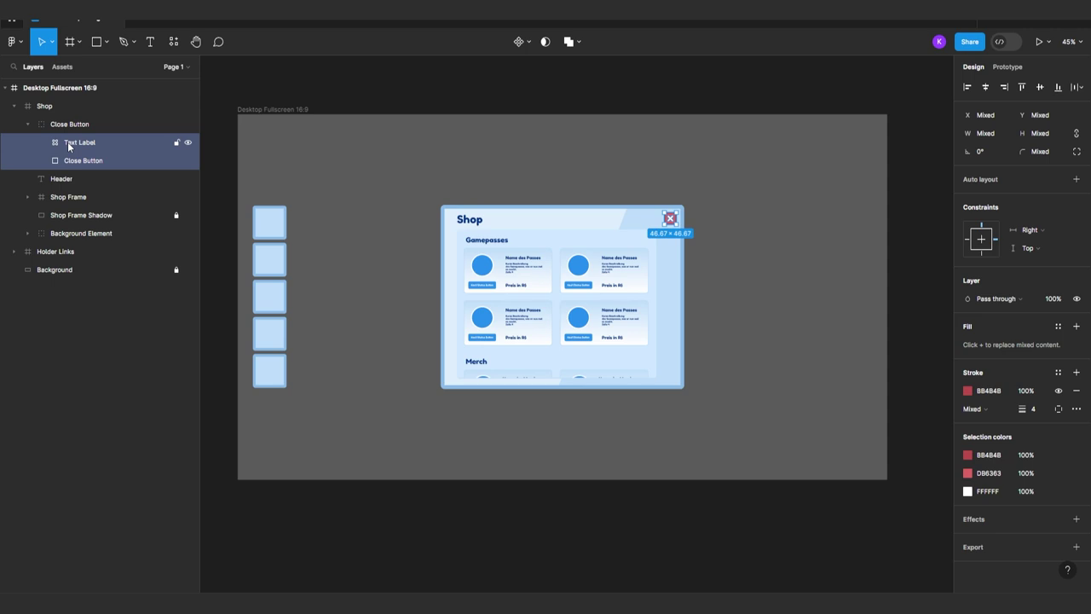
{"action": "key", "text": "ctrl+alt+g"}
{"action": "double_click", "coordinate": [73, 142]}
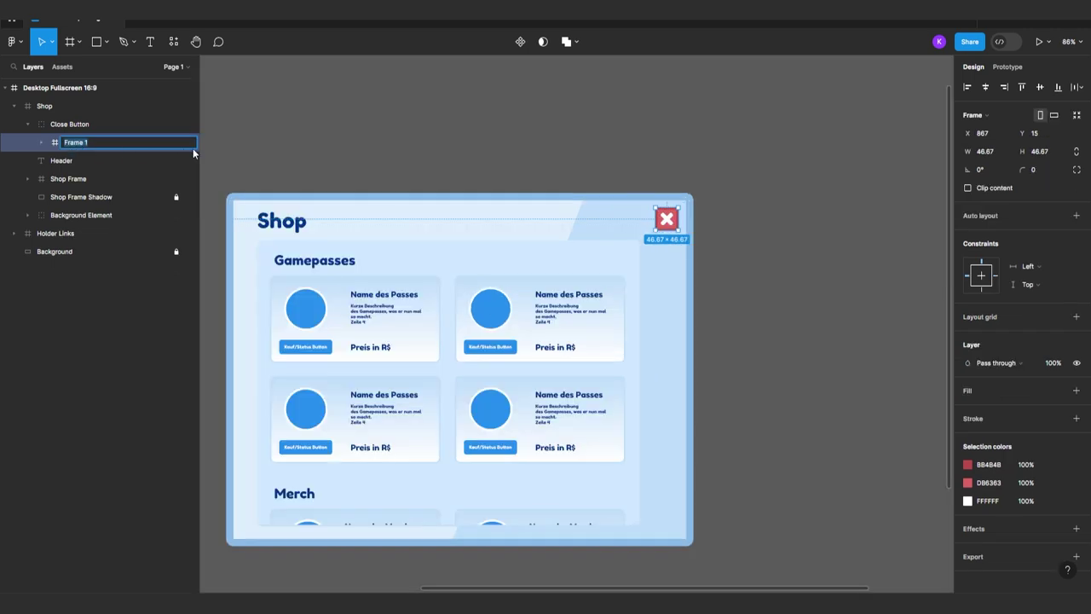
{"action": "type", "text": "Close Button"}
{"action": "key", "text": "Return"}
Step: Give the Close Button frame a DB6363 red fill and delete the redundant inner rectangle
{"action": "left_click", "coordinate": [1076, 390]}
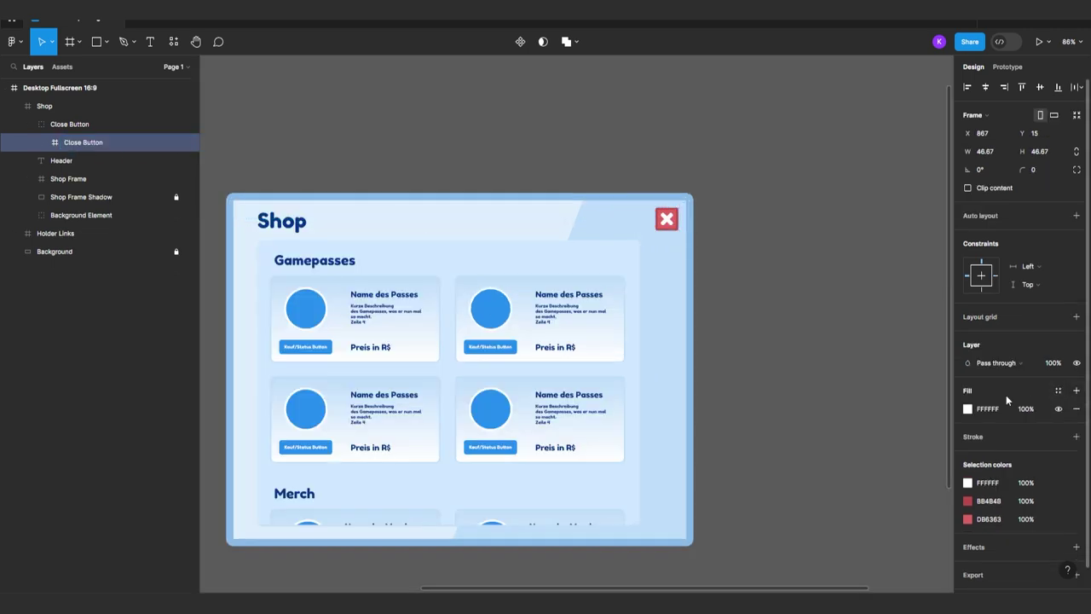
{"action": "left_click", "coordinate": [991, 408]}
{"action": "type", "text": "DB6363"}
{"action": "key", "text": "Return"}
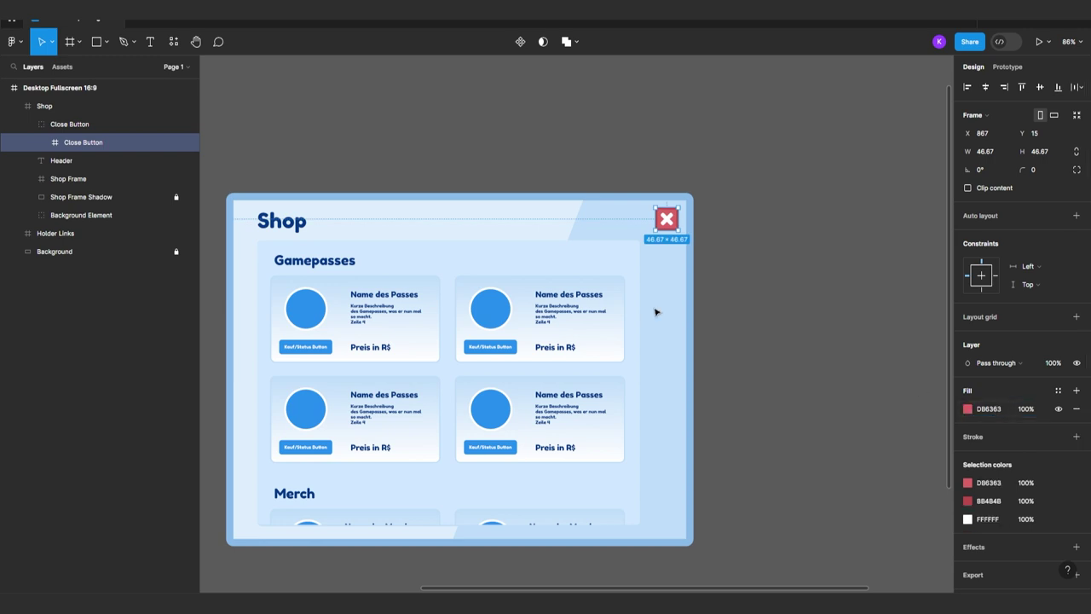
{"action": "left_click", "coordinate": [55, 143]}
{"action": "left_click", "coordinate": [96, 178]}
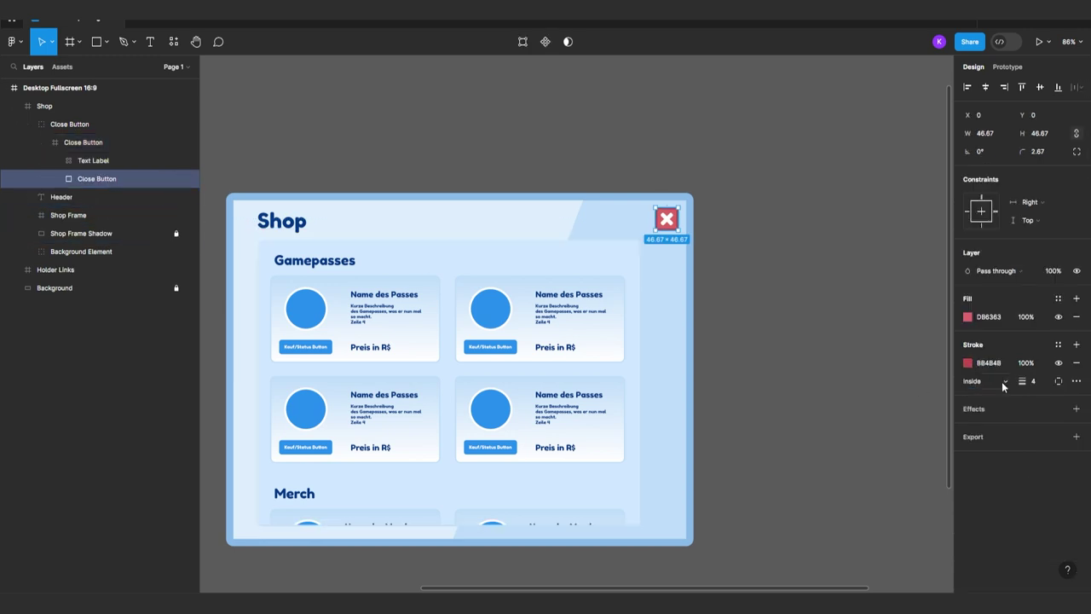
{"action": "key", "text": "Escape"}
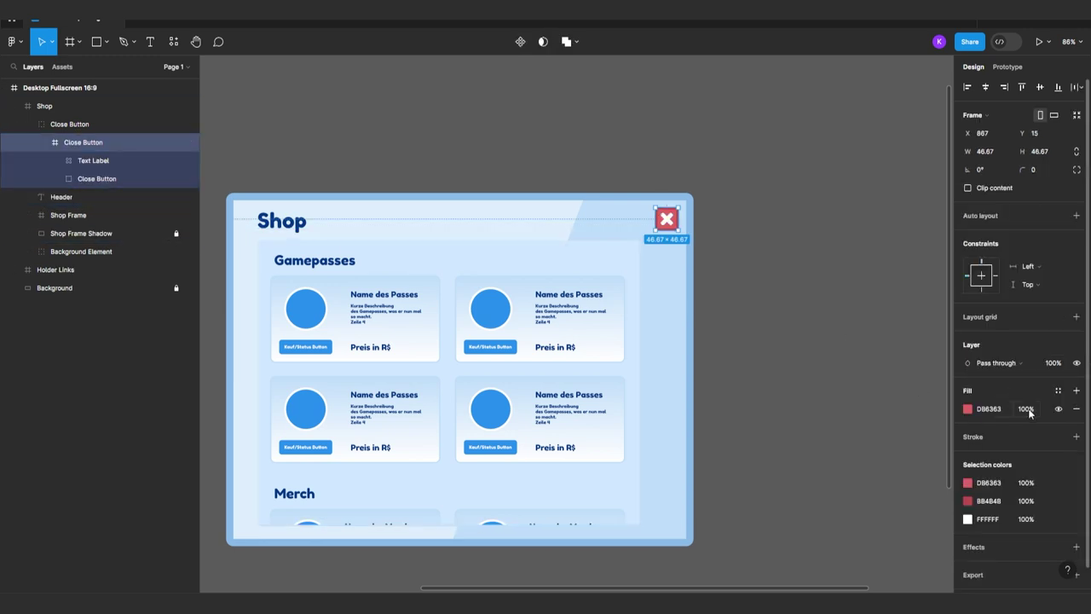
{"action": "left_click", "coordinate": [90, 178]}
{"action": "key", "text": "Delete"}
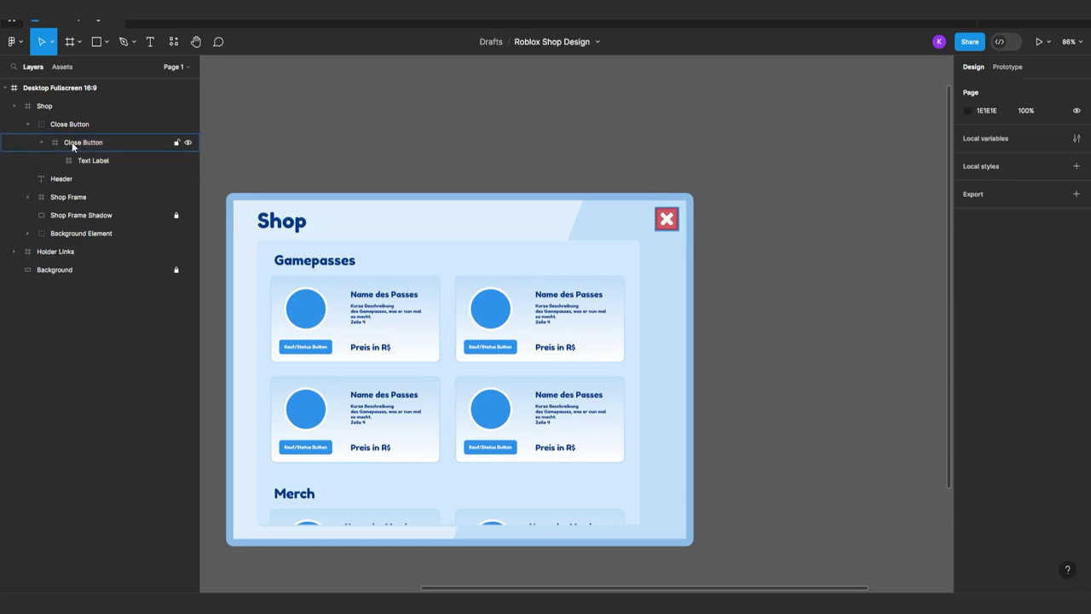
Step: Set the Close Button corner radius to 2.67 and its stroke join to Round
{"action": "left_click", "coordinate": [46, 142]}
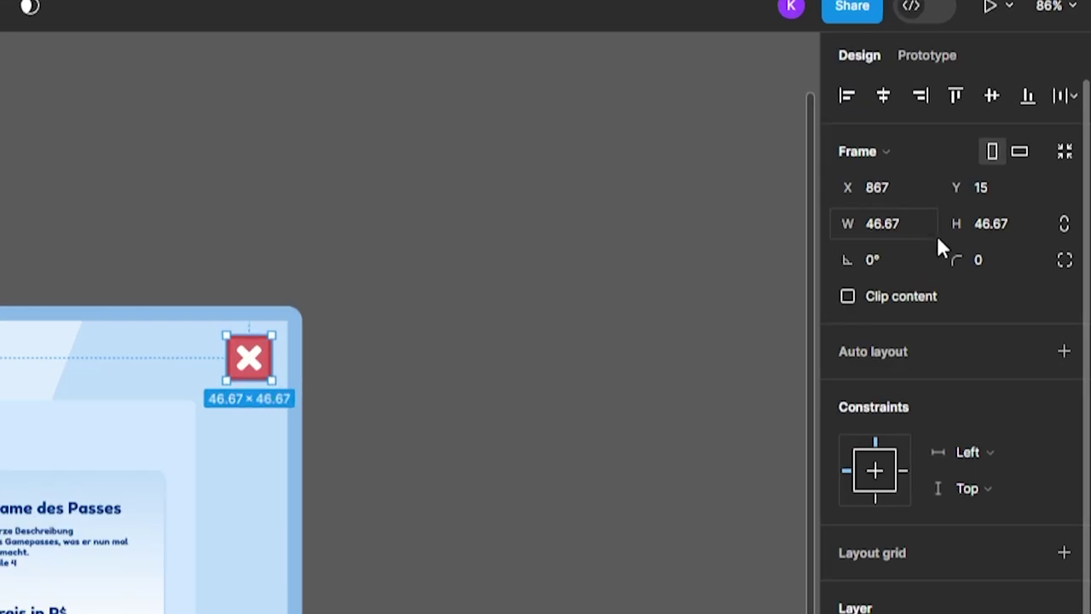
{"action": "left_click", "coordinate": [1039, 171]}
{"action": "type", "text": "2.67"}
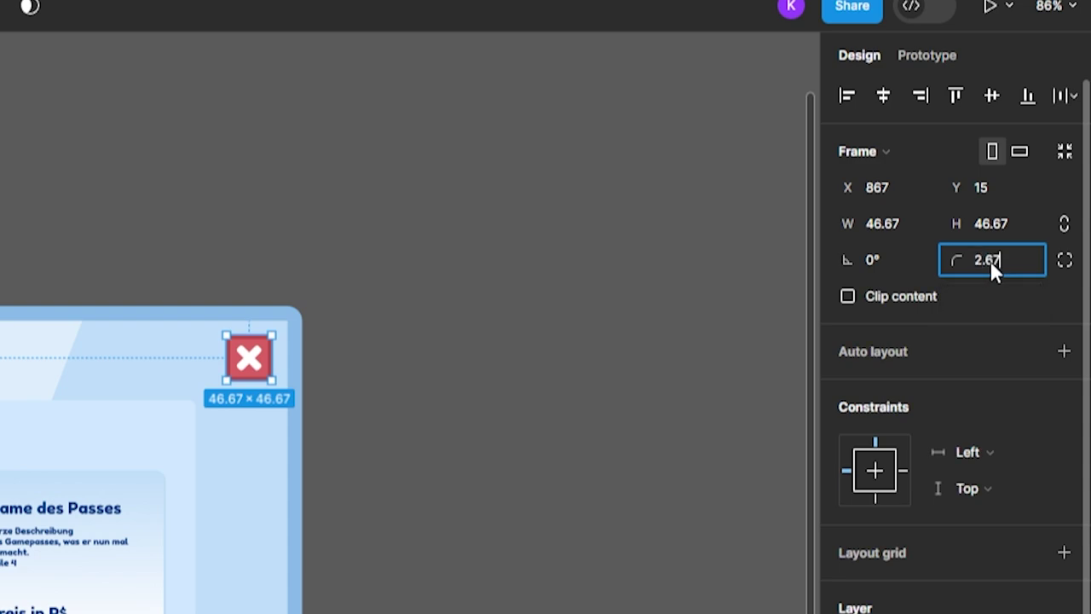
{"action": "key", "text": "Return"}
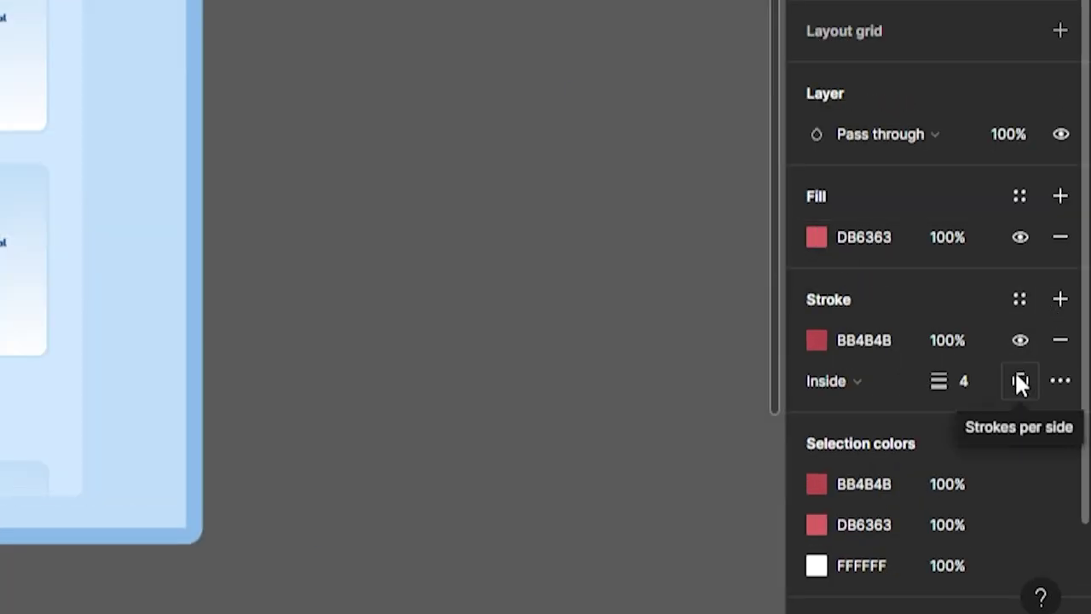
{"action": "left_click", "coordinate": [1061, 383]}
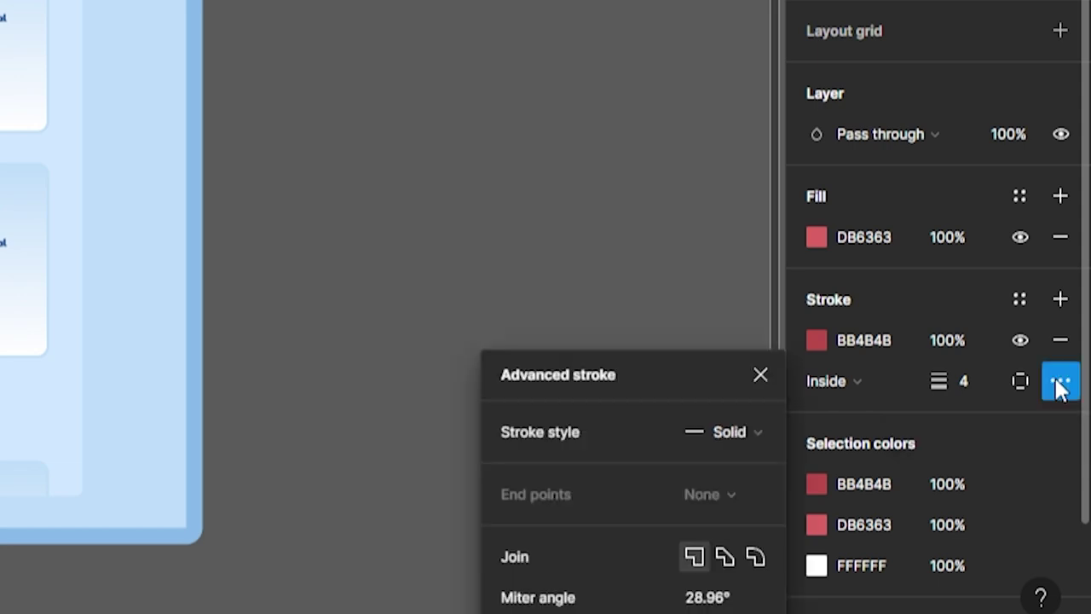
{"action": "left_click", "coordinate": [756, 555]}
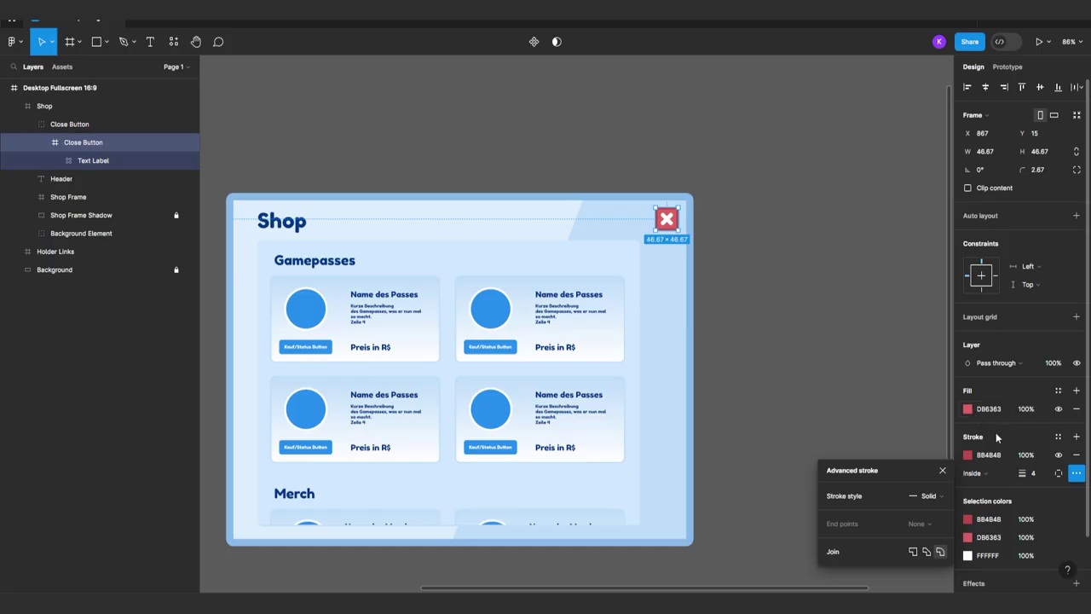
{"action": "left_click", "coordinate": [995, 432]}
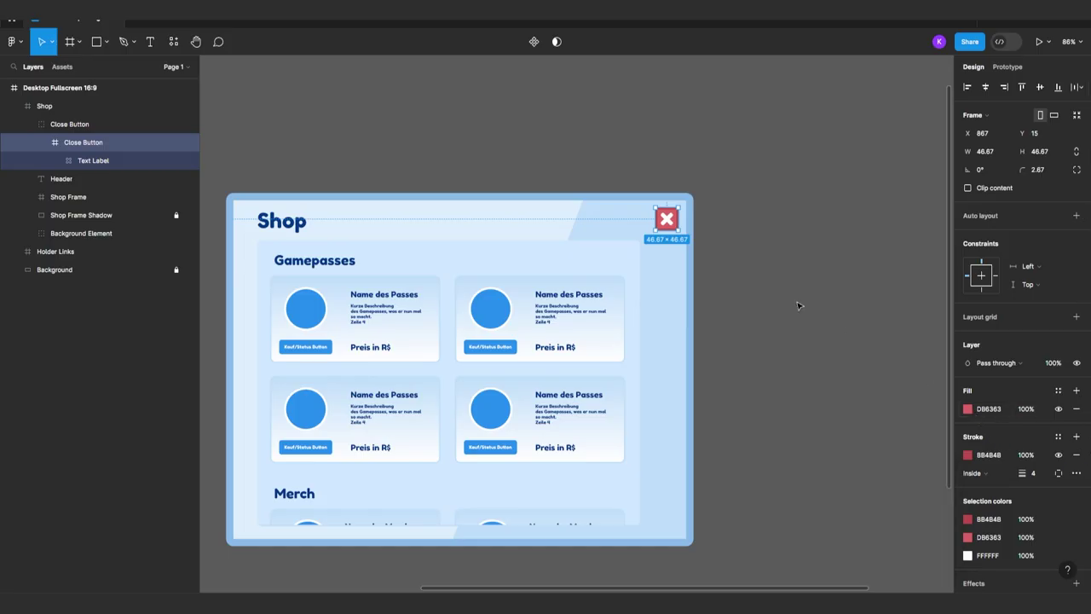
{"action": "scroll", "coordinate": [654, 302], "scroll_direction": "down", "scroll_amount": 5, "text": "ctrl"}
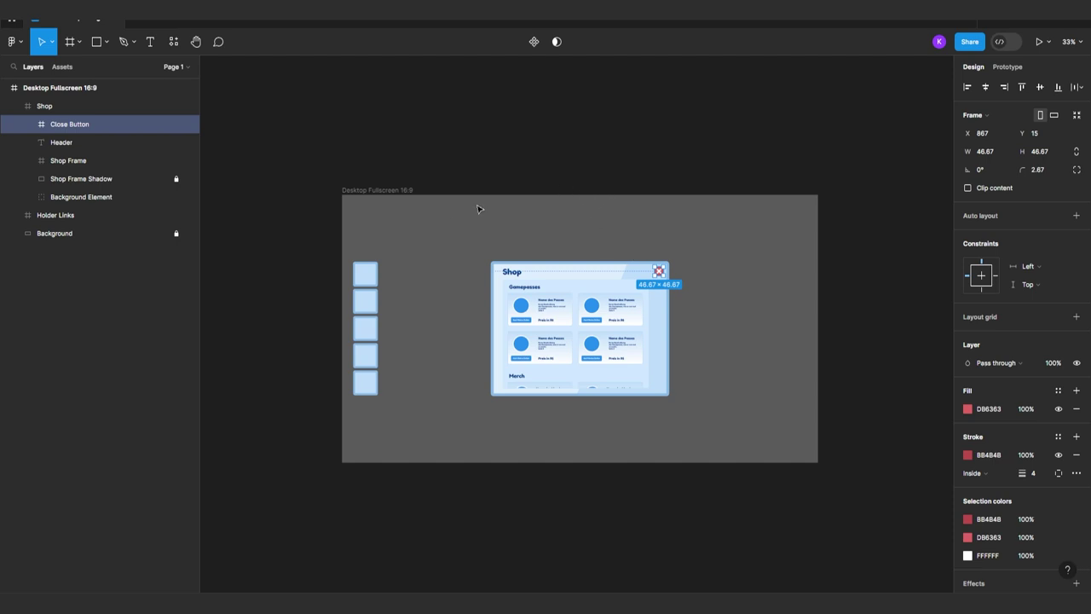
Step: Search the plugins for 'Figma to Roblox' and run the Figma To Roblox plugin
{"action": "left_click", "coordinate": [671, 233]}
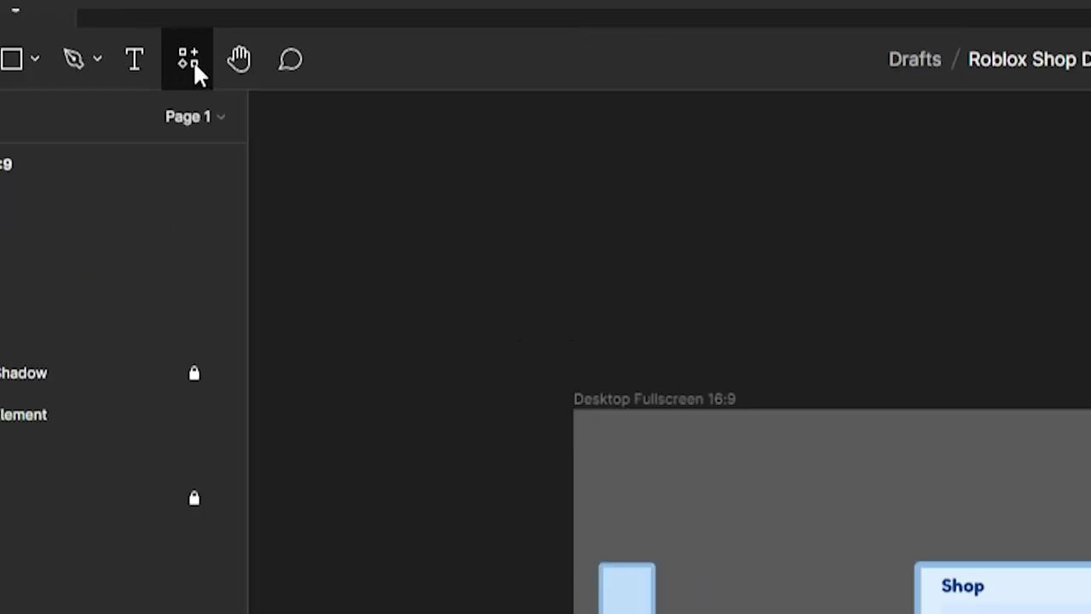
{"action": "left_click", "coordinate": [174, 43]}
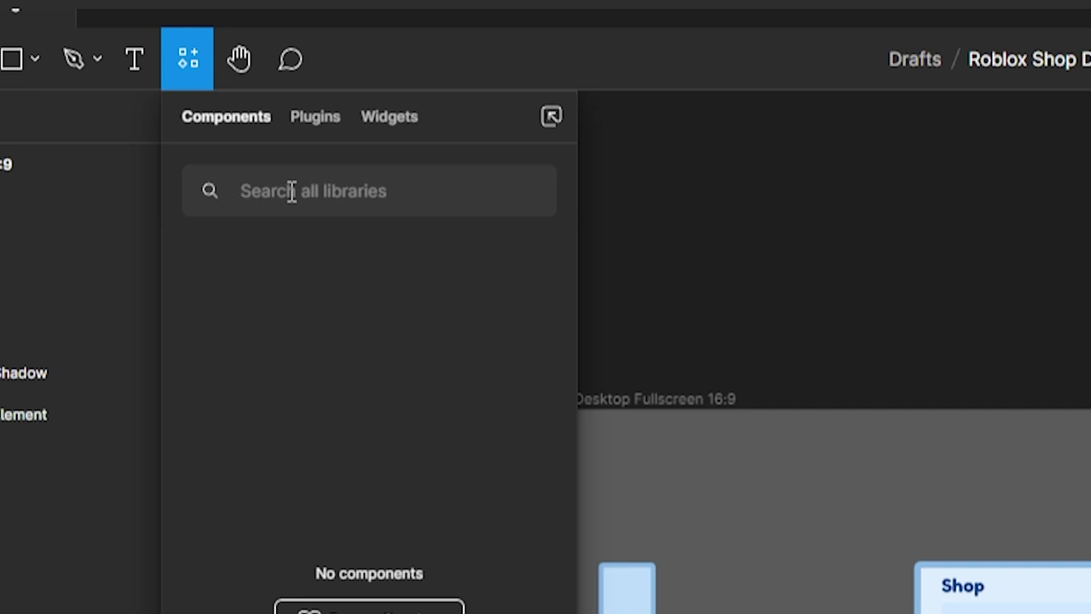
{"action": "left_click", "coordinate": [322, 117]}
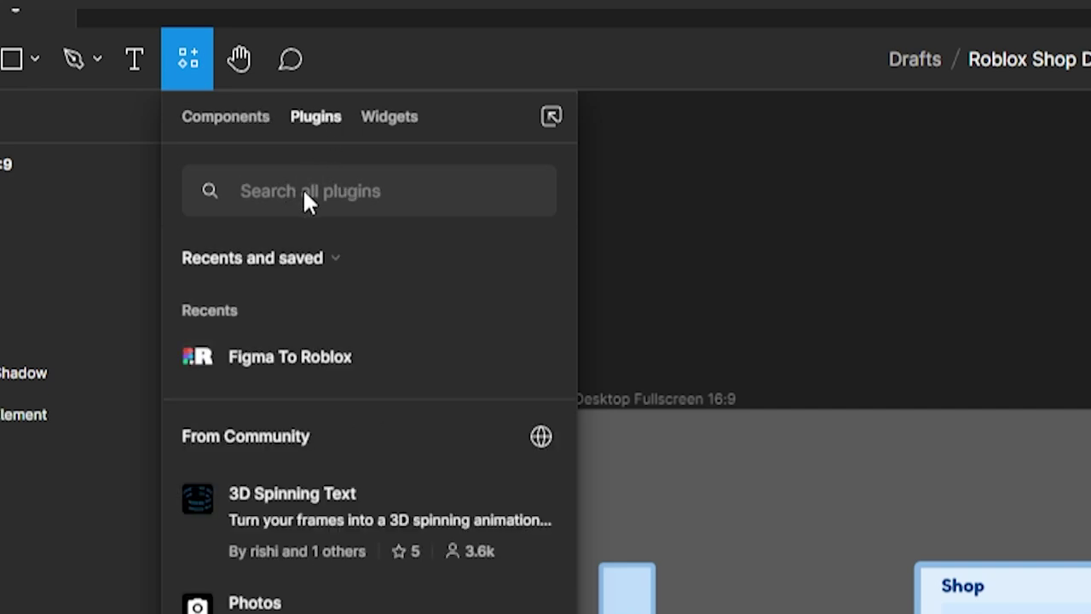
{"action": "type", "text": "Figma to Rob"}
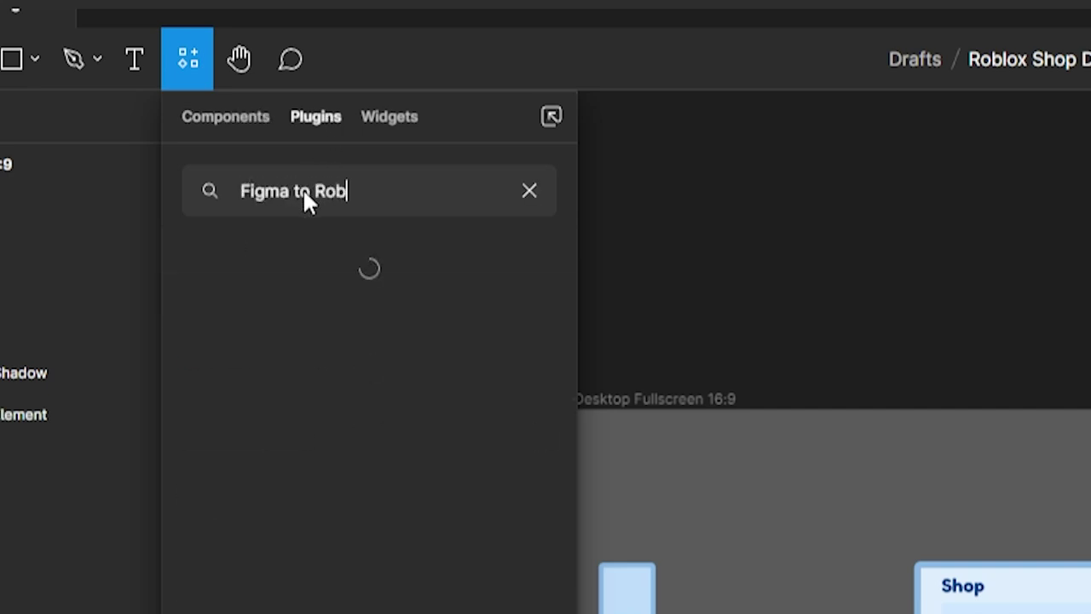
{"action": "type", "text": "lox"}
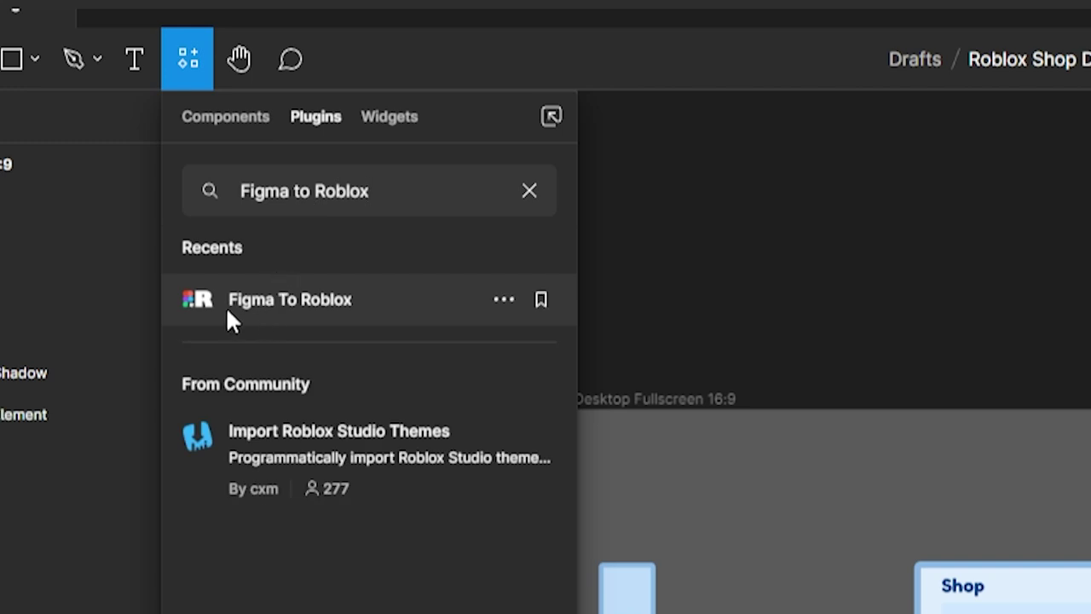
{"action": "left_click", "coordinate": [232, 319]}
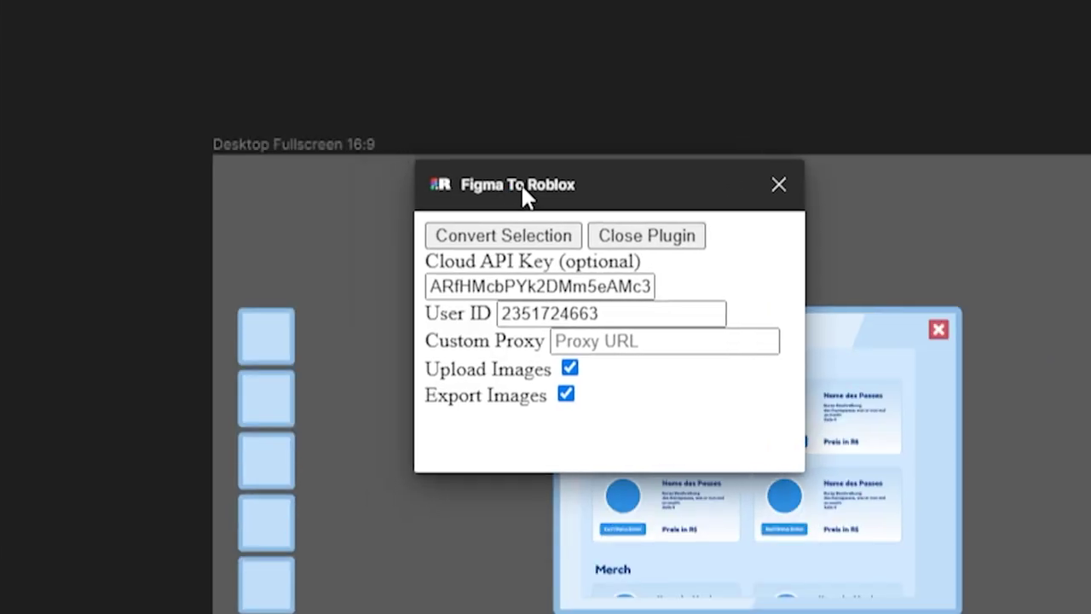
Step: Move the Figma To Roblox window aside and check the stored cloud API key field
{"action": "left_click_drag", "start_coordinate": [523, 196], "coordinate": [641, 199]}
{"action": "left_click", "coordinate": [497, 255]}
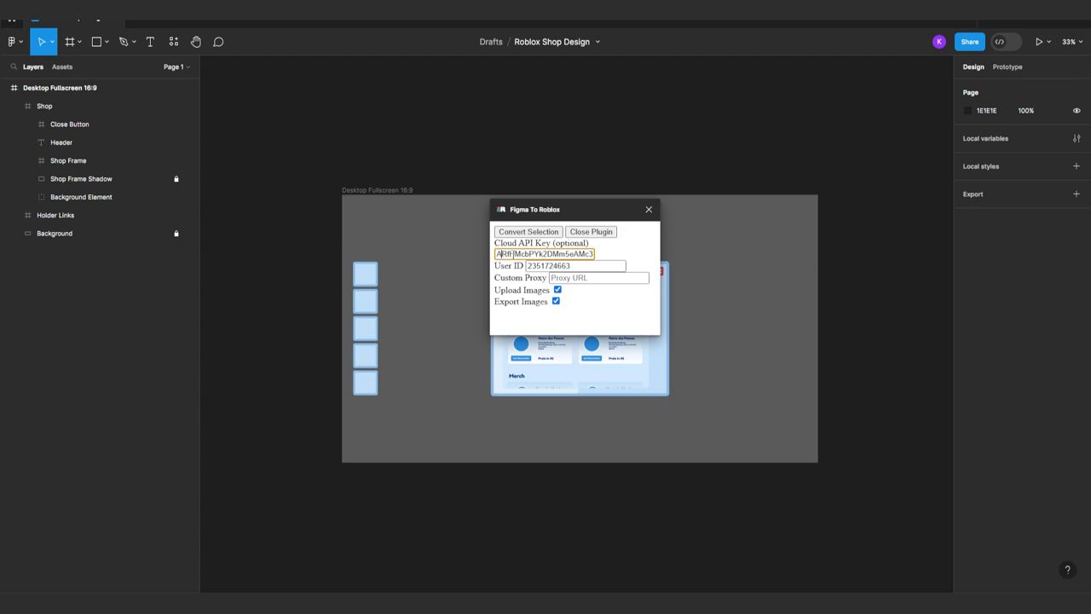
{"action": "left_click_drag", "start_coordinate": [498, 254], "coordinate": [585, 254]}
{"action": "left_click", "coordinate": [585, 254]}
{"action": "left_click_drag", "start_coordinate": [545, 211], "coordinate": [810, 129]}
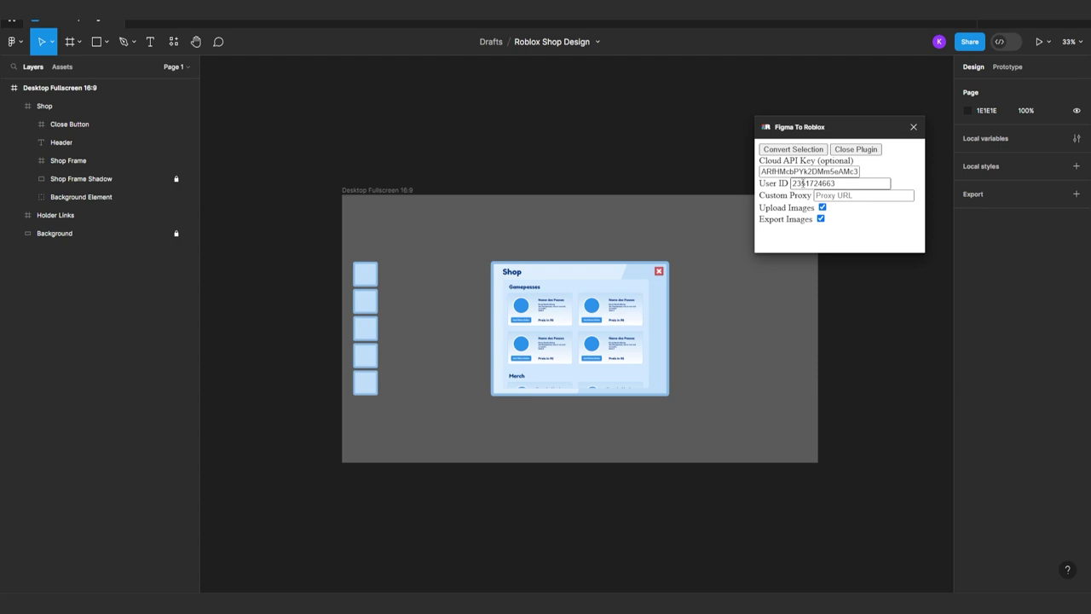
Step: Check the User ID field, then run Convert Selection with nothing selected
{"action": "left_click", "coordinate": [802, 184]}
{"action": "key", "text": "ctrl+a"}
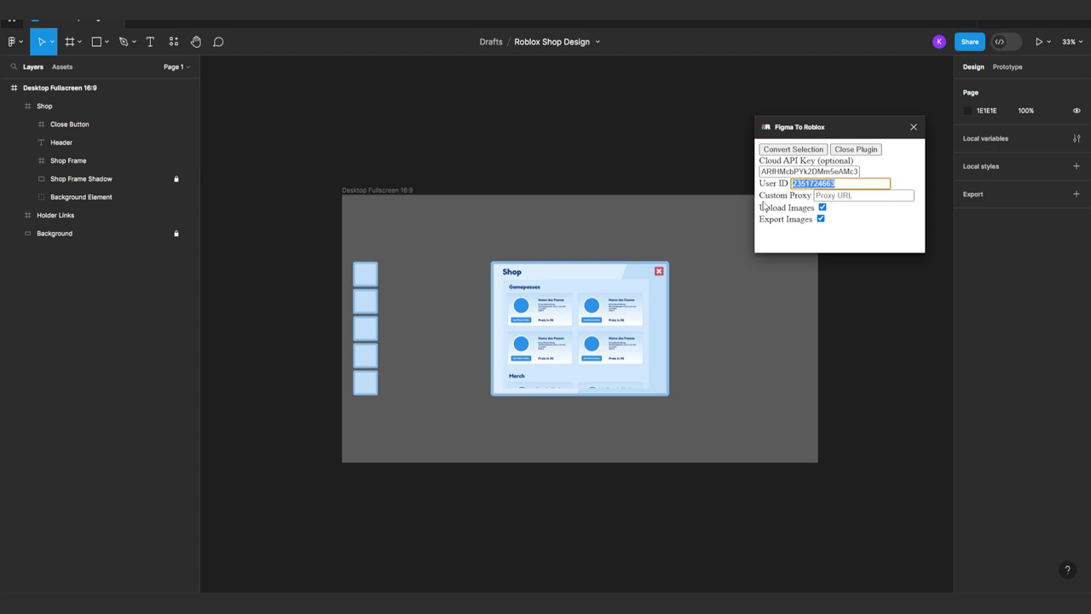
{"action": "left_click", "coordinate": [889, 234]}
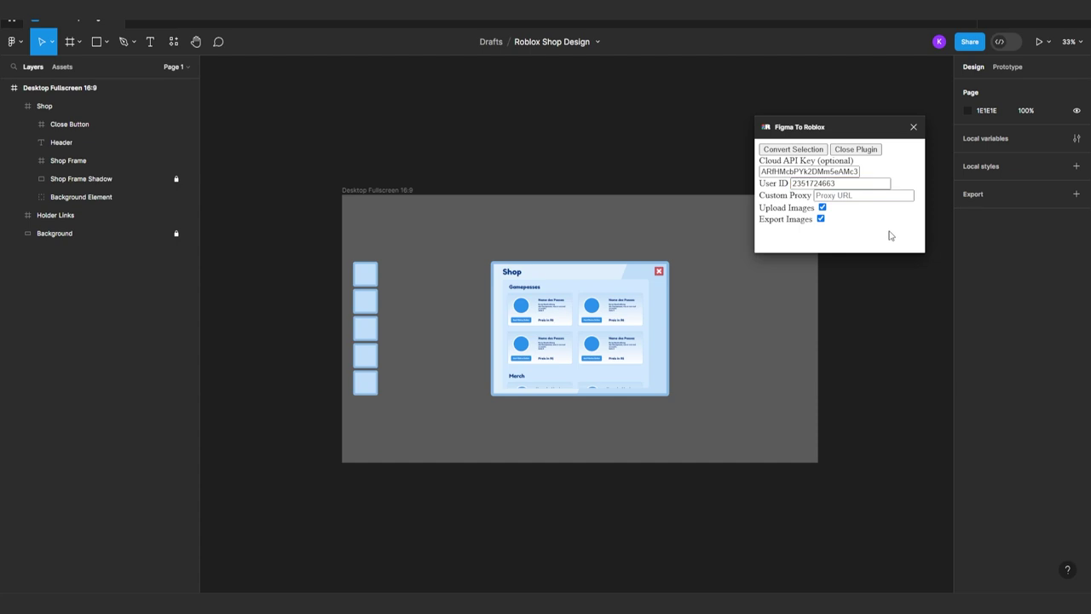
{"action": "left_click", "coordinate": [790, 151]}
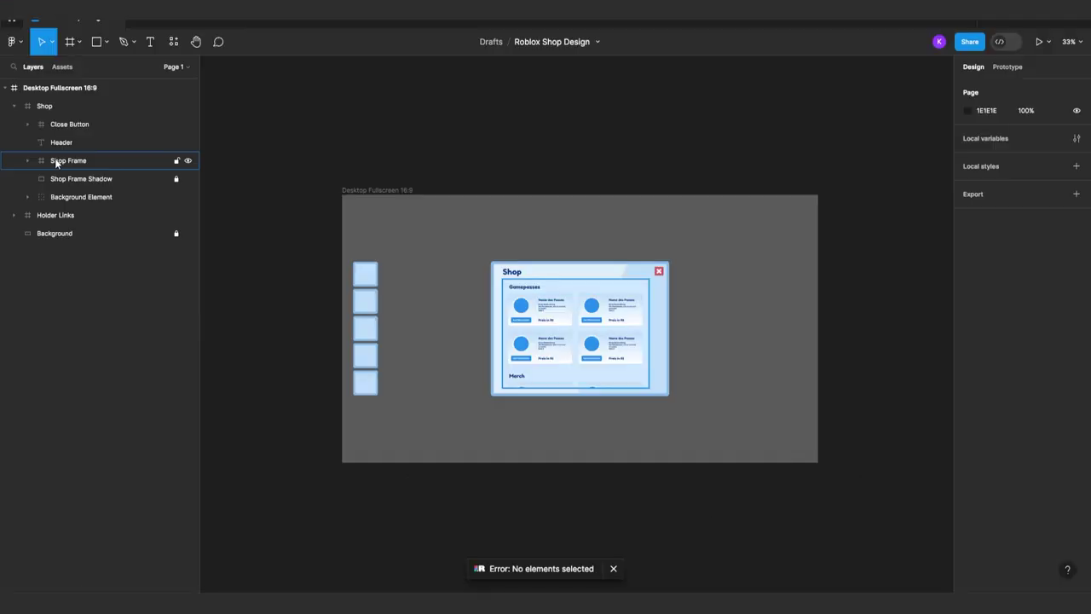
Step: Select the Desktop Fullscreen 16:9 frame with its child layers collapsed
{"action": "left_click", "coordinate": [34, 90]}
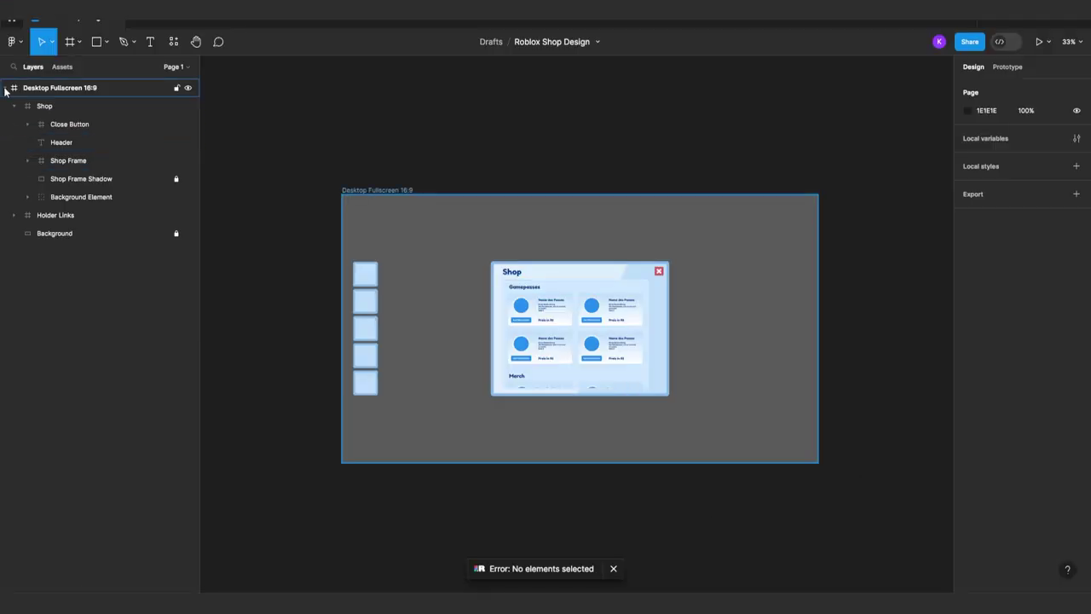
{"action": "left_click", "coordinate": [10, 91]}
{"action": "left_click", "coordinate": [120, 127]}
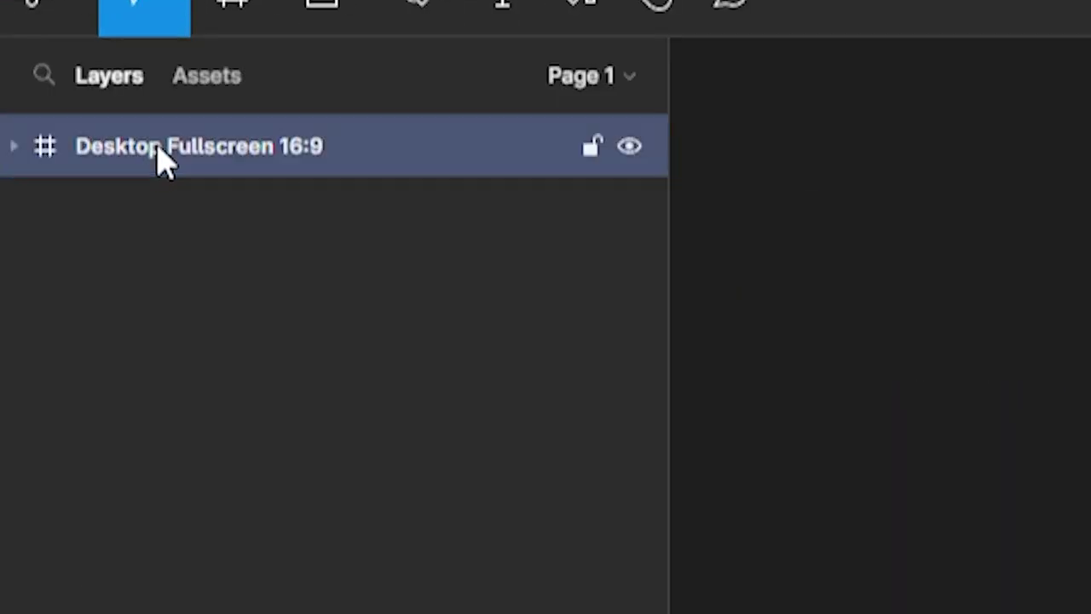
{"action": "left_click", "coordinate": [12, 146]}
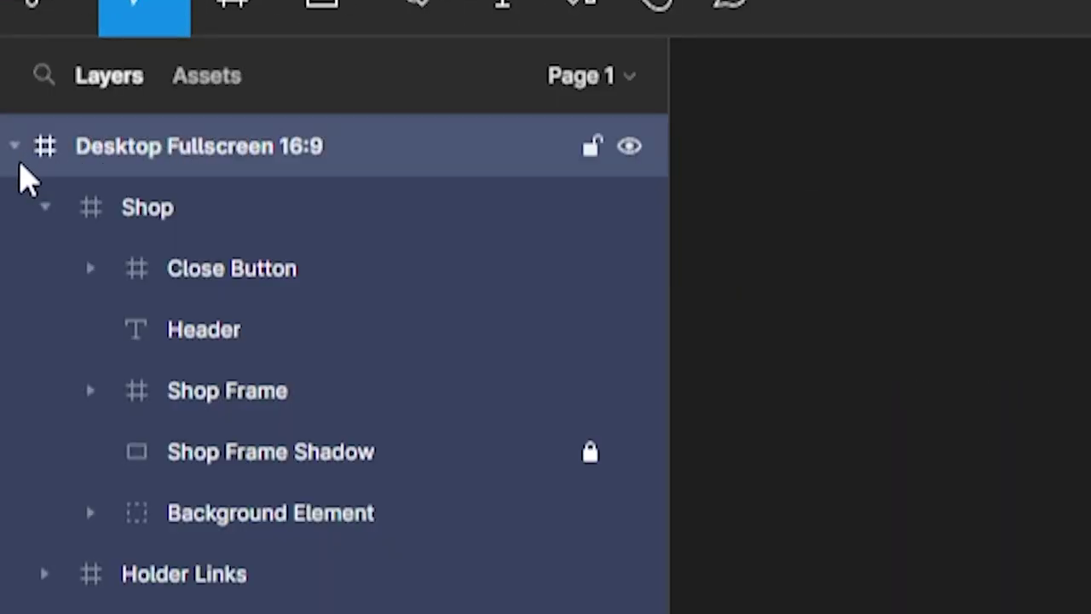
{"action": "left_click", "coordinate": [12, 148]}
Step: Relaunch Figma To Roblox, convert the frame, save images.zip and close the plugin
{"action": "left_click", "coordinate": [173, 41]}
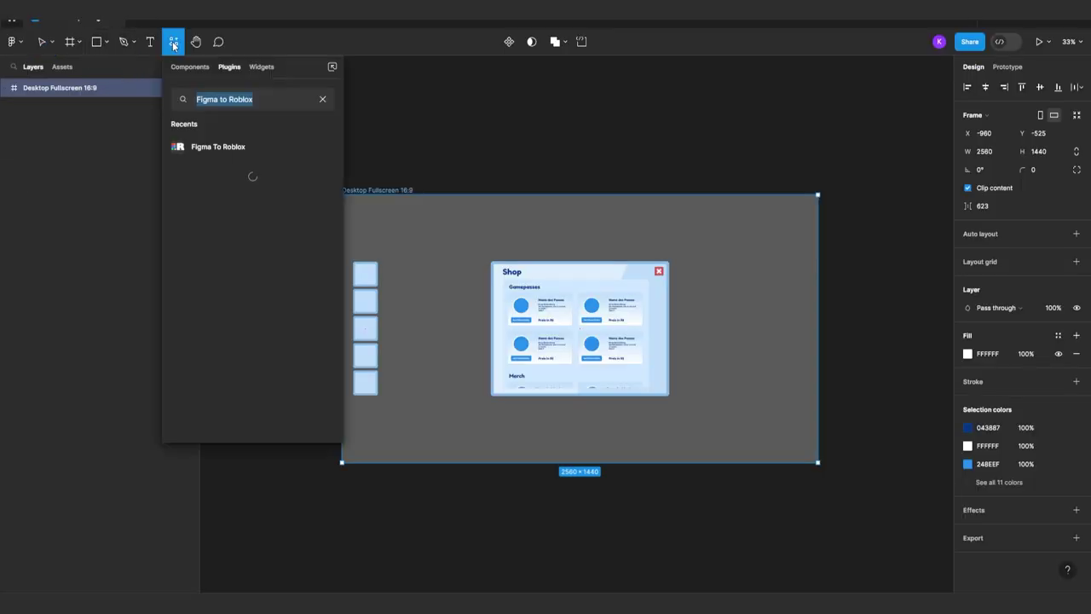
{"action": "left_click", "coordinate": [225, 148]}
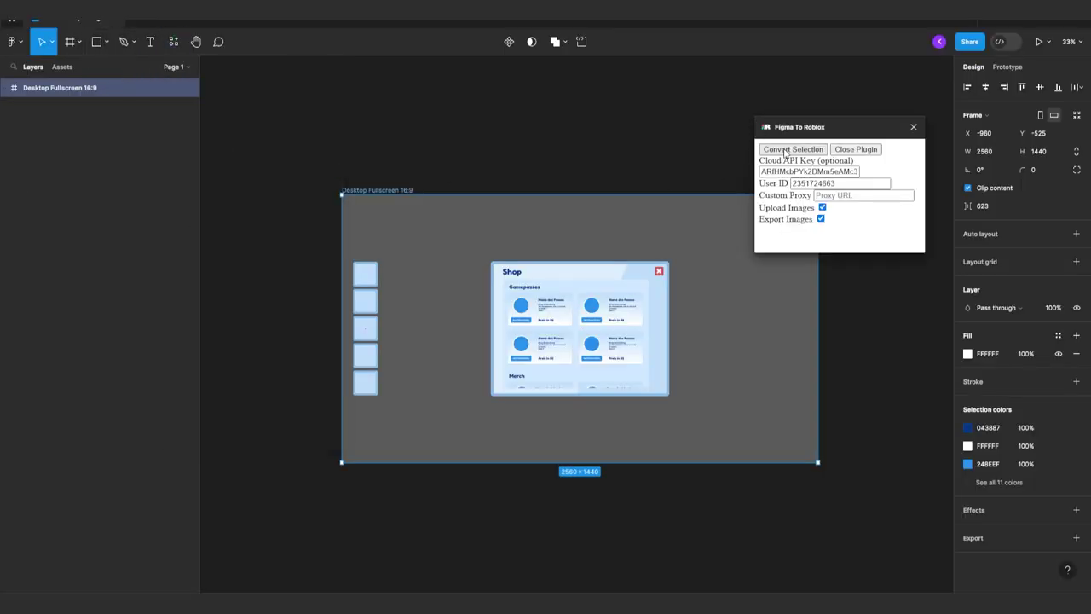
{"action": "left_click", "coordinate": [780, 150]}
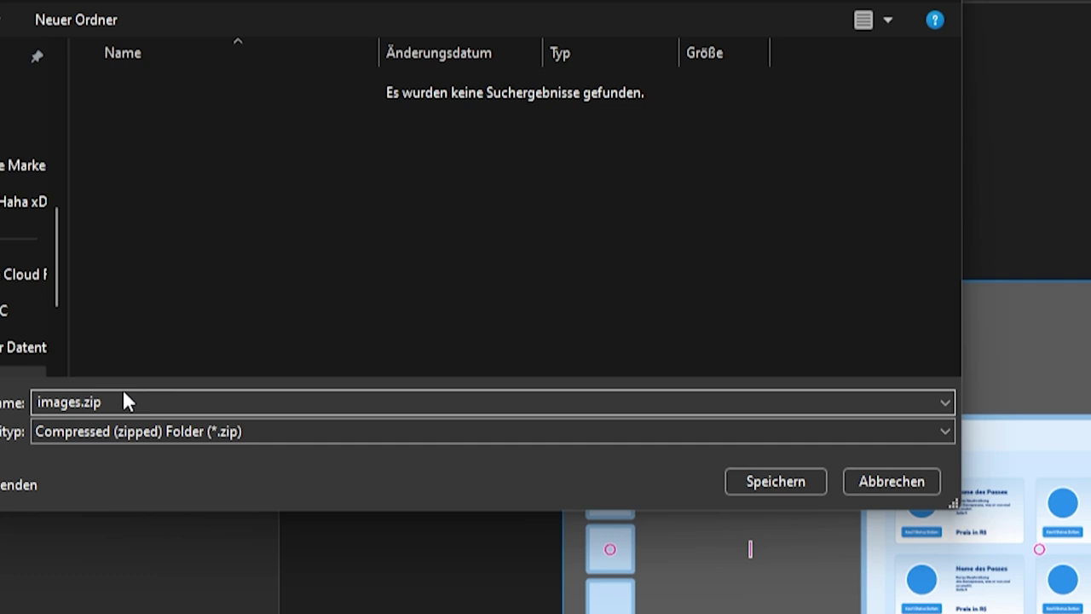
{"action": "left_click", "coordinate": [756, 483]}
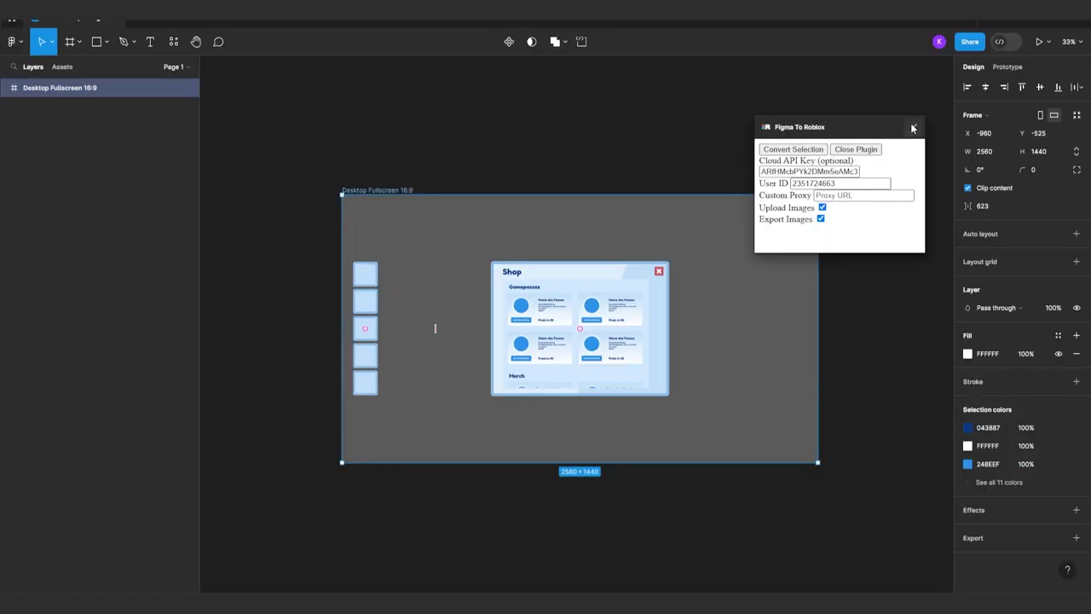
{"action": "left_click", "coordinate": [913, 127]}
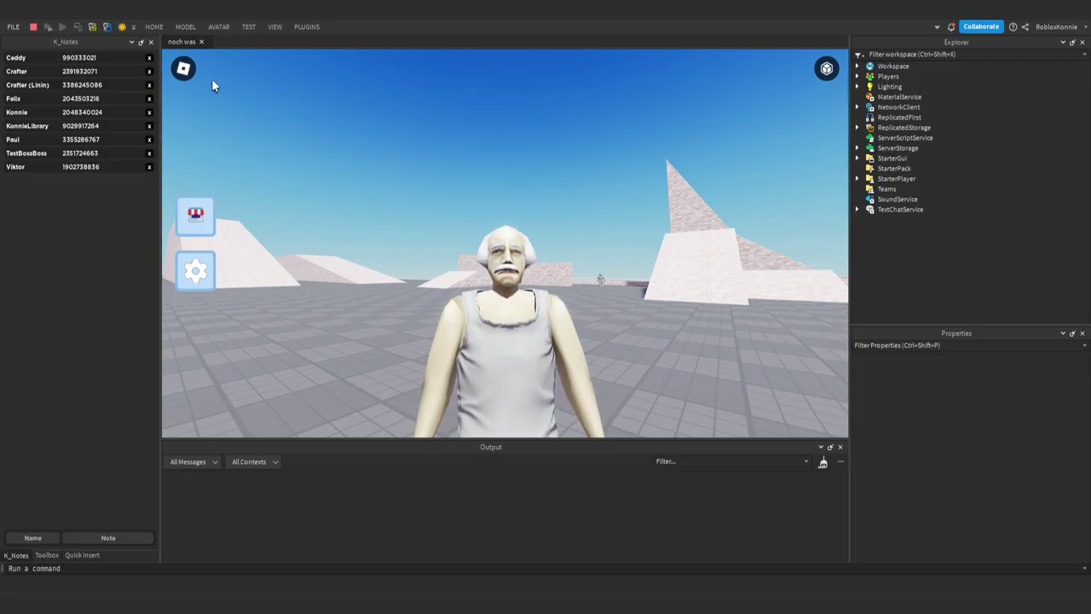
Step: Stop the play test, move Main GUI into ServerScriptService and delete the extra ScreenGui
{"action": "left_click", "coordinate": [33, 27]}
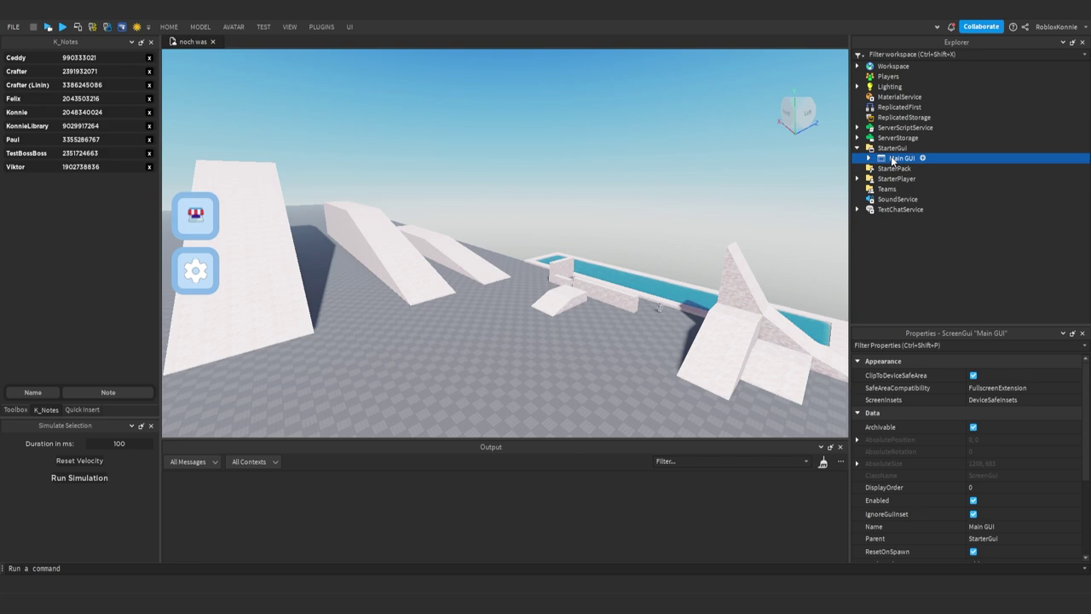
{"action": "left_click_drag", "start_coordinate": [893, 161], "coordinate": [902, 126]}
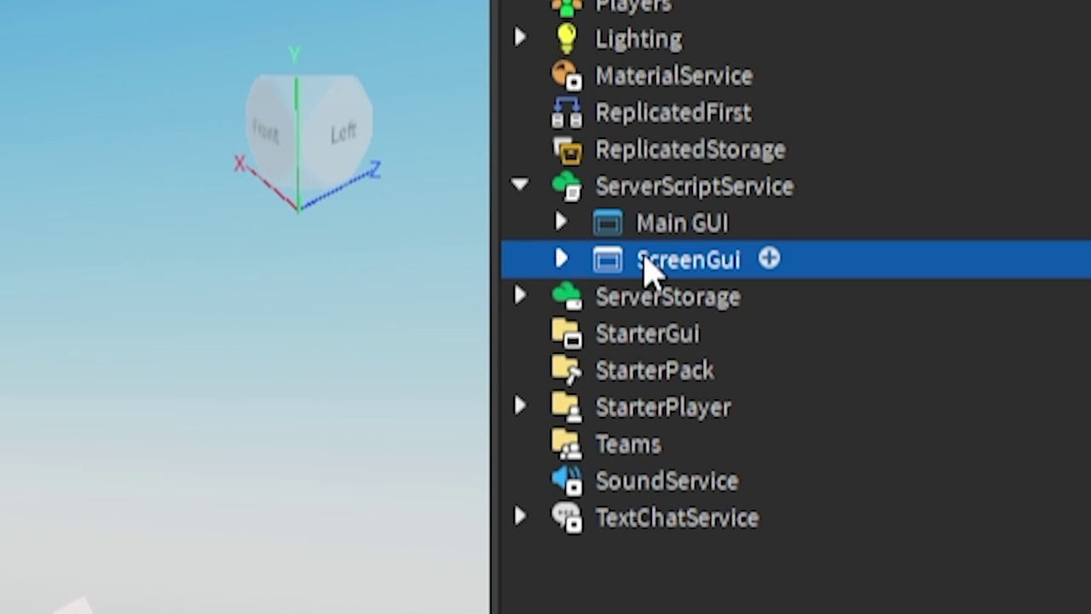
{"action": "key", "text": "Delete"}
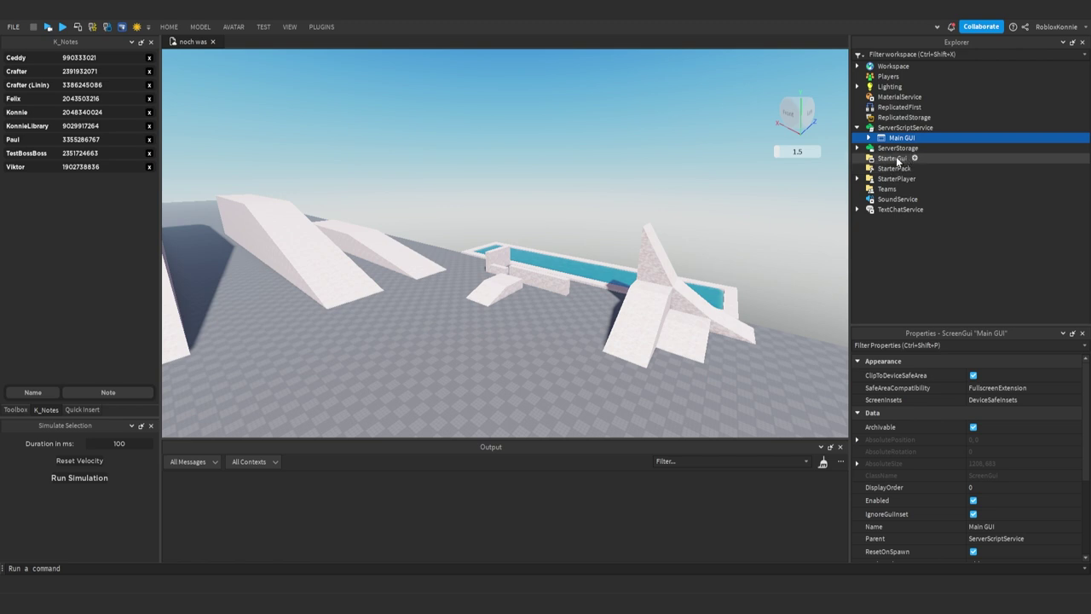
Step: Insert a new ScreenGui under StarterGui
{"action": "left_click", "coordinate": [910, 159]}
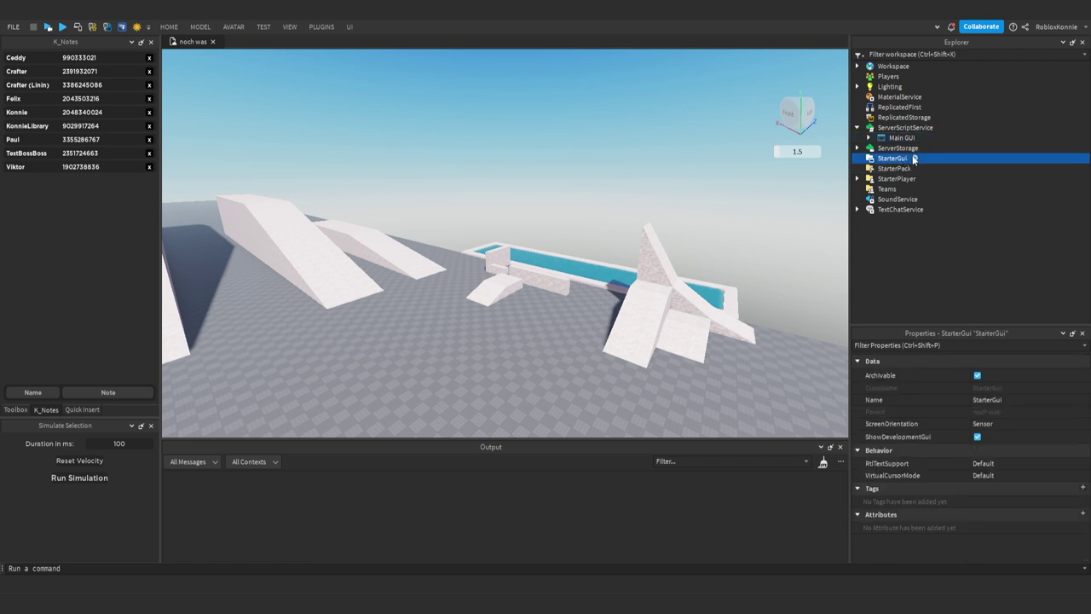
{"action": "left_click", "coordinate": [913, 159]}
{"action": "left_click", "coordinate": [875, 186]}
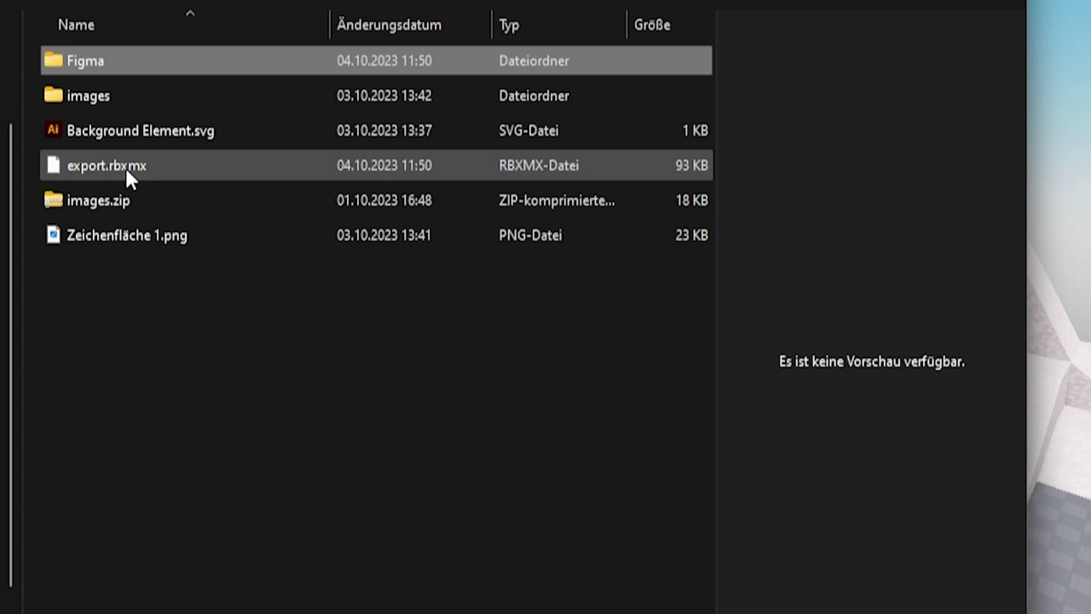
Step: Import export.rbxmx and move its Desktop Fullscreen 16:9 frame into StarterGui's ScreenGui
{"action": "left_click", "coordinate": [125, 167]}
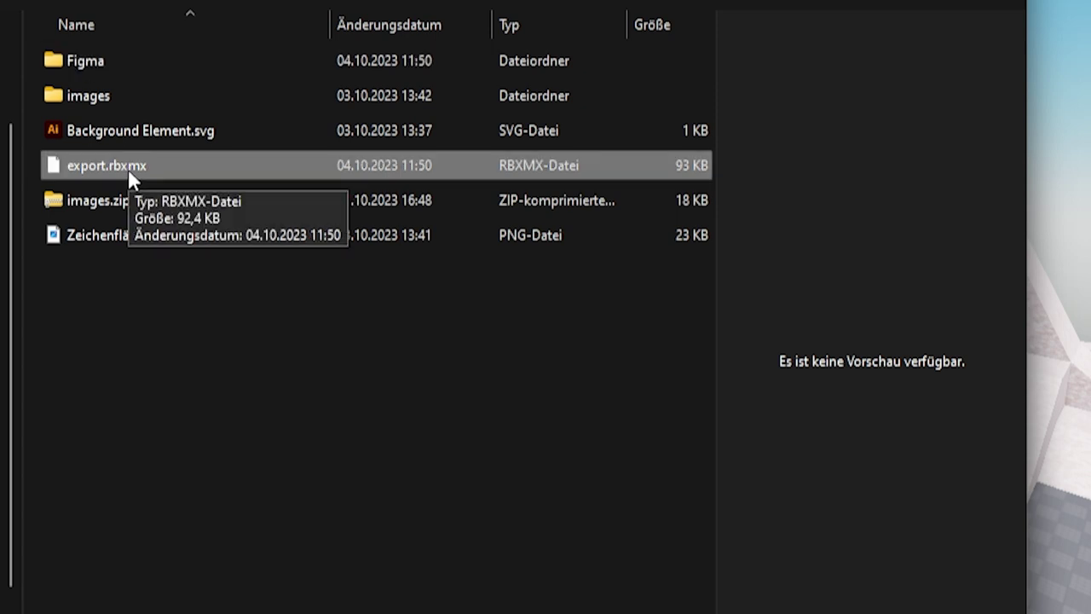
{"action": "left_click_drag", "start_coordinate": [128, 169], "coordinate": [585, 189]}
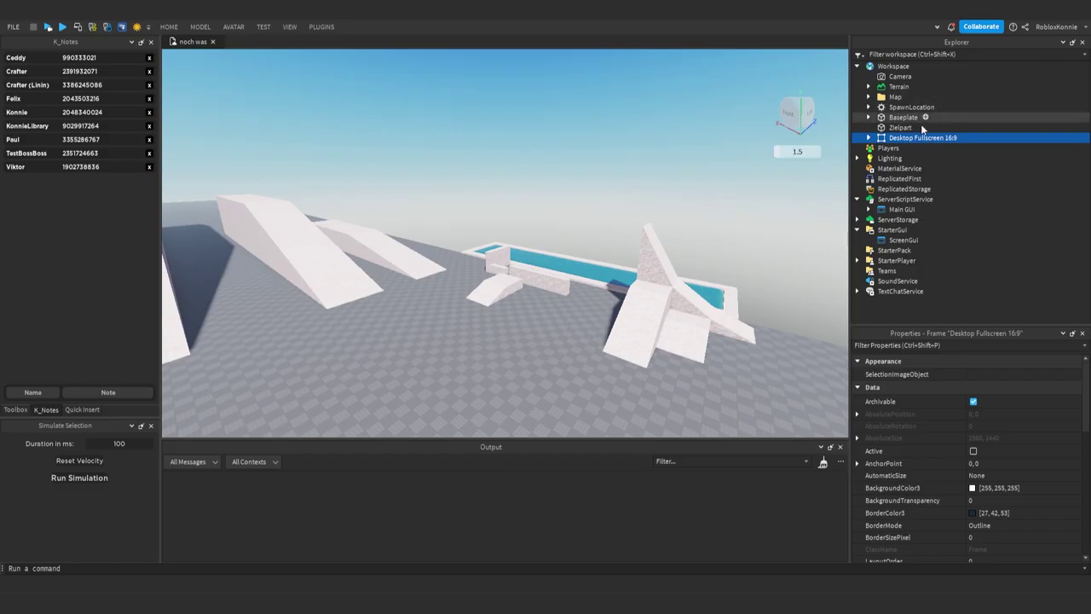
{"action": "left_click_drag", "start_coordinate": [902, 142], "coordinate": [899, 242]}
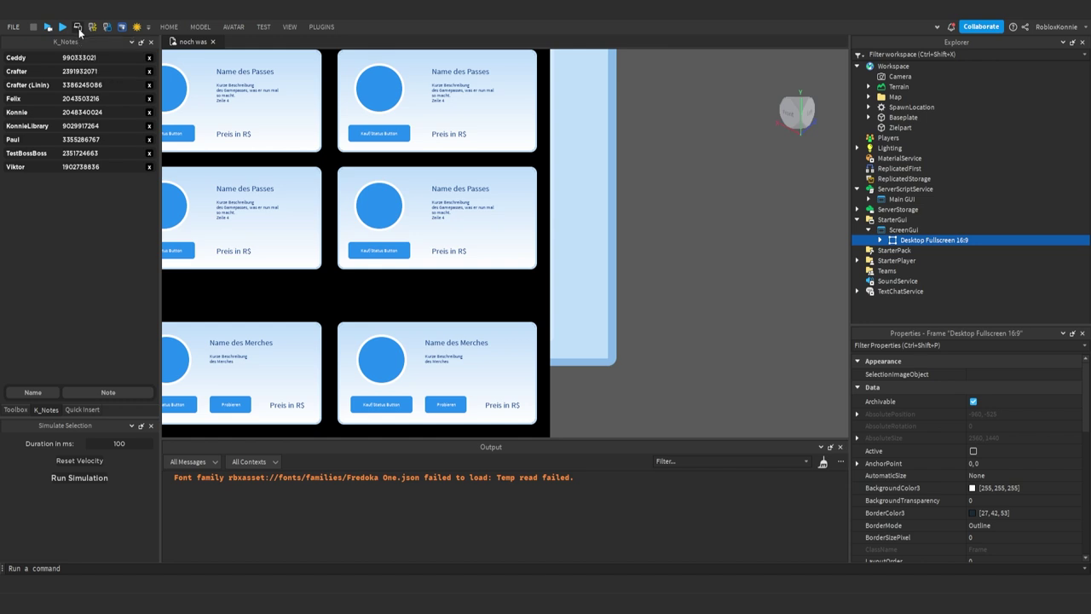
Step: Search the quick access bar's customization list for the Device action
{"action": "left_click", "coordinate": [78, 28]}
{"action": "left_click", "coordinate": [78, 29]}
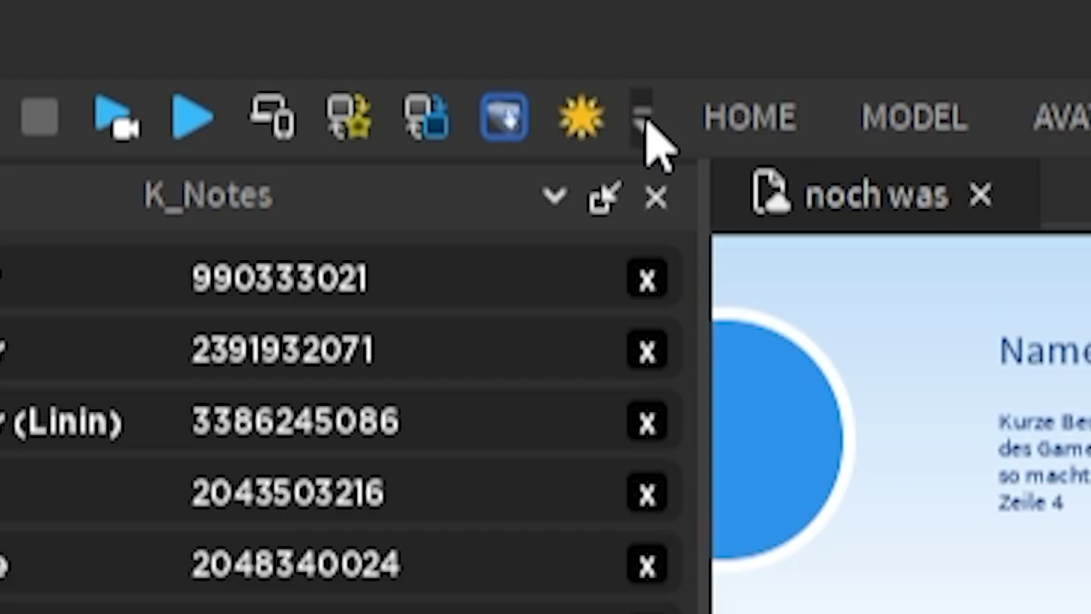
{"action": "left_click", "coordinate": [148, 27]}
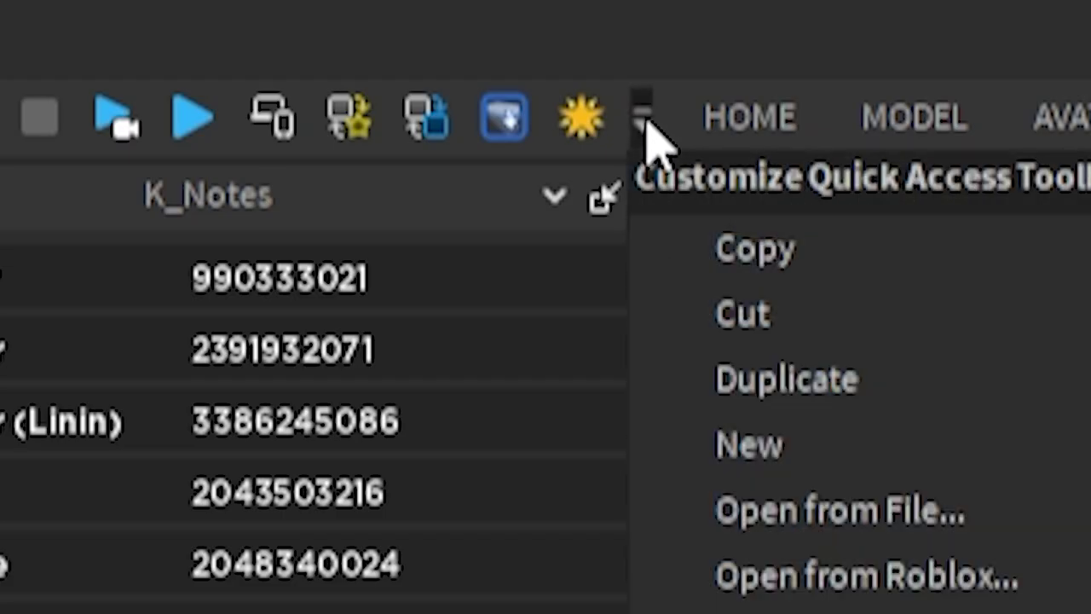
{"action": "left_click", "coordinate": [514, 445]}
{"action": "left_click", "coordinate": [281, 204]}
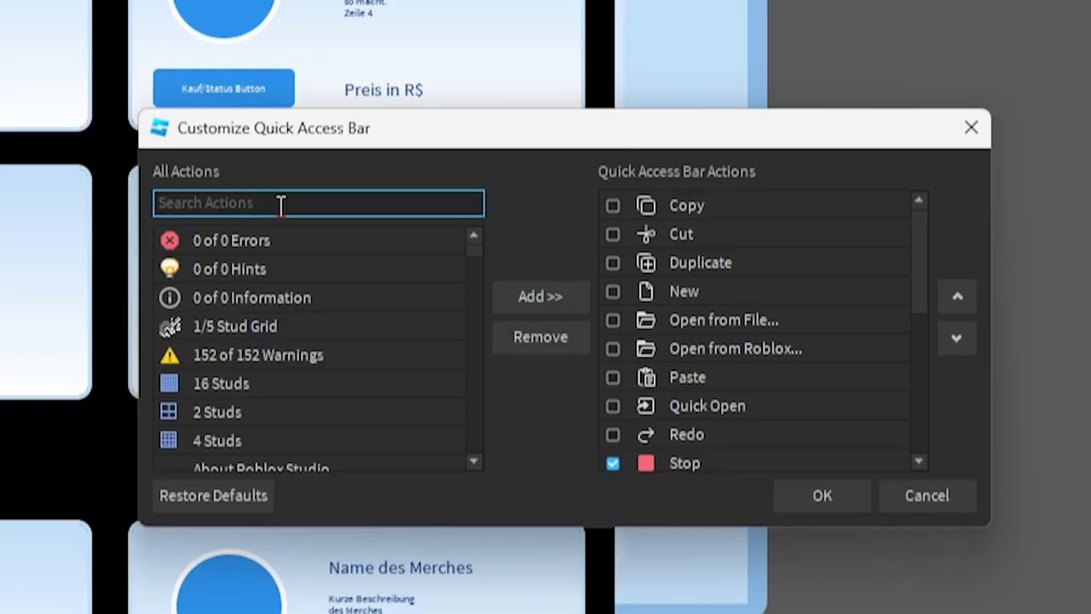
{"action": "type", "text": "Devic"}
{"action": "key", "text": "BackSpace"}
Step: Add Device to the quick access bar and turn on HD 1080 device emulation
{"action": "left_click", "coordinate": [255, 241]}
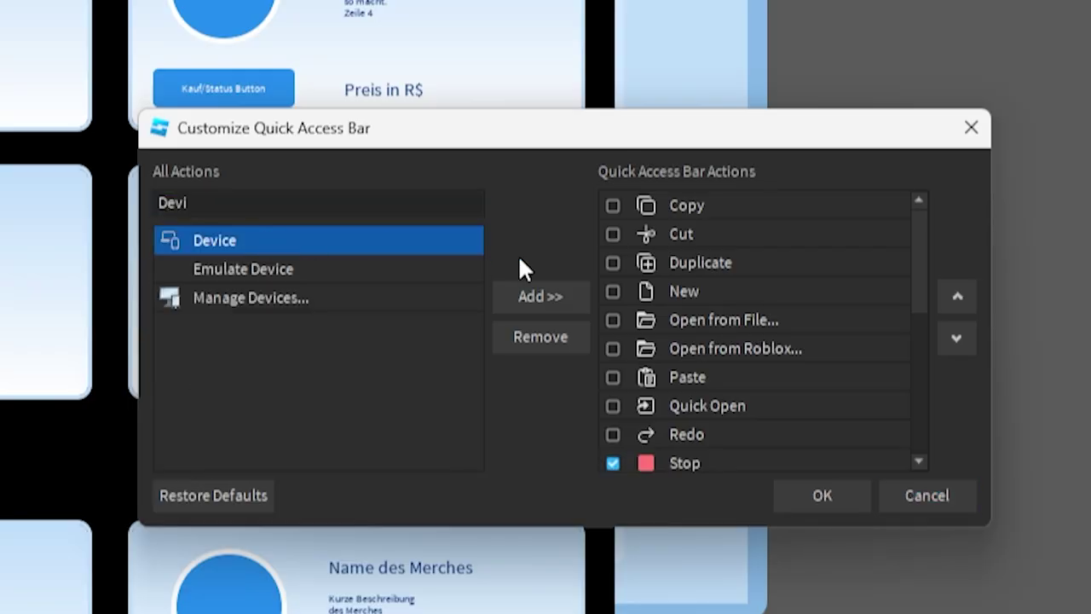
{"action": "left_click", "coordinate": [554, 296]}
{"action": "left_click_drag", "start_coordinate": [914, 286], "coordinate": [912, 452]}
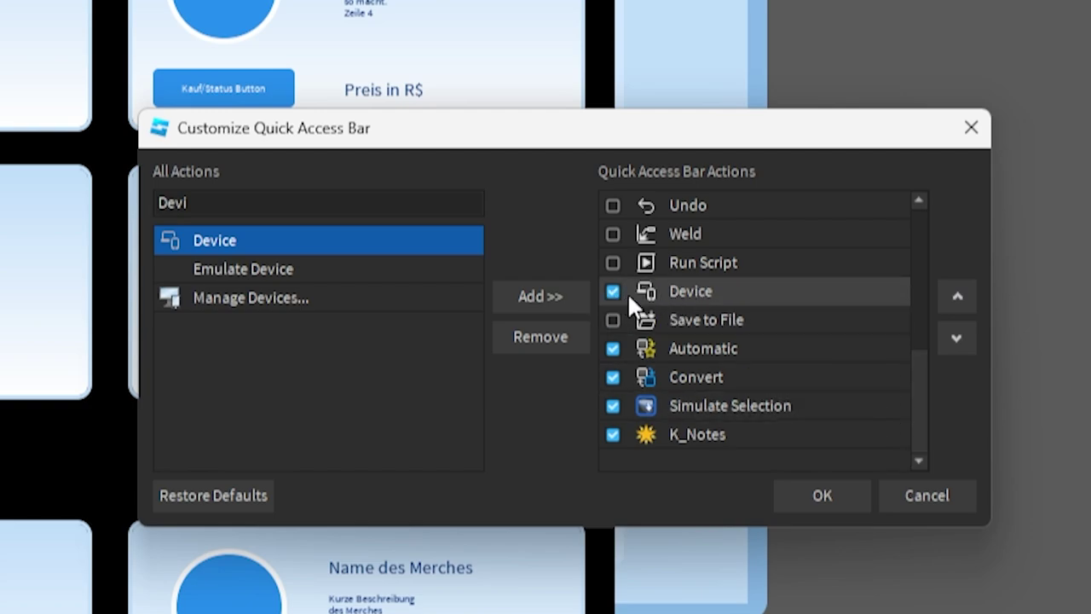
{"action": "left_click", "coordinate": [802, 493]}
{"action": "left_click", "coordinate": [220, 66]}
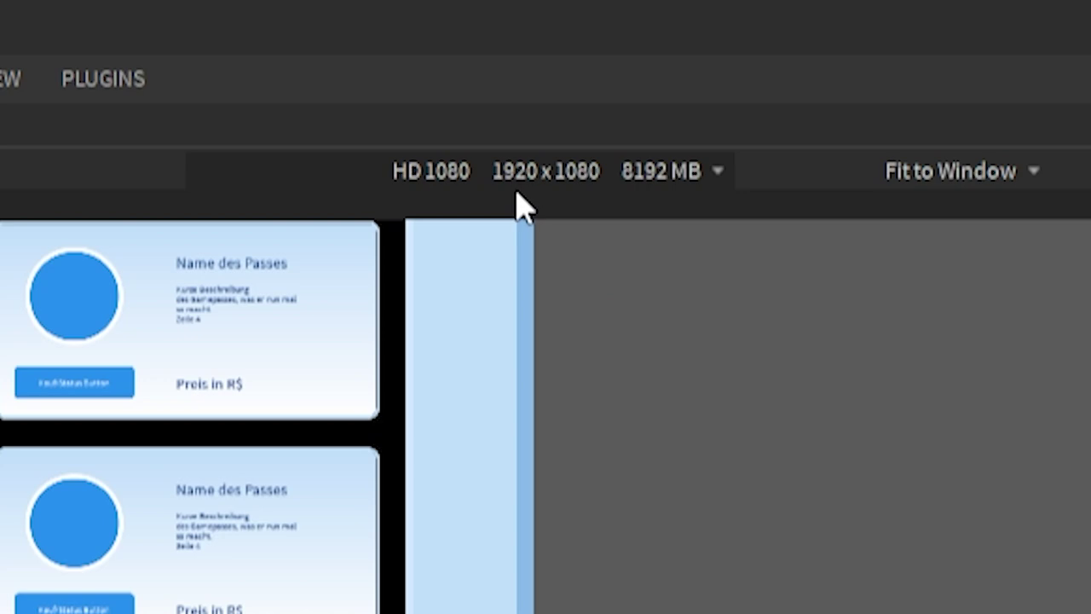
Step: Check the custom Big Screen device's 2560×1440 settings in the Emulation Device Manager
{"action": "left_click", "coordinate": [524, 193]}
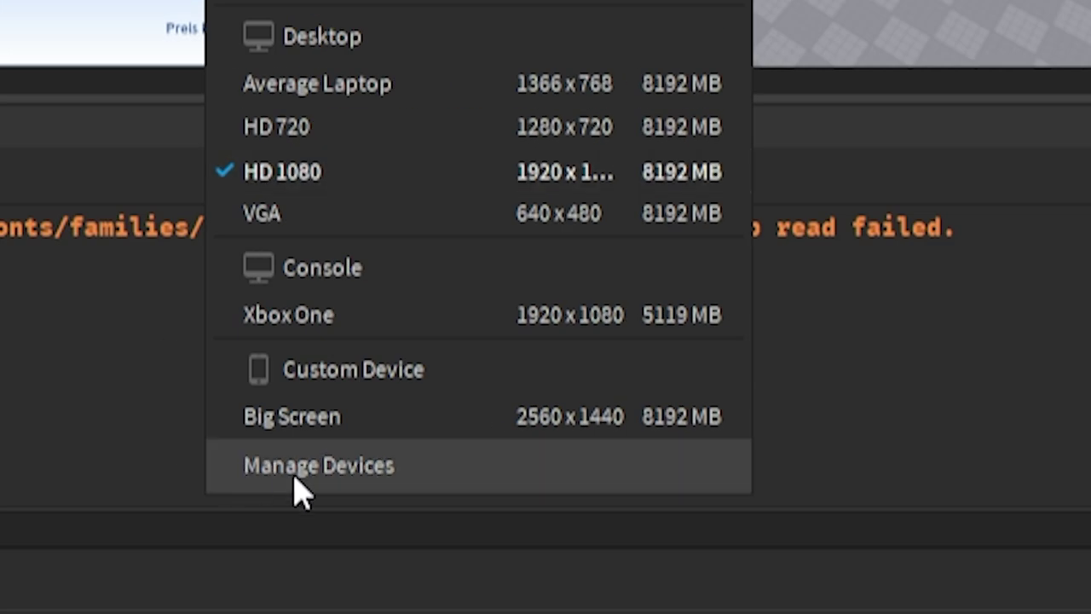
{"action": "left_click", "coordinate": [294, 478]}
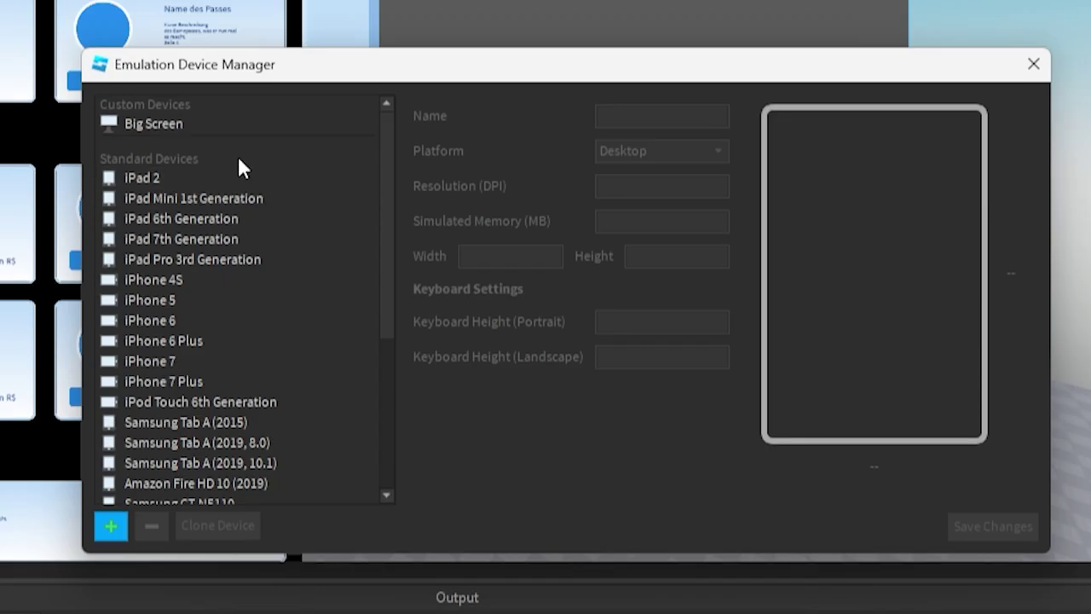
{"action": "left_click", "coordinate": [109, 529]}
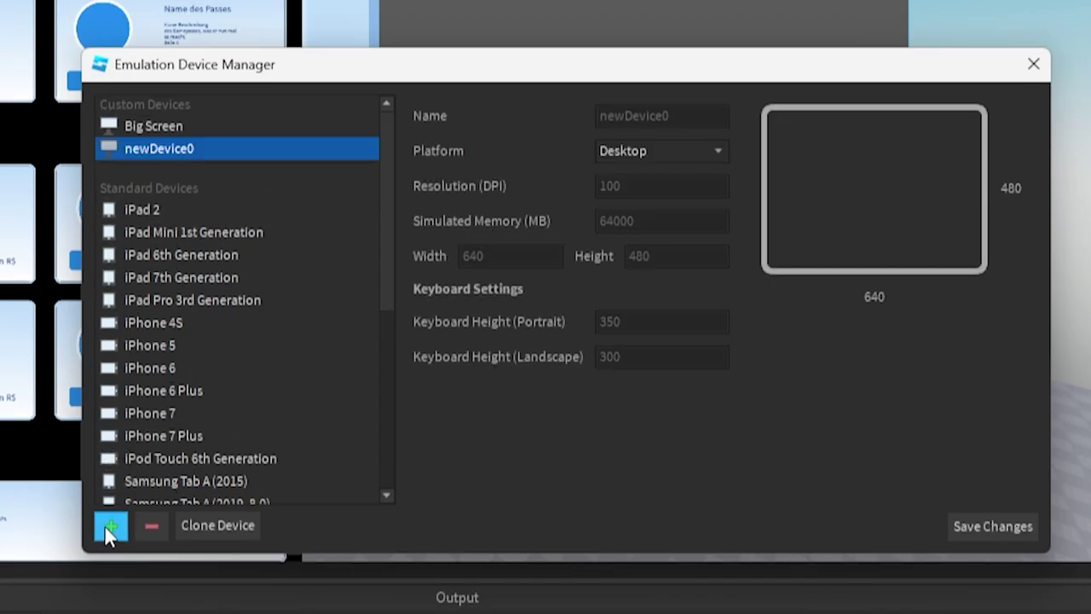
{"action": "left_click", "coordinate": [643, 125]}
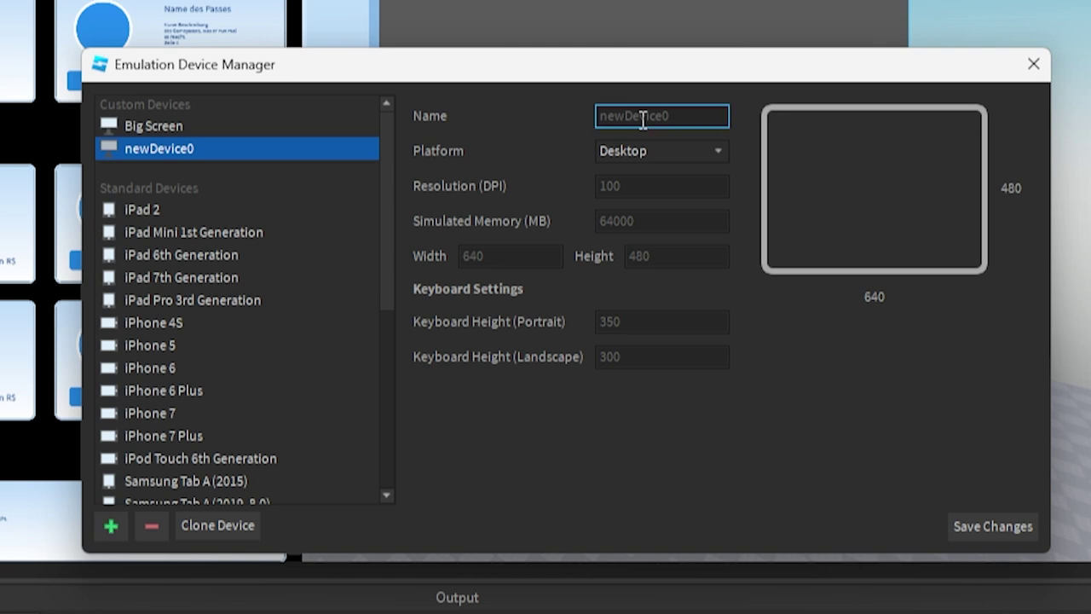
{"action": "left_click", "coordinate": [174, 124]}
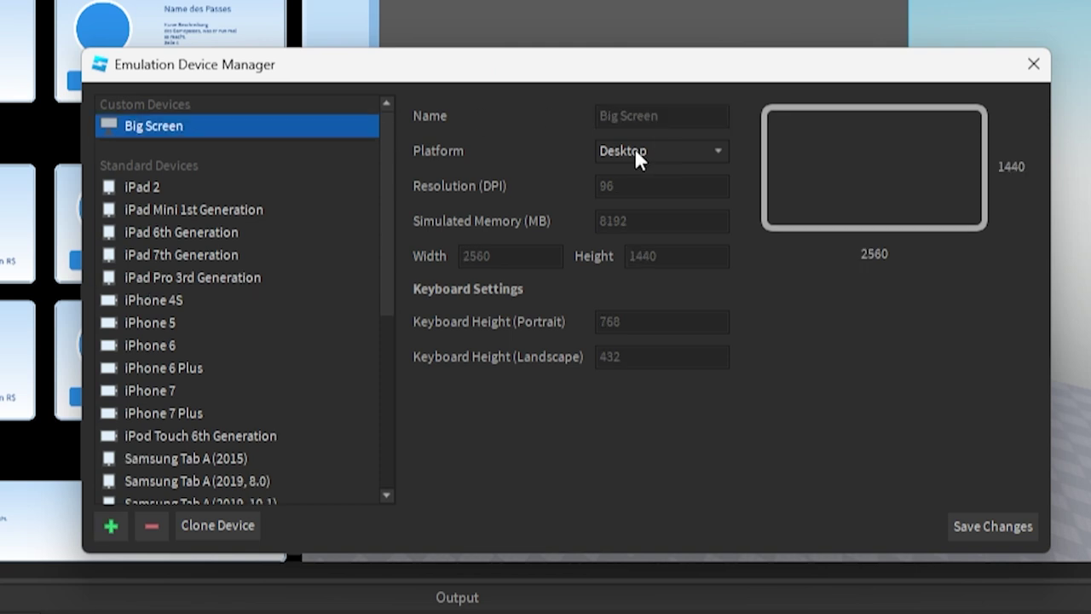
{"action": "left_click", "coordinate": [510, 256]}
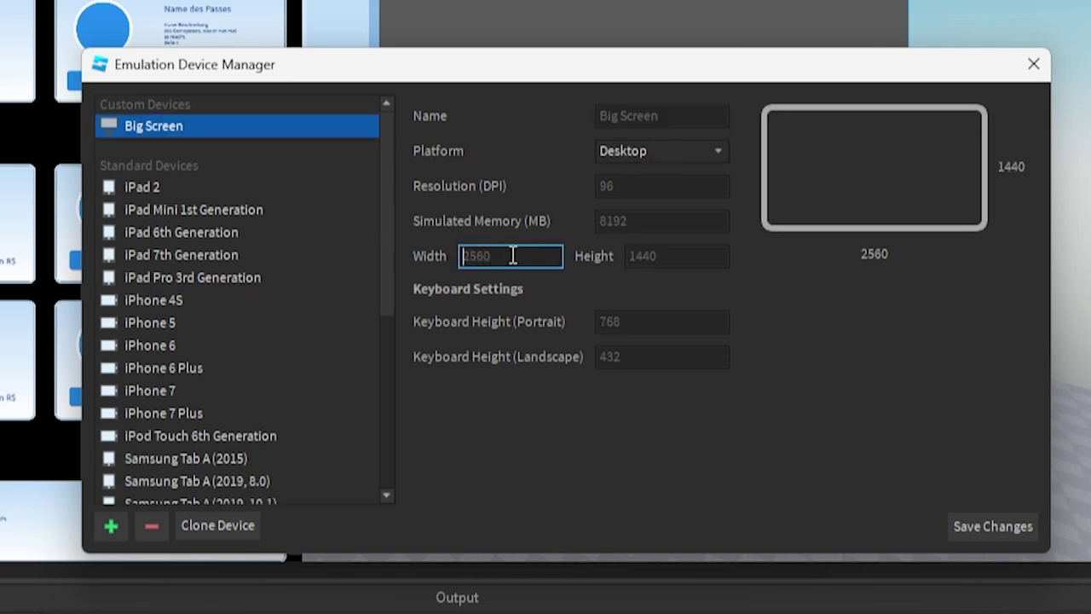
{"action": "left_click", "coordinate": [631, 257]}
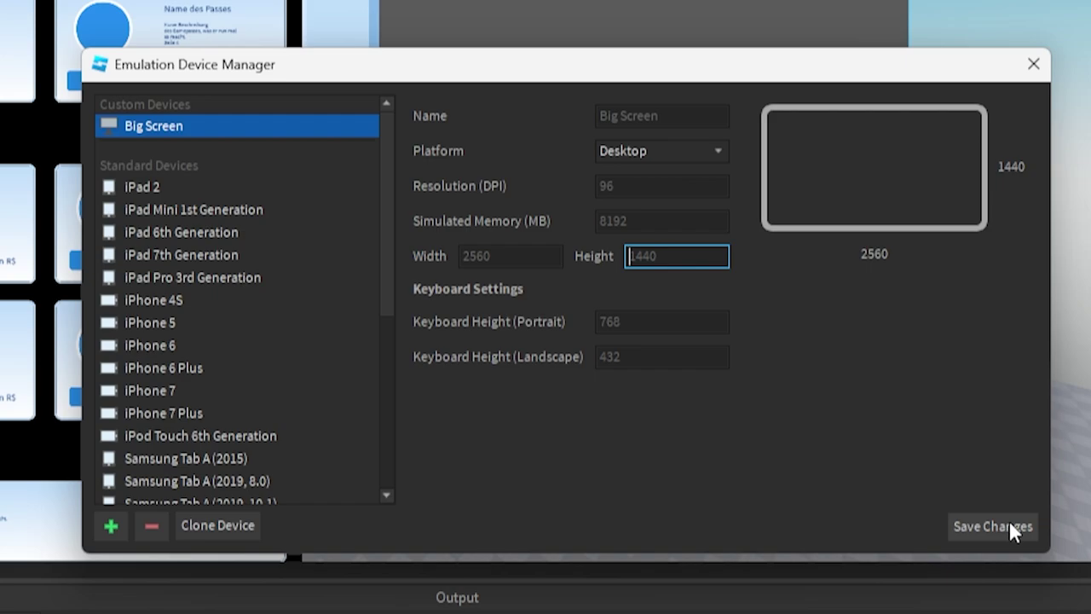
Step: Emulate the Big Screen 2560×1440 device from the emulation device list
{"action": "left_click", "coordinate": [1033, 64]}
{"action": "left_click", "coordinate": [454, 55]}
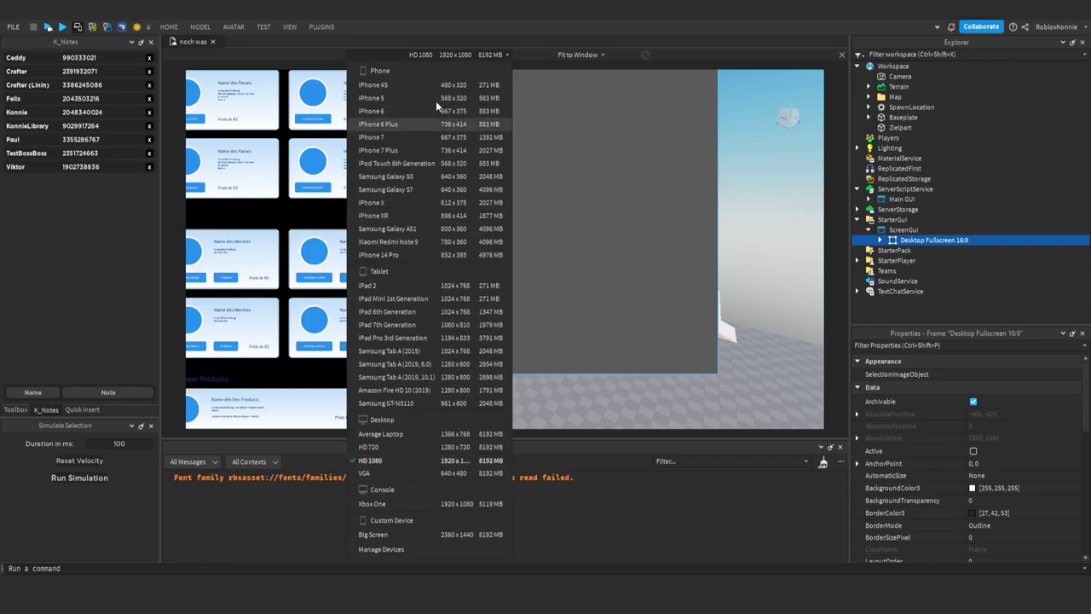
{"action": "left_click", "coordinate": [384, 534]}
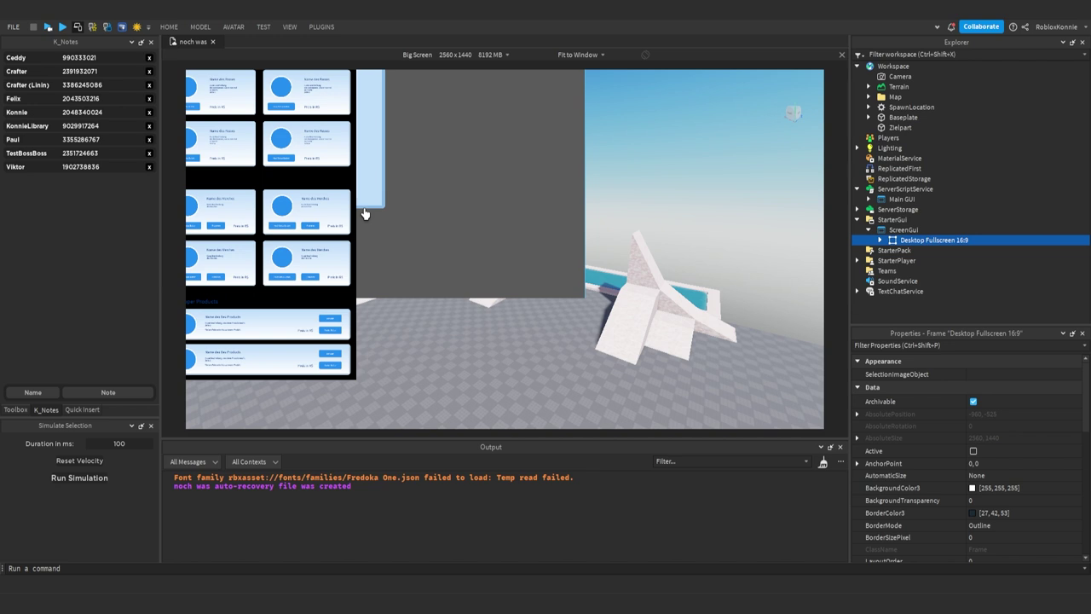
Step: Show the Toolbox and switch its asset type to Plugins
{"action": "left_click", "coordinate": [321, 28]}
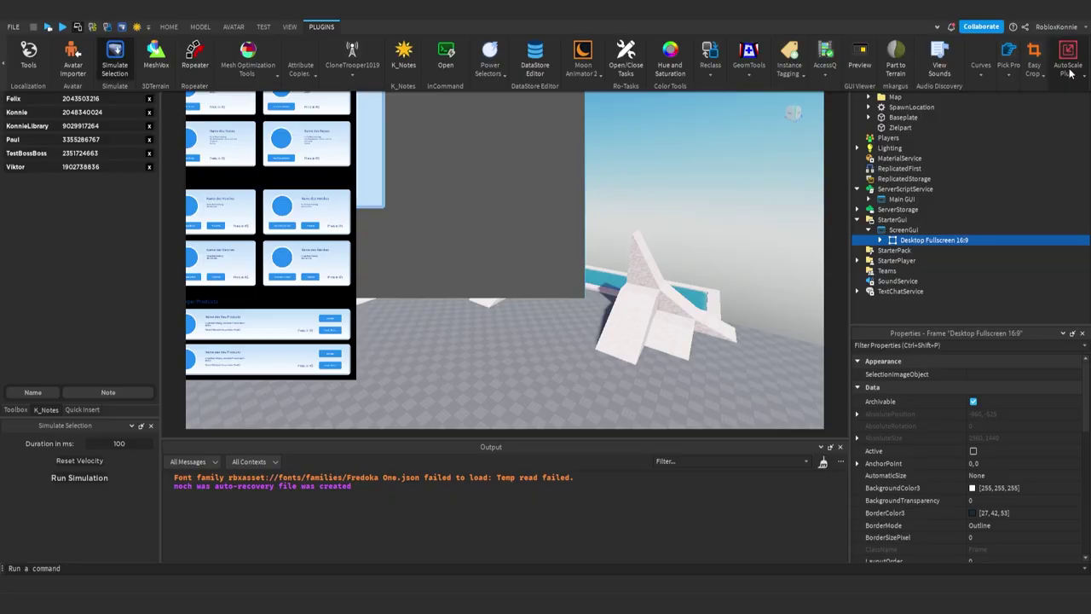
{"action": "left_click", "coordinate": [14, 410]}
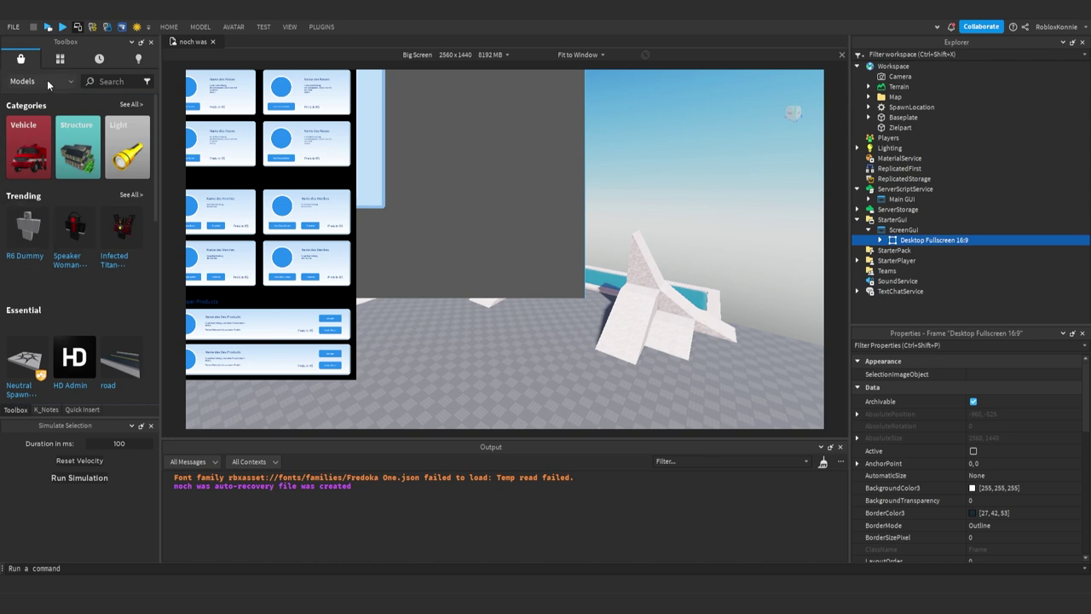
{"action": "left_click", "coordinate": [288, 27]}
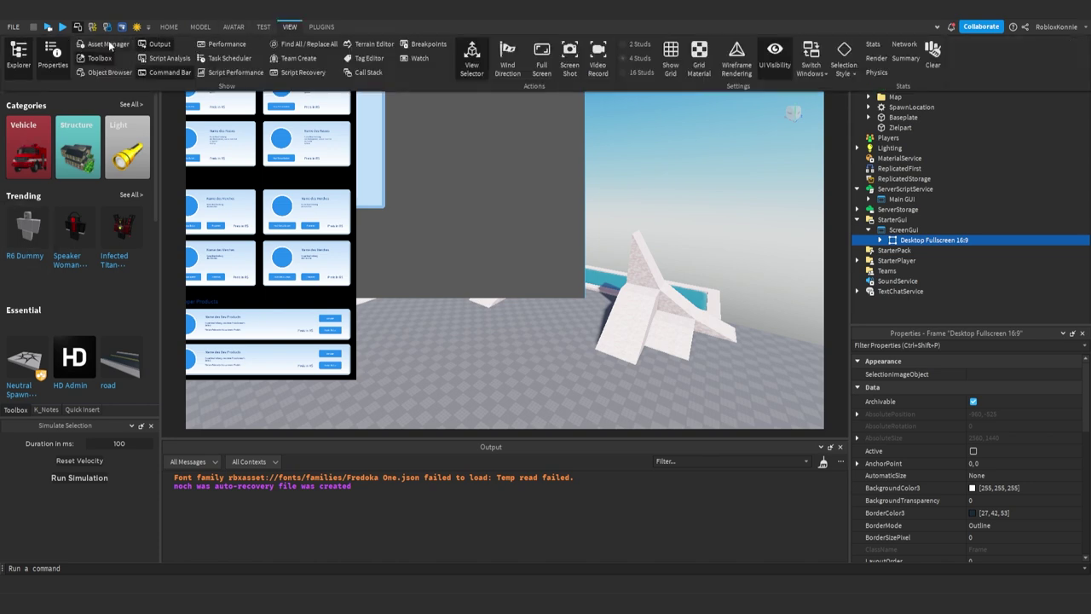
{"action": "left_click", "coordinate": [12, 410]}
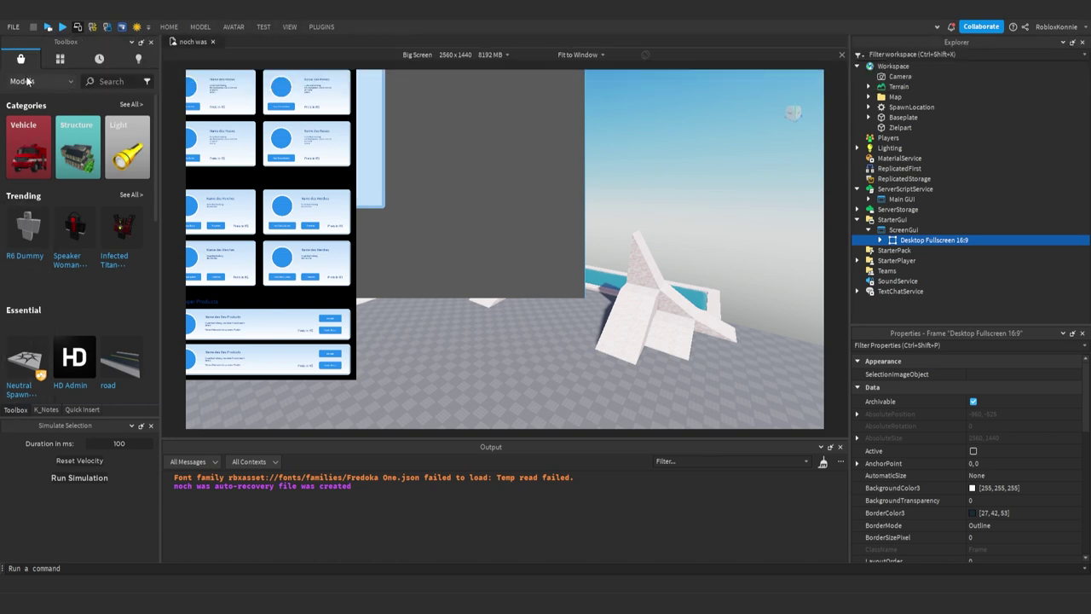
{"action": "left_click", "coordinate": [27, 81]}
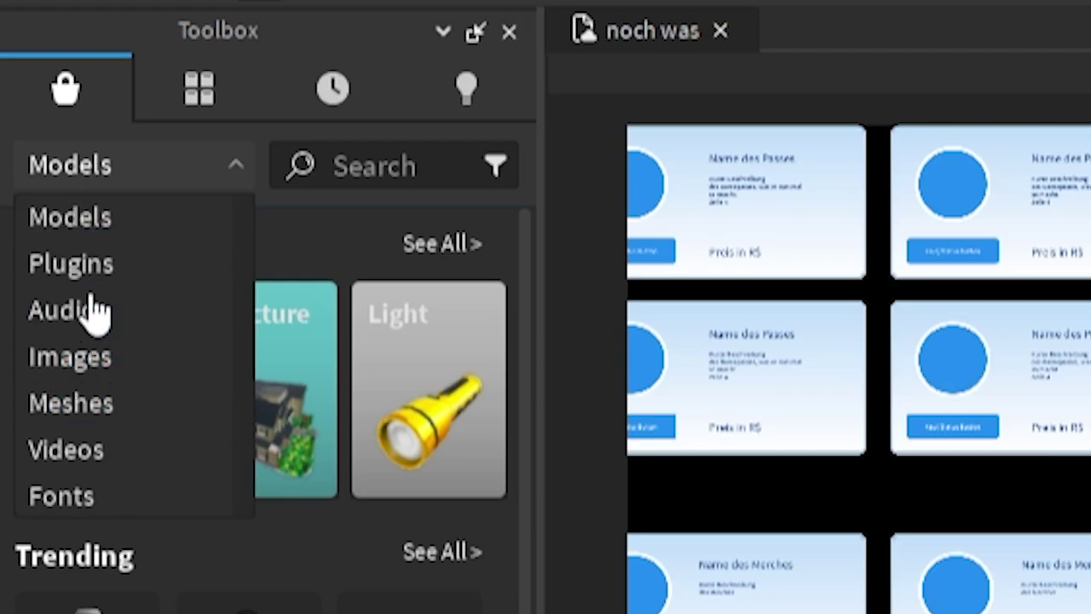
{"action": "left_click", "coordinate": [71, 264]}
Step: Search 'AutoScale' and install the AutoScale Lite plugin
{"action": "left_click", "coordinate": [387, 154]}
{"action": "type", "text": "Auto"}
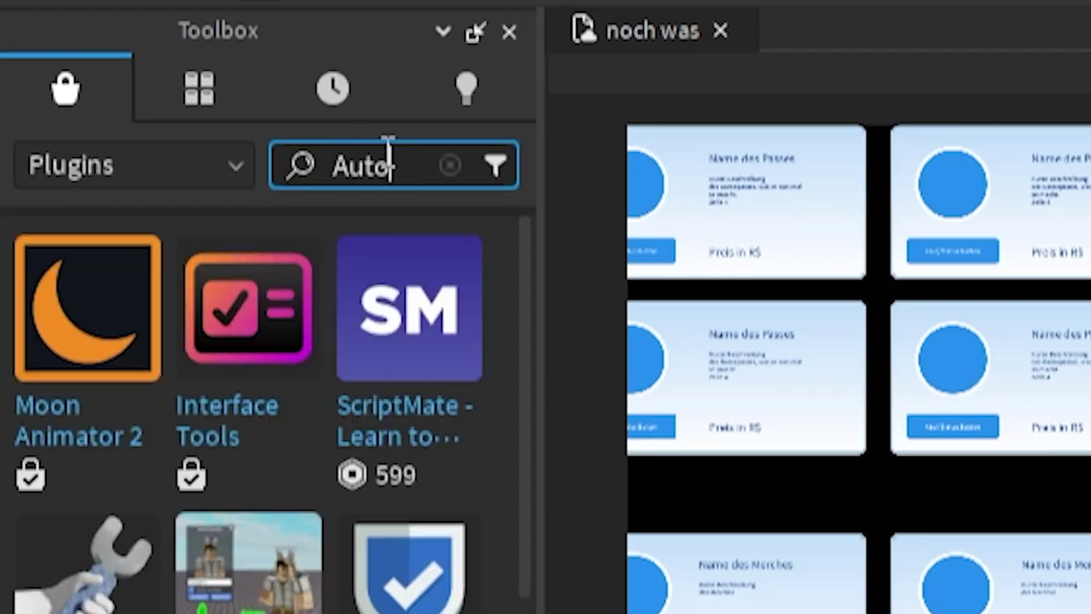
{"action": "type", "text": "Scale"}
{"action": "key", "text": "Return"}
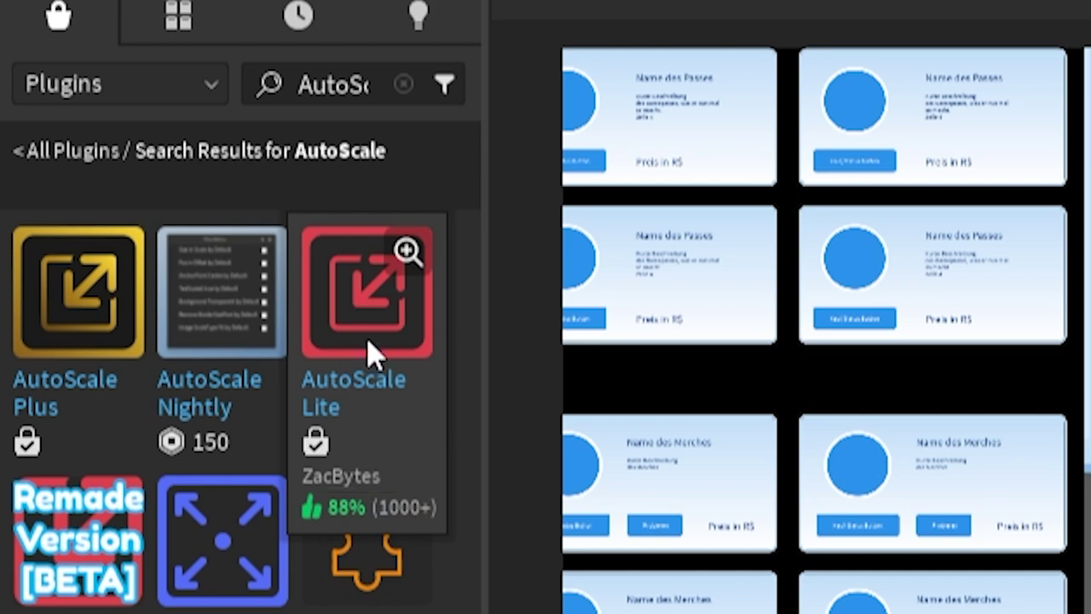
{"action": "left_click", "coordinate": [375, 316]}
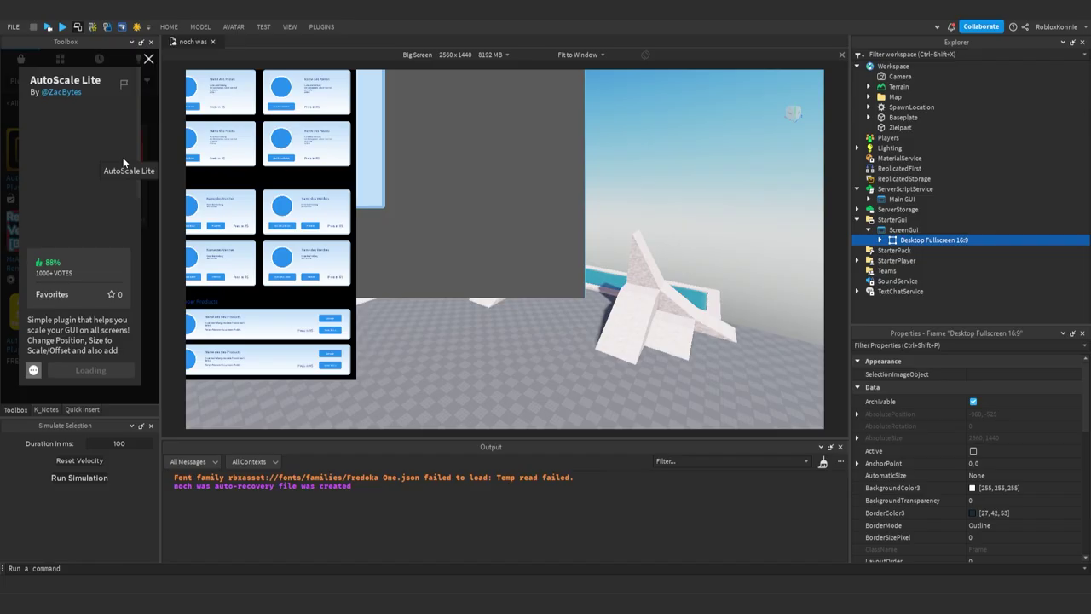
{"action": "left_click", "coordinate": [80, 371]}
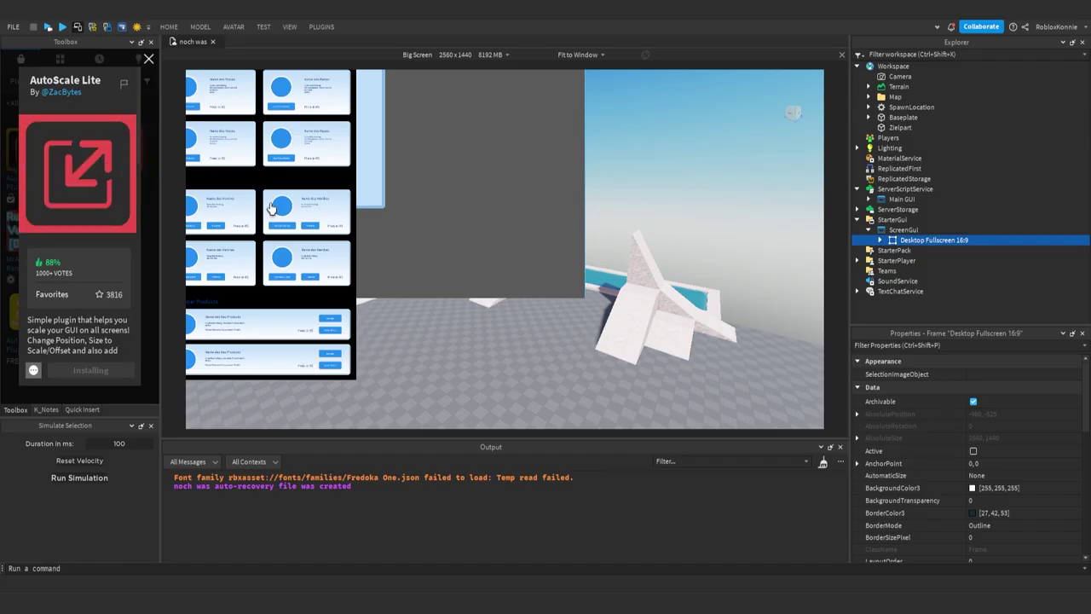
{"action": "left_click", "coordinate": [147, 59]}
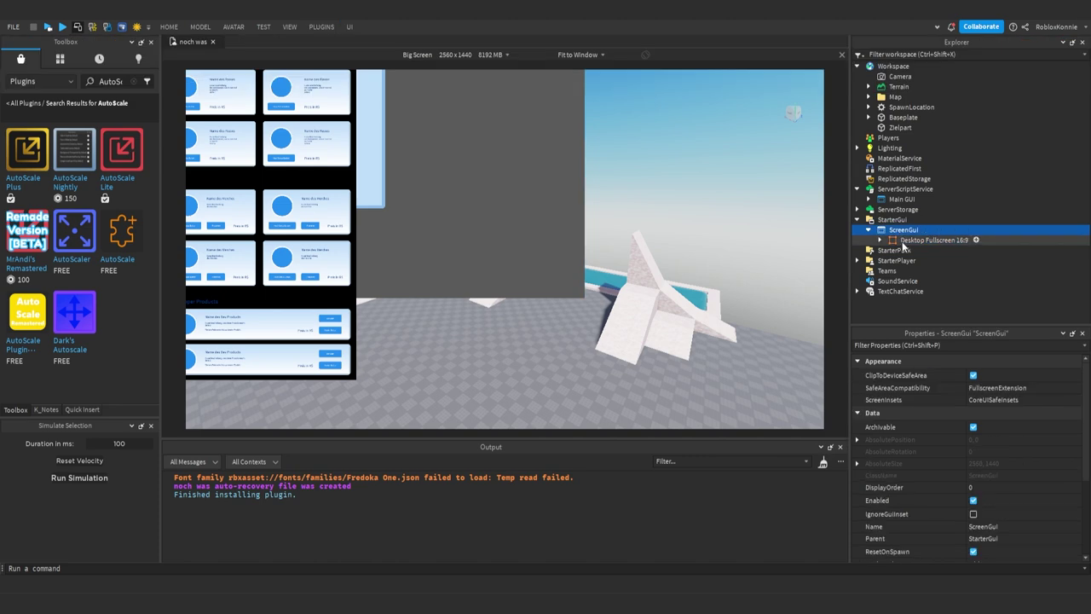
Step: Convert the Desktop Fullscreen 16:9 frame's size to scale via AutoScale Lite's Unit Conversion
{"action": "left_click", "coordinate": [905, 240]}
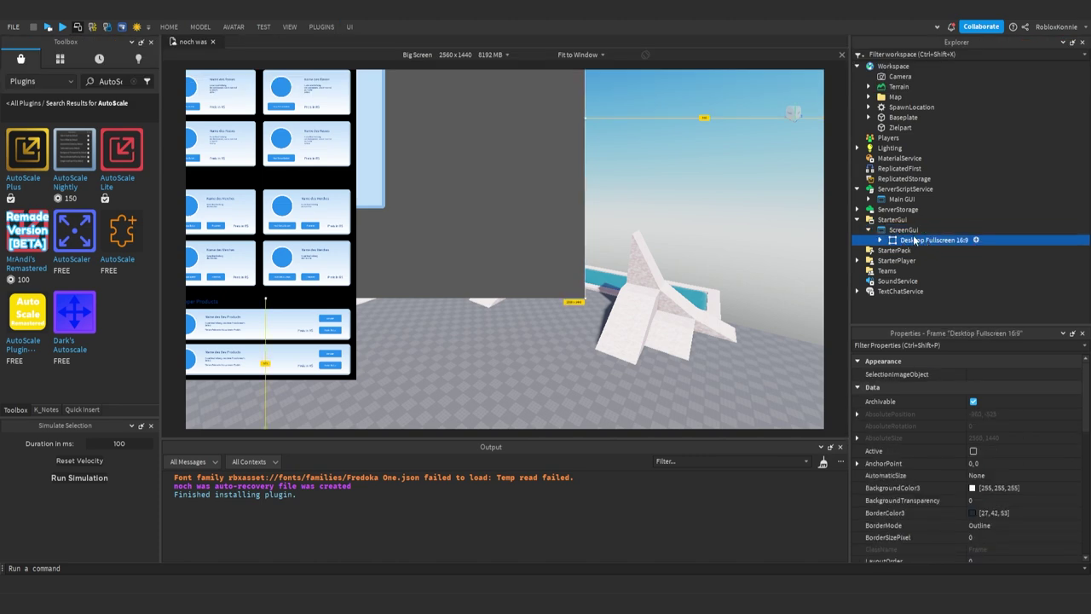
{"action": "left_click", "coordinate": [1064, 71]}
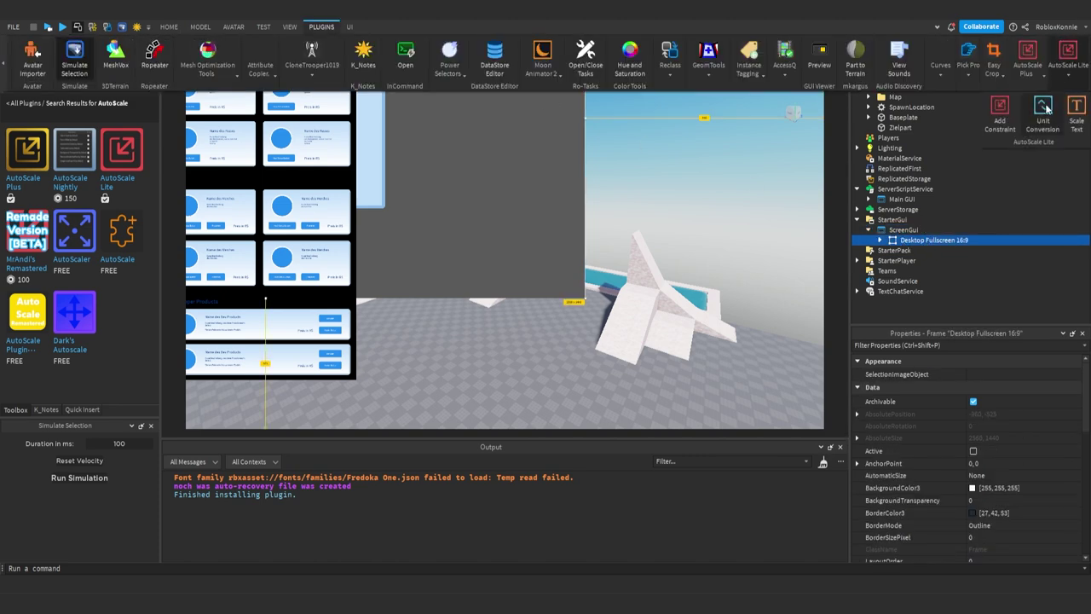
{"action": "left_click", "coordinate": [1043, 109]}
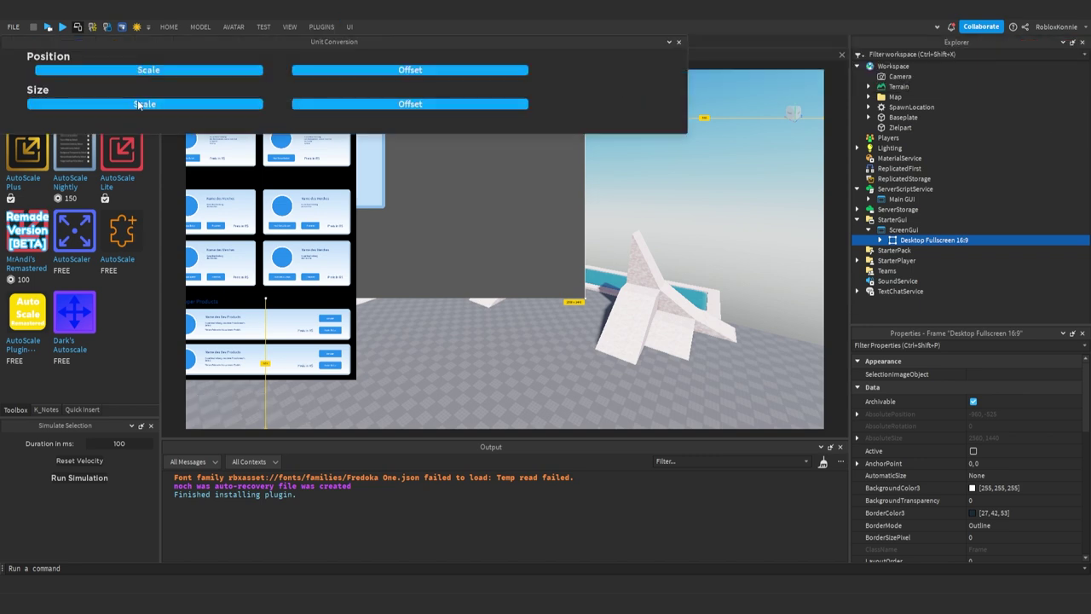
{"action": "left_click", "coordinate": [136, 106]}
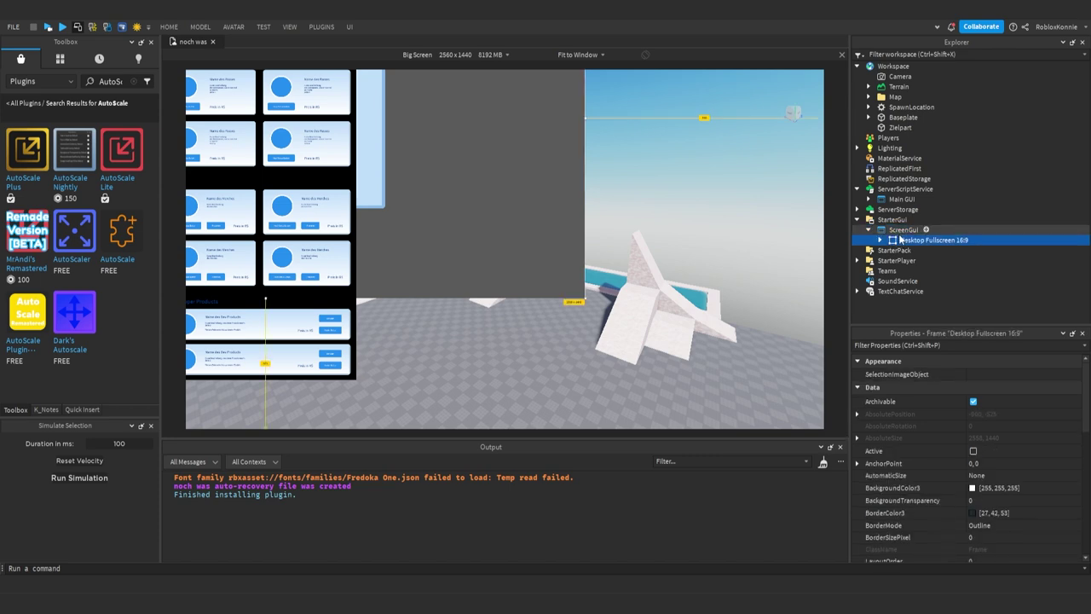
{"action": "left_click", "coordinate": [990, 462]}
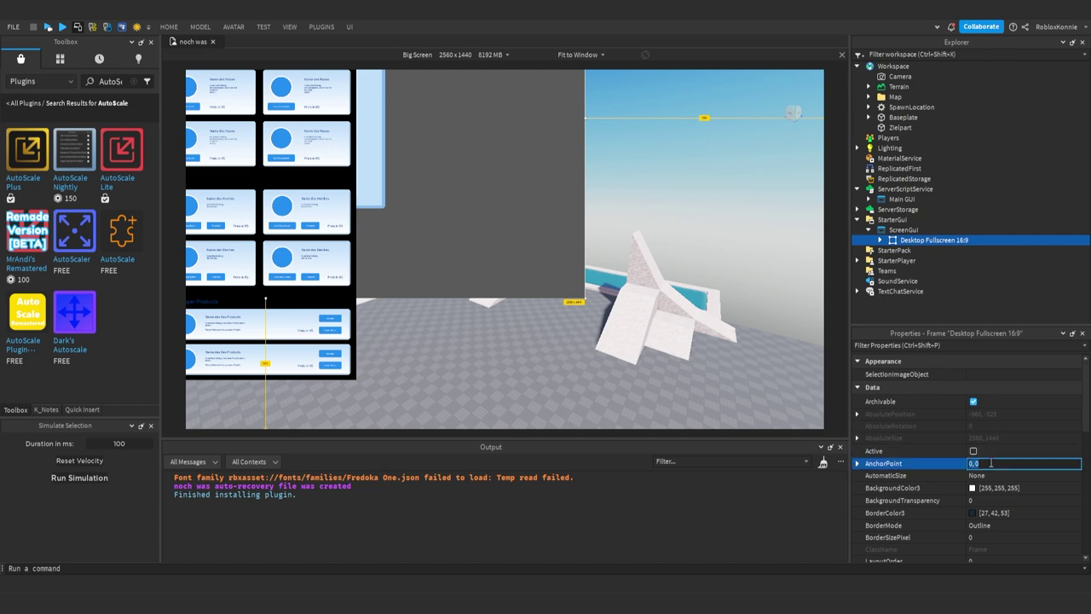
Step: Set the frame's AnchorPoint to 0.5,0.5, Position to 0.5,0,0.5,0 and Size to 1,0,1,0
{"action": "type", "text": "0.5,0."}
{"action": "type", "text": "5"}
{"action": "key", "text": "Return"}
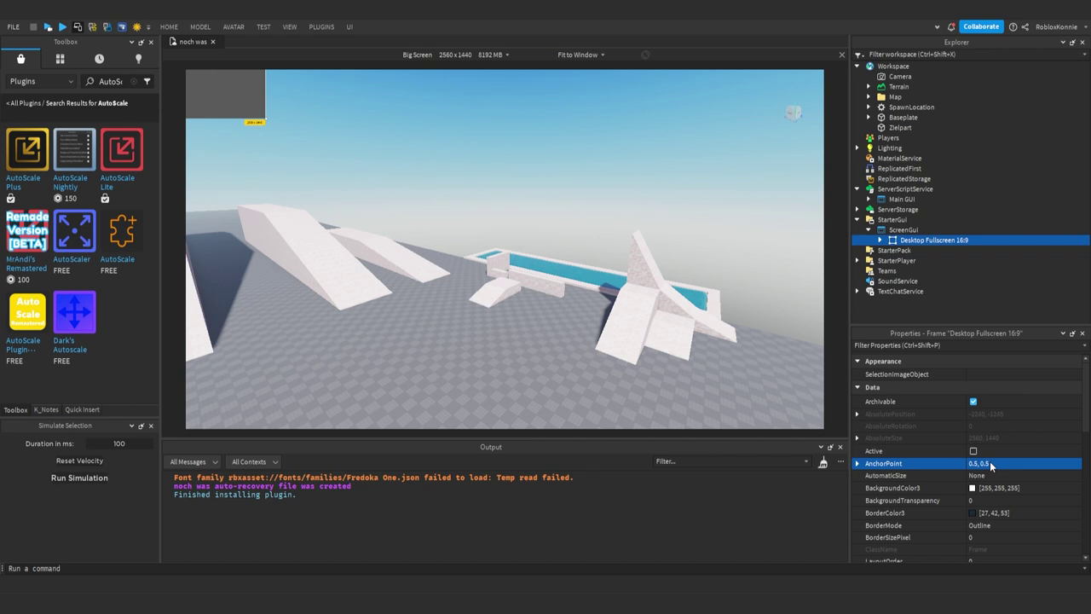
{"action": "scroll", "coordinate": [918, 445], "scroll_direction": "down", "scroll_amount": 1}
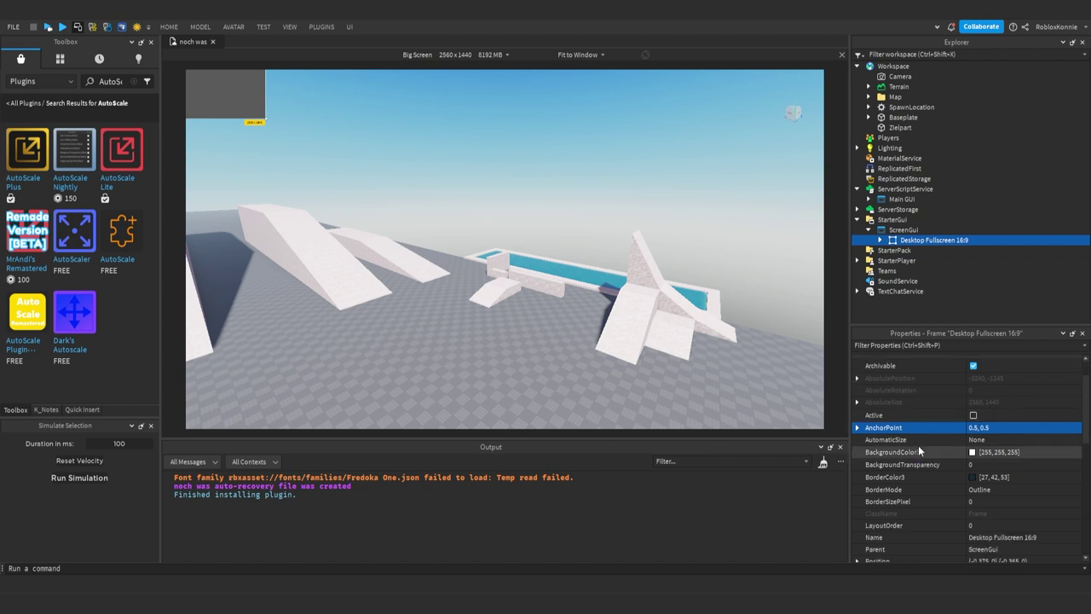
{"action": "scroll", "coordinate": [949, 413], "scroll_direction": "down", "scroll_amount": 2}
{"action": "left_click", "coordinate": [992, 490]}
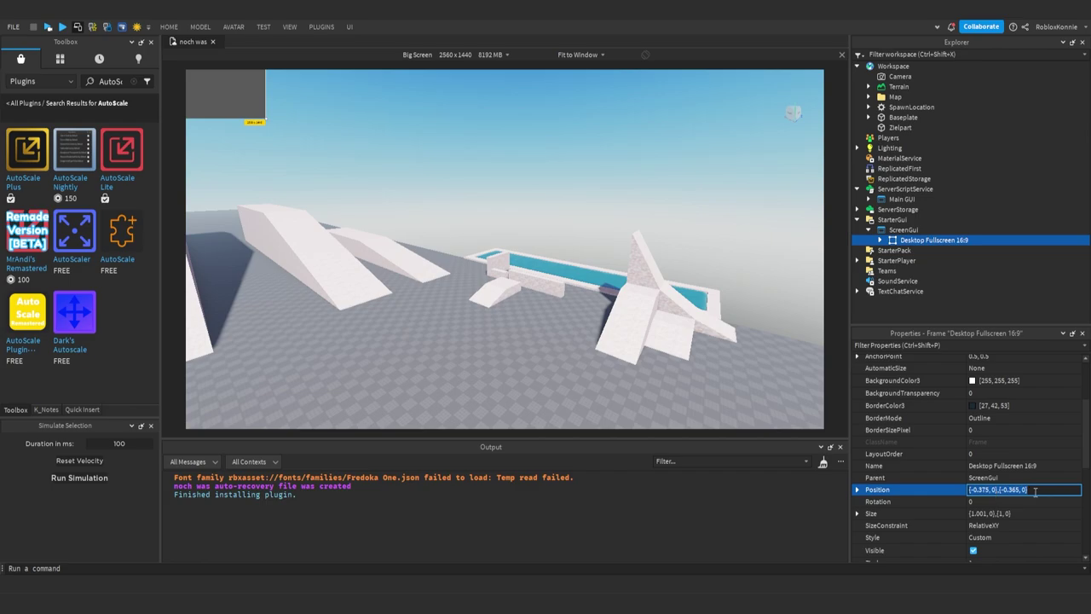
{"action": "type", "text": "0.5,0,"}
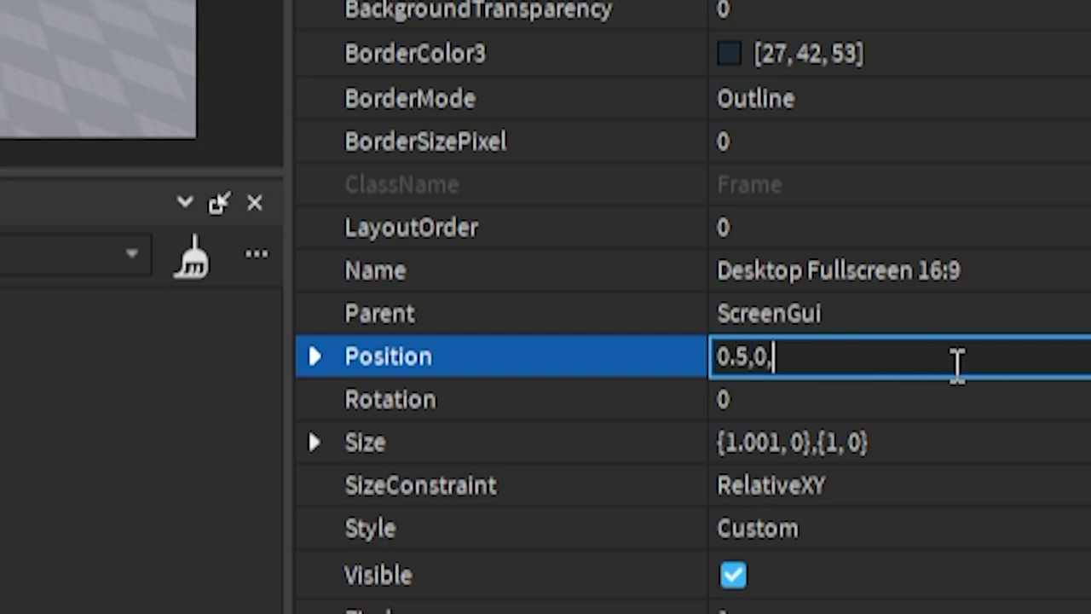
{"action": "type", "text": "0.5"}
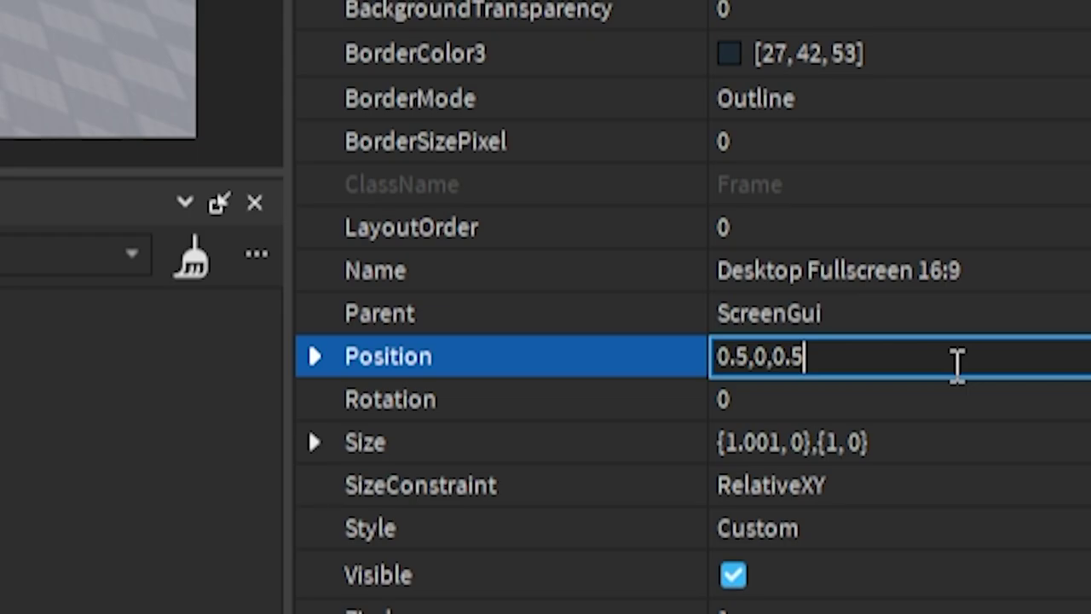
{"action": "type", "text": ",0"}
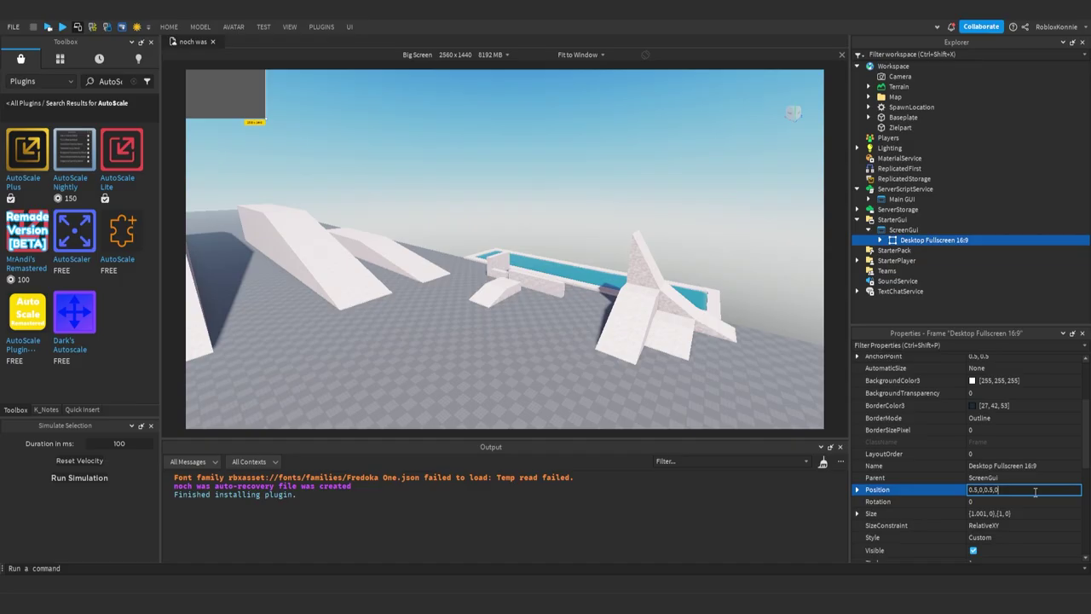
{"action": "key", "text": "Return"}
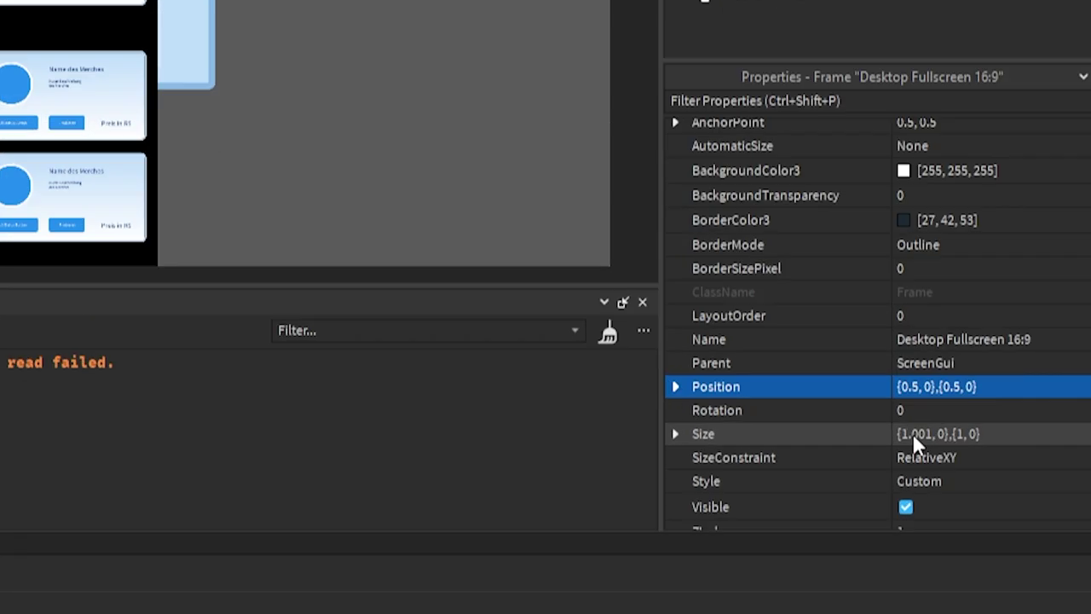
{"action": "left_click", "coordinate": [994, 513]}
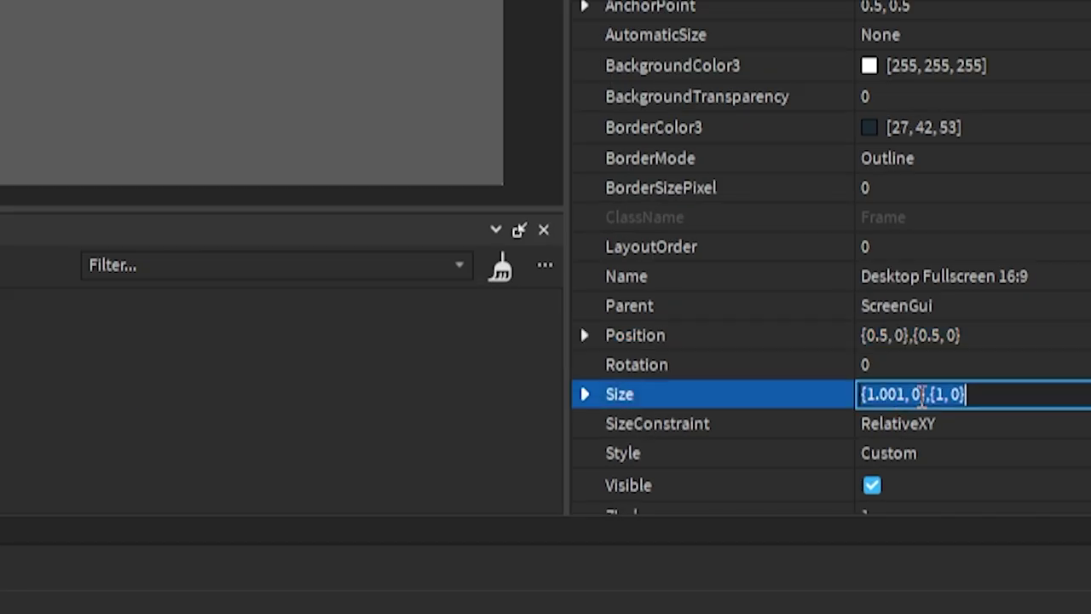
{"action": "type", "text": "1,0"}
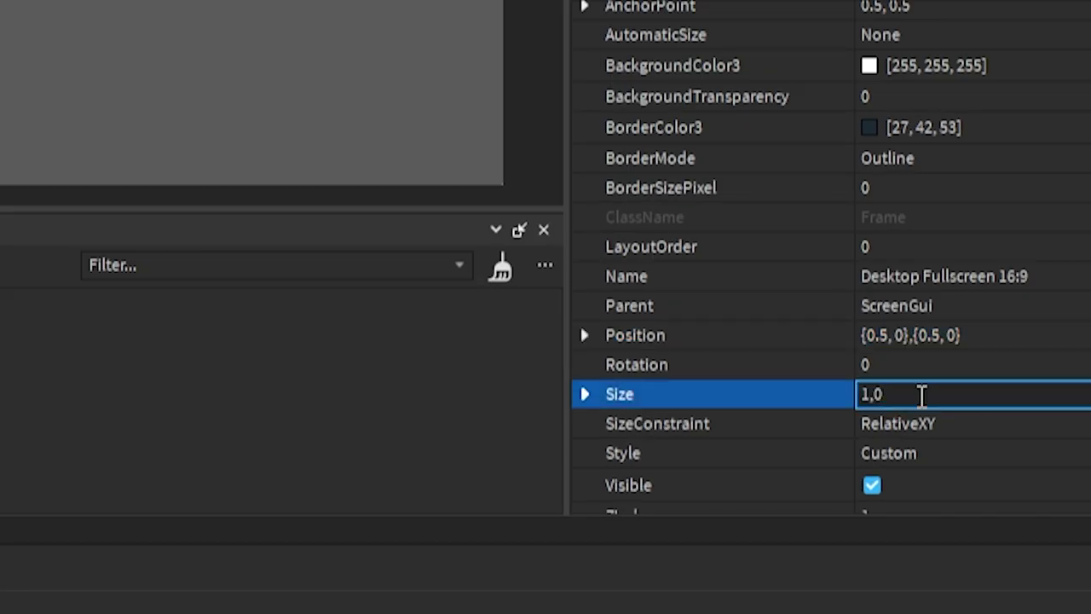
{"action": "type", "text": ",1,0"}
{"action": "key", "text": "Return"}
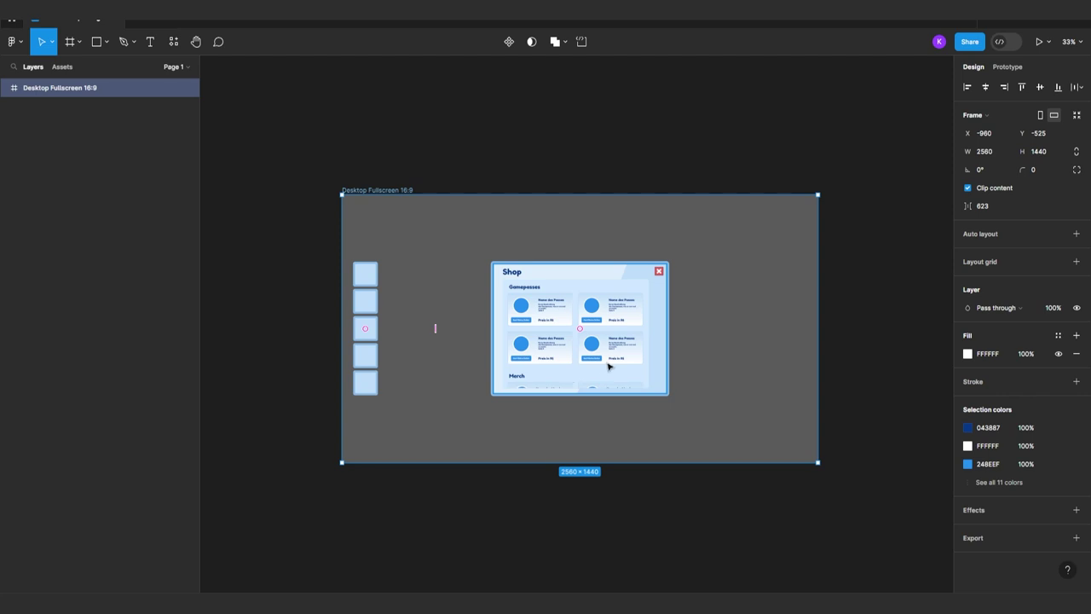
Step: Scroll through the Figma design, then switch back to Roblox Studio
{"action": "scroll", "coordinate": [556, 325], "scroll_direction": "down", "scroll_amount": 1}
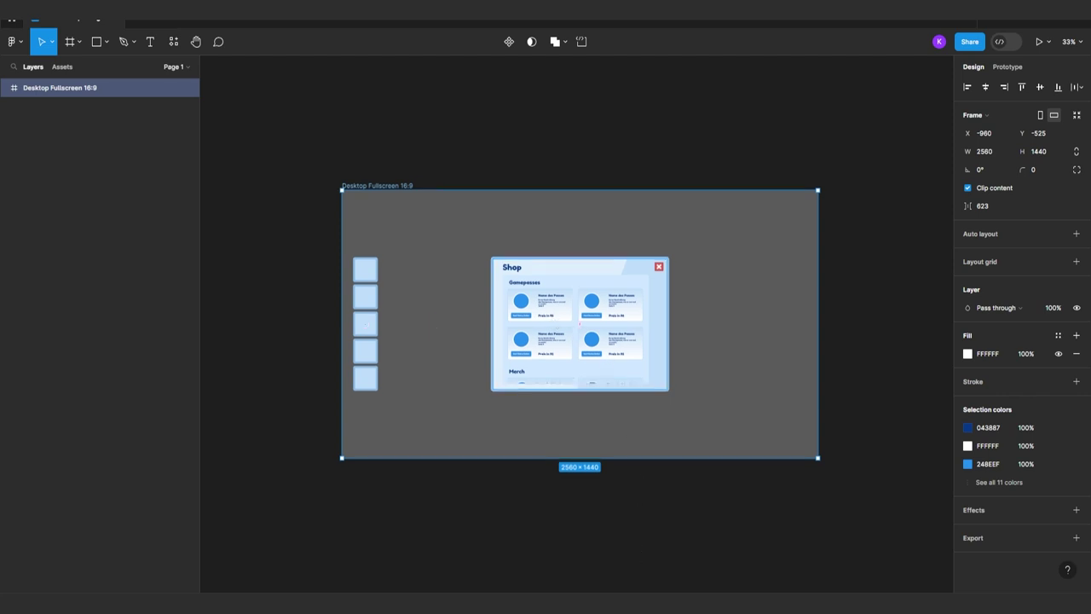
{"action": "key", "text": "alt+Tab"}
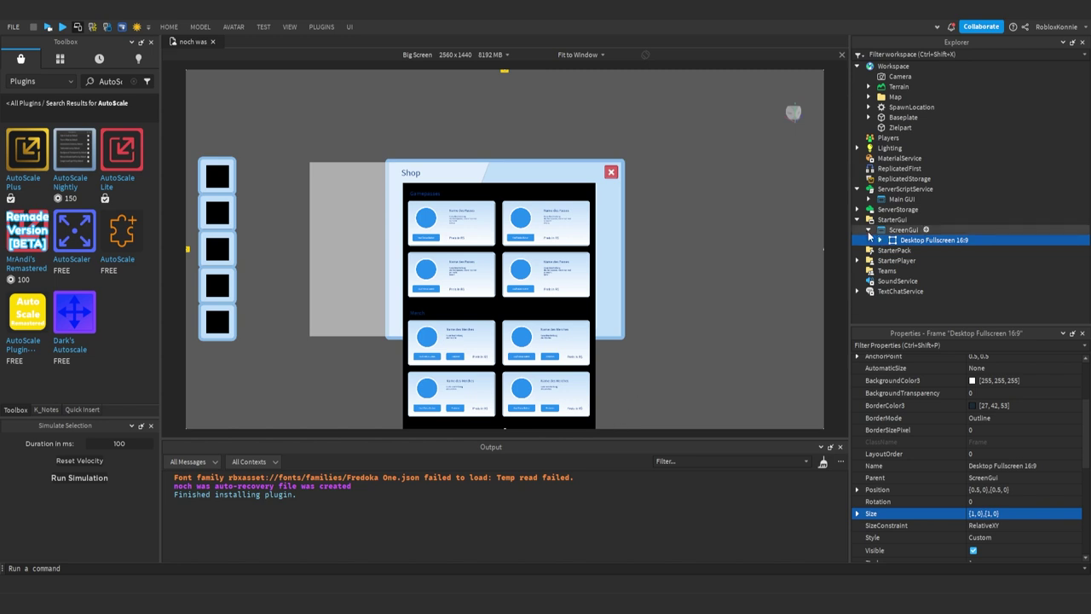
Step: Select every Explorer row from ScreenGui down to the Header label
{"action": "left_click", "coordinate": [868, 231]}
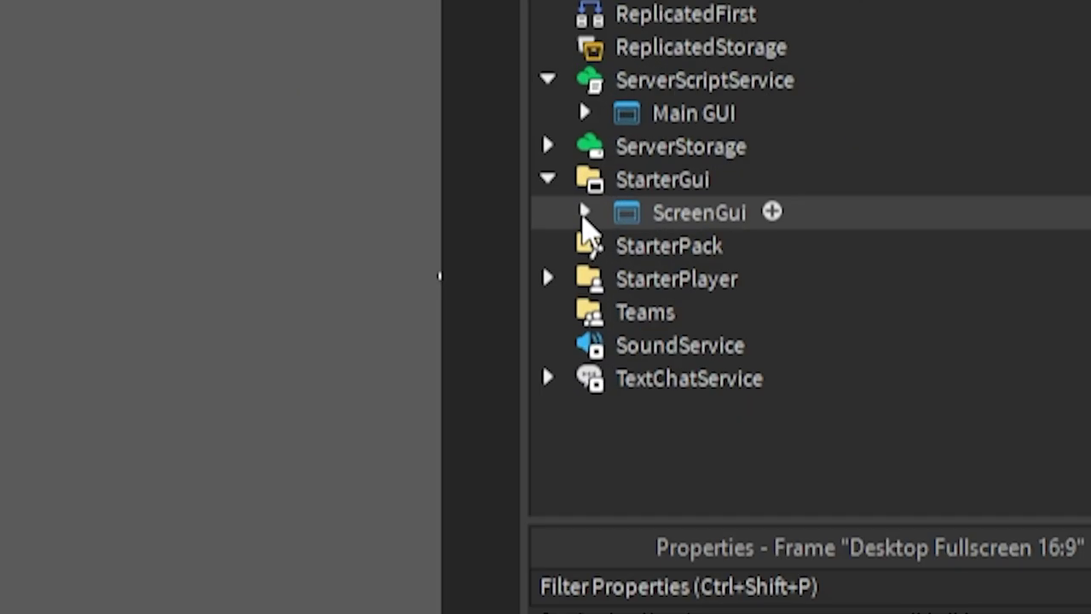
{"action": "left_click", "coordinate": [584, 214]}
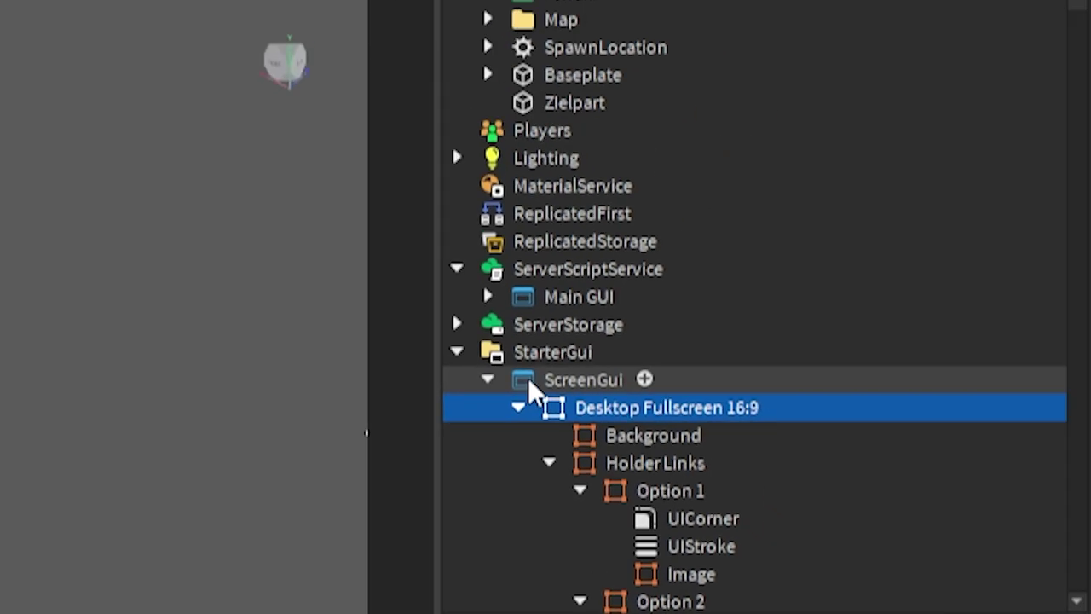
{"action": "left_click", "coordinate": [527, 380]}
{"action": "left_click_drag", "start_coordinate": [1079, 26], "coordinate": [1071, 555]}
{"action": "scroll", "coordinate": [639, 462], "scroll_direction": "down", "scroll_amount": 5}
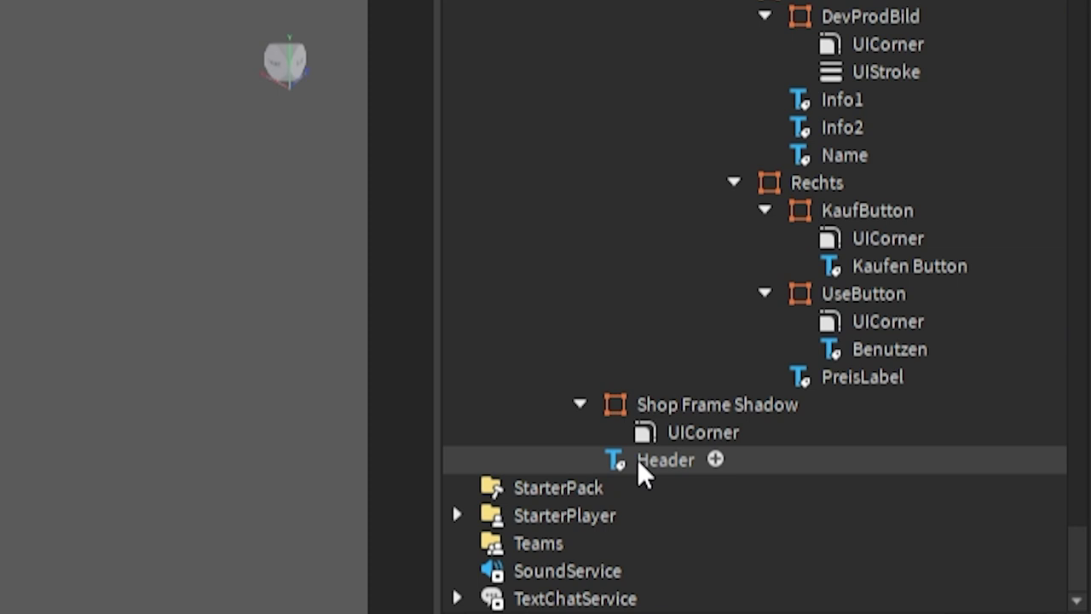
{"action": "left_click", "coordinate": [637, 459], "text": "shift"}
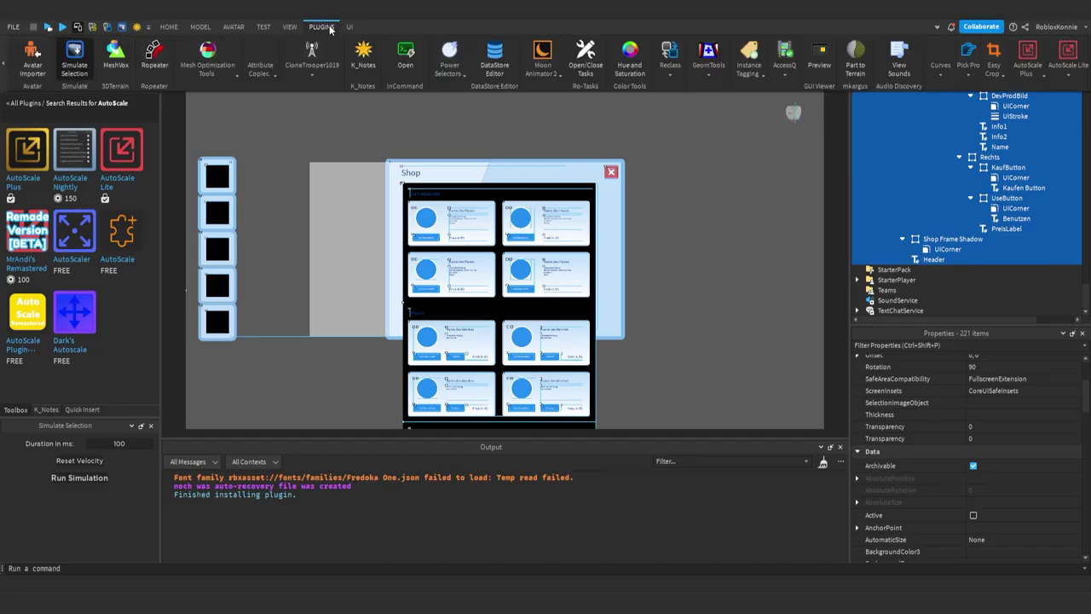
Step: Convert the selected elements' positions and sizes to scale, adding aspect-ratio constraints
{"action": "left_click", "coordinate": [1070, 81]}
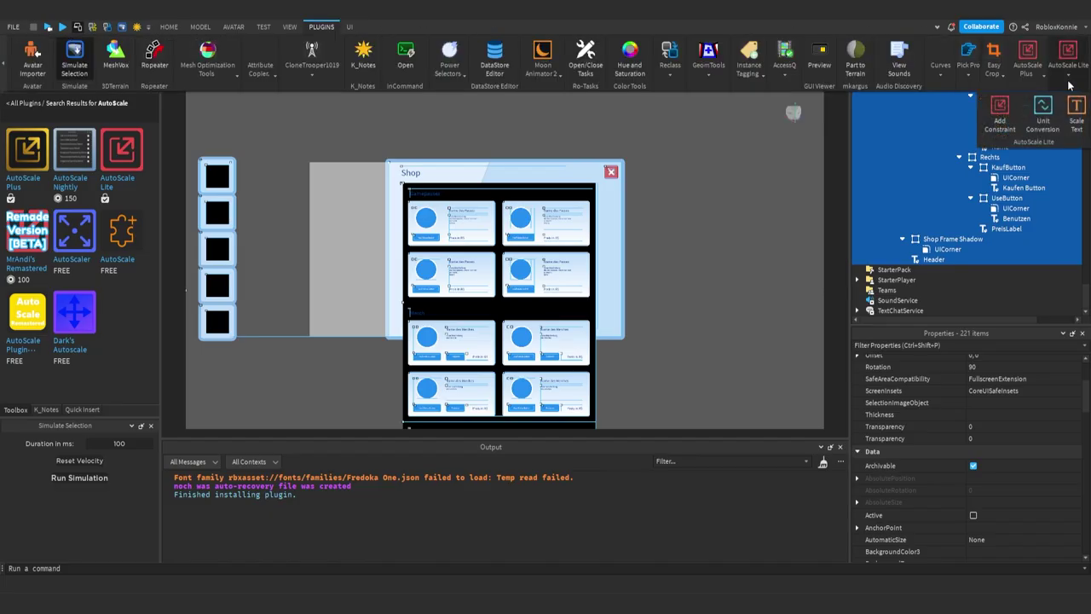
{"action": "left_click", "coordinate": [1042, 118]}
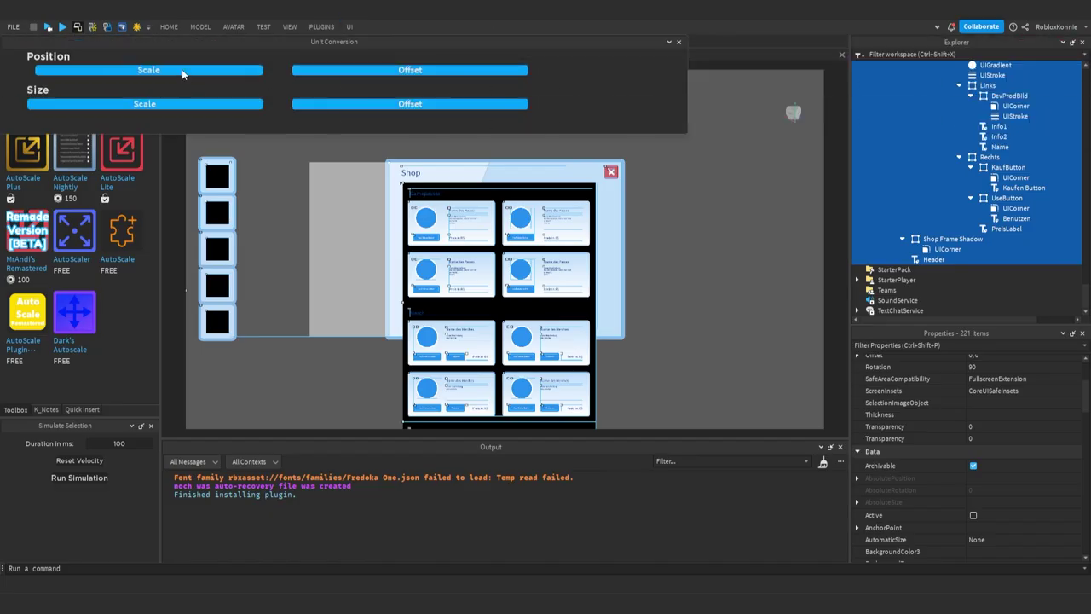
{"action": "left_click", "coordinate": [182, 69]}
{"action": "left_click", "coordinate": [149, 105]}
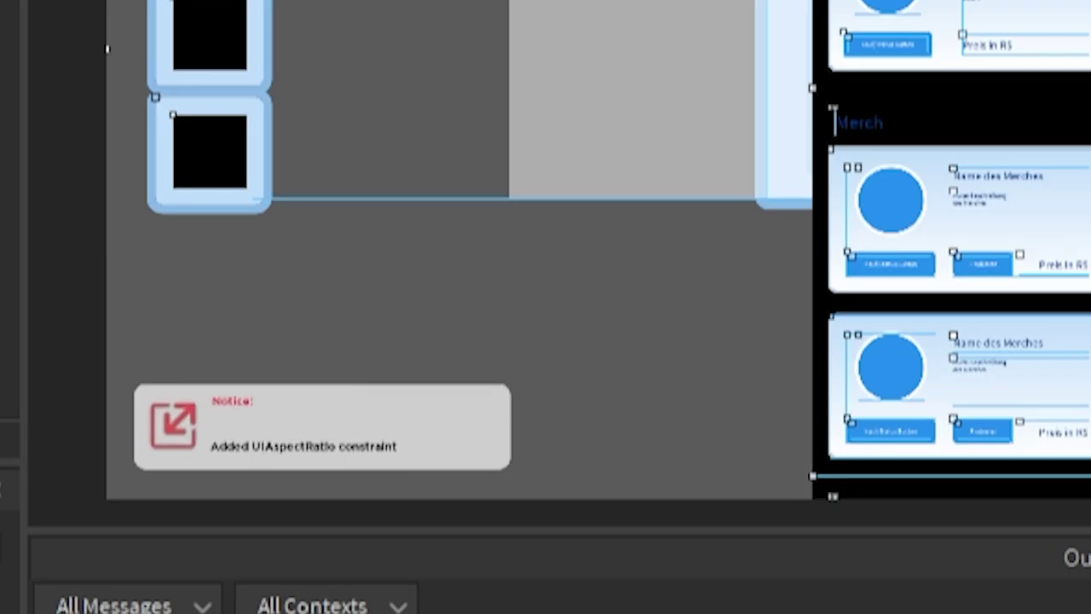
{"action": "scroll", "coordinate": [980, 205], "scroll_direction": "up", "scroll_amount": 5}
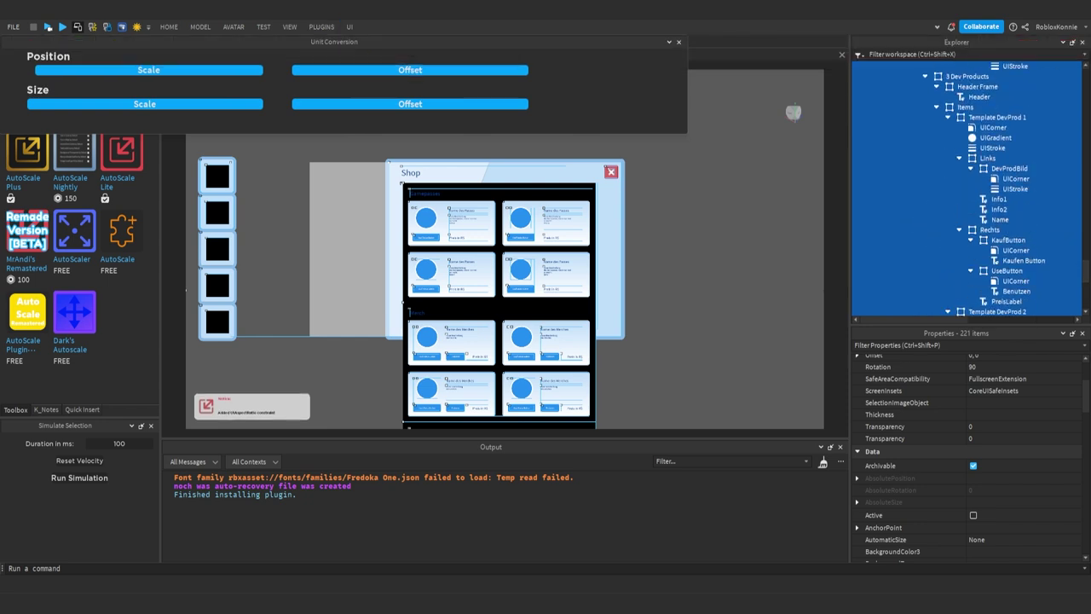
{"action": "scroll", "coordinate": [958, 362], "scroll_direction": "up", "scroll_amount": 1}
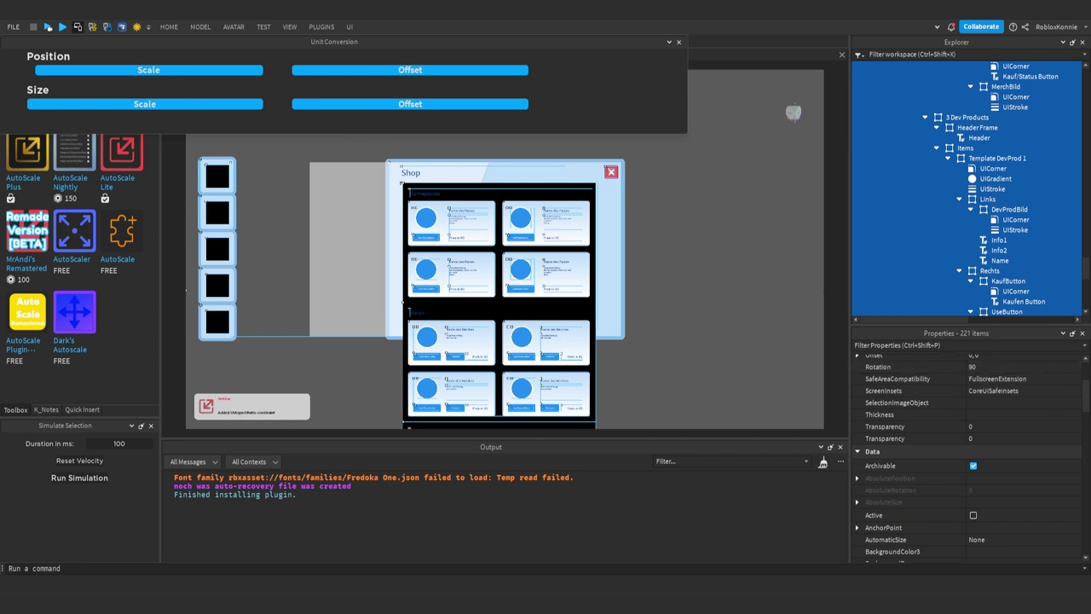
{"action": "scroll", "coordinate": [980, 188], "scroll_direction": "up", "scroll_amount": 1}
{"action": "scroll", "coordinate": [980, 188], "scroll_direction": "up", "scroll_amount": 1}
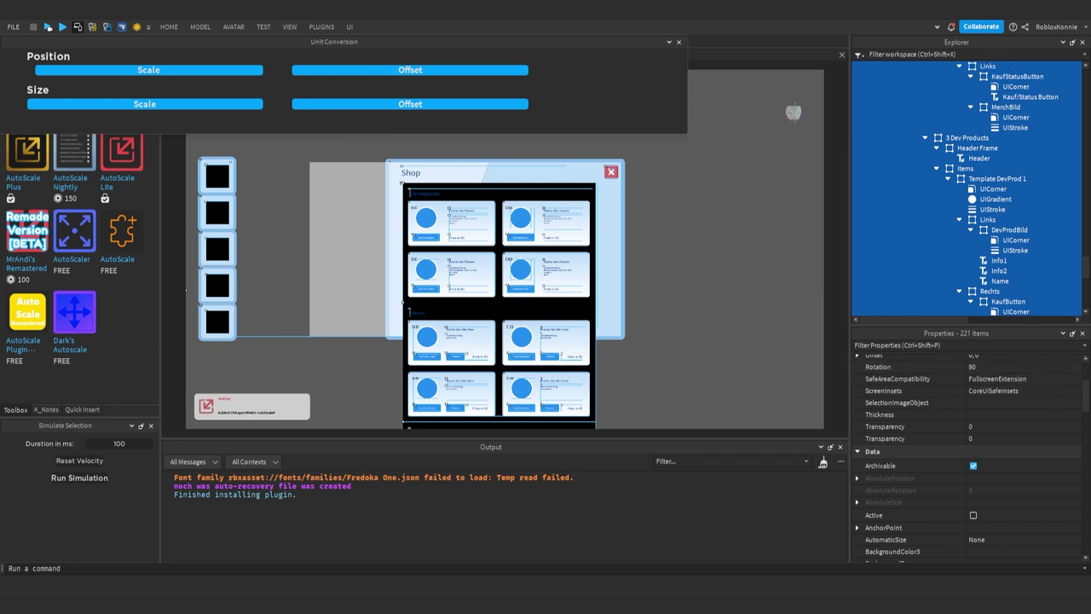
{"action": "scroll", "coordinate": [981, 188], "scroll_direction": "up", "scroll_amount": 1}
{"action": "scroll", "coordinate": [980, 188], "scroll_direction": "up", "scroll_amount": 1}
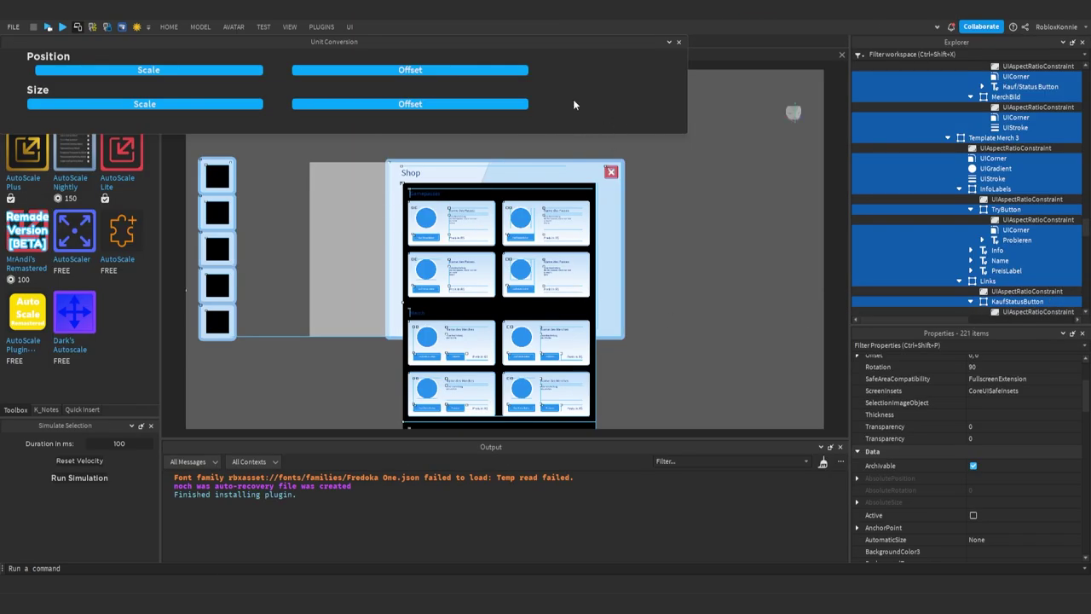
Step: Make all the GUI text scale automatically with AutoScale Lite's Scale Text
{"action": "left_click", "coordinate": [1066, 77]}
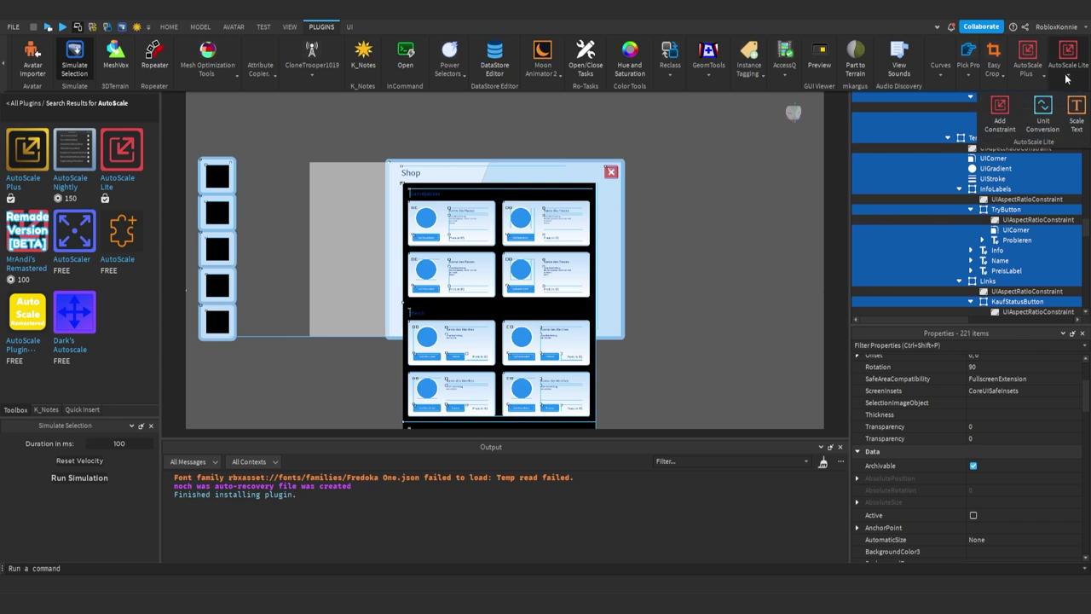
{"action": "left_click", "coordinate": [1076, 111]}
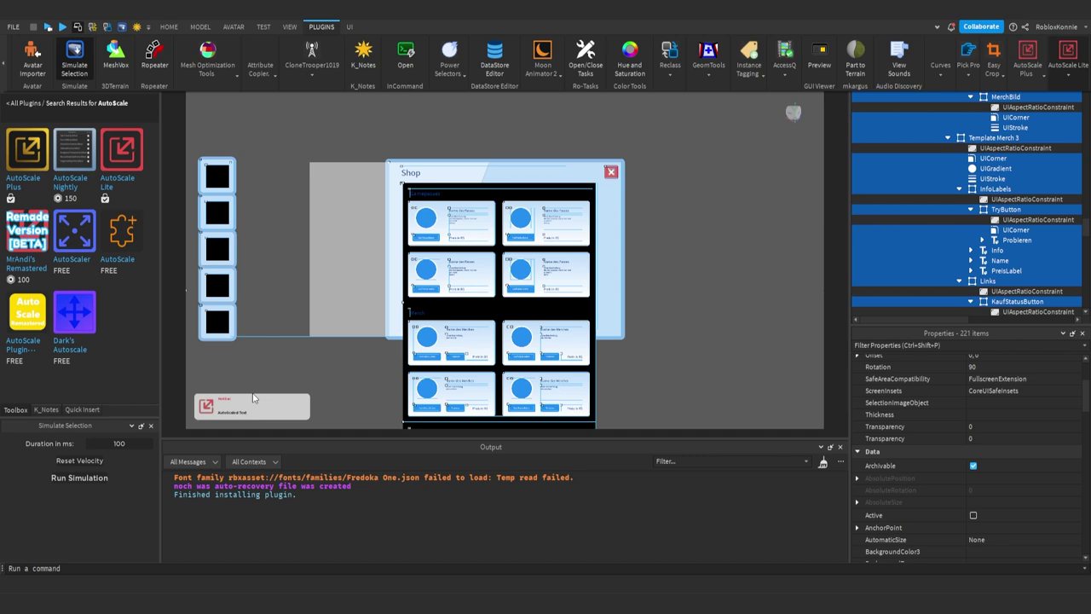
{"action": "left_click", "coordinate": [252, 398]}
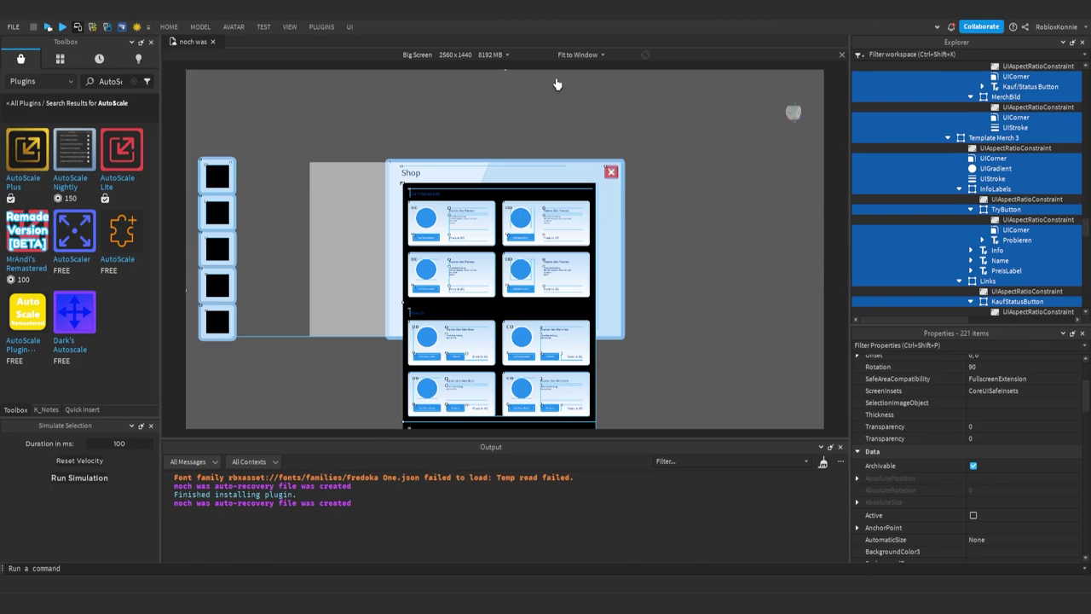
{"action": "left_click", "coordinate": [476, 56]}
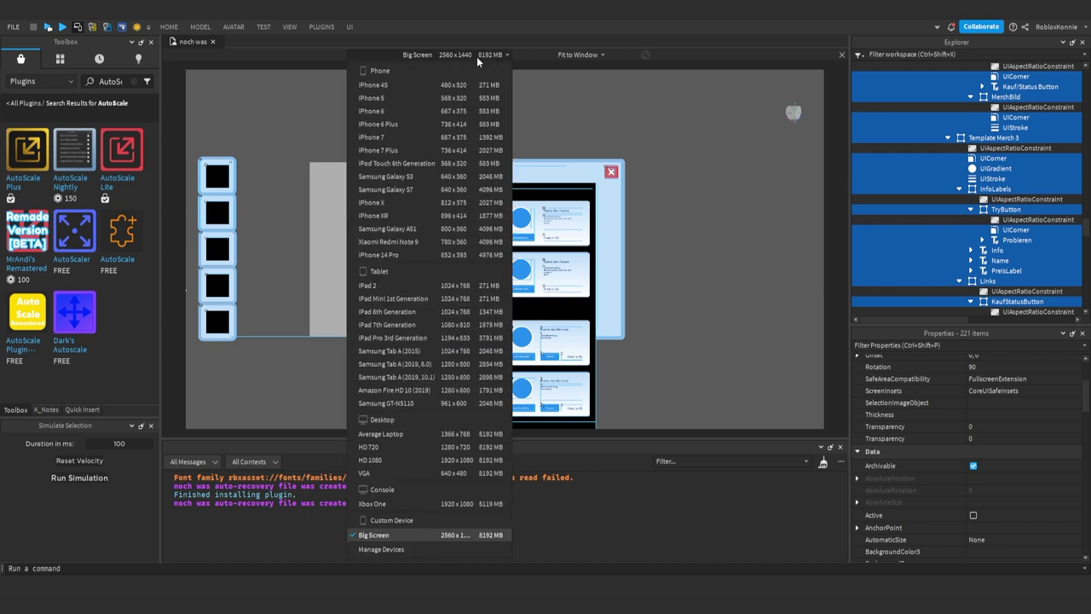
{"action": "left_click", "coordinate": [404, 458]}
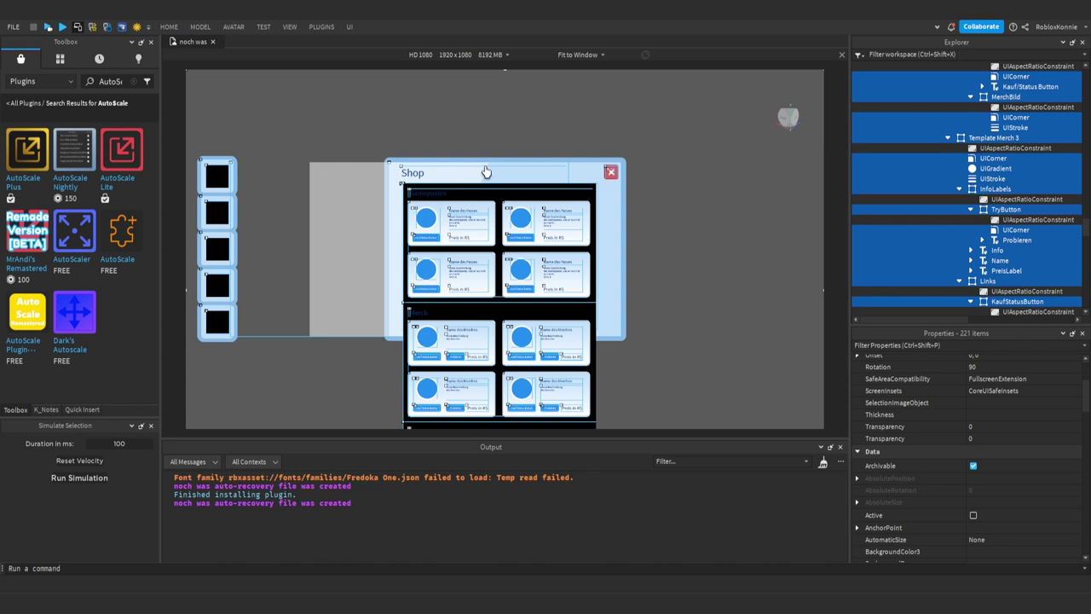
{"action": "left_click", "coordinate": [440, 65]}
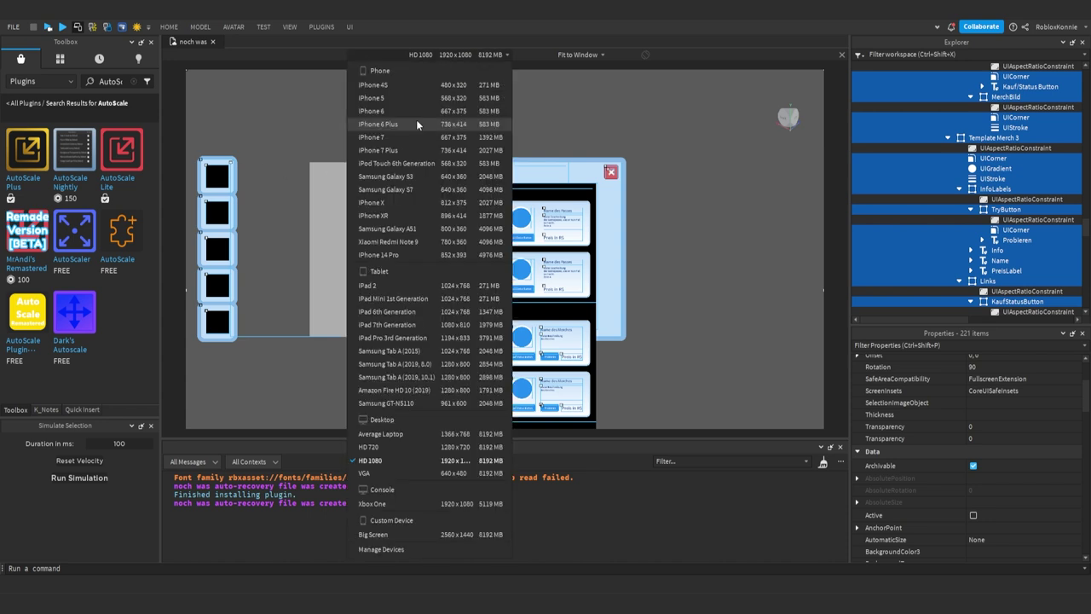
{"action": "left_click", "coordinate": [416, 123]}
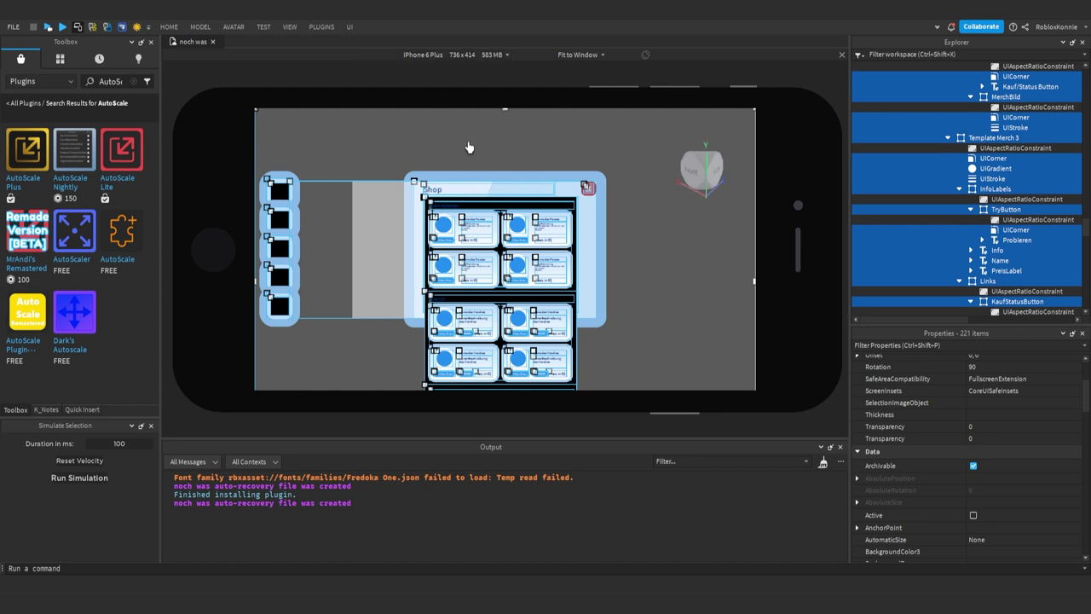
{"action": "left_click", "coordinate": [464, 56]}
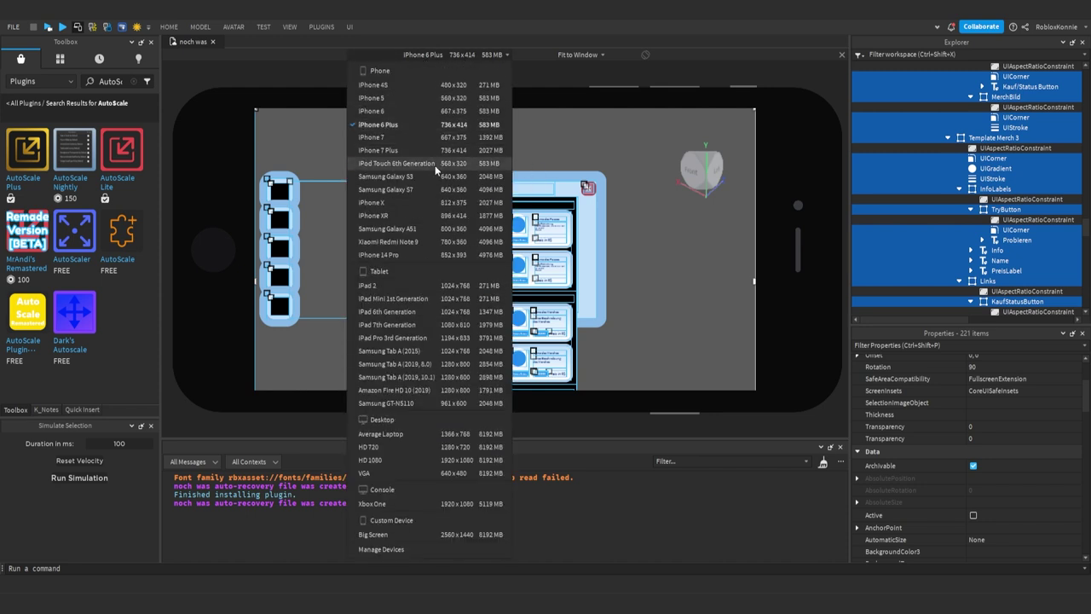
{"action": "left_click", "coordinate": [418, 540]}
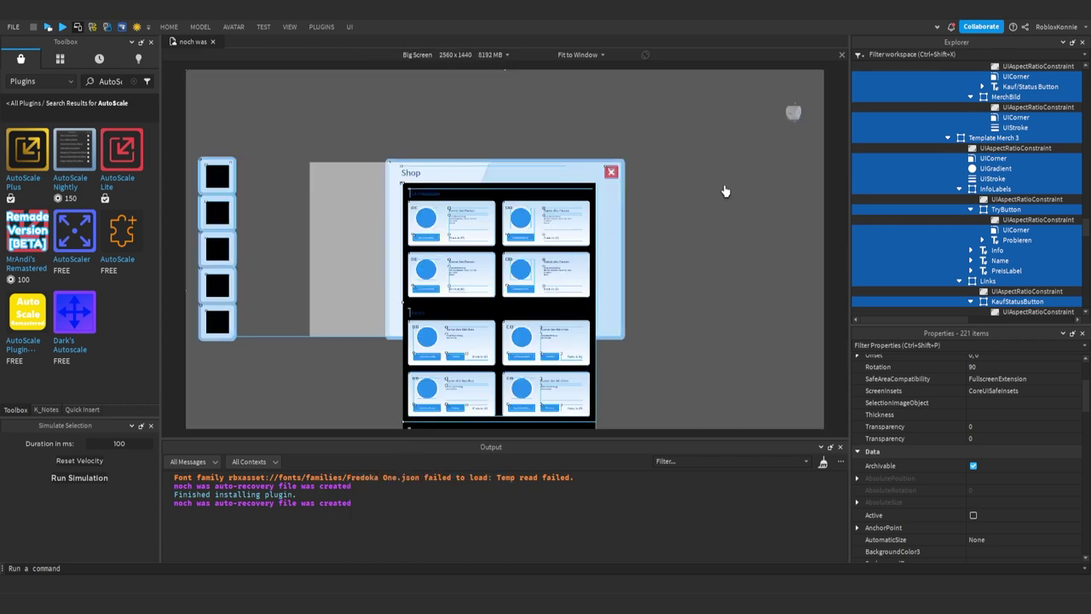
{"action": "left_click_drag", "start_coordinate": [1087, 223], "coordinate": [1088, 65]}
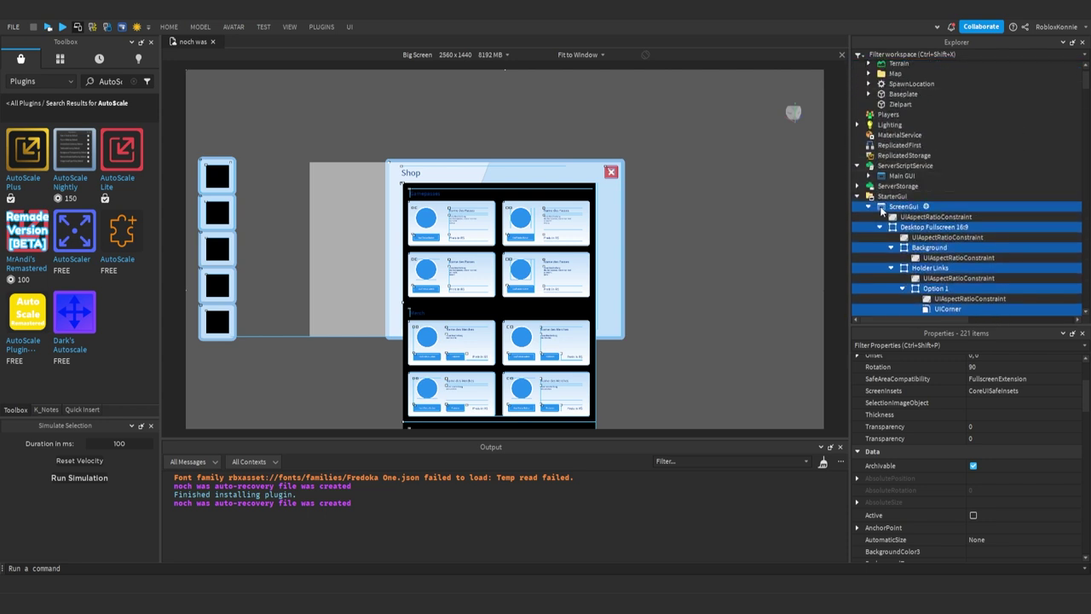
Step: Move ScreenGui's UIAspectRatioConstraint into Desktop Fullscreen 16:9 and delete it
{"action": "left_click", "coordinate": [869, 208]}
{"action": "left_click", "coordinate": [869, 232]}
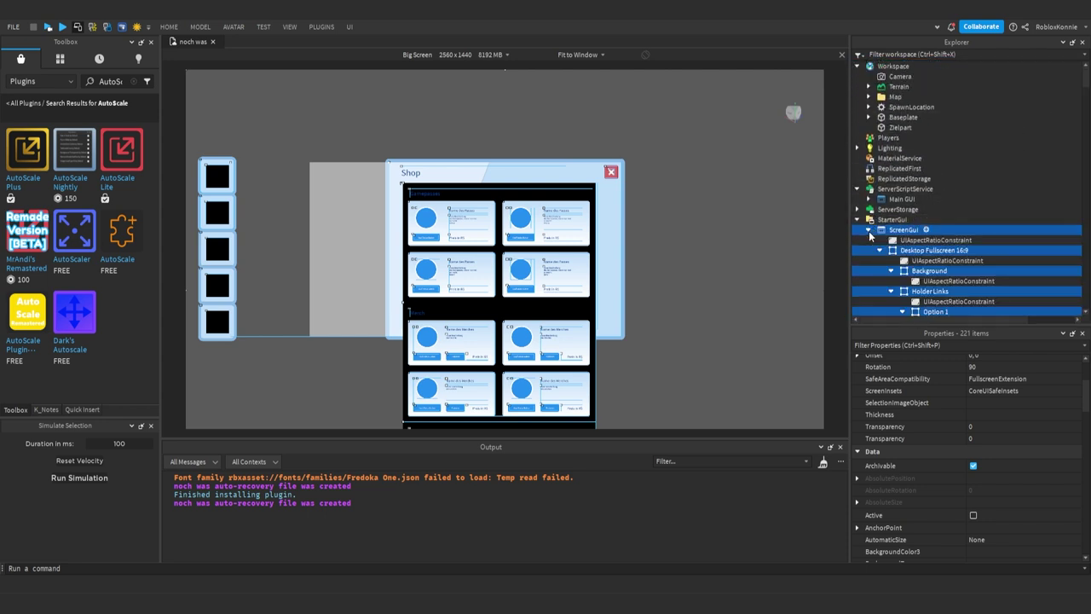
{"action": "left_click", "coordinate": [880, 250]}
{"action": "left_click", "coordinate": [921, 250]}
{"action": "left_click", "coordinate": [910, 240]}
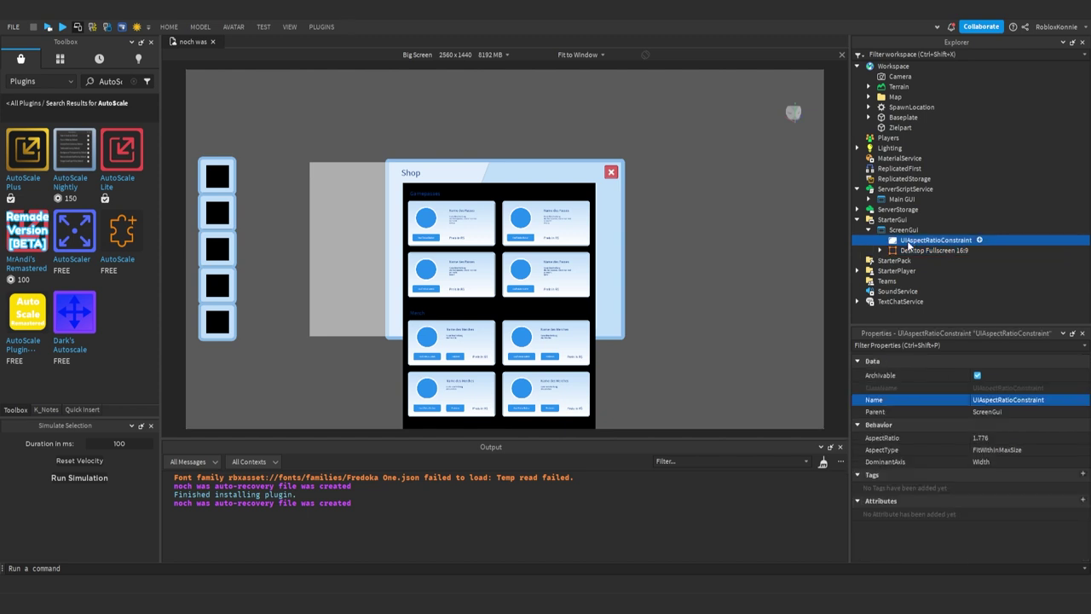
{"action": "left_click_drag", "start_coordinate": [909, 245], "coordinate": [917, 252]}
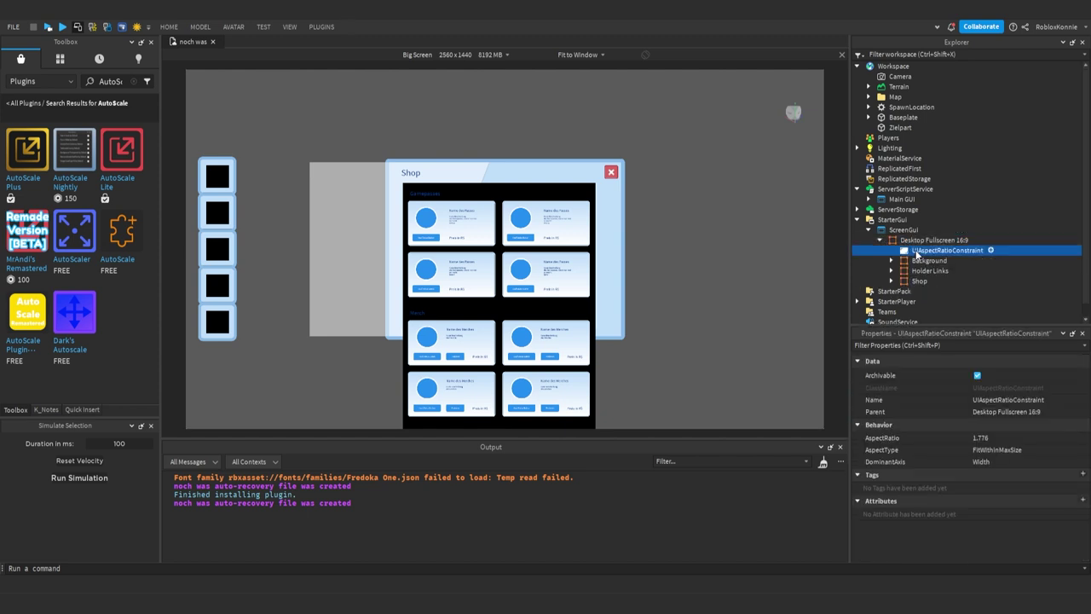
{"action": "key", "text": "Delete"}
{"action": "left_click", "coordinate": [919, 251]}
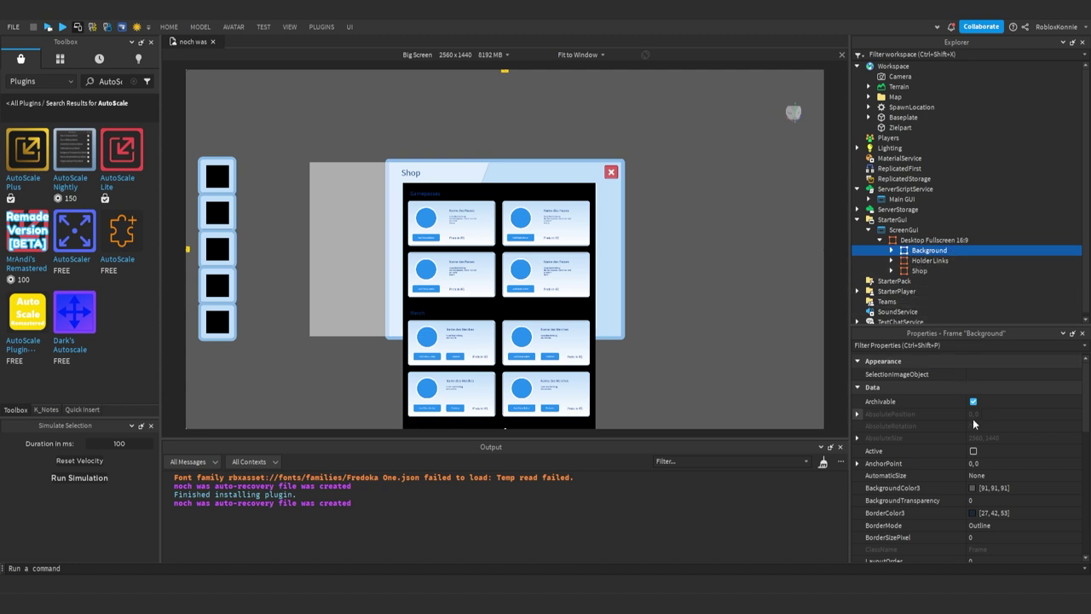
Step: Set BackgroundTransparency to 1 on the Background and Desktop Fullscreen 16:9 frames
{"action": "left_click", "coordinate": [989, 502]}
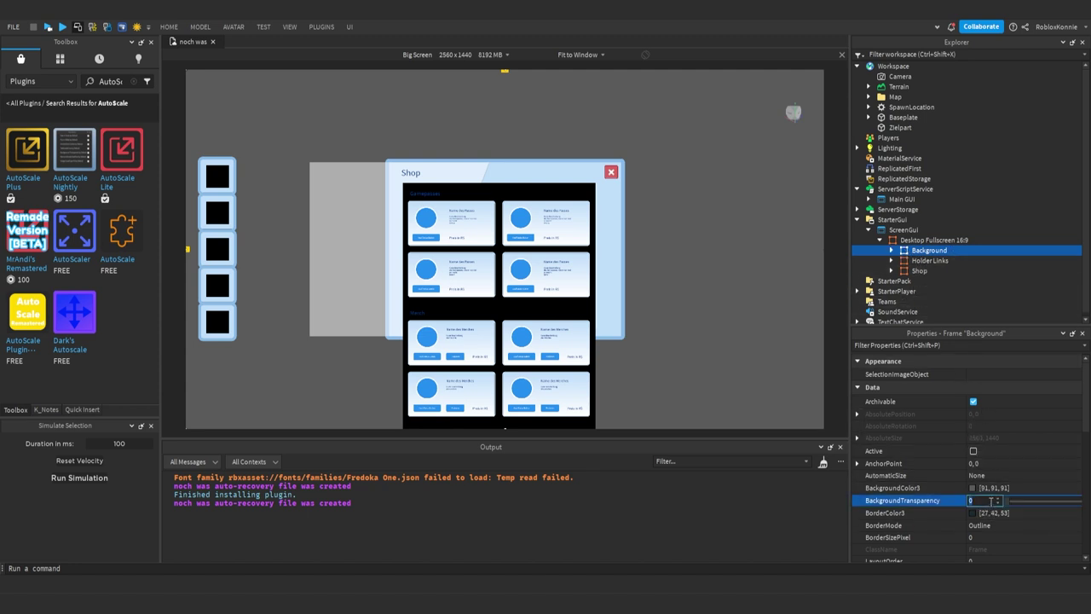
{"action": "left_click", "coordinate": [998, 498]}
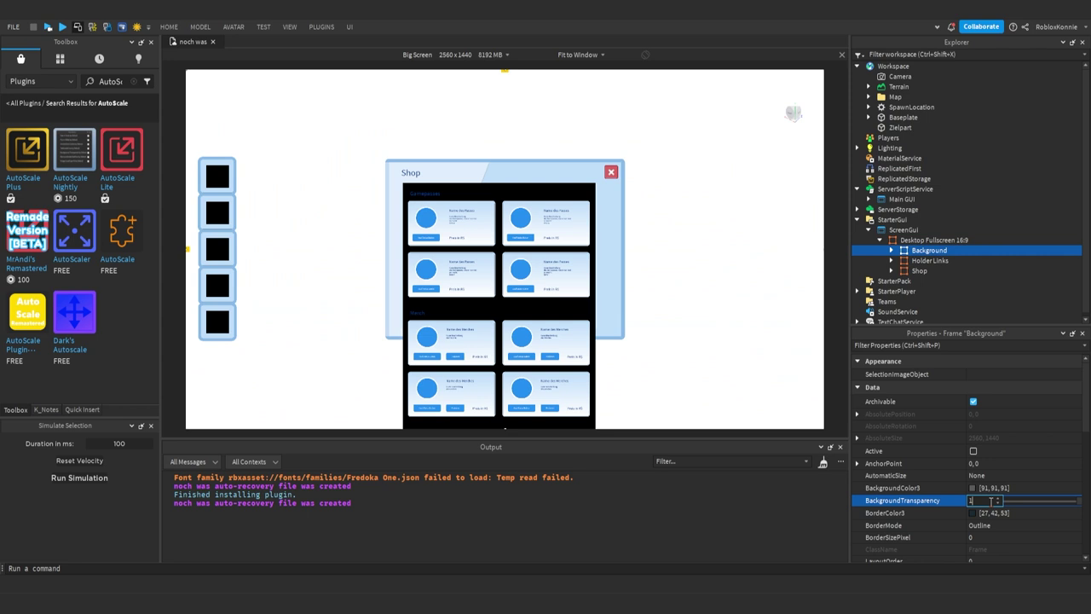
{"action": "left_click", "coordinate": [912, 241]}
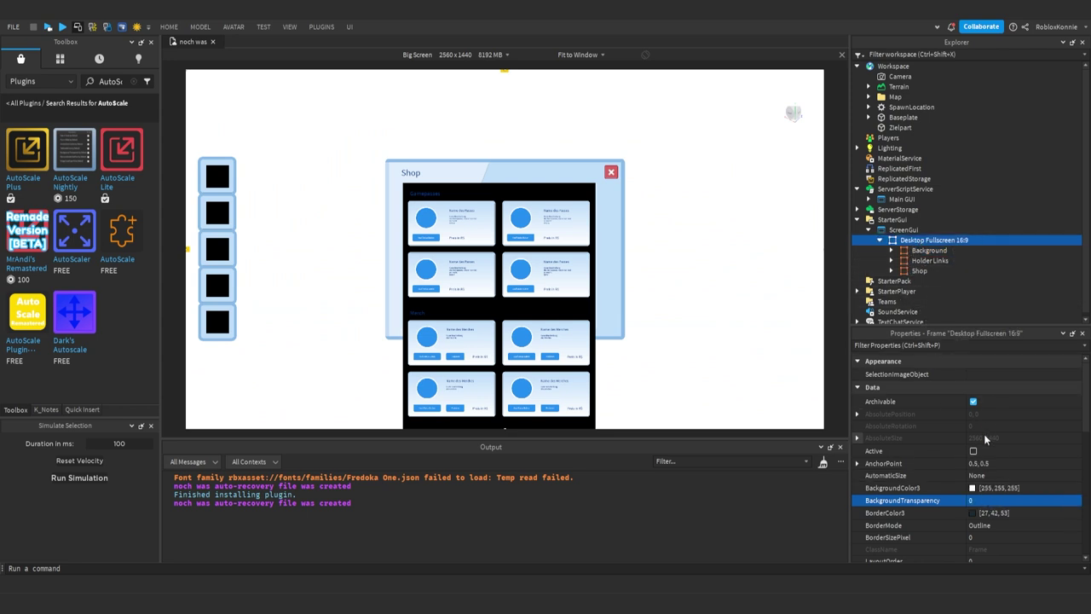
{"action": "left_click", "coordinate": [981, 501]}
{"action": "type", "text": "1"}
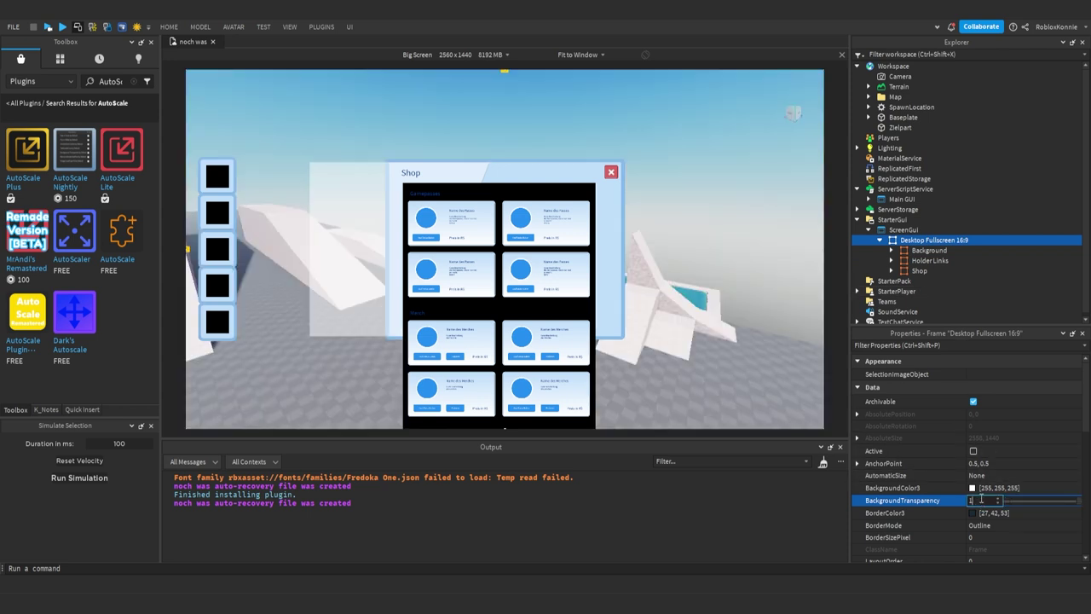
{"action": "key", "text": "Return"}
{"action": "left_click", "coordinate": [917, 261]}
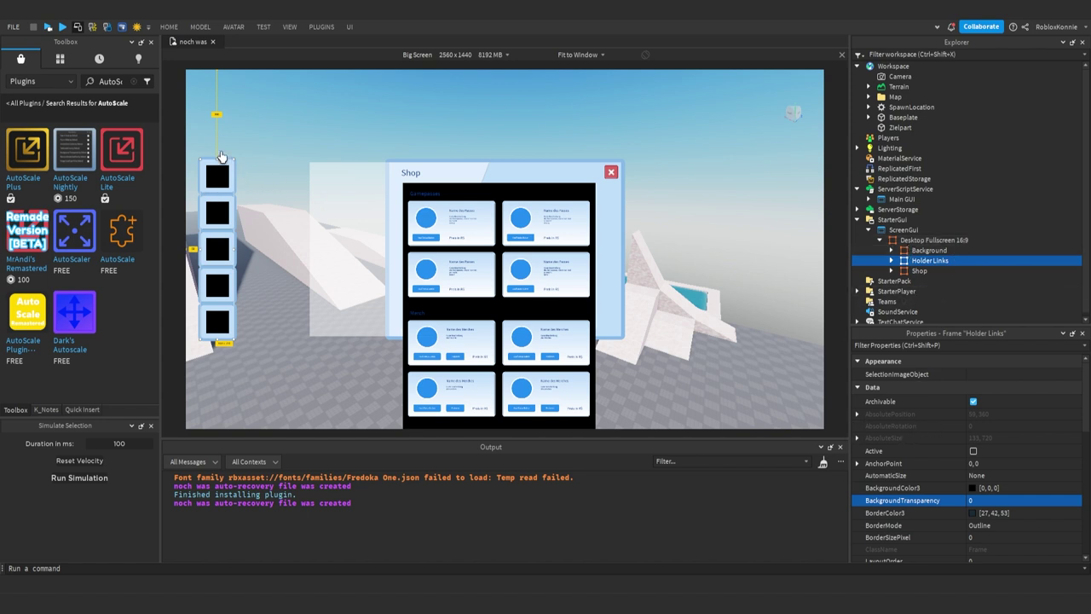
Step: Set Holder Links AnchorPoint to 0, 0.5 and its Y position to 0.5
{"action": "scroll", "coordinate": [943, 424], "scroll_direction": "down", "scroll_amount": 1}
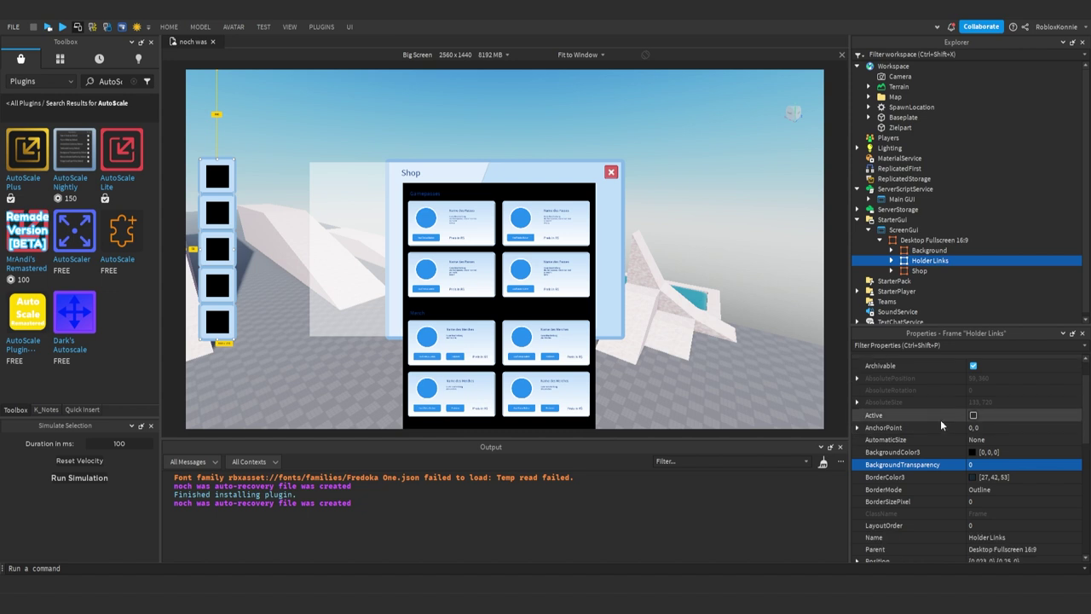
{"action": "scroll", "coordinate": [937, 411], "scroll_direction": "up", "scroll_amount": 1}
{"action": "left_click", "coordinate": [993, 464]}
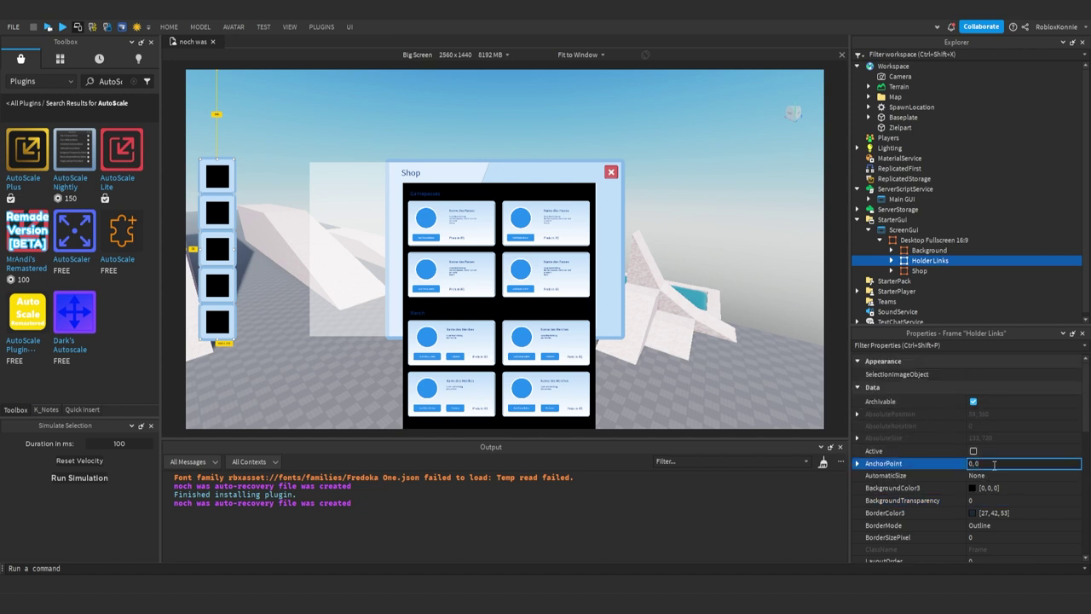
{"action": "type", "text": ".5"}
{"action": "key", "text": "Return"}
{"action": "scroll", "coordinate": [994, 464], "scroll_direction": "down", "scroll_amount": 1}
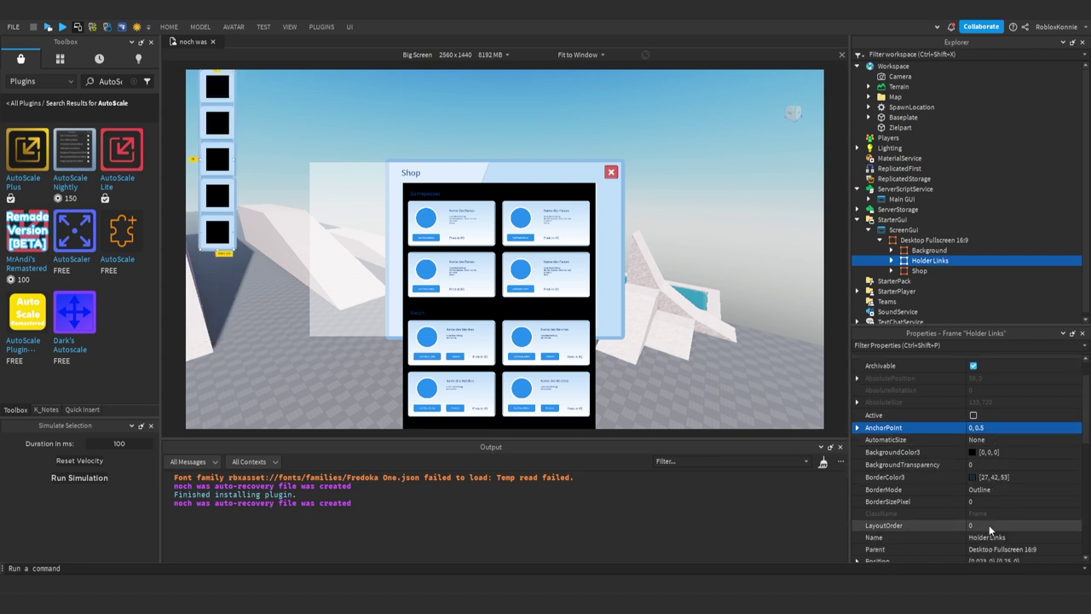
{"action": "scroll", "coordinate": [989, 526], "scroll_direction": "down", "scroll_amount": 1}
{"action": "left_click", "coordinate": [989, 526]}
{"action": "left_click", "coordinate": [1003, 527]}
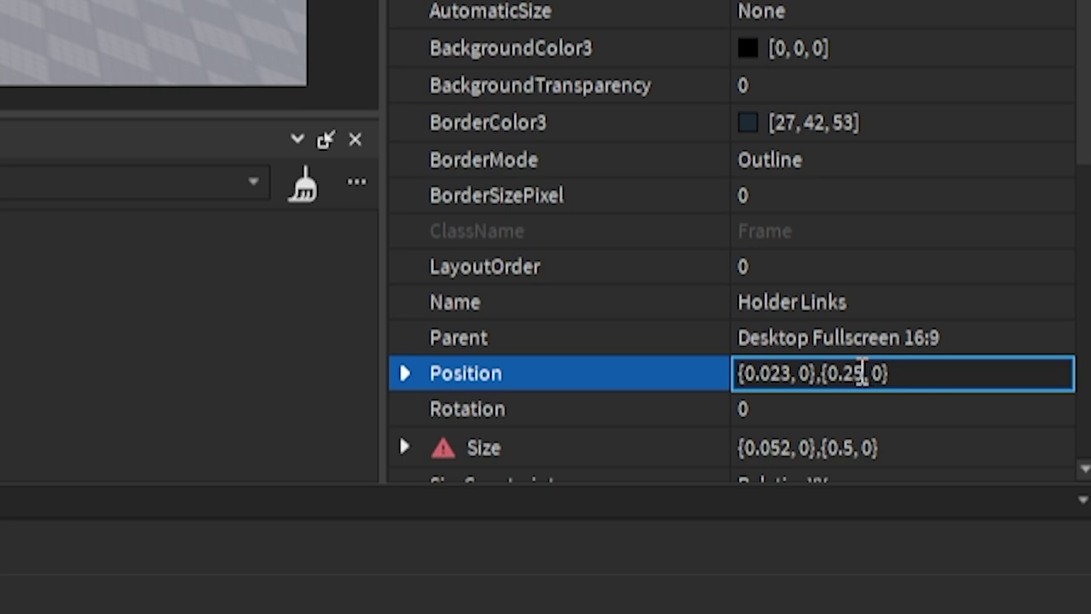
{"action": "key", "text": "BackSpace"}
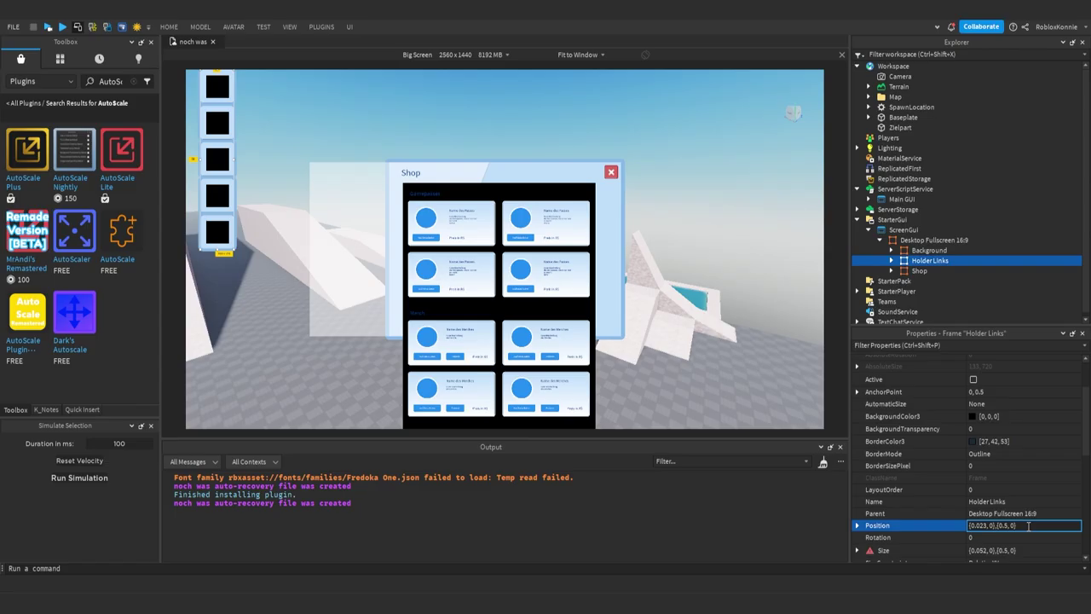
{"action": "key", "text": "Return"}
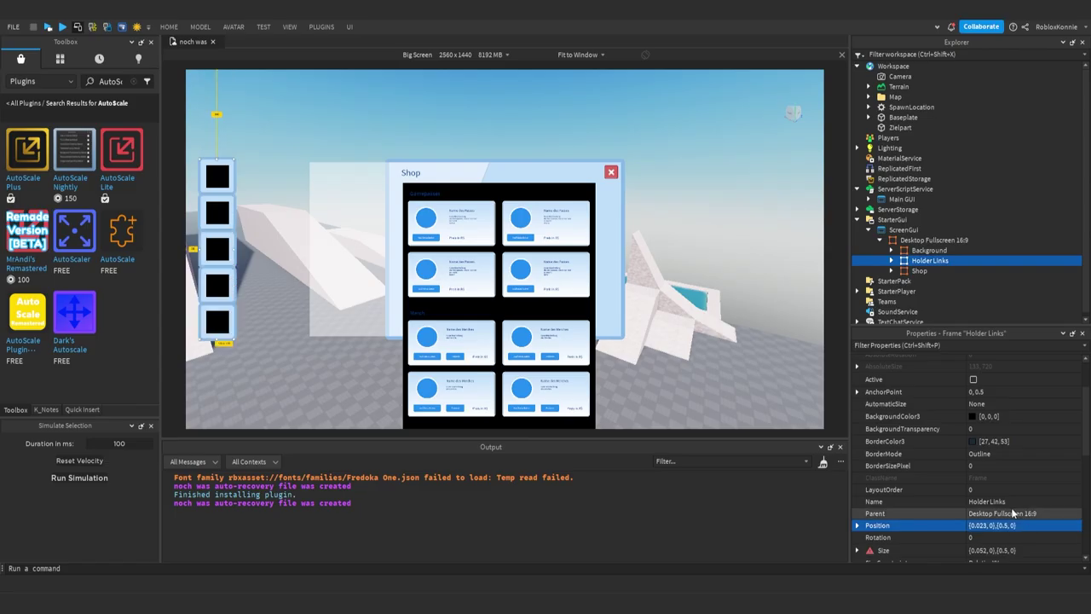
Step: Give the Shop frame AnchorPoint 0.5, 0.5 and enter 0.5 for its position
{"action": "left_click", "coordinate": [919, 270]}
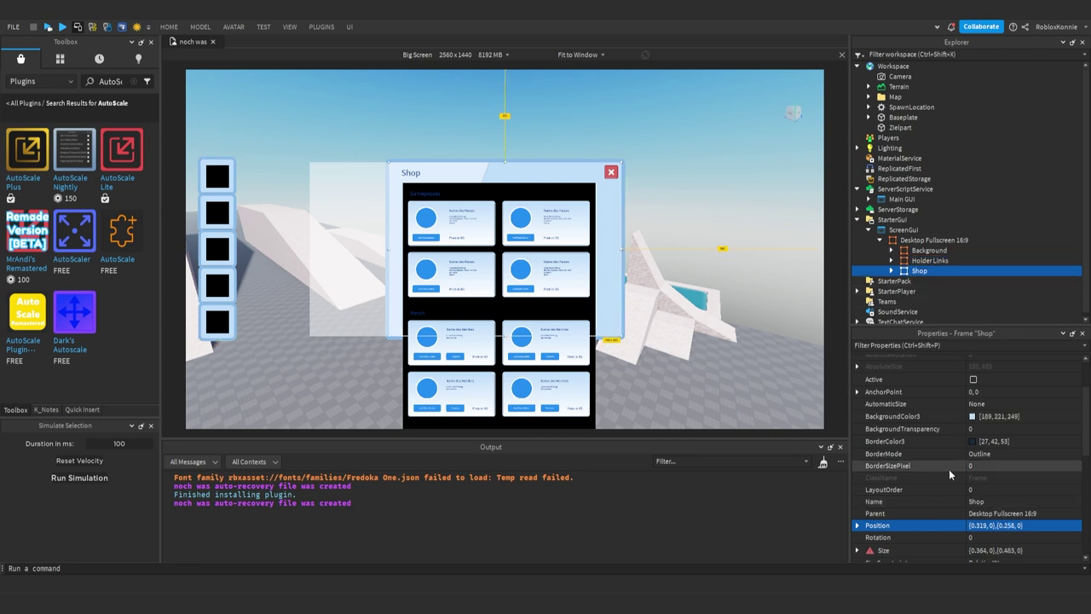
{"action": "scroll", "coordinate": [949, 469], "scroll_direction": "down", "scroll_amount": 1}
{"action": "scroll", "coordinate": [966, 409], "scroll_direction": "up", "scroll_amount": 1}
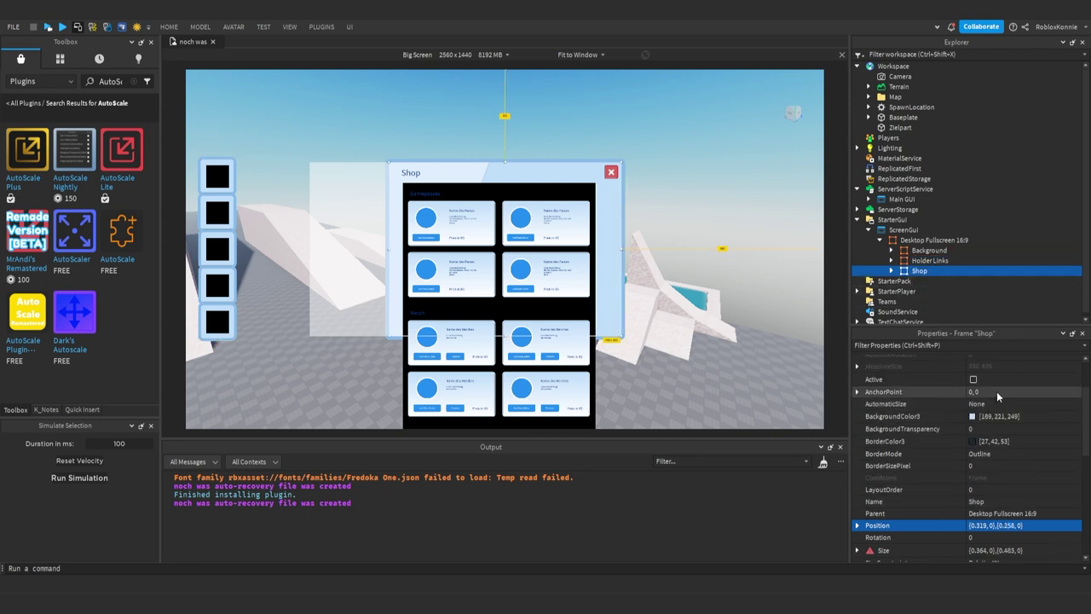
{"action": "left_click", "coordinate": [998, 391]}
{"action": "type", "text": ".5,.5"}
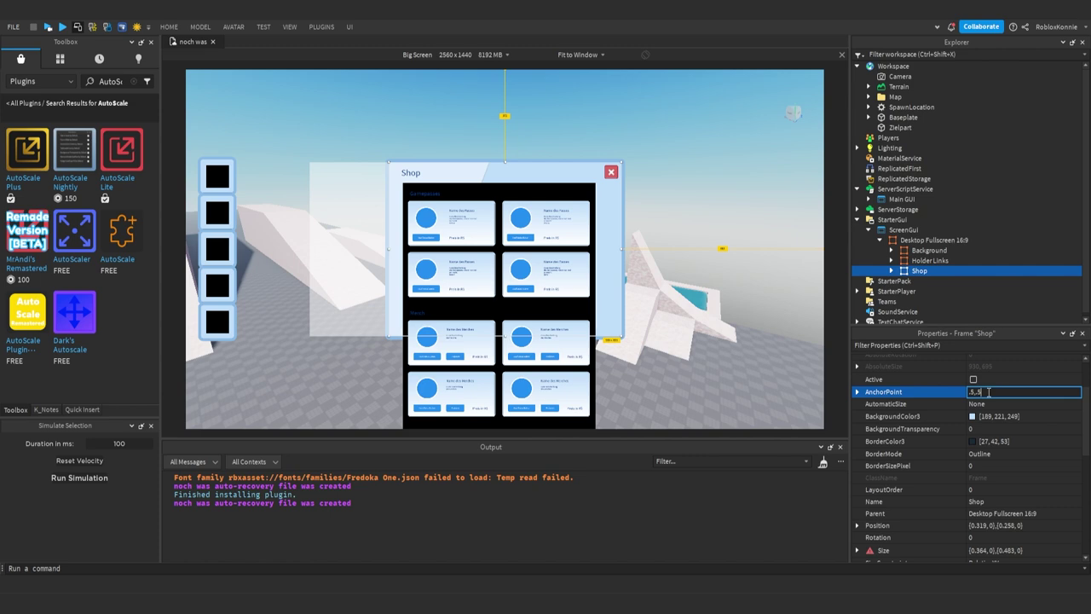
{"action": "key", "text": "Return"}
{"action": "left_click", "coordinate": [985, 525]}
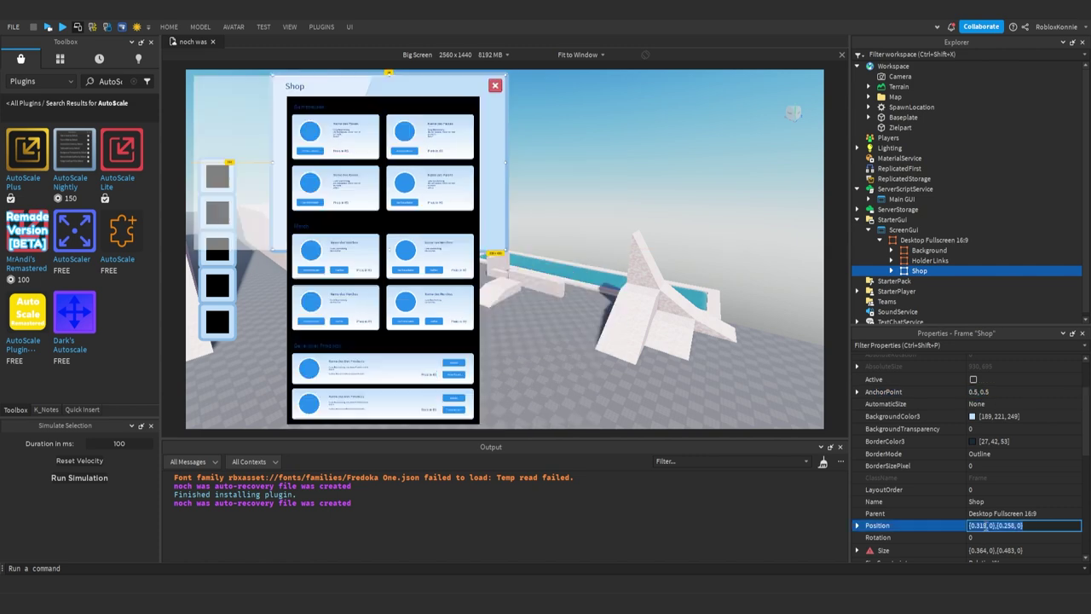
{"action": "type", "text": ".5"}
Step: Commit Shop Position {0.5,0},{0.5,0}, then expand Holder Links to reveal Options 1–5
{"action": "key", "text": "Return"}
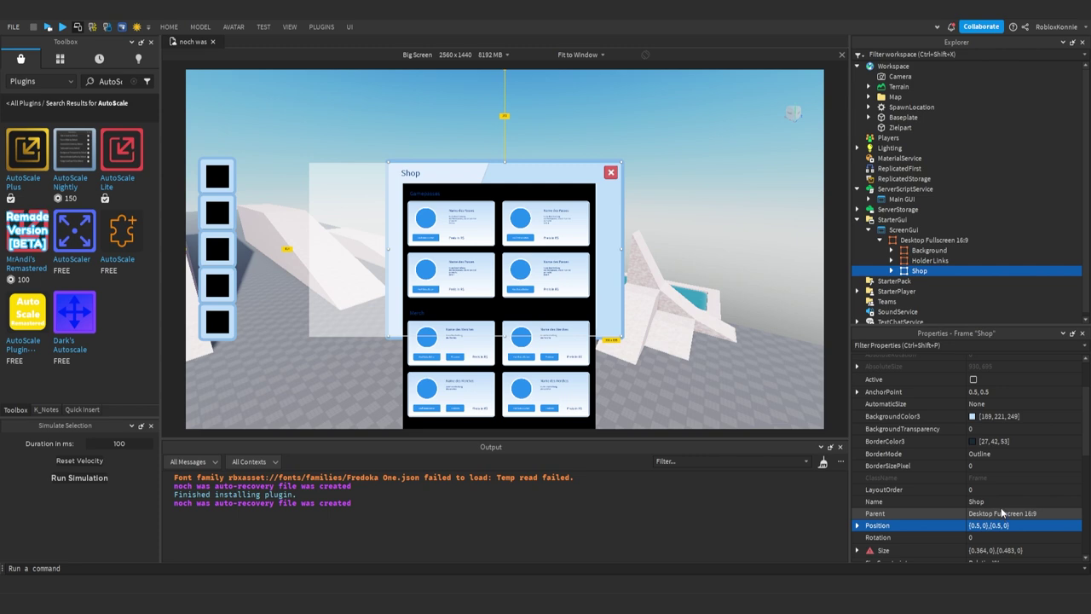
{"action": "left_click", "coordinate": [953, 249]}
{"action": "left_click", "coordinate": [919, 261]}
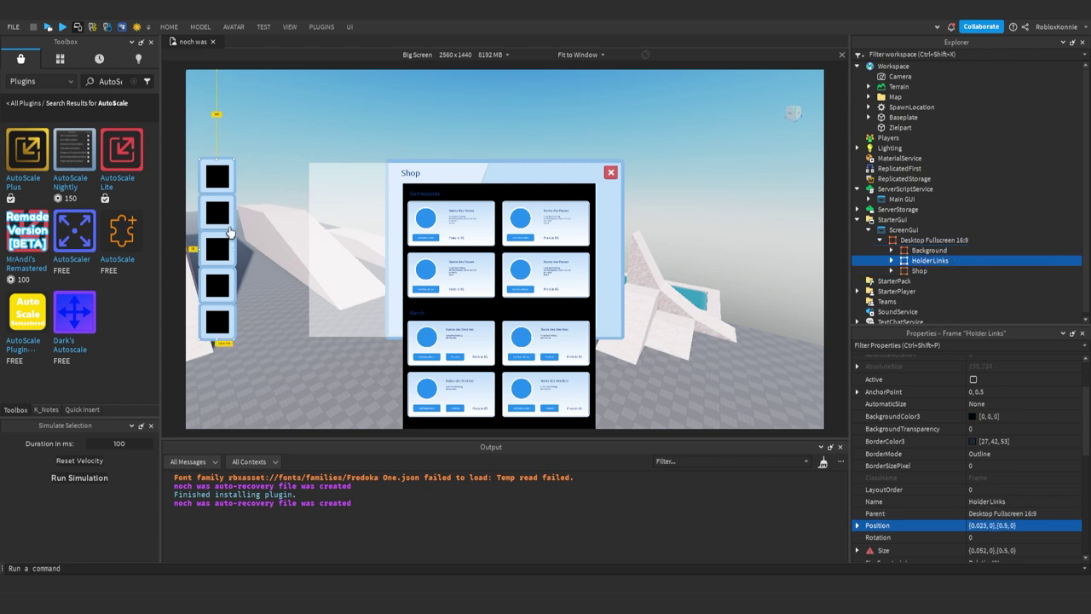
{"action": "left_click", "coordinate": [892, 261]}
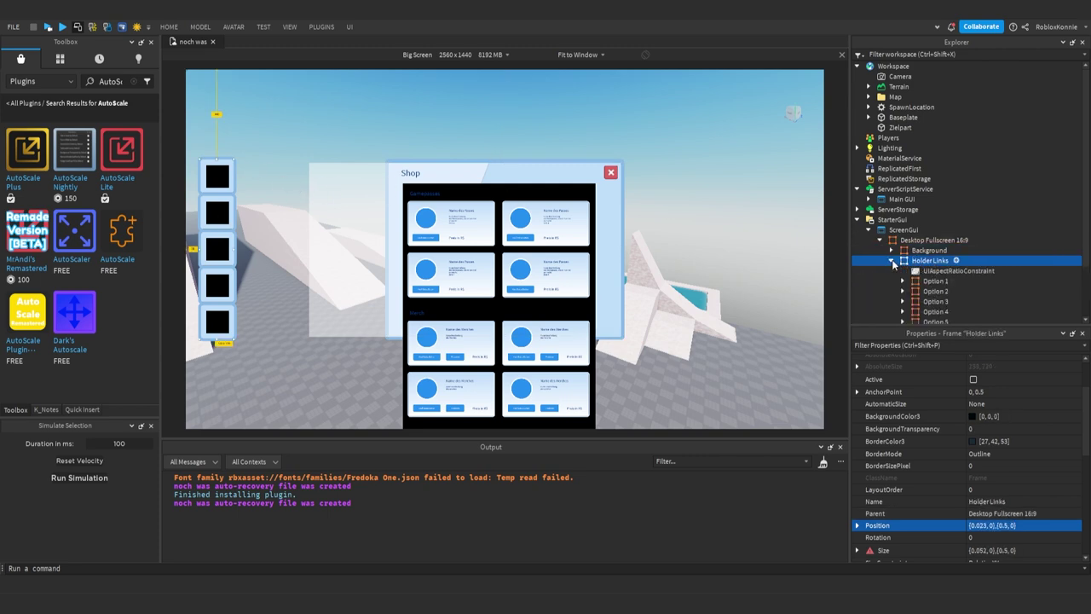
{"action": "scroll", "coordinate": [929, 255], "scroll_direction": "down", "scroll_amount": 2}
{"action": "left_click", "coordinate": [932, 225]}
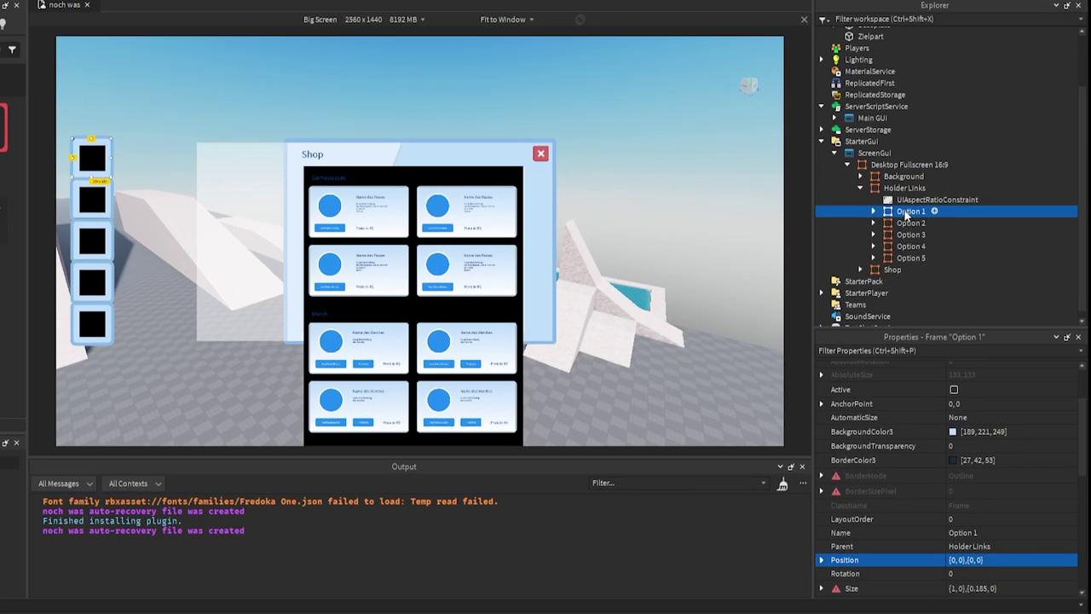
Step: Insert a UIListLayout into Holder Links with horizontal and vertical alignment both Center
{"action": "left_click", "coordinate": [933, 188]}
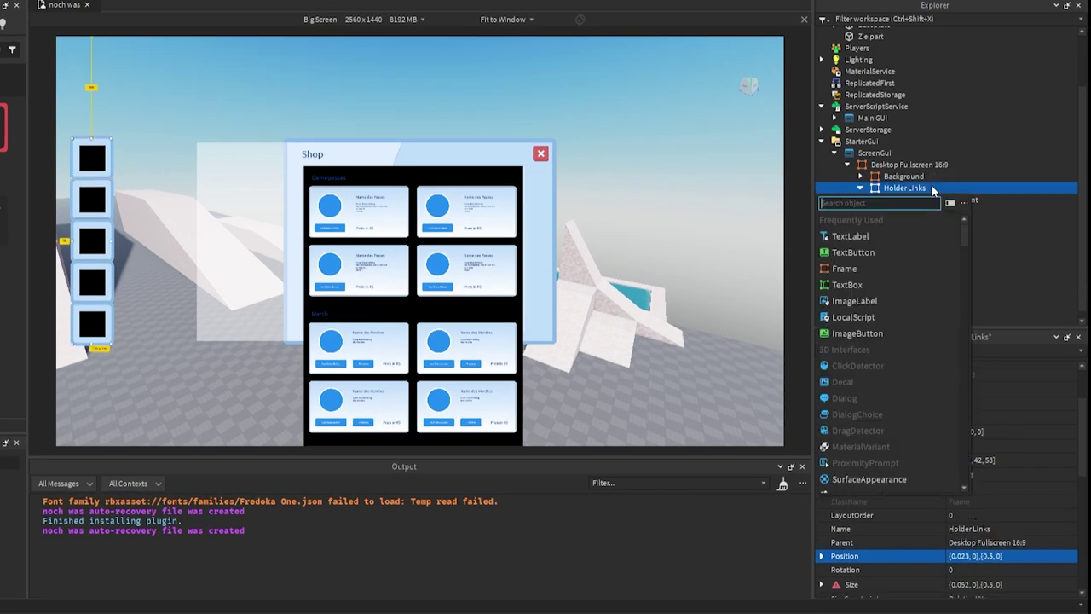
{"action": "type", "text": "ui"}
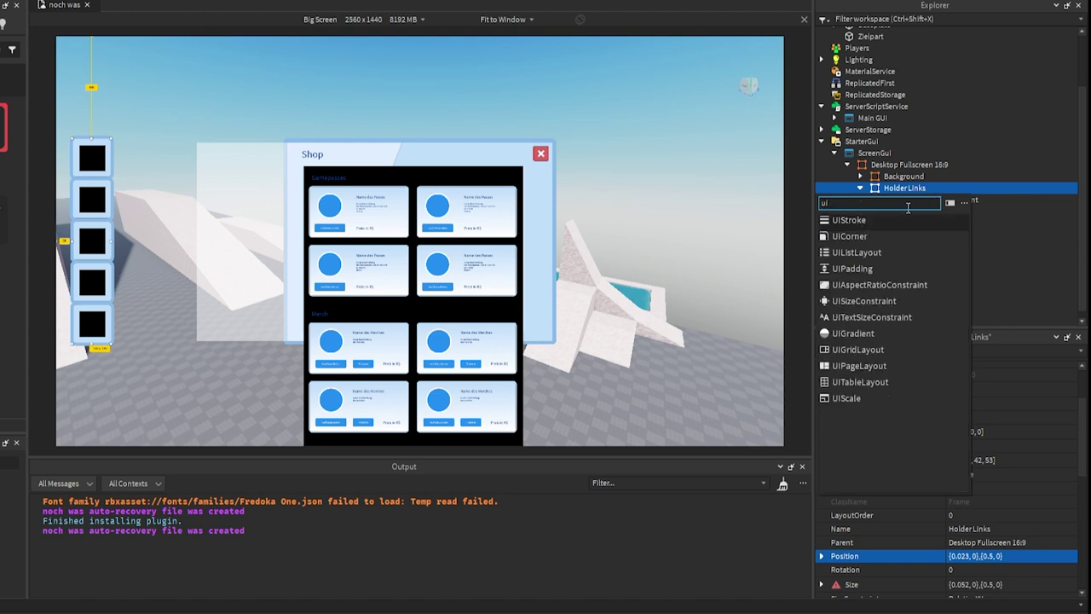
{"action": "left_click", "coordinate": [857, 252]}
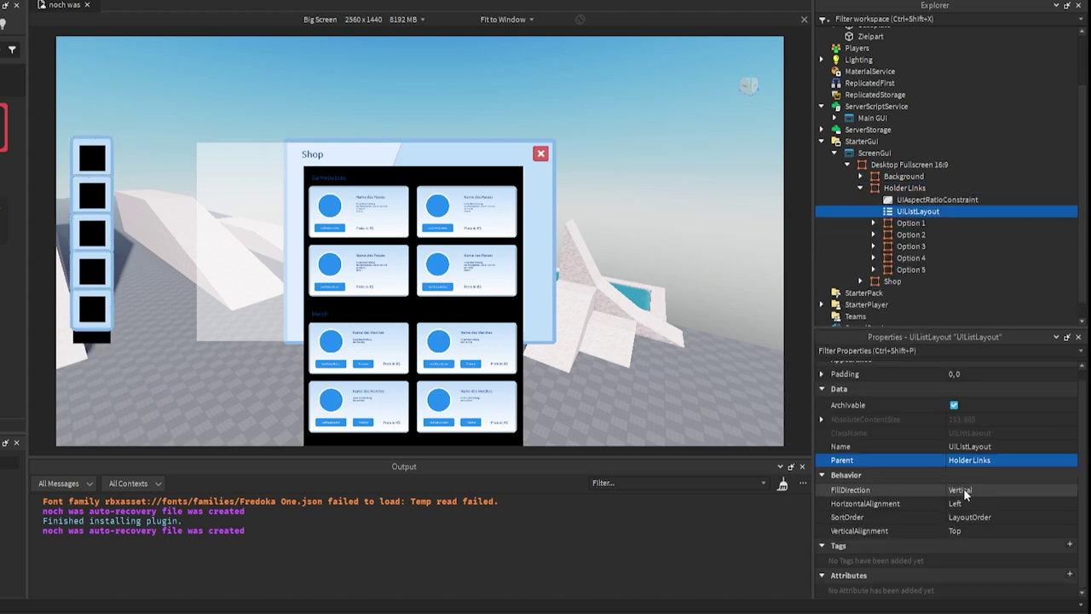
{"action": "left_click", "coordinate": [963, 490]}
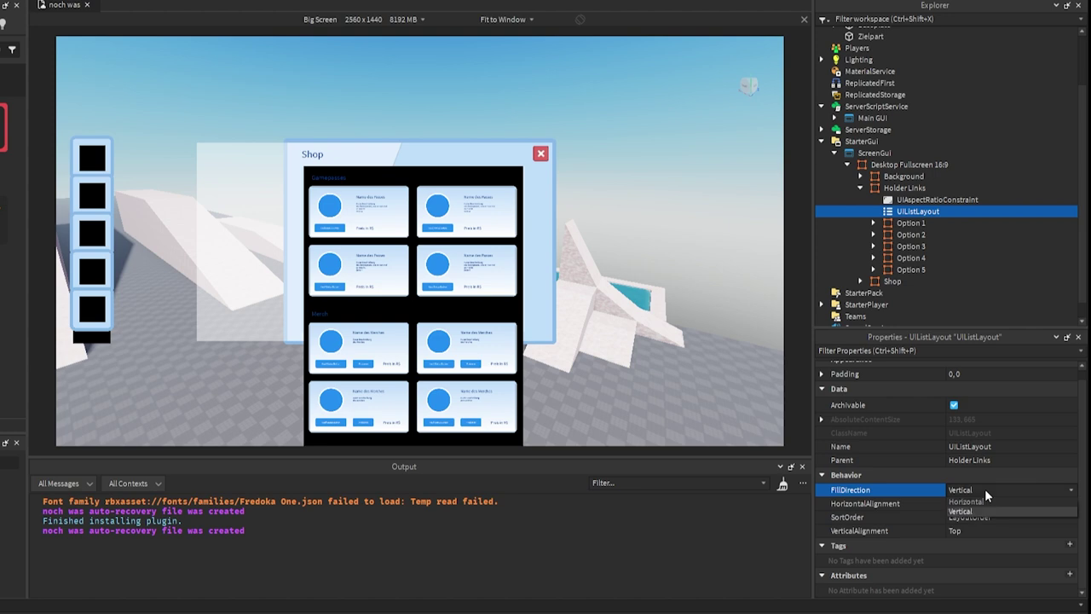
{"action": "left_click", "coordinate": [976, 504]}
{"action": "left_click", "coordinate": [975, 504]}
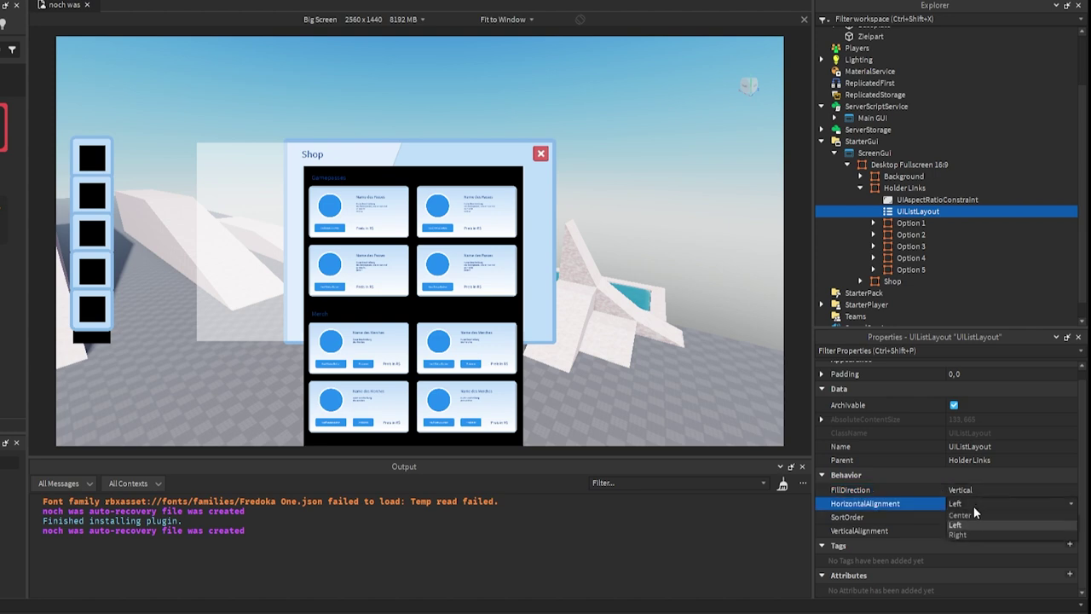
{"action": "left_click", "coordinate": [974, 515]}
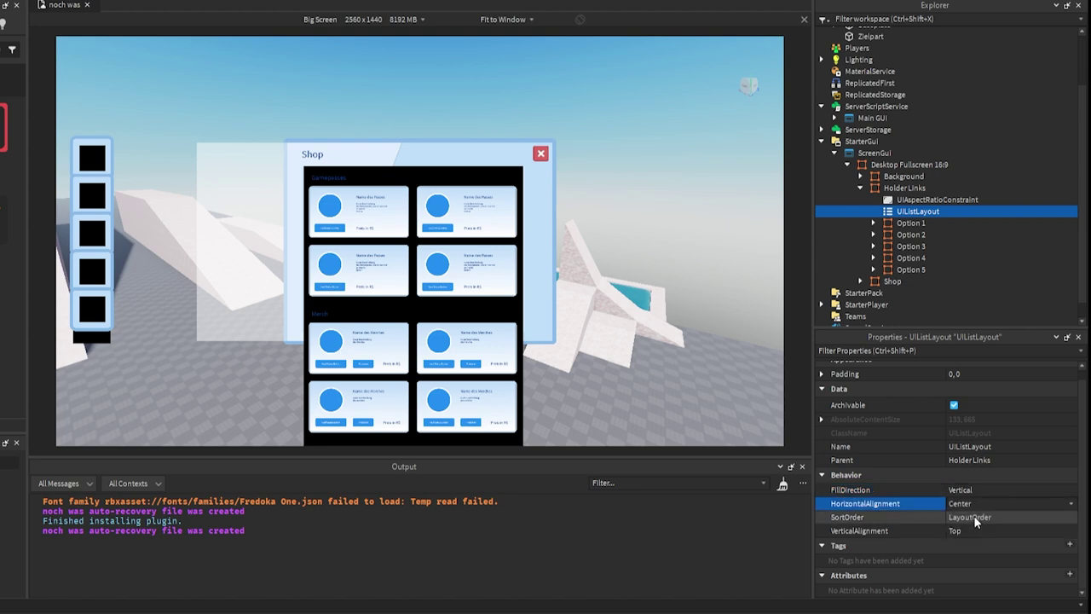
{"action": "left_click", "coordinate": [977, 530]}
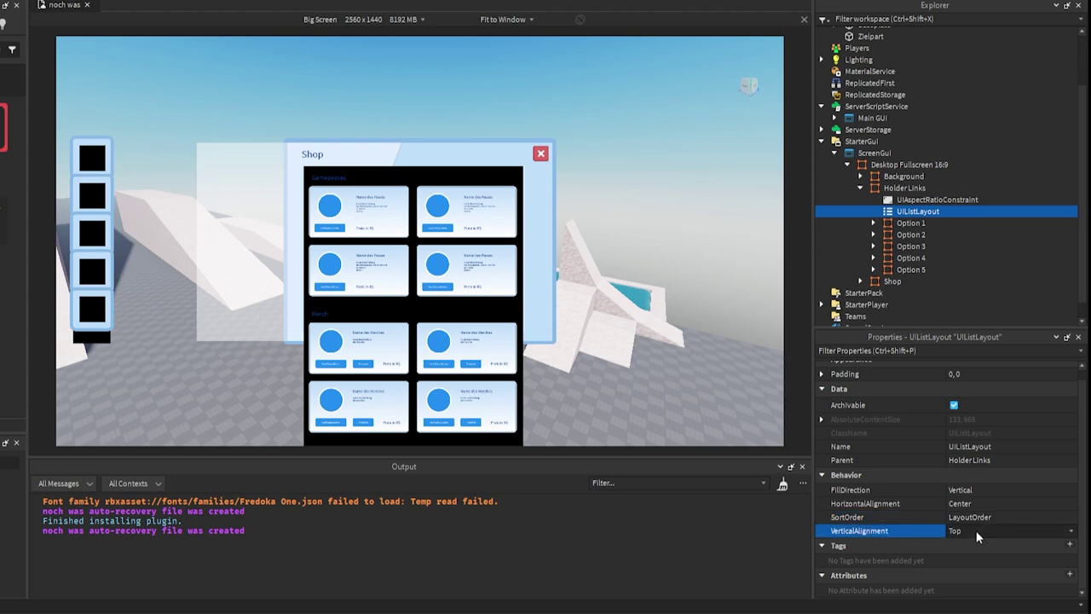
{"action": "left_click", "coordinate": [977, 530]}
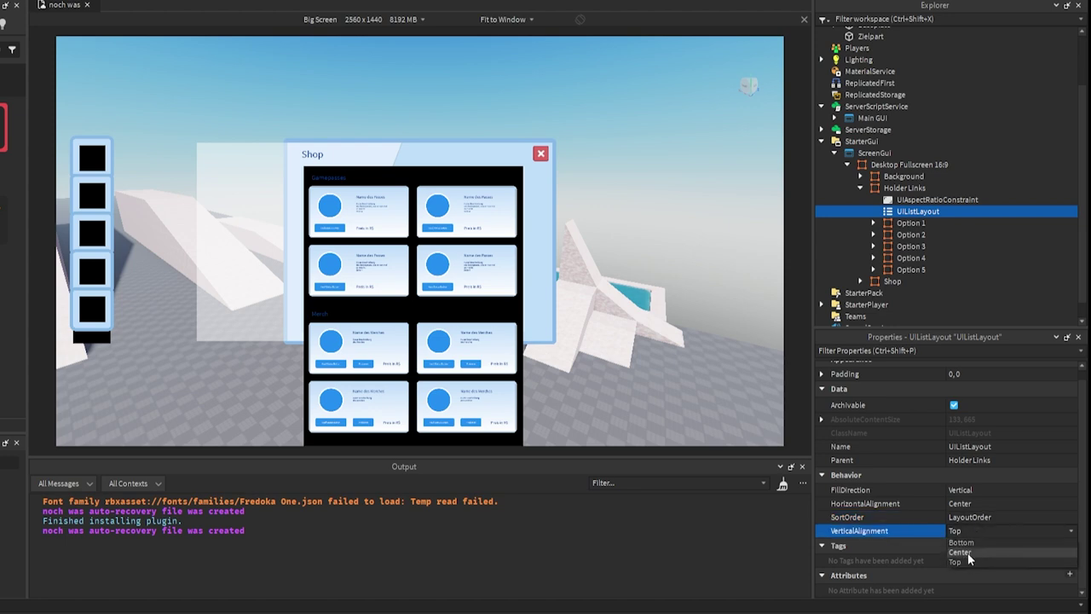
{"action": "left_click", "coordinate": [967, 552]}
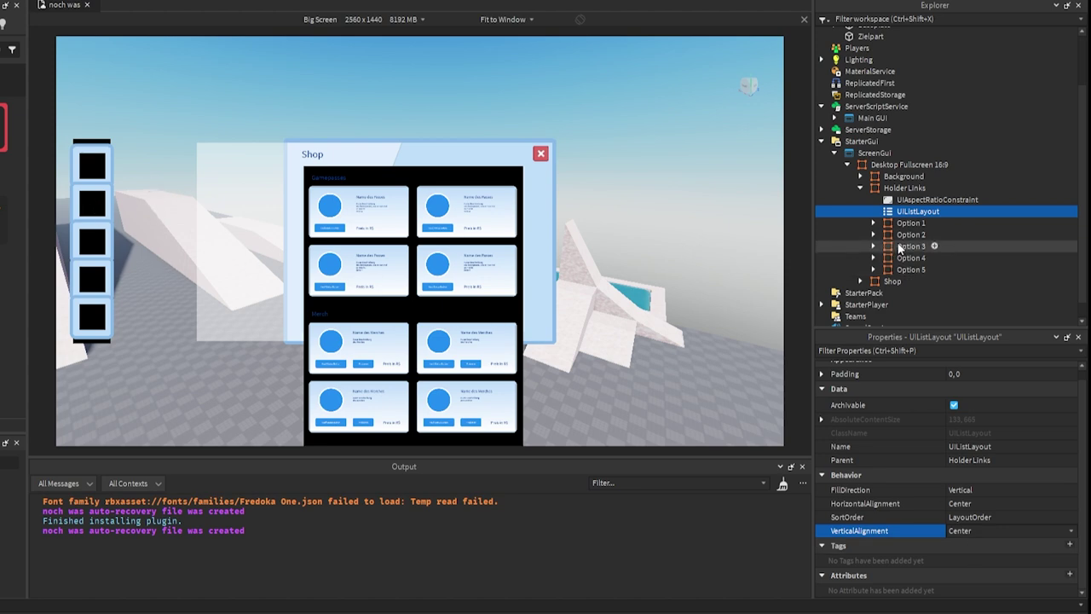
Step: Set the UIListLayout Padding to 0.05 between the option frames
{"action": "scroll", "coordinate": [938, 408], "scroll_direction": "up", "scroll_amount": 1}
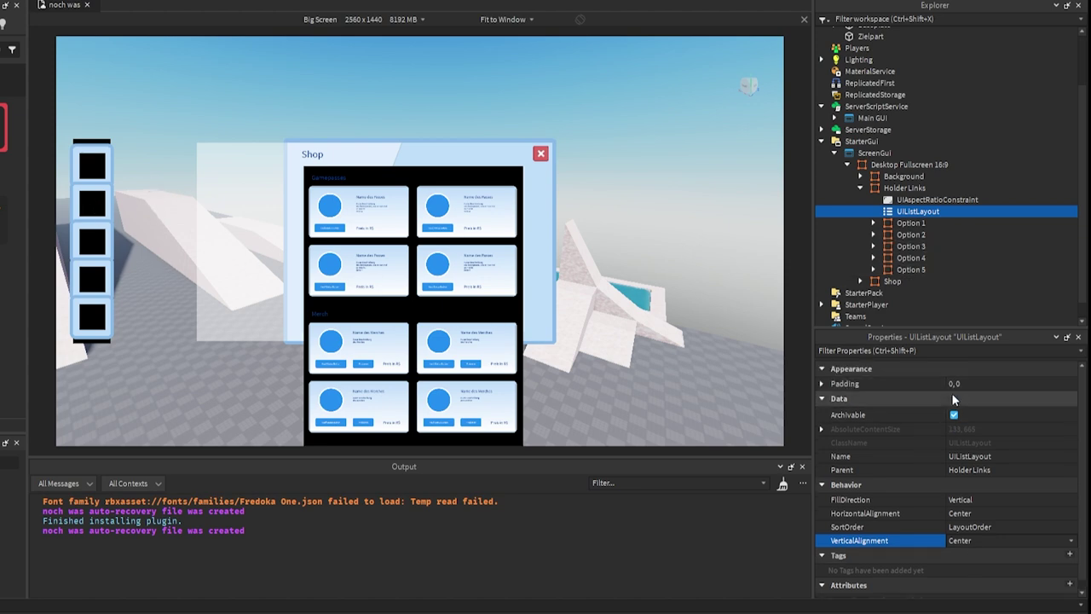
{"action": "left_click", "coordinate": [952, 384]}
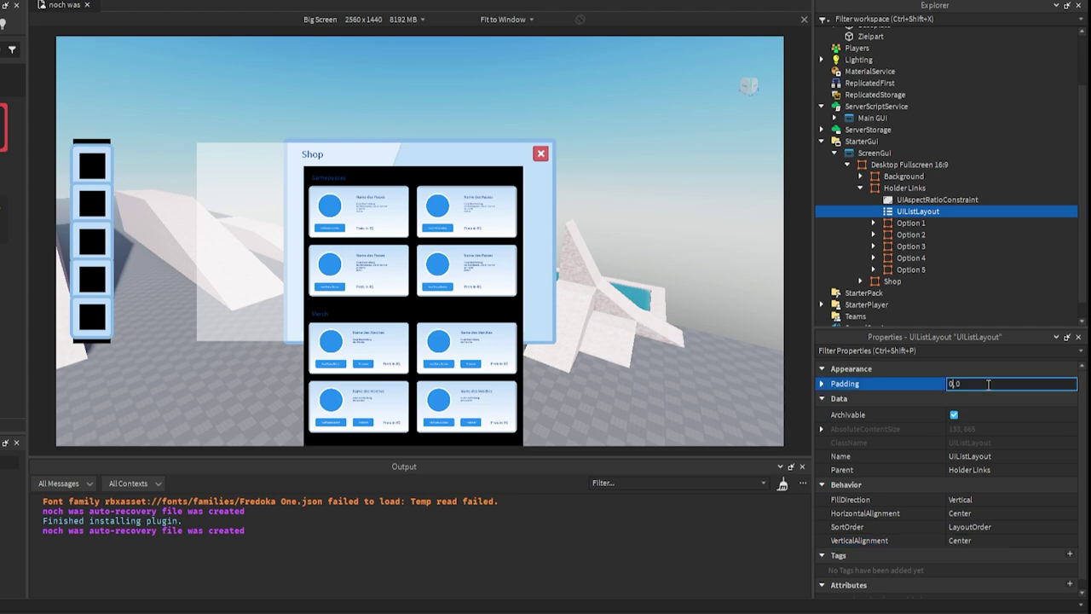
{"action": "type", "text": ".1"}
{"action": "key", "text": "Return"}
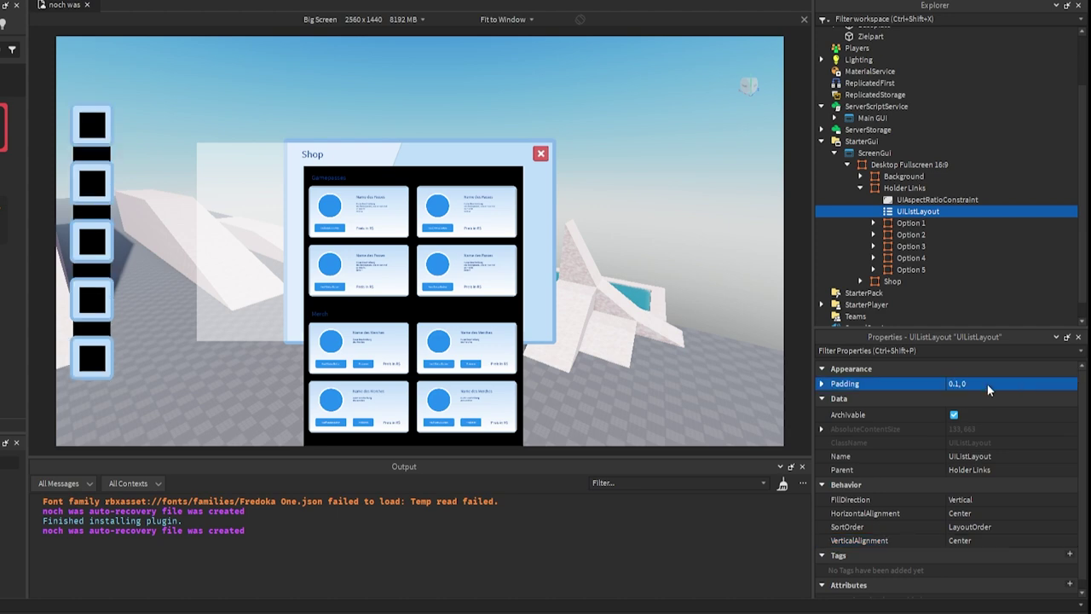
{"action": "left_click", "coordinate": [1007, 385]}
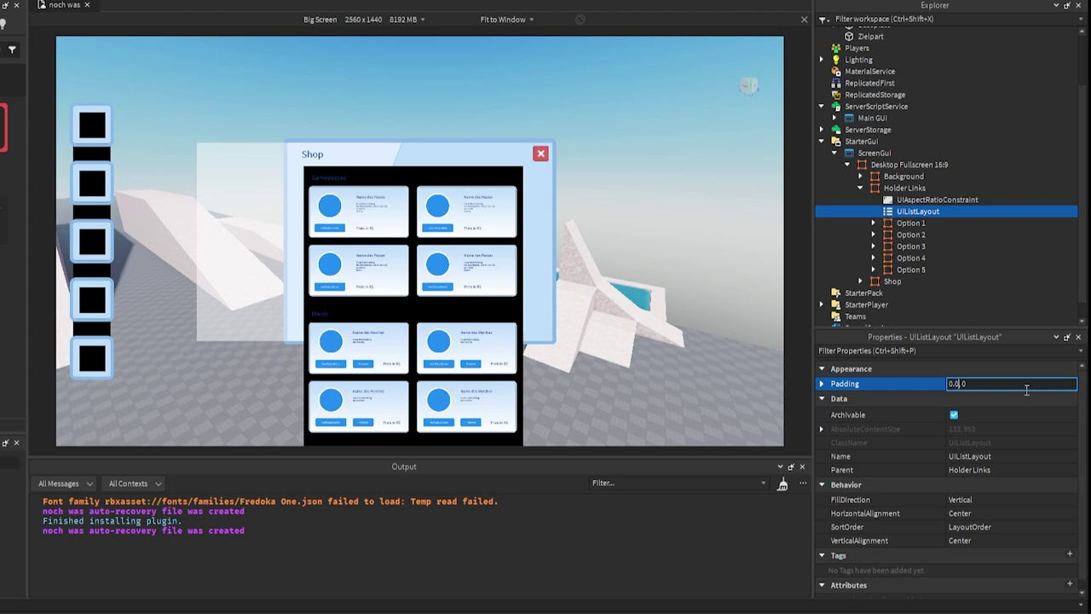
{"action": "type", "text": "5"}
{"action": "key", "text": "Return"}
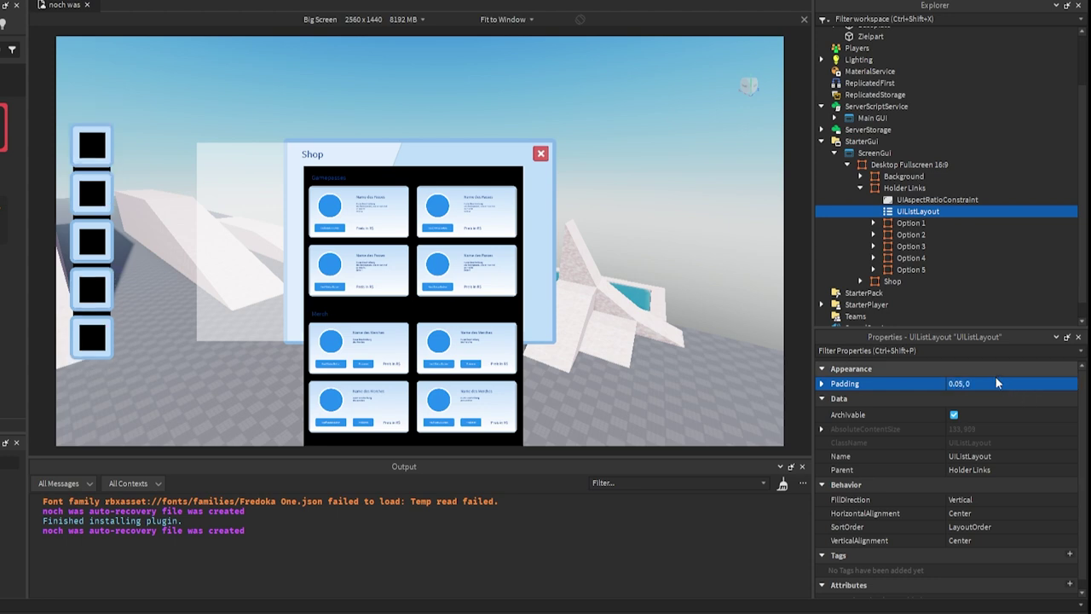
{"action": "left_click", "coordinate": [911, 242]}
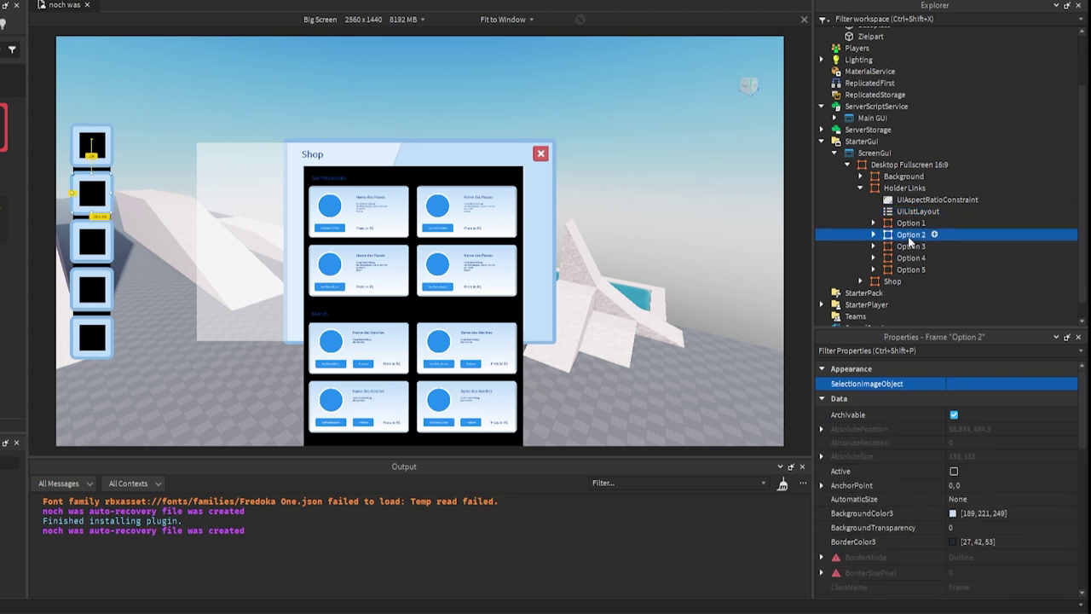
Step: Delete Options 3–5, keeping only Option 1 and Option 2, then select Holder Links
{"action": "left_click", "coordinate": [909, 246]}
{"action": "left_click", "coordinate": [904, 268], "text": "shift"}
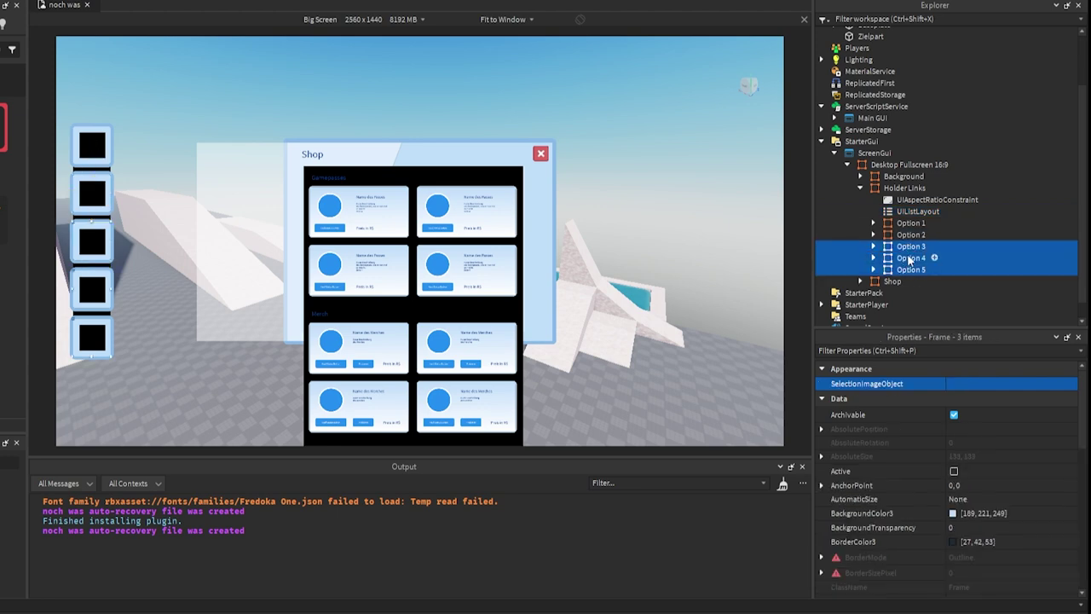
{"action": "key", "text": "Delete"}
{"action": "left_click", "coordinate": [909, 252]}
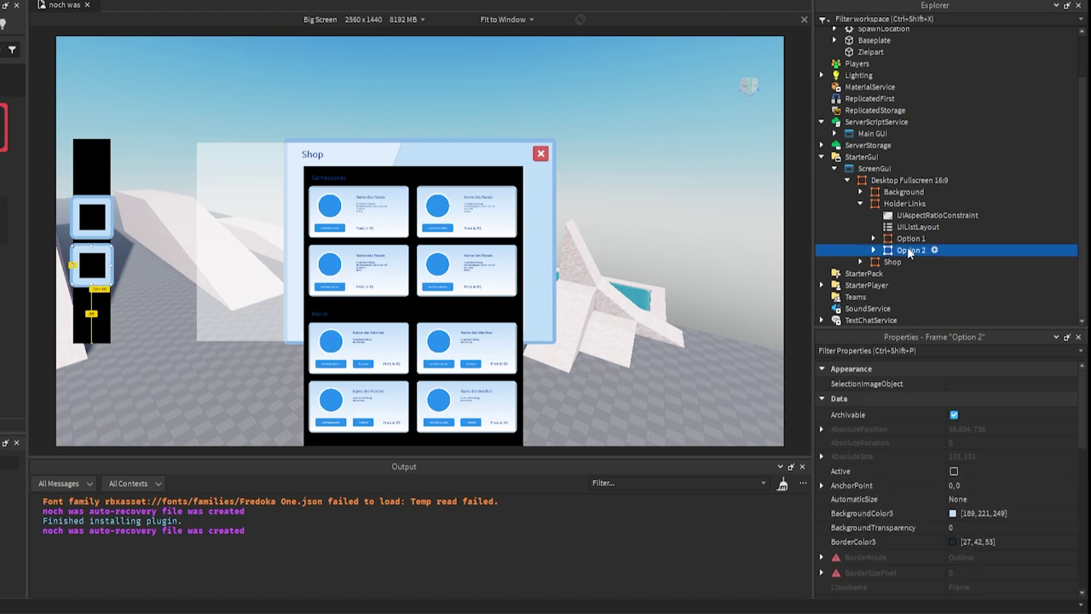
{"action": "key", "text": "ctrl+d"}
{"action": "key", "text": "ctrl+d"}
{"action": "key", "text": "ctrl+d"}
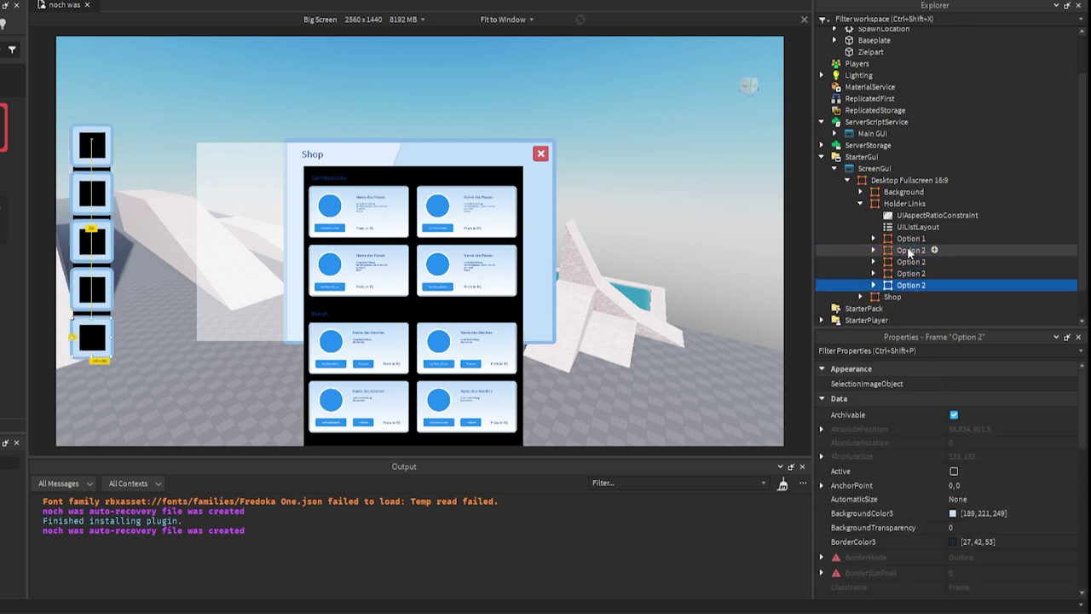
{"action": "key", "text": "ctrl+z"}
{"action": "key", "text": "ctrl+z"}
{"action": "key", "text": "ctrl+z"}
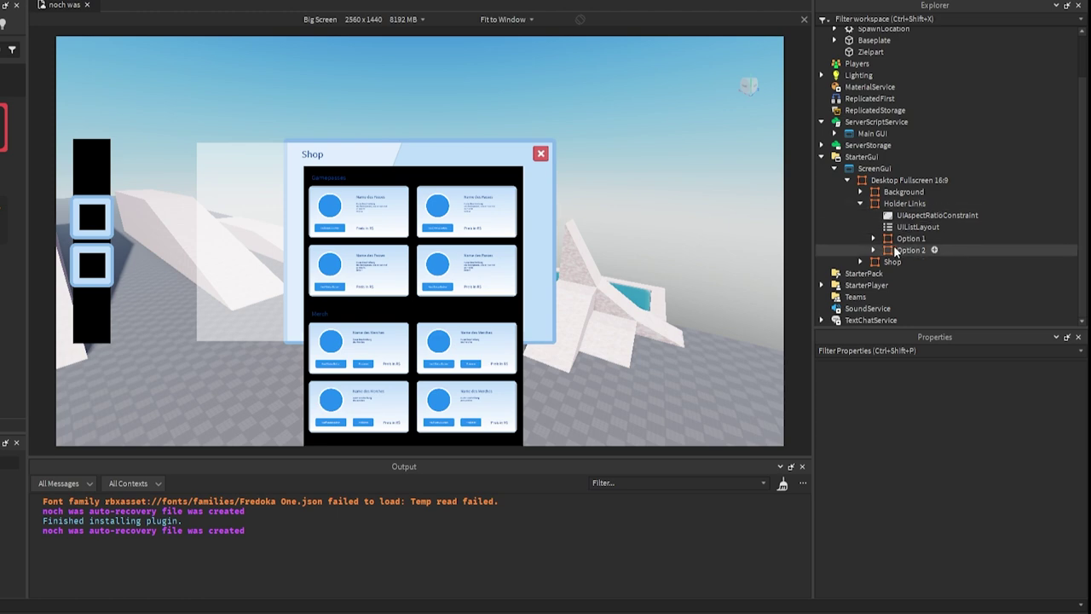
{"action": "left_click", "coordinate": [893, 206]}
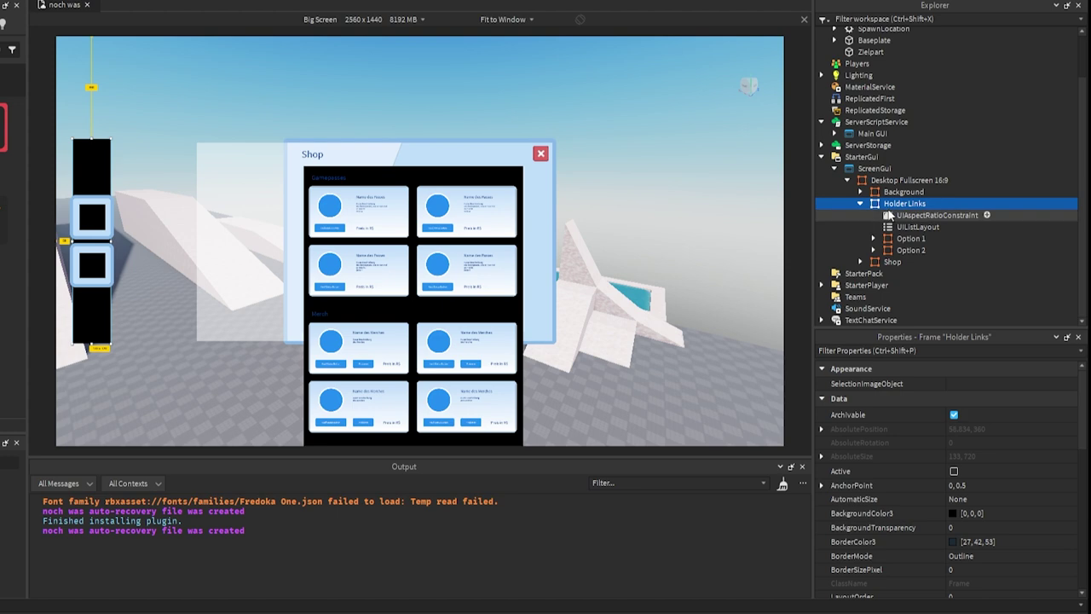
Step: Set the Holder Links BackgroundTransparency to 1
{"action": "left_click", "coordinate": [977, 527]}
{"action": "type", "text": "1"}
{"action": "key", "text": "Return"}
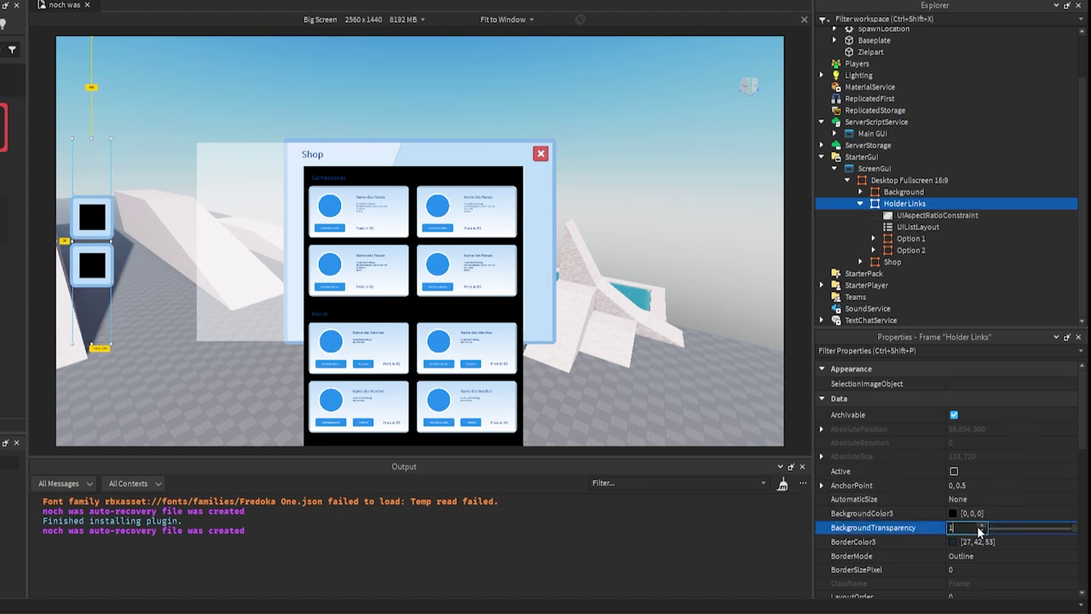
Step: Set BackgroundTransparency to 1 on the Image frame inside Option 1
{"action": "left_click", "coordinate": [908, 238]}
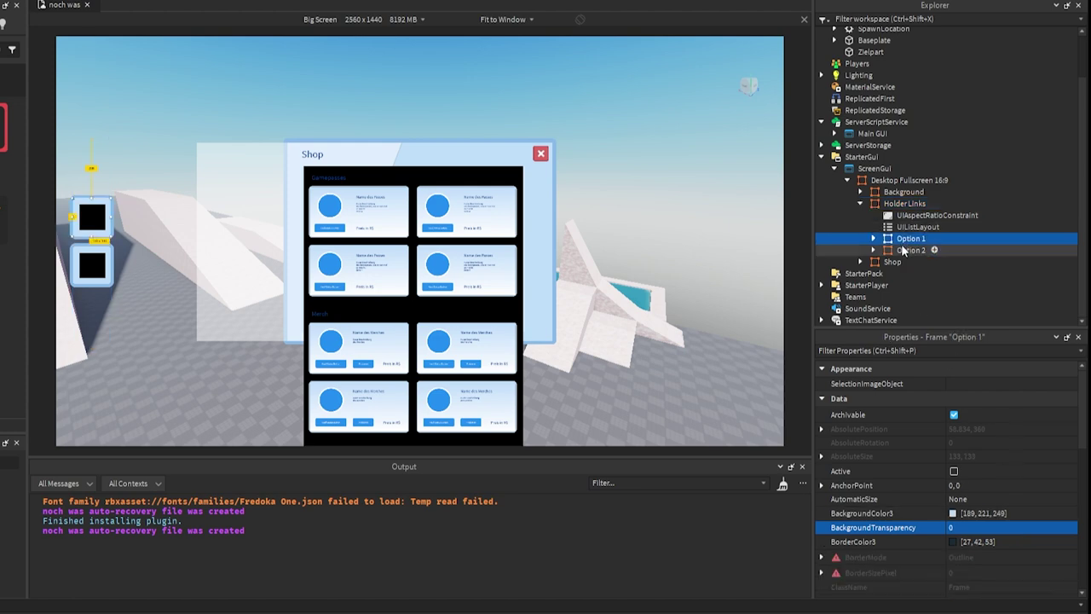
{"action": "left_click", "coordinate": [873, 239]}
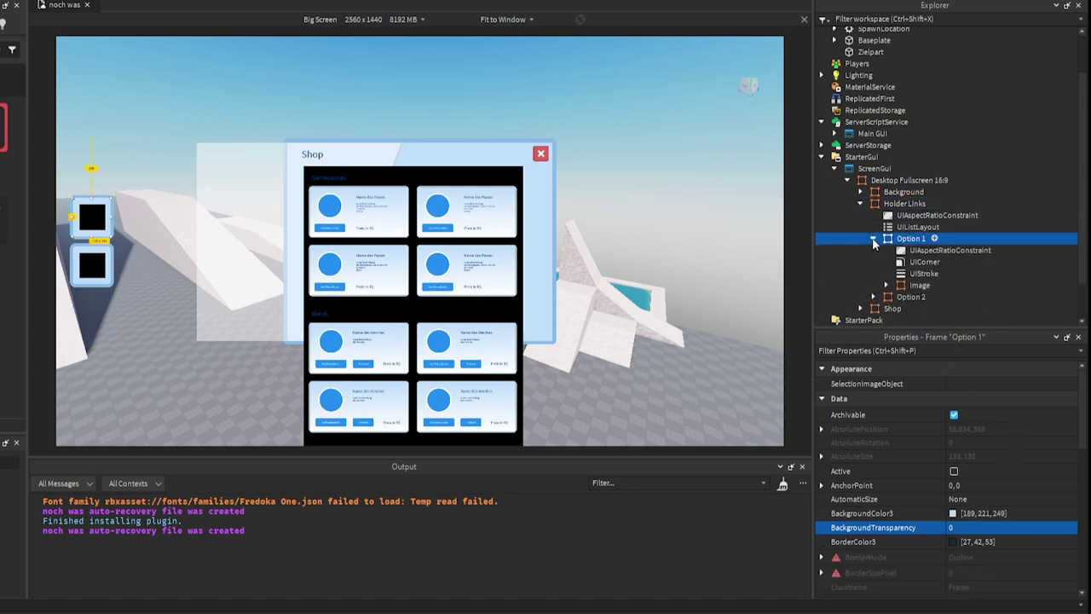
{"action": "left_click", "coordinate": [917, 286]}
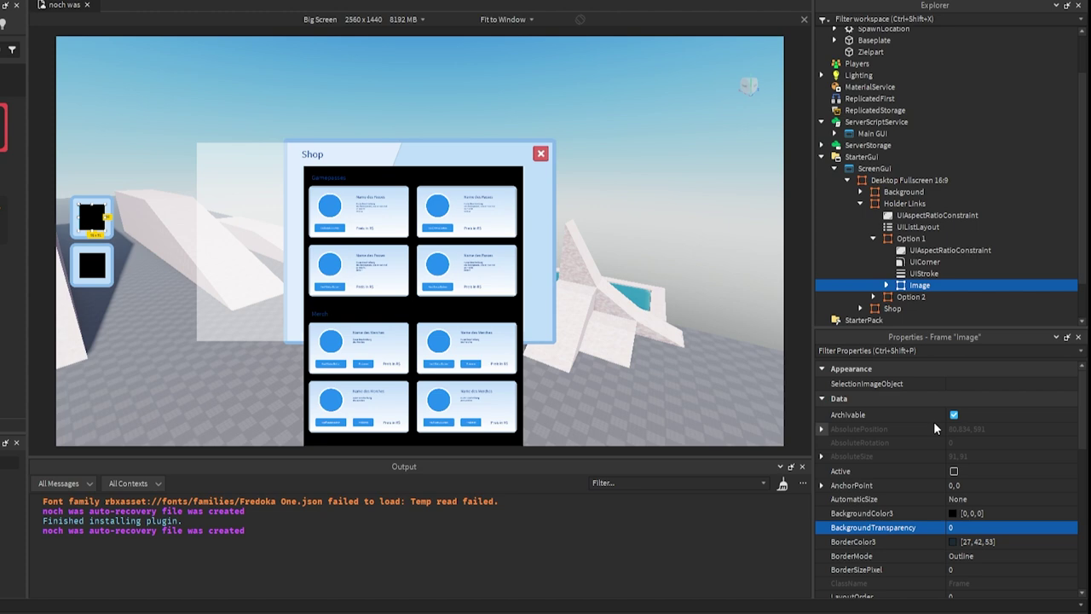
{"action": "left_click", "coordinate": [975, 528]}
{"action": "type", "text": "1"}
{"action": "key", "text": "Return"}
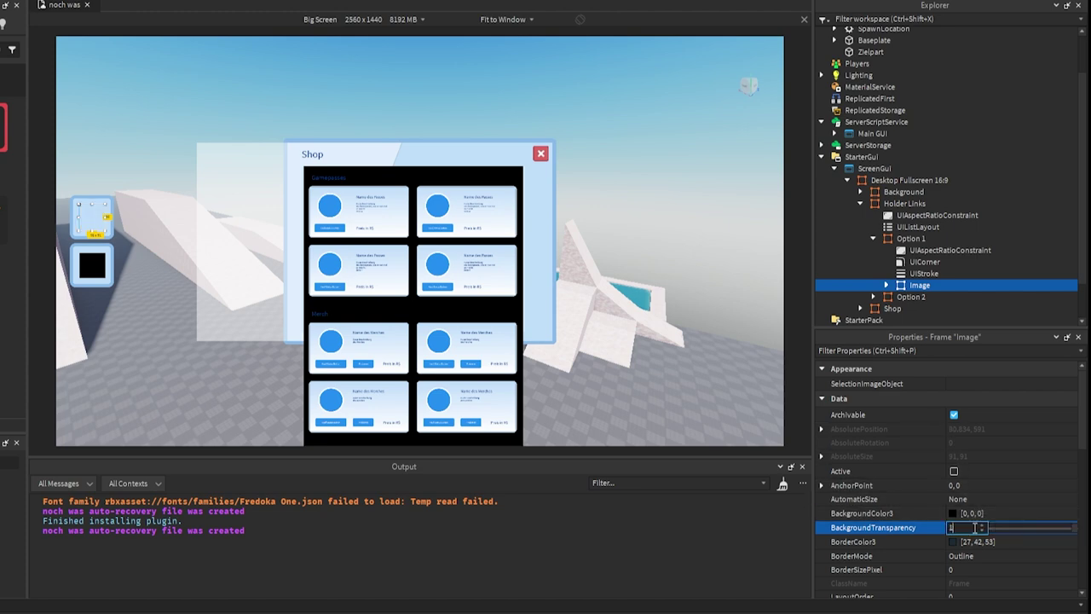
{"action": "left_click", "coordinate": [15, 163]}
{"action": "left_click", "coordinate": [51, 52]}
Step: Search Toolbox Images for 'shop icon' and copy a shop icon's asset ID
{"action": "left_click", "coordinate": [23, 113]}
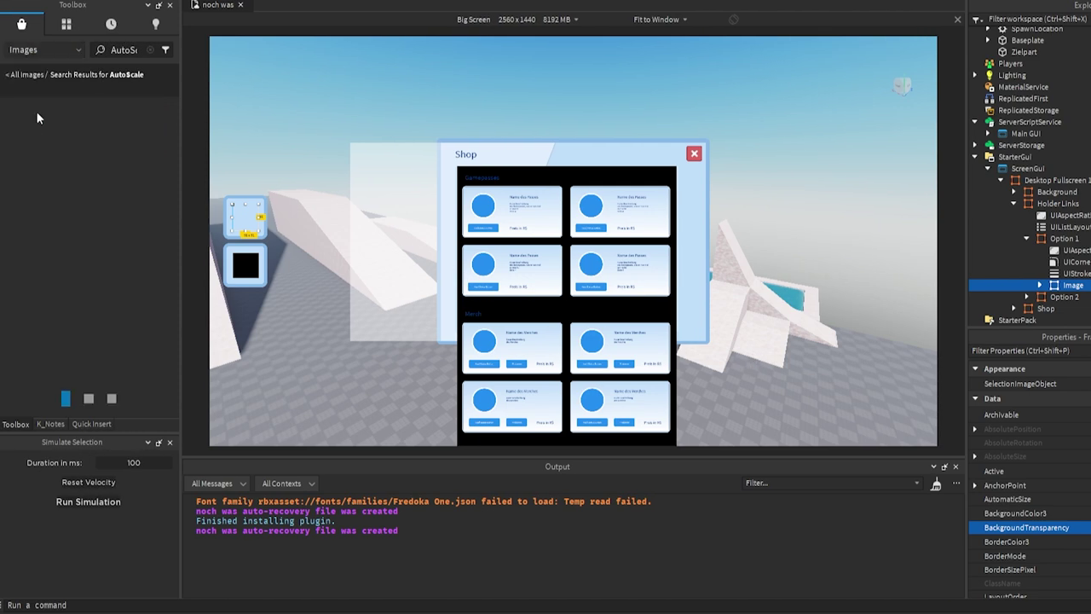
{"action": "left_click", "coordinate": [150, 50]}
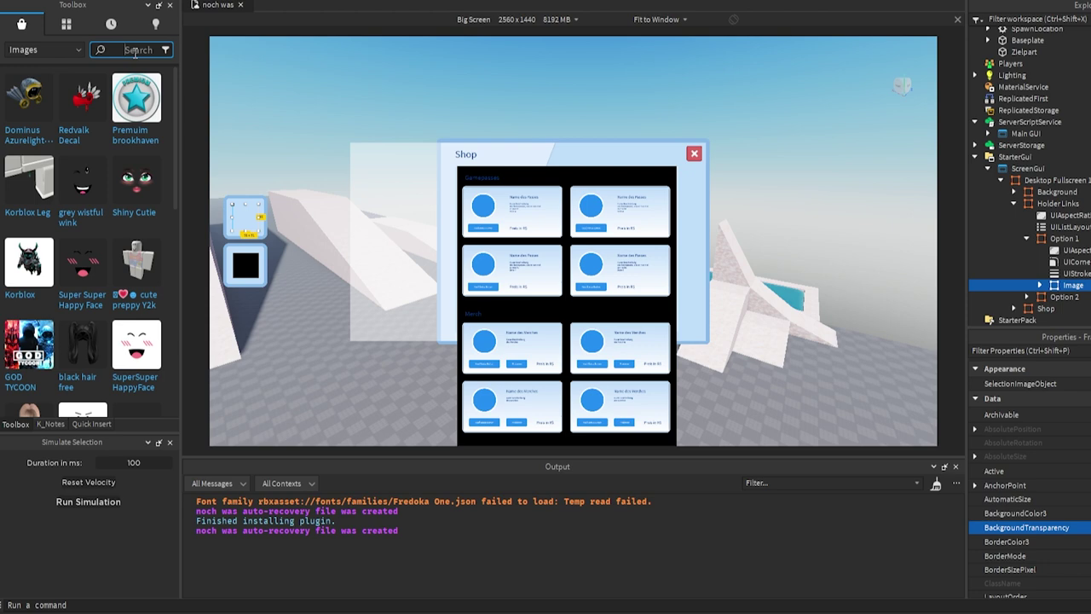
{"action": "type", "text": "shop icon"}
{"action": "key", "text": "Return"}
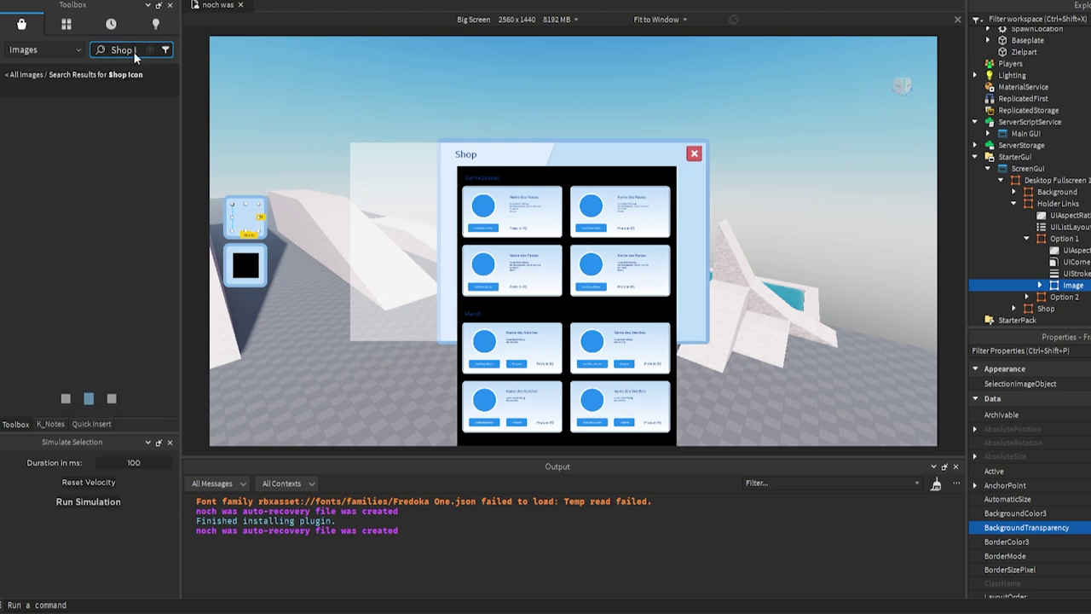
{"action": "left_click_drag", "start_coordinate": [181, 79], "coordinate": [278, 81]}
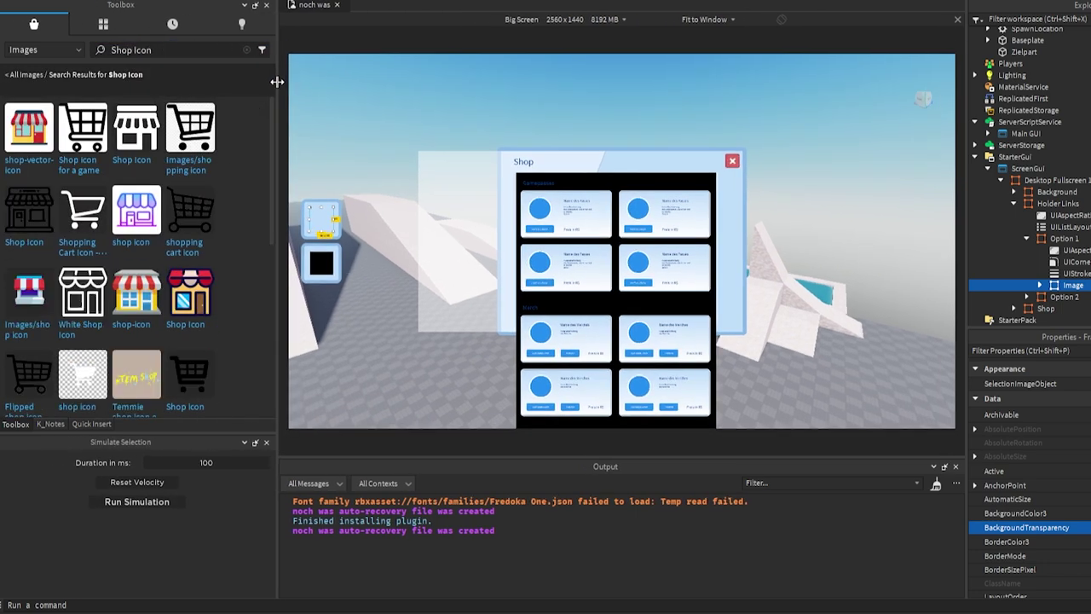
{"action": "right_click", "coordinate": [32, 303]}
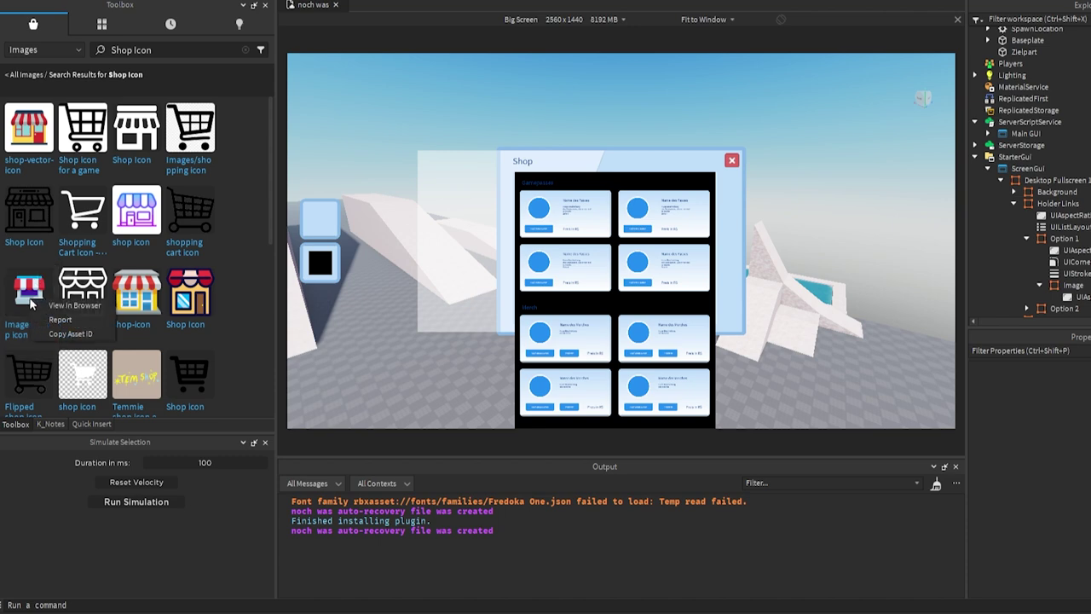
{"action": "left_click", "coordinate": [68, 333]}
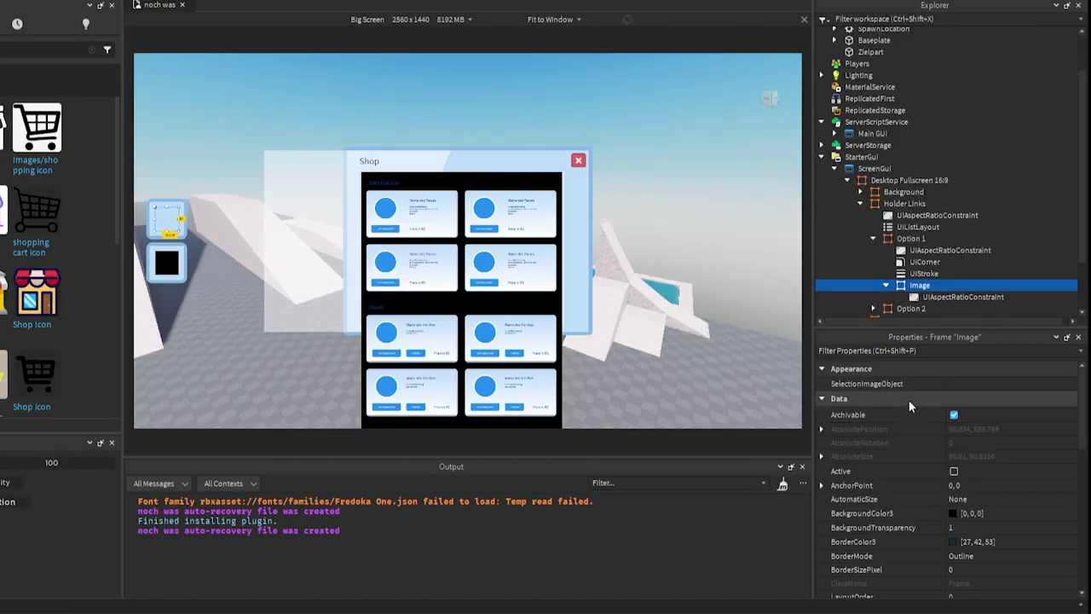
{"action": "scroll", "coordinate": [907, 403], "scroll_direction": "down", "scroll_amount": 5}
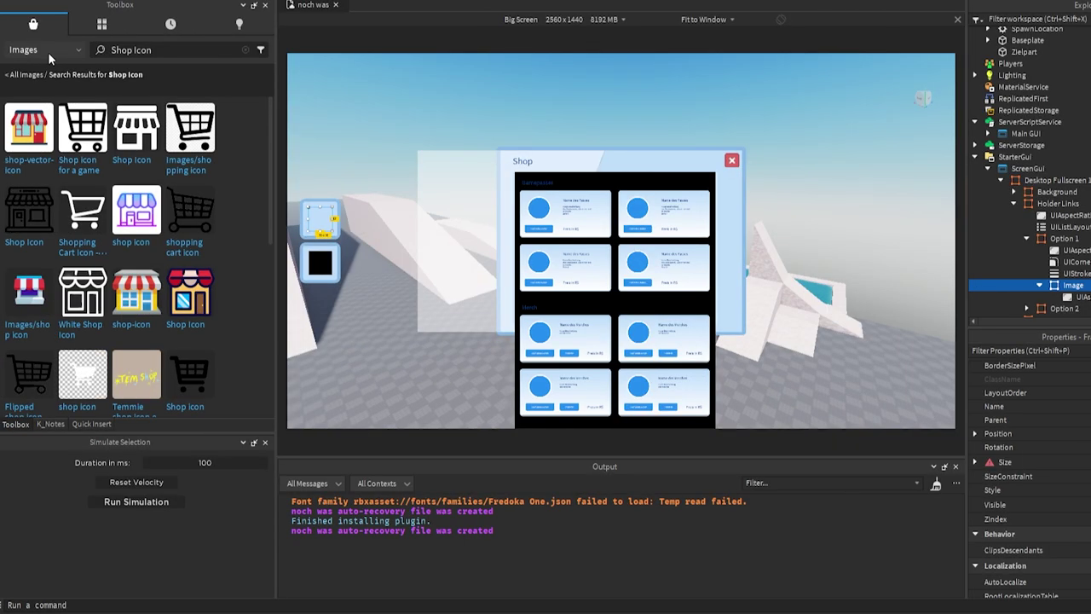
Step: Search the Toolbox plugins for Reclass and open its details
{"action": "left_click", "coordinate": [49, 55]}
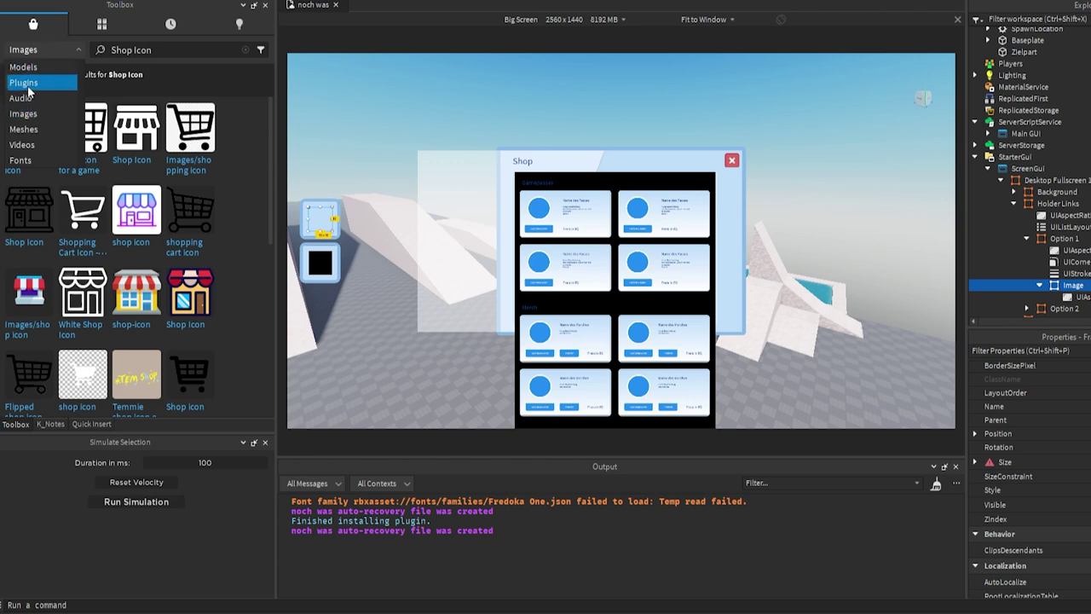
{"action": "left_click", "coordinate": [32, 82]}
{"action": "left_click", "coordinate": [159, 49]}
{"action": "key", "text": "ctrl+a"}
{"action": "type", "text": "Reclass"}
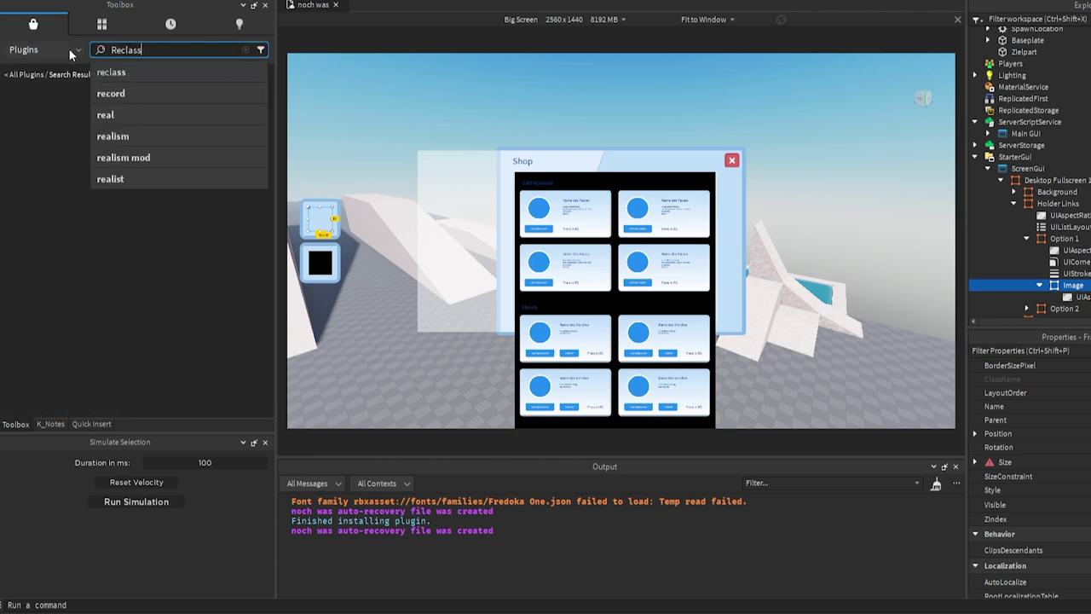
{"action": "key", "text": "Return"}
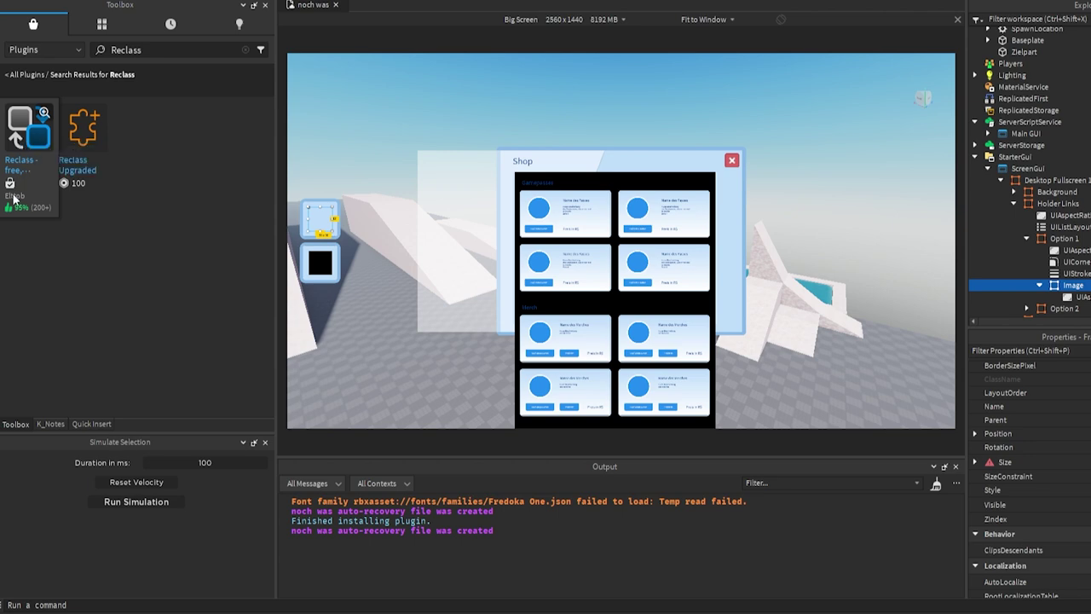
{"action": "left_click", "coordinate": [44, 115]}
{"action": "scroll", "coordinate": [116, 165], "scroll_direction": "down", "scroll_amount": 5}
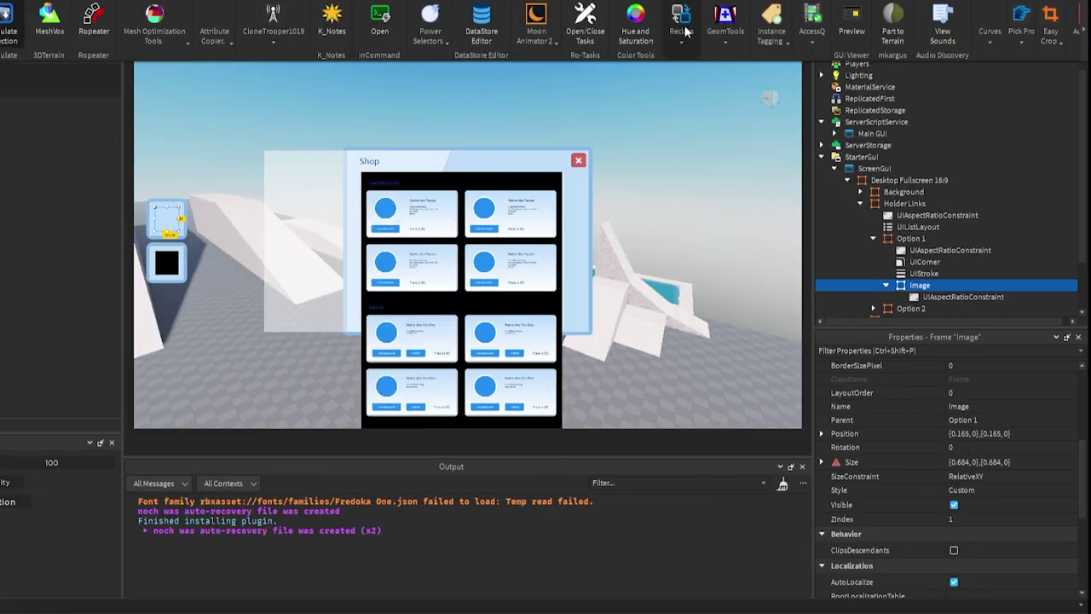
Step: Convert Option 1's Image frame into an ImageLabel with Reclass
{"action": "left_click", "coordinate": [607, 41]}
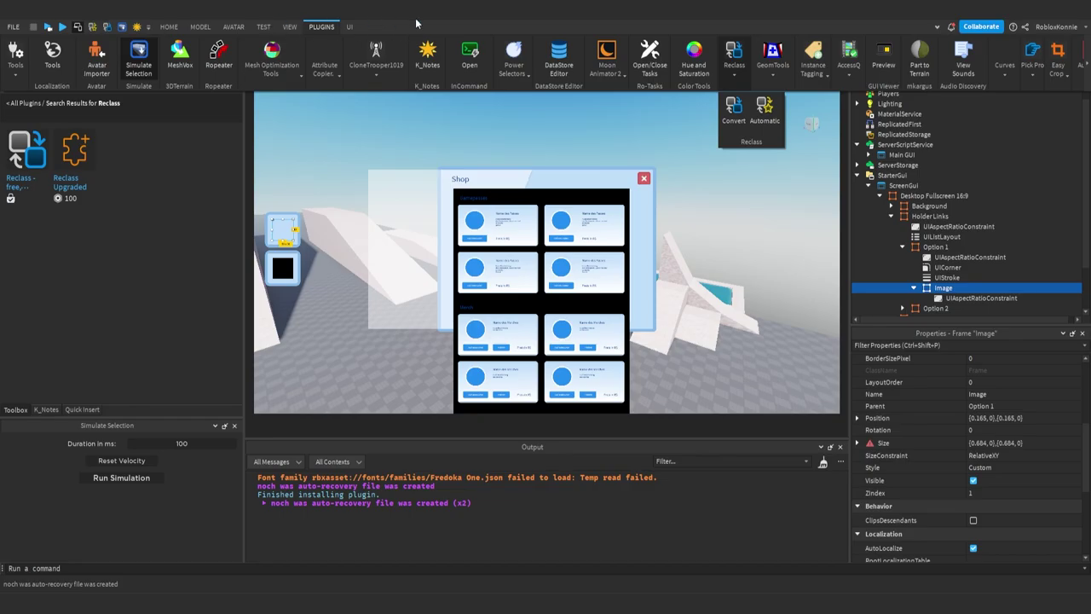
{"action": "left_click", "coordinate": [416, 23]}
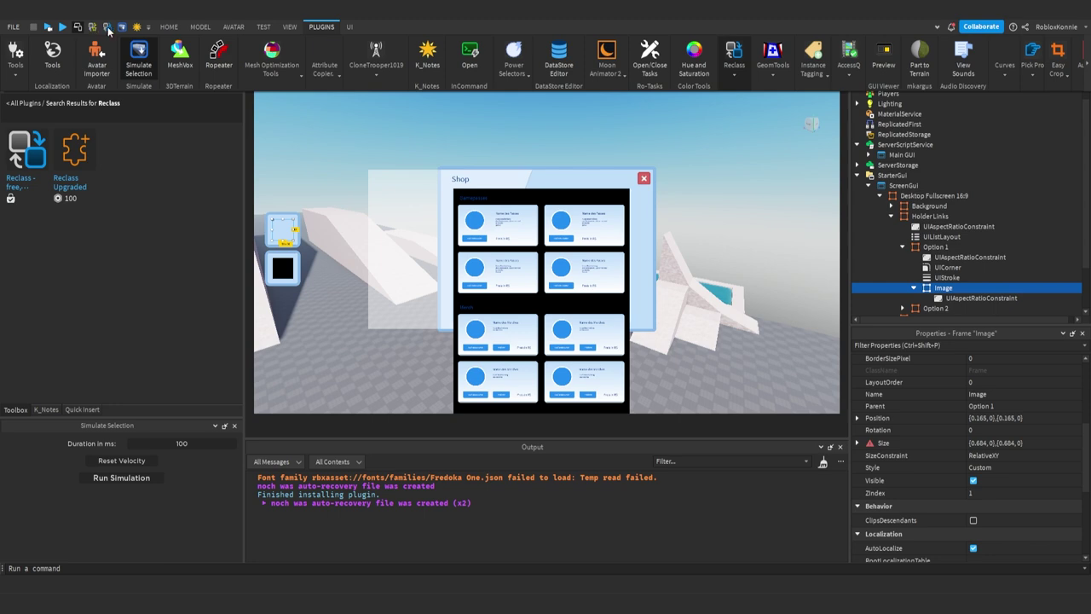
{"action": "left_click", "coordinate": [107, 28]}
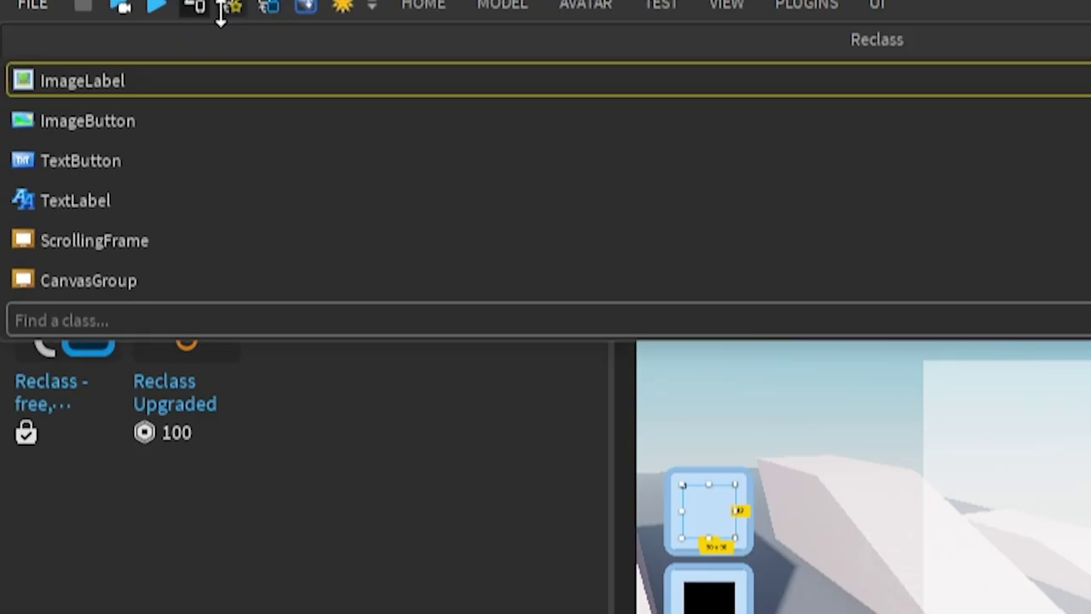
{"action": "left_click", "coordinate": [91, 74]}
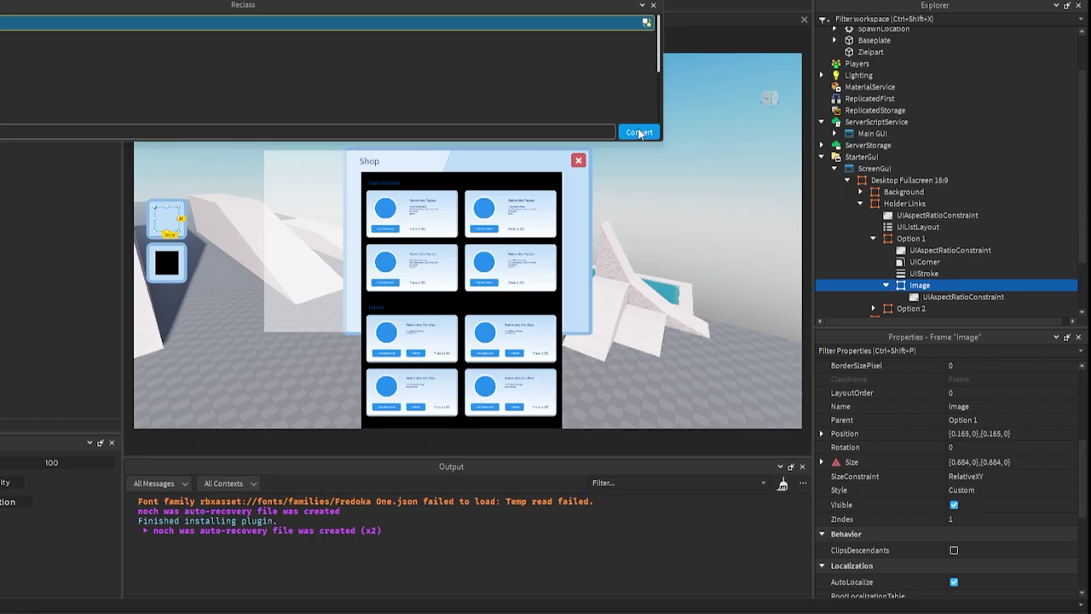
{"action": "left_click", "coordinate": [639, 133]}
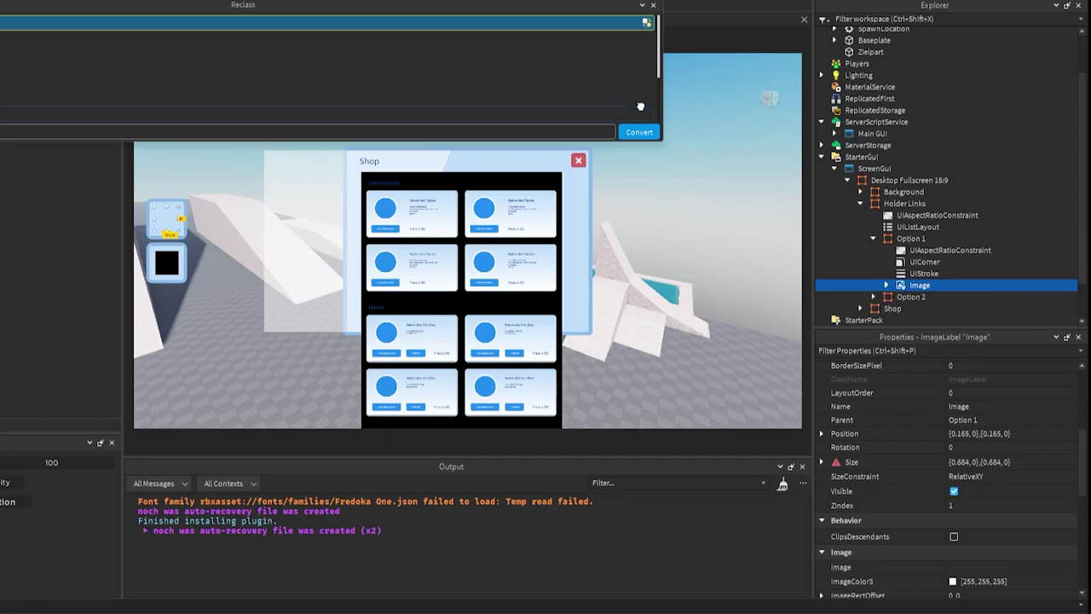
{"action": "left_click", "coordinate": [653, 5]}
{"action": "scroll", "coordinate": [930, 515], "scroll_direction": "down", "scroll_amount": 3}
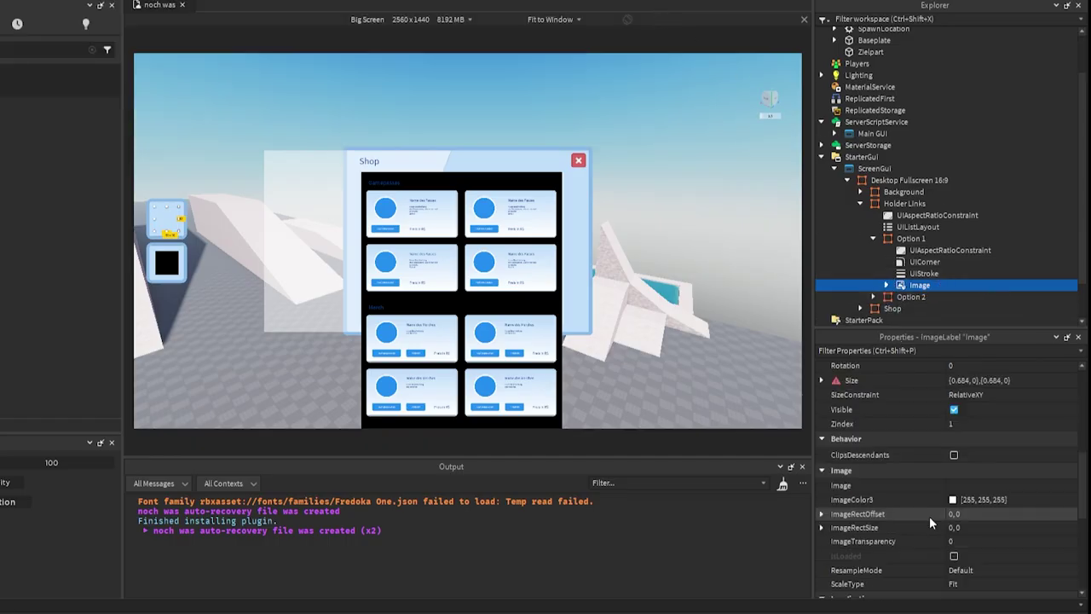
{"action": "left_click", "coordinate": [976, 487]}
{"action": "key", "text": "ctrl+v"}
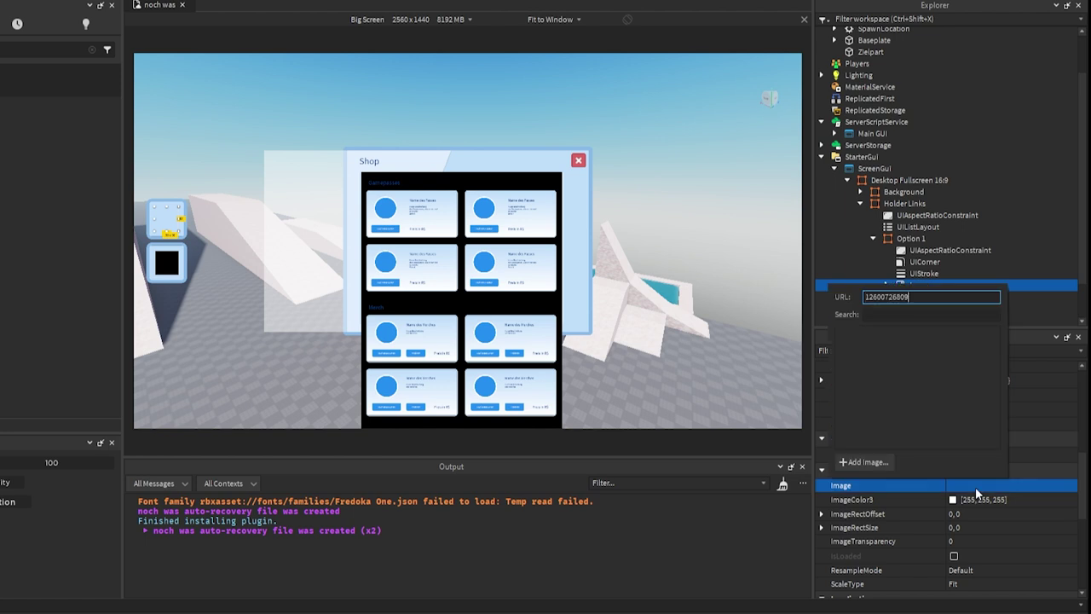
{"action": "key", "text": "Return"}
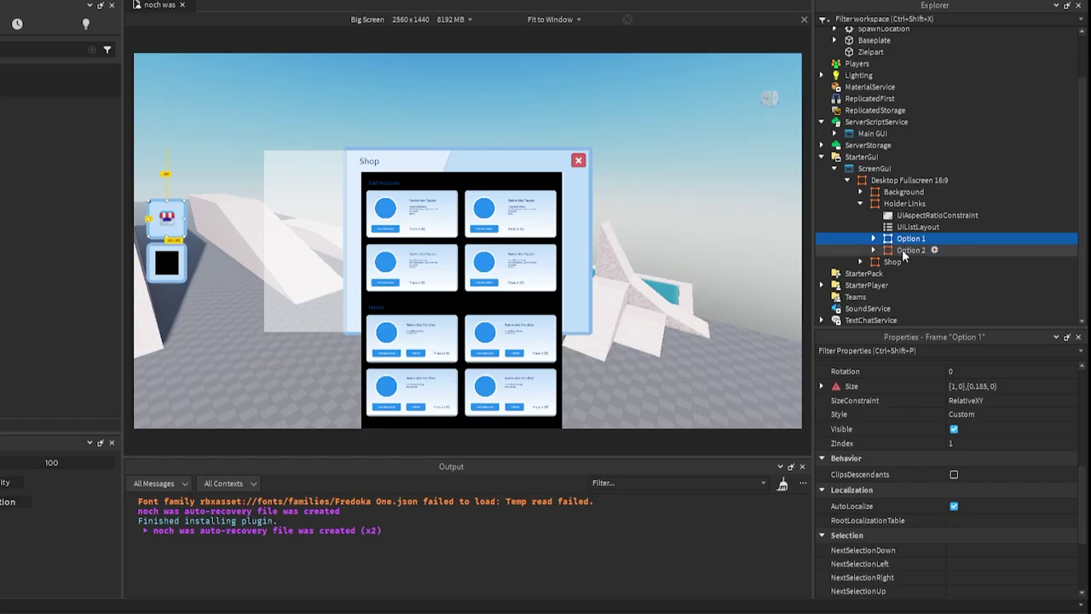
Step: Undo the Option 2 button and duplicate Option 1 as a second button
{"action": "left_click", "coordinate": [904, 252]}
{"action": "key", "text": "ctrl+z"}
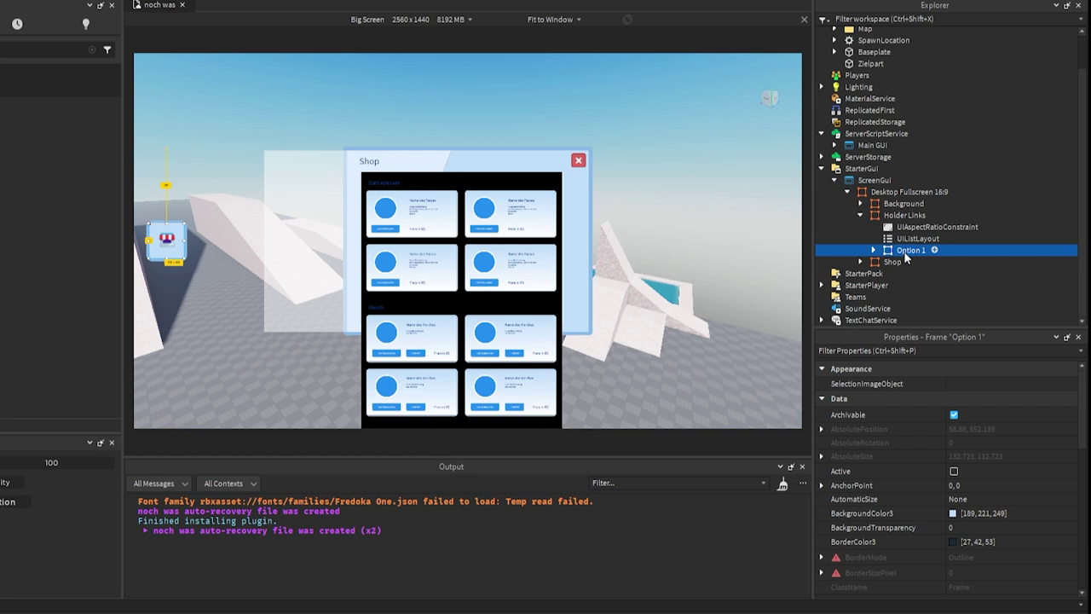
{"action": "key", "text": "ctrl+d"}
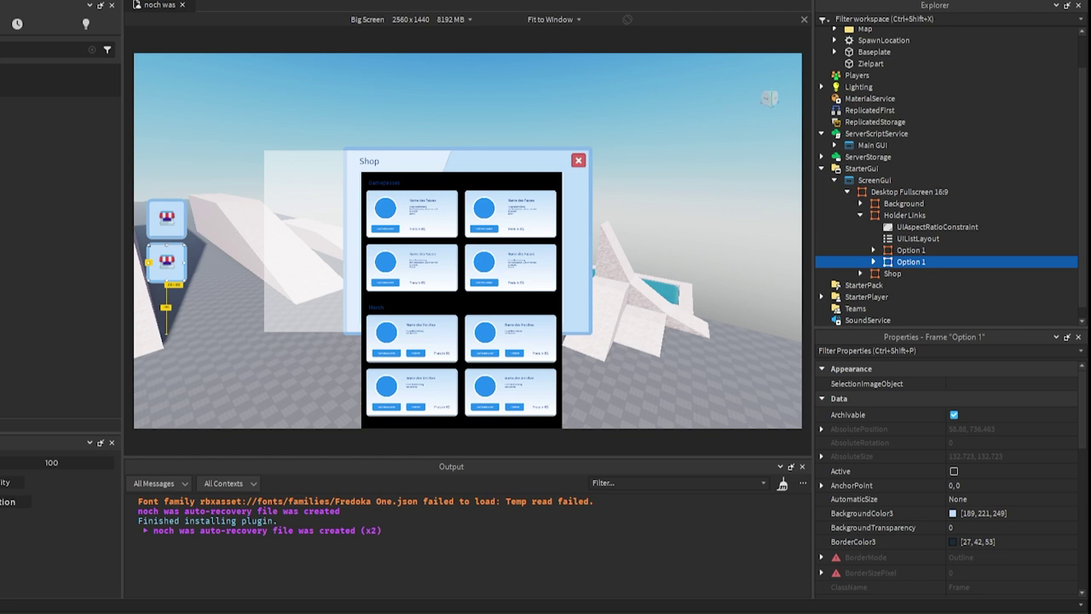
Step: Search the library images for 'Settings icon'
{"action": "left_click", "coordinate": [95, 54]}
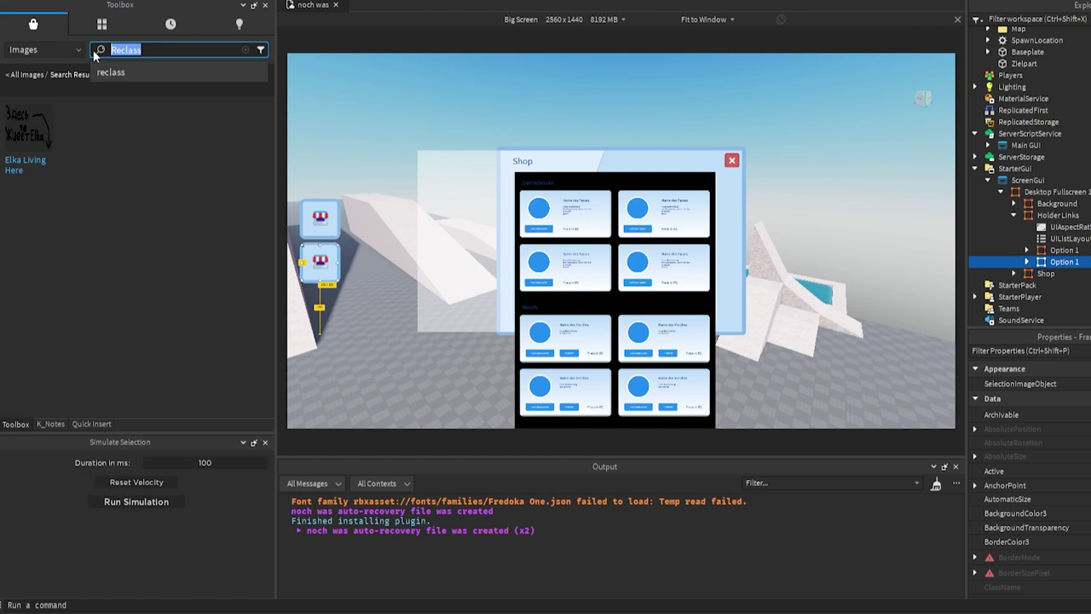
{"action": "type", "text": "Settings icon"}
{"action": "key", "text": "Return"}
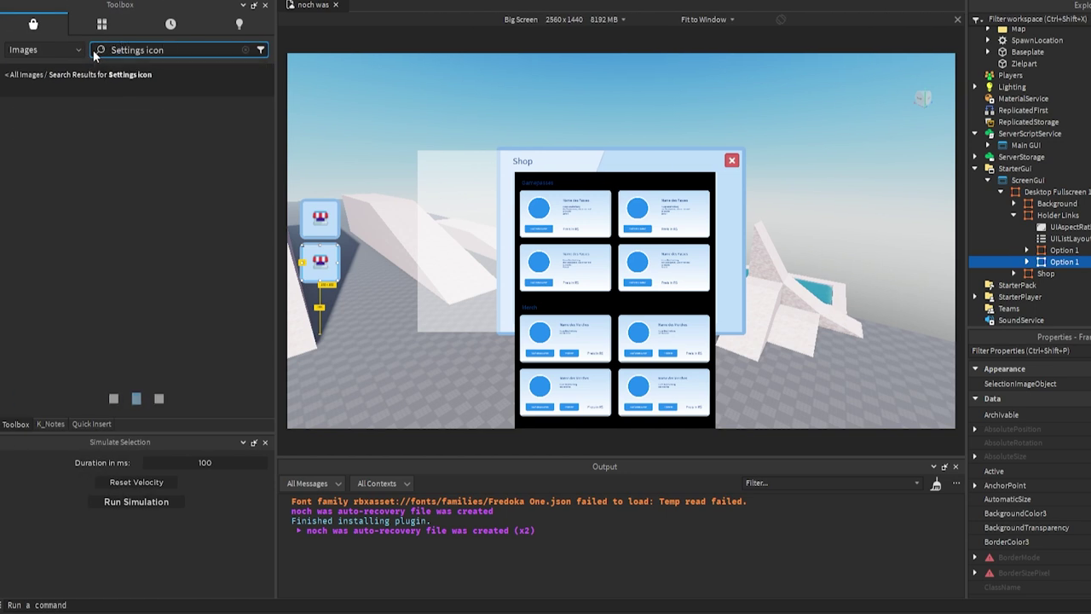
{"action": "scroll", "coordinate": [32, 292], "scroll_direction": "down", "scroll_amount": 2}
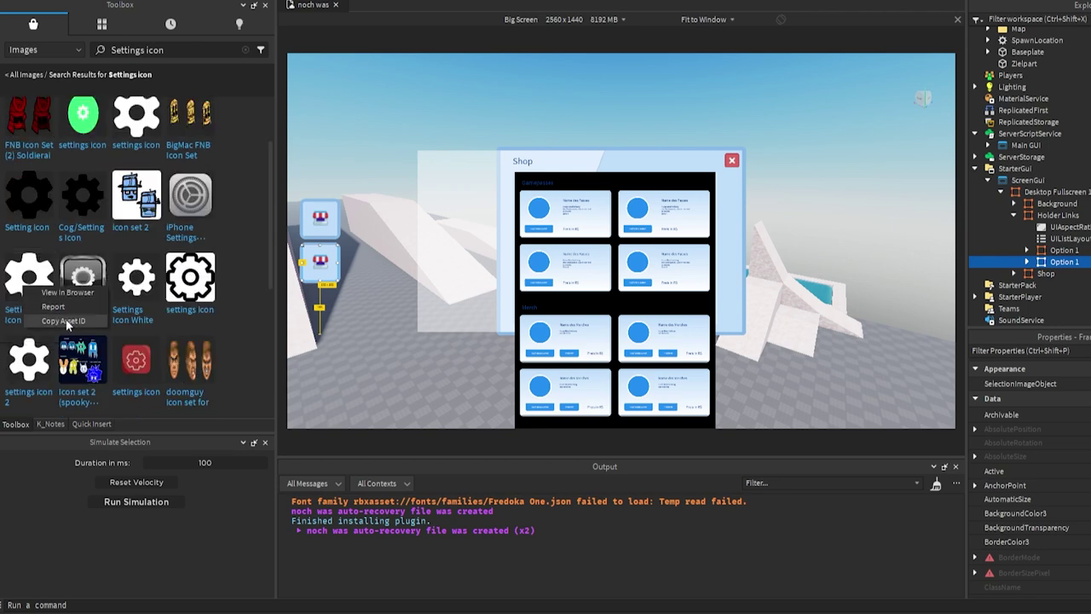
{"action": "left_click", "coordinate": [873, 262]}
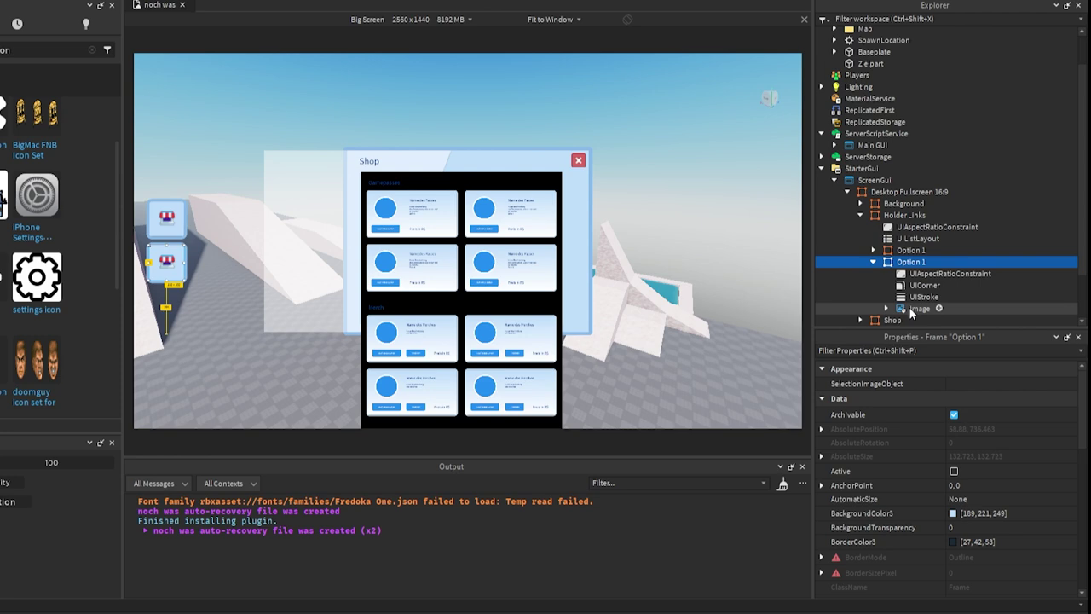
{"action": "left_click", "coordinate": [912, 309]}
{"action": "scroll", "coordinate": [887, 440], "scroll_direction": "down", "scroll_amount": 4}
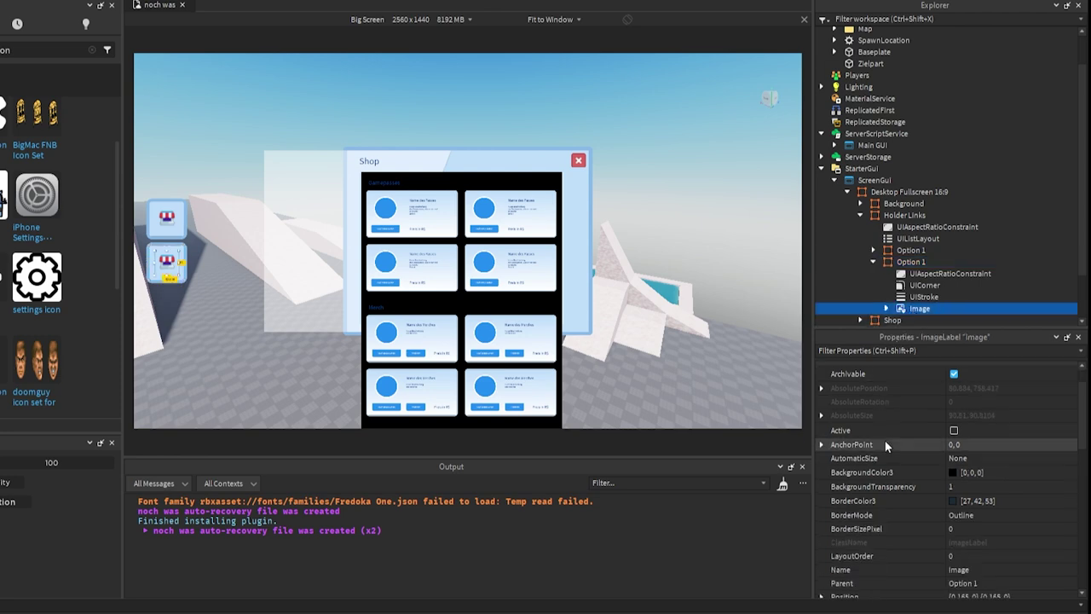
{"action": "scroll", "coordinate": [887, 439], "scroll_direction": "down", "scroll_amount": 3}
{"action": "left_click", "coordinate": [995, 485]}
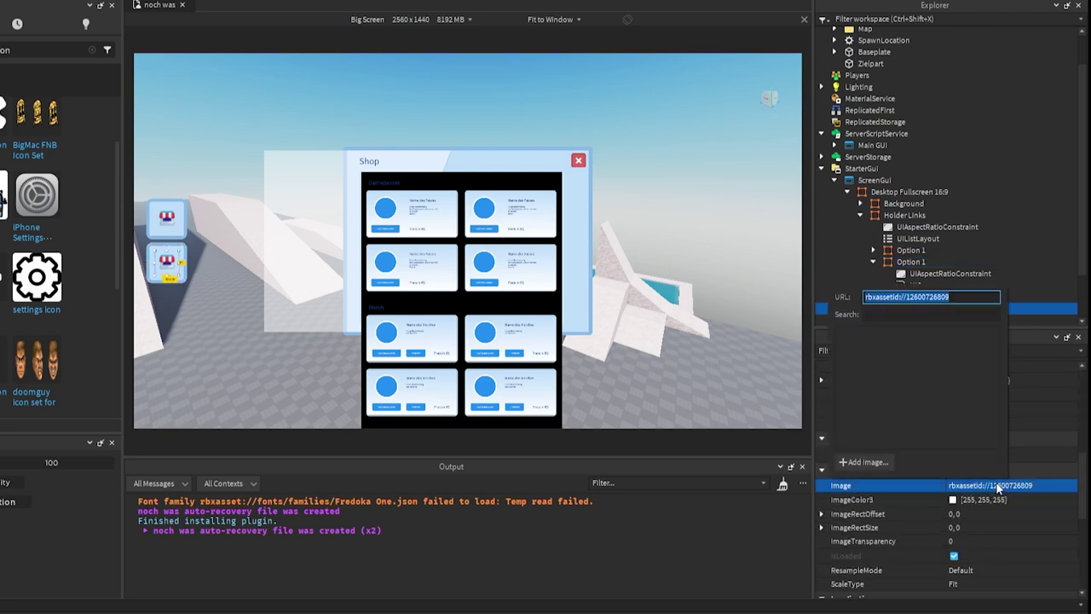
{"action": "key", "text": "ctrl+v"}
{"action": "key", "text": "Return"}
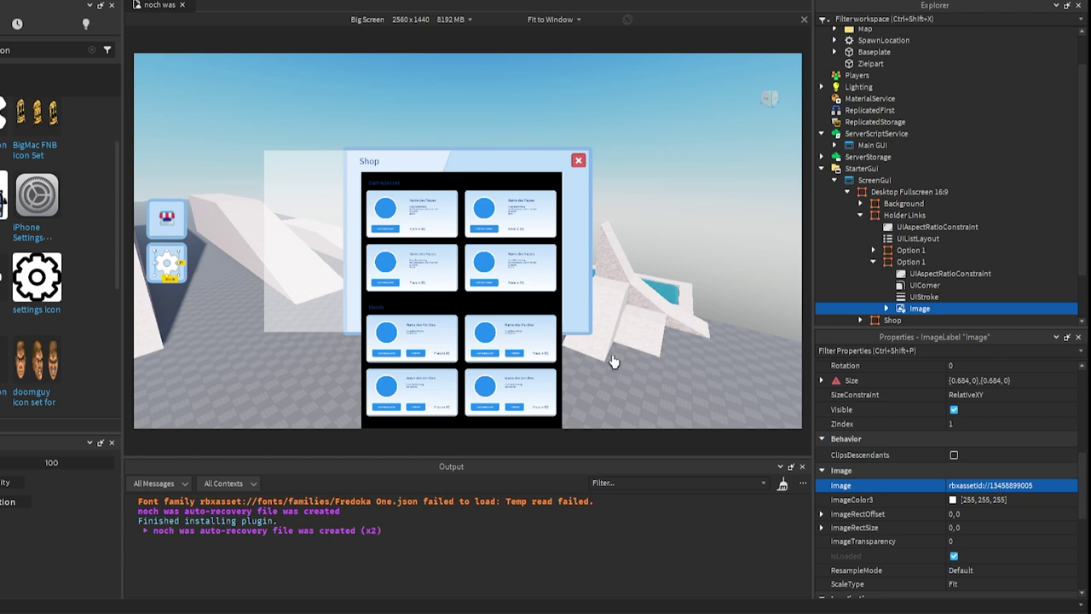
{"action": "left_click", "coordinate": [873, 262]}
{"action": "left_click", "coordinate": [909, 251]}
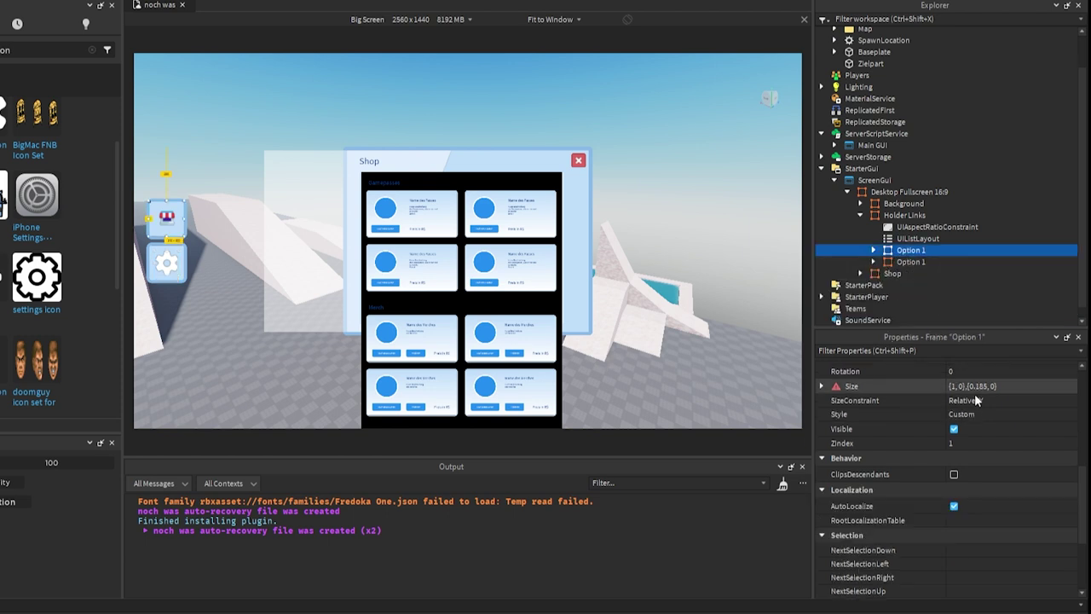
Step: Rename the two side-bar buttons Shop and Settings
{"action": "scroll", "coordinate": [922, 424], "scroll_direction": "up", "scroll_amount": 5}
{"action": "left_click", "coordinate": [964, 490]}
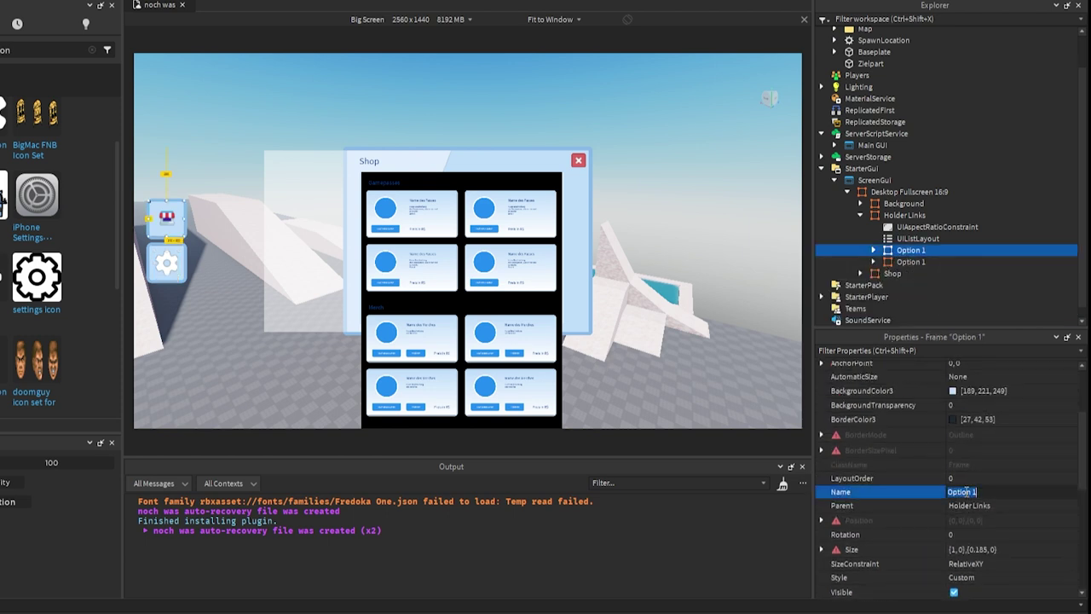
{"action": "type", "text": "Shop"}
{"action": "key", "text": "Return"}
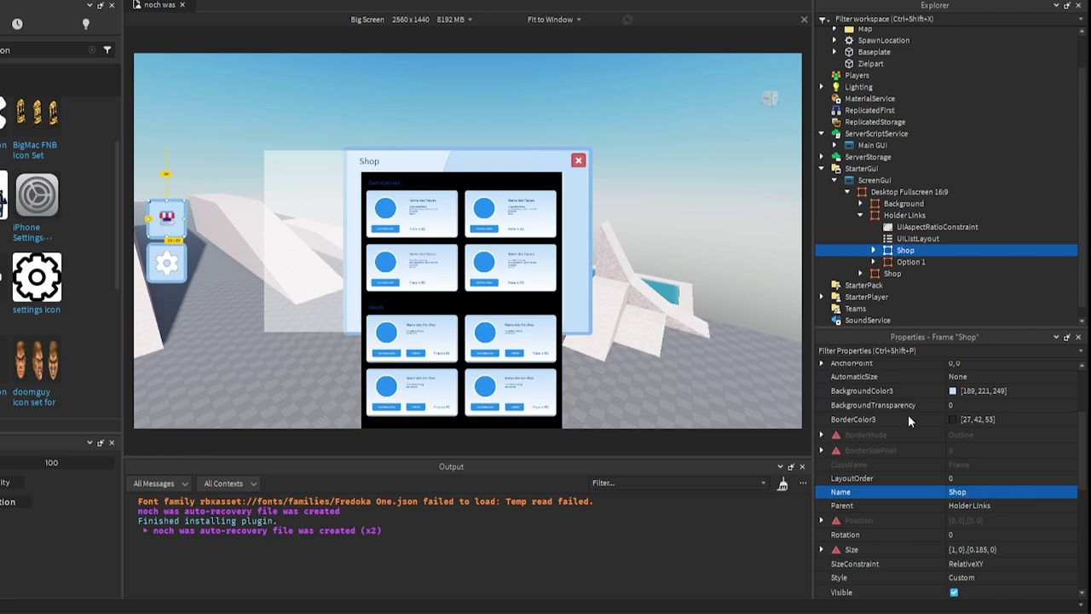
{"action": "left_click", "coordinate": [959, 490]}
{"action": "type", "text": "S"}
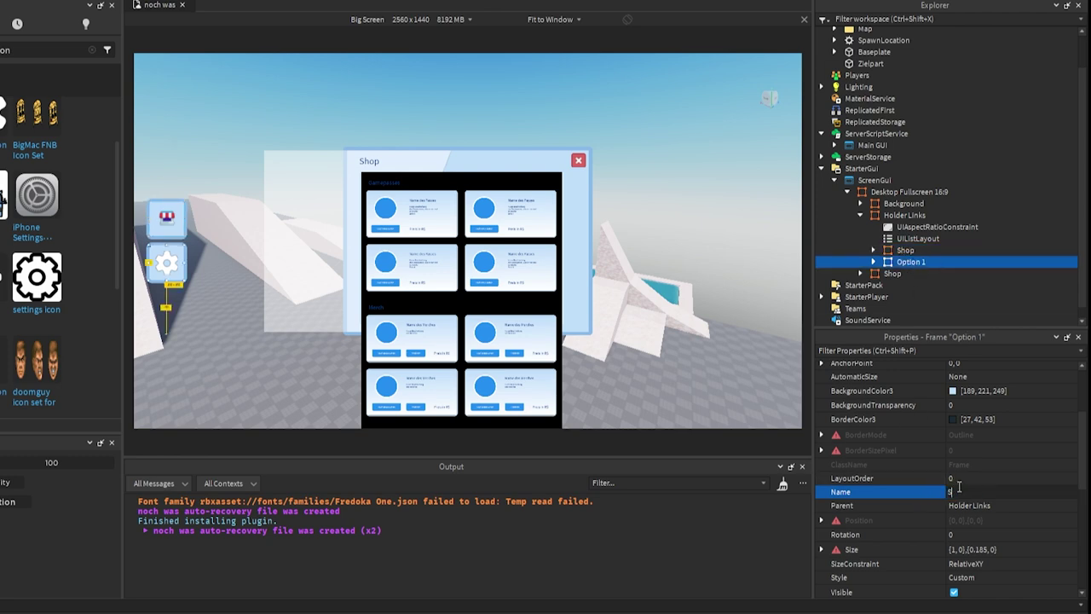
{"action": "type", "text": "gs"}
{"action": "key", "text": "Return"}
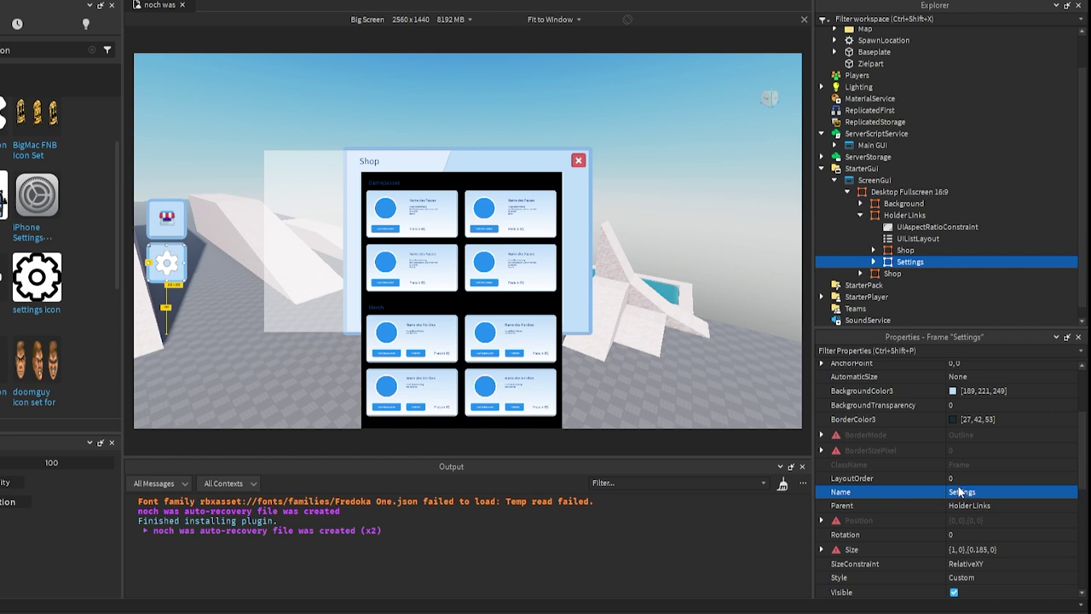
Step: Convert both Shop and Settings into ImageButtons with Reclass
{"action": "left_click", "coordinate": [905, 251], "text": "ctrl"}
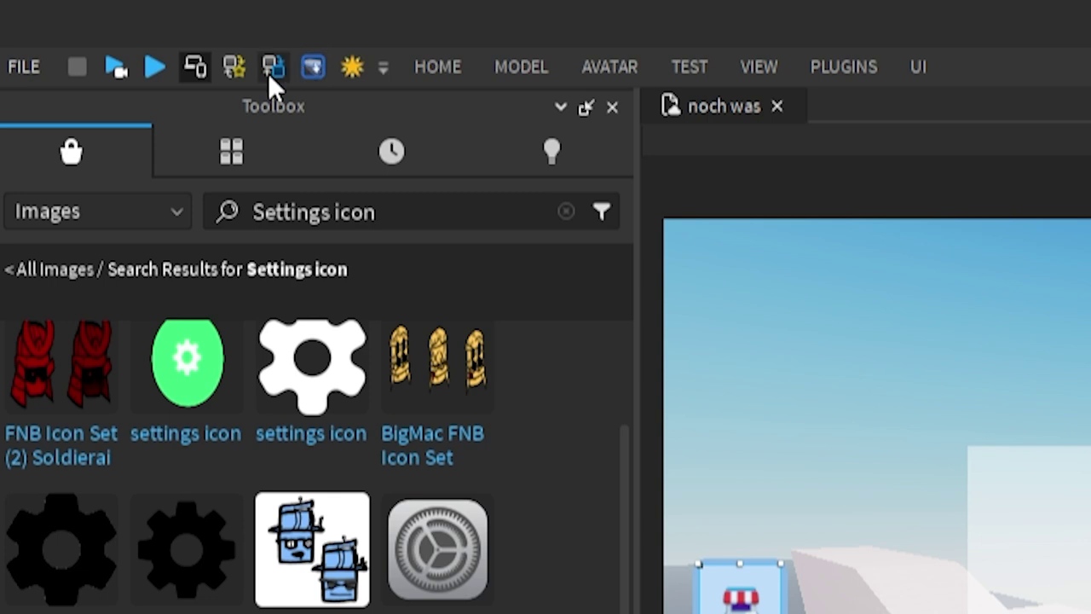
{"action": "left_click", "coordinate": [268, 71]}
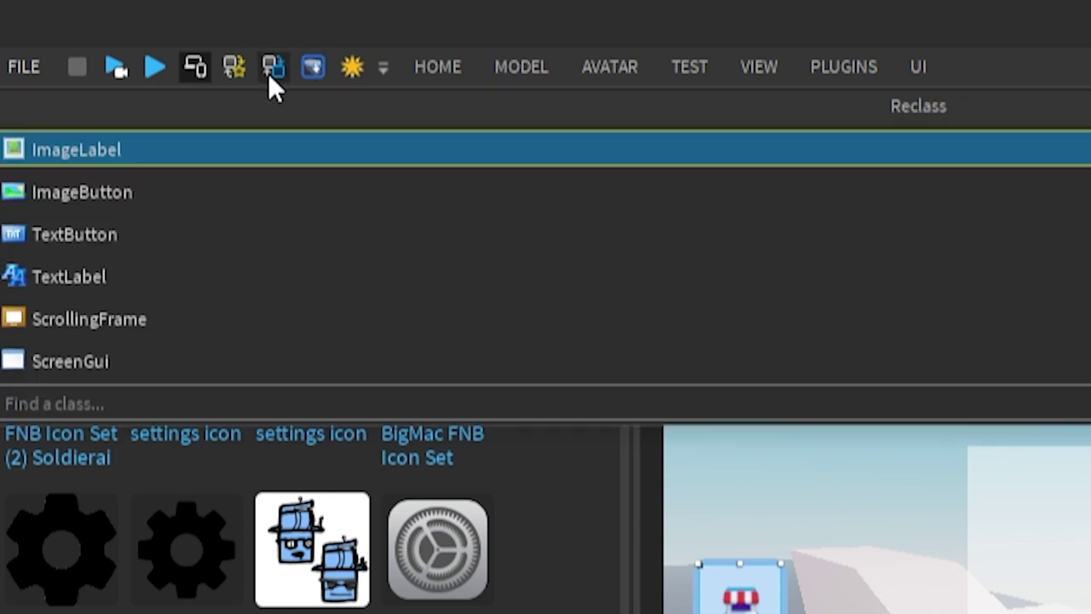
{"action": "left_click", "coordinate": [99, 189]}
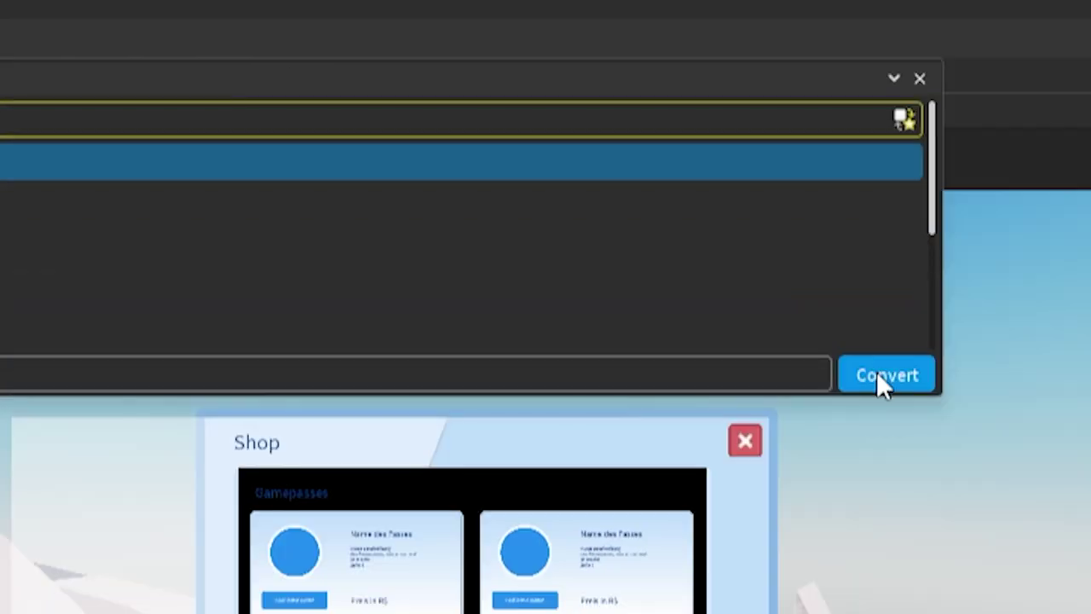
{"action": "left_click", "coordinate": [877, 371]}
{"action": "left_click", "coordinate": [653, 6]}
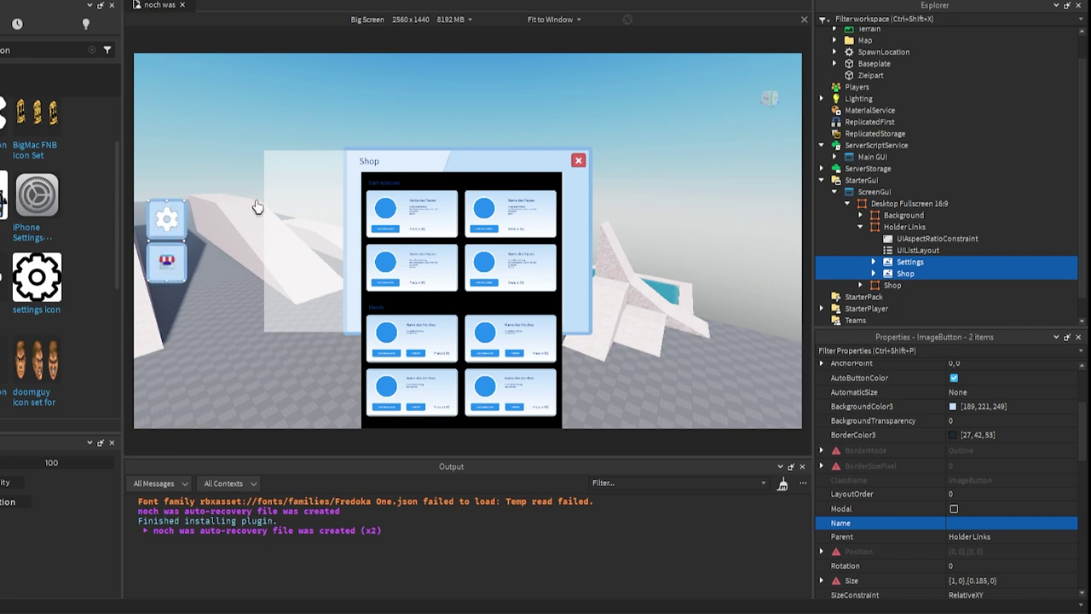
{"action": "left_click", "coordinate": [162, 220]}
Step: Turn on ClipsDescendants for the Shop's Background Element
{"action": "left_click", "coordinate": [893, 264]}
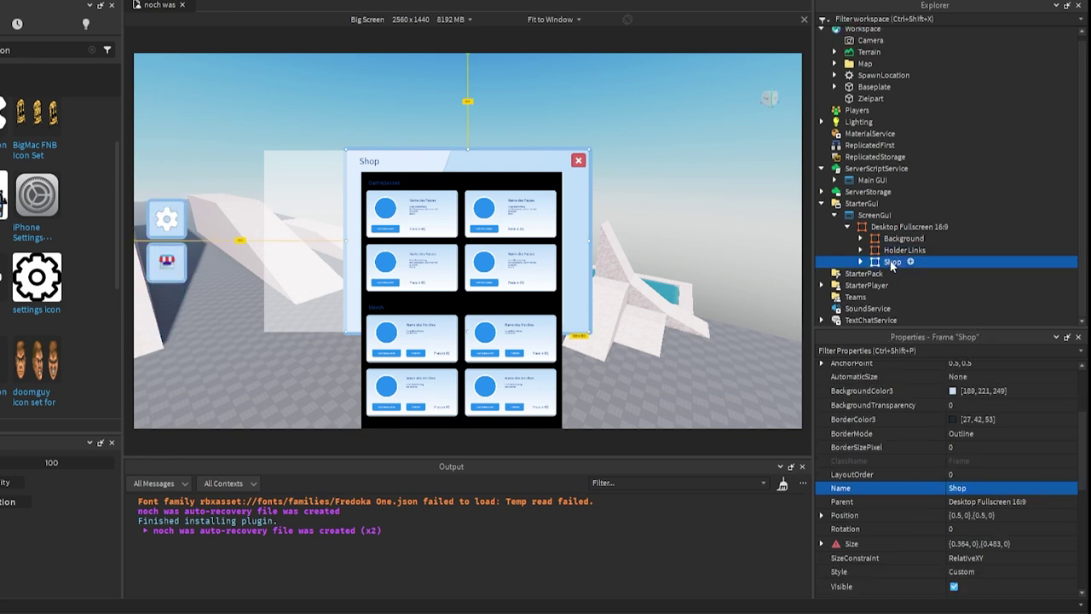
{"action": "left_click", "coordinate": [861, 262]}
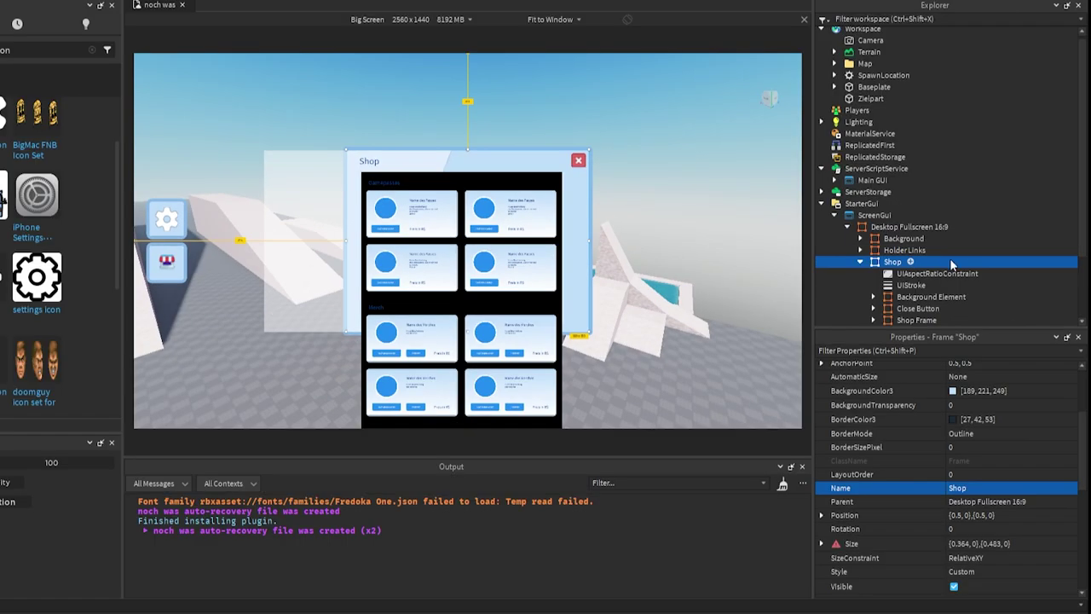
{"action": "scroll", "coordinate": [946, 253], "scroll_direction": "down", "scroll_amount": 2}
{"action": "left_click", "coordinate": [928, 231]}
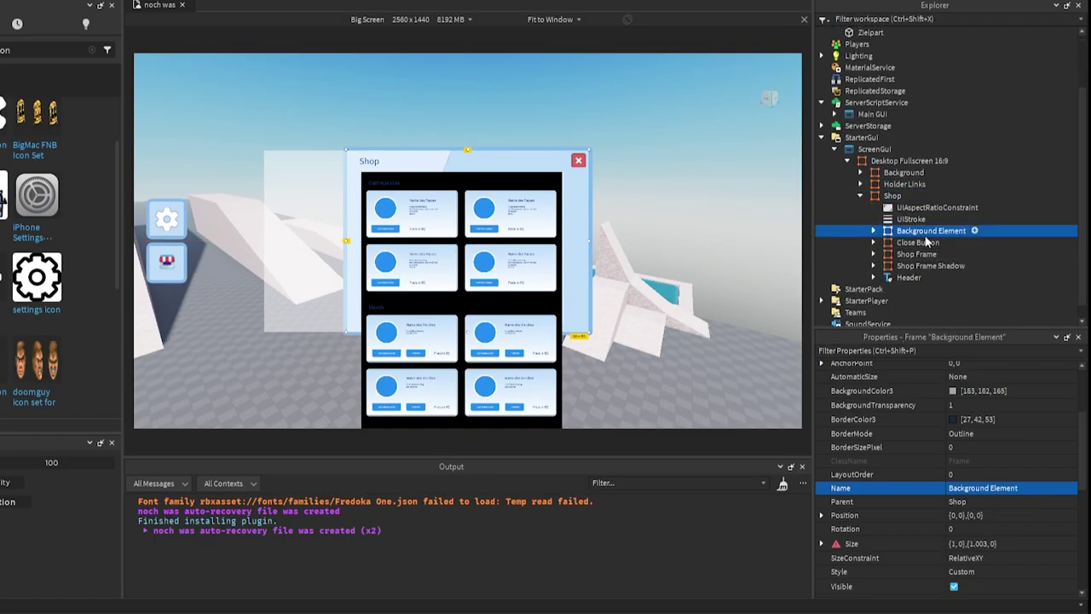
{"action": "scroll", "coordinate": [909, 422], "scroll_direction": "down", "scroll_amount": 5}
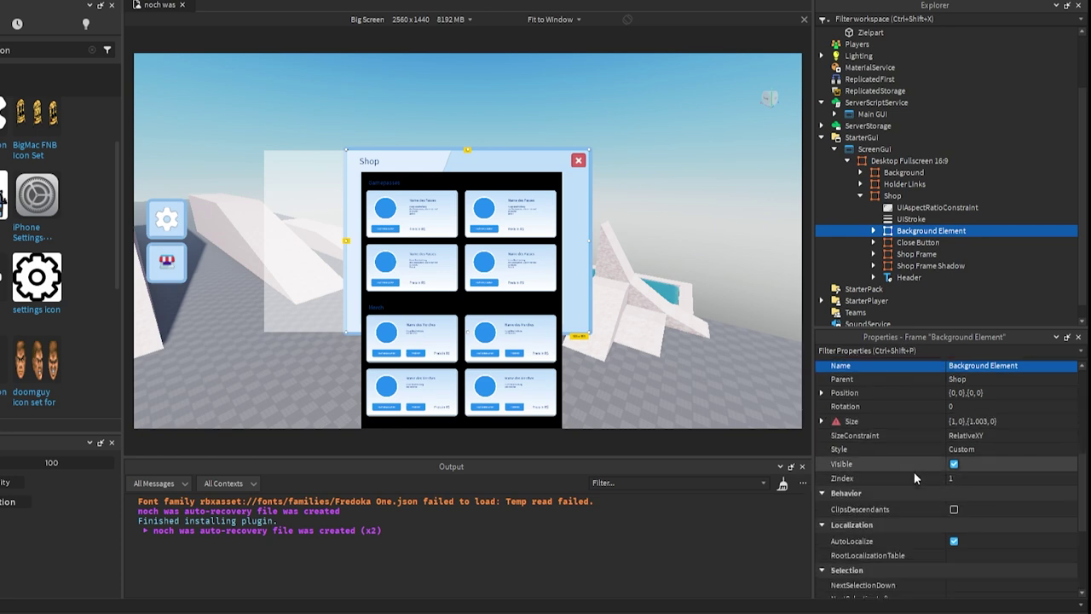
{"action": "left_click", "coordinate": [955, 510]}
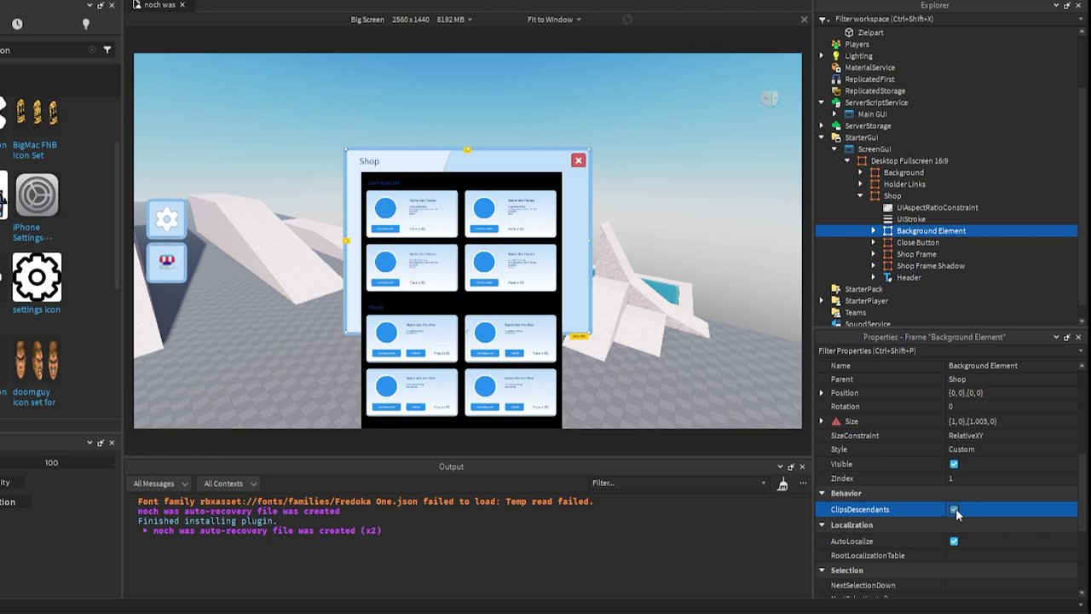
Step: Start adding a new image file to the inner Background Element ImageLabel
{"action": "left_click", "coordinate": [873, 231]}
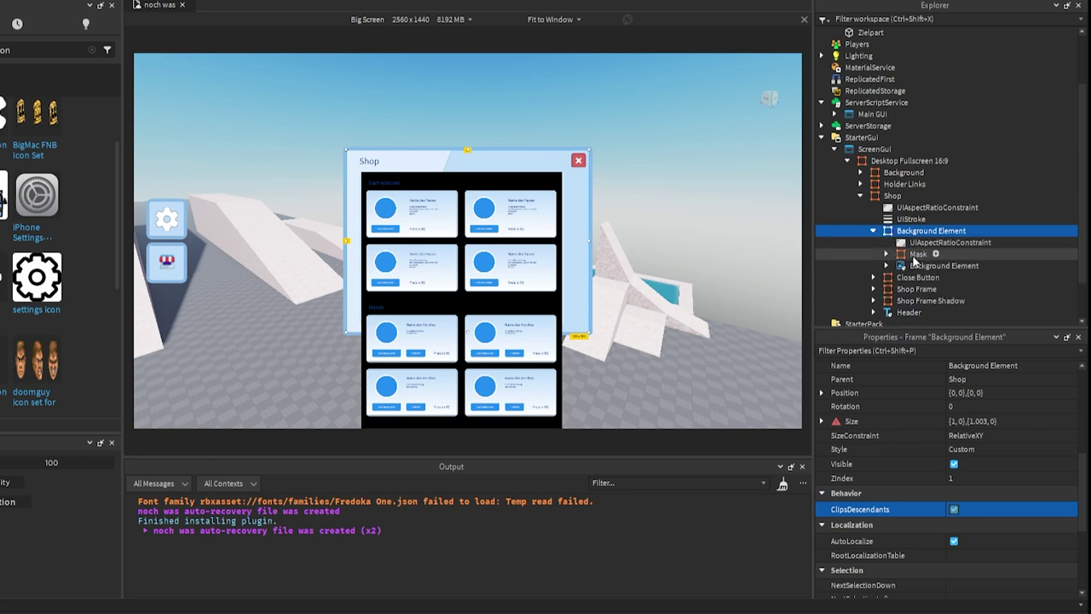
{"action": "left_click", "coordinate": [918, 266]}
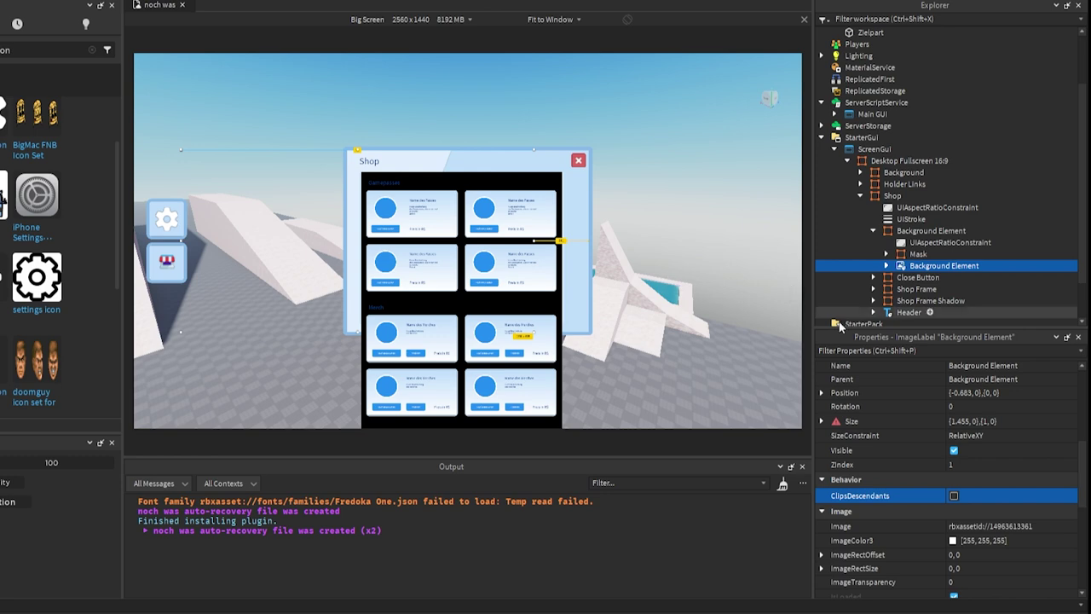
{"action": "left_click", "coordinate": [983, 530]}
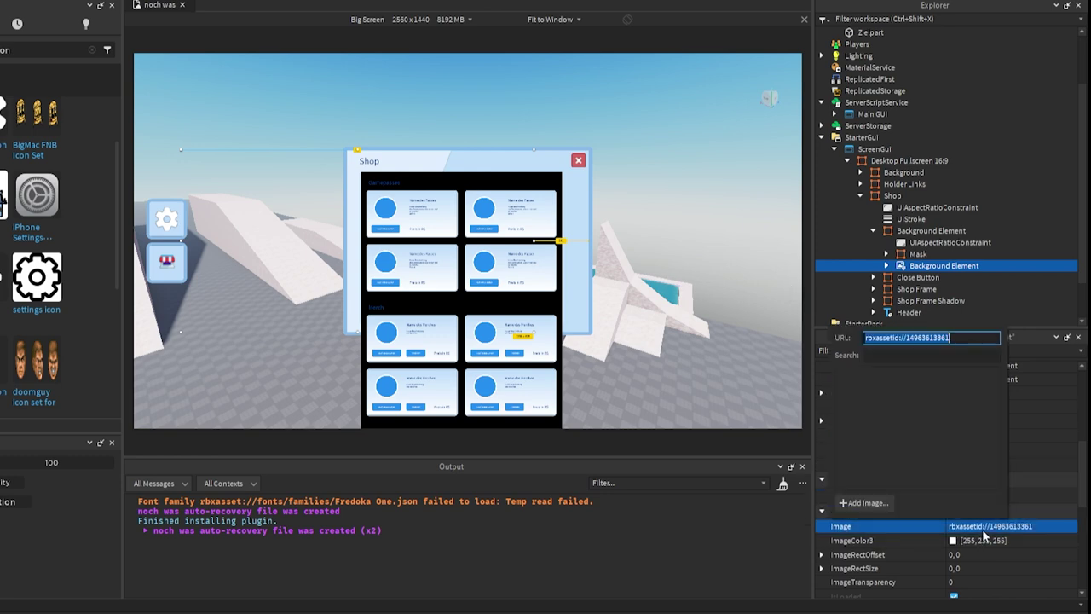
{"action": "left_click", "coordinate": [867, 503]}
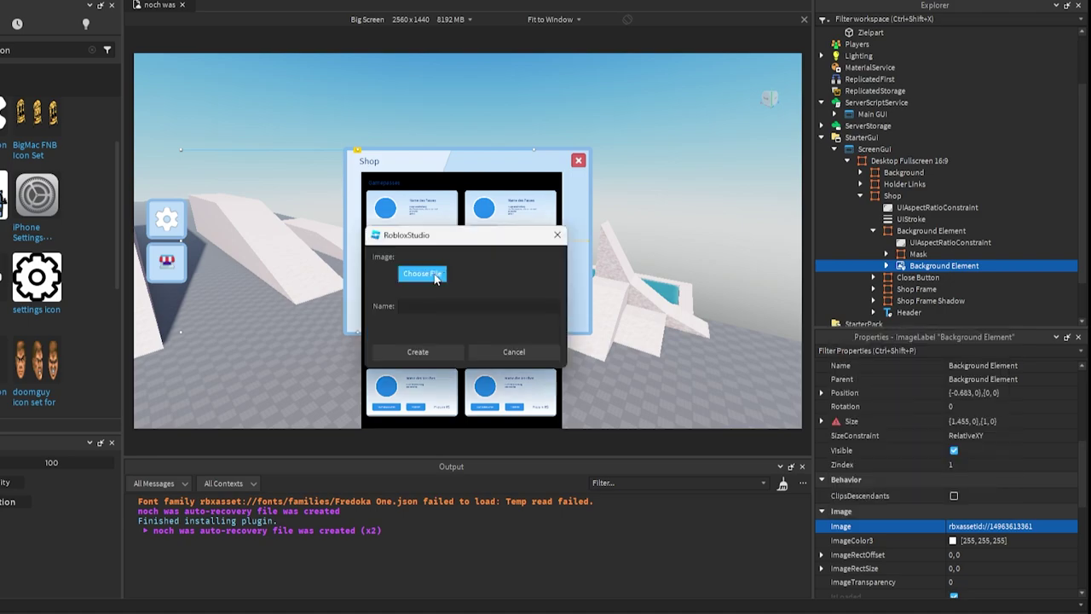
Step: Browse to image-Background Element(0).png in the images folder, then cancel the upload without using it
{"action": "left_click", "coordinate": [436, 274]}
{"action": "double_click", "coordinate": [173, 243]}
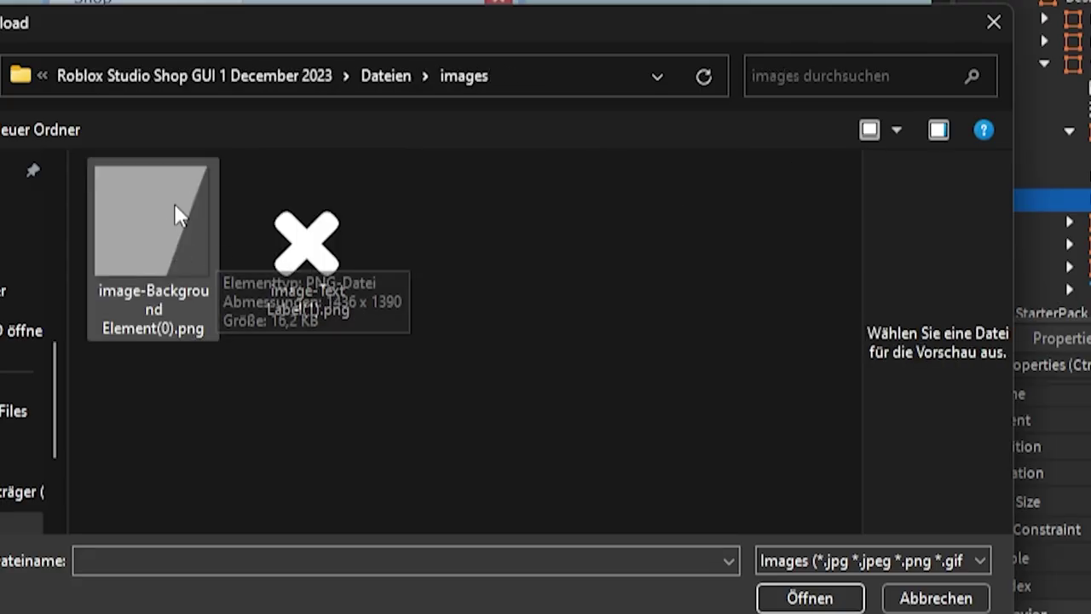
{"action": "left_click", "coordinate": [153, 217]}
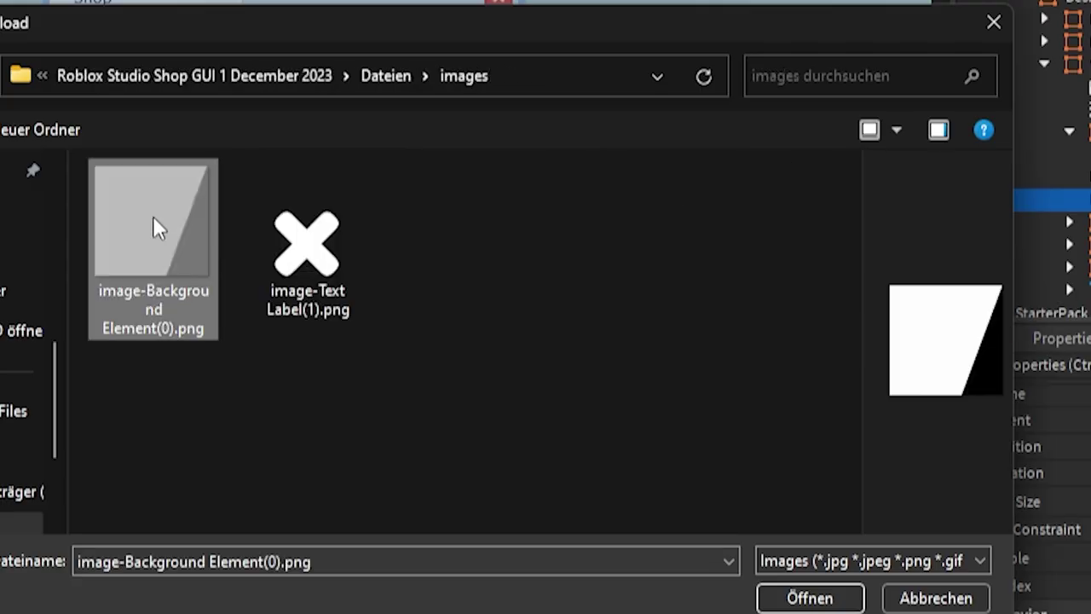
{"action": "left_click", "coordinate": [933, 598]}
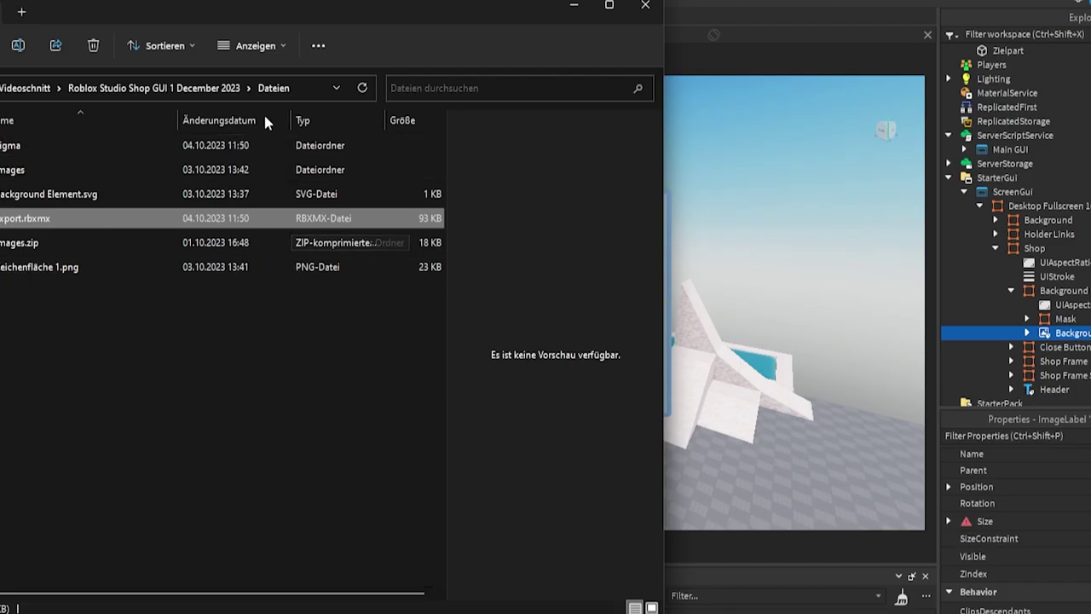
Step: Inspect images.zip's options without extracting, then open the images folder in Dateien
{"action": "left_click", "coordinate": [64, 247]}
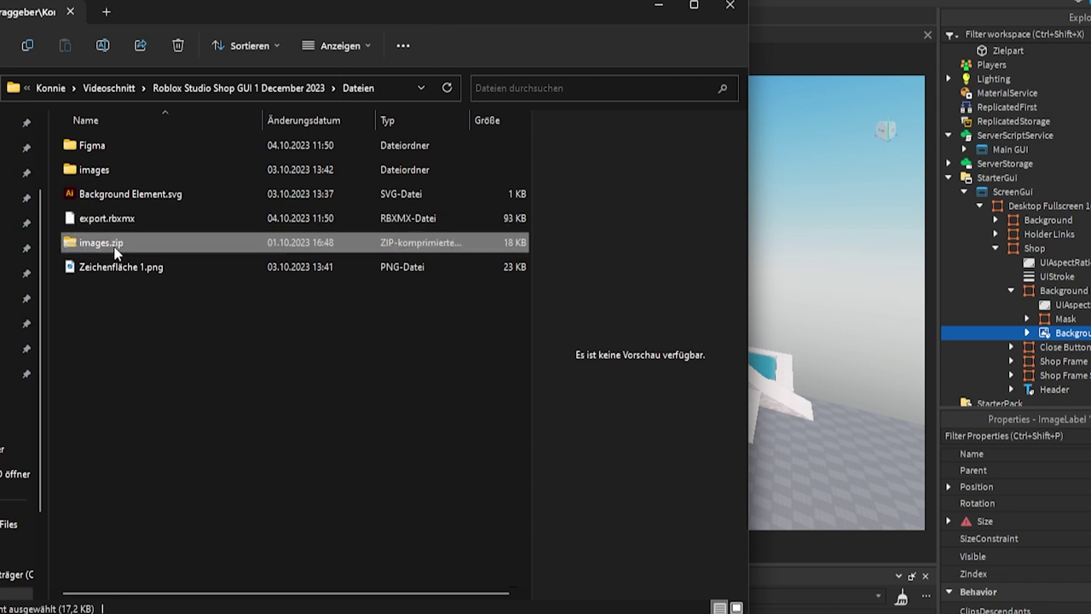
{"action": "right_click", "coordinate": [116, 249]}
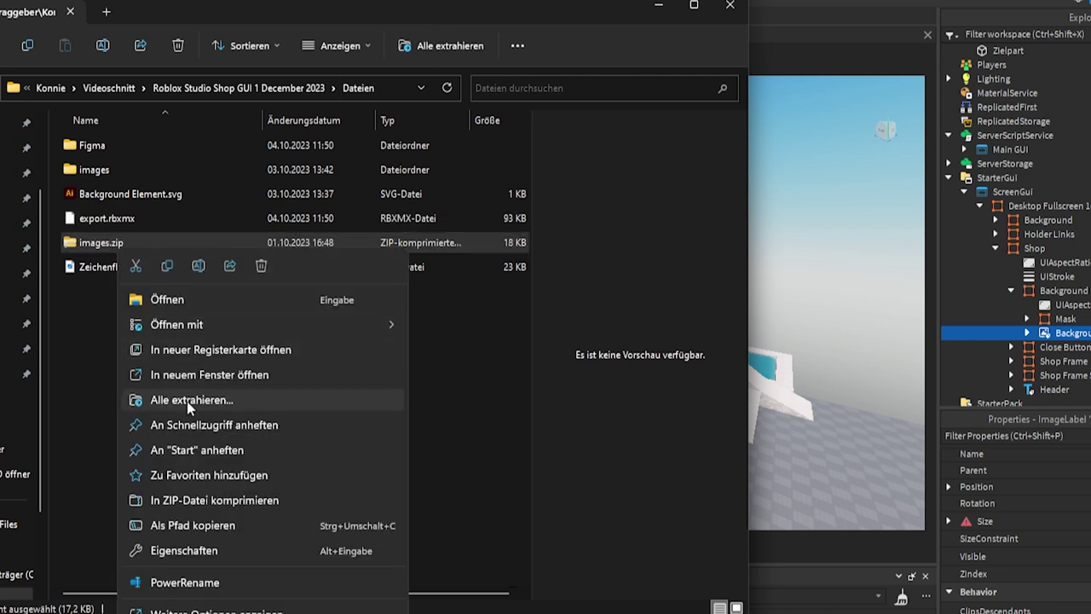
{"action": "left_click", "coordinate": [64, 309]}
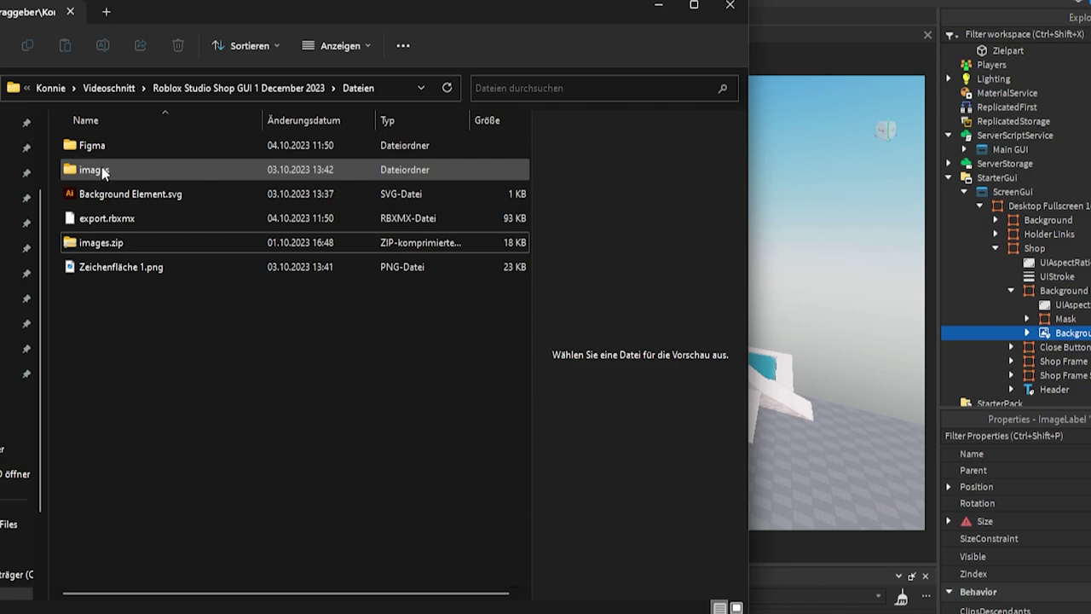
{"action": "double_click", "coordinate": [102, 170]}
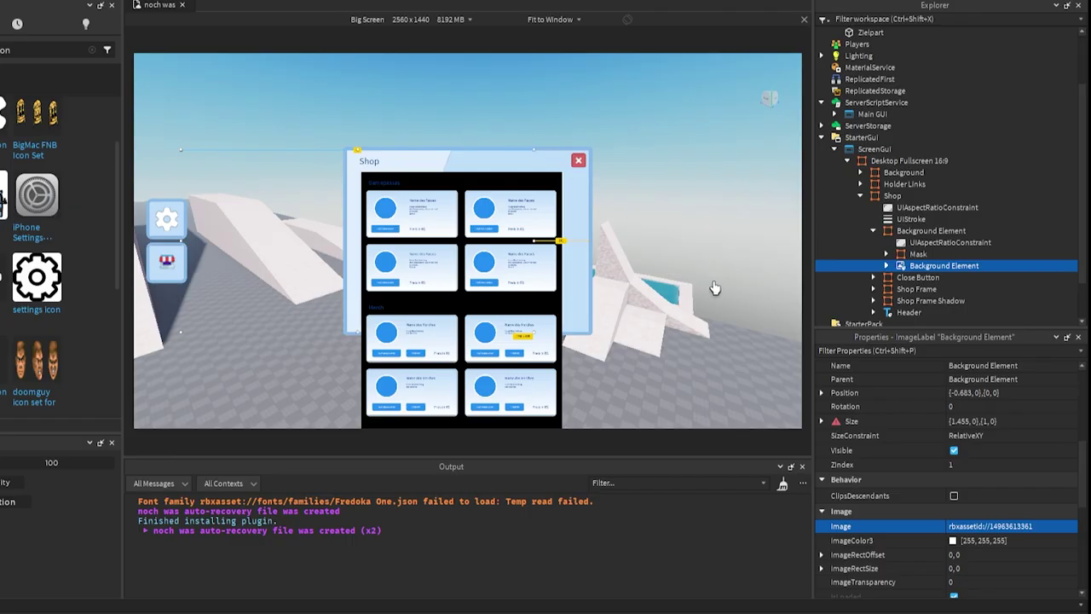
Step: Swap the Background Element's image for the new asset, shift it right, and delete its Mask frame
{"action": "scroll", "coordinate": [1015, 494], "scroll_direction": "down", "scroll_amount": 1}
{"action": "left_click", "coordinate": [1015, 502]}
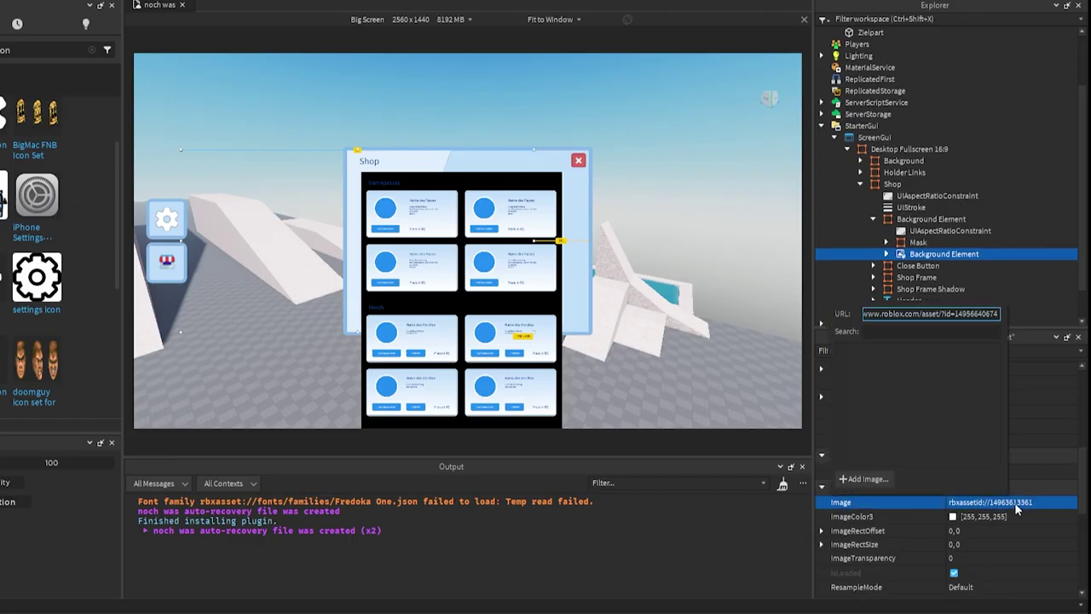
{"action": "key", "text": "Return"}
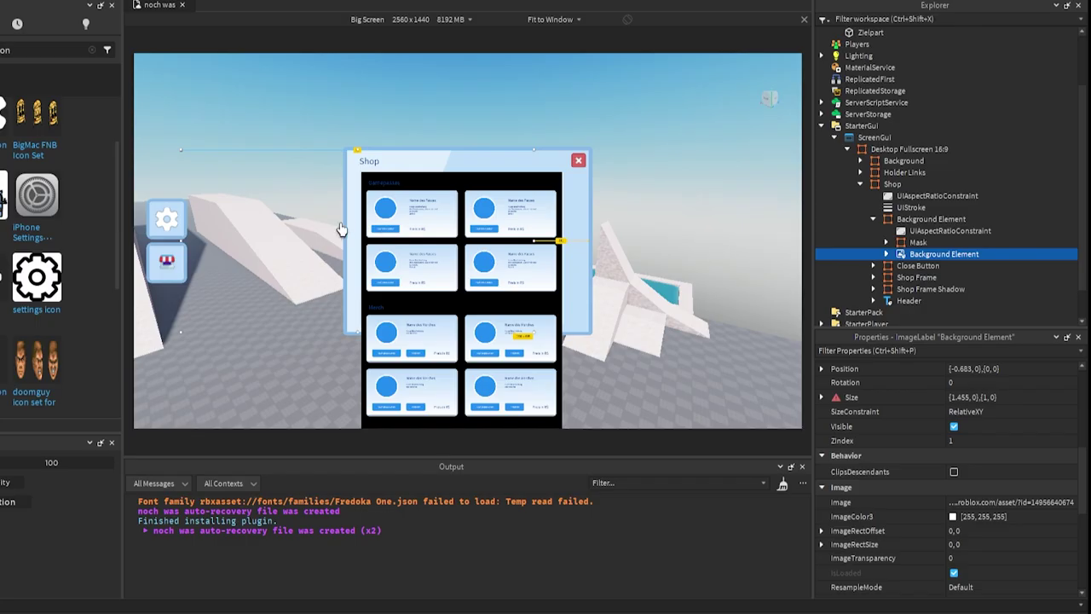
{"action": "left_click_drag", "start_coordinate": [356, 222], "coordinate": [426, 219]}
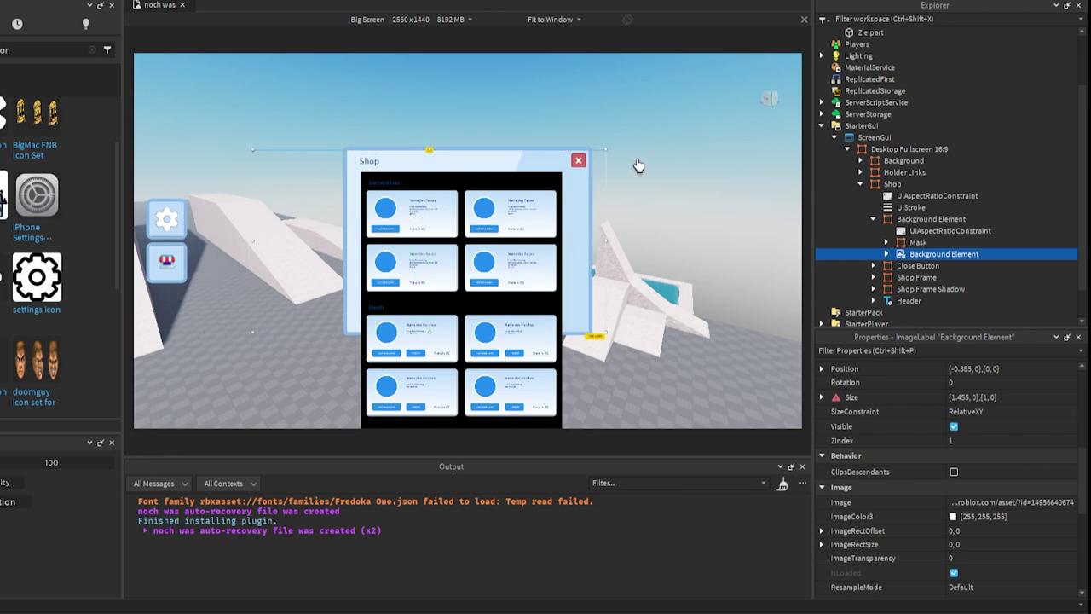
{"action": "left_click", "coordinate": [911, 243]}
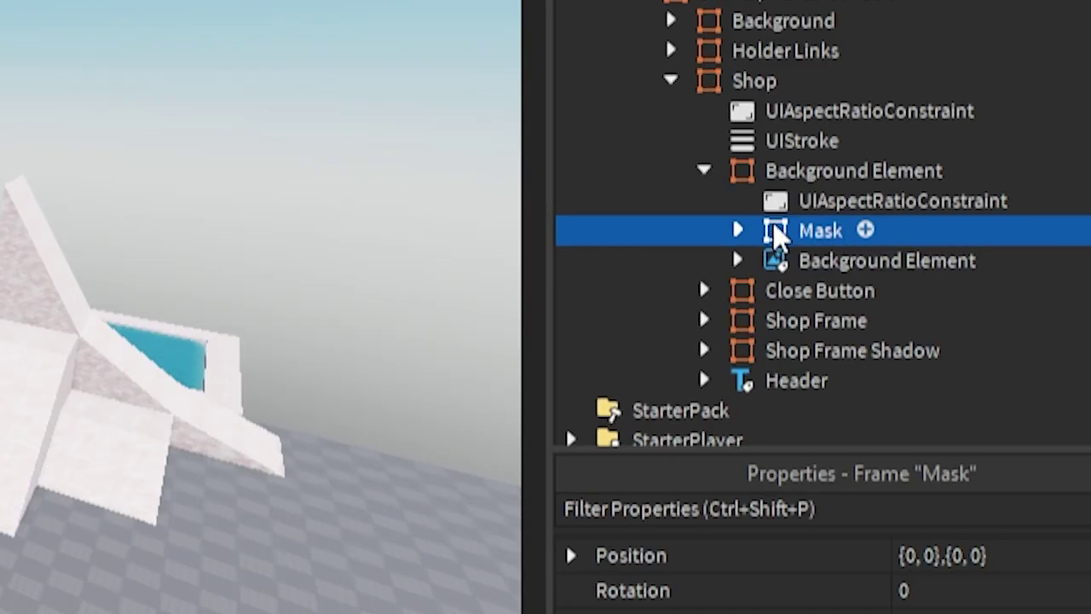
{"action": "key", "text": "Delete"}
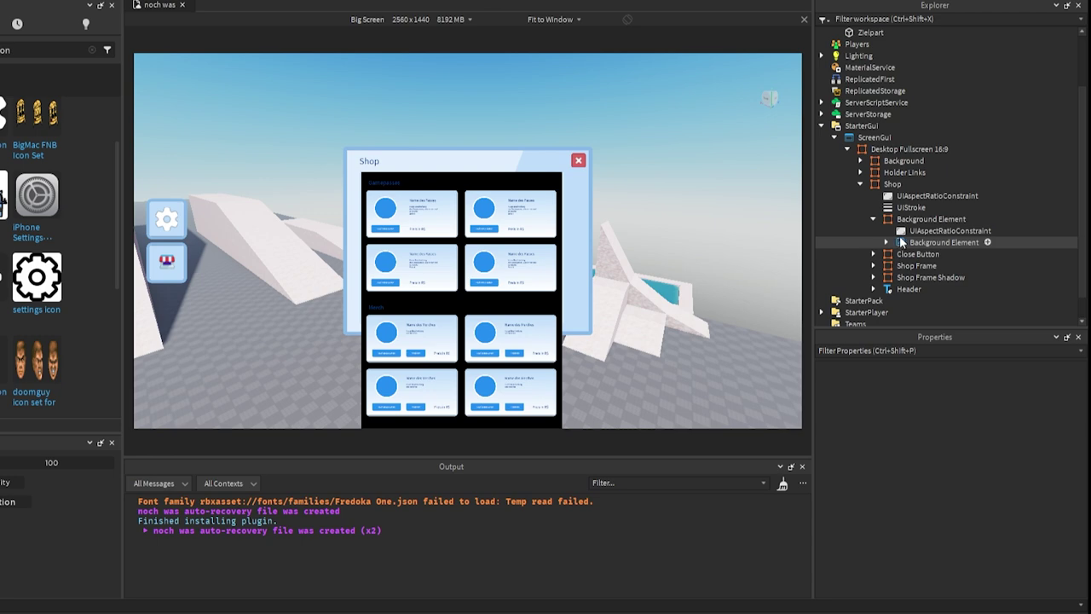
Step: Collapse Background Element and expand Shop Frame to show its UIAspectRatioConstraint, UICorner and Shop Scrolling Frame
{"action": "left_click", "coordinate": [913, 220]}
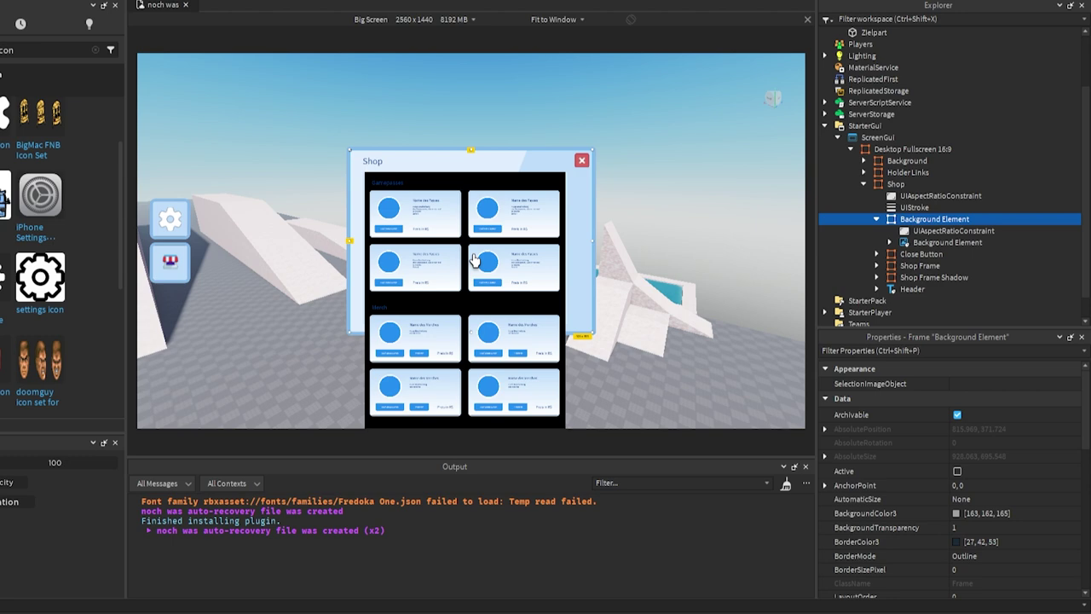
{"action": "left_click", "coordinate": [877, 220]}
{"action": "left_click", "coordinate": [877, 220]}
{"action": "left_click", "coordinate": [877, 219]}
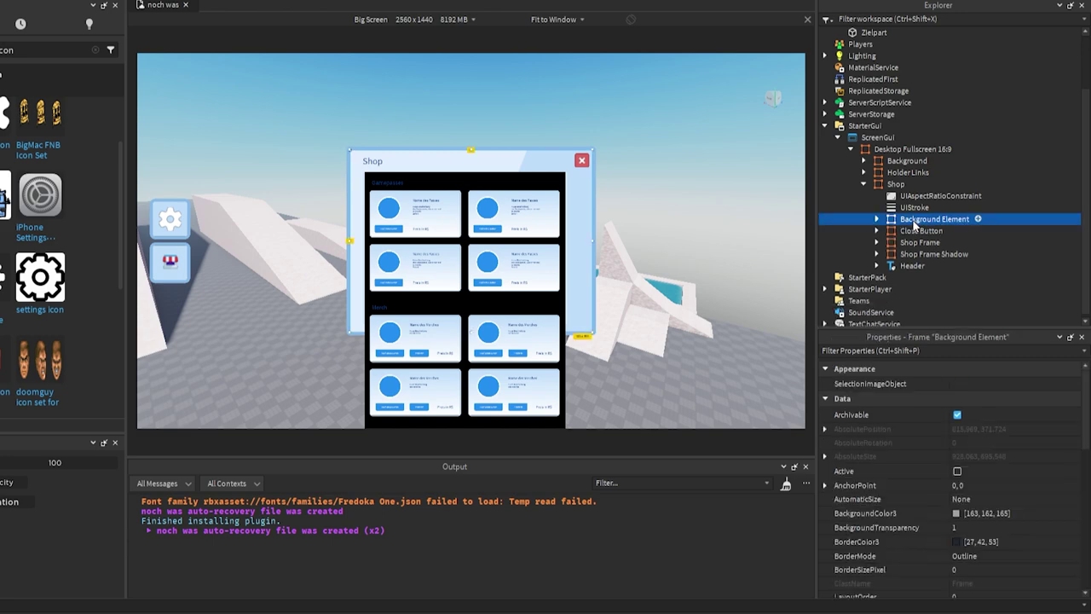
{"action": "left_click", "coordinate": [914, 242]}
{"action": "left_click", "coordinate": [877, 243]}
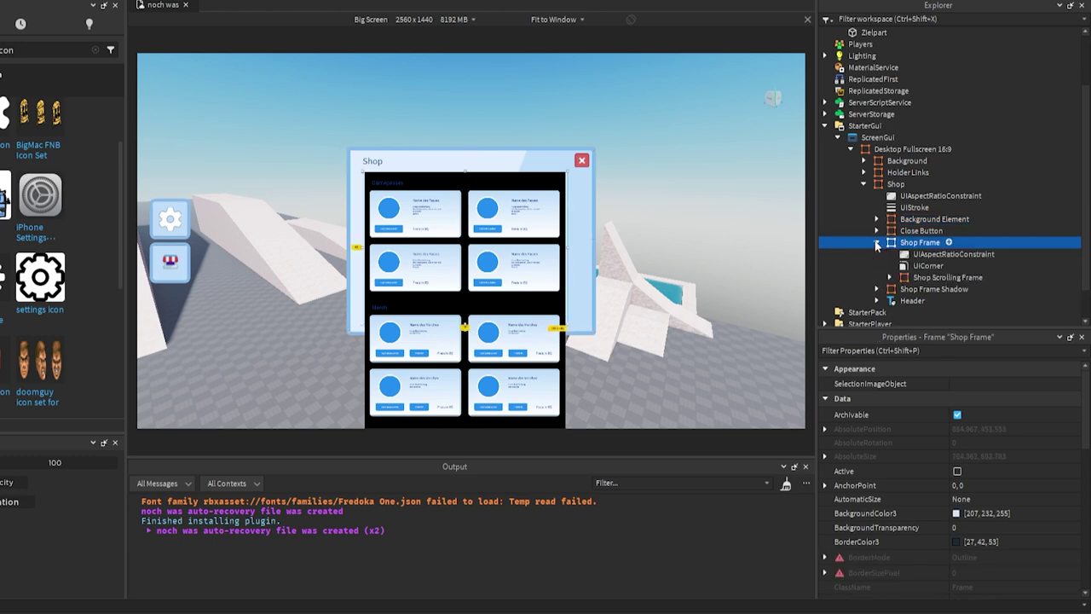
Step: Set the Shop Scrolling Frame's BackgroundTransparency to 1
{"action": "left_click", "coordinate": [920, 279]}
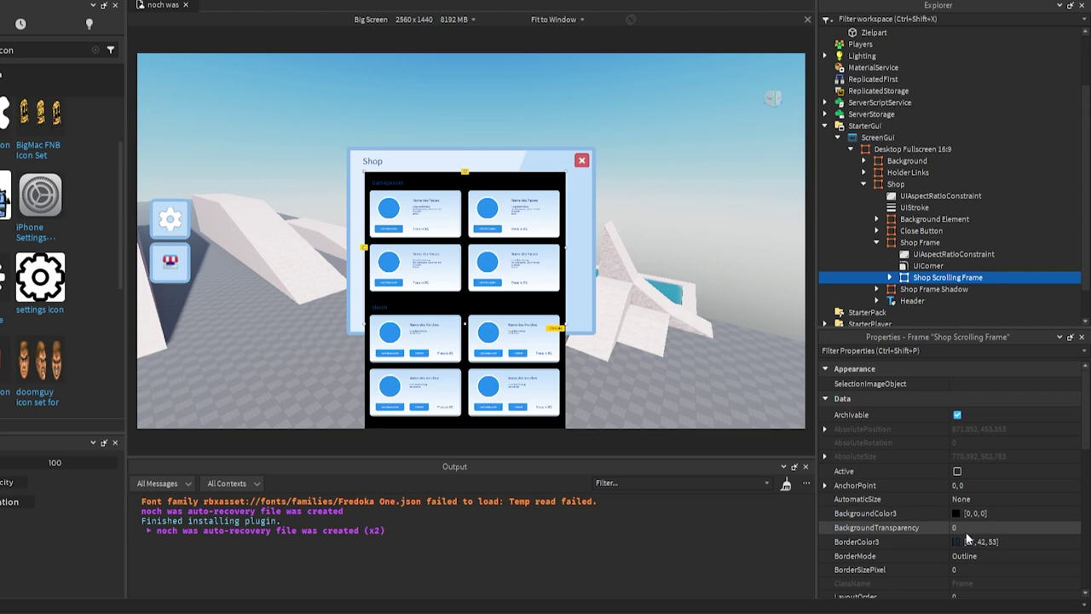
{"action": "left_click", "coordinate": [966, 530]}
{"action": "type", "text": "1"}
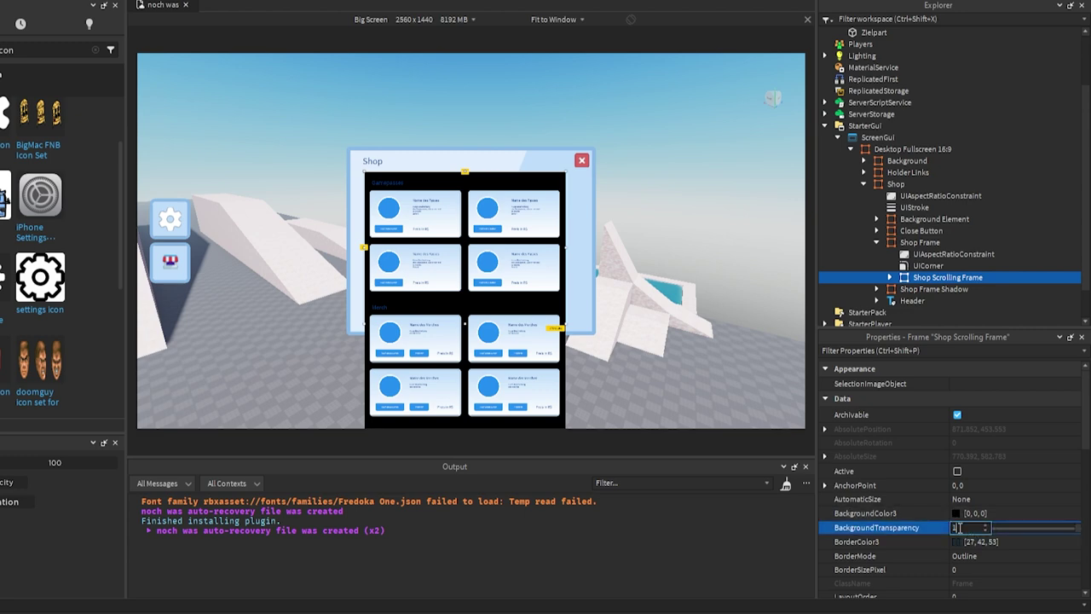
{"action": "key", "text": "Return"}
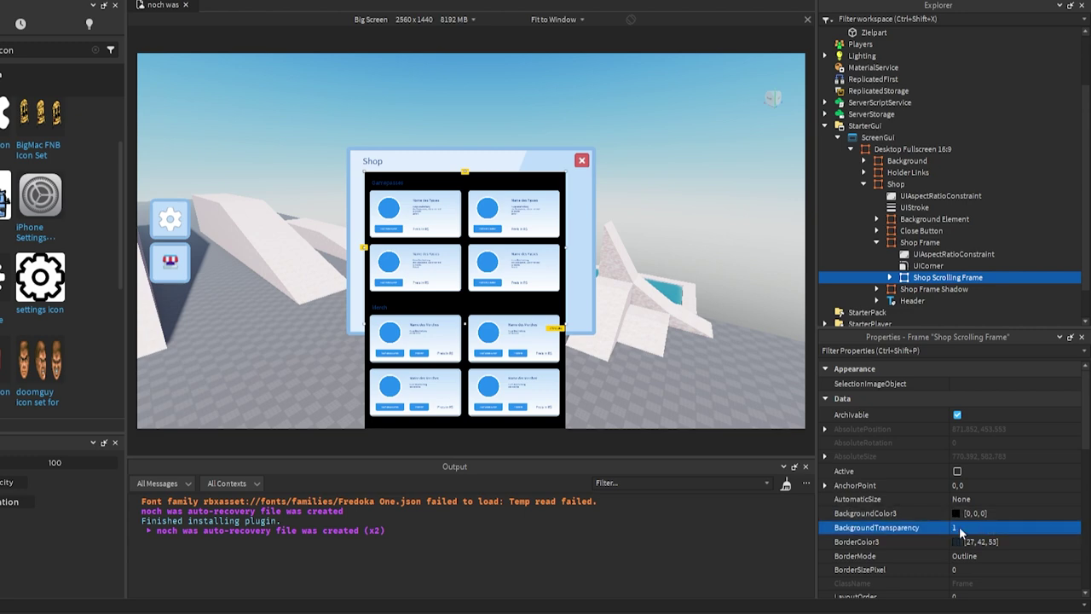
Step: Make the 1 Gamepasses, 2 Merch and 3 Dev Products frames fully transparent (BackgroundTransparency 1)
{"action": "left_click", "coordinate": [890, 277]}
{"action": "scroll", "coordinate": [922, 265], "scroll_direction": "down", "scroll_amount": 2}
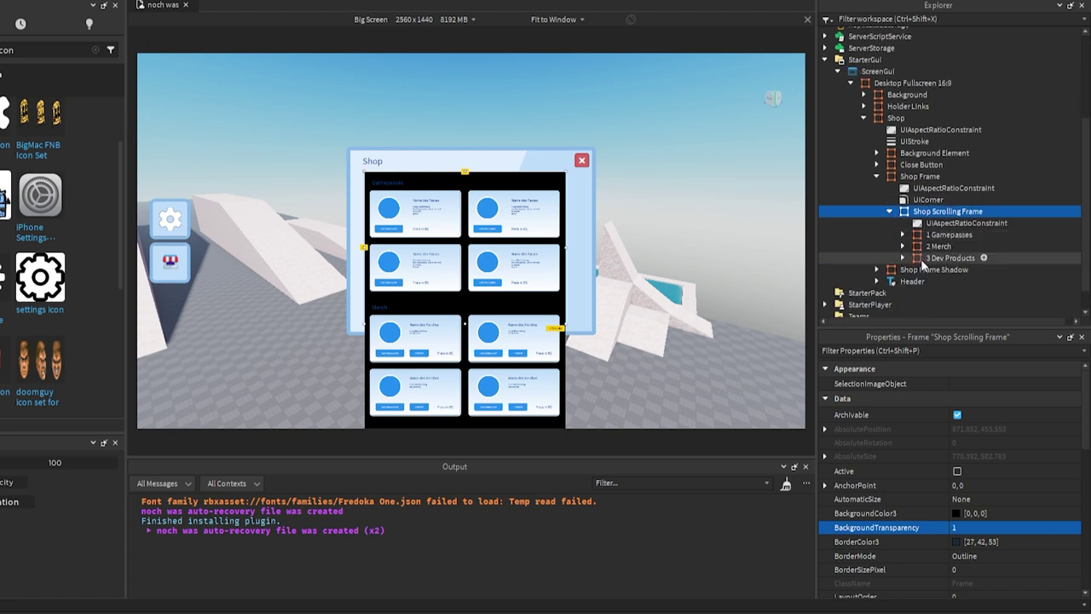
{"action": "left_click", "coordinate": [937, 235]}
{"action": "left_click", "coordinate": [930, 259], "text": "shift"}
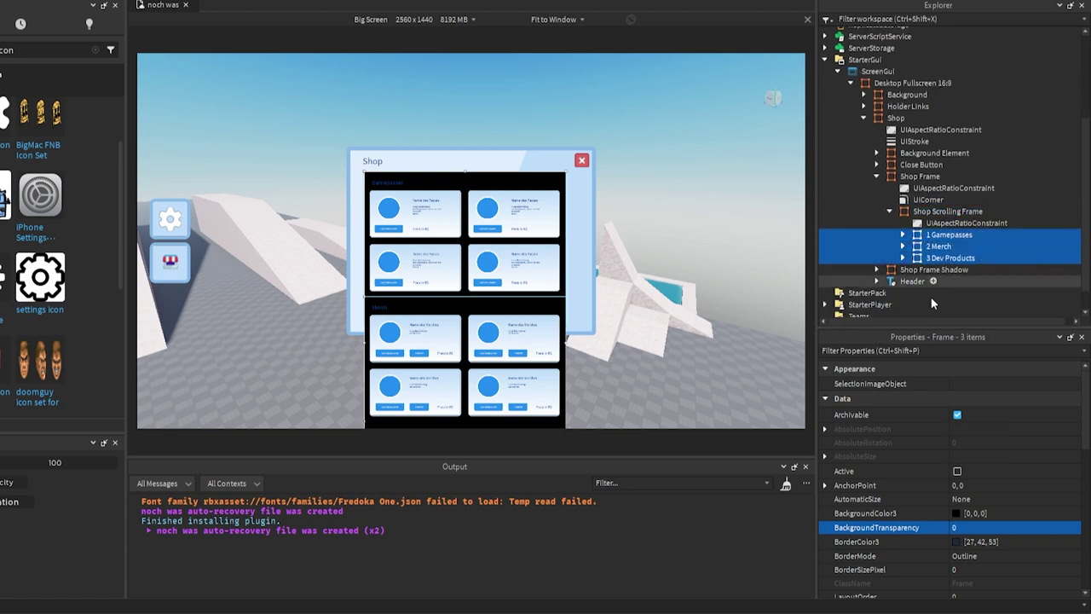
{"action": "left_click", "coordinate": [959, 527]}
{"action": "type", "text": "1"}
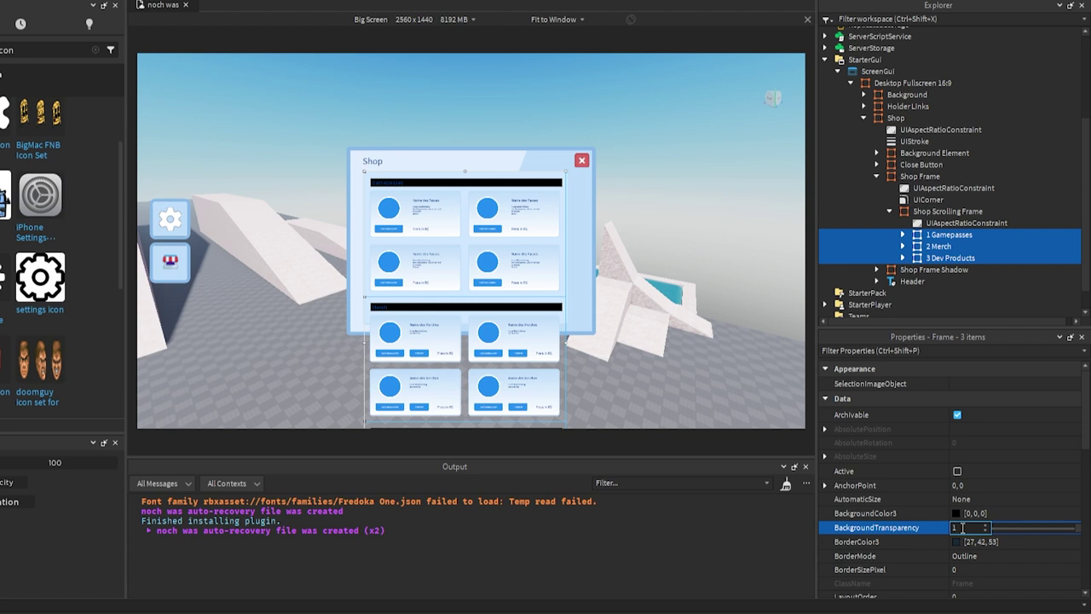
{"action": "key", "text": "Return"}
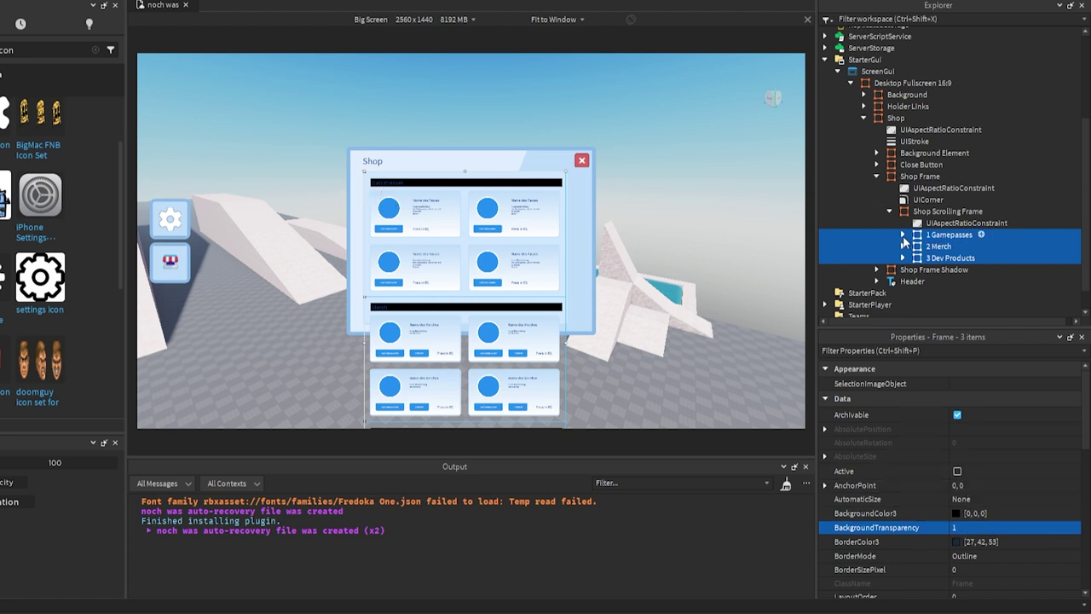
Step: Set the Gamepasses Header Frame's BackgroundTransparency to 1
{"action": "left_click", "coordinate": [903, 235]}
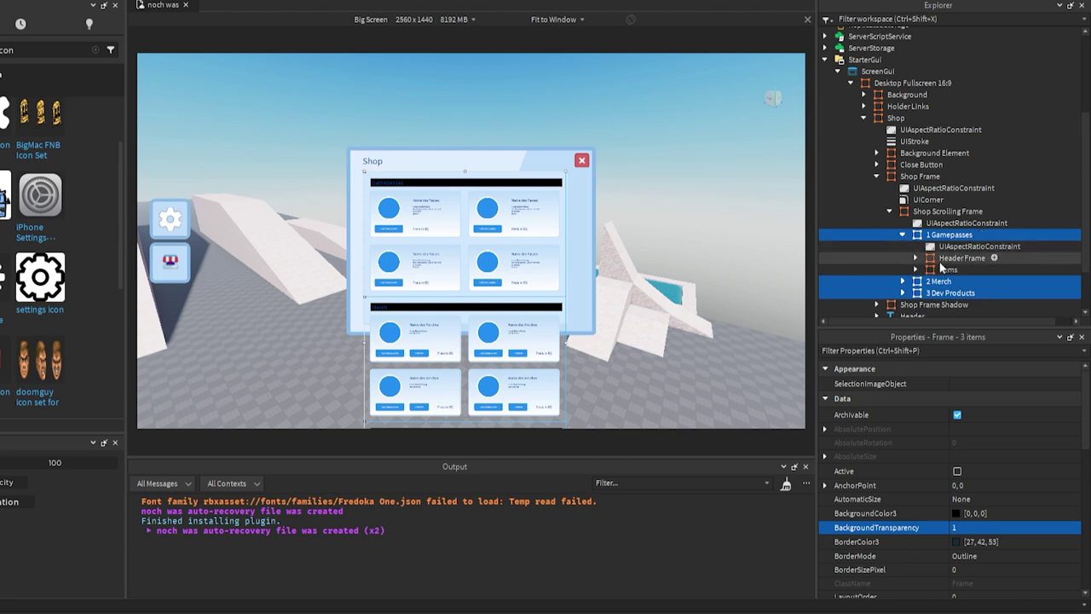
{"action": "left_click", "coordinate": [962, 257]}
{"action": "left_click", "coordinate": [968, 527]}
{"action": "type", "text": "1"}
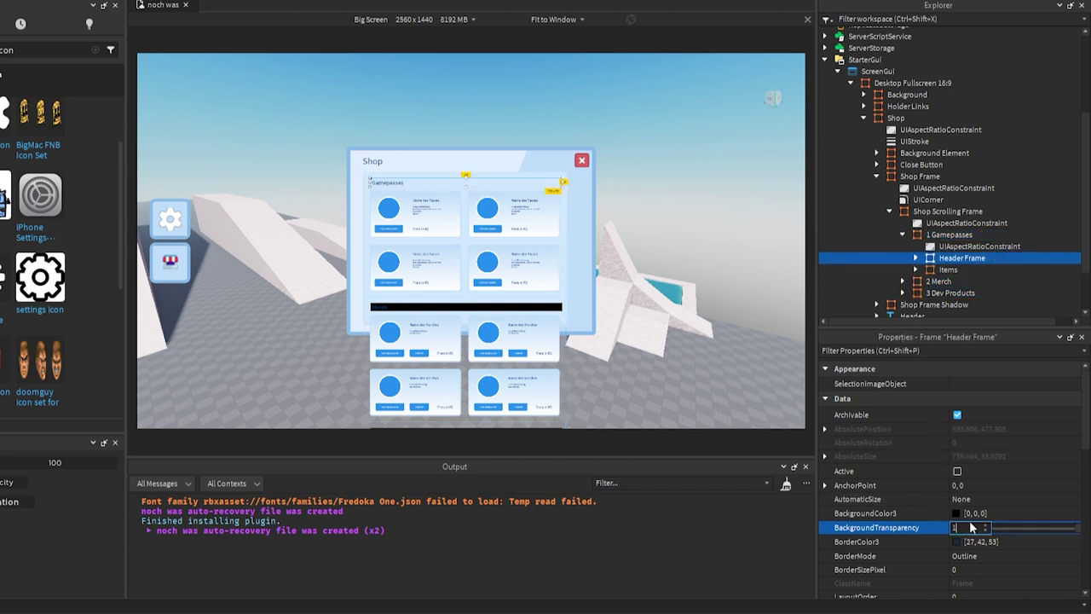
{"action": "left_click", "coordinate": [903, 235]}
Step: Set BackgroundTransparency to 1 on the Merch and Dev Products Header Frames
{"action": "left_click", "coordinate": [904, 247]}
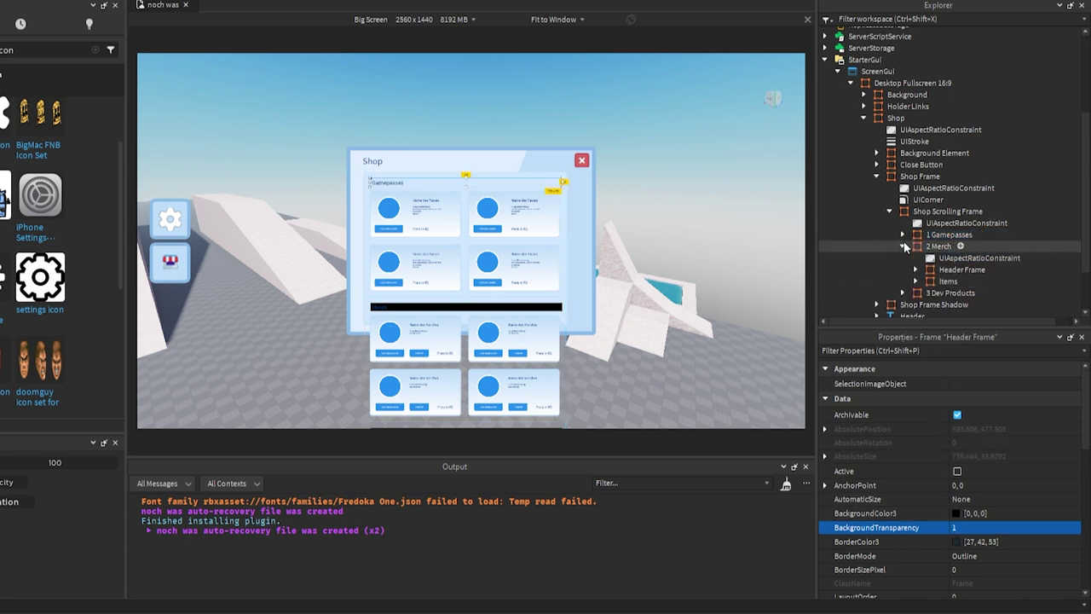
{"action": "left_click", "coordinate": [961, 269]}
{"action": "left_click", "coordinate": [968, 528]}
{"action": "type", "text": "1"}
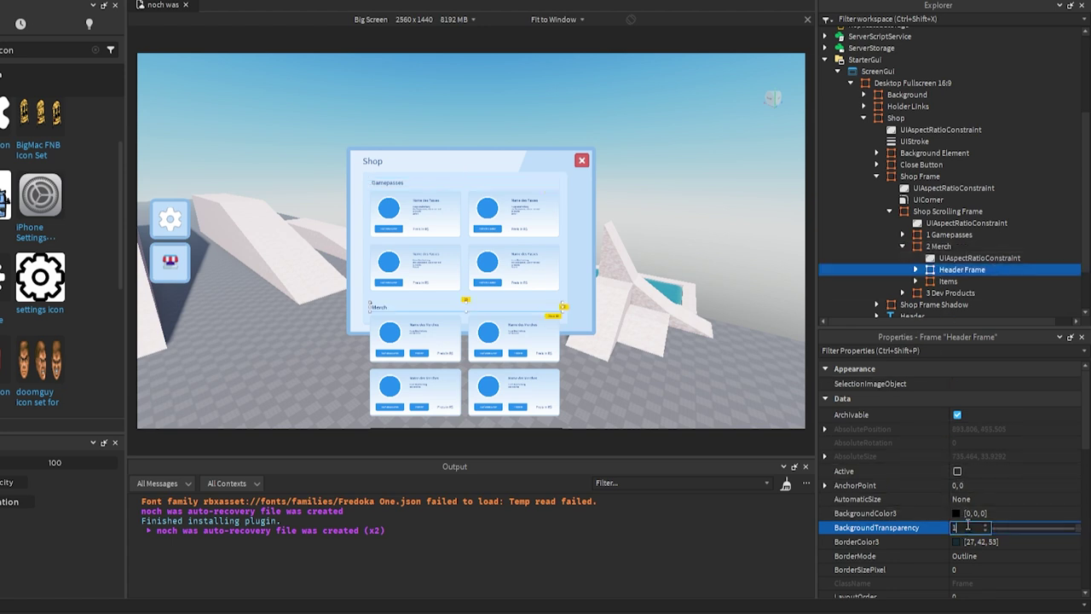
{"action": "key", "text": "Return"}
{"action": "left_click", "coordinate": [903, 247]}
{"action": "left_click", "coordinate": [903, 257]}
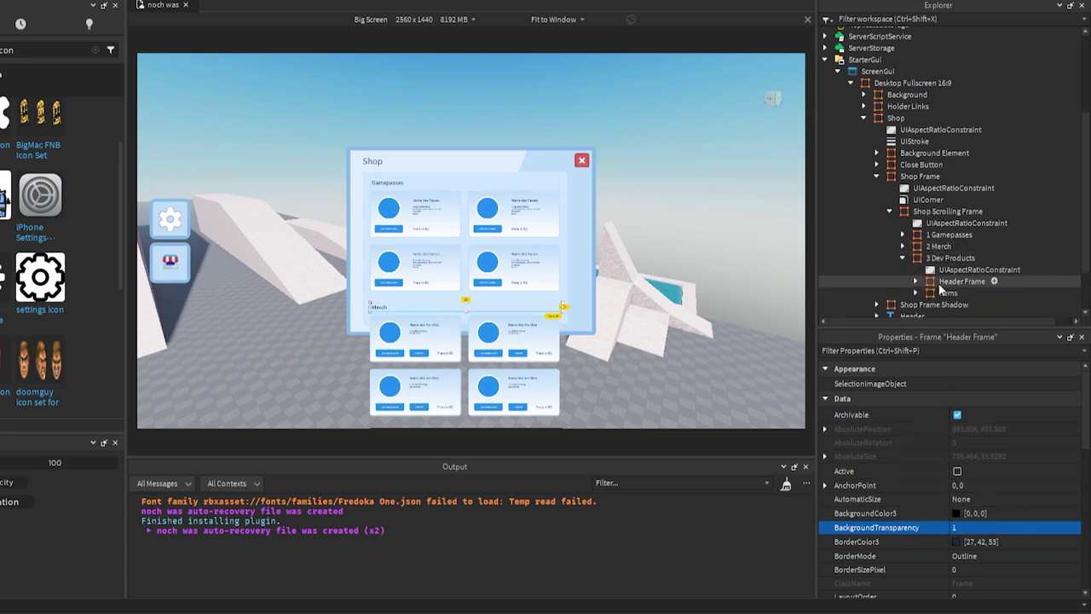
{"action": "left_click", "coordinate": [962, 282]}
{"action": "left_click", "coordinate": [958, 528]}
{"action": "type", "text": "1"}
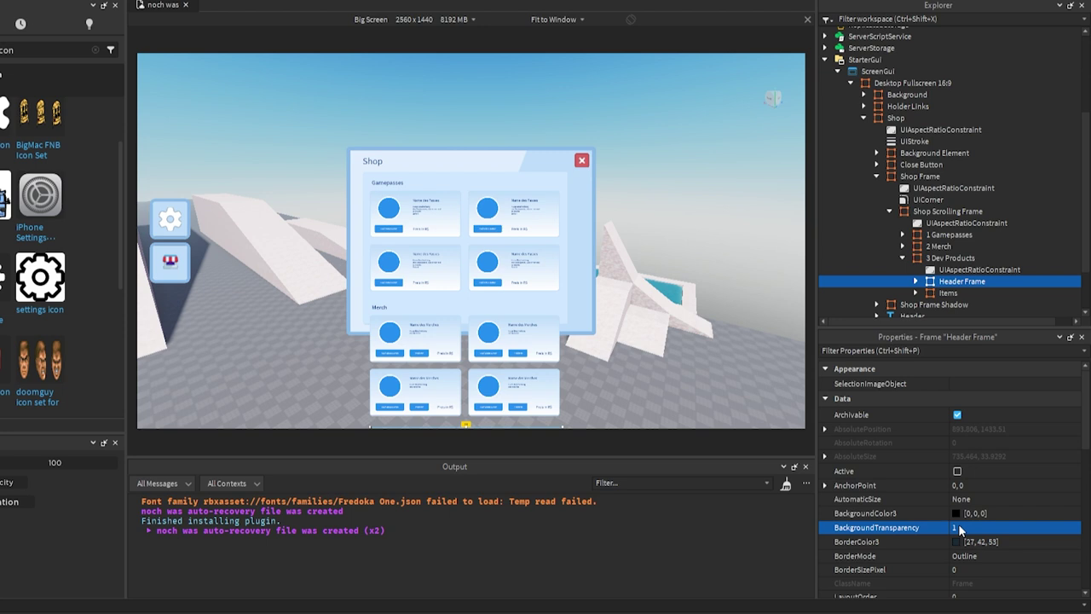
{"action": "key", "text": "Return"}
{"action": "left_click", "coordinate": [903, 257]}
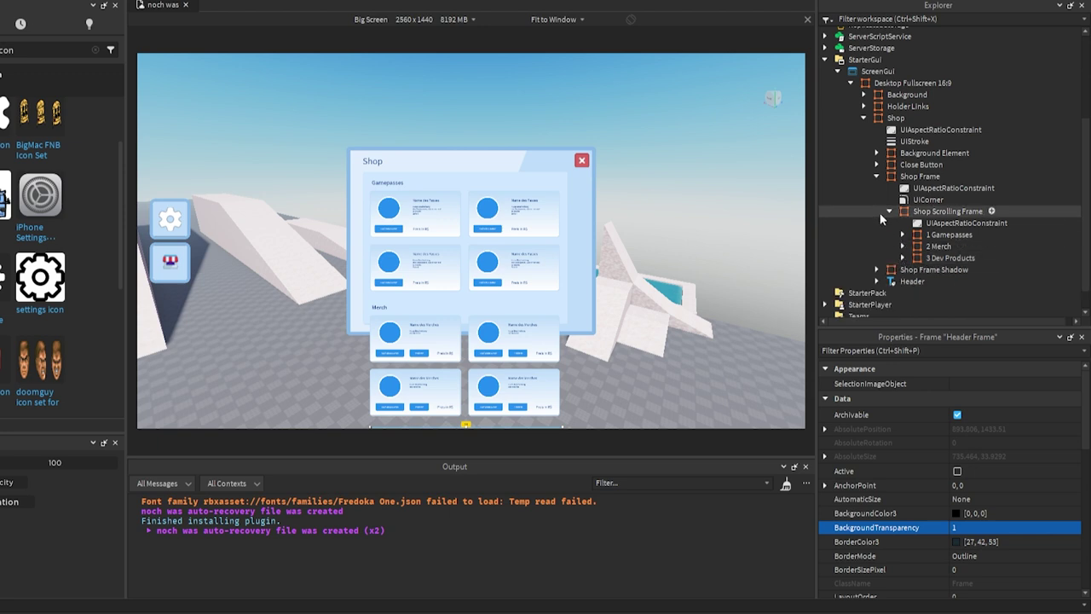
{"action": "left_click", "coordinate": [948, 215]}
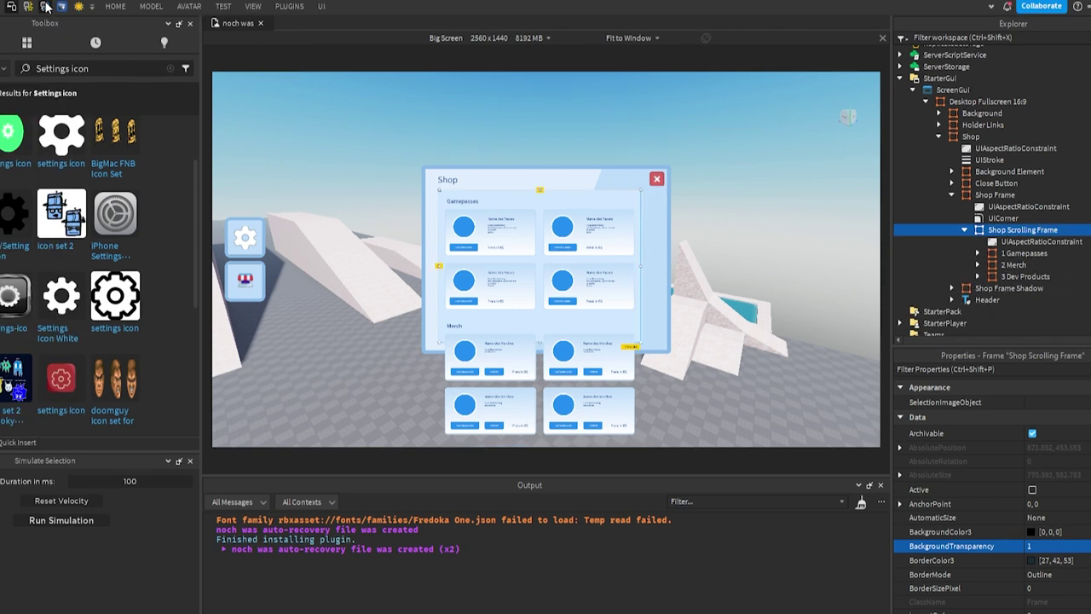
{"action": "left_click", "coordinate": [120, 25]}
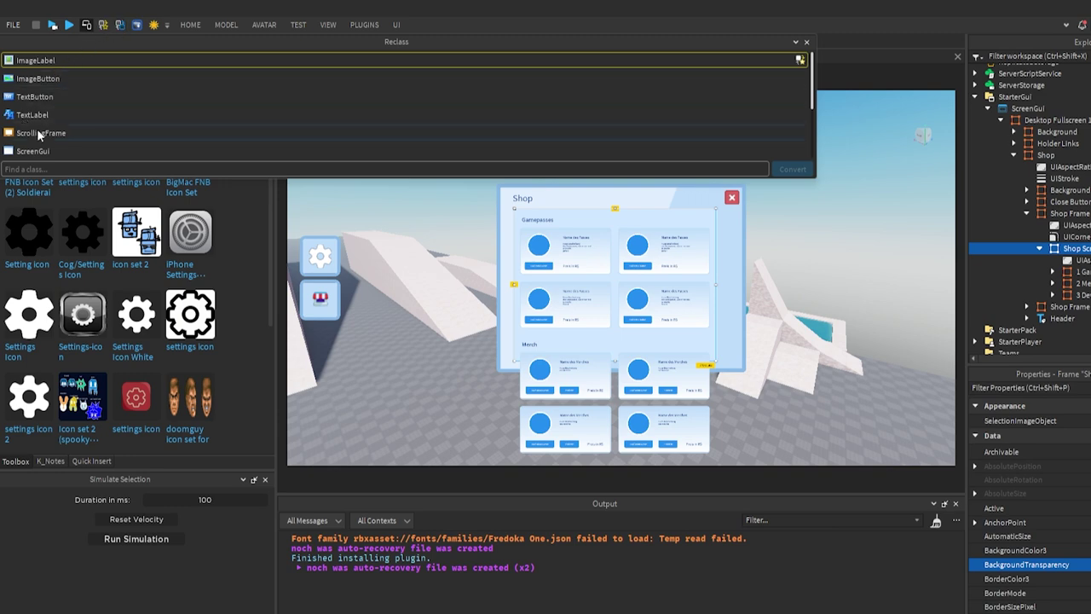
{"action": "left_click", "coordinate": [38, 132]}
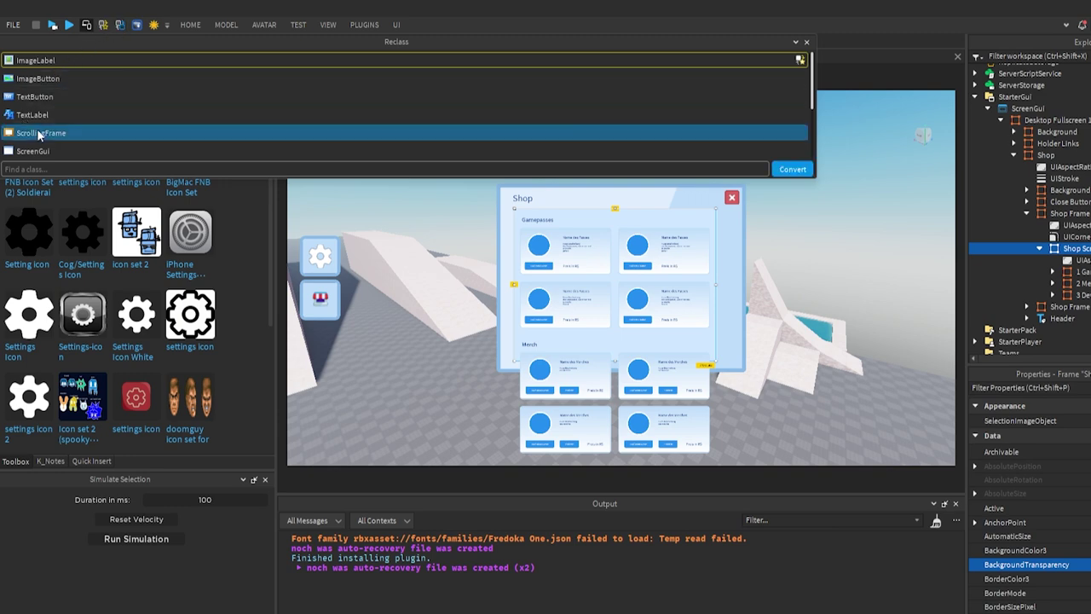
{"action": "left_click", "coordinate": [786, 170]}
{"action": "scroll", "coordinate": [475, 243], "scroll_direction": "down", "scroll_amount": 3}
{"action": "scroll", "coordinate": [475, 243], "scroll_direction": "up", "scroll_amount": 3}
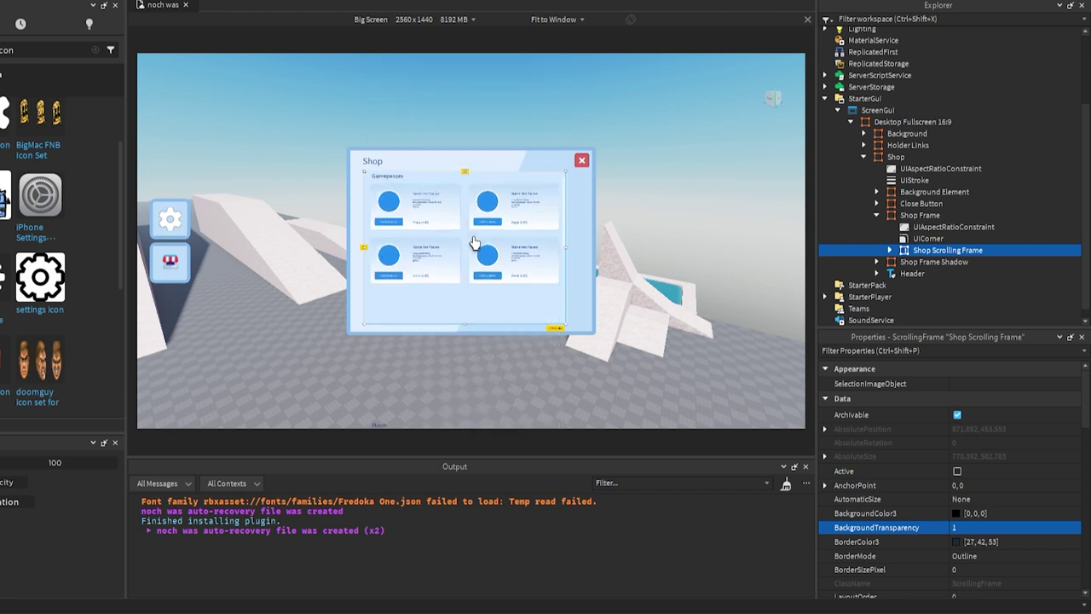
{"action": "scroll", "coordinate": [475, 243], "scroll_direction": "down", "scroll_amount": 3}
{"action": "scroll", "coordinate": [475, 243], "scroll_direction": "up", "scroll_amount": 3}
{"action": "scroll", "coordinate": [475, 243], "scroll_direction": "down", "scroll_amount": 3}
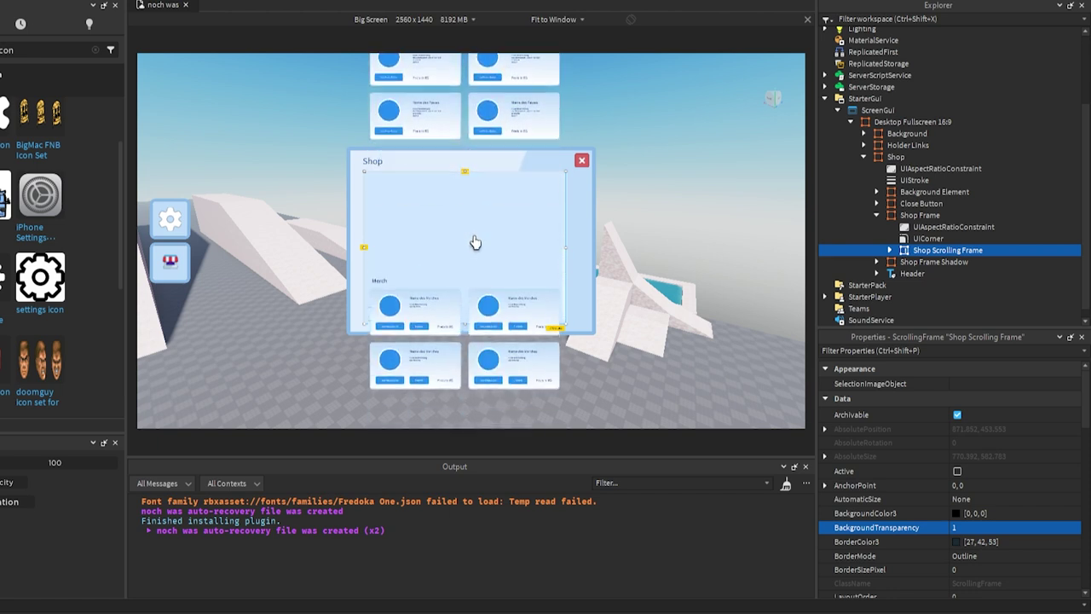
{"action": "scroll", "coordinate": [475, 243], "scroll_direction": "up", "scroll_amount": 3}
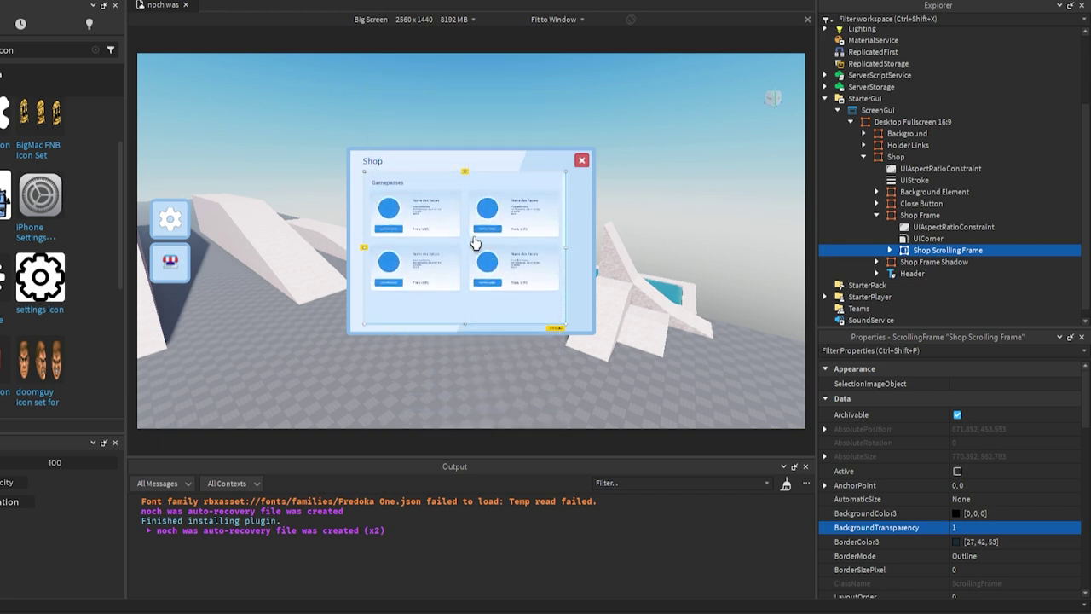
{"action": "left_click", "coordinate": [889, 250]}
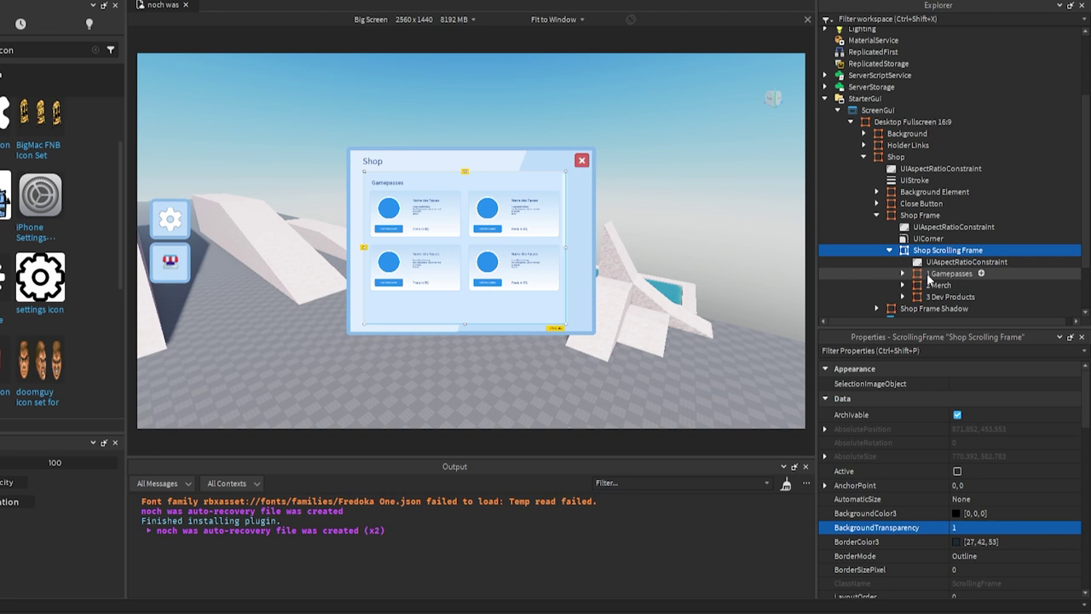
{"action": "left_click", "coordinate": [923, 275]}
{"action": "left_click", "coordinate": [929, 286]}
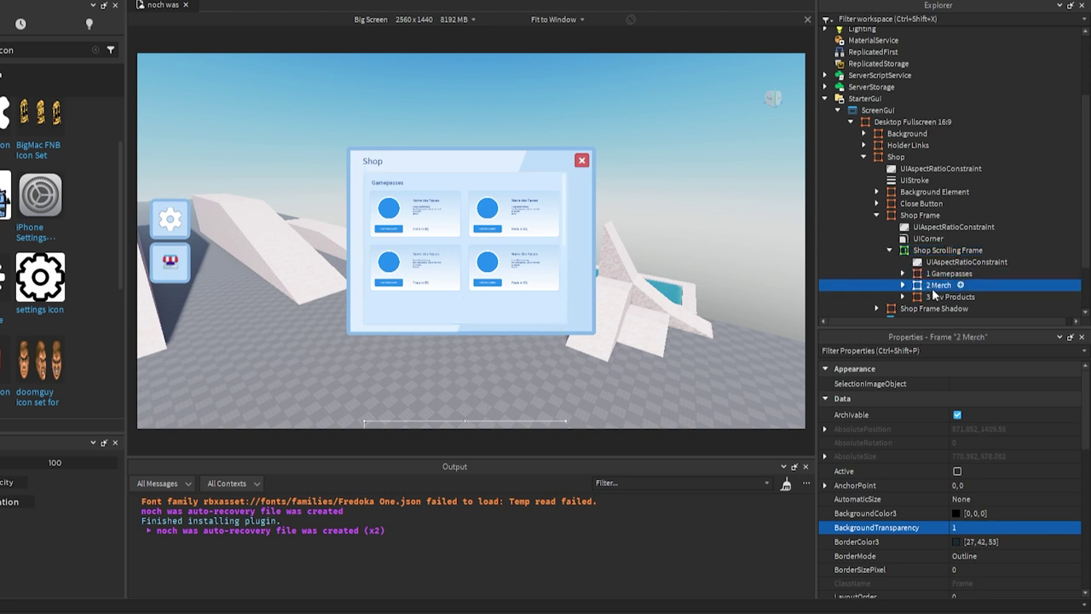
{"action": "left_click", "coordinate": [933, 295]}
{"action": "left_click", "coordinate": [942, 250]}
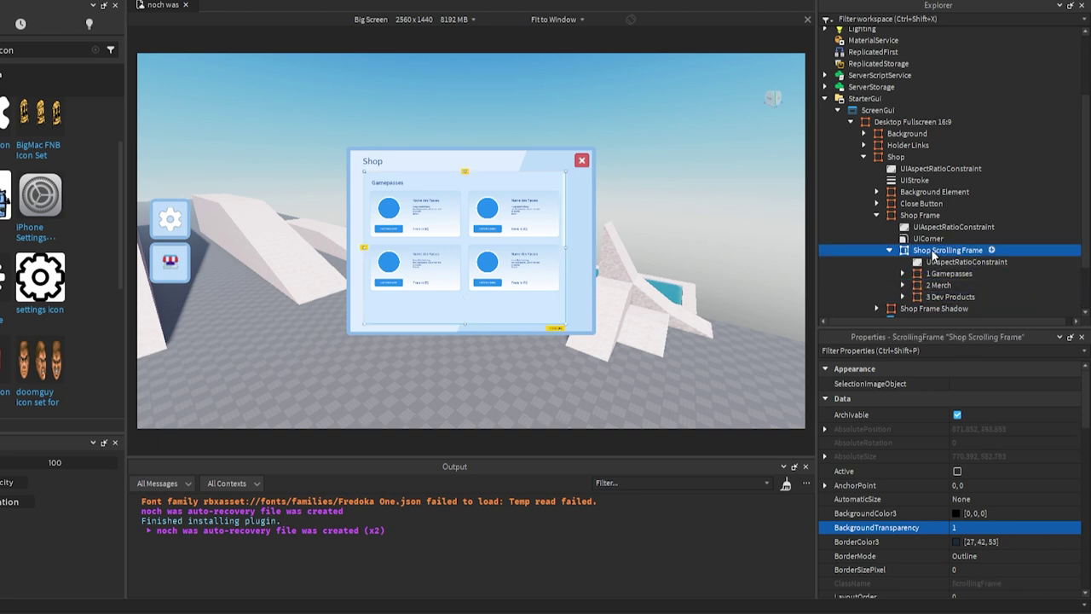
{"action": "scroll", "coordinate": [930, 443], "scroll_direction": "down", "scroll_amount": 5}
{"action": "scroll", "coordinate": [929, 444], "scroll_direction": "down", "scroll_amount": 3}
{"action": "scroll", "coordinate": [950, 459], "scroll_direction": "down", "scroll_amount": 3}
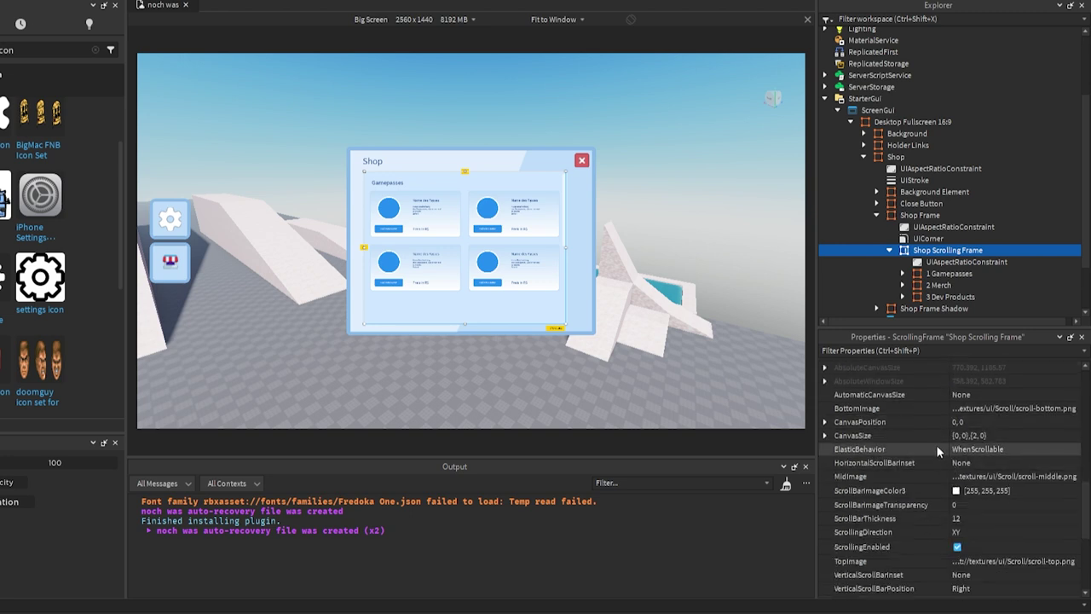
{"action": "scroll", "coordinate": [937, 445], "scroll_direction": "up", "scroll_amount": 10}
{"action": "left_click", "coordinate": [924, 439]}
{"action": "scroll", "coordinate": [481, 277], "scroll_direction": "down", "scroll_amount": 2}
{"action": "scroll", "coordinate": [470, 278], "scroll_direction": "down", "scroll_amount": 3}
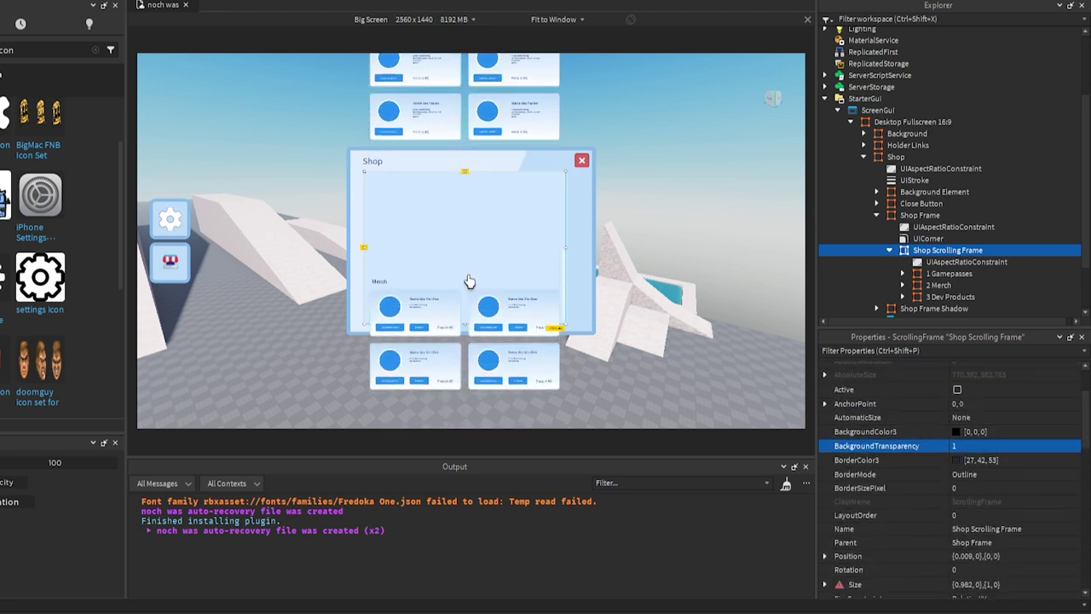
{"action": "scroll", "coordinate": [467, 281], "scroll_direction": "up", "scroll_amount": 5}
{"action": "left_click", "coordinate": [931, 275]}
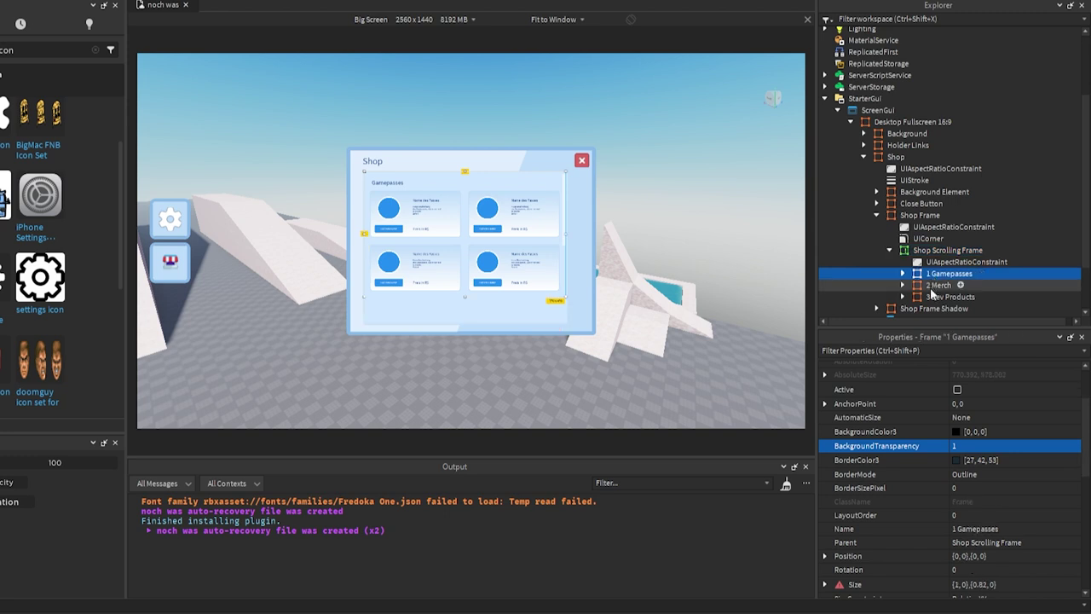
{"action": "left_click", "coordinate": [931, 287]}
{"action": "key", "text": "Down"}
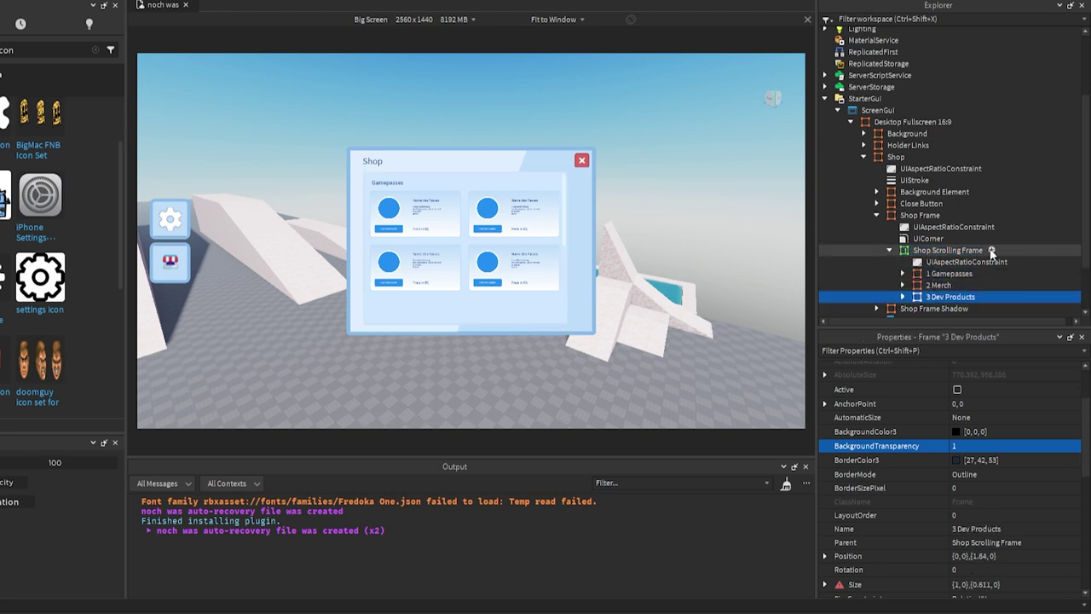
Step: Insert a UIListLayout into the Shop Scrolling Frame
{"action": "left_click", "coordinate": [957, 251]}
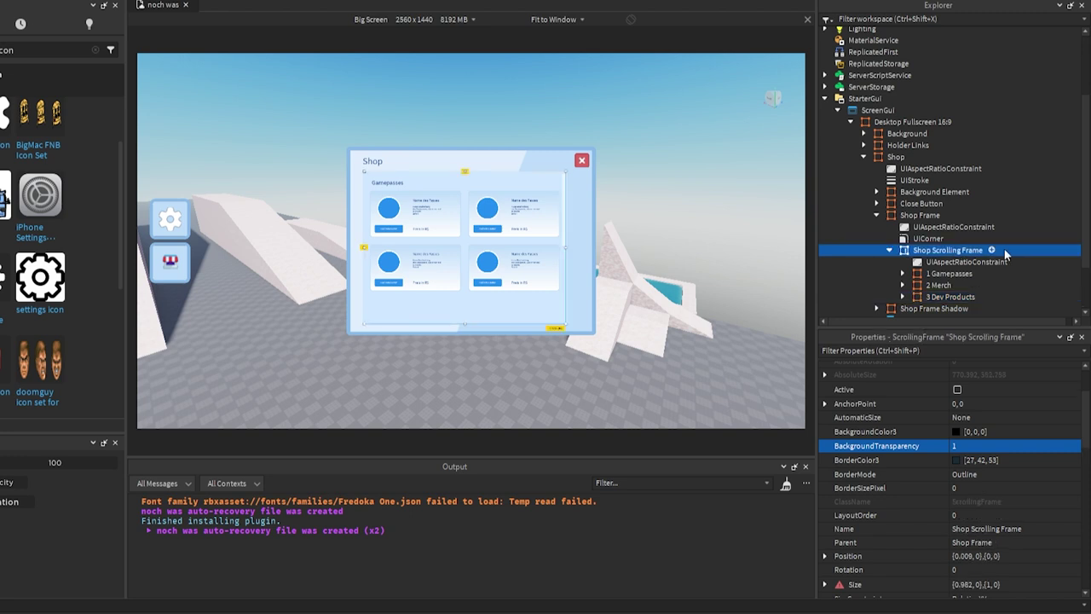
{"action": "left_click", "coordinate": [991, 250]}
{"action": "type", "text": "ui"}
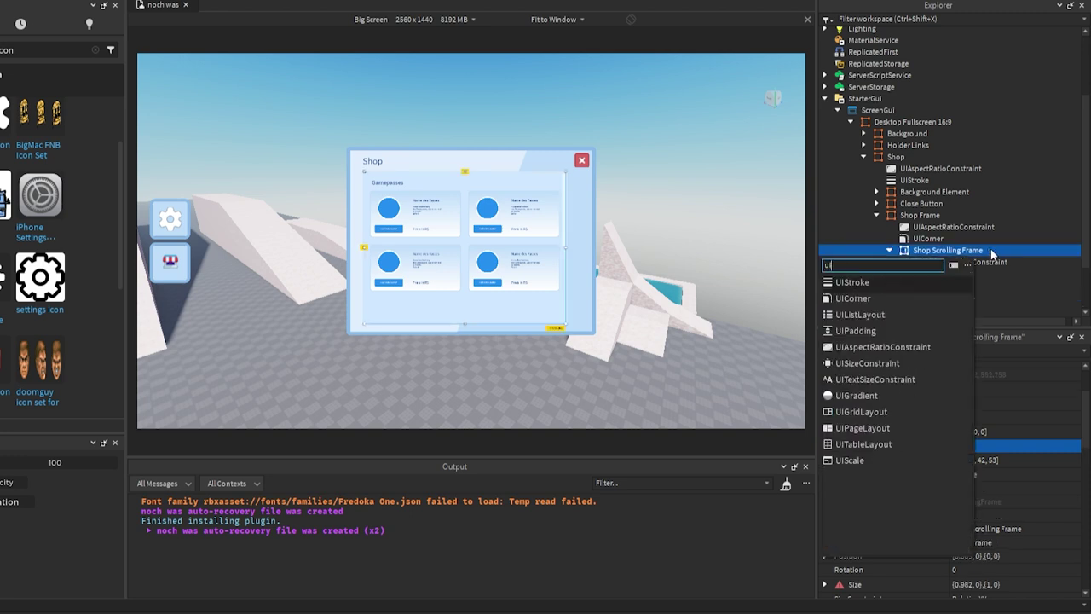
{"action": "left_click", "coordinate": [877, 313]}
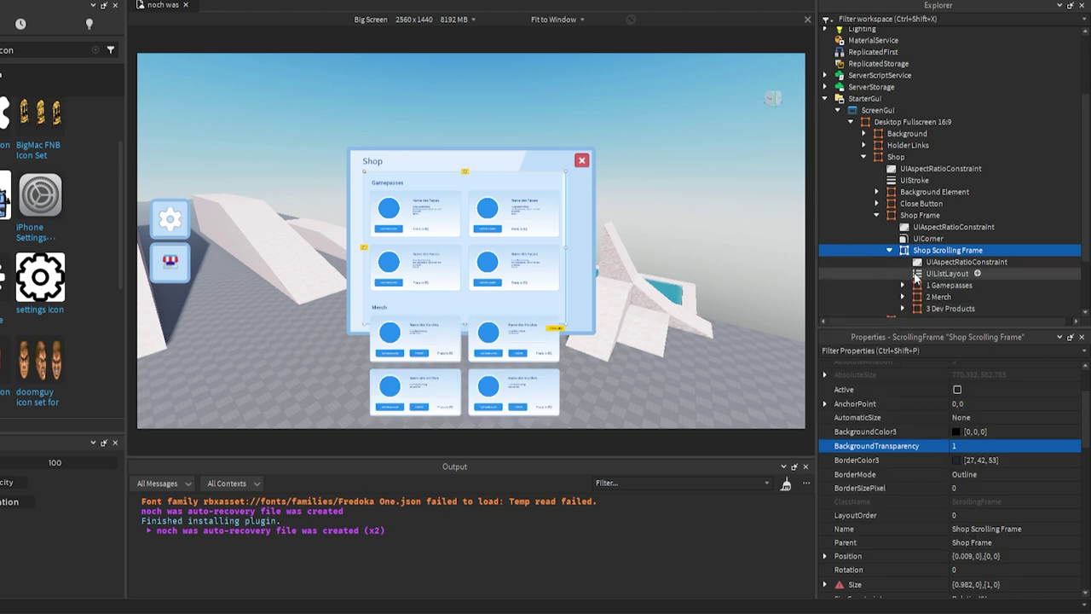
Step: Set the UIListLayout's HorizontalAlignment to Center, keep VerticalAlignment Top, and SortOrder to Name
{"action": "left_click", "coordinate": [944, 275]}
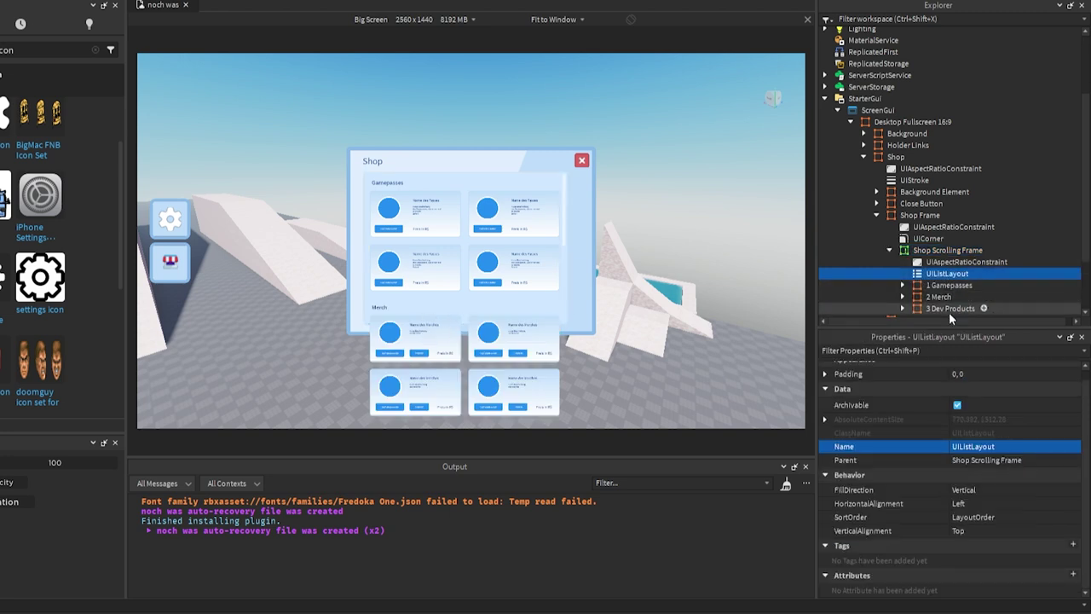
{"action": "left_click", "coordinate": [987, 503]}
{"action": "left_click", "coordinate": [964, 515]}
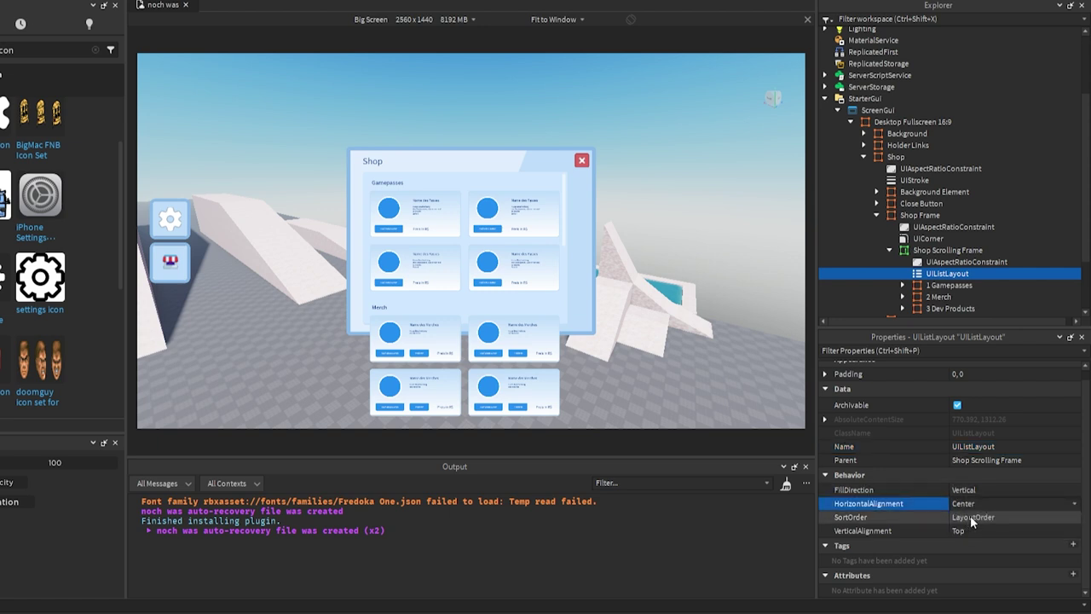
{"action": "left_click", "coordinate": [969, 529]}
{"action": "left_click", "coordinate": [969, 526]}
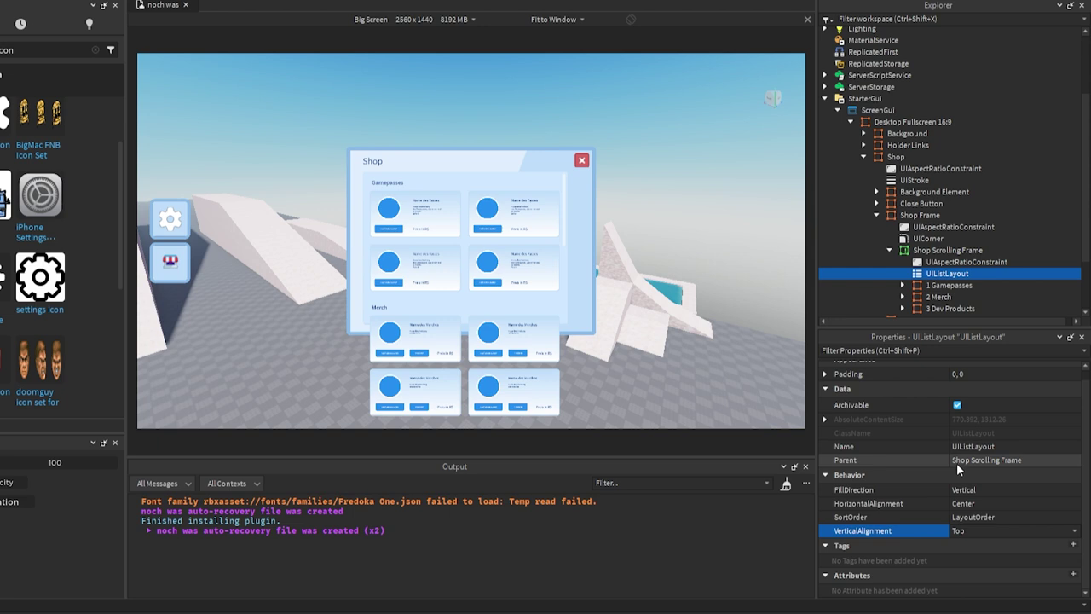
{"action": "scroll", "coordinate": [926, 287], "scroll_direction": "down", "scroll_amount": 1}
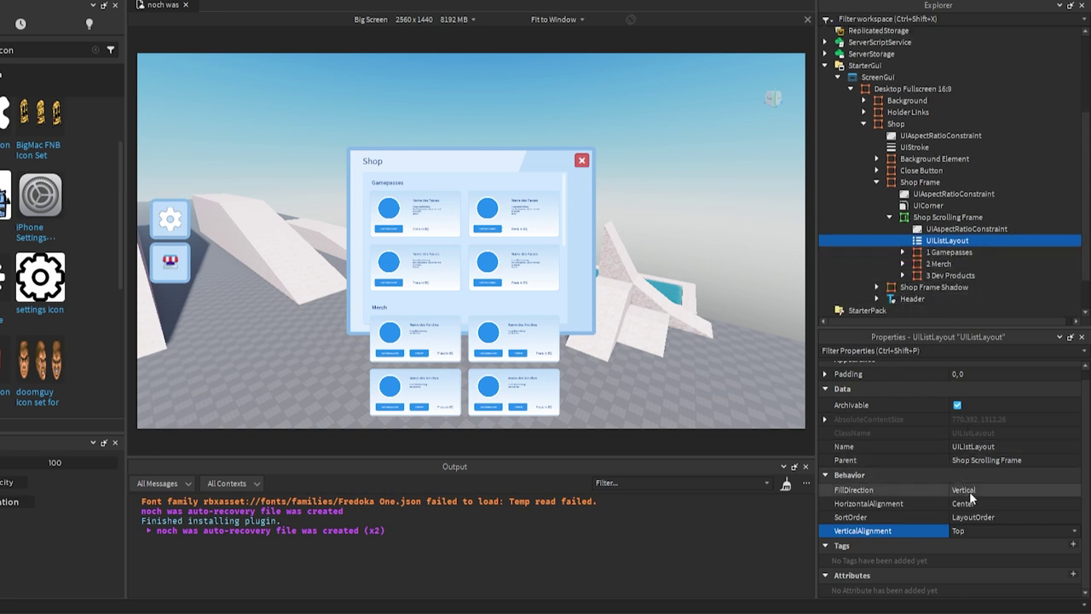
{"action": "left_click", "coordinate": [972, 517]}
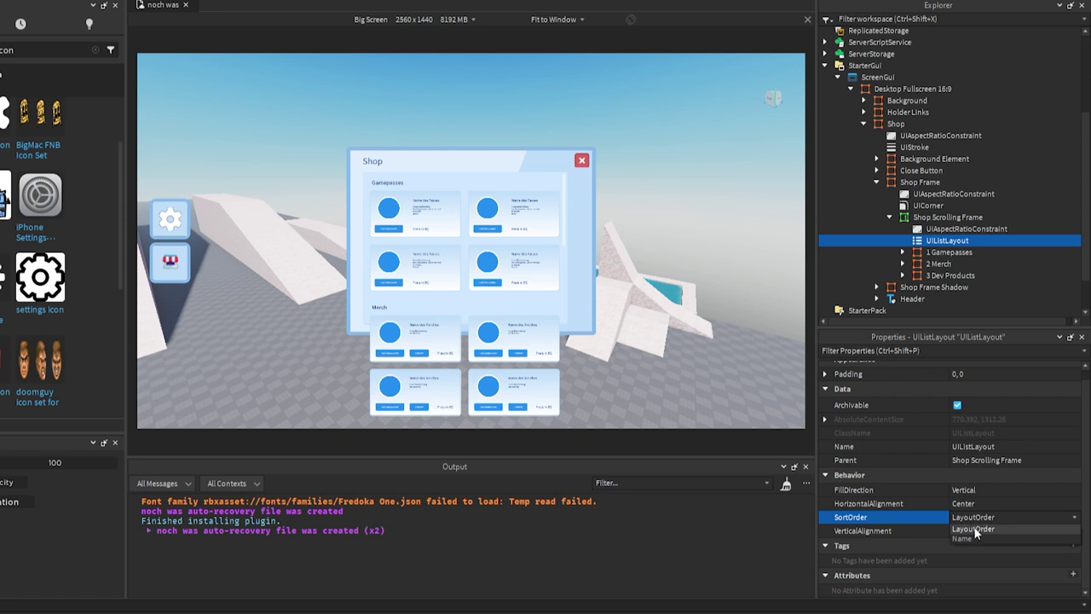
{"action": "left_click", "coordinate": [963, 539]}
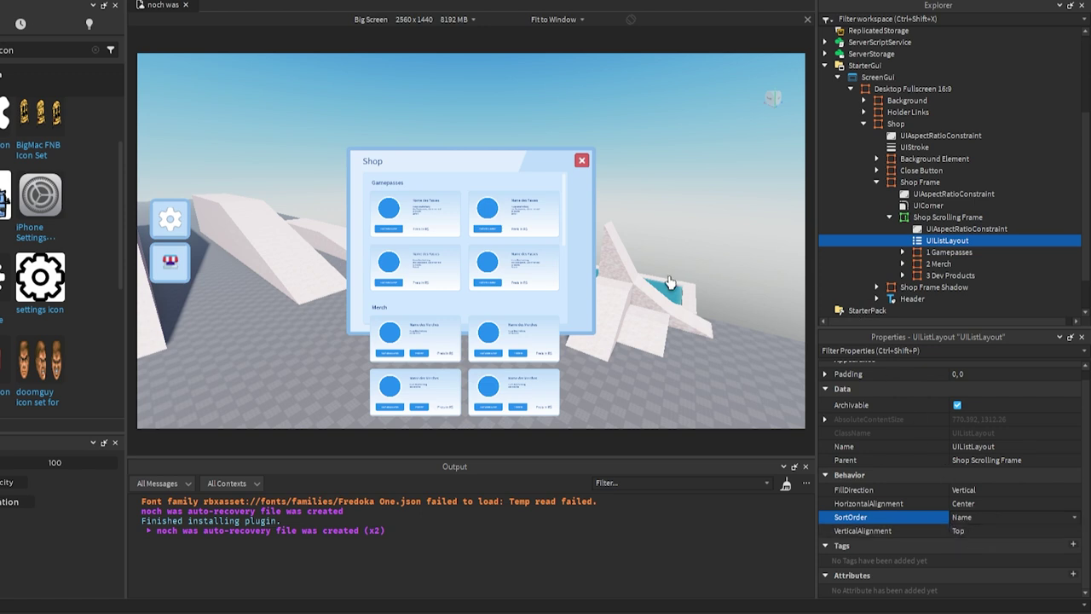
{"action": "scroll", "coordinate": [462, 284], "scroll_direction": "down", "scroll_amount": 2}
{"action": "scroll", "coordinate": [462, 284], "scroll_direction": "down", "scroll_amount": 1}
{"action": "scroll", "coordinate": [462, 284], "scroll_direction": "down", "scroll_amount": 1}
{"action": "scroll", "coordinate": [462, 284], "scroll_direction": "down", "scroll_amount": 1}
{"action": "scroll", "coordinate": [460, 273], "scroll_direction": "up", "scroll_amount": 2}
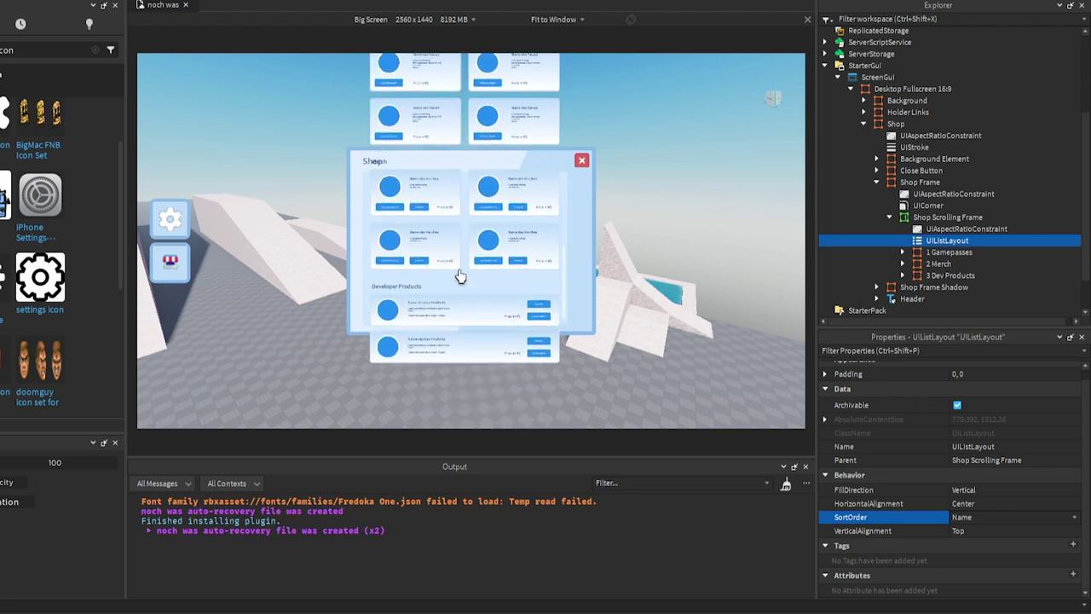
{"action": "scroll", "coordinate": [458, 258], "scroll_direction": "up", "scroll_amount": 2}
{"action": "scroll", "coordinate": [458, 258], "scroll_direction": "down", "scroll_amount": 2}
{"action": "scroll", "coordinate": [459, 260], "scroll_direction": "down", "scroll_amount": 1}
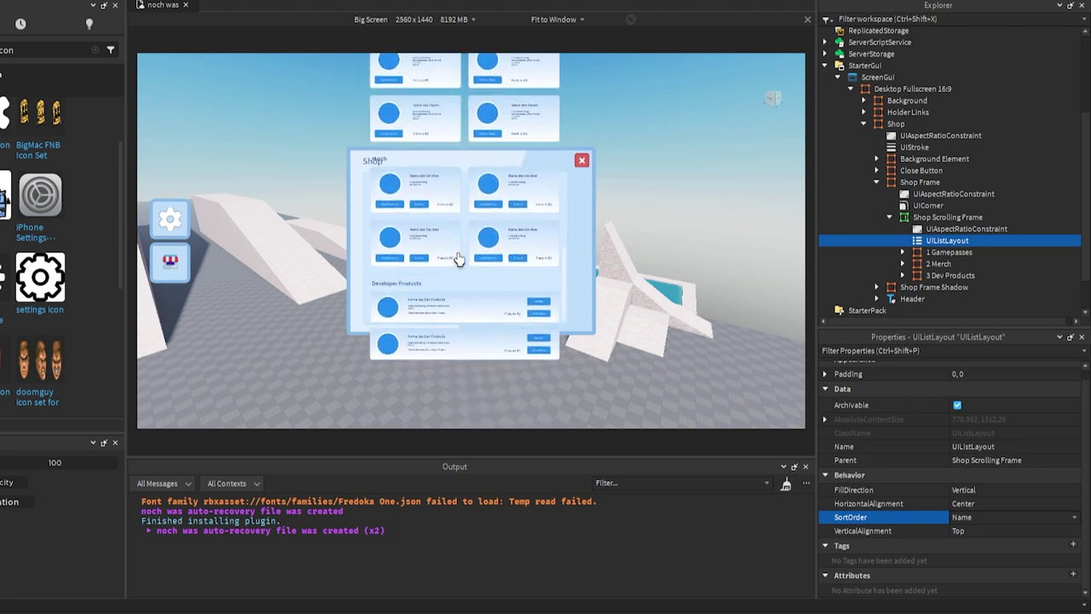
{"action": "scroll", "coordinate": [459, 262], "scroll_direction": "down", "scroll_amount": 1}
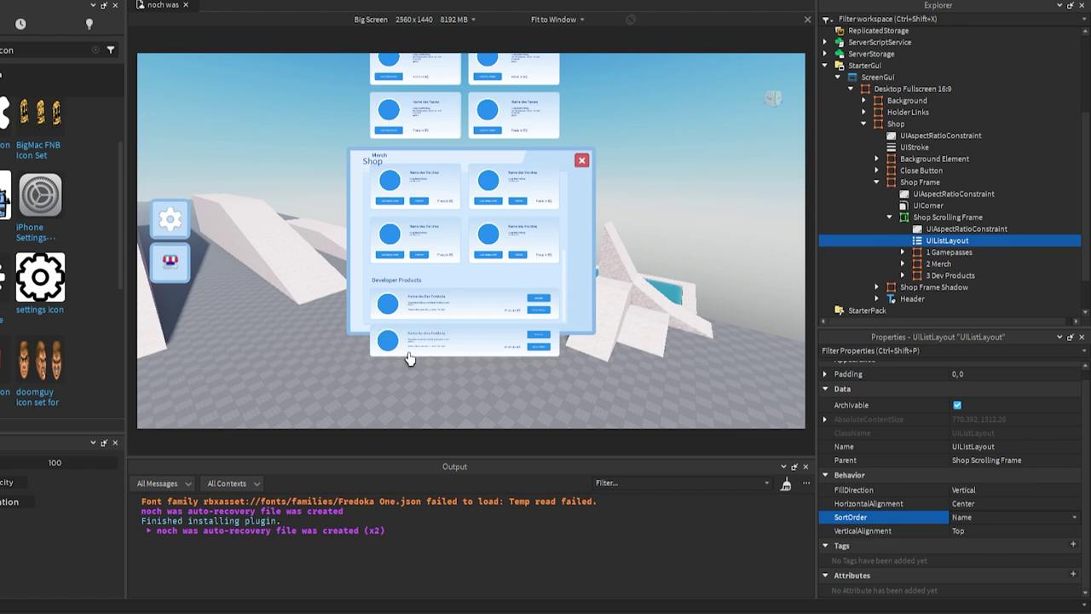
{"action": "mouse_move", "coordinate": [409, 358]}
{"action": "right_mouse_down"}
{"action": "mouse_move", "coordinate": [509, 338]}
{"action": "mouse_move", "coordinate": [641, 342]}
{"action": "right_mouse_up"}
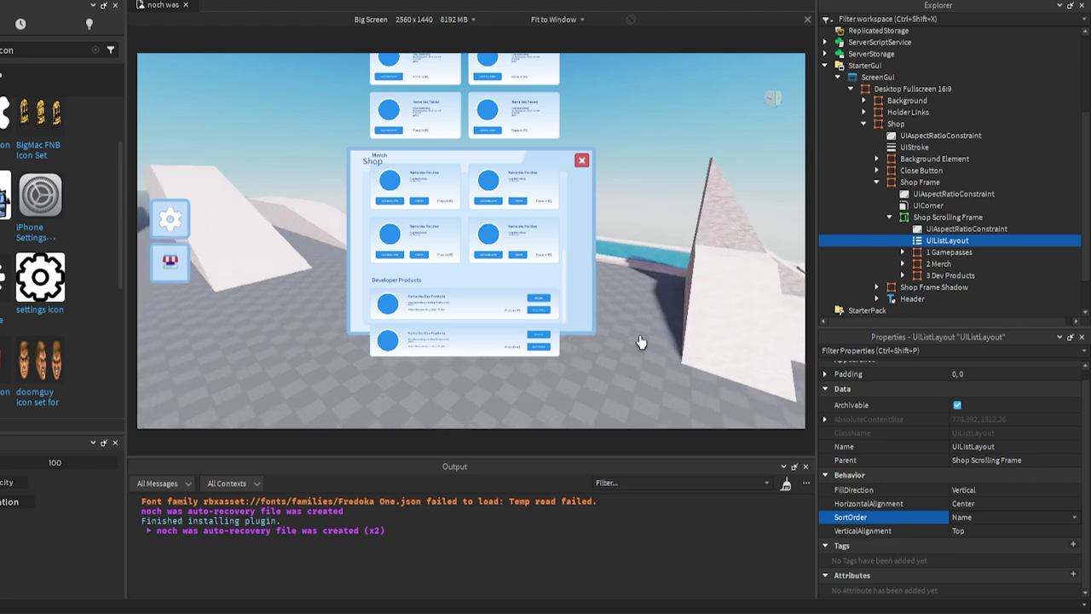
{"action": "scroll", "coordinate": [493, 251], "scroll_direction": "up", "scroll_amount": 2}
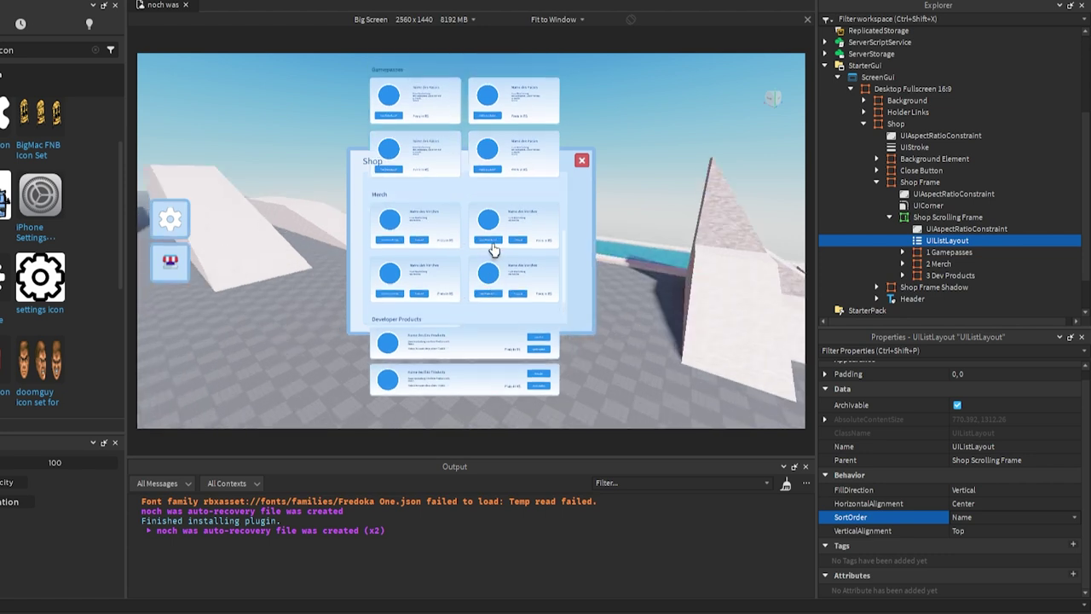
{"action": "scroll", "coordinate": [494, 256], "scroll_direction": "down", "scroll_amount": 2}
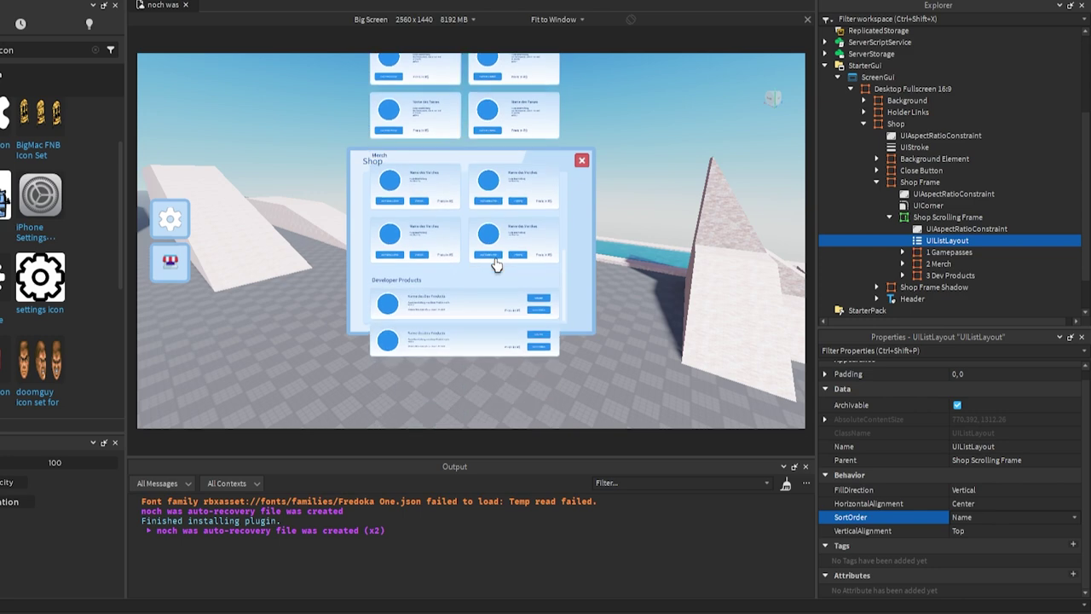
Step: Turn on ClipsDescendants for the Shop Scrolling Frame
{"action": "left_click", "coordinate": [942, 217]}
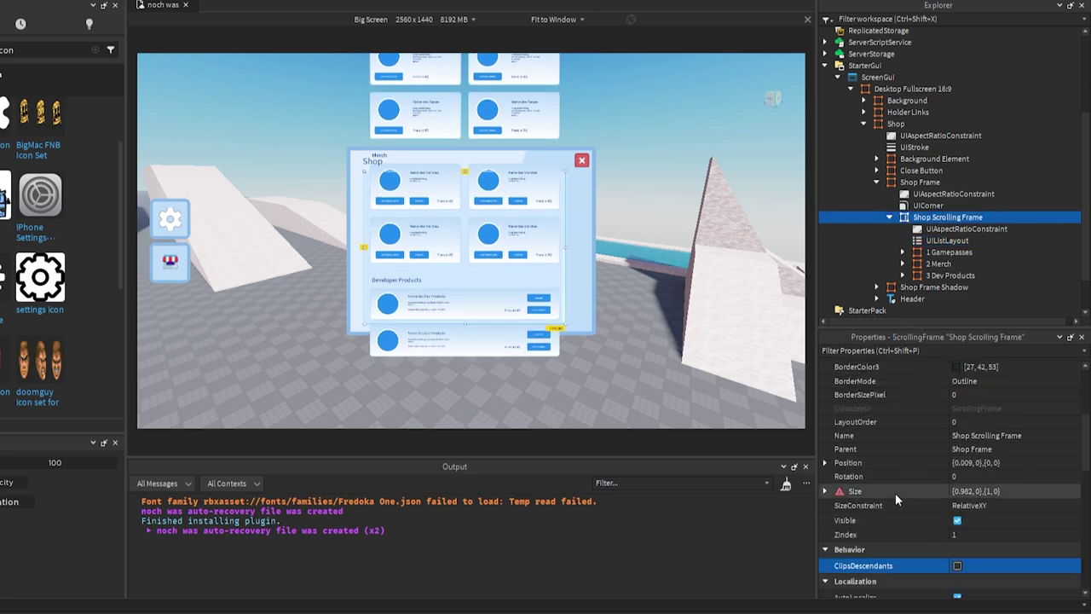
{"action": "left_click", "coordinate": [957, 567]}
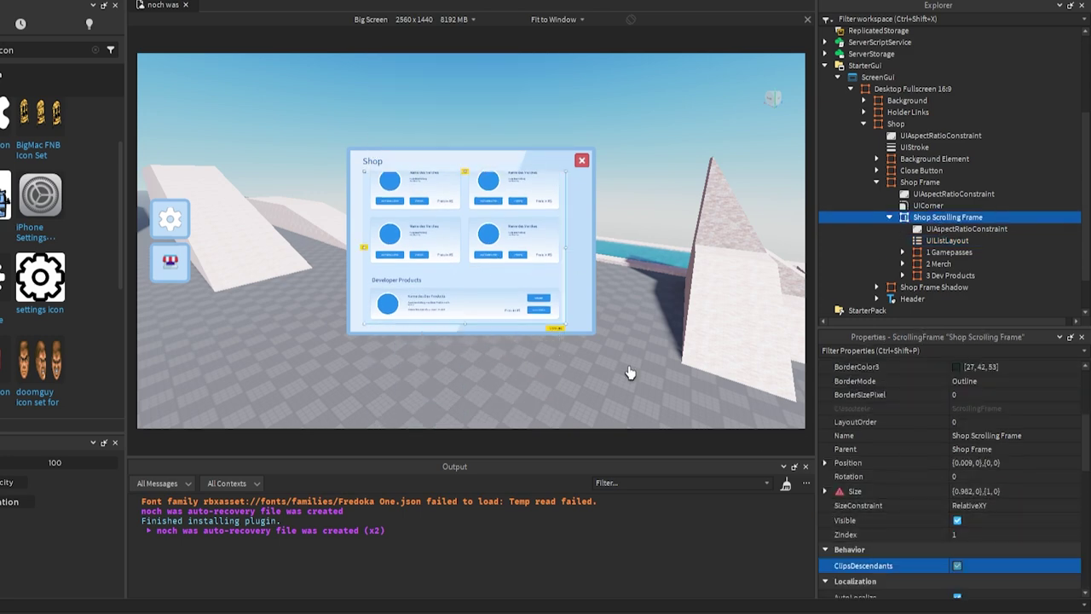
{"action": "scroll", "coordinate": [482, 274], "scroll_direction": "up", "scroll_amount": 3}
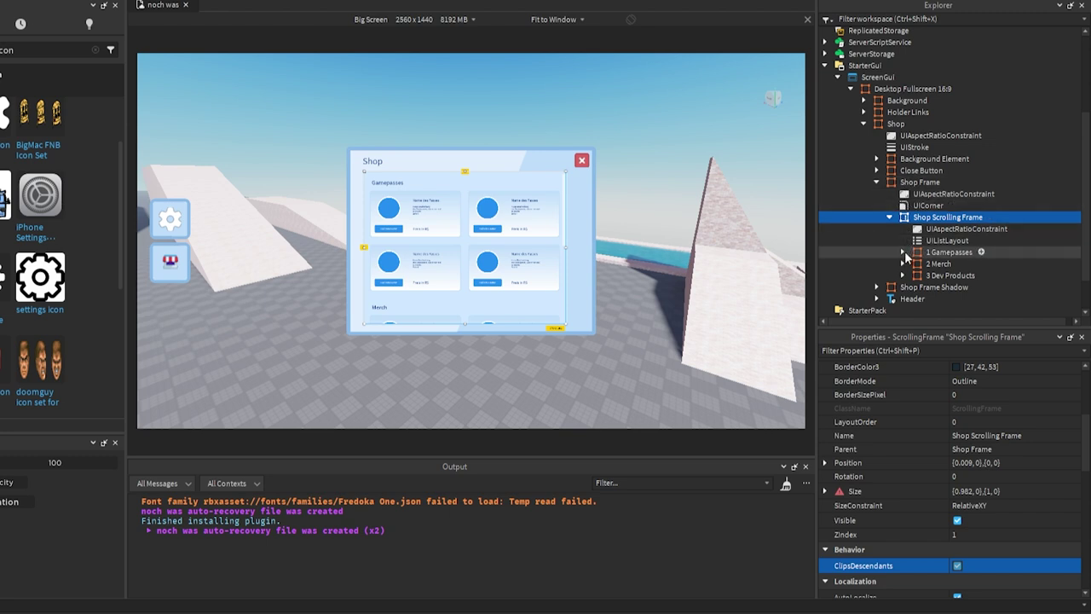
Step: Set the Gamepasses Header label's FontFace to Fredoka One
{"action": "left_click", "coordinate": [903, 252]}
{"action": "left_click", "coordinate": [946, 276]}
{"action": "left_click", "coordinate": [915, 276]}
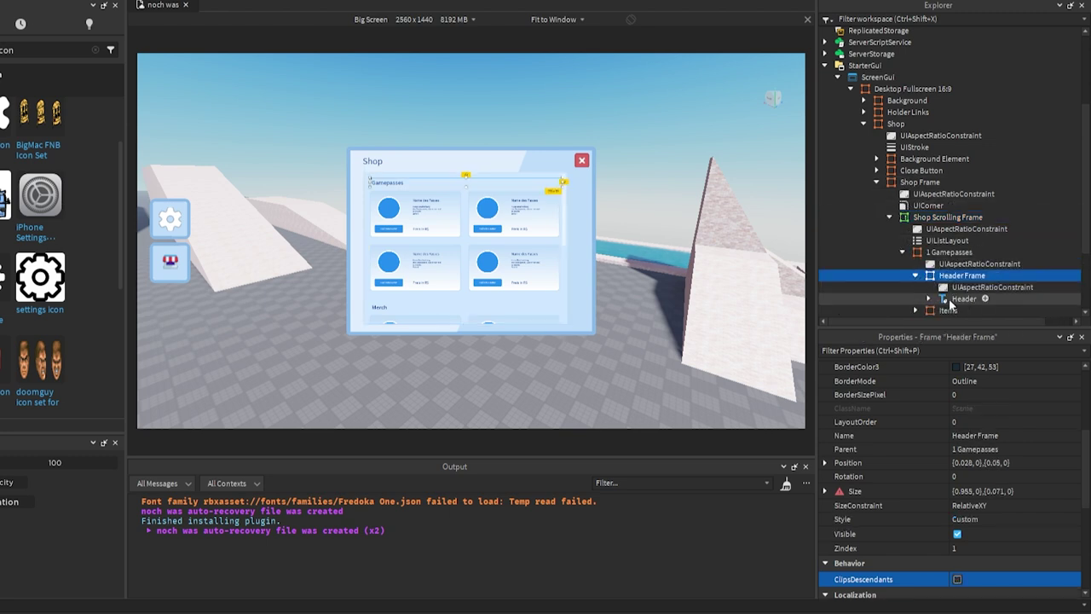
{"action": "left_click", "coordinate": [955, 300]}
{"action": "scroll", "coordinate": [896, 439], "scroll_direction": "down", "scroll_amount": 3}
{"action": "scroll", "coordinate": [900, 443], "scroll_direction": "down", "scroll_amount": 3}
{"action": "scroll", "coordinate": [902, 446], "scroll_direction": "down", "scroll_amount": 3}
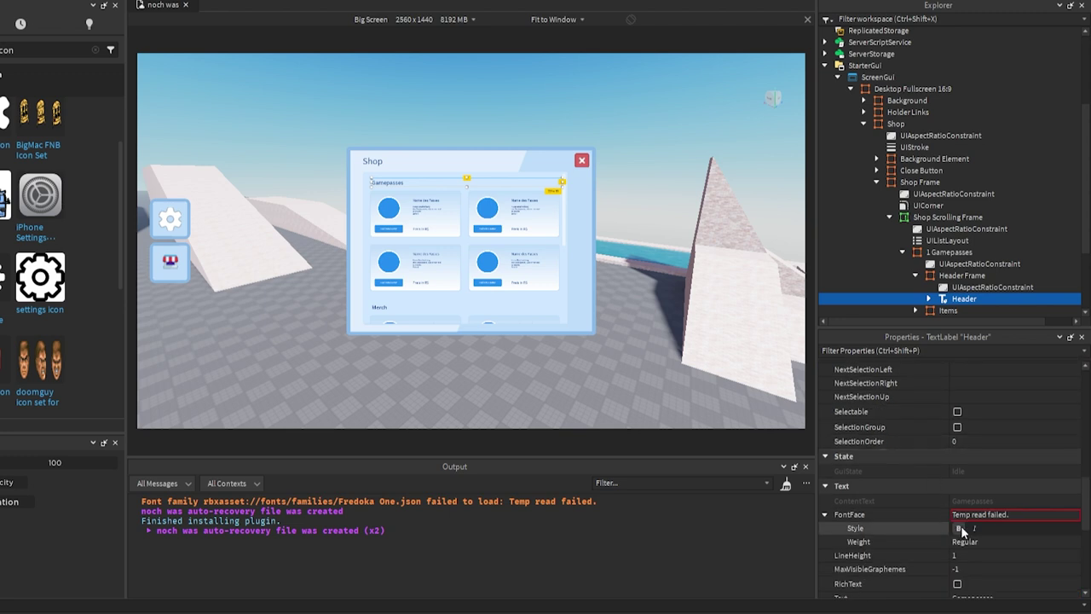
{"action": "left_click", "coordinate": [996, 517]}
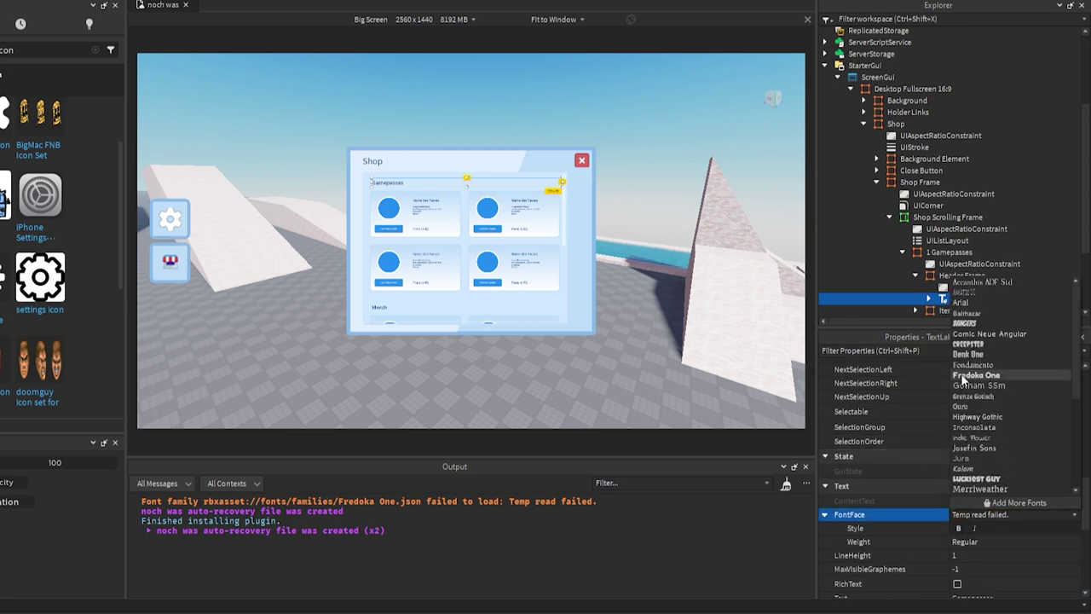
{"action": "left_click", "coordinate": [961, 375]}
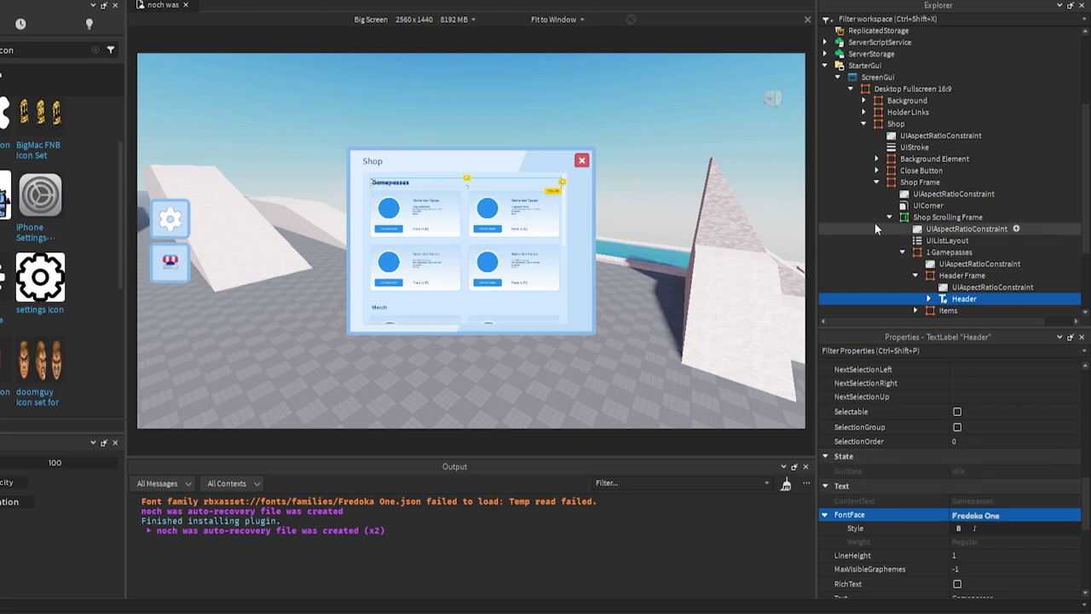
{"action": "left_click", "coordinate": [866, 68]}
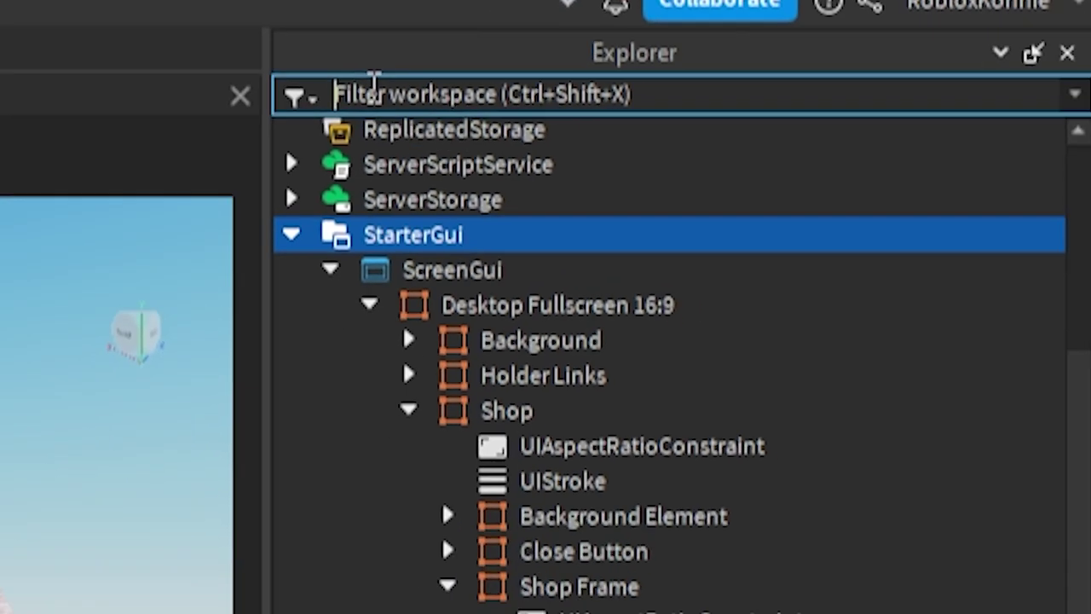
Step: Filter the Explorer with StarterGui.**is:TextLabel to list every TextLabel
{"action": "left_click", "coordinate": [254, 132]}
{"action": "type", "text": "St"}
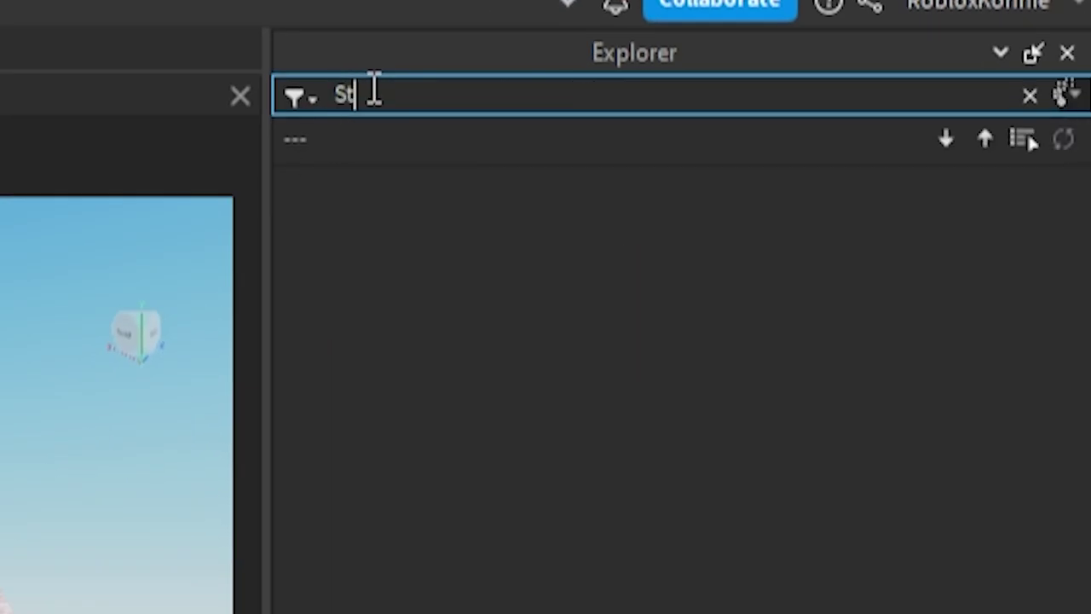
{"action": "type", "text": "arterGui"}
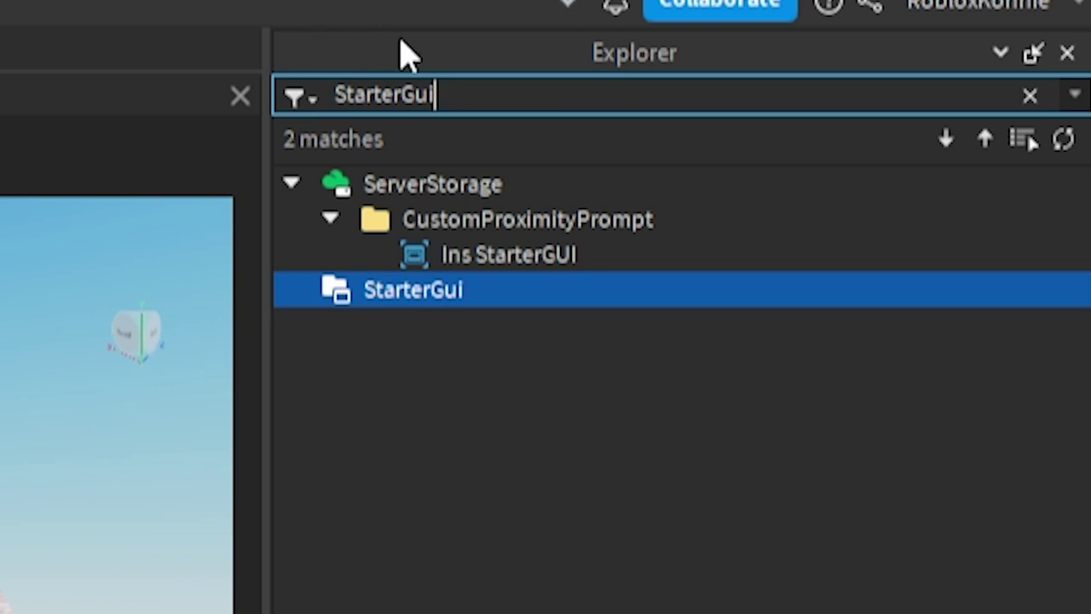
{"action": "type", "text": "."}
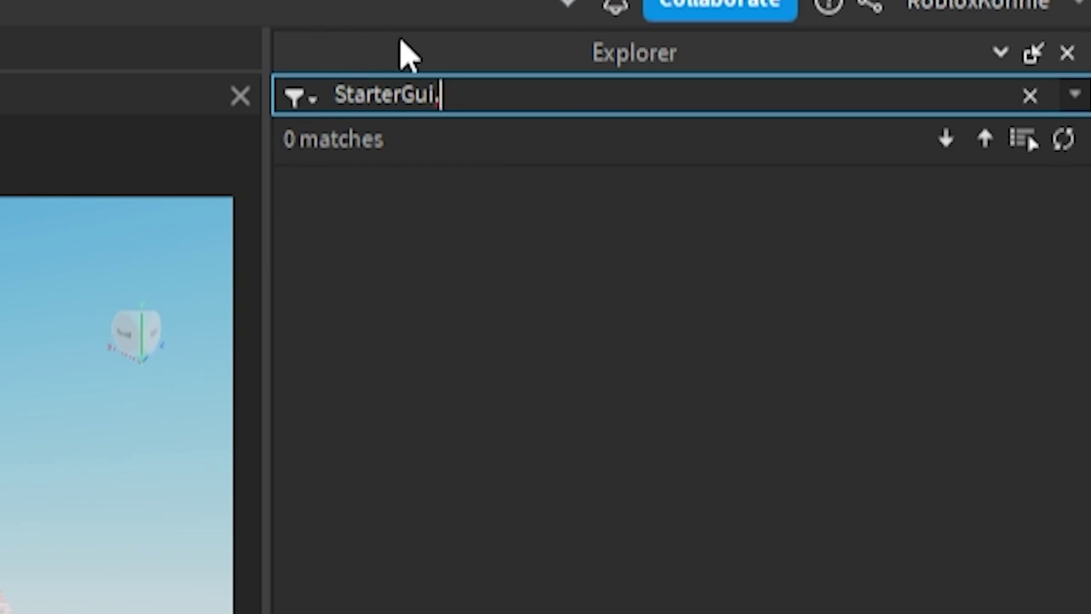
{"action": "type", "text": "Scre"}
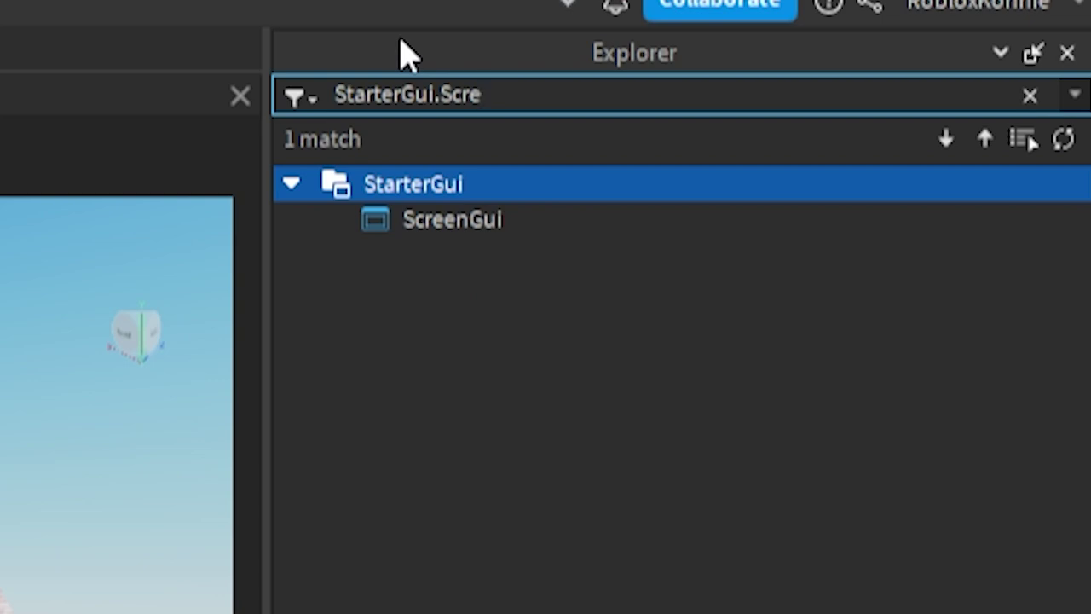
{"action": "mouse_move", "coordinate": [438, 231]}
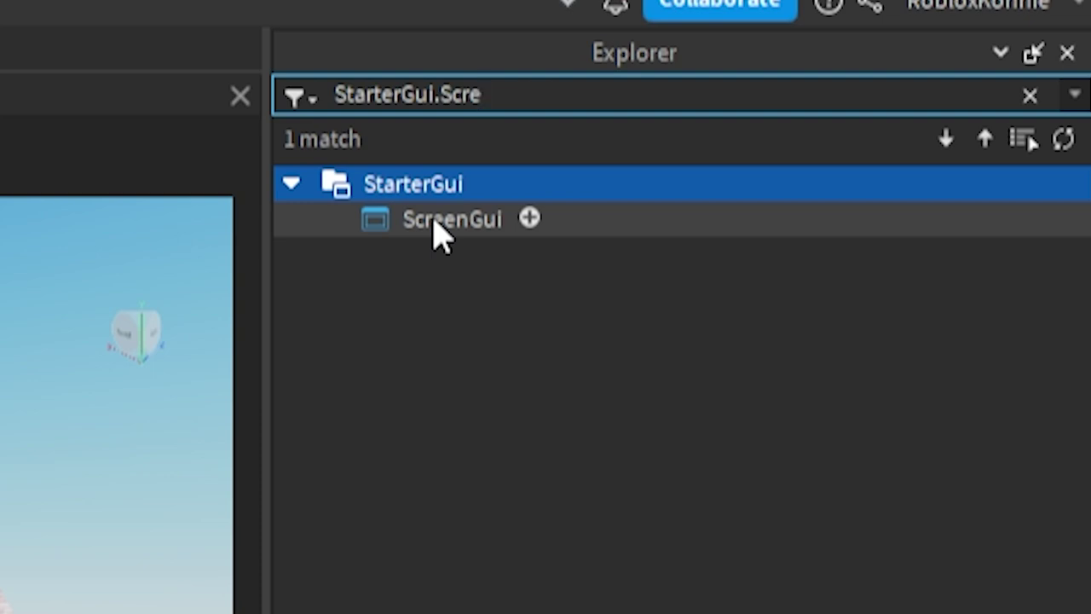
{"action": "key", "text": "BackSpace"}
{"action": "key", "text": "BackSpace"}
{"action": "key", "text": "BackSpace"}
{"action": "key", "text": "BackSpace"}
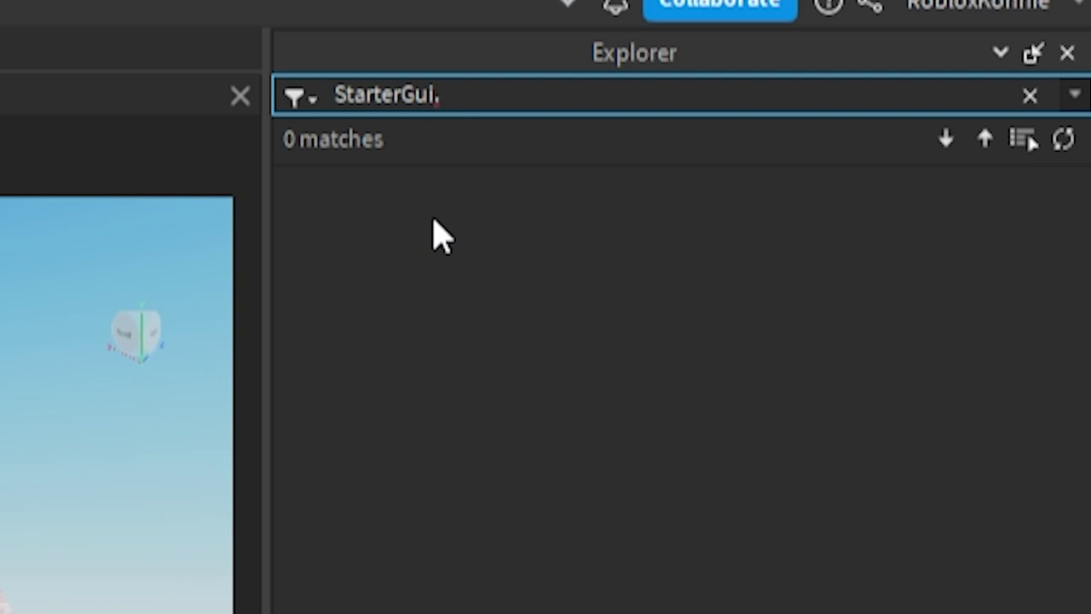
{"action": "type", "text": "*"}
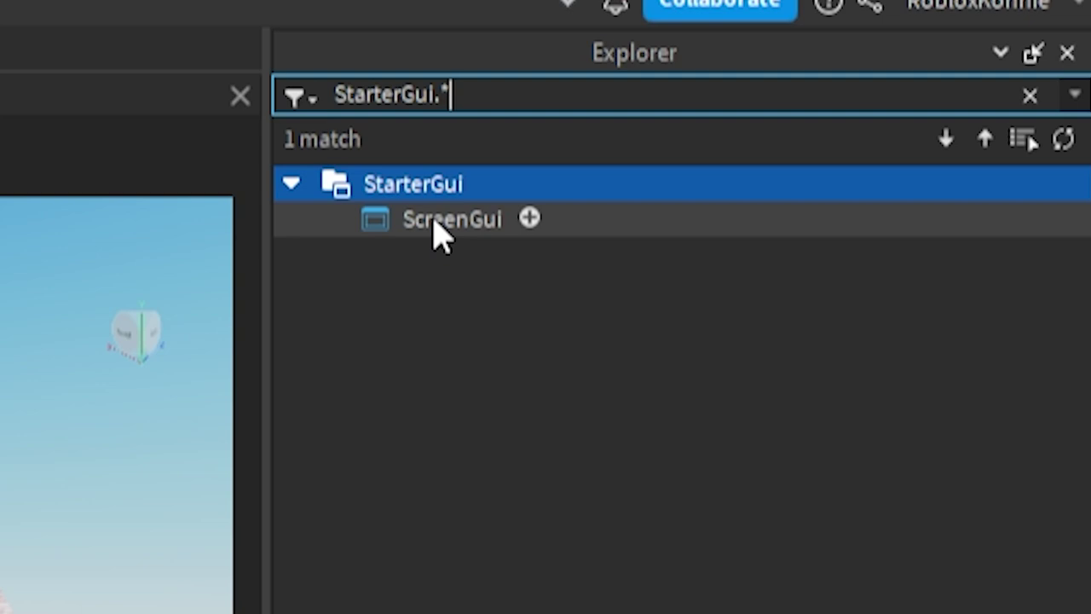
{"action": "type", "text": "*"}
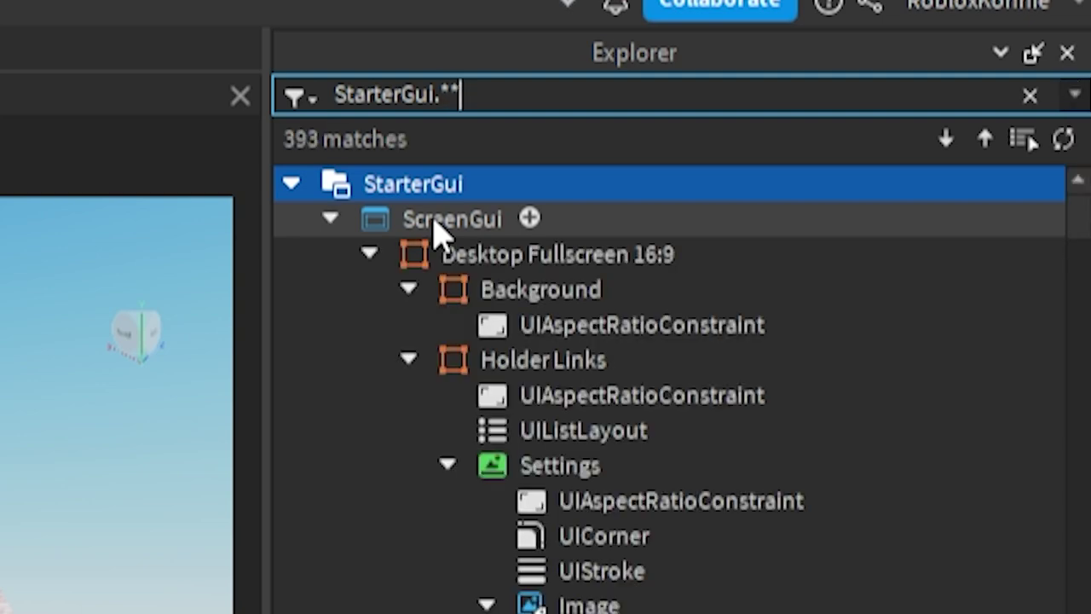
{"action": "type", "text": "i"}
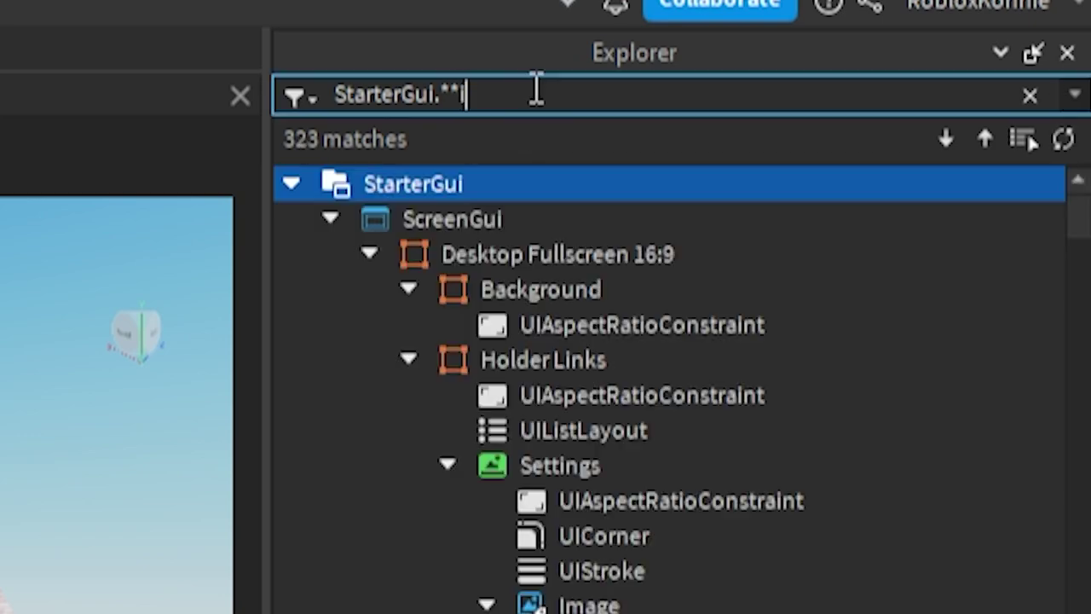
{"action": "type", "text": "s:Tex"}
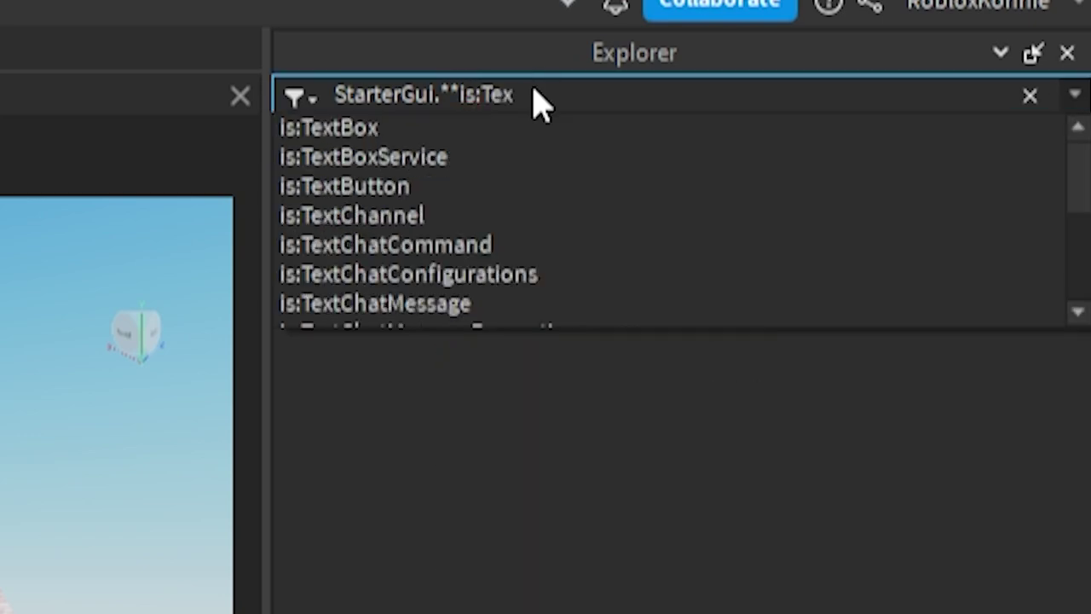
{"action": "type", "text": "tLa"}
{"action": "left_click", "coordinate": [400, 132]}
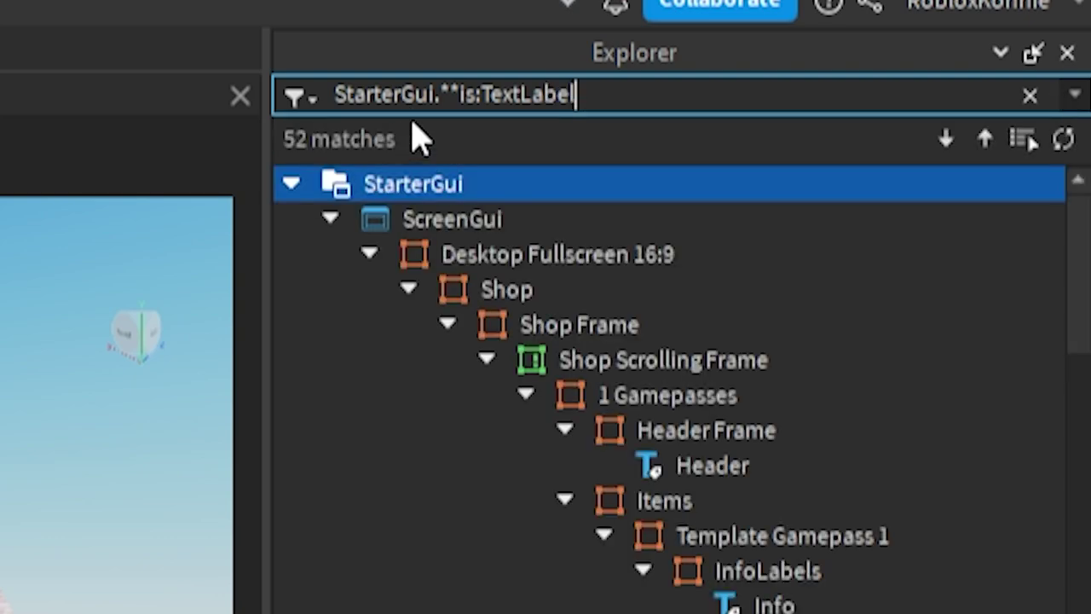
{"action": "scroll", "coordinate": [731, 446], "scroll_direction": "down", "scroll_amount": 3}
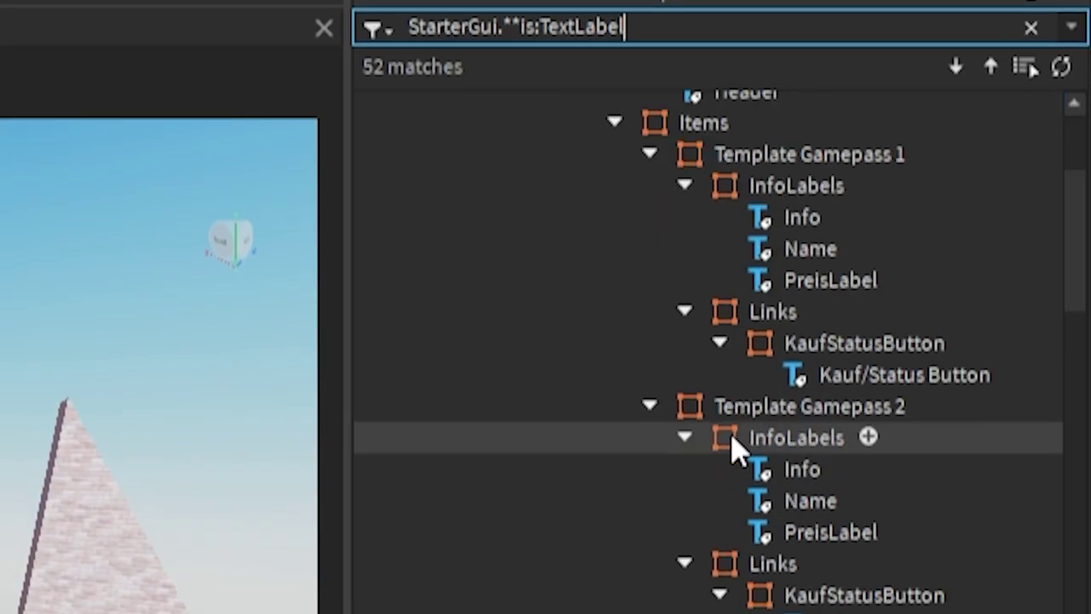
{"action": "scroll", "coordinate": [738, 451], "scroll_direction": "down", "scroll_amount": 3}
{"action": "scroll", "coordinate": [759, 460], "scroll_direction": "down", "scroll_amount": 3}
{"action": "scroll", "coordinate": [769, 443], "scroll_direction": "up", "scroll_amount": 10}
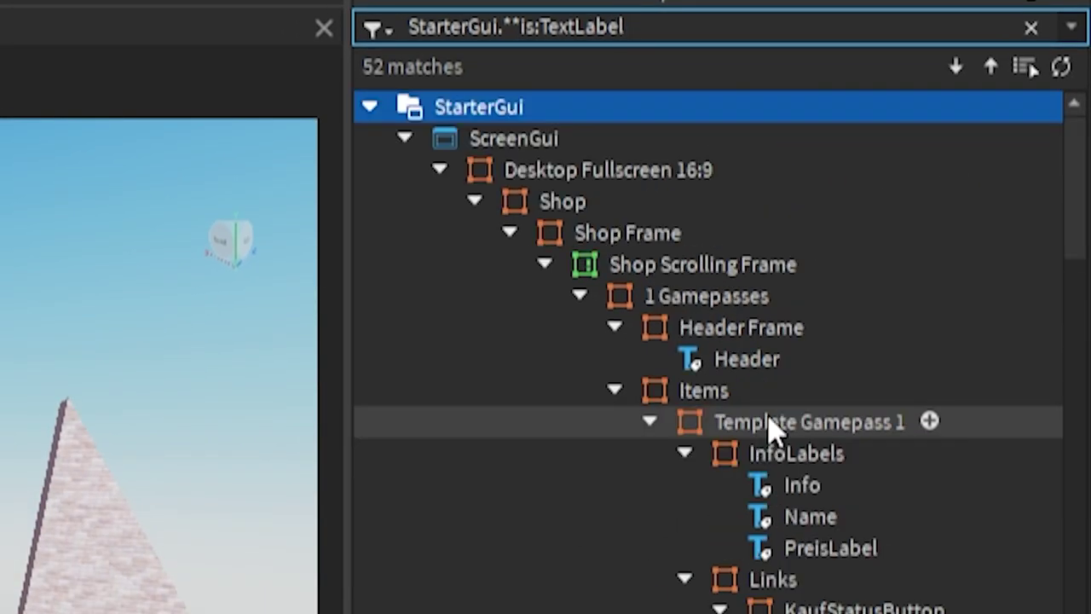
Step: Select all 52 matching TextLabels, set their FontFace to Fredoka One, and clear the filter
{"action": "left_click", "coordinate": [1024, 70]}
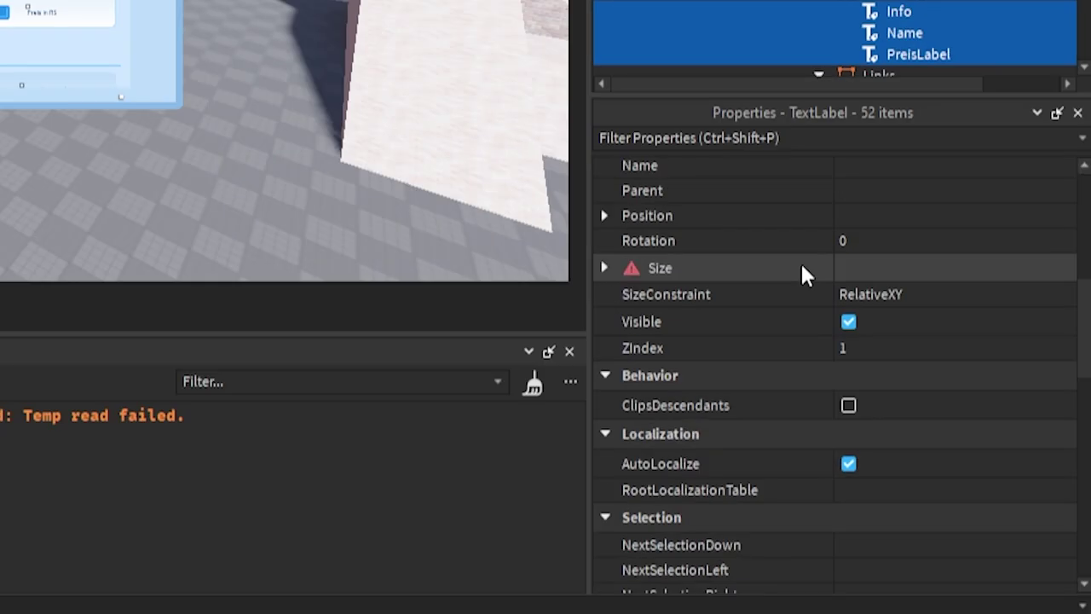
{"action": "scroll", "coordinate": [804, 269], "scroll_direction": "down", "scroll_amount": 4}
{"action": "scroll", "coordinate": [853, 324], "scroll_direction": "down", "scroll_amount": 1}
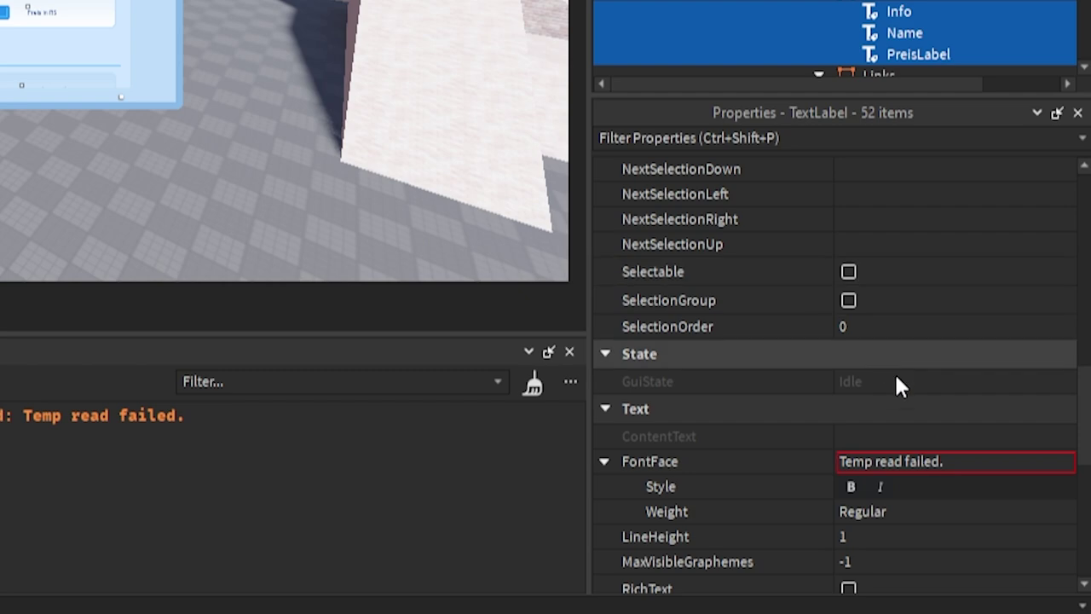
{"action": "left_click", "coordinate": [962, 465]}
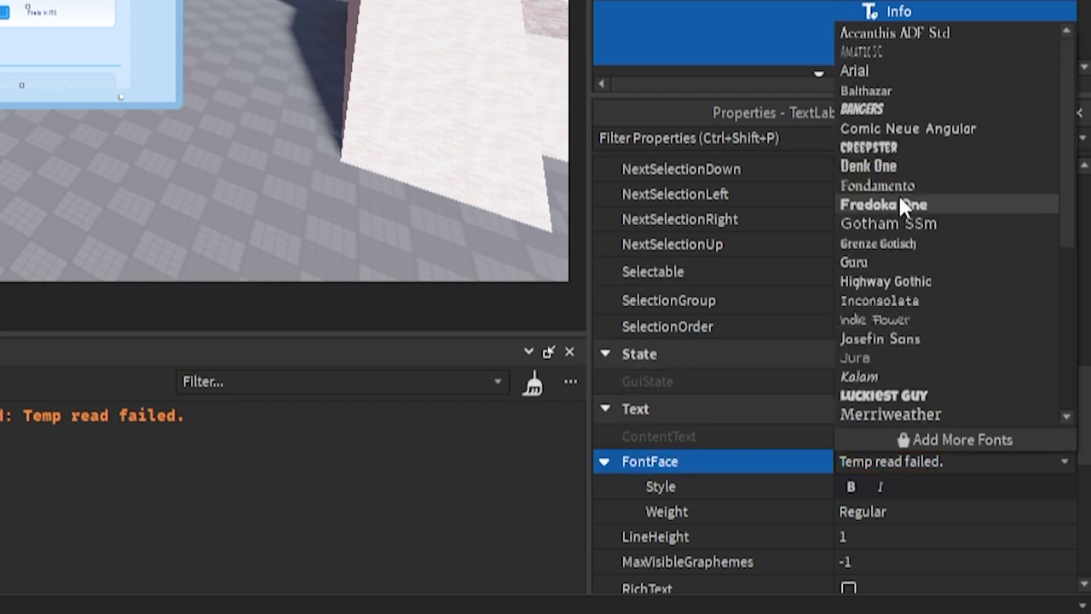
{"action": "left_click", "coordinate": [900, 204]}
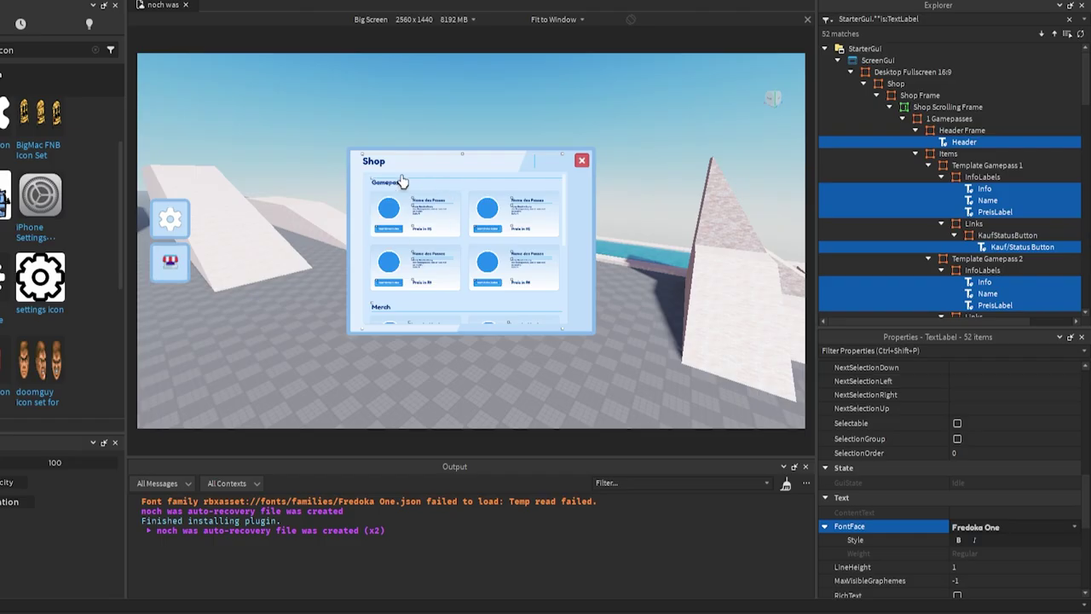
{"action": "key", "text": "ctrl+shift+x"}
{"action": "scroll", "coordinate": [839, 136], "scroll_direction": "up", "scroll_amount": 3}
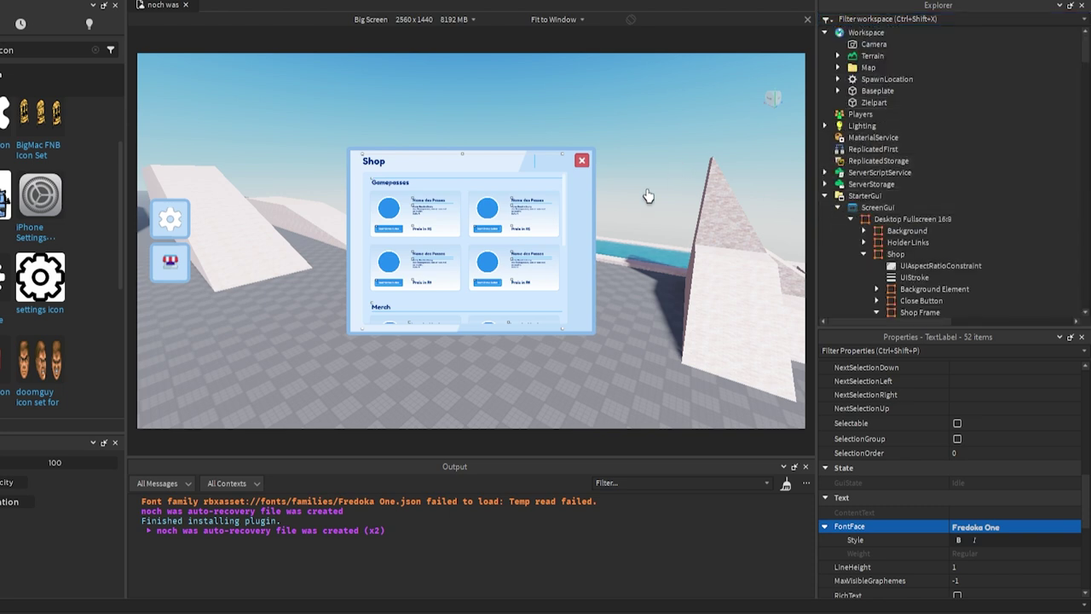
{"action": "scroll", "coordinate": [452, 226], "scroll_direction": "down", "scroll_amount": 5}
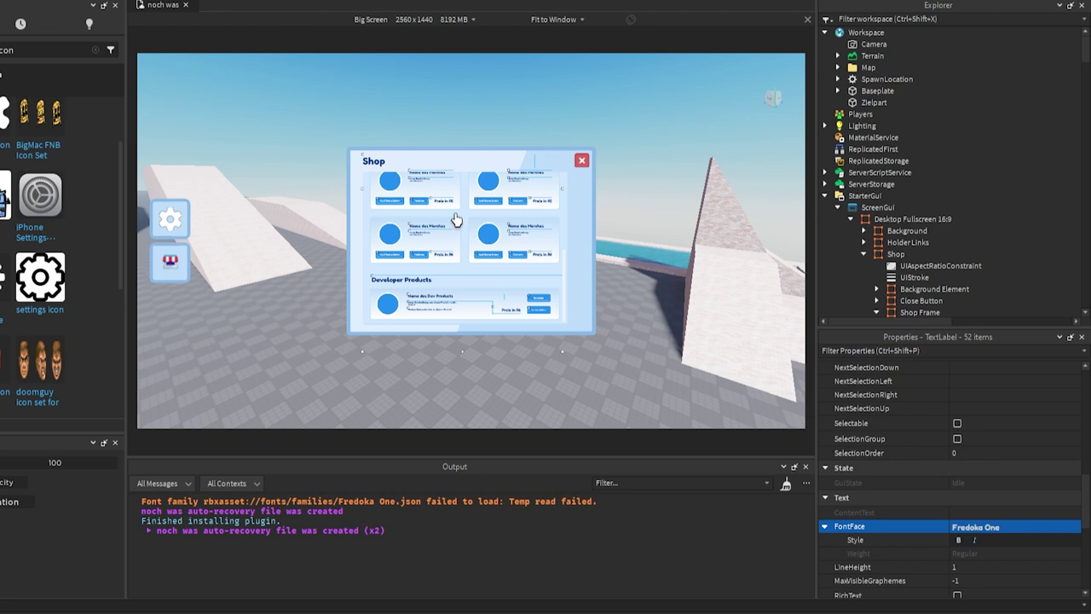
{"action": "scroll", "coordinate": [456, 220], "scroll_direction": "up", "scroll_amount": 2}
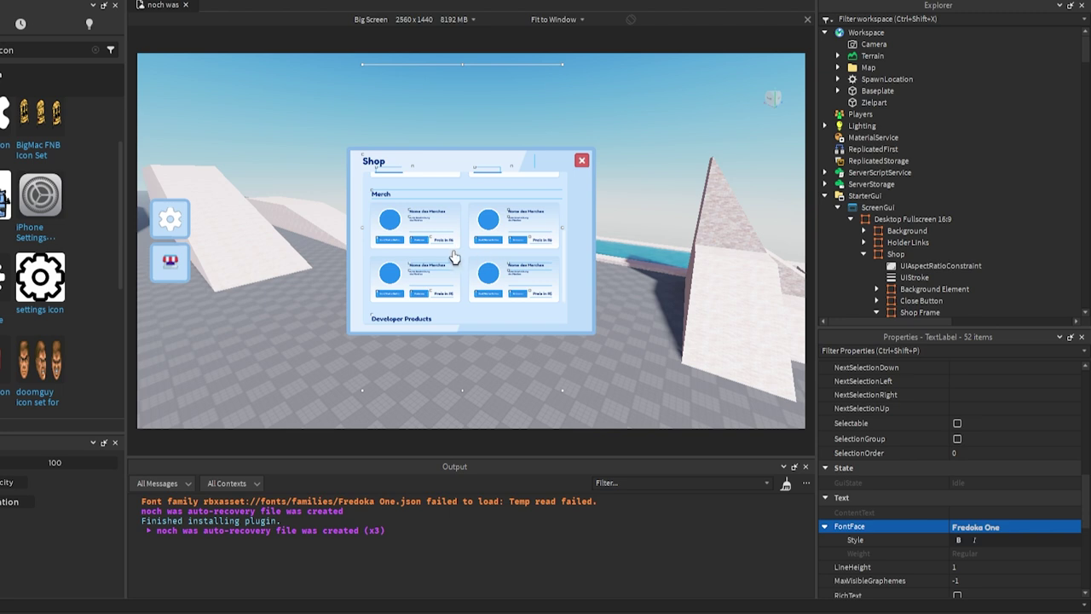
{"action": "scroll", "coordinate": [463, 253], "scroll_direction": "up", "scroll_amount": 4}
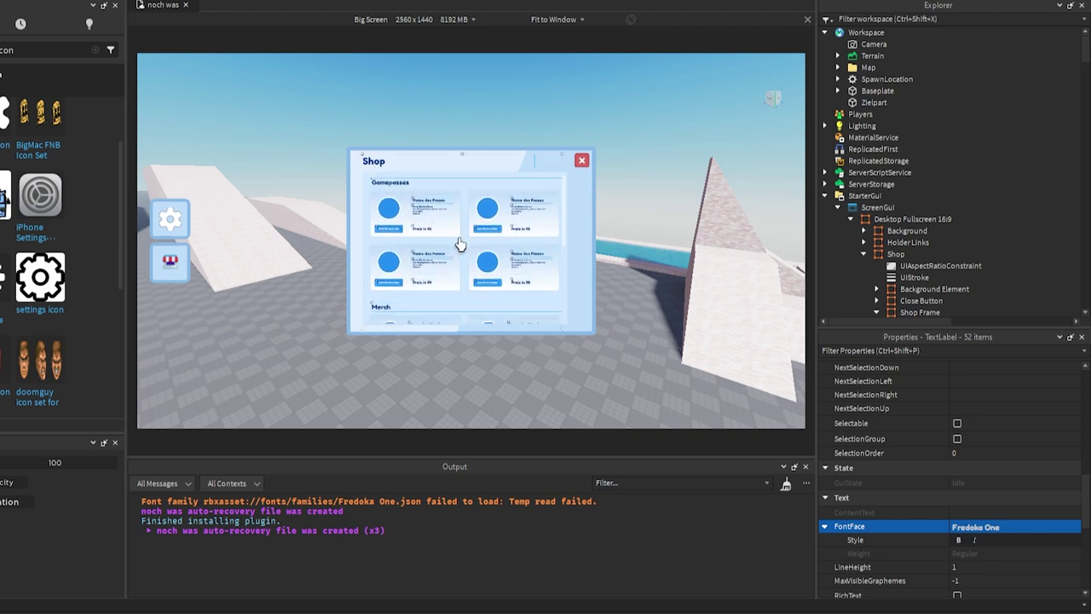
{"action": "scroll", "coordinate": [467, 205], "scroll_direction": "down", "scroll_amount": 4}
{"action": "scroll", "coordinate": [456, 256], "scroll_direction": "down", "scroll_amount": 2}
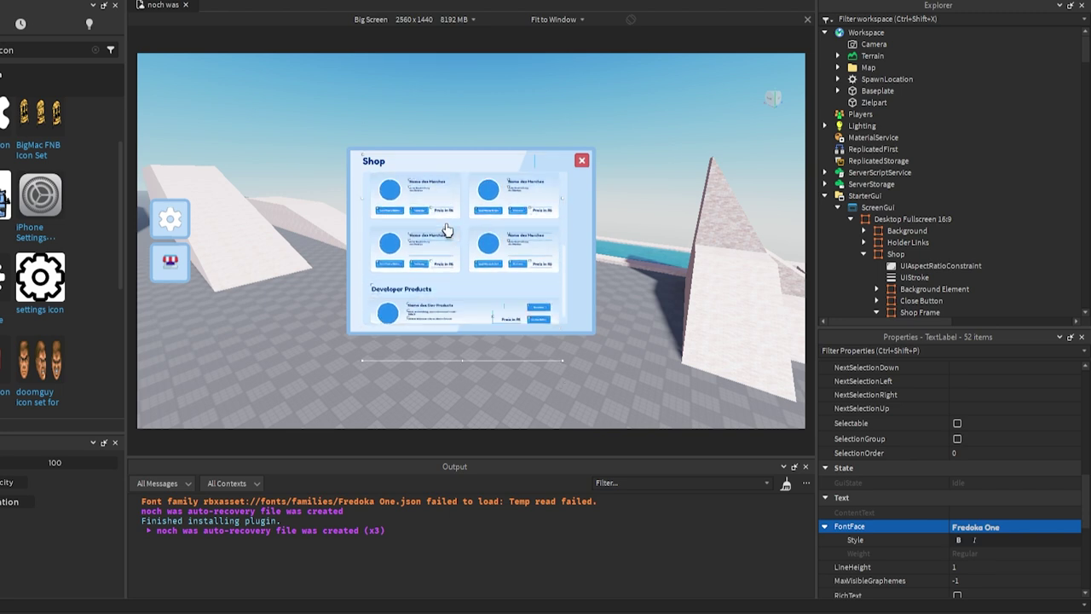
{"action": "scroll", "coordinate": [444, 281], "scroll_direction": "up", "scroll_amount": 5}
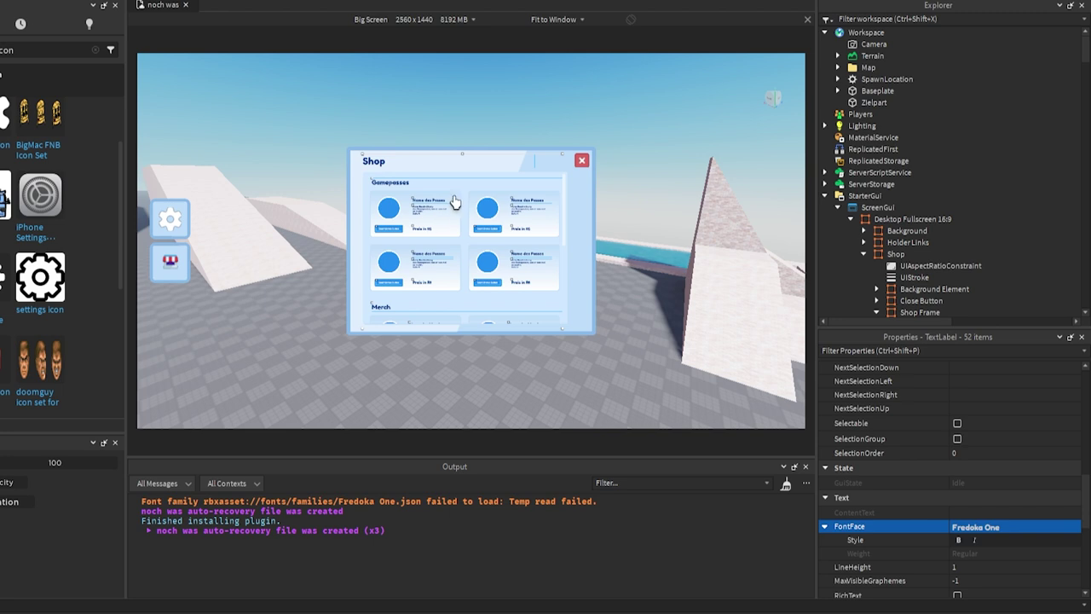
Step: Inspect HolderLinks, deleting the Settings image button and restoring it with undo
{"action": "left_click", "coordinate": [862, 255]}
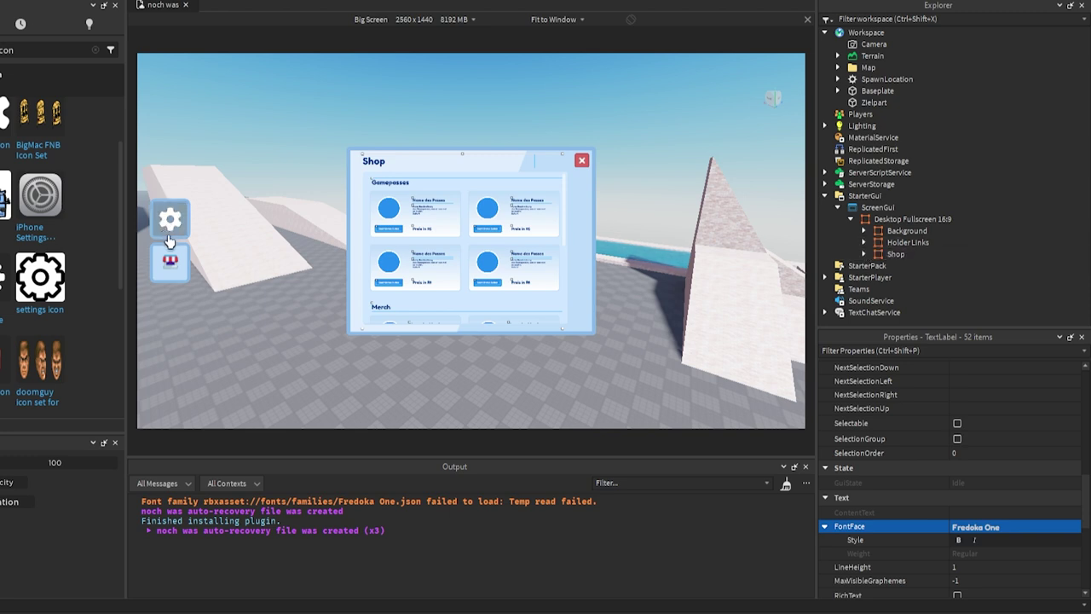
{"action": "double_click", "coordinate": [903, 243]}
{"action": "left_click", "coordinate": [910, 279]}
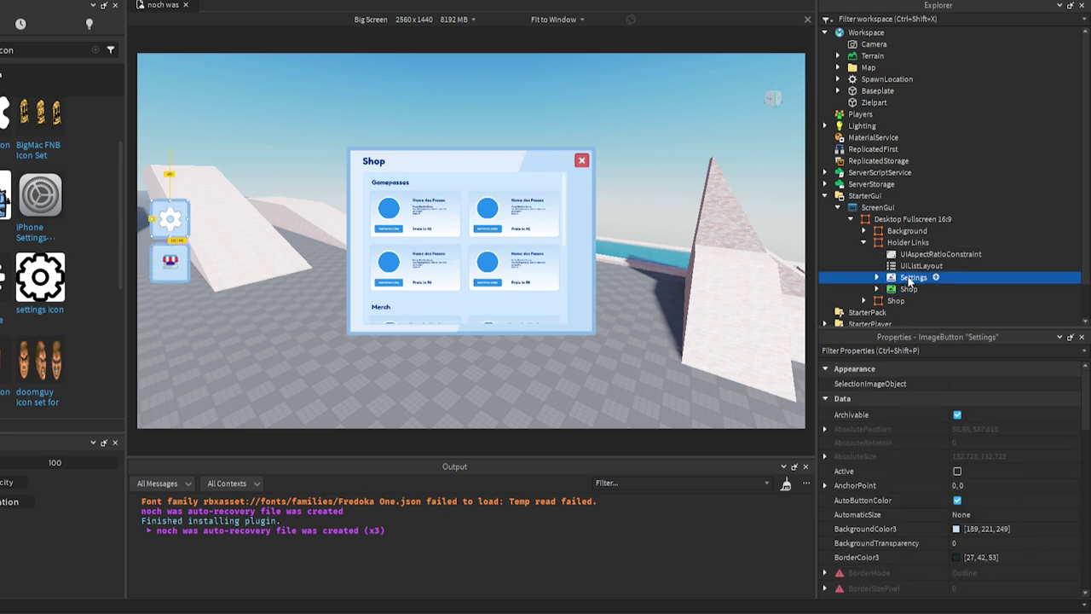
{"action": "key", "text": "Delete"}
{"action": "left_click", "coordinate": [903, 243]}
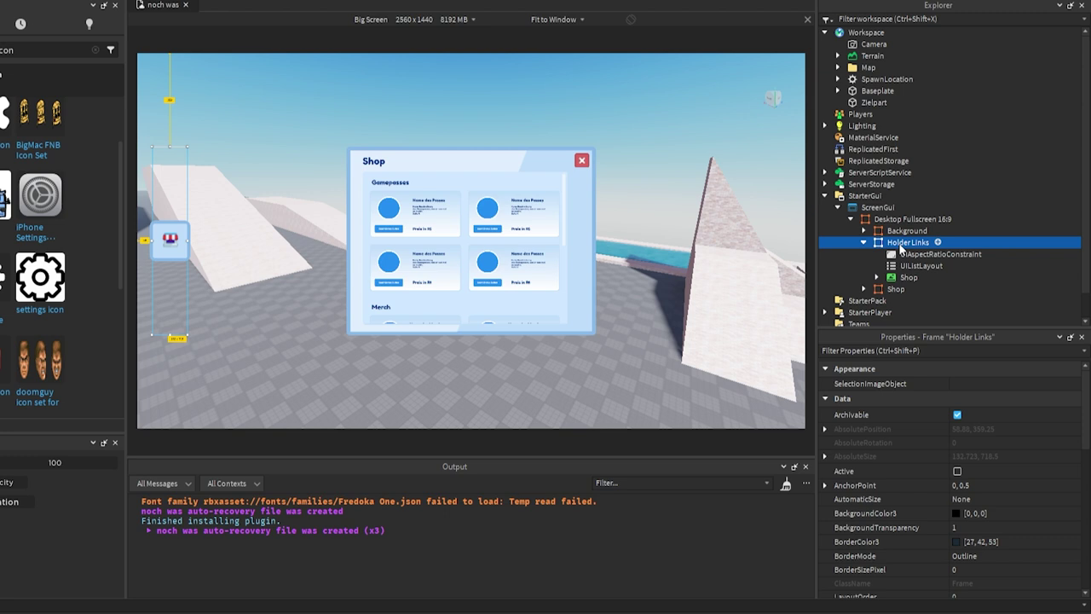
{"action": "key", "text": "ctrl+z"}
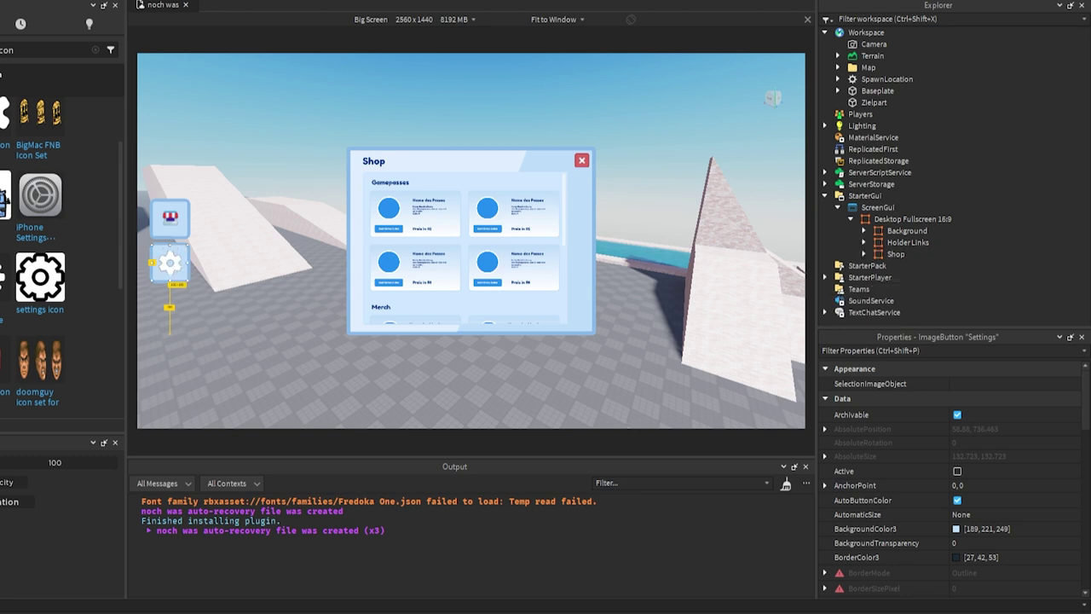
{"action": "scroll", "coordinate": [492, 269], "scroll_direction": "down", "scroll_amount": 2}
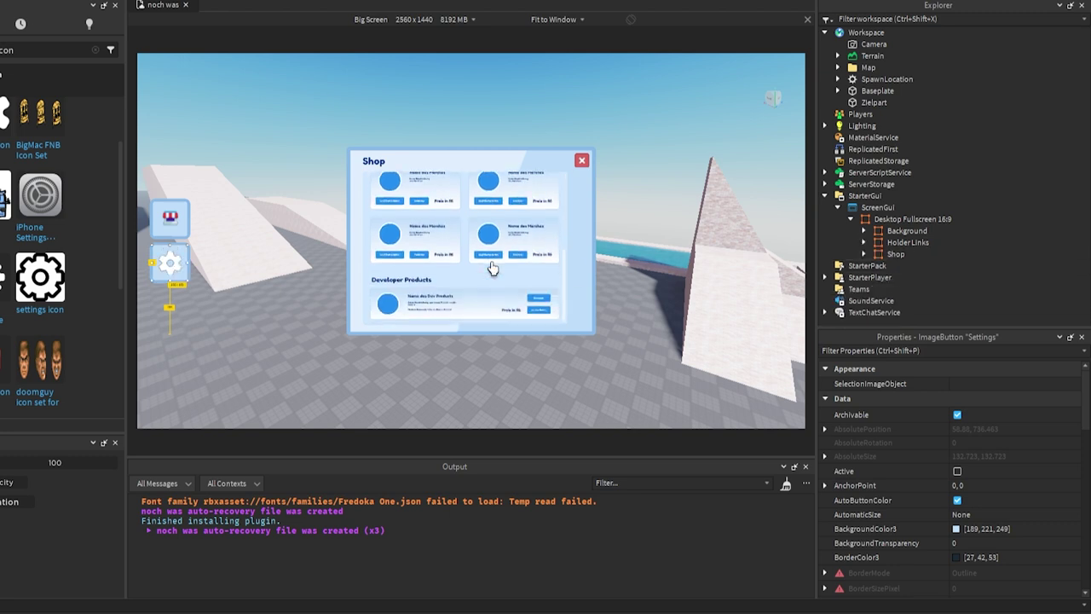
{"action": "scroll", "coordinate": [492, 268], "scroll_direction": "up", "scroll_amount": 2}
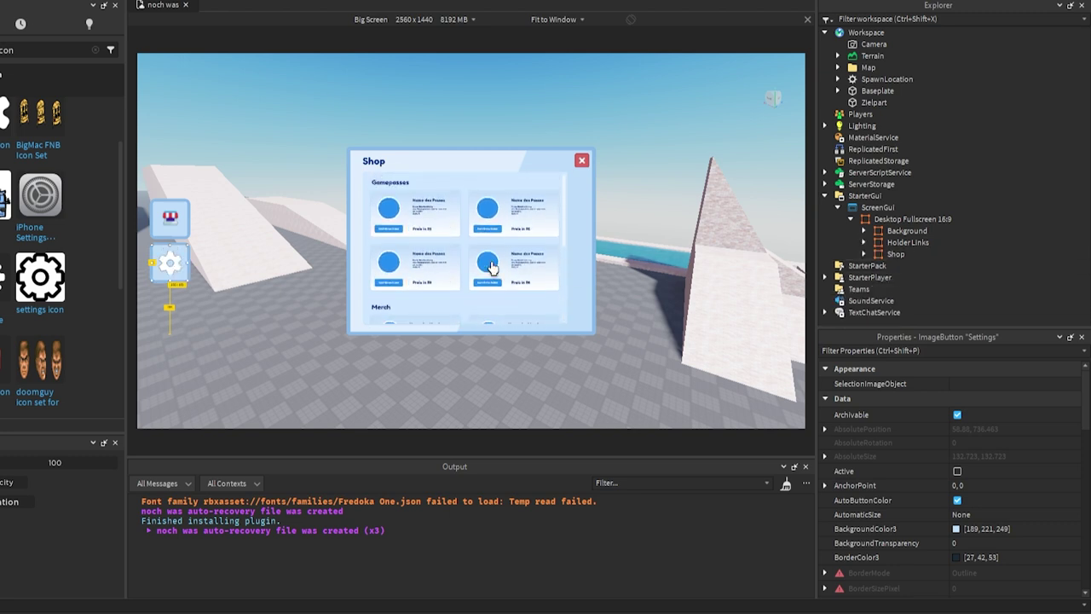
{"action": "left_click", "coordinate": [879, 244]}
{"action": "left_click", "coordinate": [863, 242]}
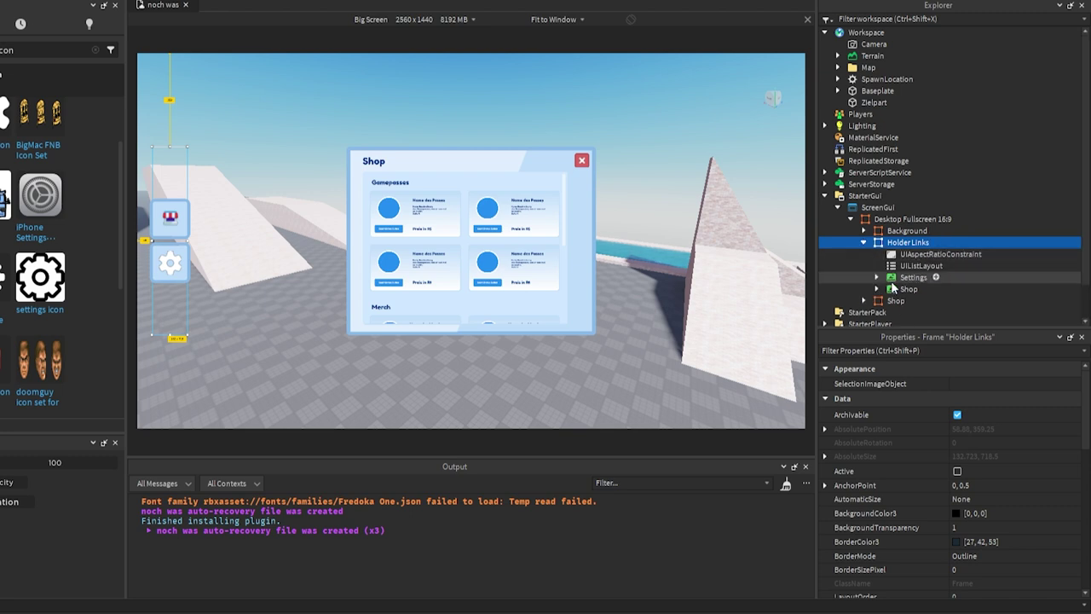
{"action": "left_click", "coordinate": [863, 243]}
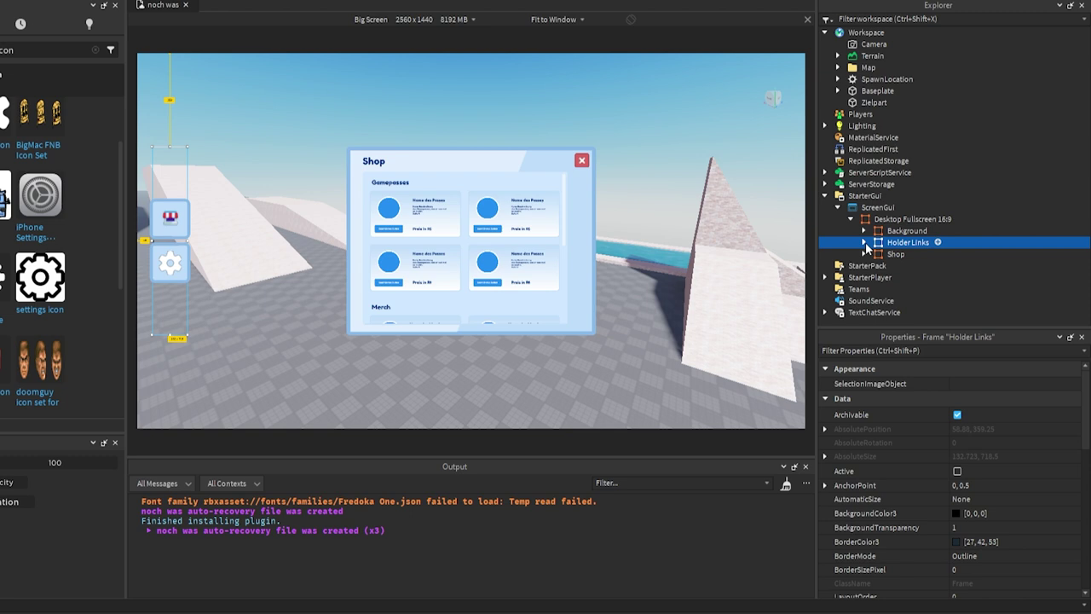
Step: Duplicate the Shop frame with Ctrl+D and select all seven children of the copy
{"action": "left_click", "coordinate": [895, 256]}
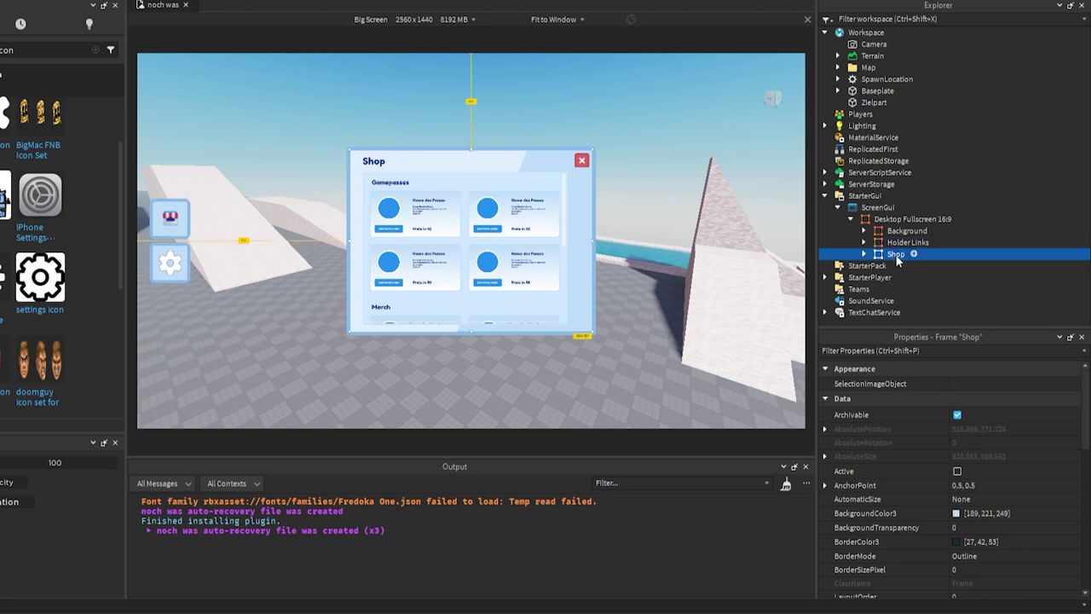
{"action": "key", "text": "ctrl+d"}
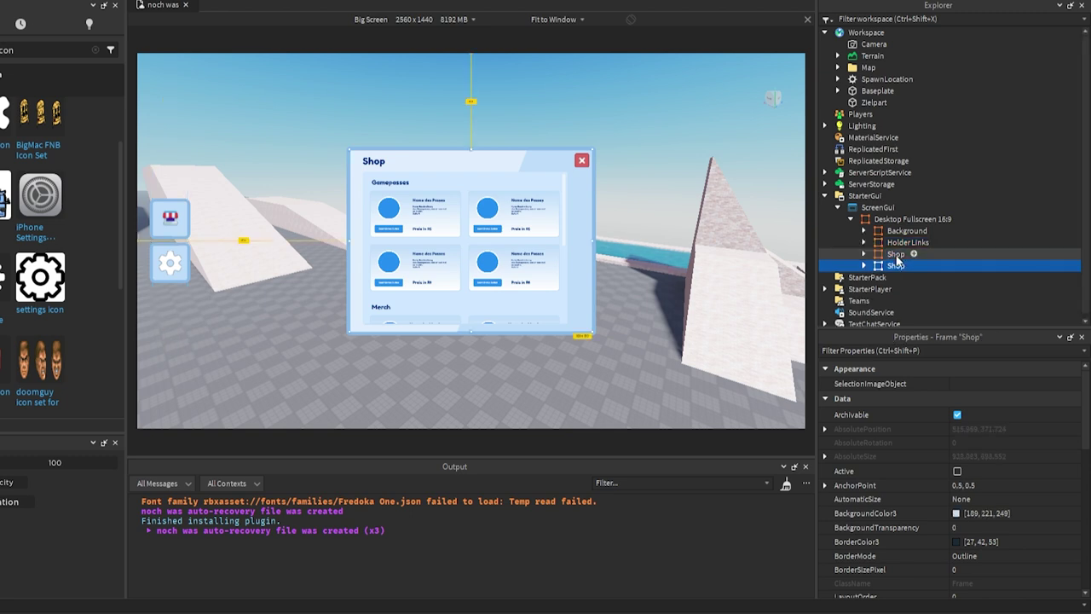
{"action": "left_click", "coordinate": [863, 265]}
{"action": "scroll", "coordinate": [898, 273], "scroll_direction": "down", "scroll_amount": 2}
{"action": "left_click", "coordinate": [938, 211]}
{"action": "left_click", "coordinate": [907, 281], "text": "shift"}
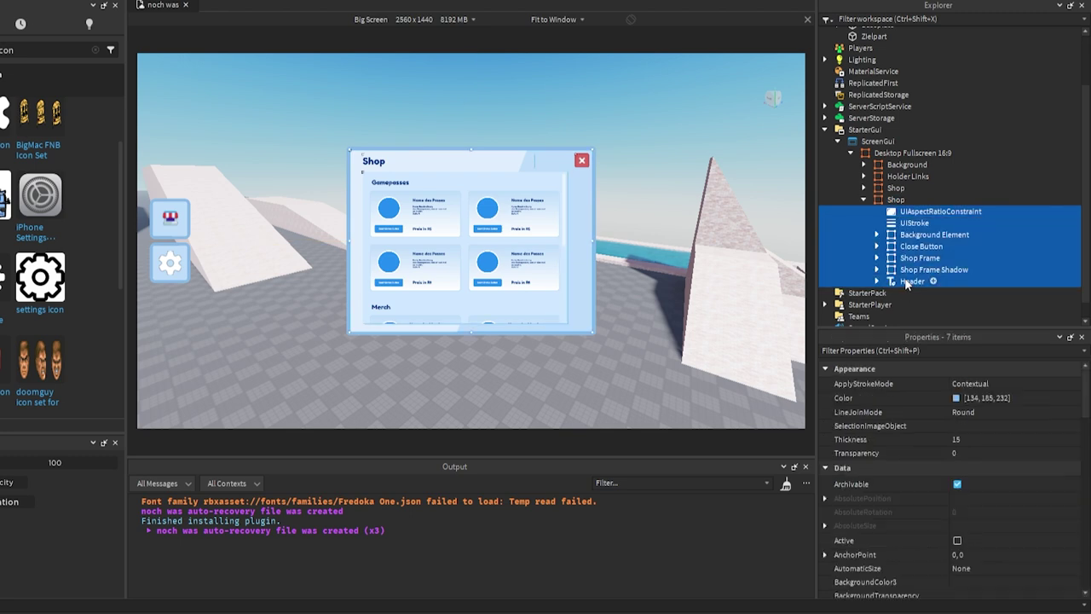
Step: Empty the copied frame, set its BackgroundTransparency to 1, and rename it Fenster
{"action": "key", "text": "Delete"}
{"action": "left_click", "coordinate": [891, 262]}
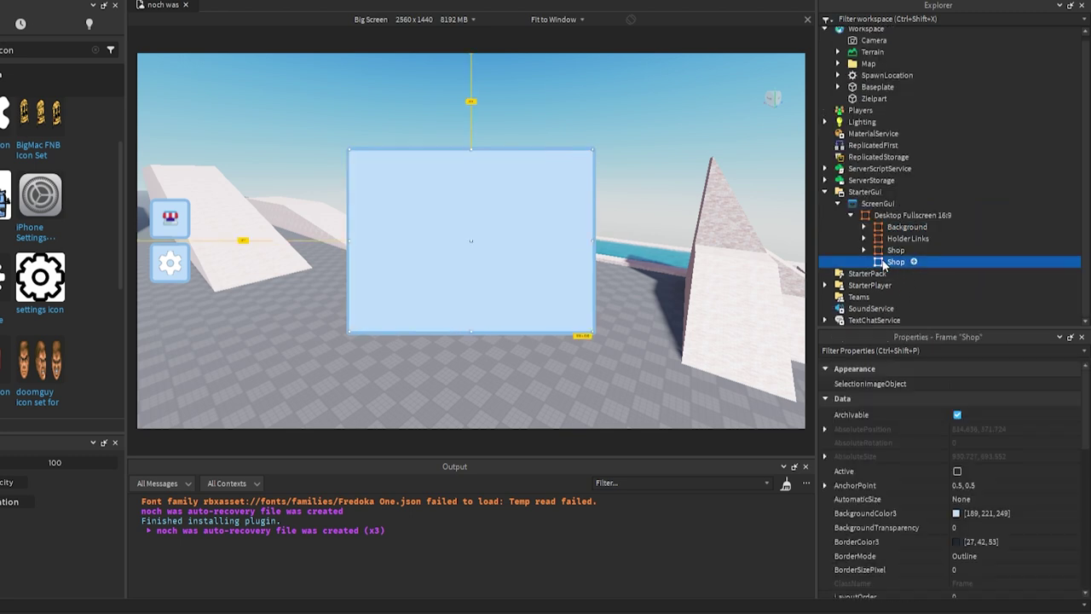
{"action": "left_click", "coordinate": [969, 529]}
{"action": "type", "text": "1"}
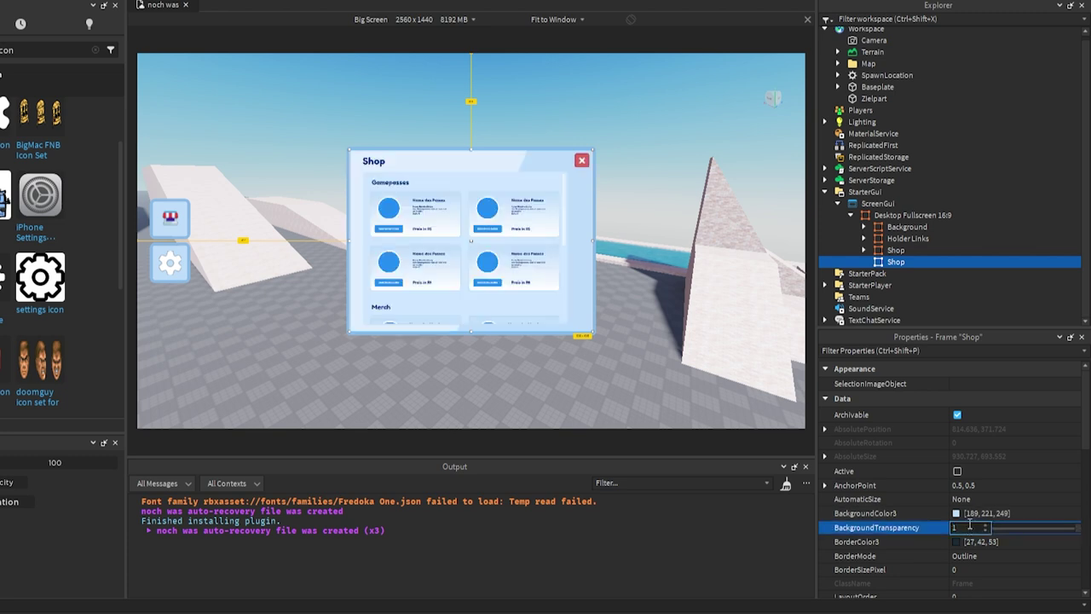
{"action": "key", "text": "Return"}
{"action": "scroll", "coordinate": [969, 529], "scroll_direction": "down", "scroll_amount": 3}
{"action": "left_click", "coordinate": [972, 528]}
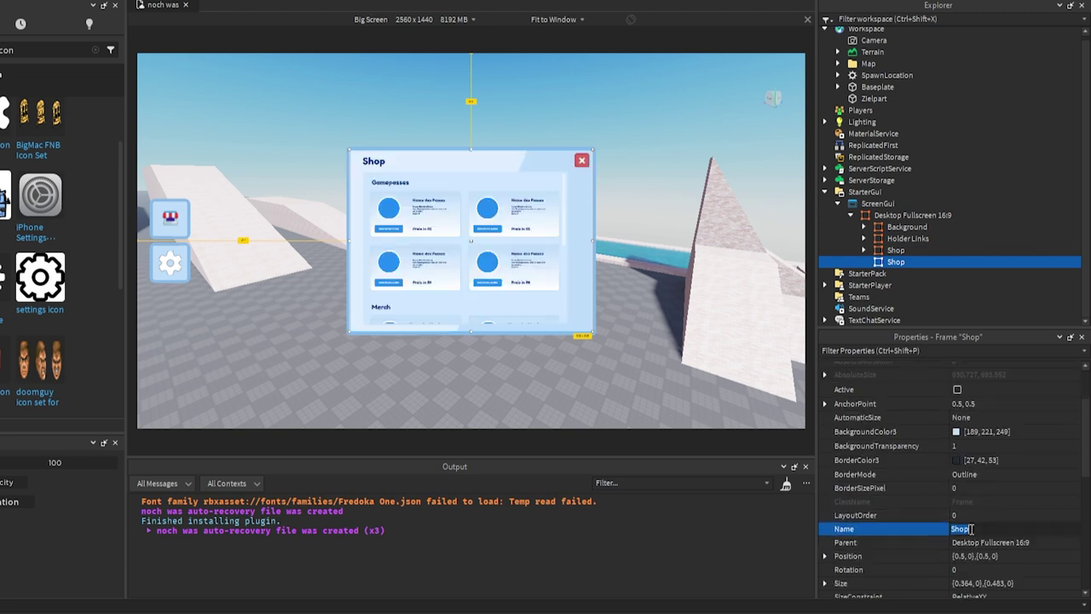
{"action": "type", "text": "Fenster"}
{"action": "key", "text": "Return"}
Step: Move the Shop frame into Fenster and set its Size to {1,0},{1,0}
{"action": "left_click", "coordinate": [896, 250]}
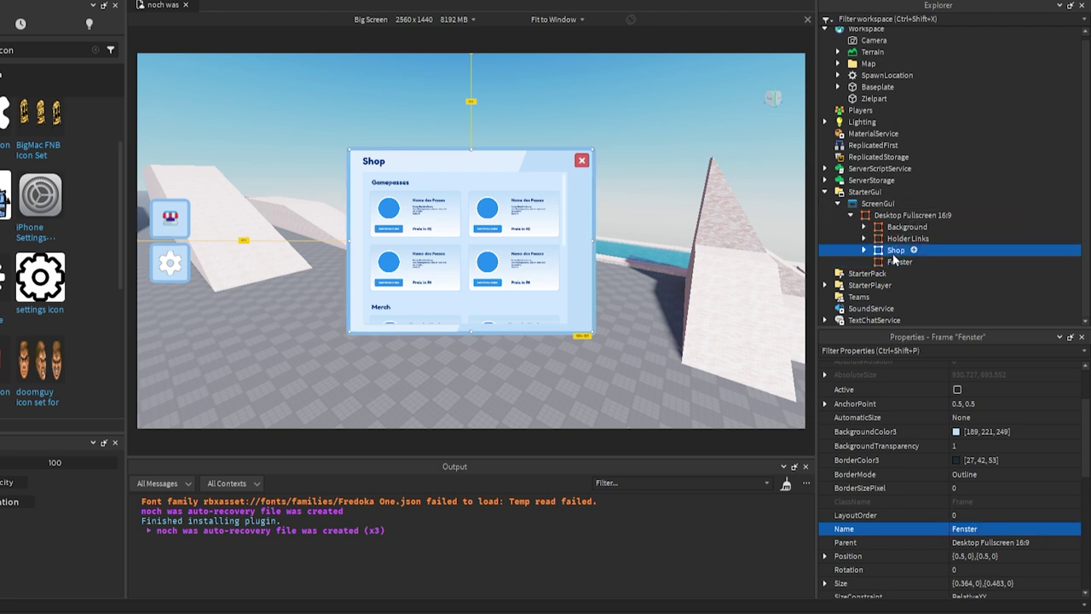
{"action": "left_click_drag", "start_coordinate": [897, 262], "coordinate": [897, 262]}
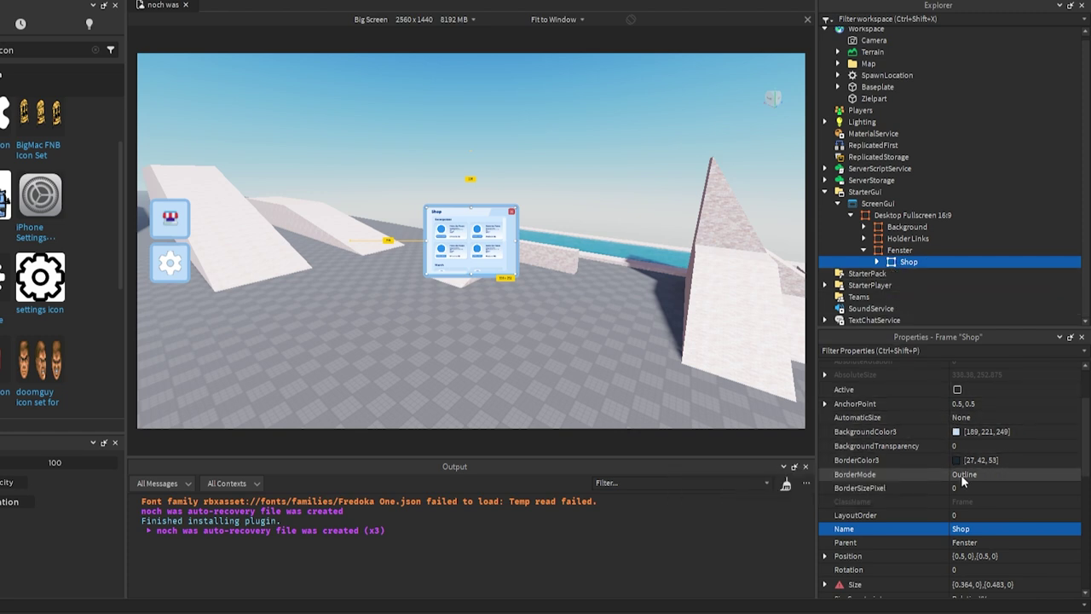
{"action": "scroll", "coordinate": [961, 474], "scroll_direction": "down", "scroll_amount": 2}
{"action": "left_click", "coordinate": [981, 544]}
{"action": "type", "text": "1,0,1,0"}
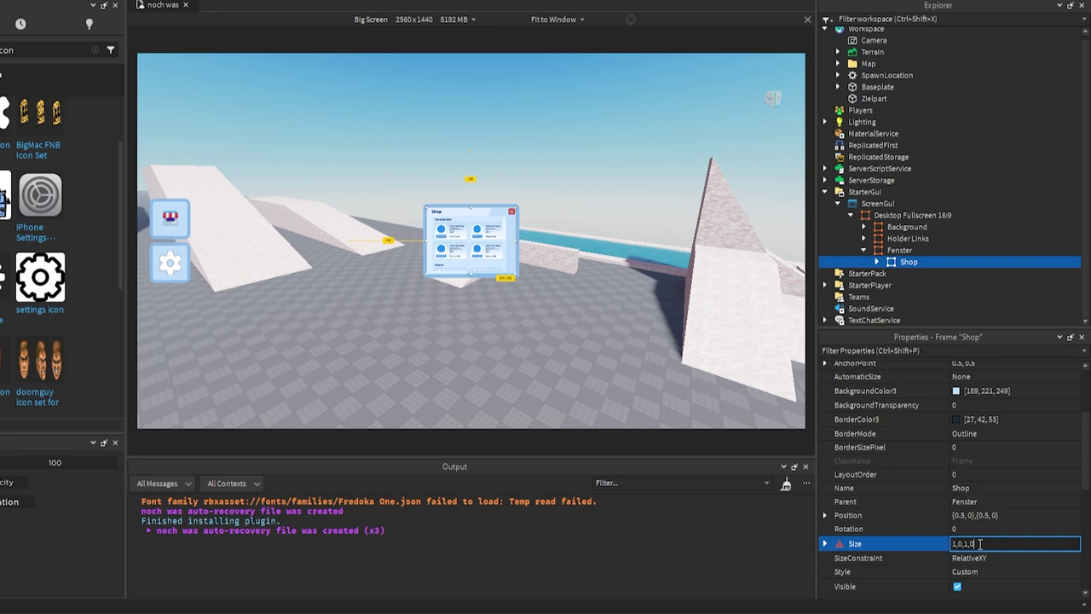
{"action": "key", "text": "Return"}
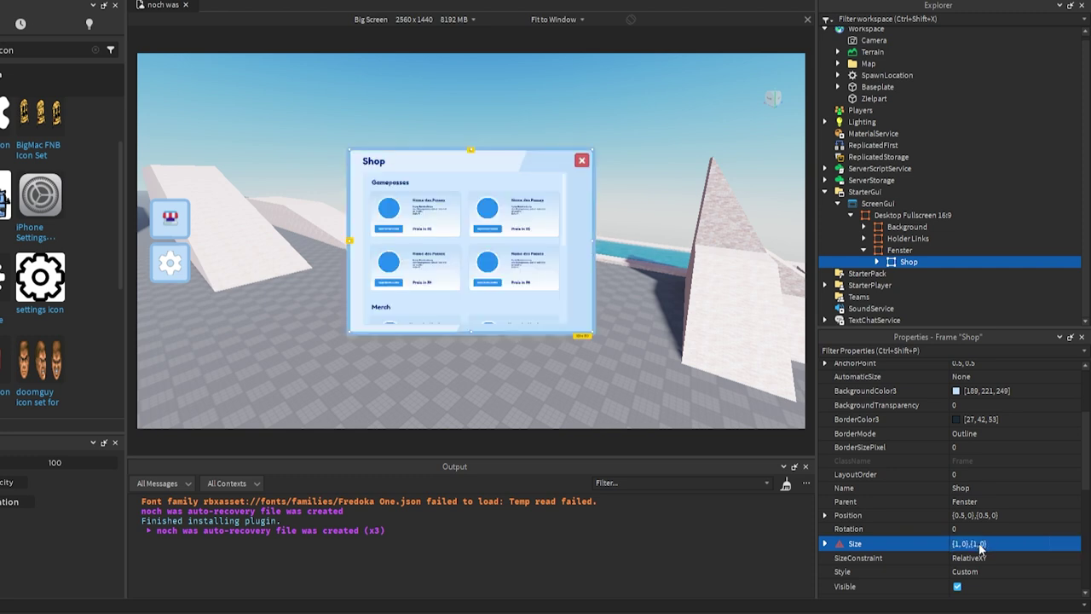
{"action": "left_click", "coordinate": [897, 252]}
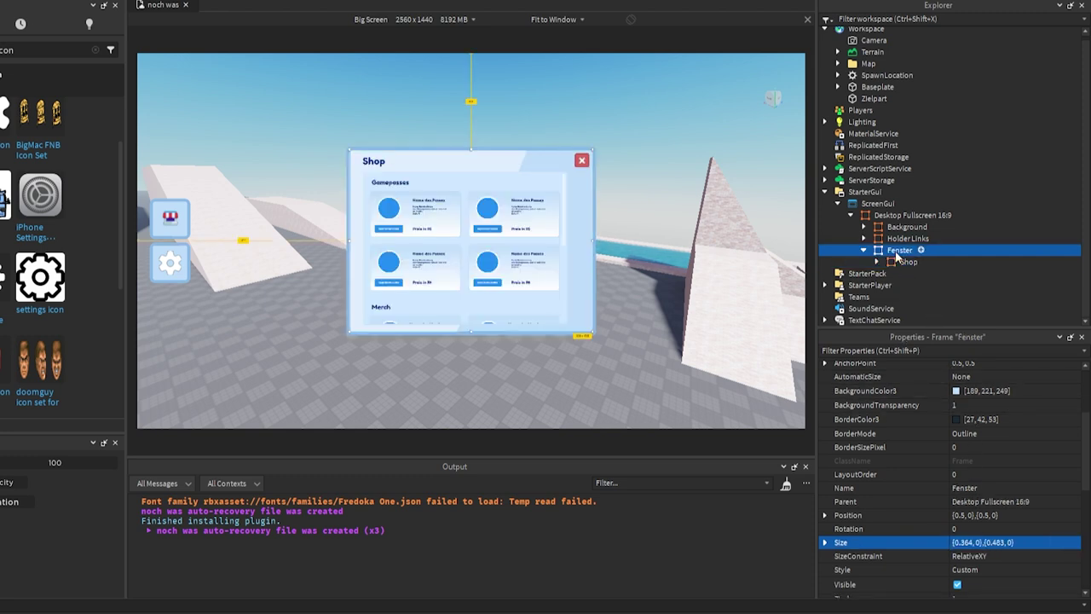
{"action": "left_click", "coordinate": [898, 262]}
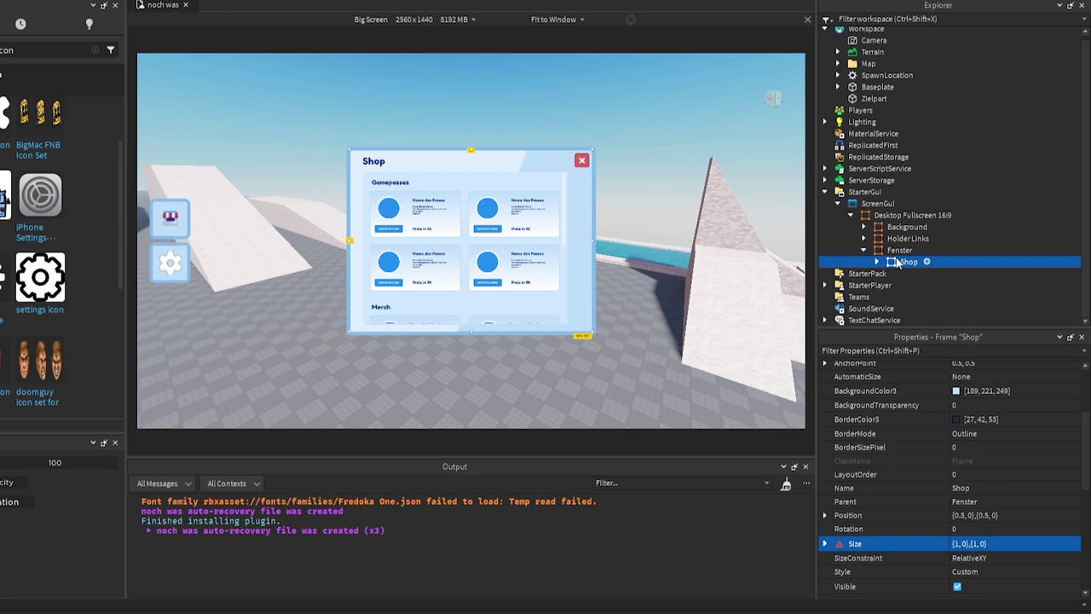
Step: Duplicate the Shop frame as 'Settings' and hide the original Shop frame
{"action": "key", "text": "ctrl+d"}
{"action": "left_click", "coordinate": [960, 488]}
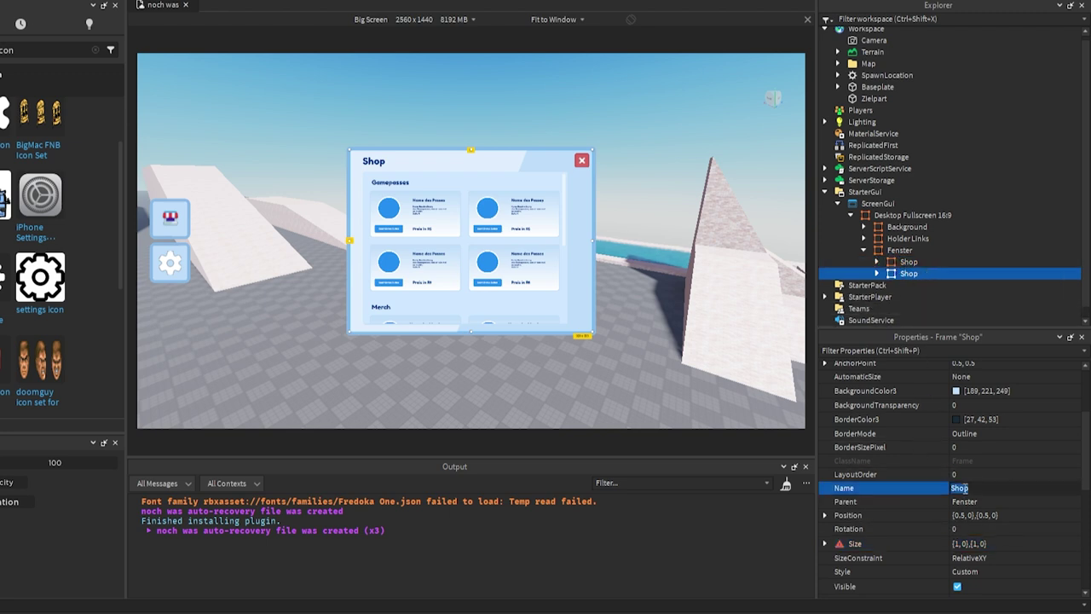
{"action": "type", "text": "Settings"}
{"action": "key", "text": "Return"}
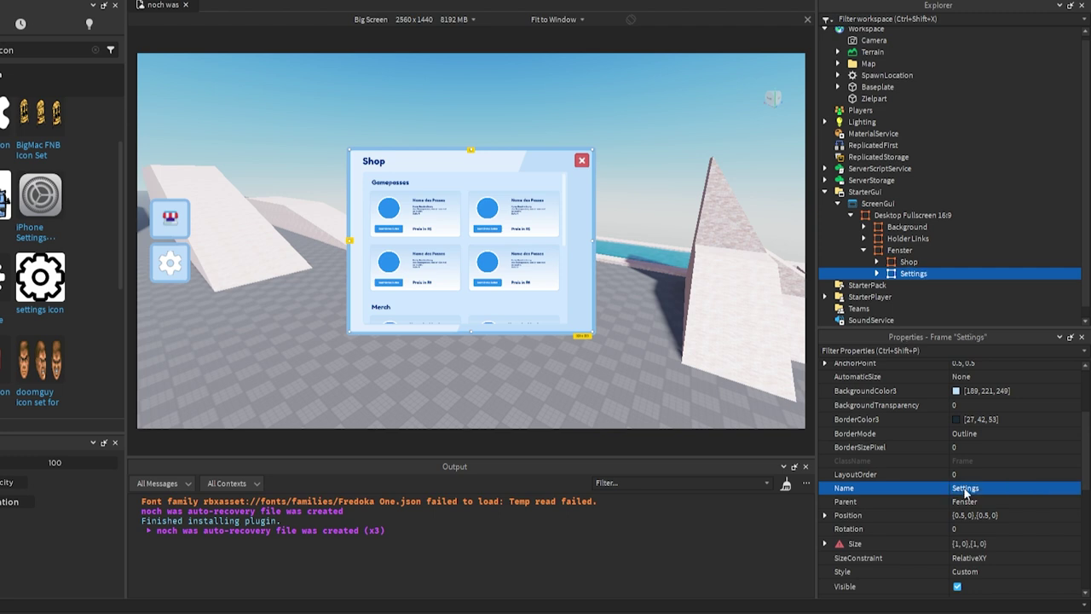
{"action": "left_click", "coordinate": [909, 262]}
{"action": "scroll", "coordinate": [905, 532], "scroll_direction": "down", "scroll_amount": 3}
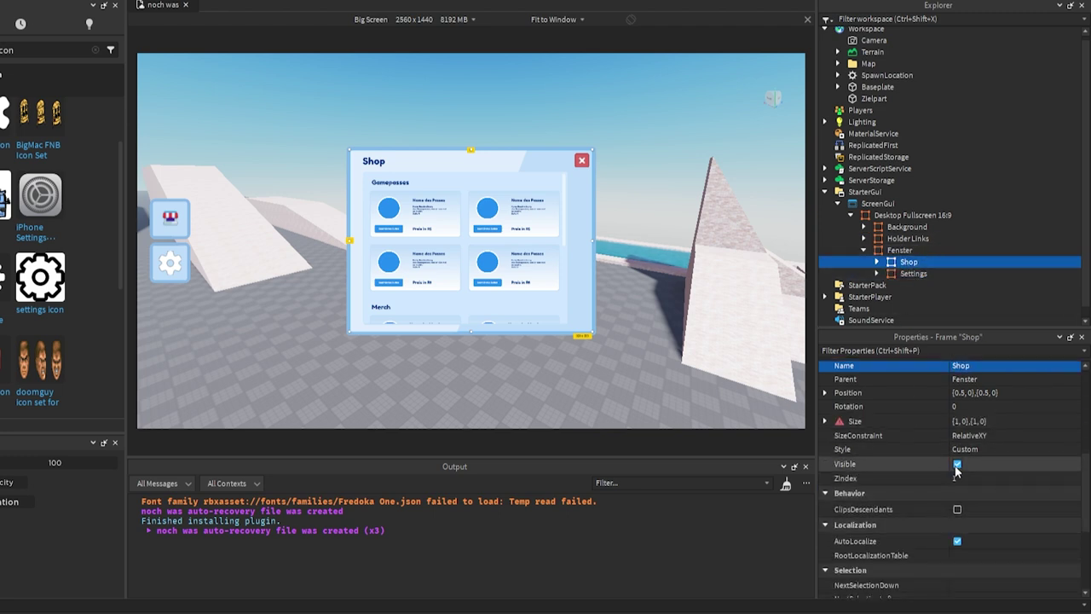
{"action": "left_click", "coordinate": [957, 465]}
Step: Change the Settings window's Header text to 'Settings'
{"action": "left_click", "coordinate": [910, 274]}
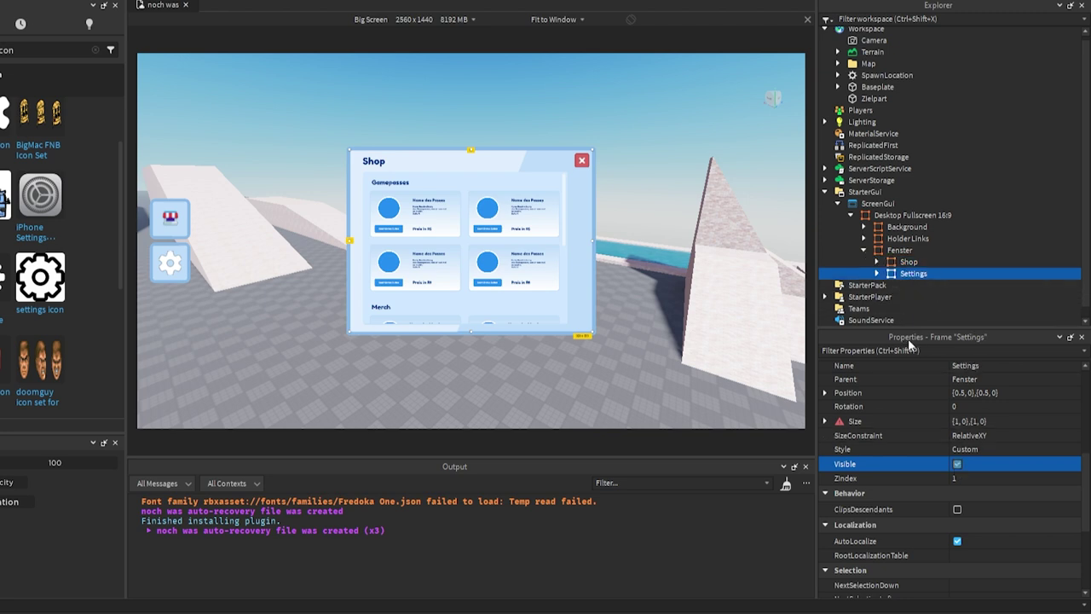
{"action": "left_click", "coordinate": [876, 273]}
{"action": "scroll", "coordinate": [904, 290], "scroll_direction": "down", "scroll_amount": 2}
{"action": "left_click", "coordinate": [916, 290]}
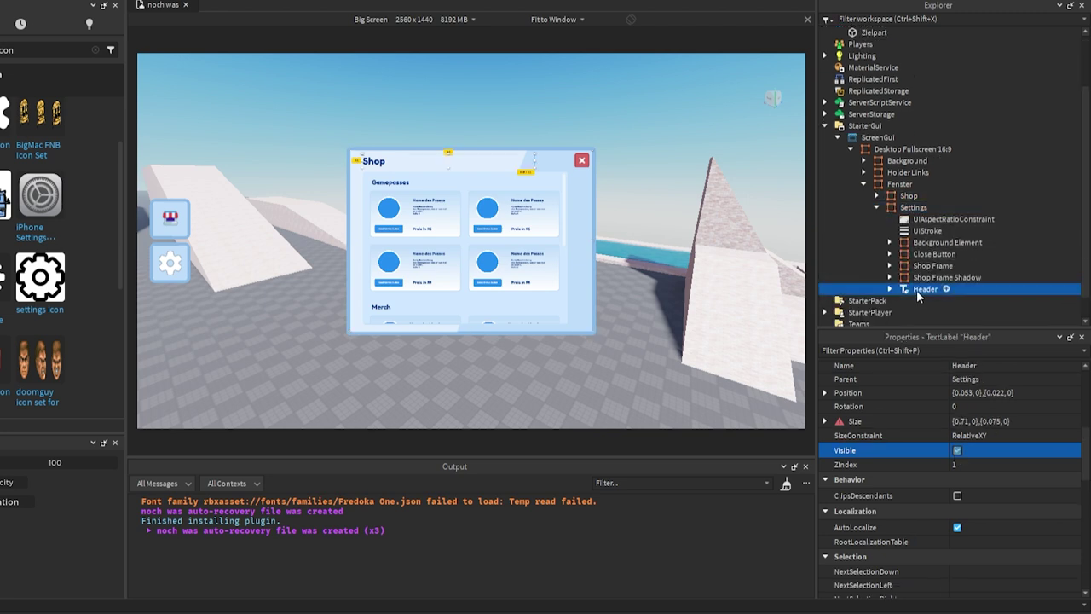
{"action": "scroll", "coordinate": [932, 420], "scroll_direction": "down", "scroll_amount": 3}
{"action": "scroll", "coordinate": [947, 469], "scroll_direction": "down", "scroll_amount": 3}
{"action": "left_click", "coordinate": [961, 528]}
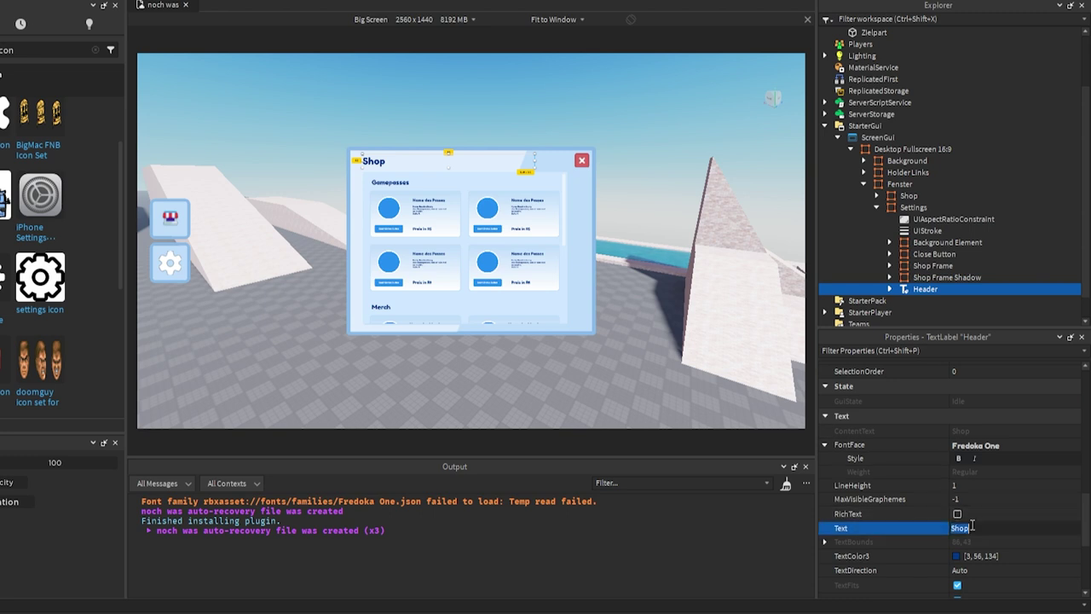
{"action": "type", "text": "Settings"}
{"action": "key", "text": "Return"}
Step: Delete the Shop Scrolling Frame from the Settings window's Shop Frame
{"action": "double_click", "coordinate": [897, 266]}
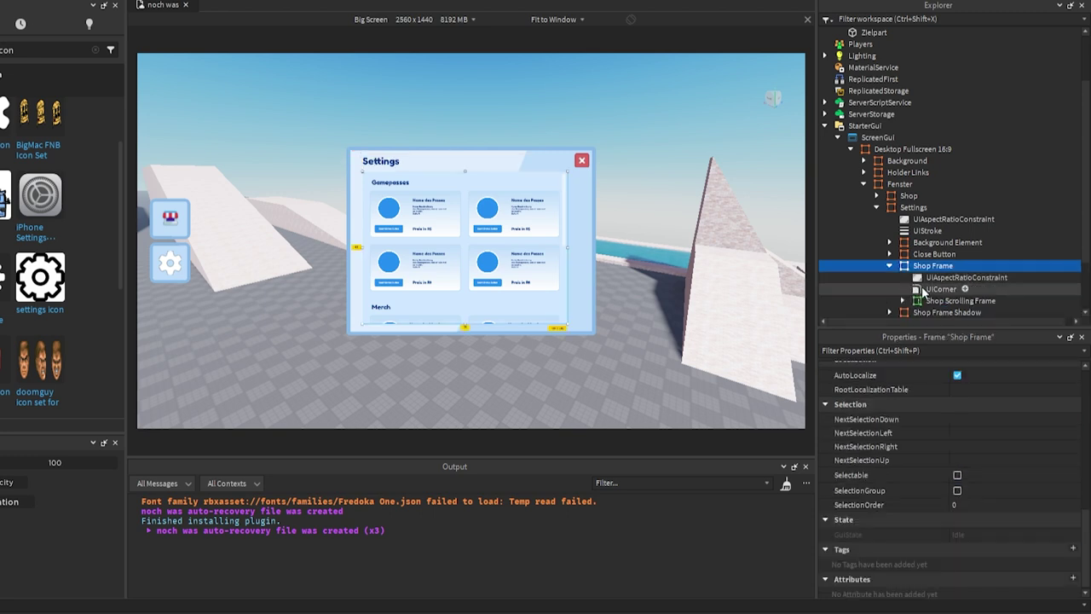
{"action": "left_click", "coordinate": [891, 266]}
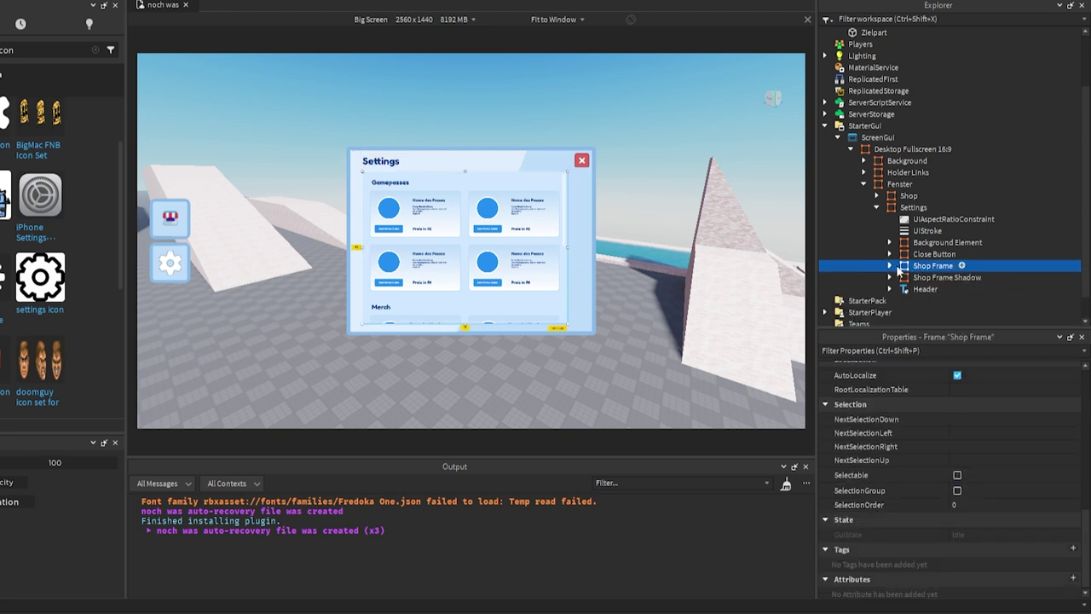
{"action": "left_click", "coordinate": [893, 266]}
{"action": "left_click", "coordinate": [923, 302]}
{"action": "key", "text": "Delete"}
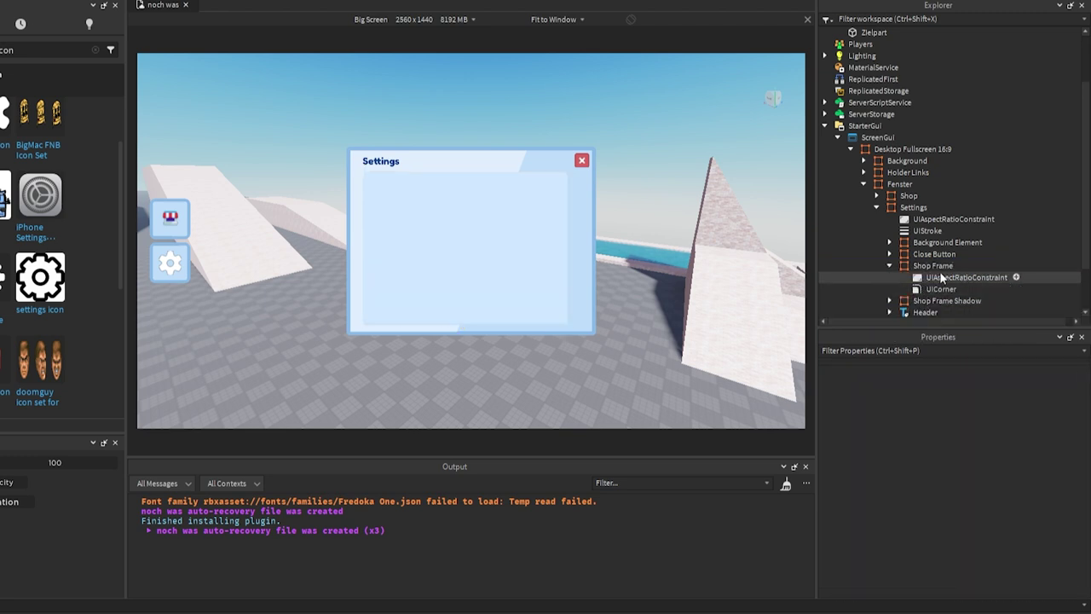
{"action": "left_click", "coordinate": [889, 266]}
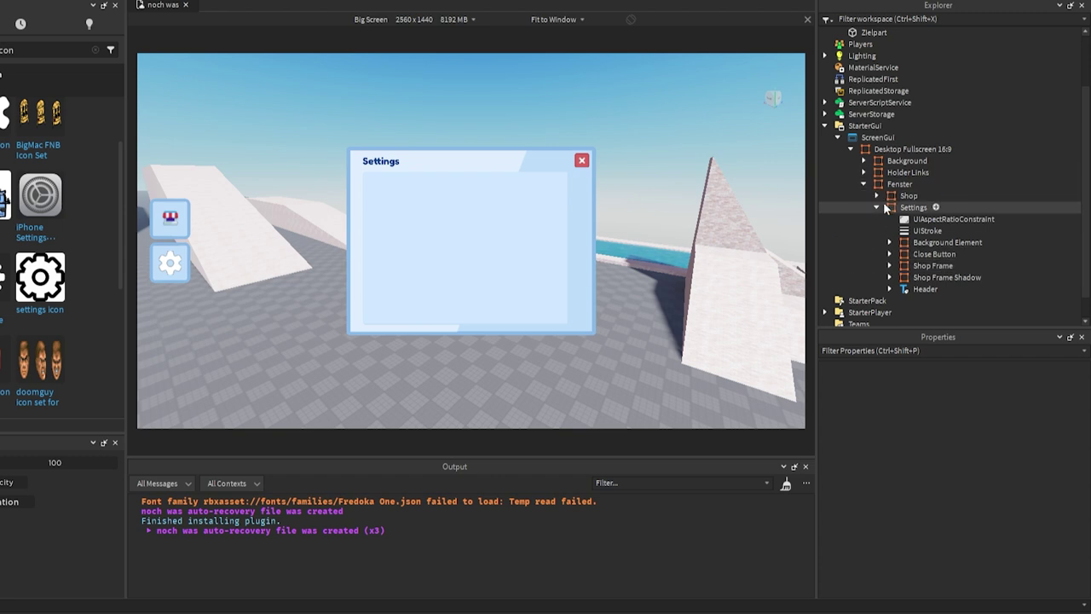
{"action": "left_click", "coordinate": [878, 207]}
Step: Collapse the Explorer tree and preview the GUI on an emulated iPhone 5
{"action": "left_click", "coordinate": [864, 239]}
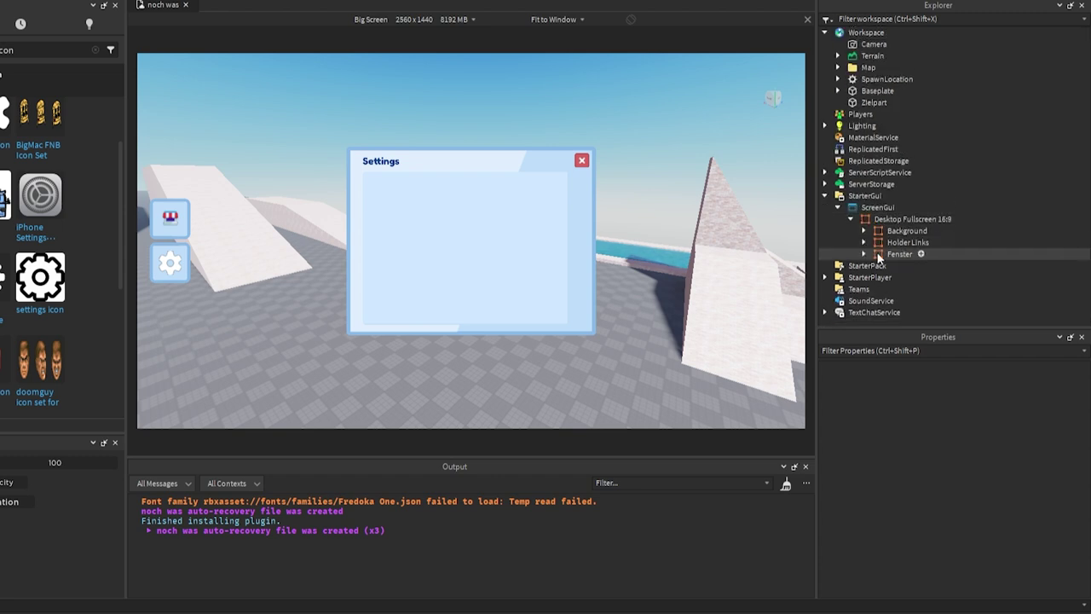
{"action": "left_click", "coordinate": [881, 255]}
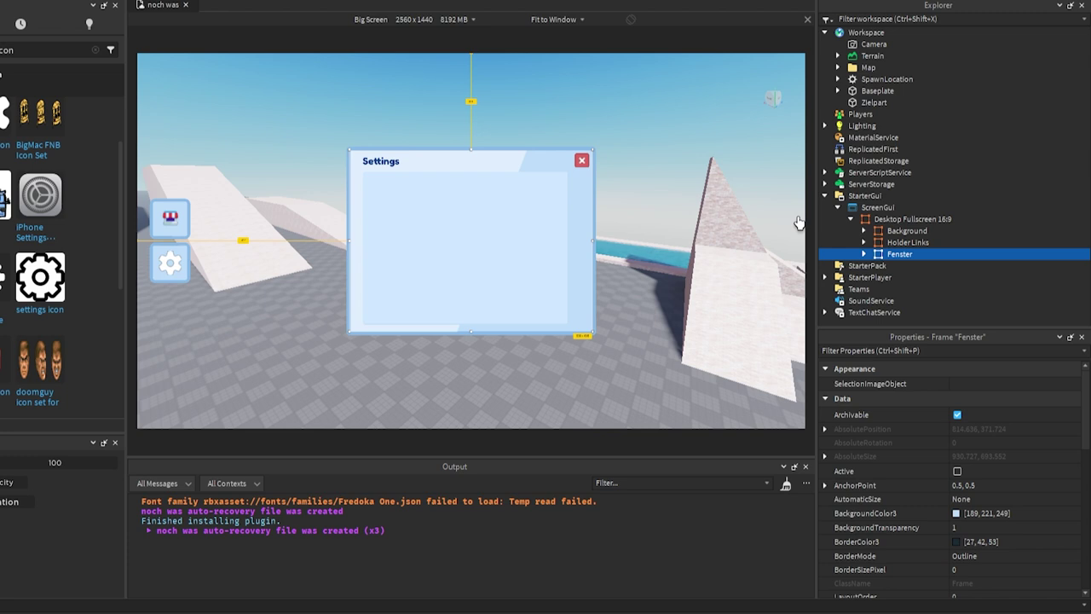
{"action": "left_click", "coordinate": [851, 220]}
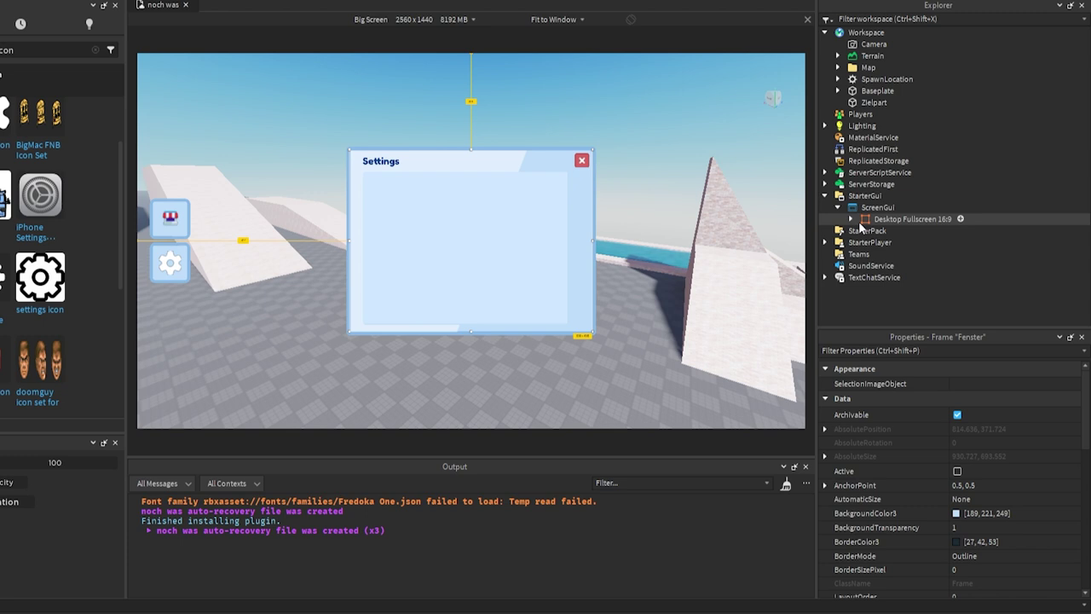
{"action": "left_click", "coordinate": [379, 21]}
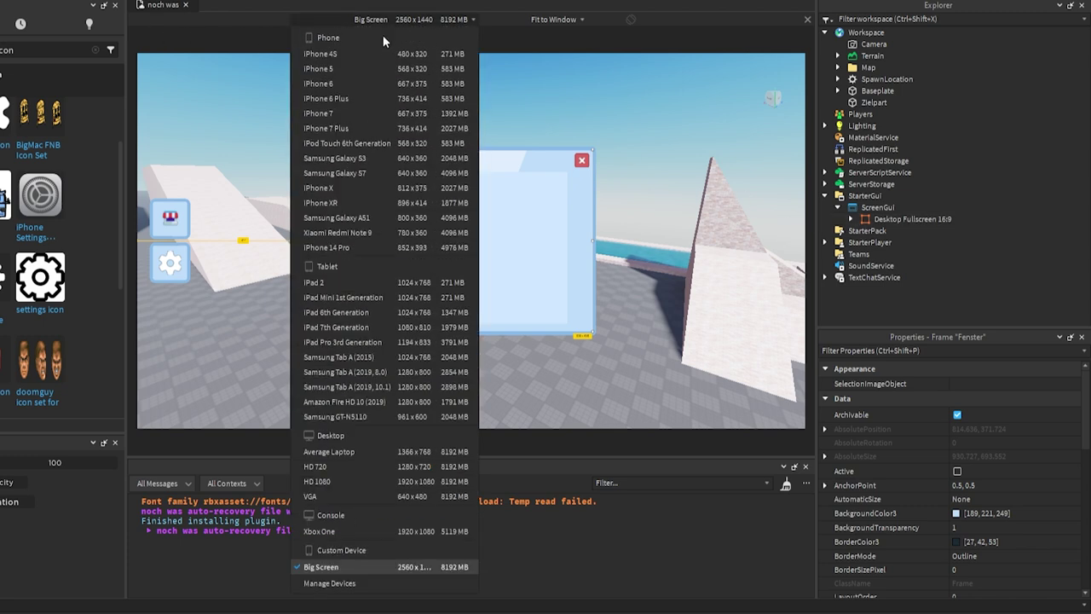
{"action": "left_click", "coordinate": [335, 68]}
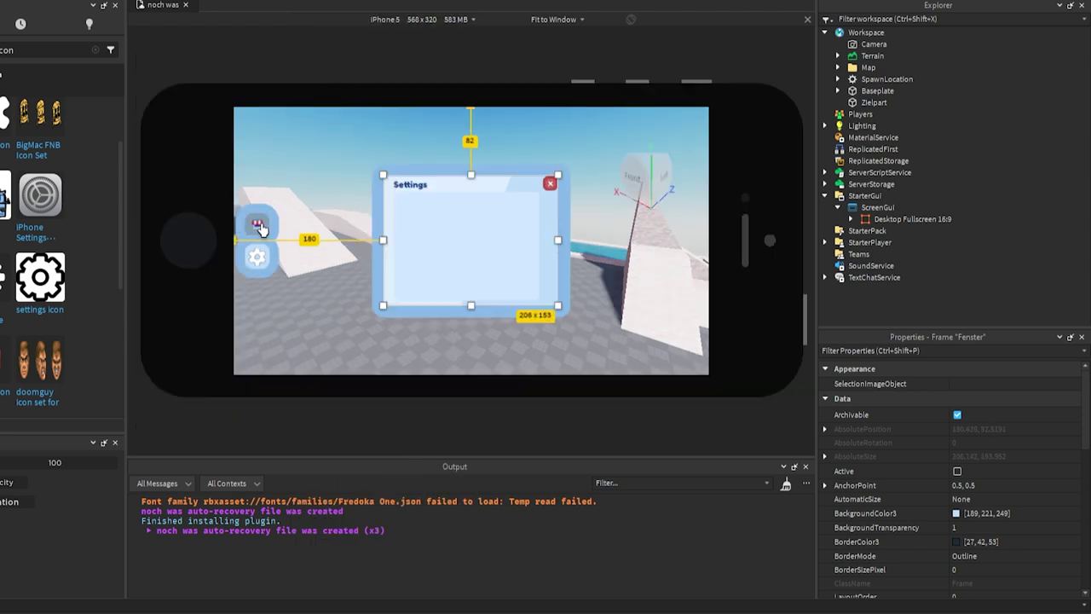
Step: Uncheck Visible on both the Settings and Shop frames inside Fenster
{"action": "left_click", "coordinate": [853, 218]}
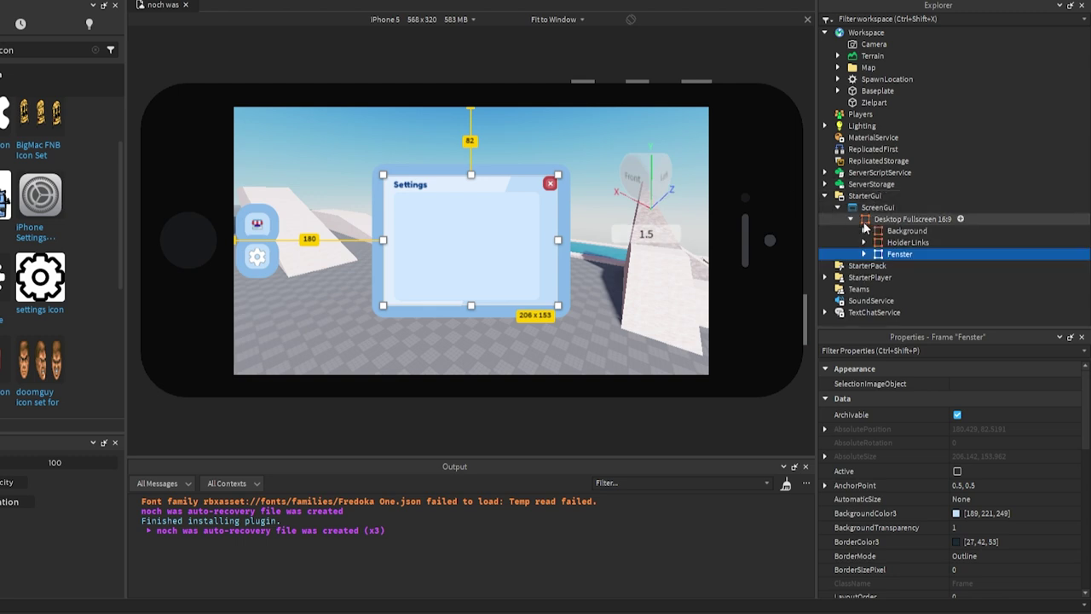
{"action": "left_click", "coordinate": [864, 255]}
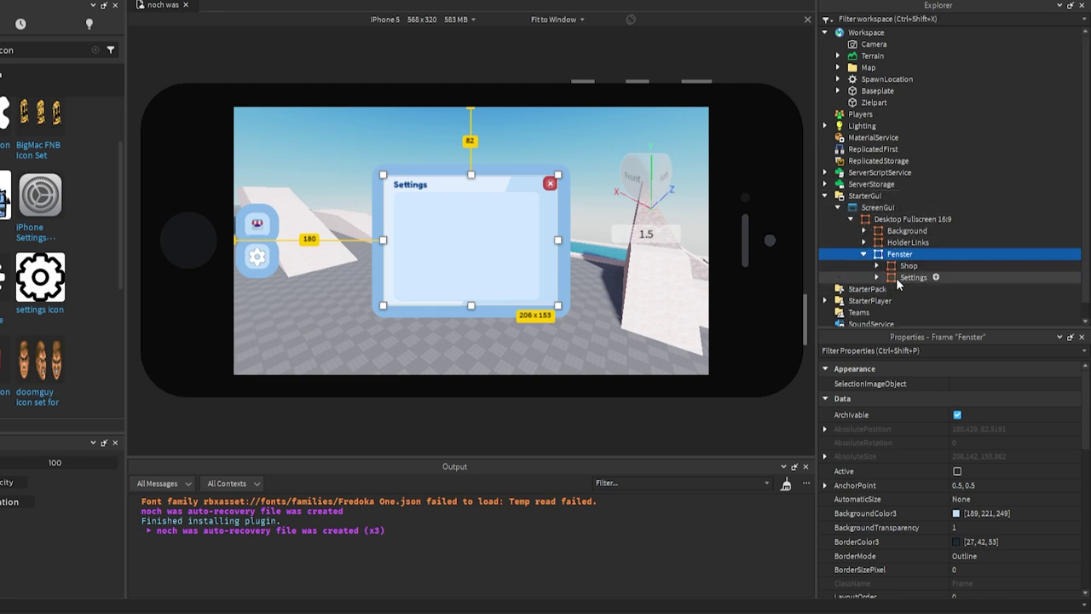
{"action": "left_click", "coordinate": [912, 277]}
{"action": "left_click", "coordinate": [958, 464]}
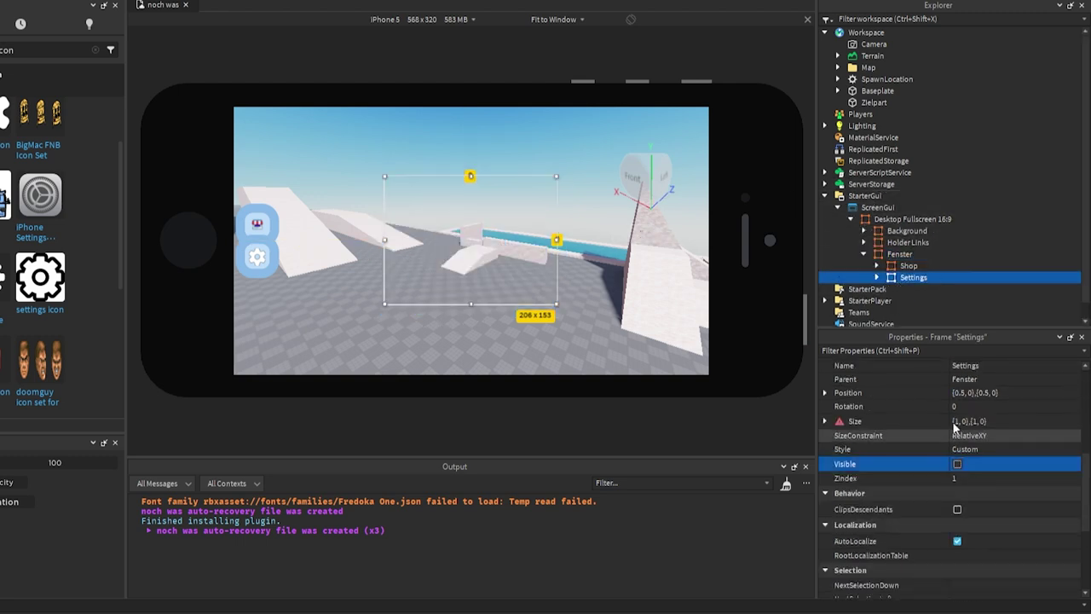
{"action": "left_click", "coordinate": [919, 267]}
{"action": "left_click", "coordinate": [957, 465]}
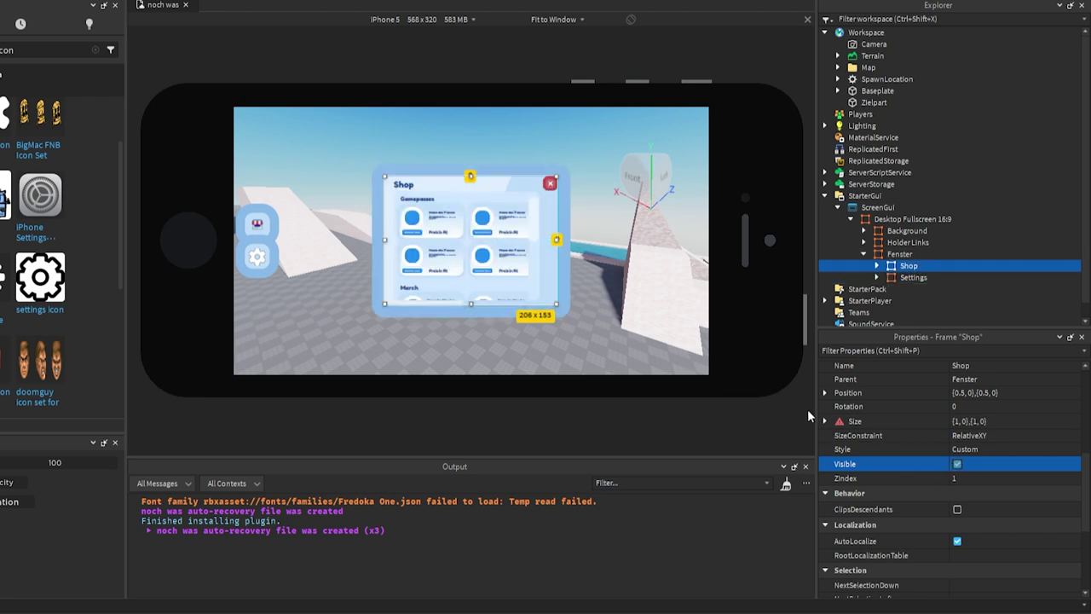
{"action": "left_click", "coordinate": [958, 464]}
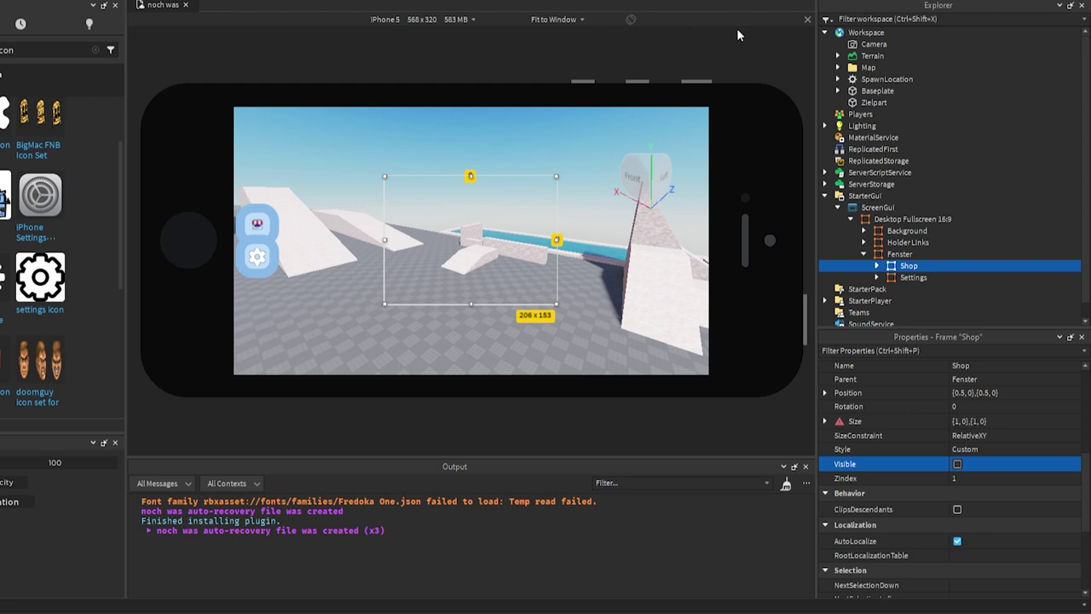
Step: Leave the device preview and insert a LocalScript into the ScreenGui
{"action": "left_click", "coordinate": [808, 19]}
{"action": "left_click", "coordinate": [878, 207]}
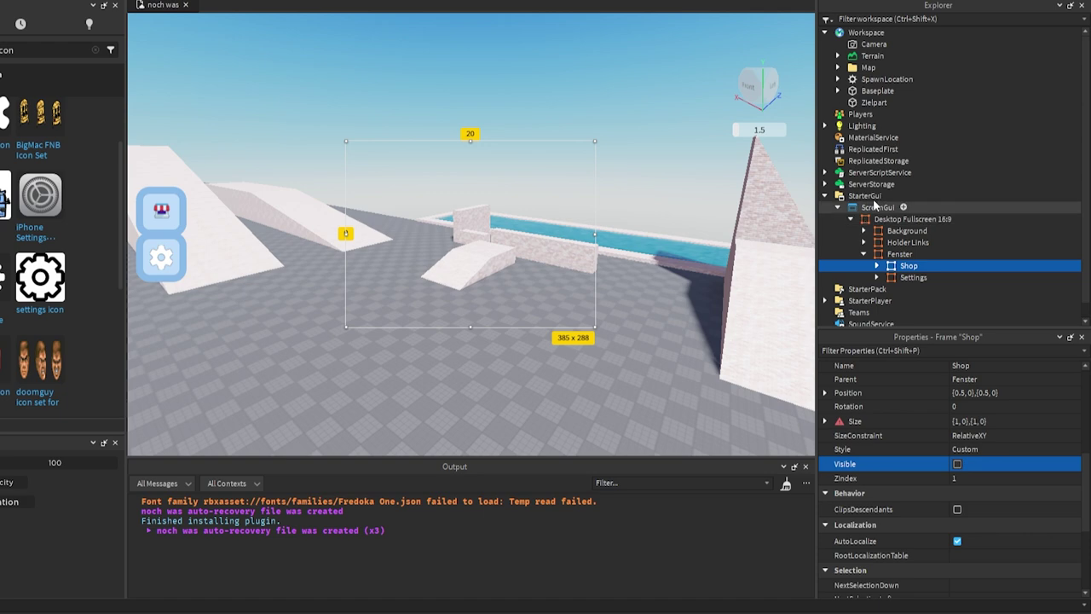
{"action": "left_click", "coordinate": [907, 208]}
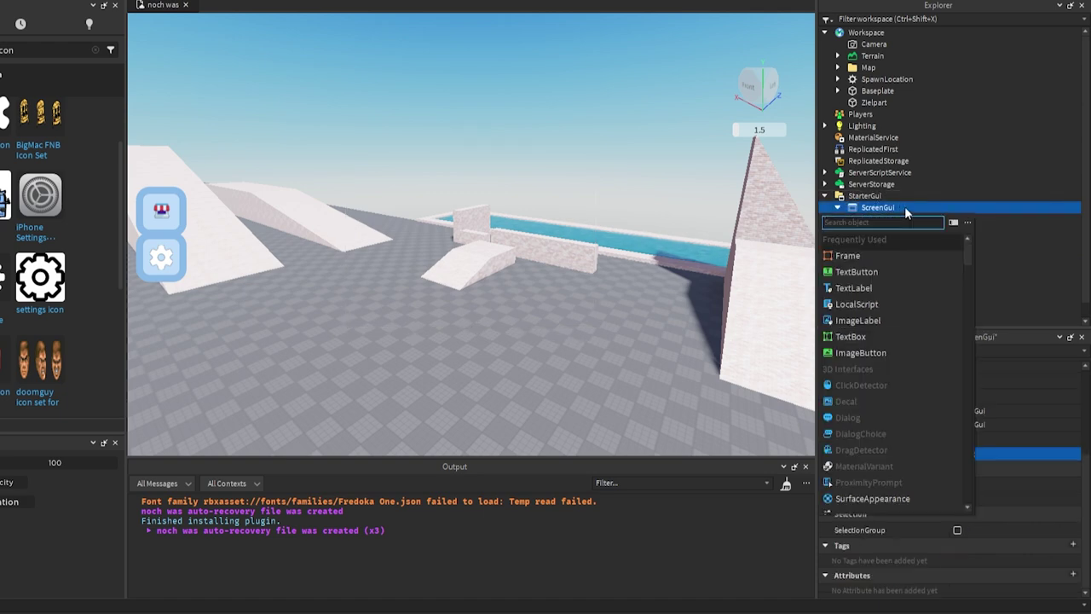
{"action": "type", "text": "lo"}
{"action": "left_click", "coordinate": [853, 239]}
Step: Name the LocalScript 'Zeugs Anpassen' and delete its default print line
{"action": "left_click", "coordinate": [972, 425]}
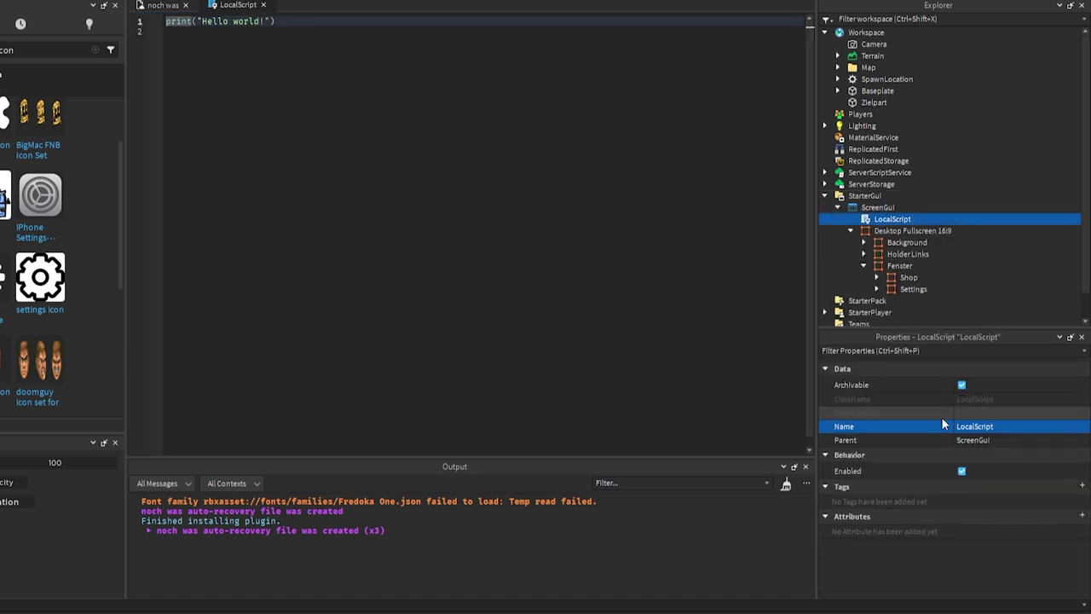
{"action": "type", "text": "Zeugs Anpassen"}
{"action": "key", "text": "Return"}
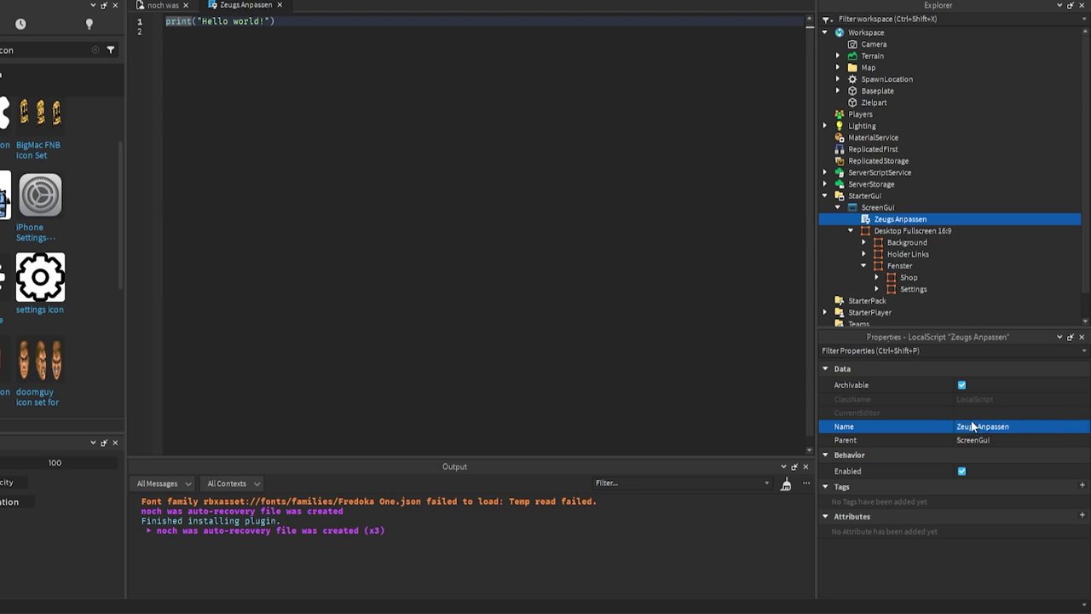
{"action": "key", "text": "BackSpace"}
{"action": "scroll", "coordinate": [848, 210], "scroll_direction": "down", "scroll_amount": 1}
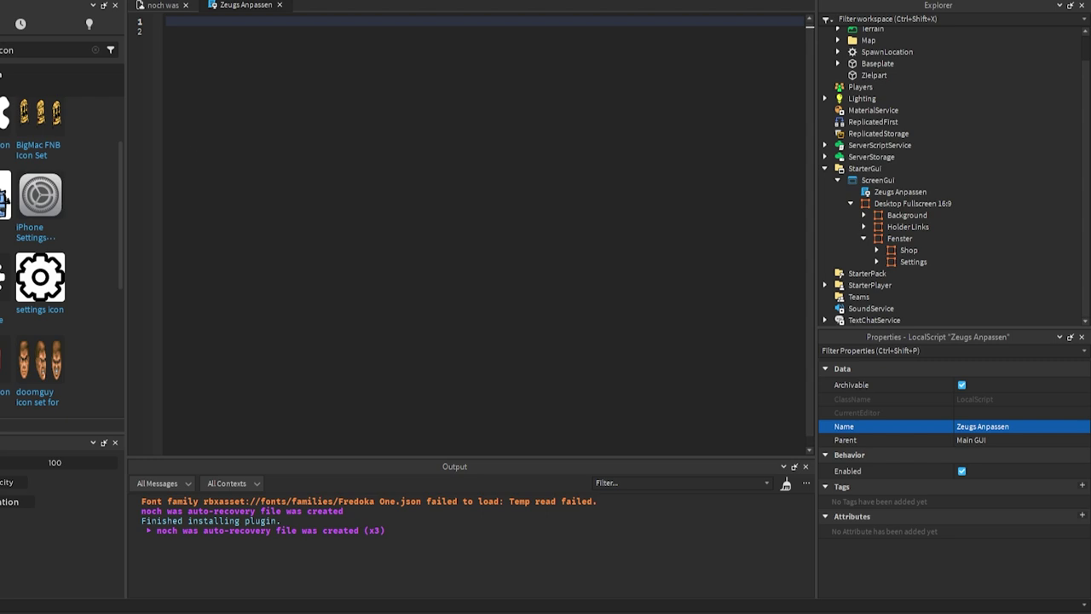
Step: Rename the 'Desktop Fullscreen 16:9' frame to 'Fullscreen'
{"action": "left_click", "coordinate": [912, 203]}
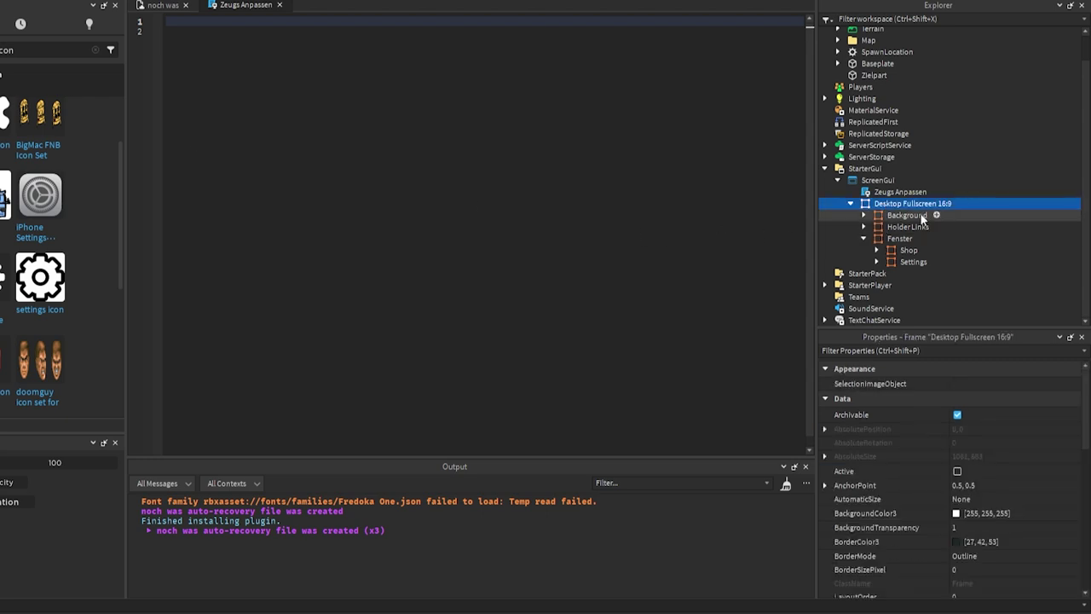
{"action": "scroll", "coordinate": [980, 511], "scroll_direction": "down", "scroll_amount": 2}
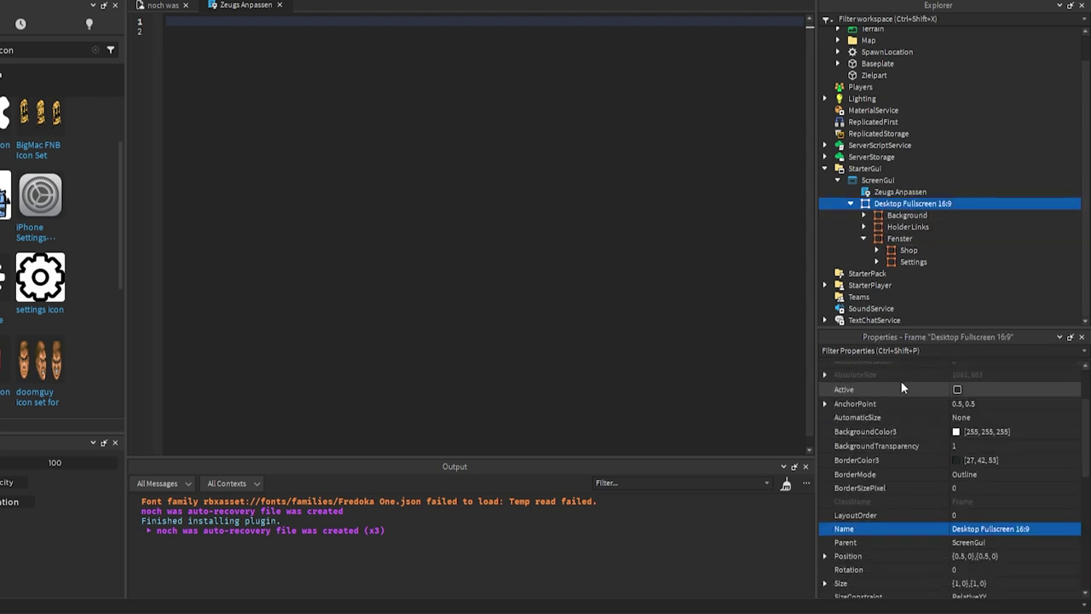
{"action": "scroll", "coordinate": [981, 512], "scroll_direction": "down", "scroll_amount": 1}
{"action": "left_click", "coordinate": [990, 488]}
{"action": "left_click", "coordinate": [980, 487]}
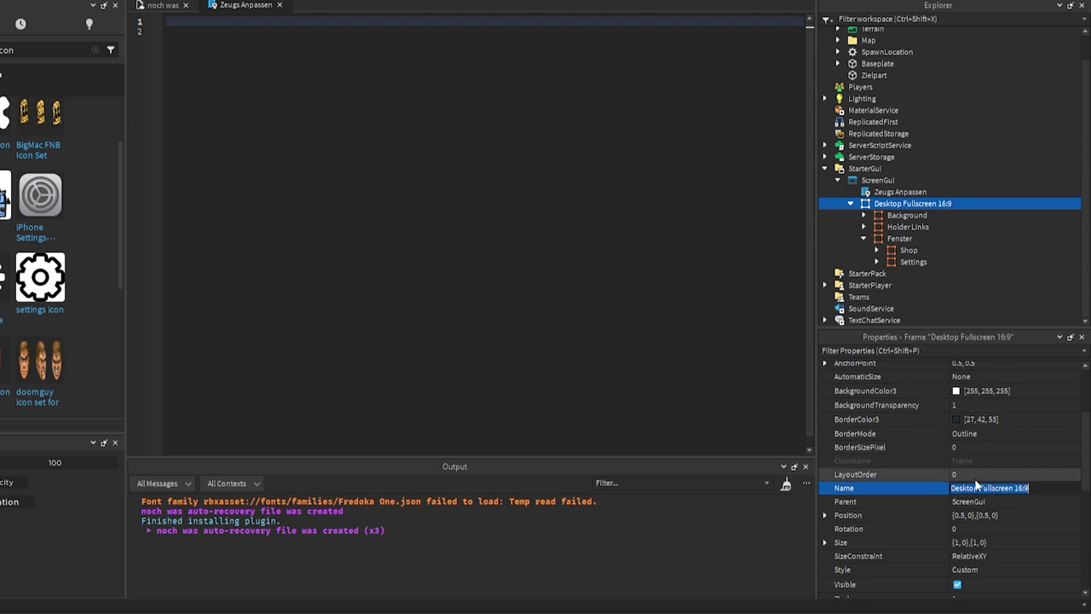
{"action": "key", "text": "BackSpace"}
{"action": "key", "text": "BackSpace"}
{"action": "key", "text": "BackSpace"}
{"action": "key", "text": "BackSpace"}
{"action": "key", "text": "BackSpace"}
{"action": "key", "text": "BackSpace"}
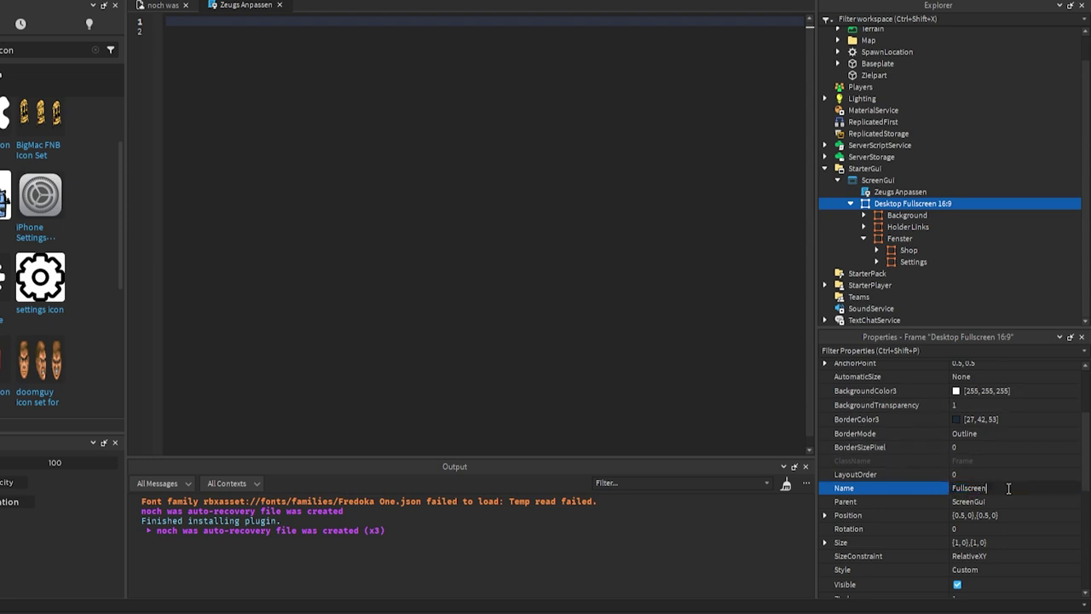
{"action": "key", "text": "Return"}
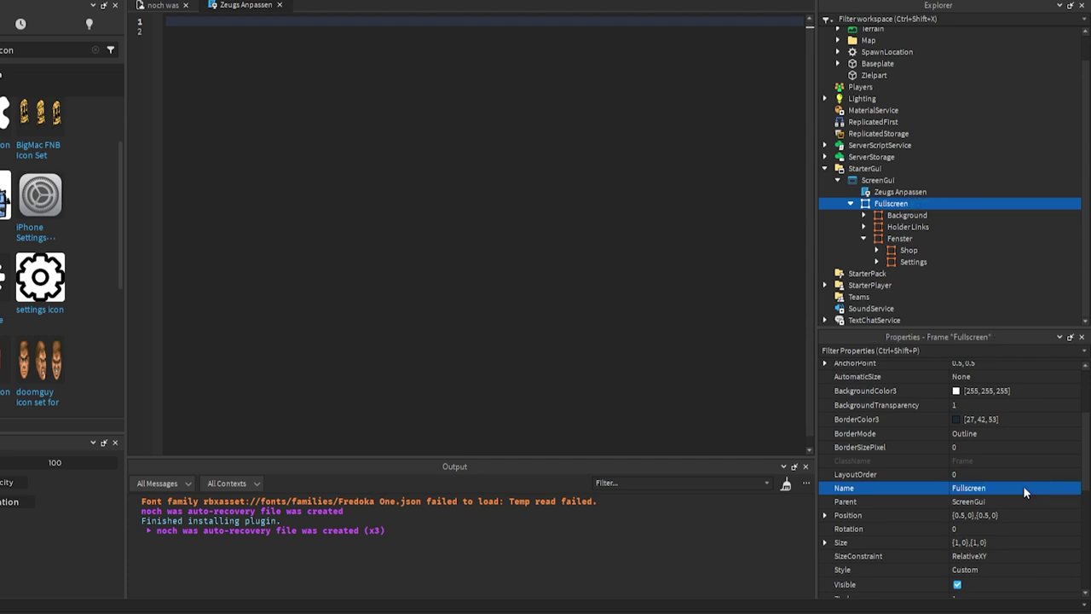
Step: Add local references to FullscreenFrame, HolderLinks and FensterFrame via script.Parent:WaitForChild
{"action": "key", "text": "ctrl+v"}
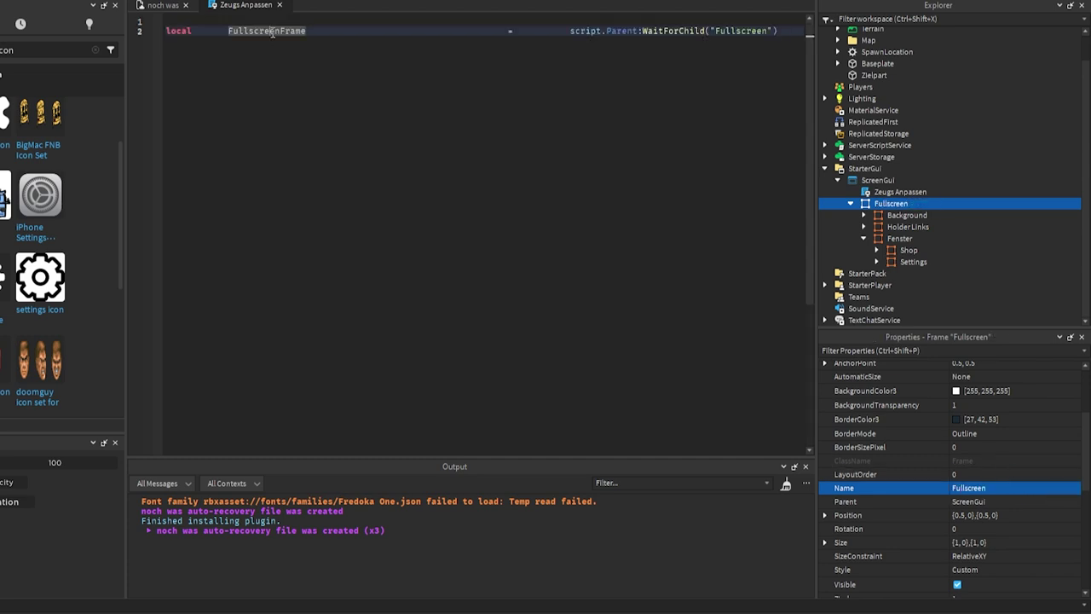
{"action": "double_click", "coordinate": [579, 31]}
{"action": "double_click", "coordinate": [621, 31]}
{"action": "double_click", "coordinate": [673, 31]}
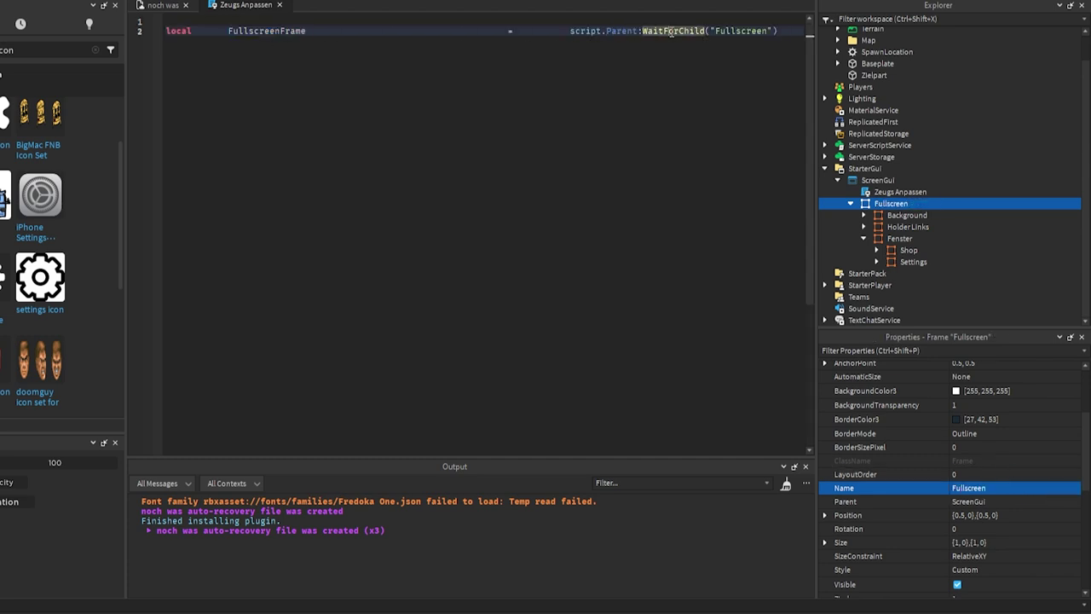
{"action": "left_click", "coordinate": [894, 192]}
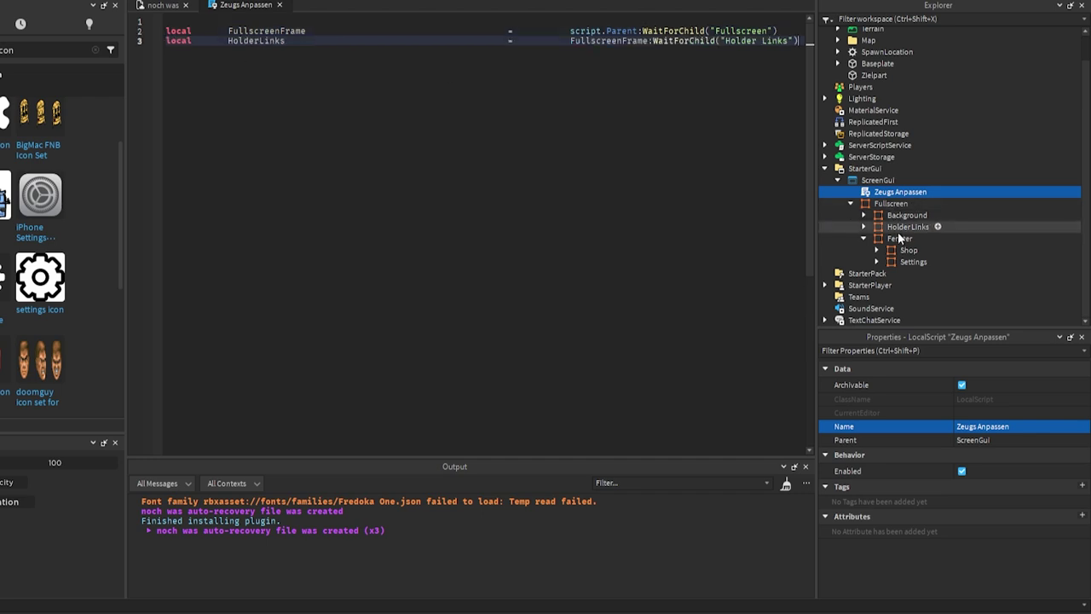
{"action": "left_click", "coordinate": [898, 228]}
{"action": "left_click", "coordinate": [889, 241]}
{"action": "type", "text": "local       FensterFrame                           =            FullscreenFrame:WaitForChild(\"Fenster\")"}
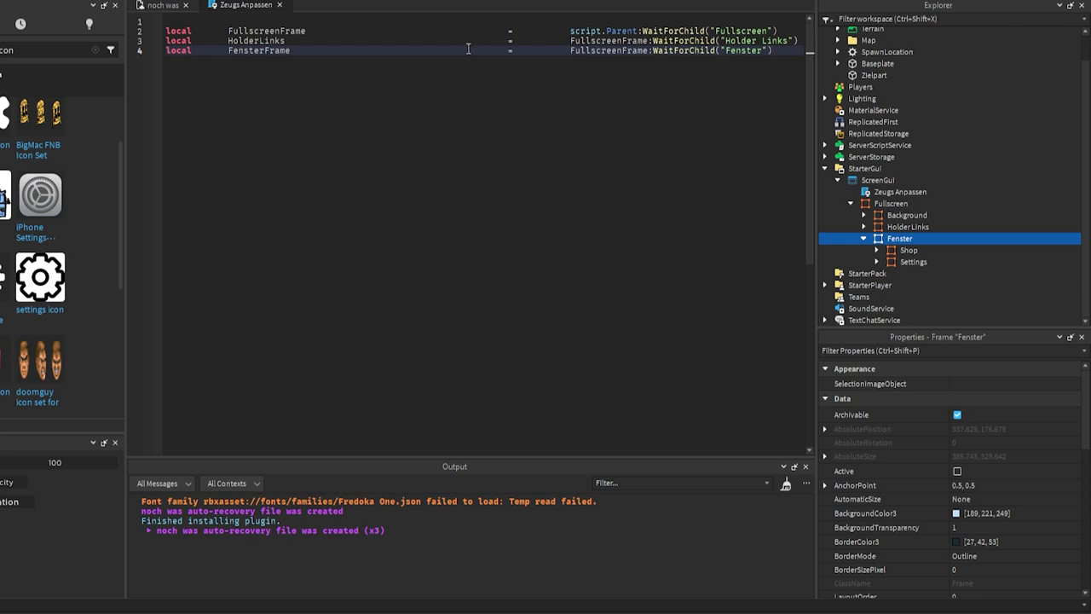
Step: Add HolderLinksBaseSize and FensterFrameBaseSize variables storing their original sizes
{"action": "key", "text": "ctrl+v"}
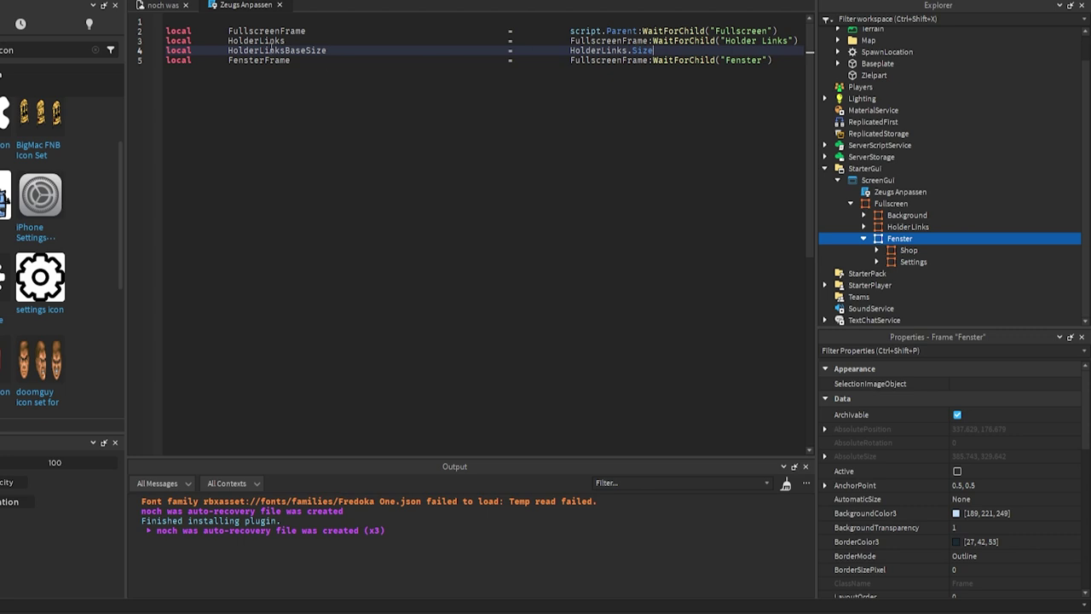
{"action": "double_click", "coordinate": [255, 49]}
{"action": "key", "text": "End"}
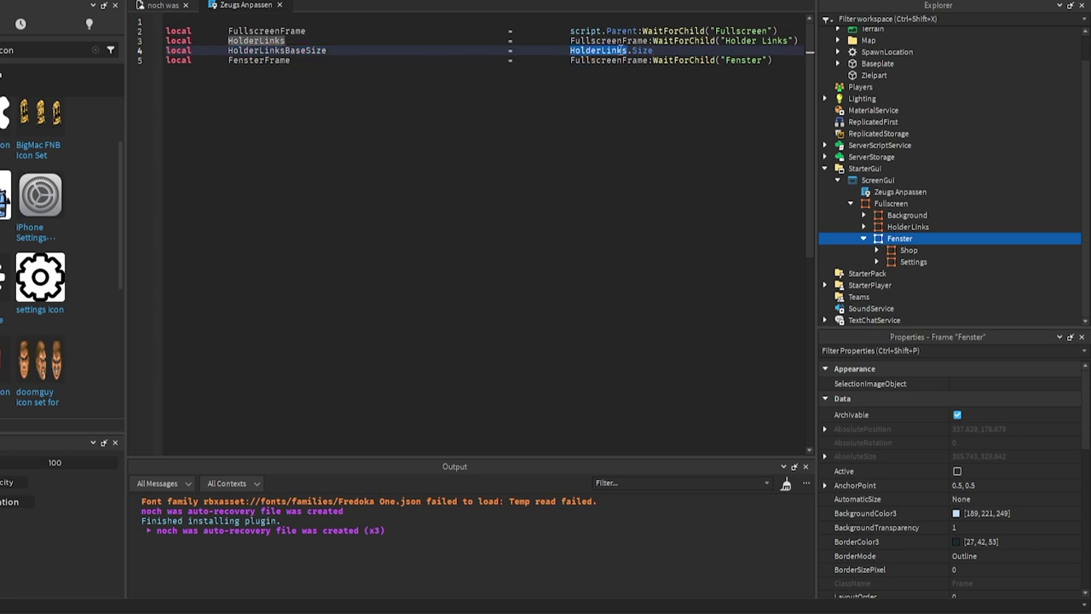
{"action": "key", "text": "Return"}
{"action": "key", "text": "Tab"}
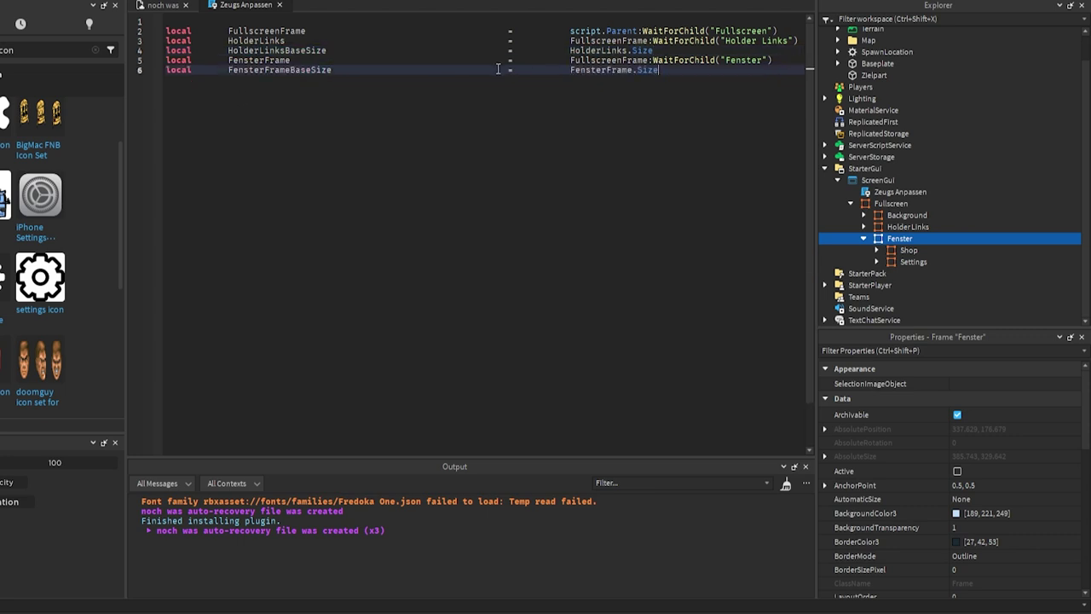
{"action": "double_click", "coordinate": [604, 70]}
{"action": "key", "text": "End"}
{"action": "key", "text": "Return"}
{"action": "key", "text": "Return"}
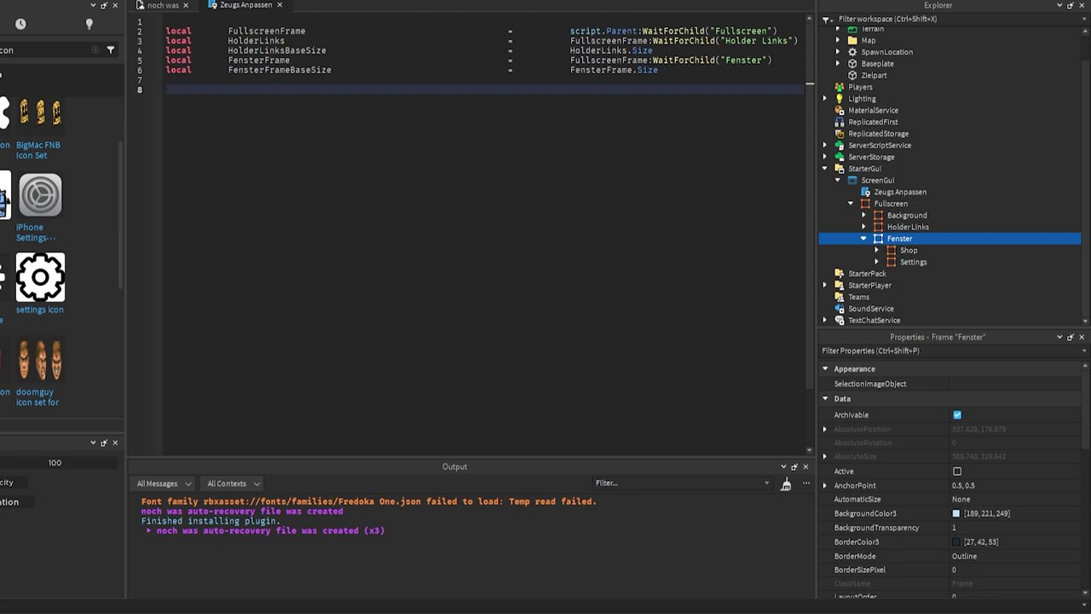
Step: Declare a Kamera variable at the top holding Workspace's current camera
{"action": "left_click", "coordinate": [203, 25]}
{"action": "key", "text": "Return"}
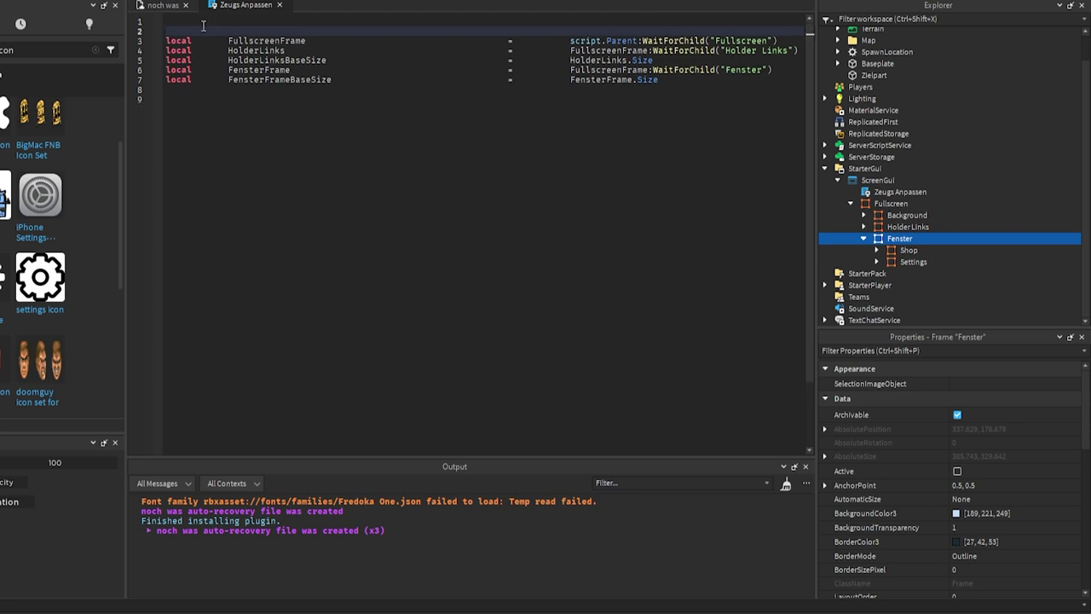
{"action": "key", "text": "Return"}
{"action": "key", "text": "ctrl+v"}
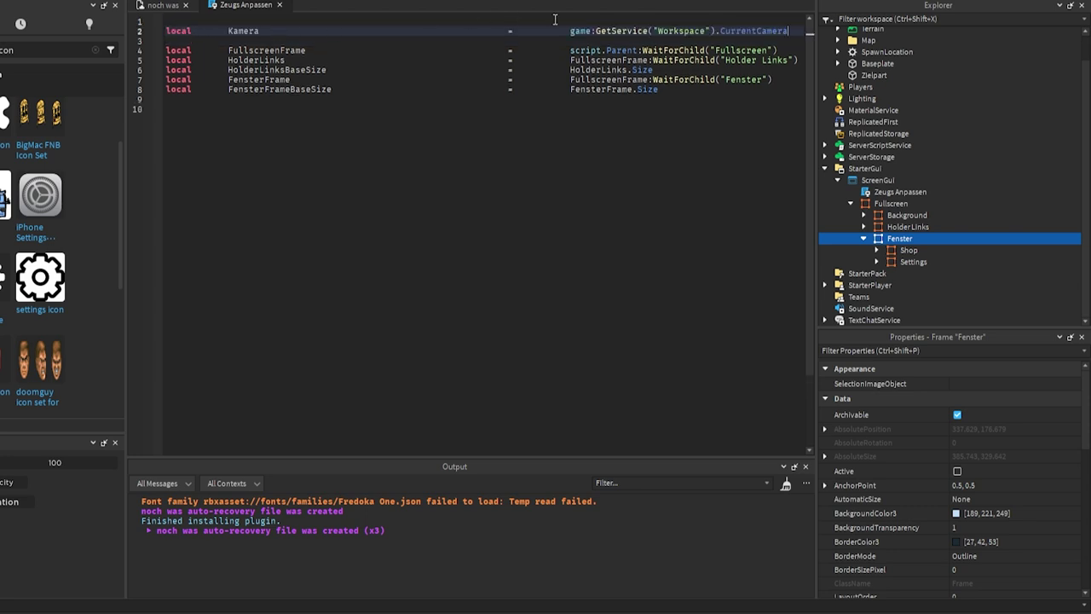
{"action": "double_click", "coordinate": [680, 31]}
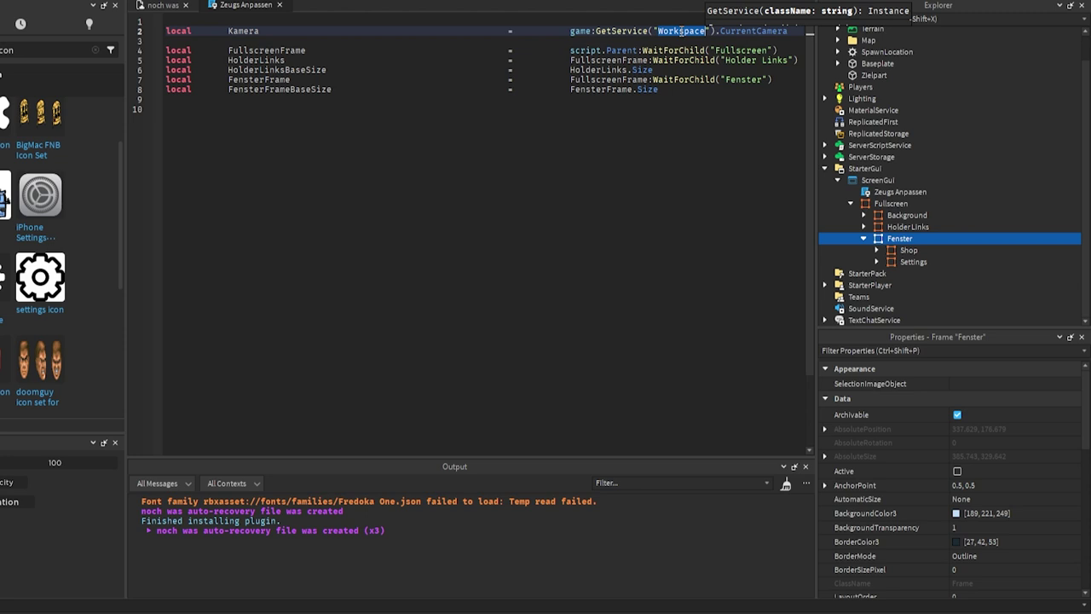
{"action": "left_click", "coordinate": [439, 162]}
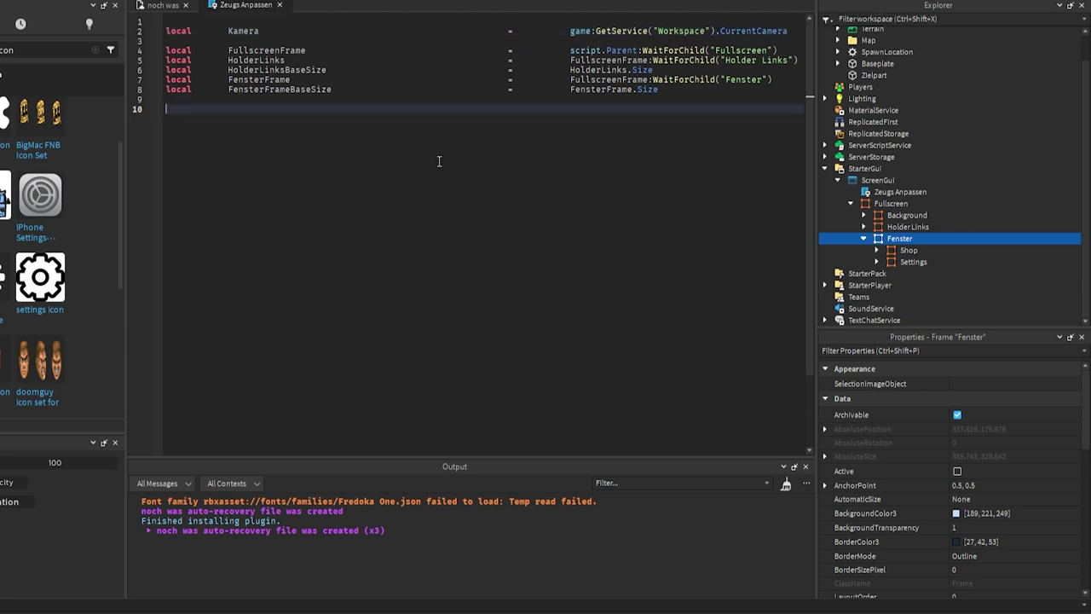
Step: Review the ViewportSize under-500 branch resizing HolderLinks and FensterFrame
{"action": "key", "text": "Return"}
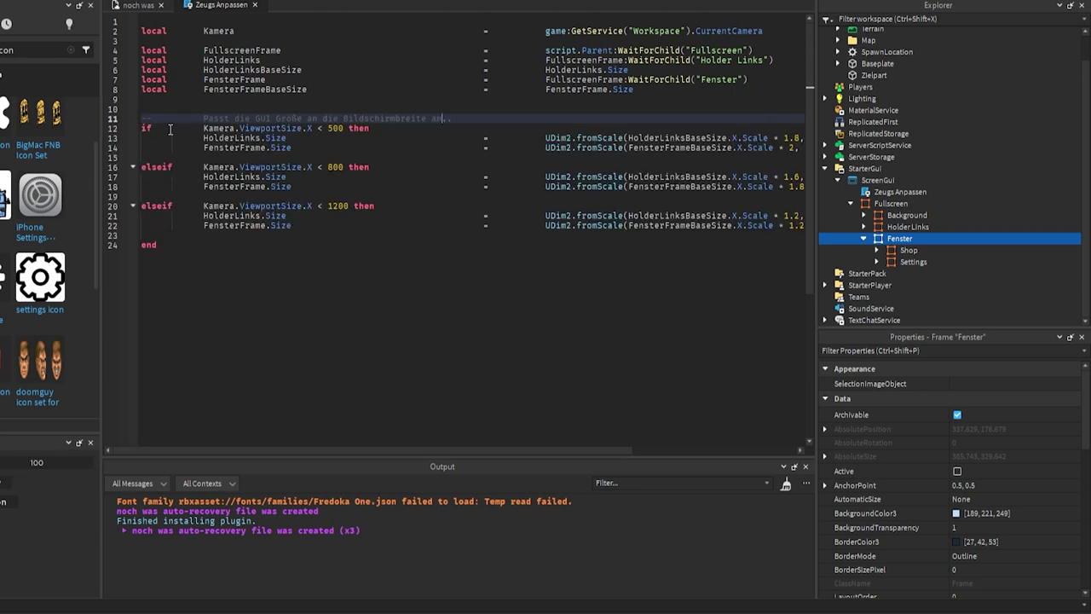
{"action": "left_click", "coordinate": [201, 129]}
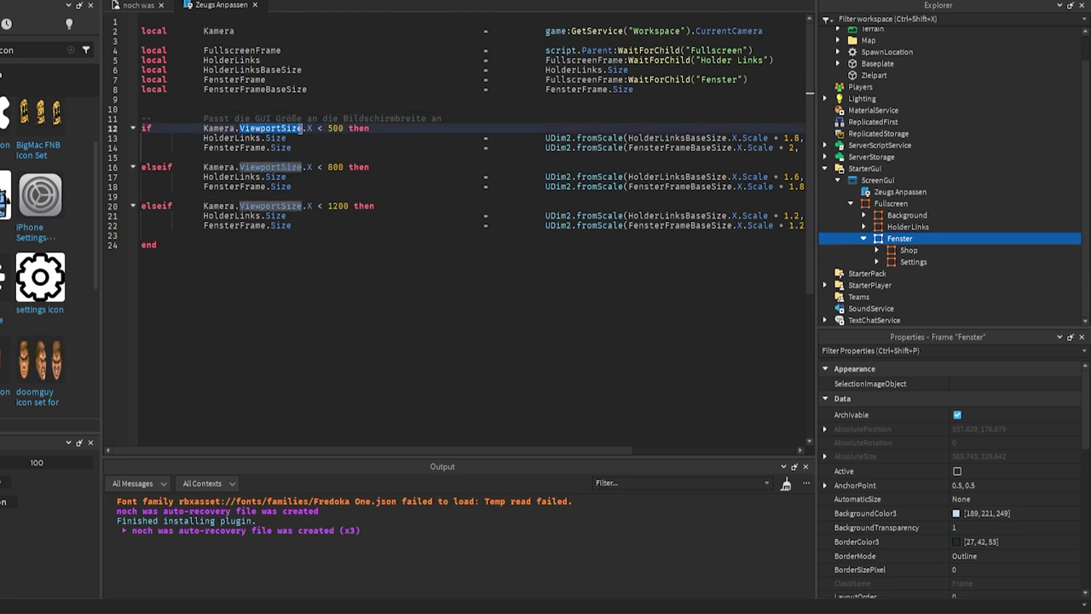
{"action": "double_click", "coordinate": [342, 128]}
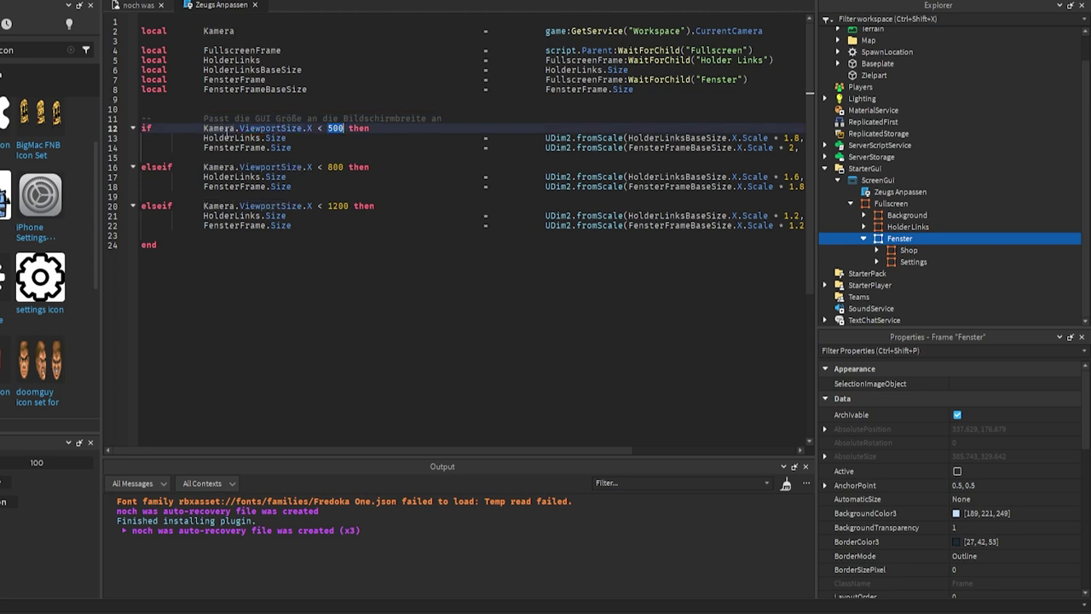
{"action": "left_click_drag", "start_coordinate": [204, 138], "coordinate": [376, 138]}
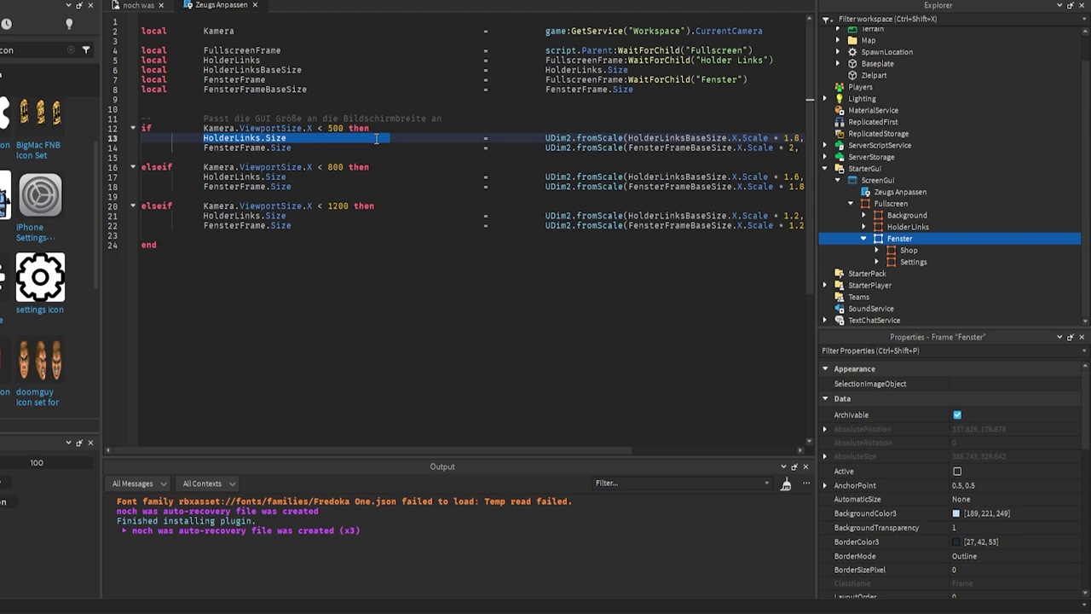
{"action": "left_click_drag", "start_coordinate": [623, 138], "coordinate": [773, 138]}
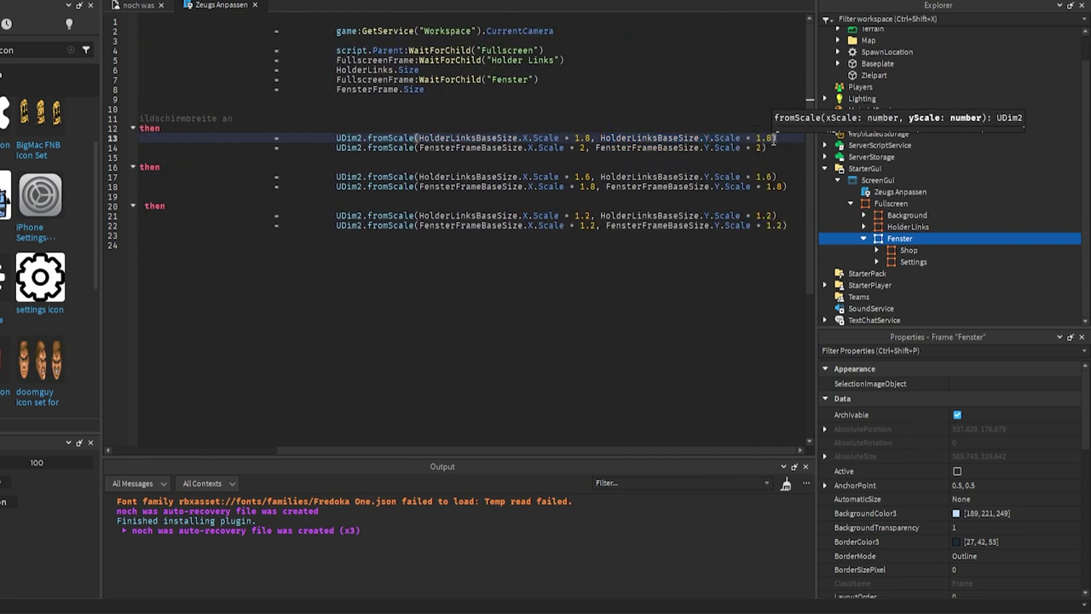
{"action": "double_click", "coordinate": [256, 145]}
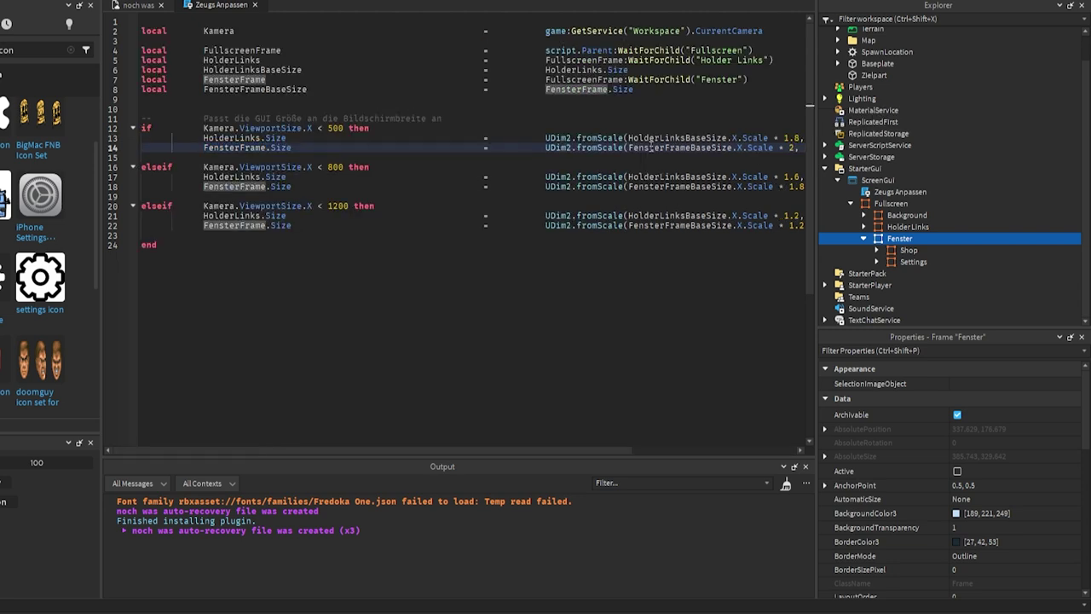
{"action": "left_click_drag", "start_coordinate": [636, 147], "coordinate": [772, 147]}
{"action": "left_click", "coordinate": [772, 148]}
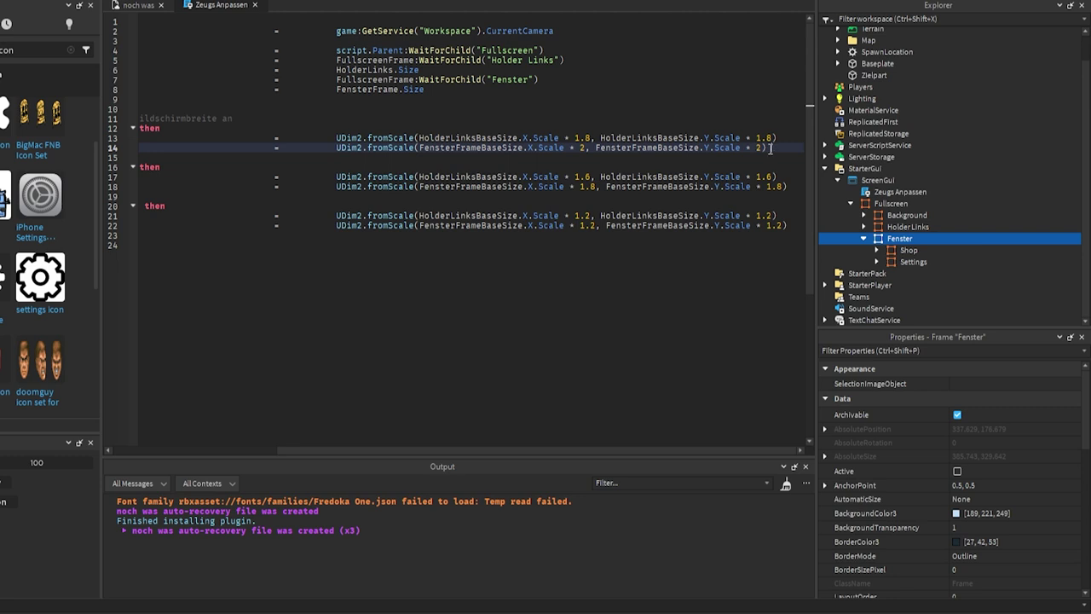
{"action": "left_click", "coordinate": [778, 176]}
{"action": "left_click_drag", "start_coordinate": [778, 176], "coordinate": [181, 177]}
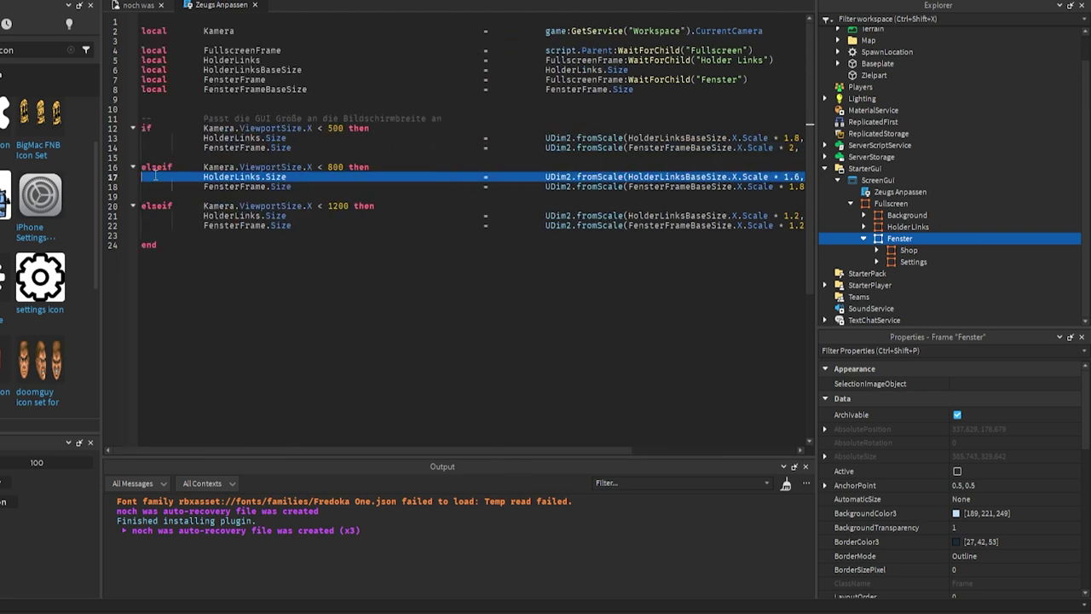
Step: Review the 800 and 1200 width branches, then add blank lines after line 24's end
{"action": "double_click", "coordinate": [334, 167]}
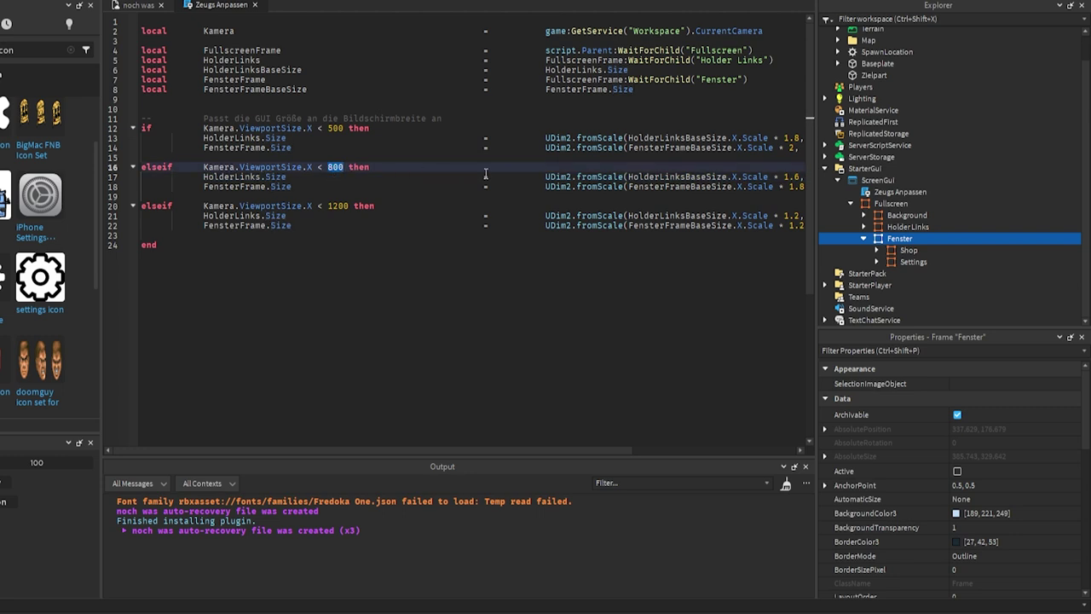
{"action": "left_click_drag", "start_coordinate": [546, 176], "coordinate": [805, 177]}
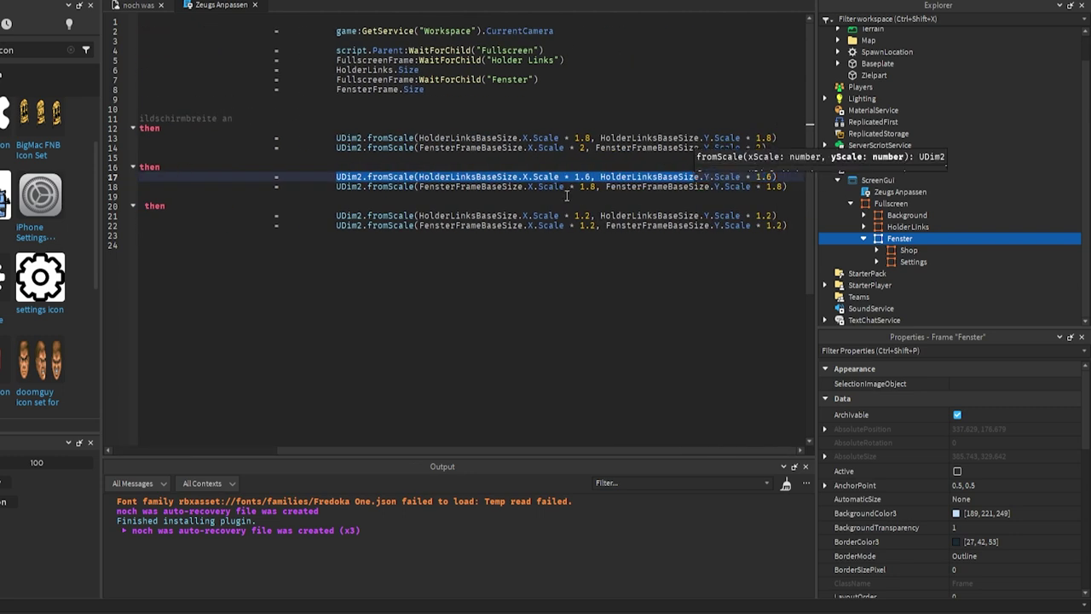
{"action": "left_click_drag", "start_coordinate": [475, 215], "coordinate": [149, 215]}
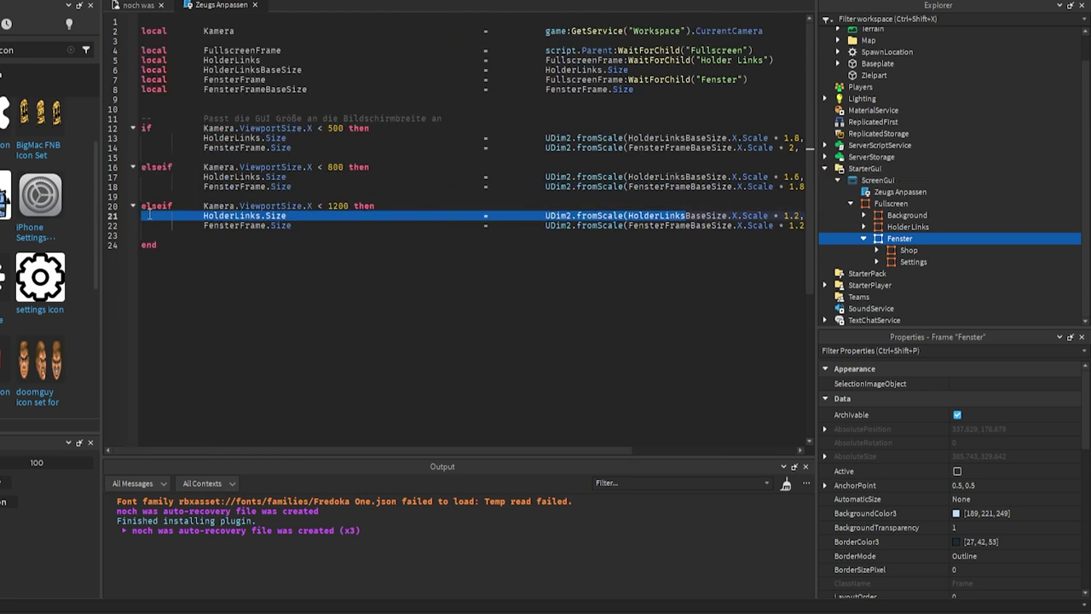
{"action": "left_click_drag", "start_coordinate": [805, 215], "coordinate": [368, 216]}
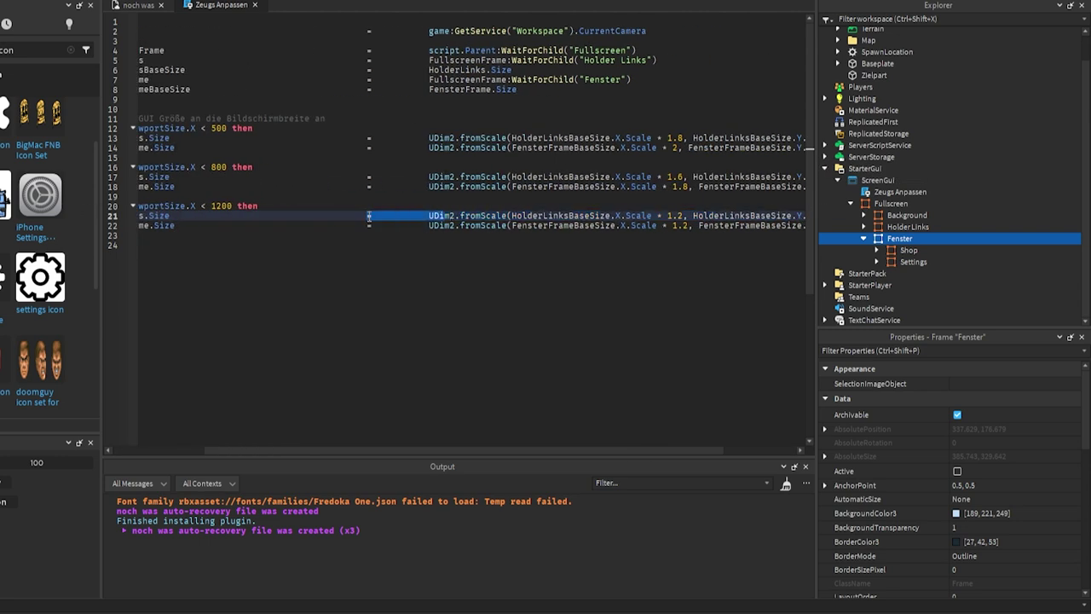
{"action": "left_click_drag", "start_coordinate": [443, 216], "coordinate": [687, 215]}
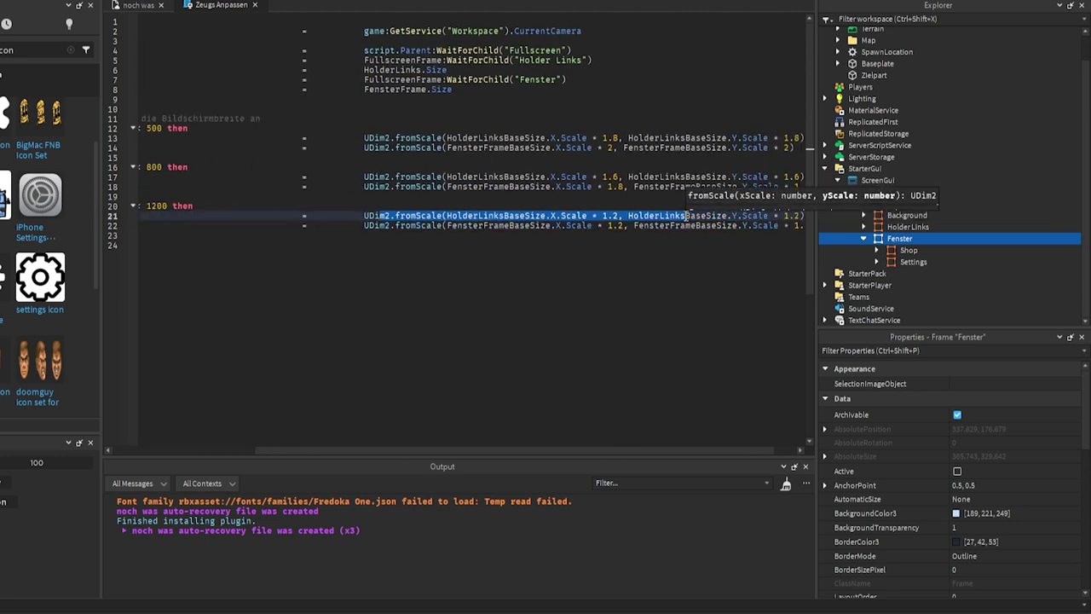
{"action": "left_click_drag", "start_coordinate": [578, 225], "coordinate": [699, 226]}
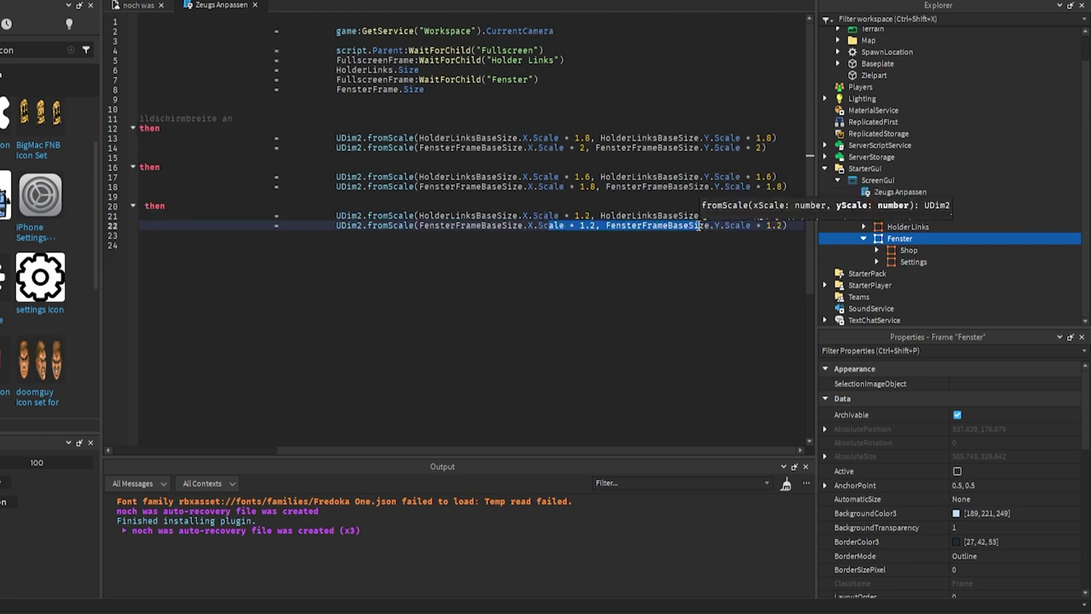
{"action": "left_click", "coordinate": [578, 247]}
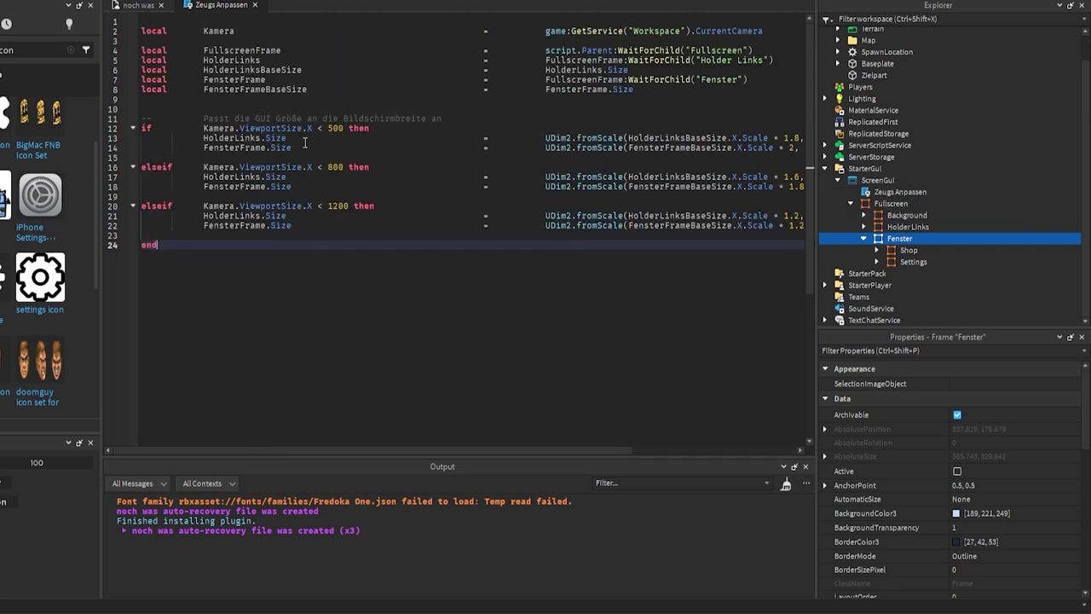
{"action": "double_click", "coordinate": [330, 128]}
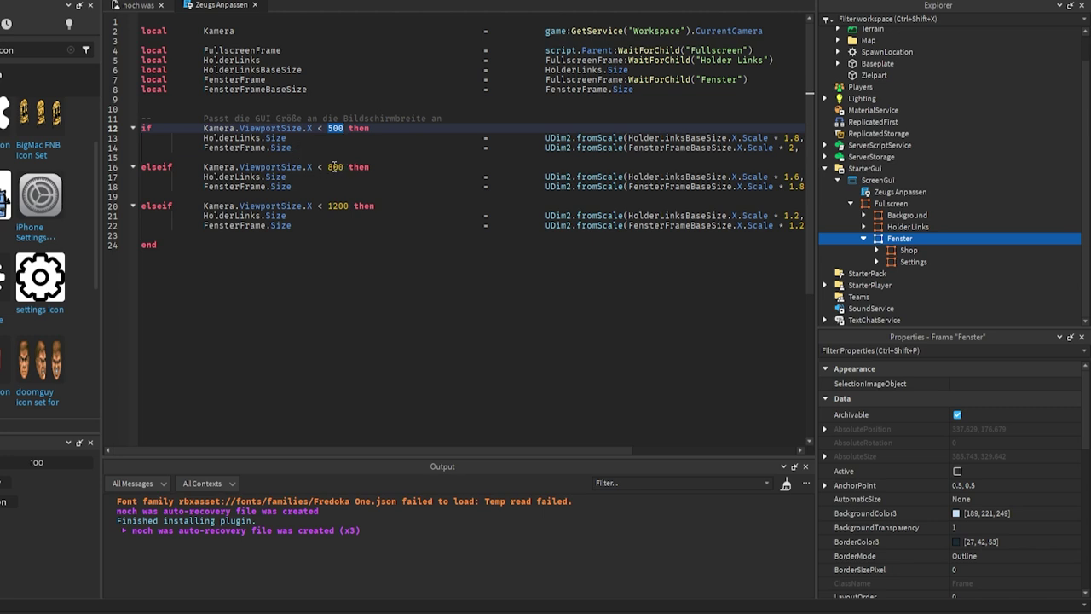
{"action": "left_click", "coordinate": [267, 226]}
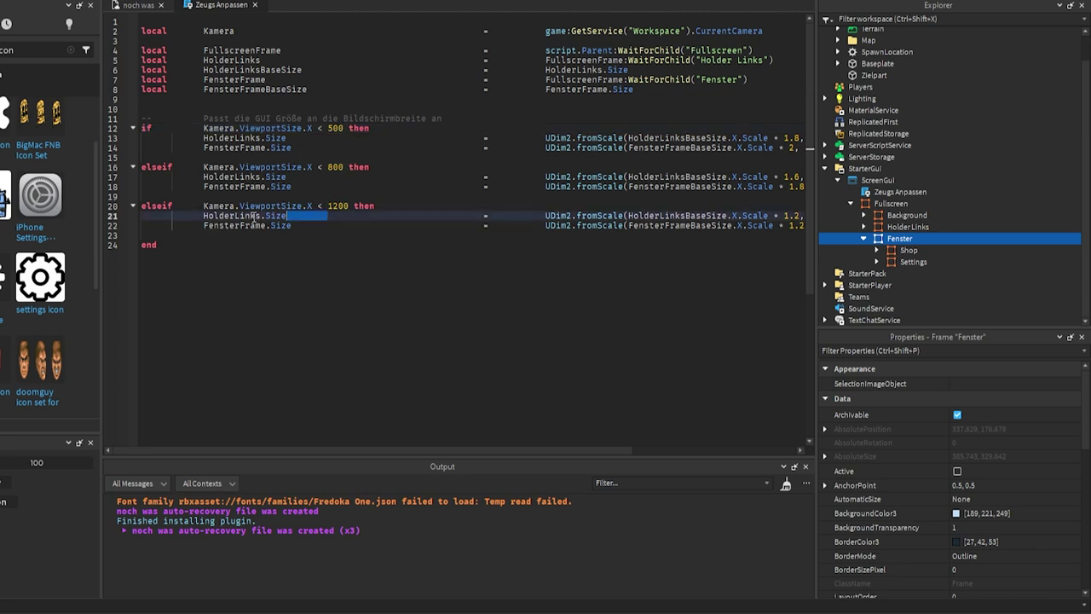
{"action": "left_click", "coordinate": [180, 246]}
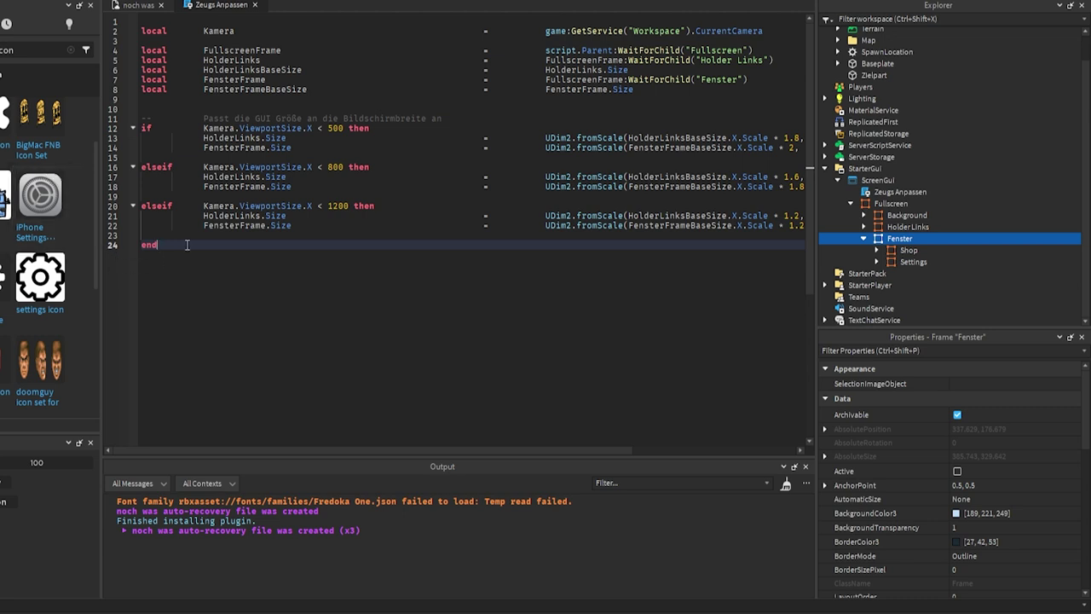
{"action": "key", "text": "Return"}
{"action": "key", "text": "Return"}
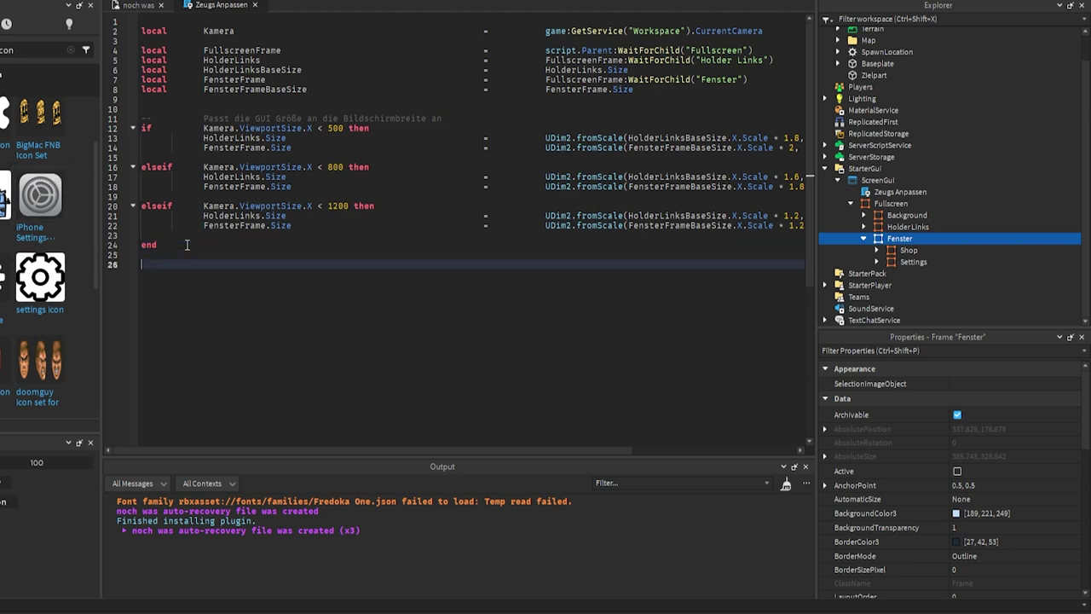
Step: Loop over the GUI's descendants and add an if Ding:IsA("UIStroke") check
{"action": "key", "text": "ctrl+v"}
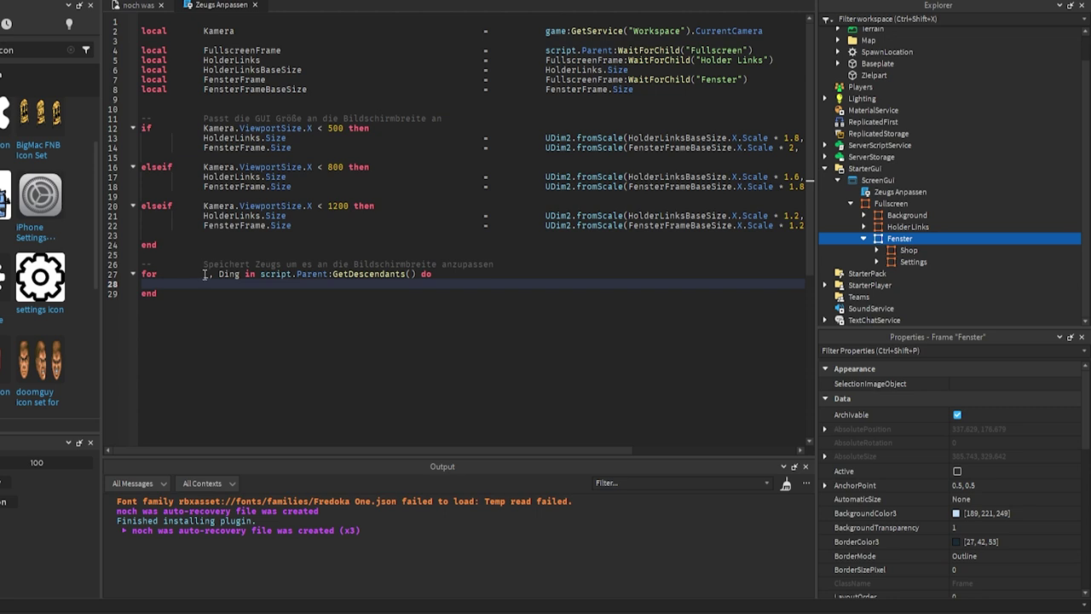
{"action": "double_click", "coordinate": [230, 274]}
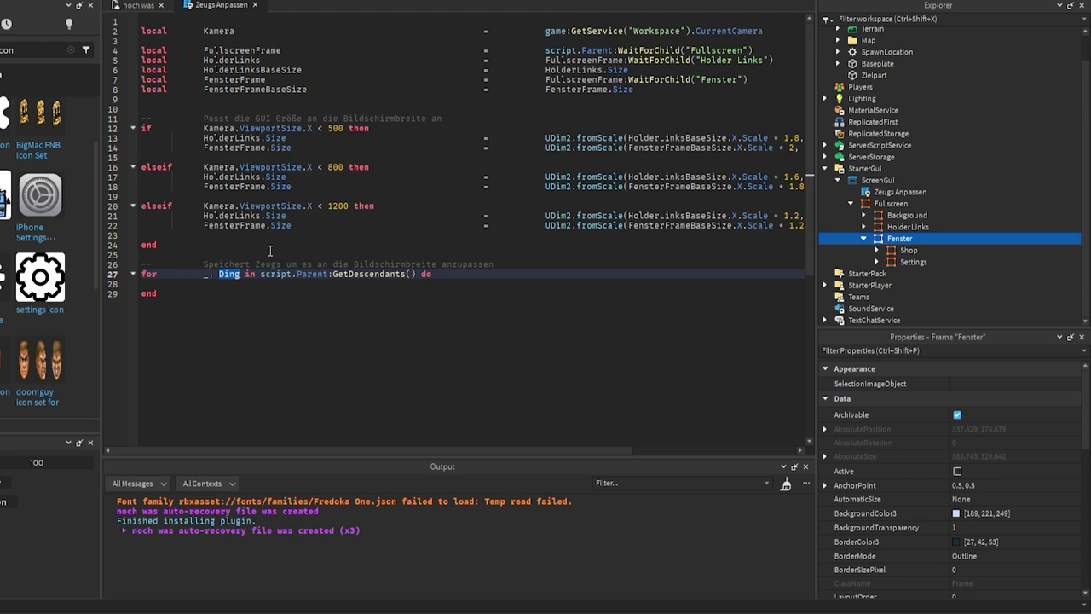
{"action": "left_click", "coordinate": [233, 287]}
{"action": "type", "text": "if Ding:IsA(\"UIStroke\") then"}
{"action": "key", "text": "Return"}
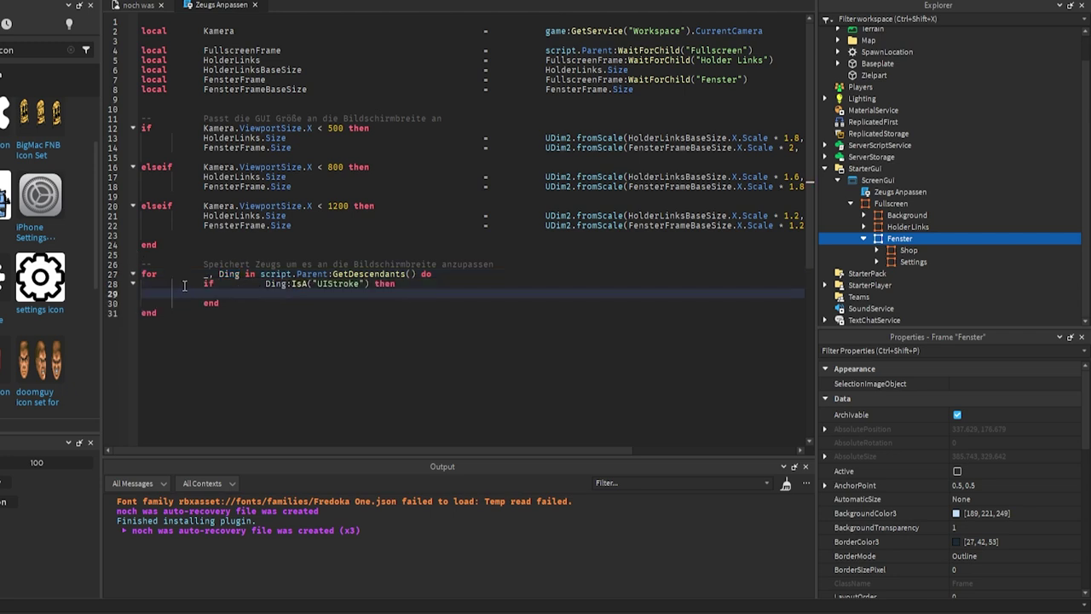
{"action": "double_click", "coordinate": [330, 284]}
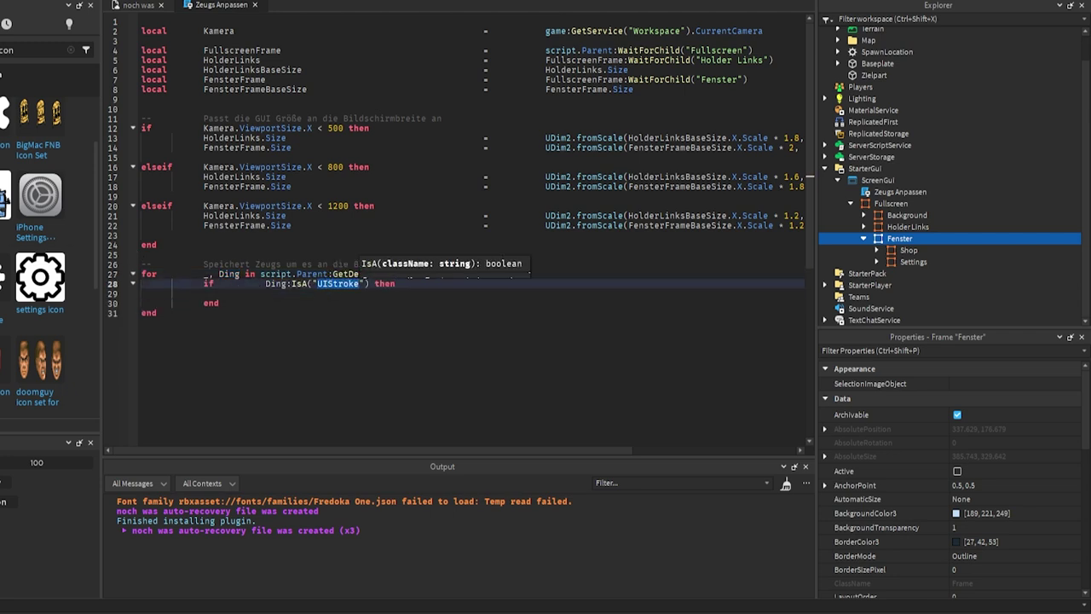
{"action": "left_click", "coordinate": [137, 5]}
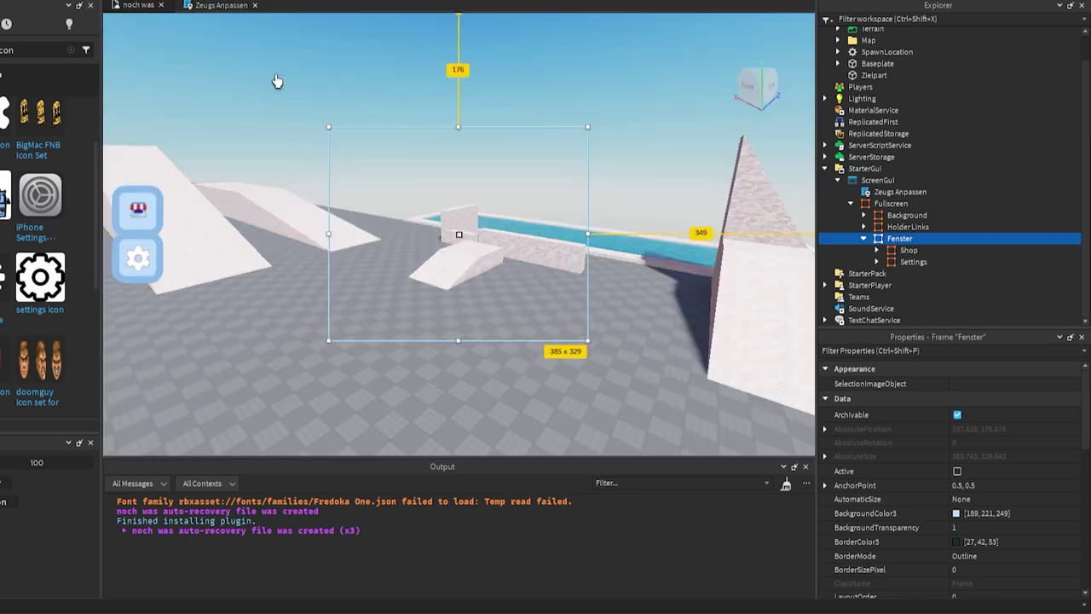
{"action": "left_click", "coordinate": [220, 6]}
{"action": "left_click", "coordinate": [292, 290]}
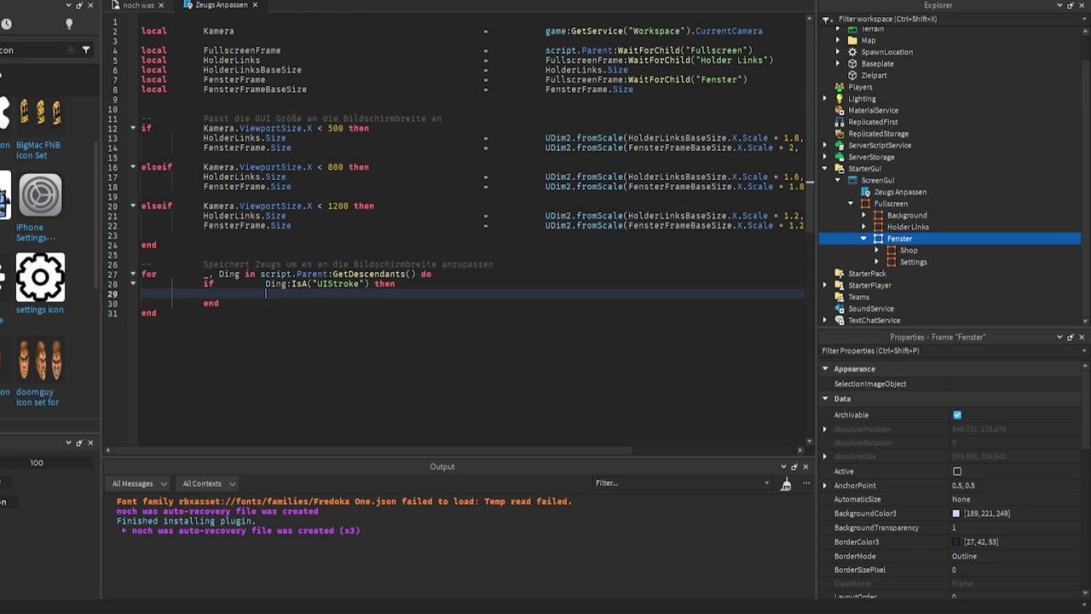
Step: Declare an empty Strokes table below the variable declarations
{"action": "left_click", "coordinate": [648, 91]}
{"action": "key", "text": "Return"}
{"action": "key", "text": "Return"}
{"action": "key", "text": "ctrl+v"}
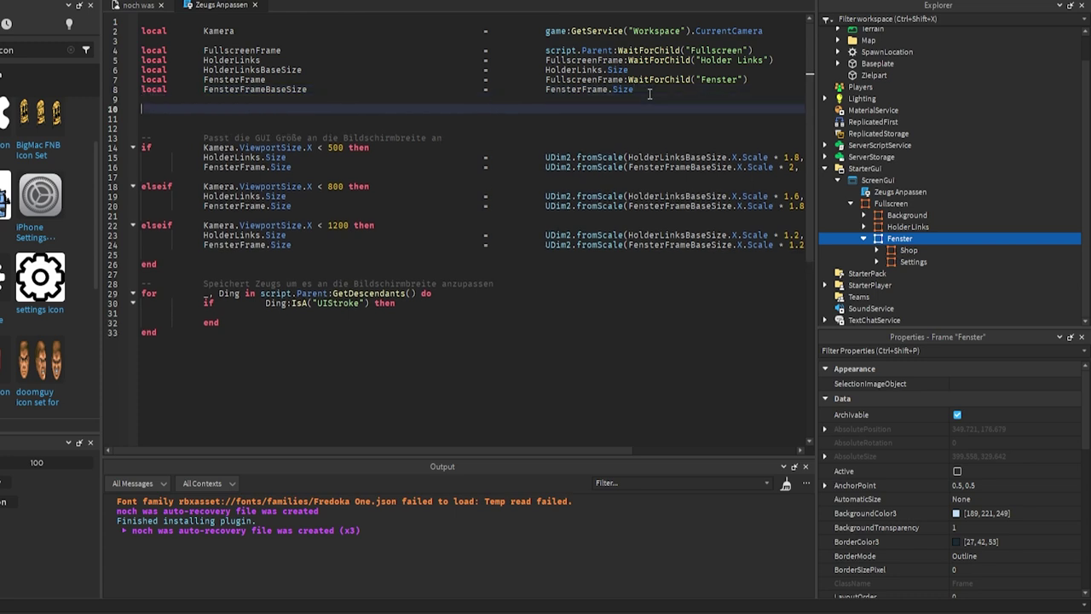
{"action": "key", "text": "shift+Home"}
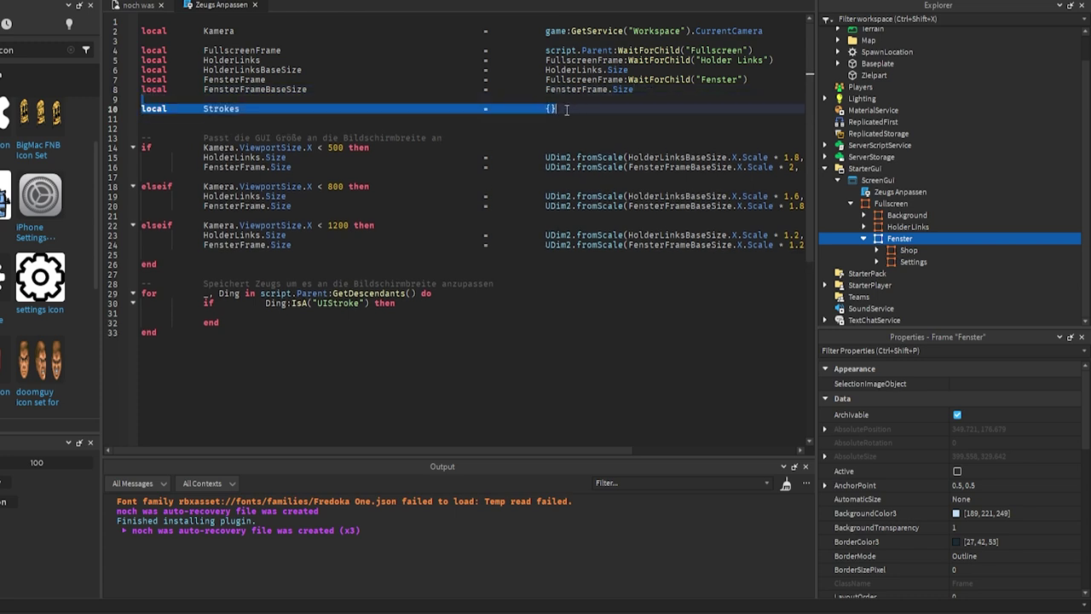
Step: Store each stroke's thickness with Strokes[Ding] = Ding.Thickness
{"action": "left_click", "coordinate": [341, 312]}
{"action": "double_click", "coordinate": [274, 304]}
{"action": "left_click", "coordinate": [294, 314]}
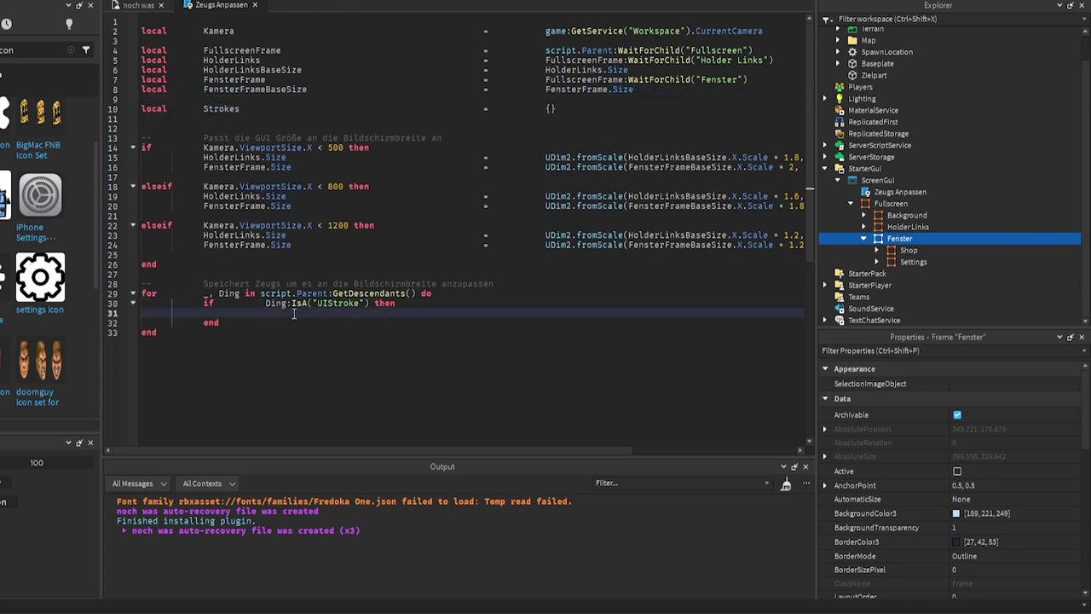
{"action": "key", "text": "ctrl+v"}
{"action": "double_click", "coordinate": [318, 313]}
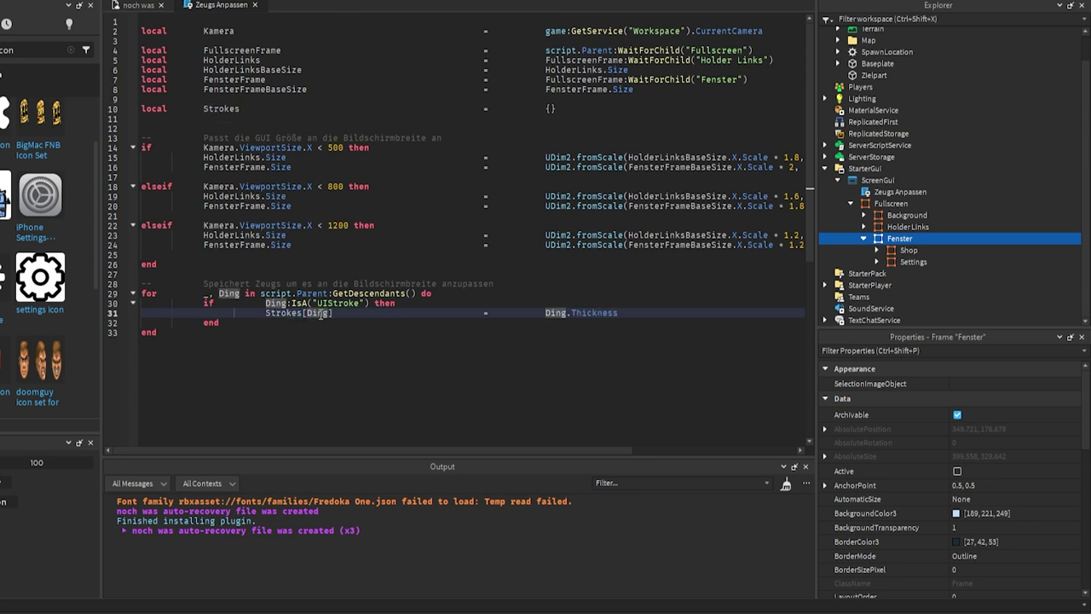
{"action": "double_click", "coordinate": [555, 313]}
{"action": "double_click", "coordinate": [589, 313]}
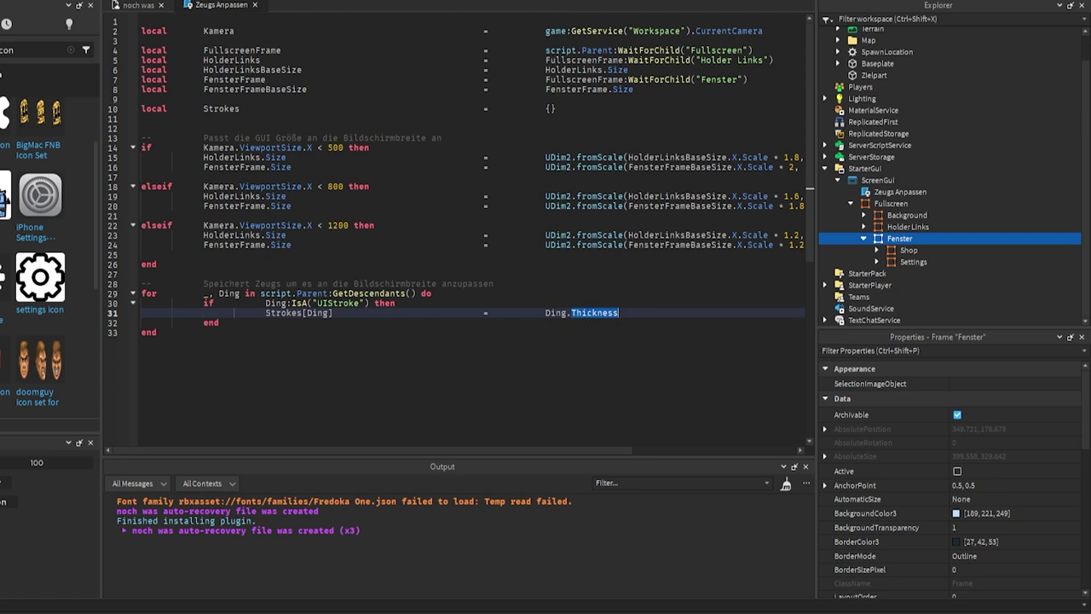
{"action": "left_click", "coordinate": [641, 313]}
Step: Scale Ding.Thickness by / 2560 * Kamera.ViewportSize.X, confirming the frame's 2560 width
{"action": "key", "text": "Return"}
{"action": "key", "text": "ctrl+v"}
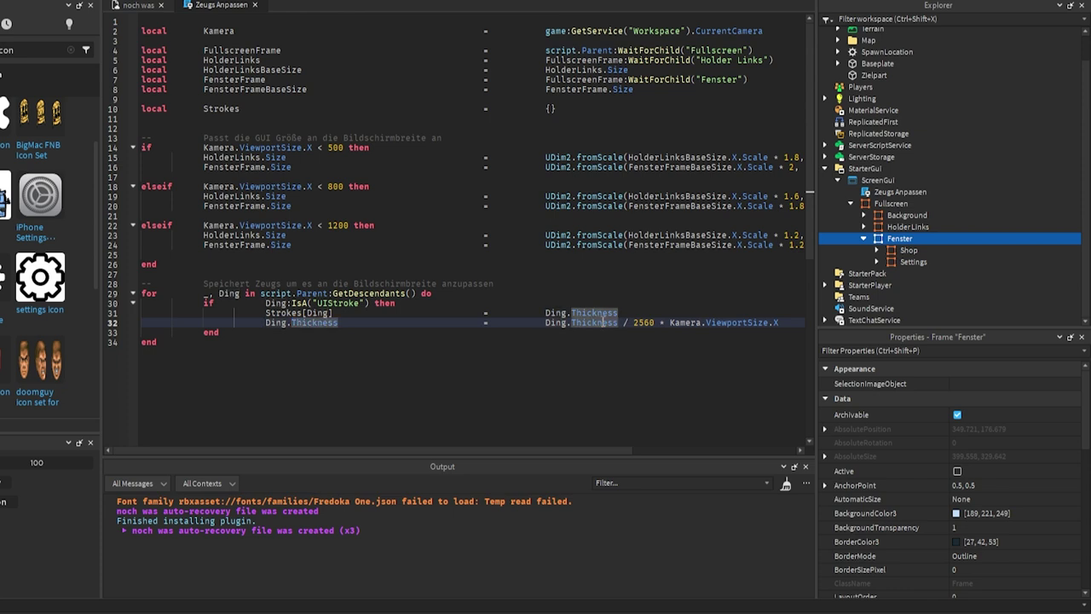
{"action": "left_click_drag", "start_coordinate": [641, 322], "coordinate": [653, 323]}
{"action": "double_click", "coordinate": [652, 321]}
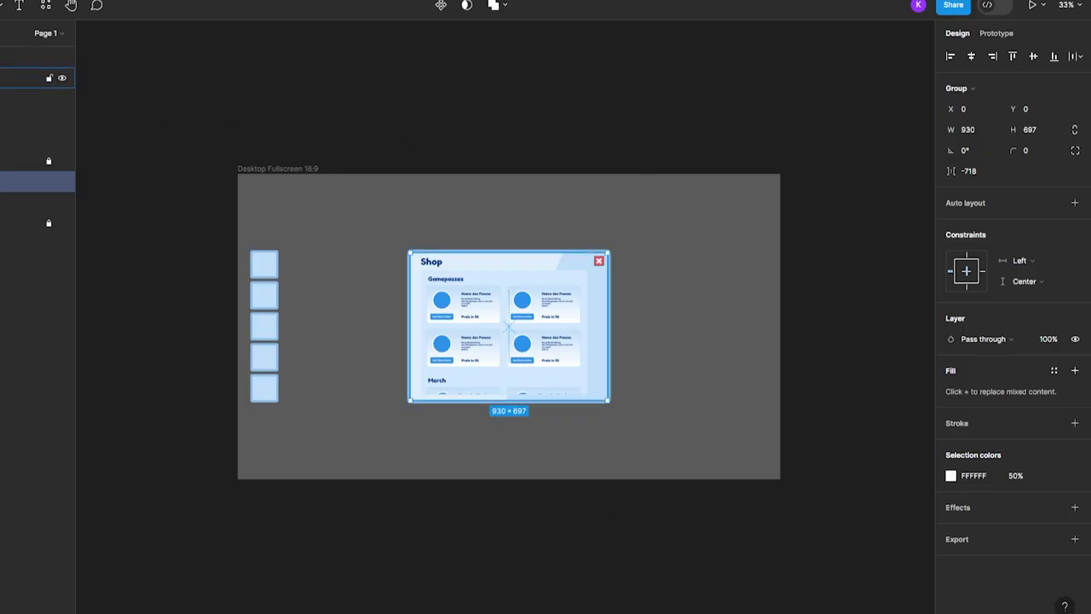
{"action": "left_click", "coordinate": [36, 57]}
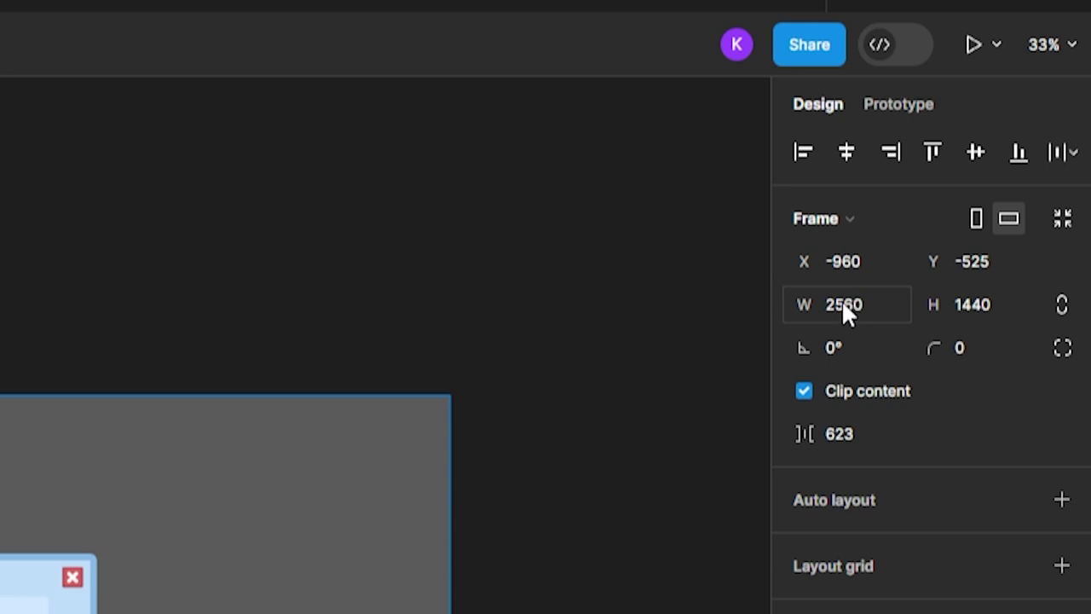
{"action": "left_click", "coordinate": [862, 302]}
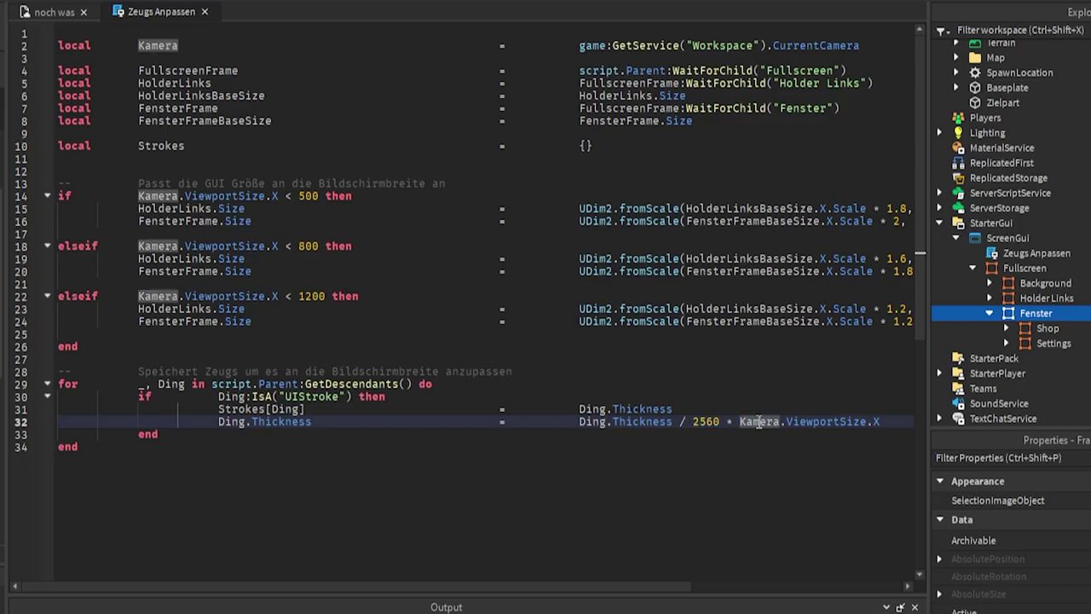
Step: Open new lines after the stroke thickness line to make room for the UICorner branch
{"action": "left_click", "coordinate": [815, 421]}
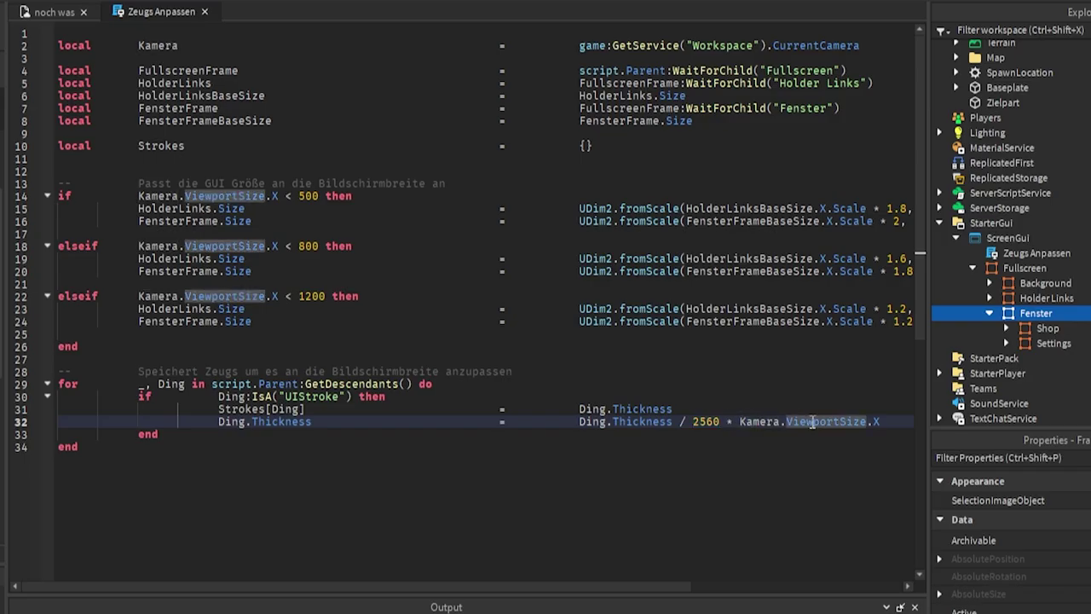
{"action": "left_click", "coordinate": [885, 421]}
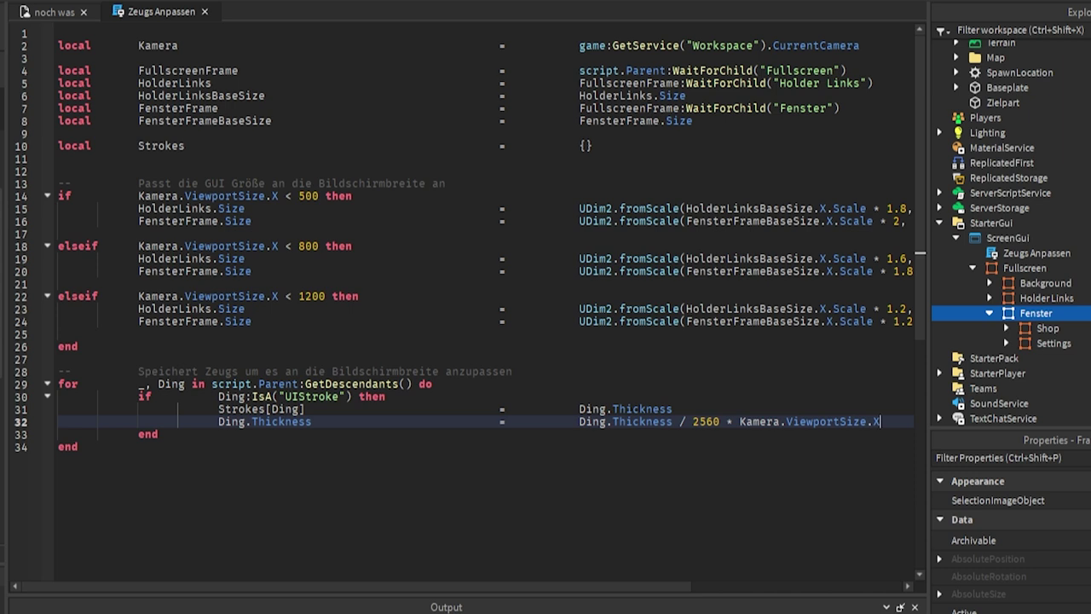
{"action": "left_click", "coordinate": [131, 432]}
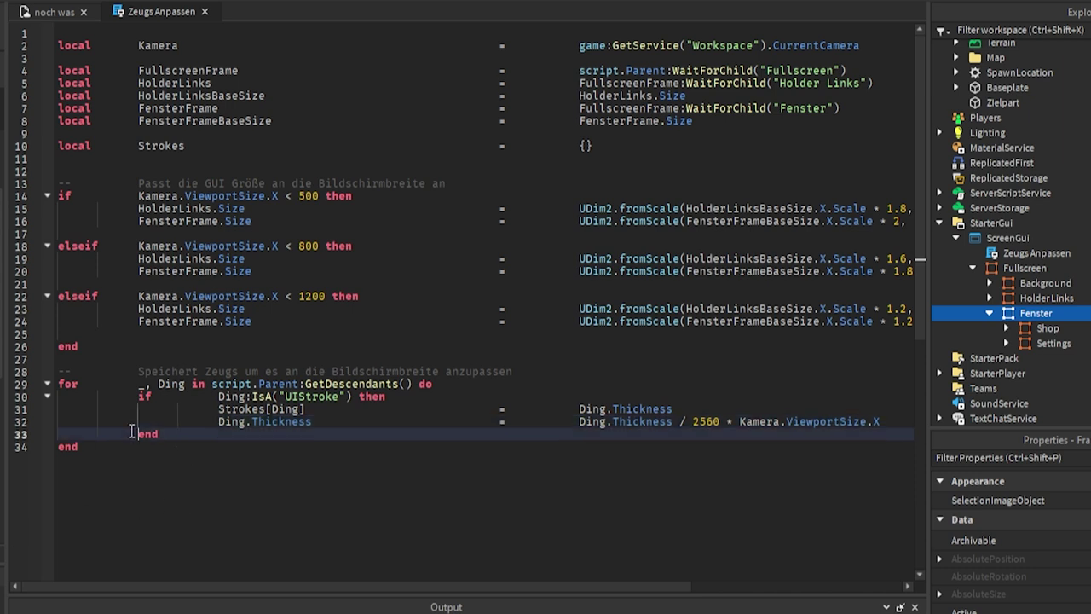
{"action": "key", "text": "Return"}
{"action": "key", "text": "Return"}
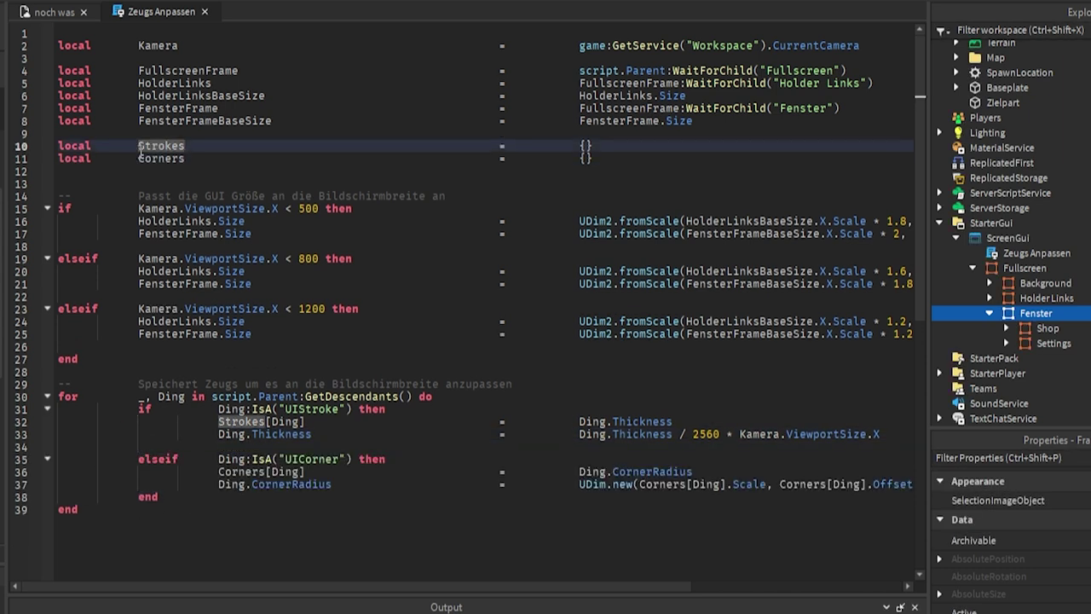
{"action": "left_click_drag", "start_coordinate": [153, 157], "coordinate": [514, 162]}
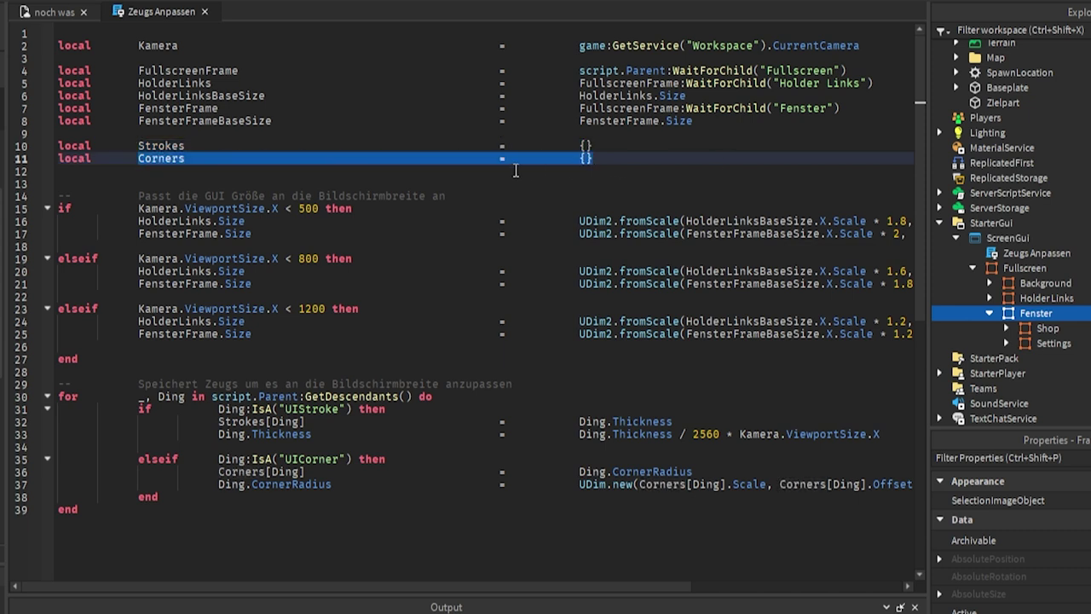
{"action": "scroll", "coordinate": [514, 166], "scroll_direction": "down", "scroll_amount": 3}
Step: Add an elseif Ding:IsA("UICorner") branch that stores Ding.CornerRadius in Corners[Ding]
{"action": "left_click", "coordinate": [232, 343]}
{"action": "left_click", "coordinate": [325, 343]}
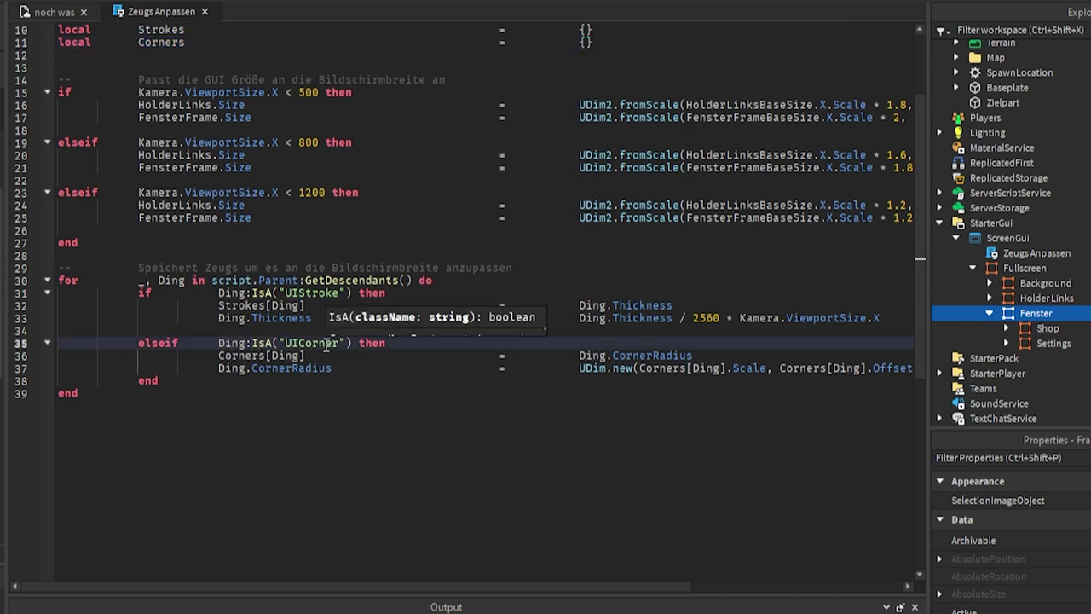
{"action": "double_click", "coordinate": [285, 356]}
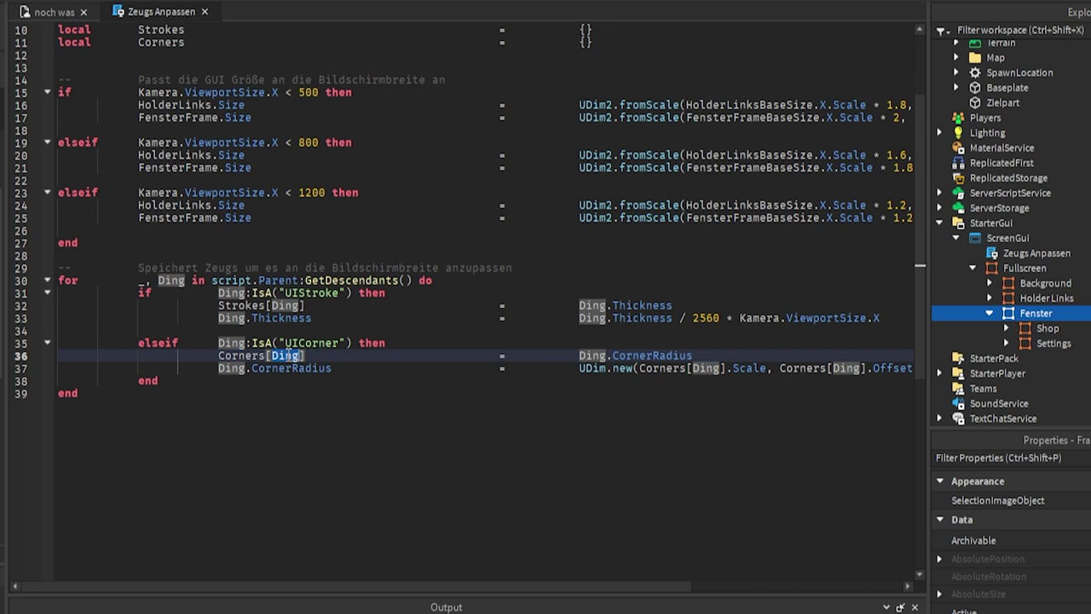
{"action": "left_click", "coordinate": [585, 355]}
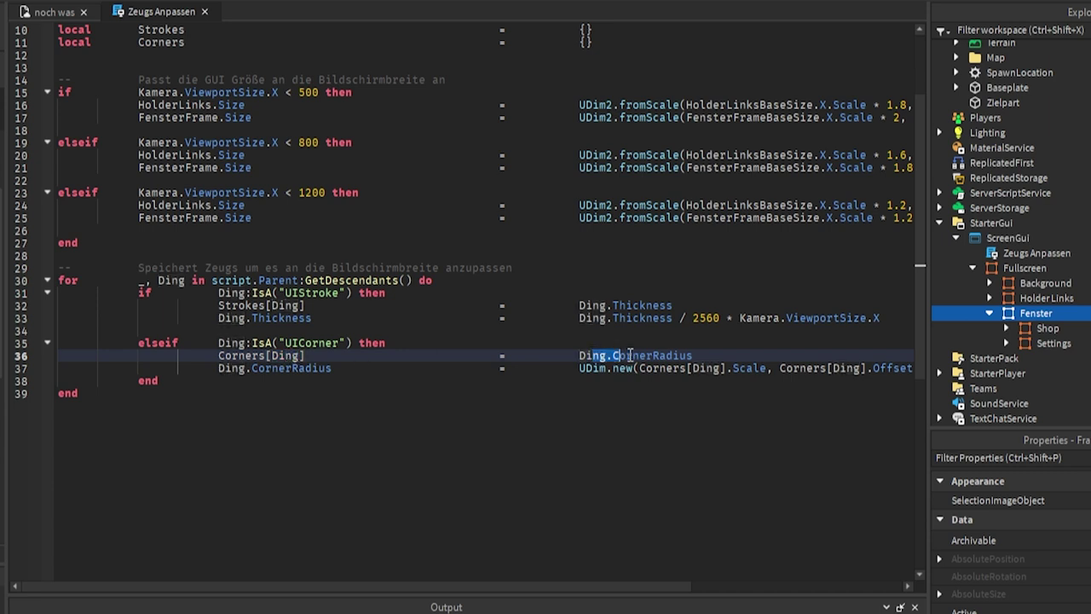
{"action": "left_click", "coordinate": [290, 367]}
{"action": "mouse_move", "coordinate": [580, 367]}
{"action": "left_mouse_down"}
{"action": "mouse_move", "coordinate": [936, 368]}
{"action": "mouse_move", "coordinate": [716, 368]}
{"action": "left_mouse_up"}
Step: Set CornerRadius to a UDim.new that keeps Scale and scales Offset by ViewportSize.X / 2560
{"action": "left_click", "coordinate": [389, 368]}
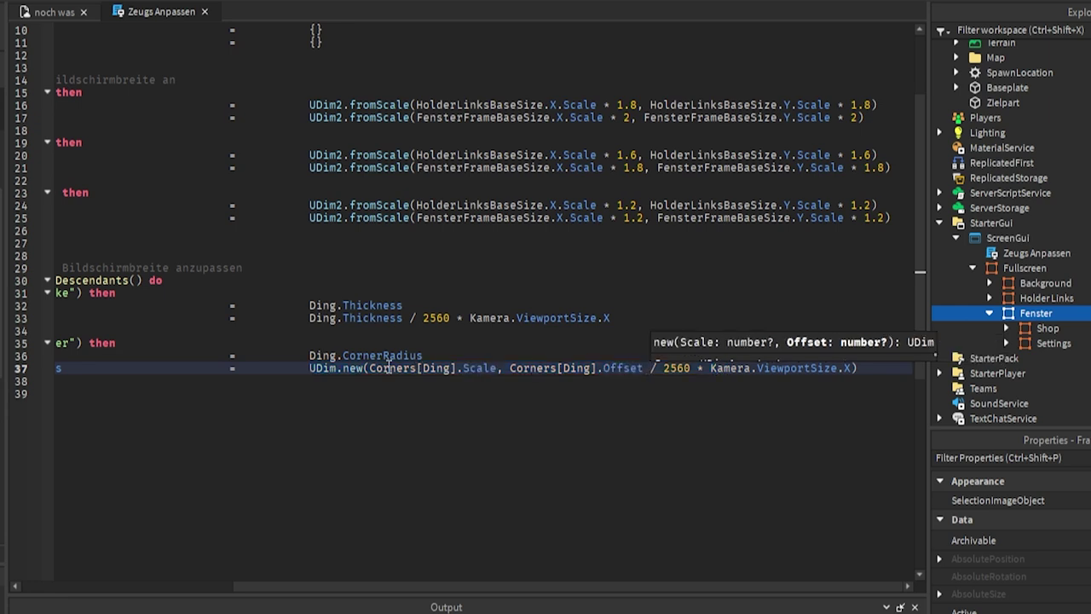
{"action": "left_click", "coordinate": [497, 366]}
{"action": "left_click", "coordinate": [573, 367]}
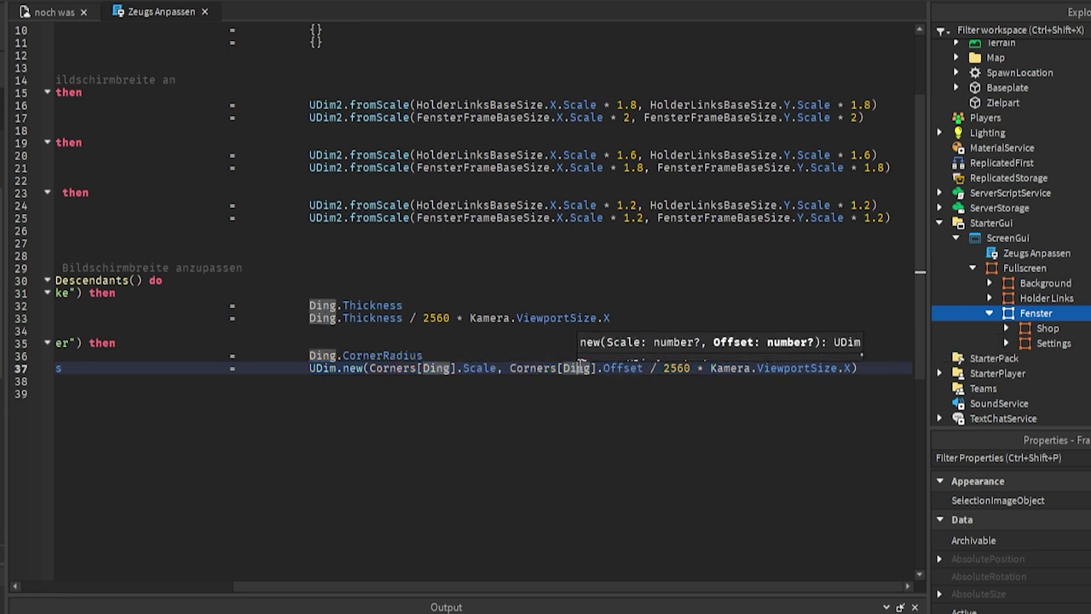
{"action": "left_click", "coordinate": [638, 367]}
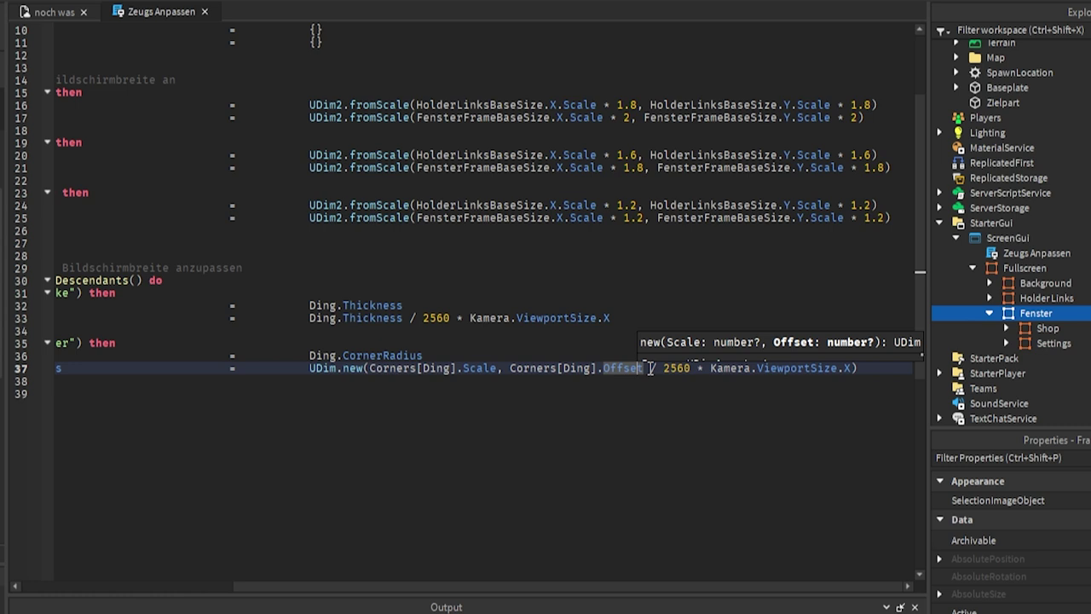
{"action": "left_click", "coordinate": [732, 367]}
{"action": "left_click", "coordinate": [793, 369]}
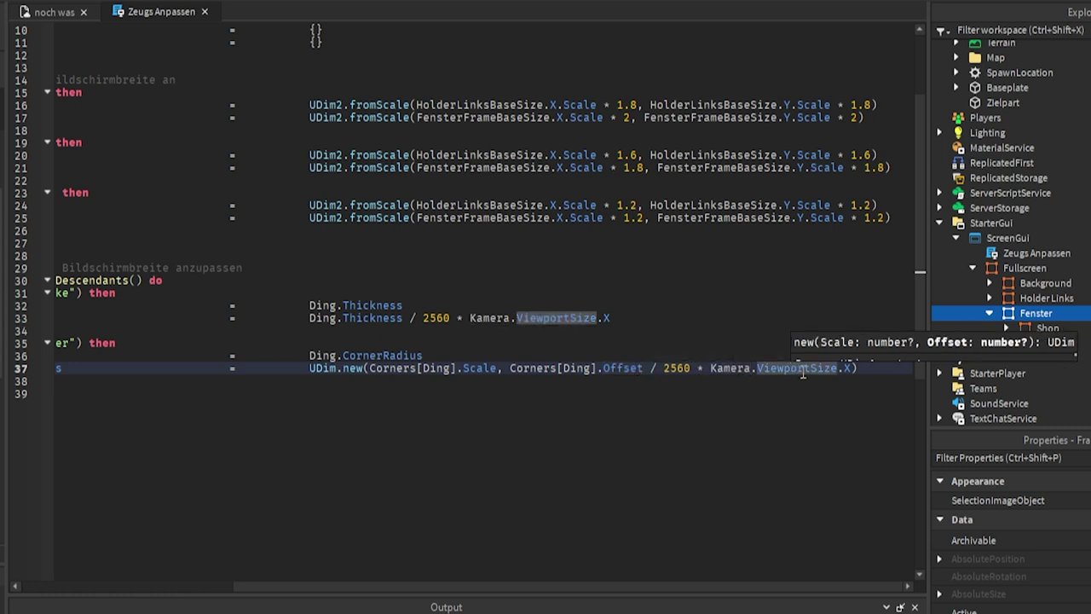
{"action": "left_click", "coordinate": [871, 368]}
{"action": "key", "text": "Home"}
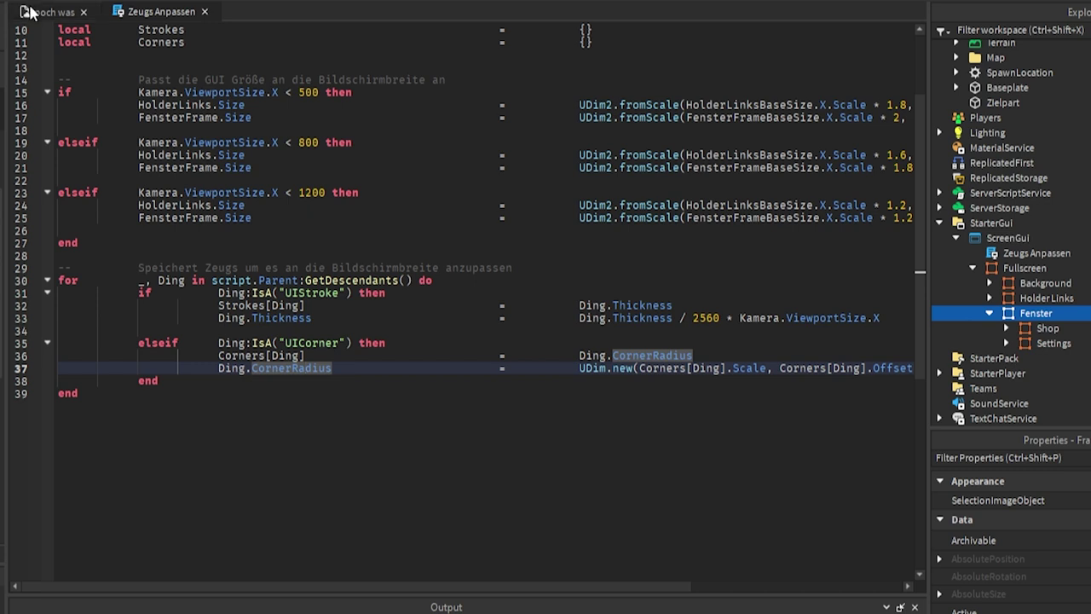
Step: In the noch was place, select Shop under Fenster and tick its Visible property
{"action": "left_click", "coordinate": [38, 12]}
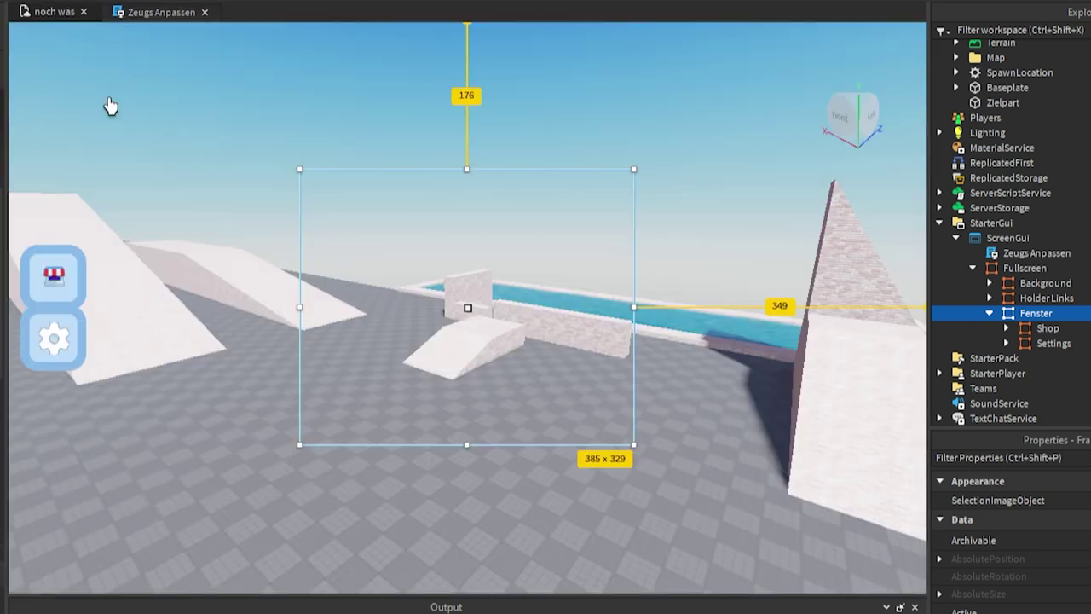
{"action": "left_click", "coordinate": [1049, 328]}
{"action": "left_click", "coordinate": [965, 604]}
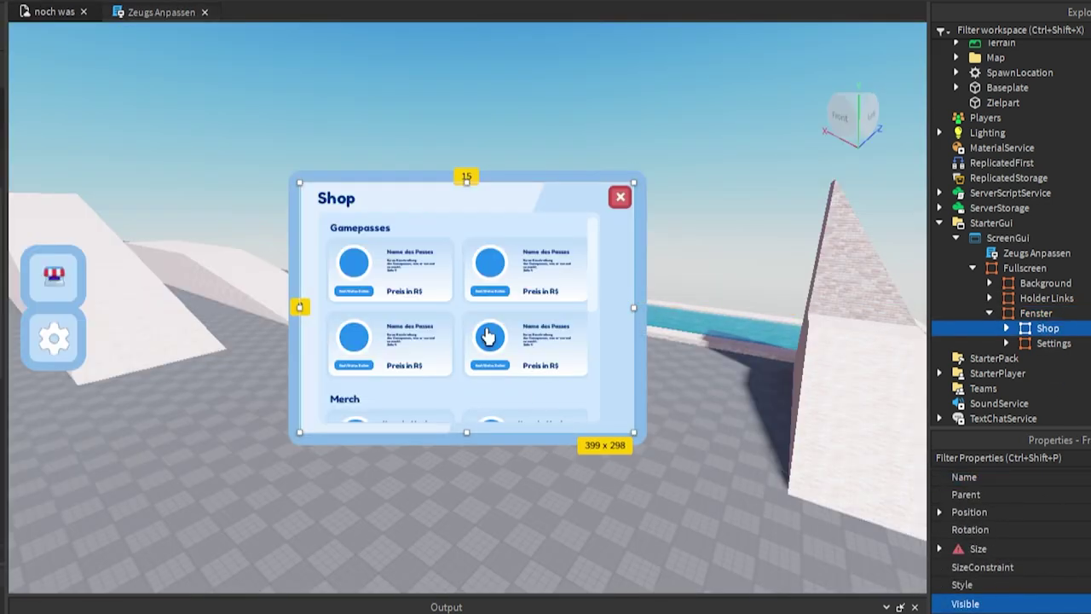
{"action": "scroll", "coordinate": [487, 336], "scroll_direction": "down", "scroll_amount": 3}
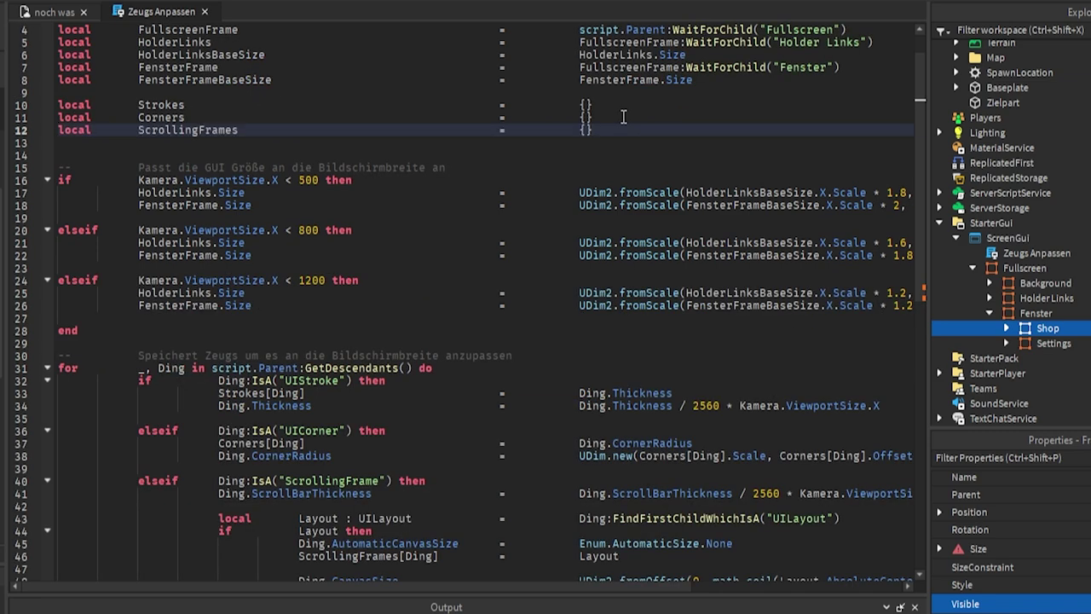
Step: Add a ScrollingFrames table and a ScrollingFrame branch that scales ScrollBarThickness to screen width
{"action": "left_click", "coordinate": [165, 127]}
{"action": "double_click", "coordinate": [164, 126]}
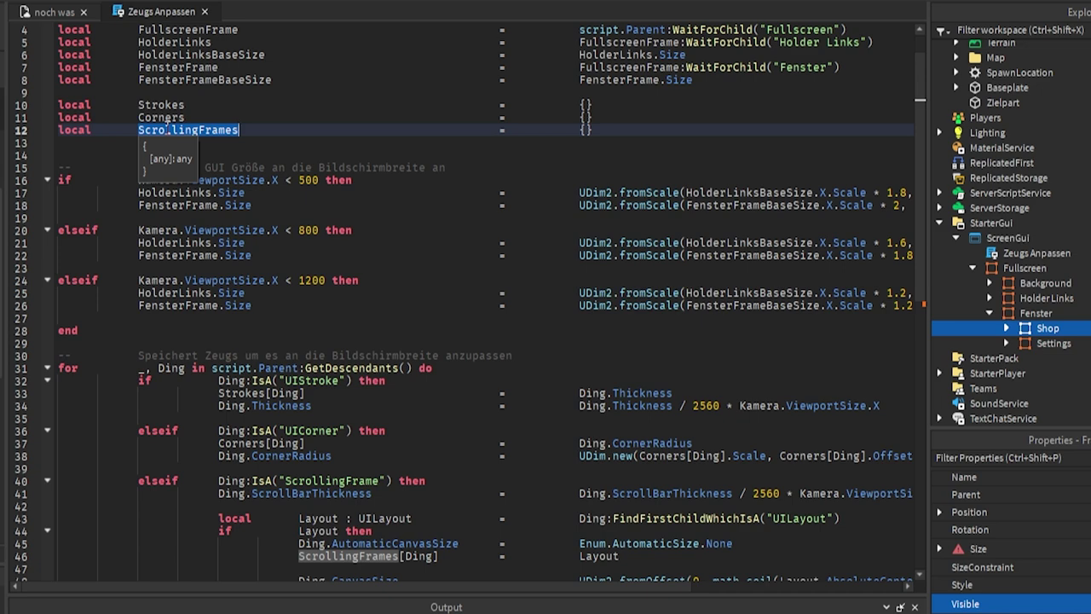
{"action": "scroll", "coordinate": [193, 129], "scroll_direction": "down", "scroll_amount": 6}
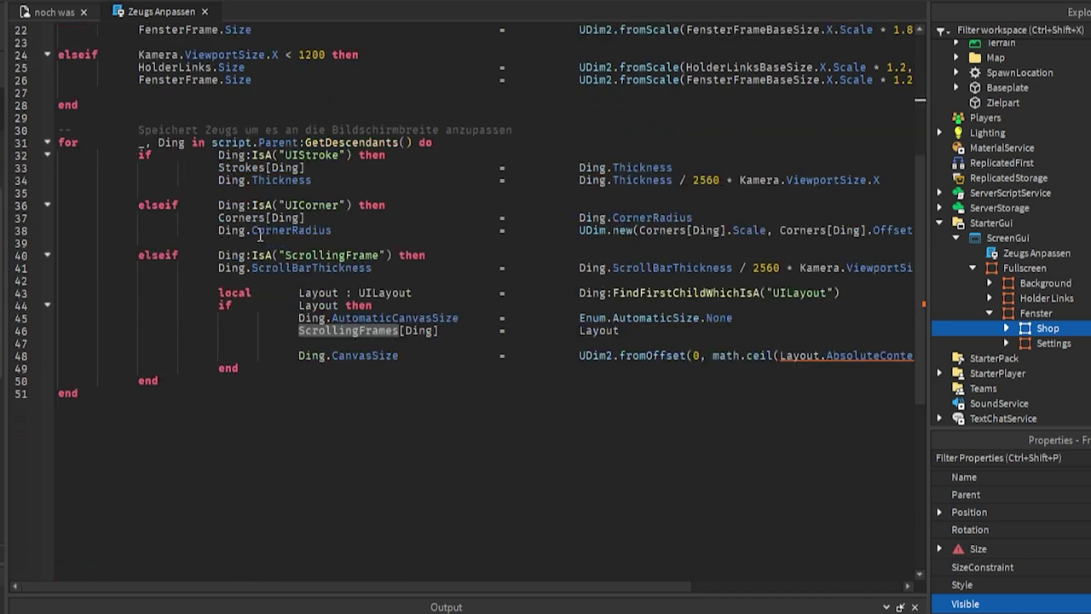
{"action": "double_click", "coordinate": [341, 254]}
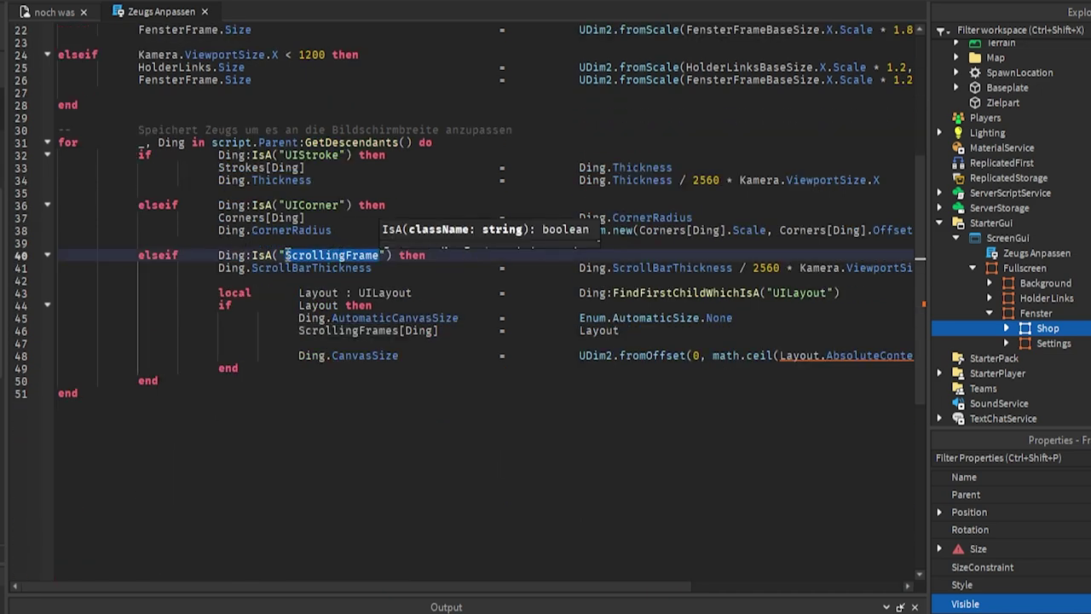
{"action": "left_click", "coordinate": [230, 269]}
{"action": "double_click", "coordinate": [290, 269]}
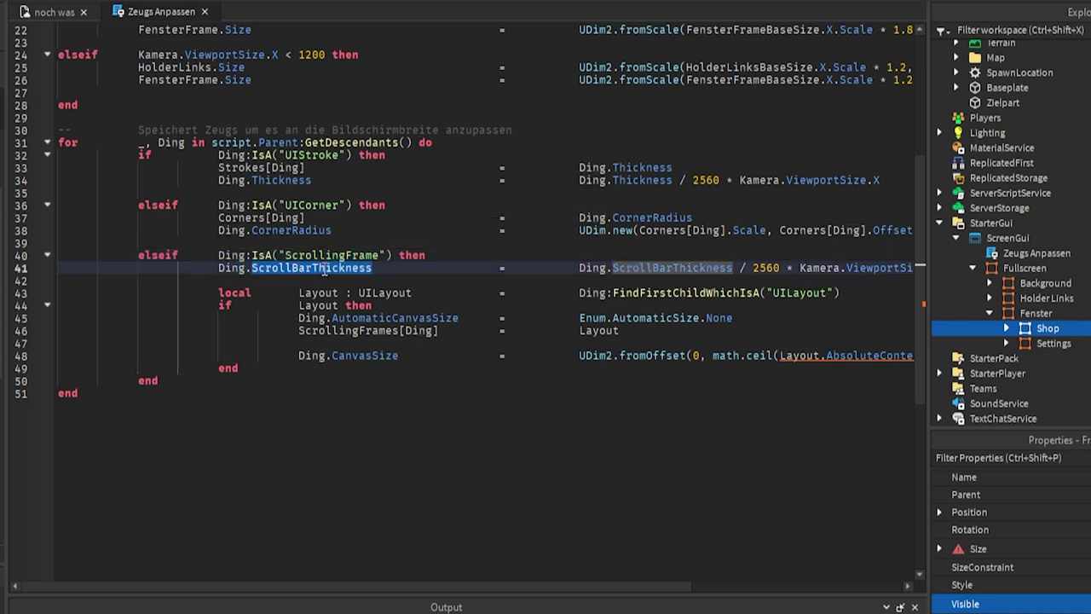
{"action": "left_click", "coordinate": [597, 268]}
{"action": "double_click", "coordinate": [679, 269]}
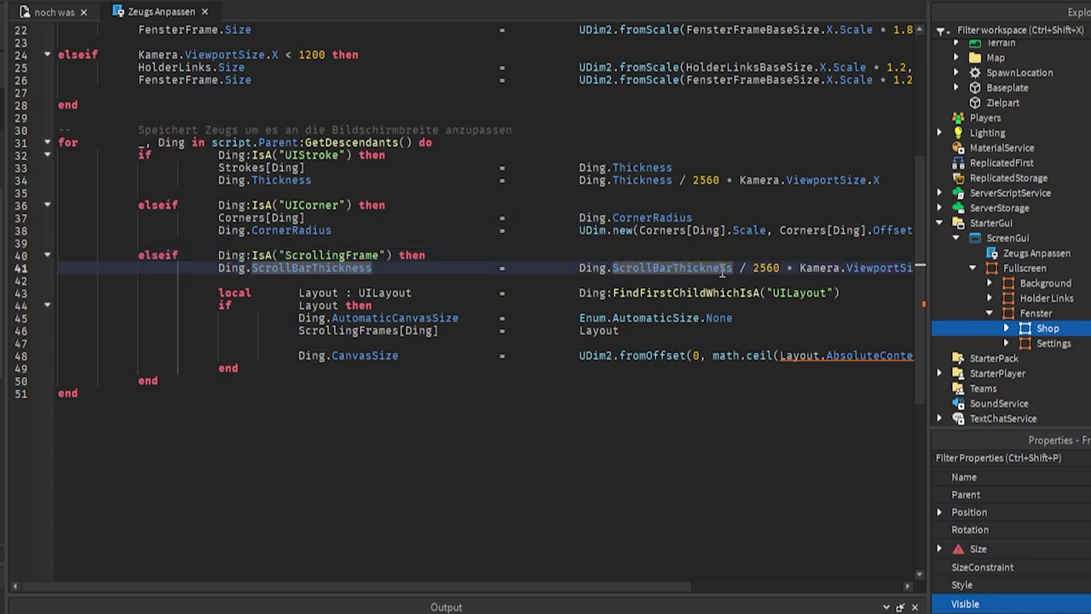
{"action": "mouse_move", "coordinate": [751, 268]}
{"action": "left_mouse_down"}
{"action": "mouse_move", "coordinate": [852, 268]}
{"action": "mouse_move", "coordinate": [703, 267]}
{"action": "left_mouse_up"}
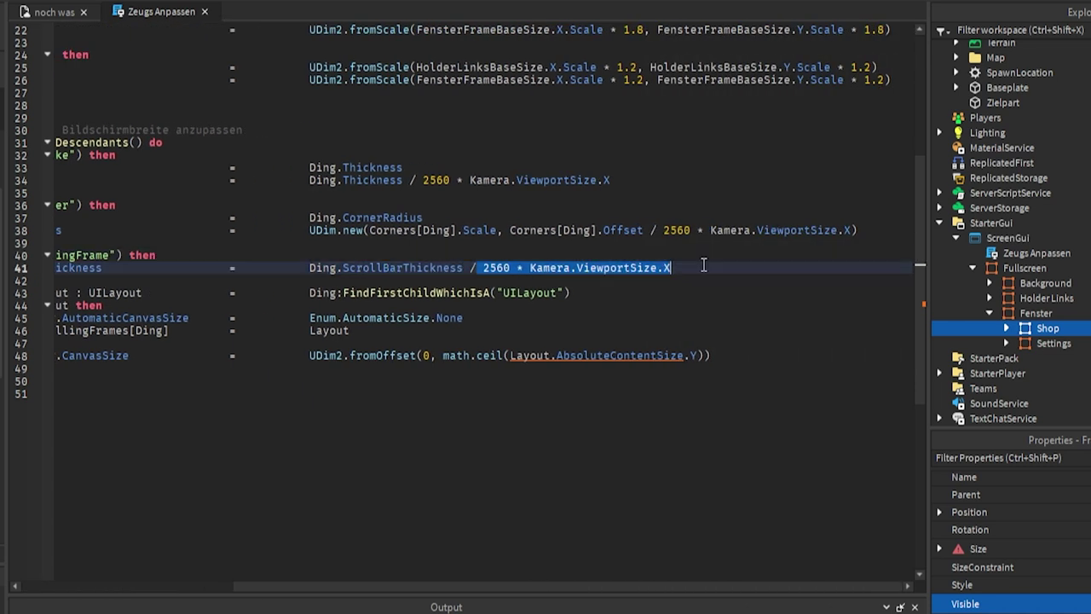
{"action": "left_click", "coordinate": [705, 267]}
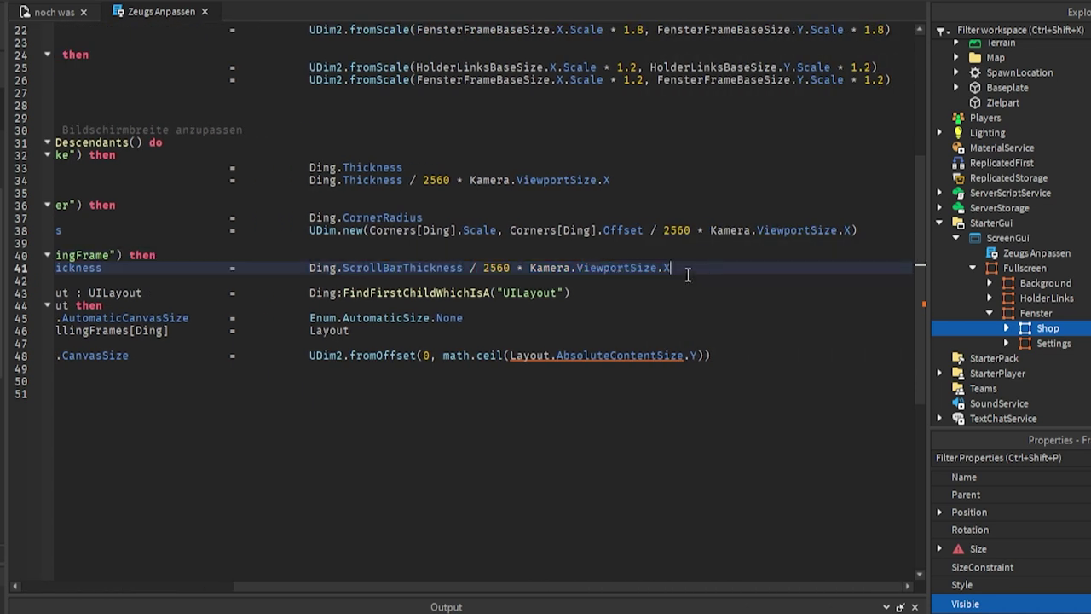
Step: Turn off AutomaticCanvasSize, find the layout with FindFirstChildWhichIsA("UILayout"), and expand Shop in Explorer
{"action": "left_click", "coordinate": [189, 318]}
{"action": "left_click", "coordinate": [249, 294]}
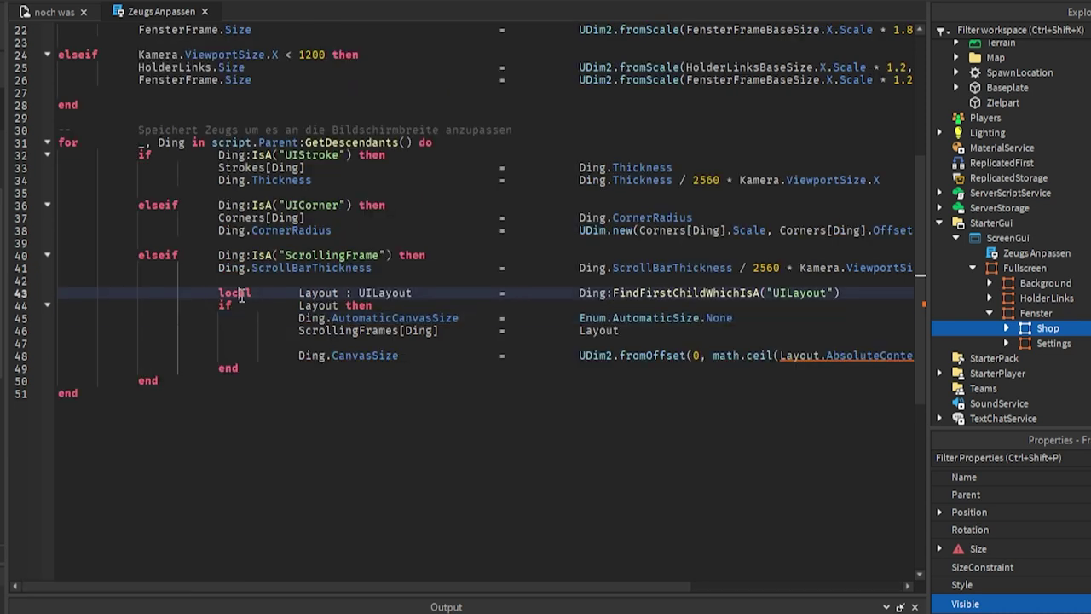
{"action": "left_click", "coordinate": [590, 293]}
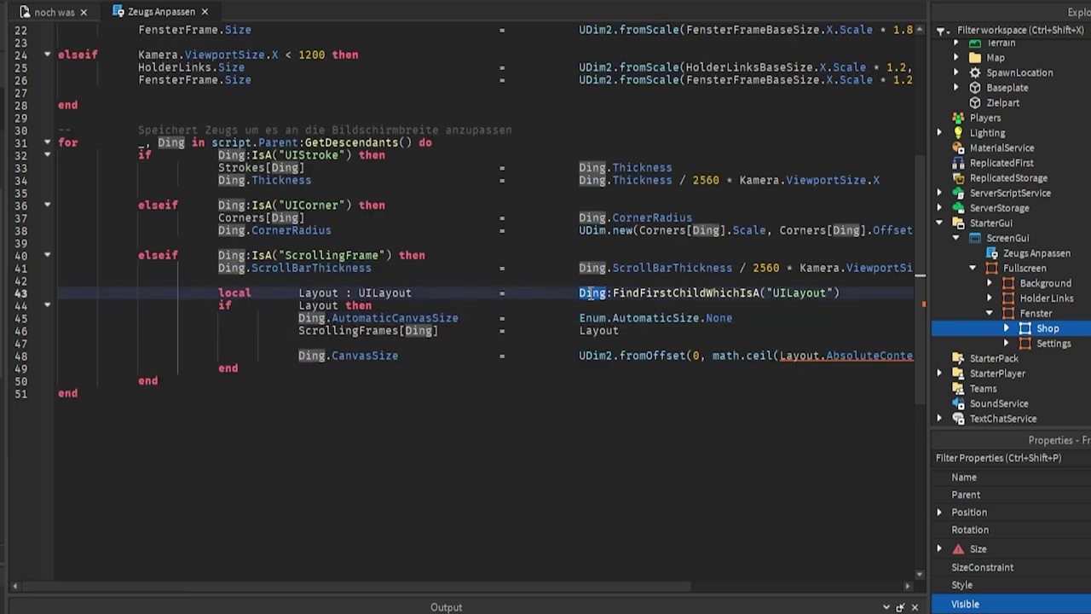
{"action": "left_click", "coordinate": [654, 293]}
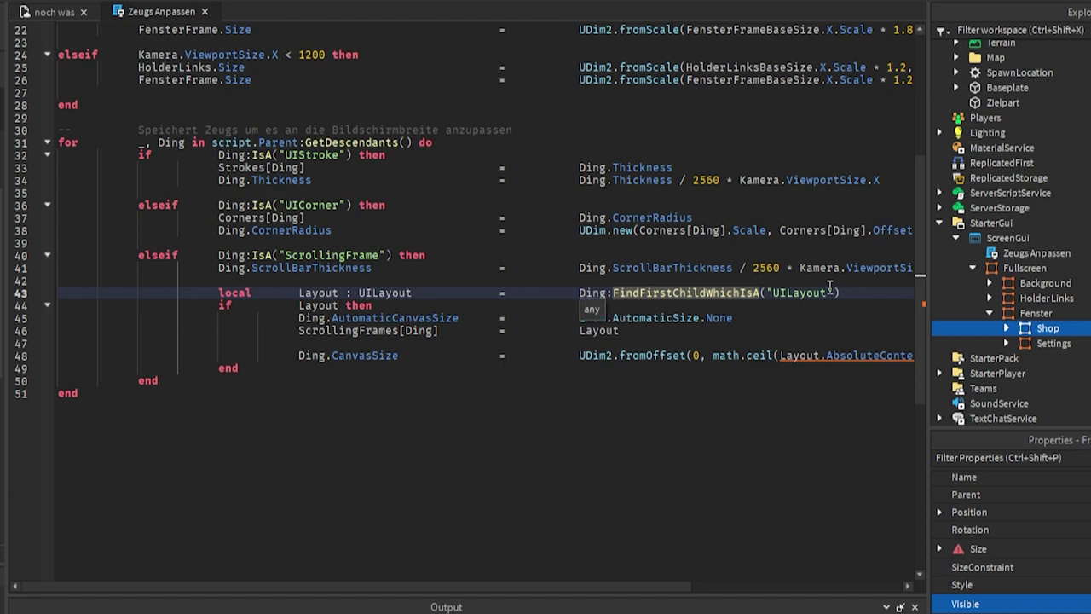
{"action": "left_click", "coordinate": [1006, 328]}
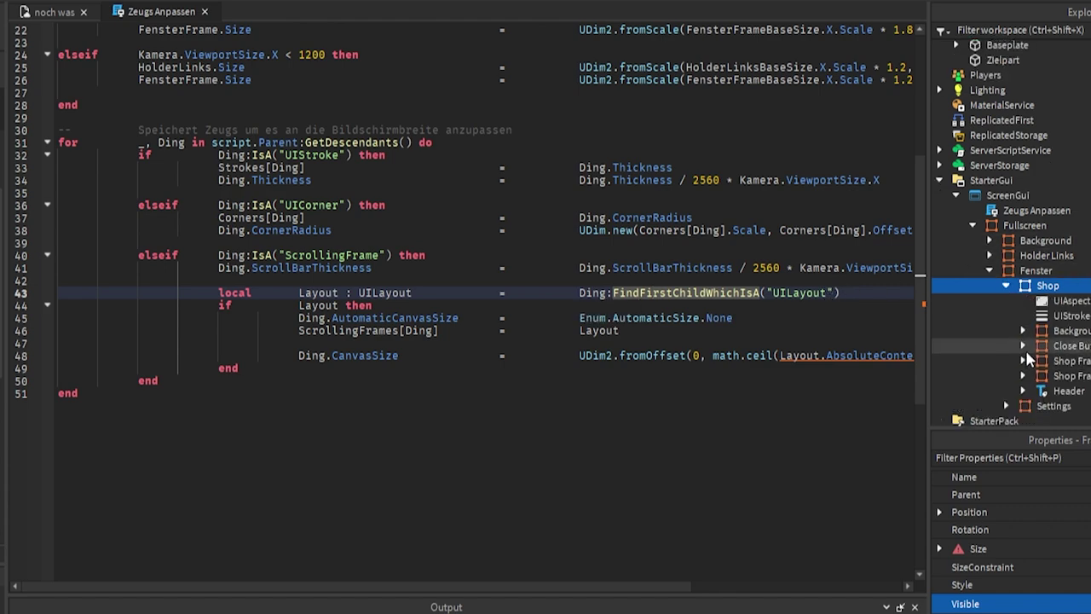
Step: Select the Shop Scrolling Frame's UIListLayout to read its AbsoluteContentSize of 331.676, 564.967
{"action": "left_click", "coordinate": [1024, 361]}
{"action": "scroll", "coordinate": [1041, 366], "scroll_direction": "down", "scroll_amount": 1}
{"action": "left_click", "coordinate": [1041, 366]}
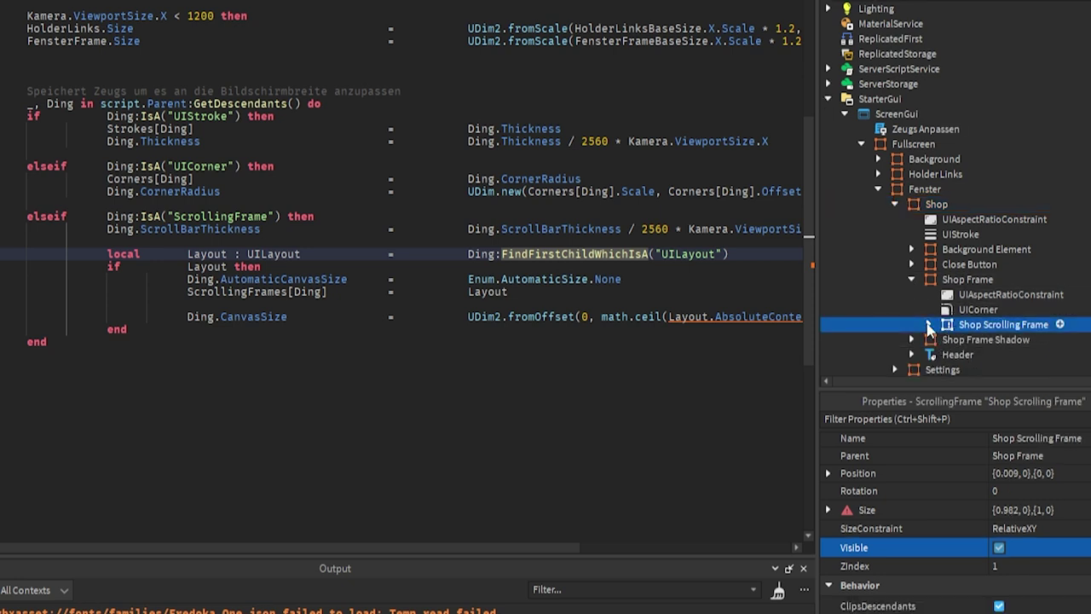
{"action": "left_click", "coordinate": [928, 324]}
{"action": "left_click", "coordinate": [991, 271]}
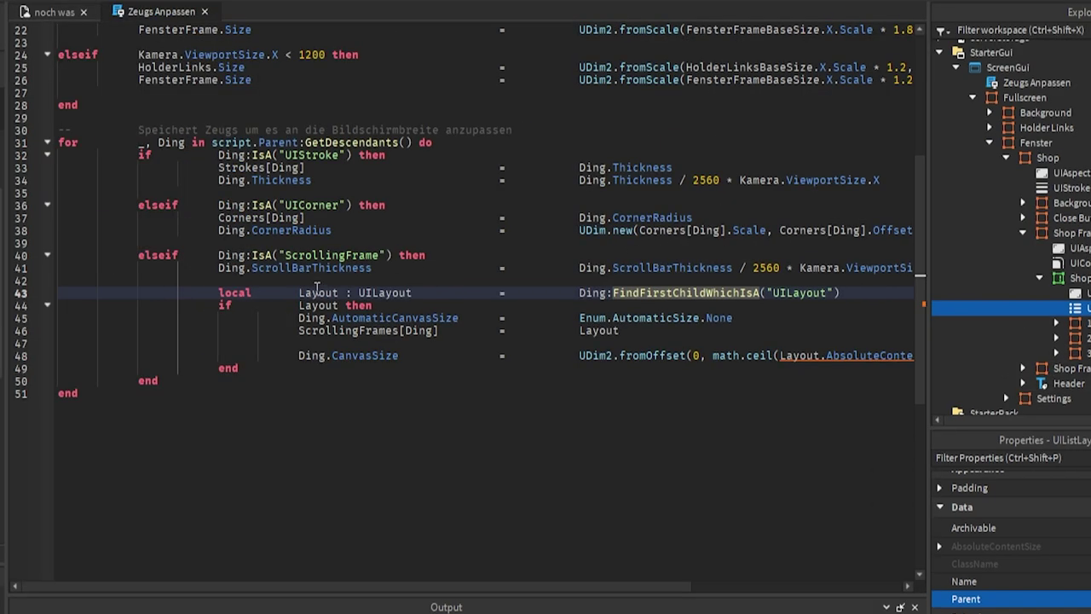
Step: Review lines 45-46: AutomaticCanvasSize set to None and the Layout stored in ScrollingFrames[Ding]
{"action": "left_click", "coordinate": [316, 292]}
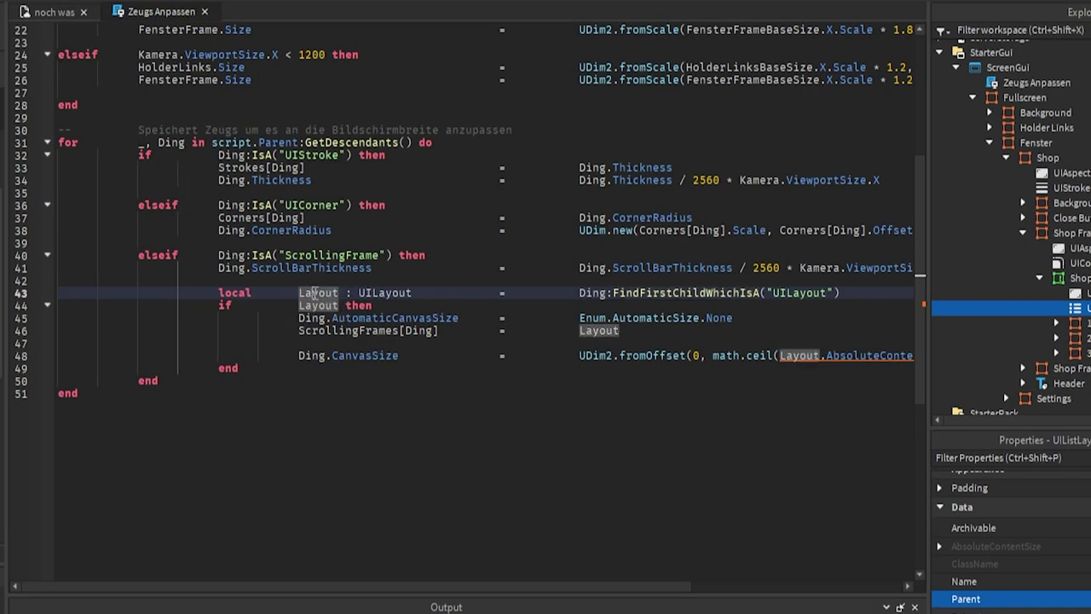
{"action": "left_click", "coordinate": [305, 318]}
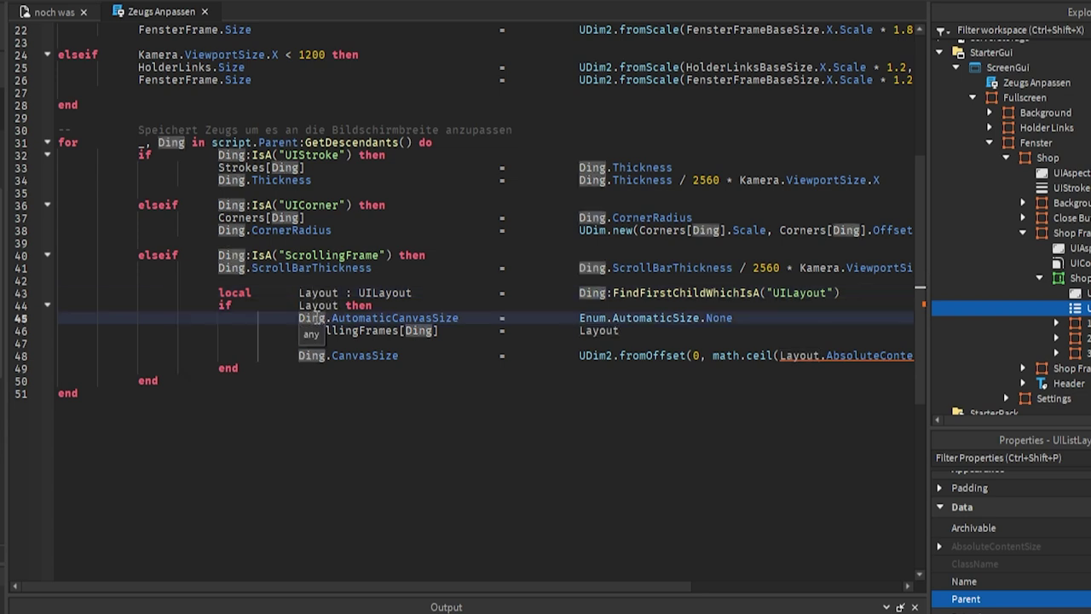
{"action": "left_click_drag", "start_coordinate": [580, 317], "coordinate": [793, 316]}
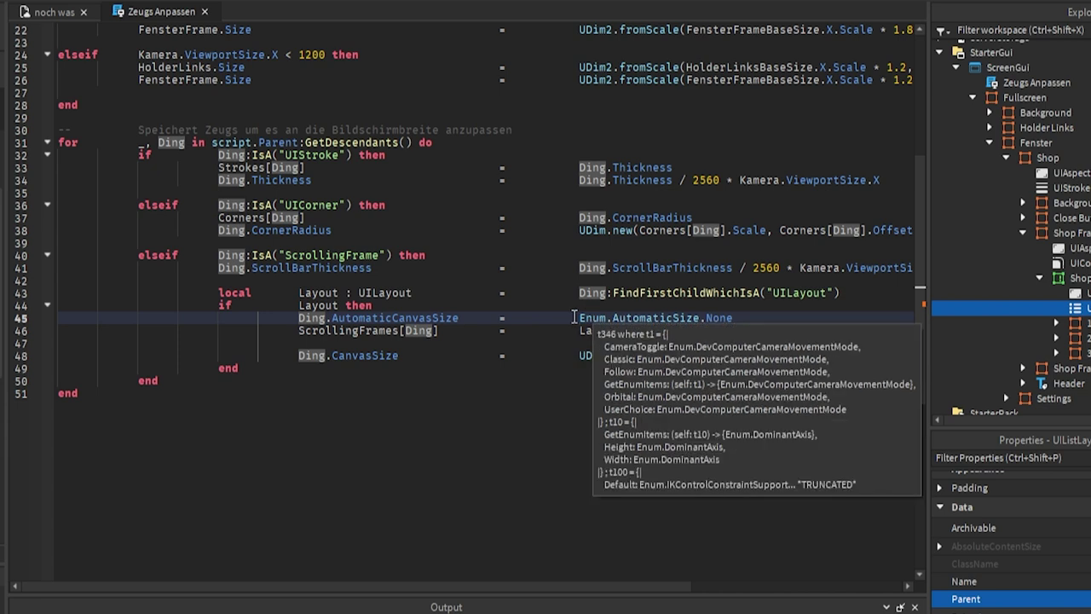
{"action": "left_click_drag", "start_coordinate": [298, 331], "coordinate": [457, 333]}
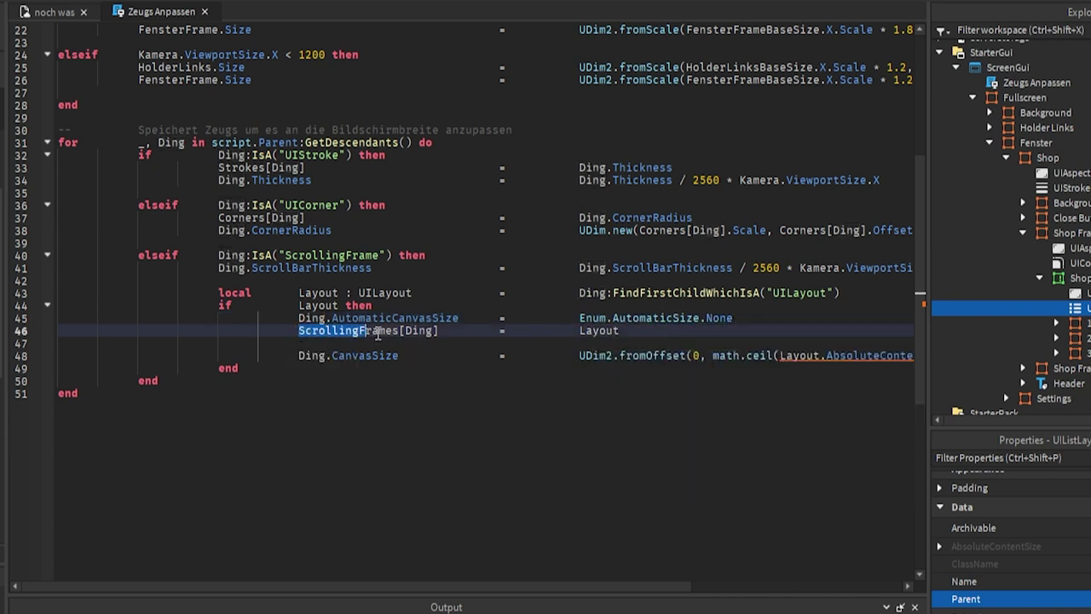
{"action": "left_click_drag", "start_coordinate": [580, 332], "coordinate": [682, 335]}
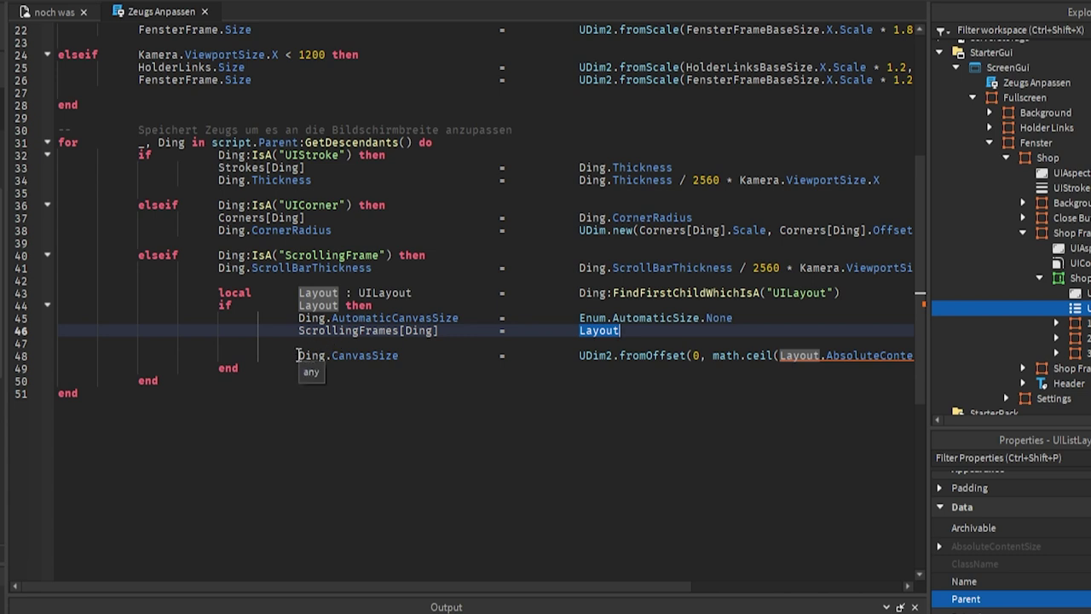
Step: Check line 48's CanvasSize math.ceil expression and the warning on Layout
{"action": "double_click", "coordinate": [354, 356]}
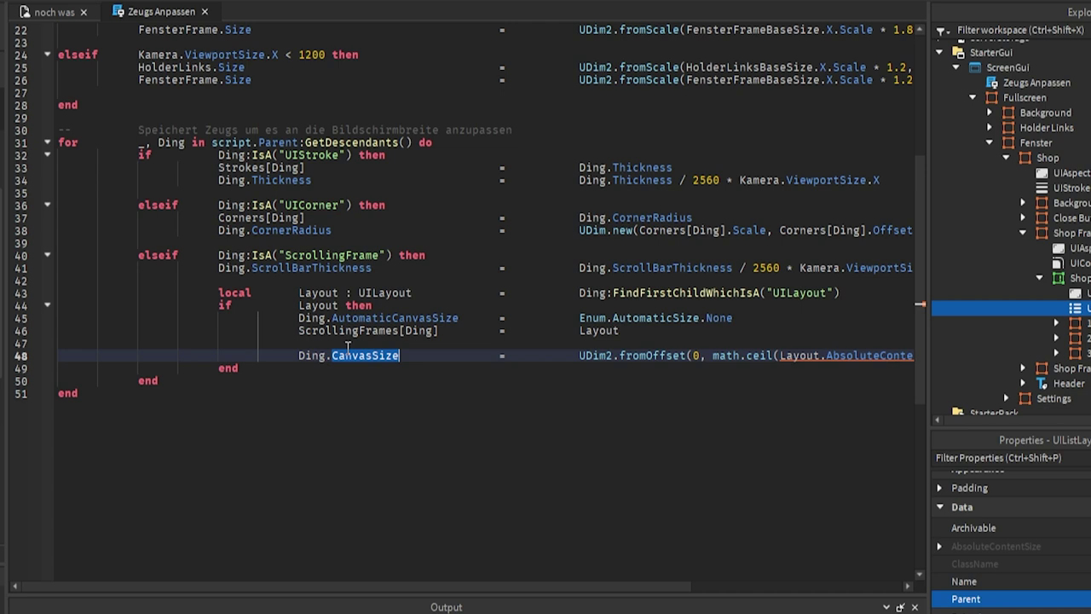
{"action": "mouse_move", "coordinate": [621, 355]}
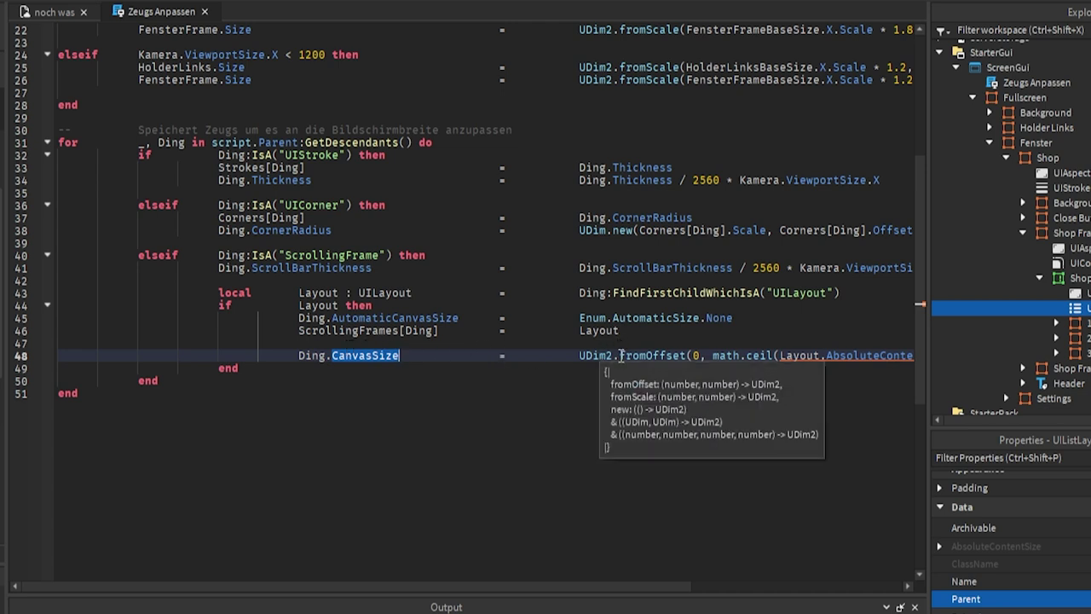
{"action": "left_click_drag", "start_coordinate": [713, 355], "coordinate": [966, 356]}
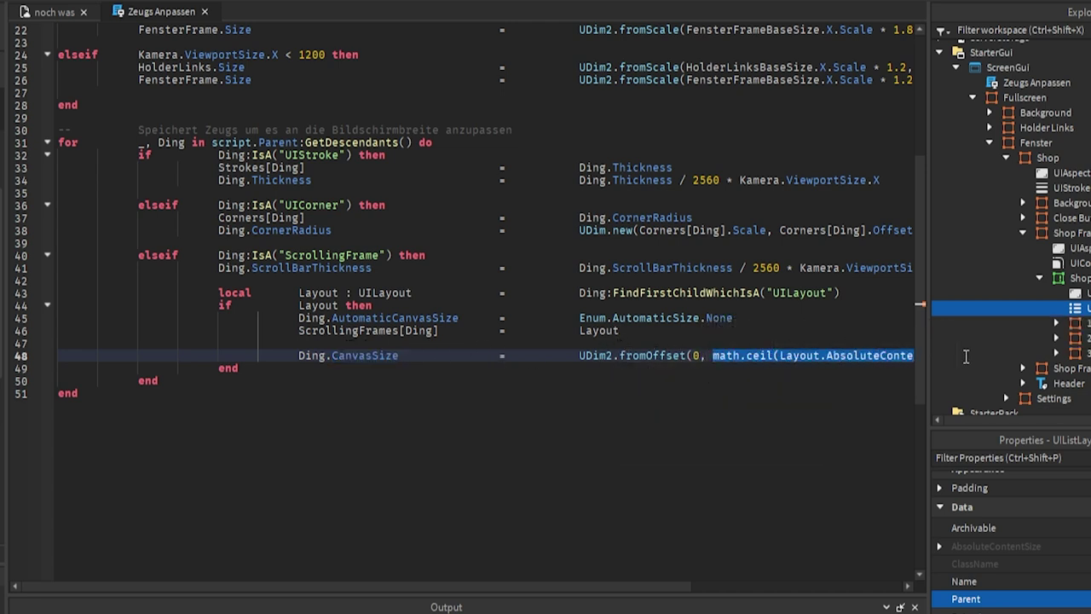
{"action": "double_click", "coordinate": [529, 355]}
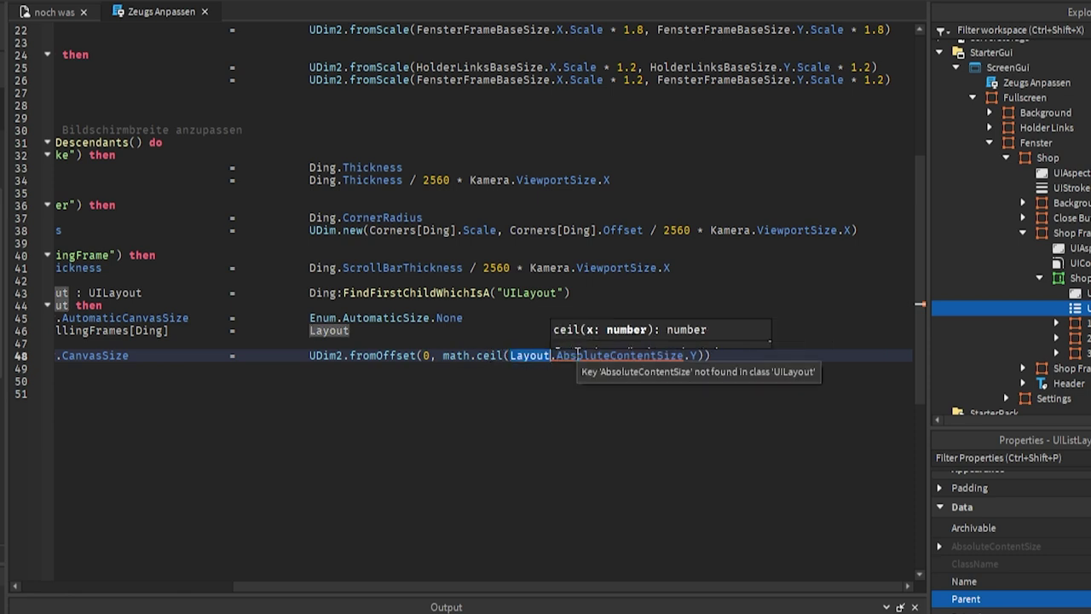
{"action": "left_click", "coordinate": [577, 355]}
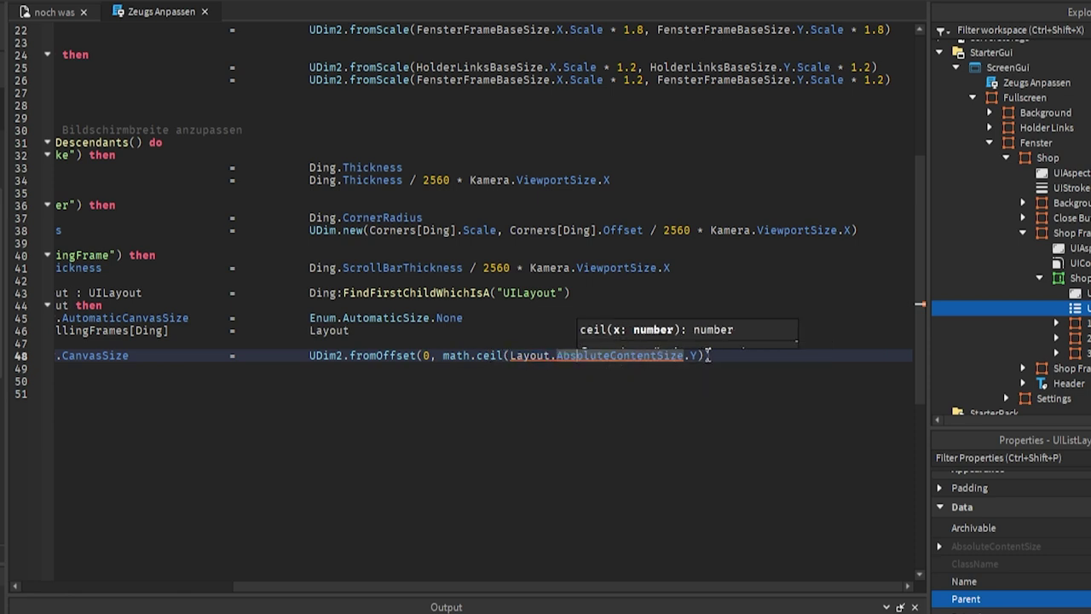
{"action": "left_click", "coordinate": [708, 355]}
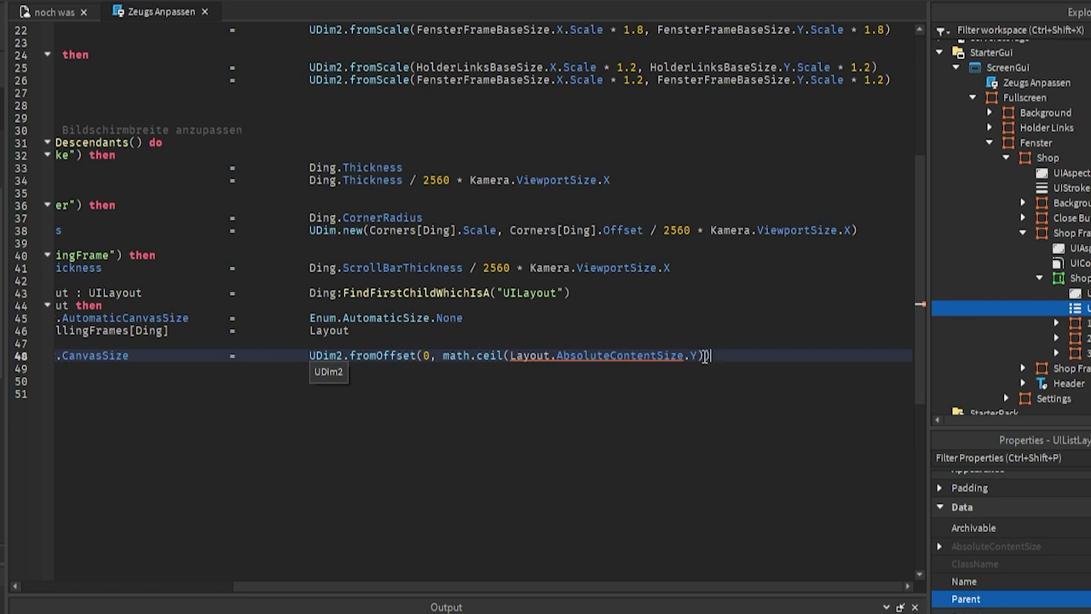
Step: Close the missing parenthesis after AbsoluteContentSize.Y, trying a + 20 padding, then removing it
{"action": "type", "text": ")"}
{"action": "key", "text": "Left"}
{"action": "type", "text": "+ "}
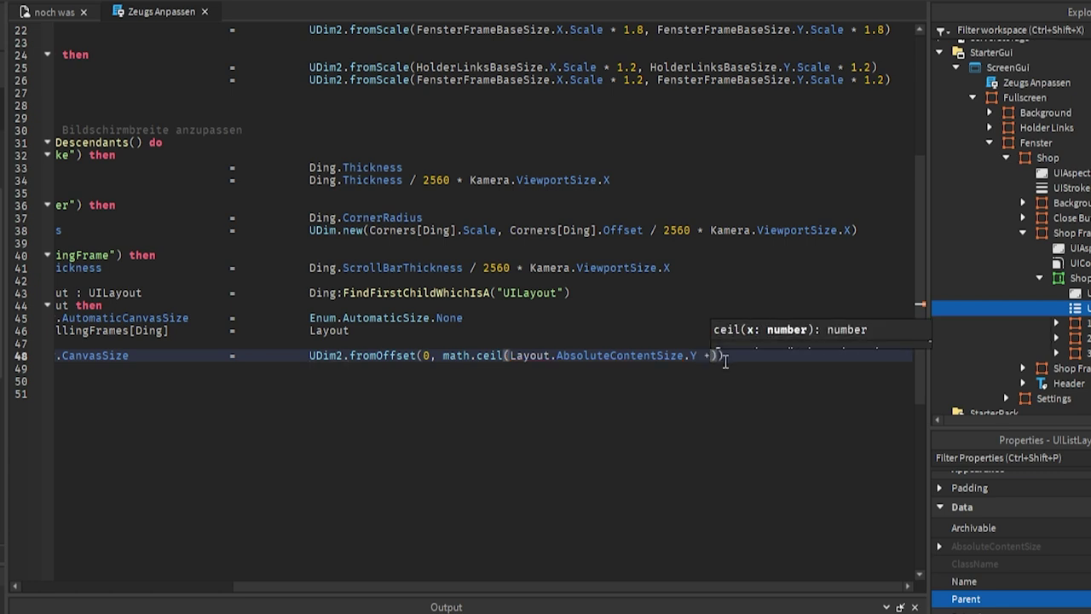
{"action": "type", "text": "20"}
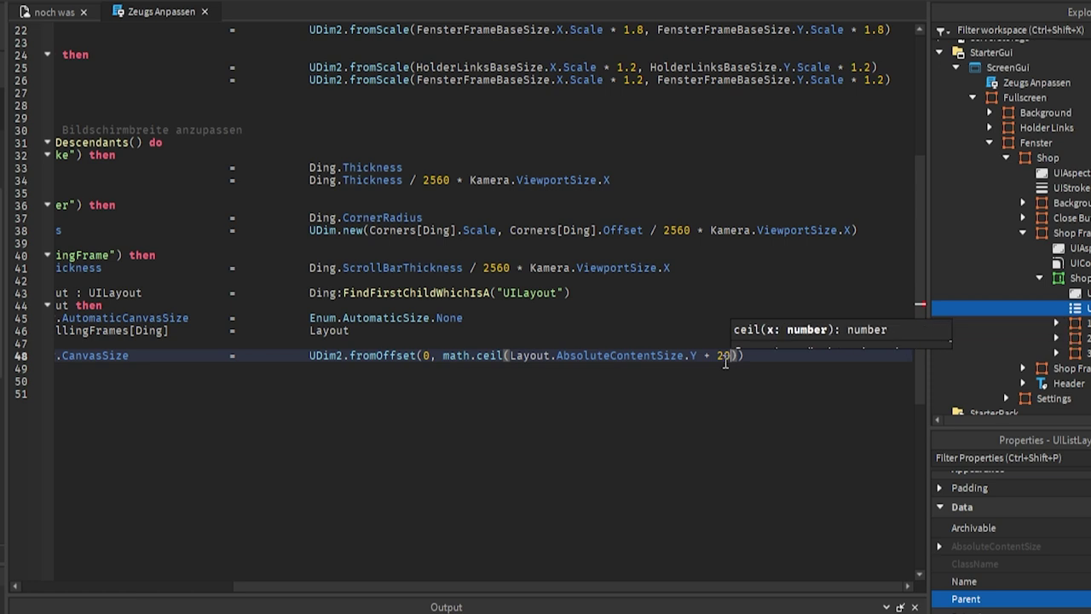
{"action": "key", "text": "BackSpace"}
{"action": "key", "text": "BackSpace"}
{"action": "key", "text": "BackSpace"}
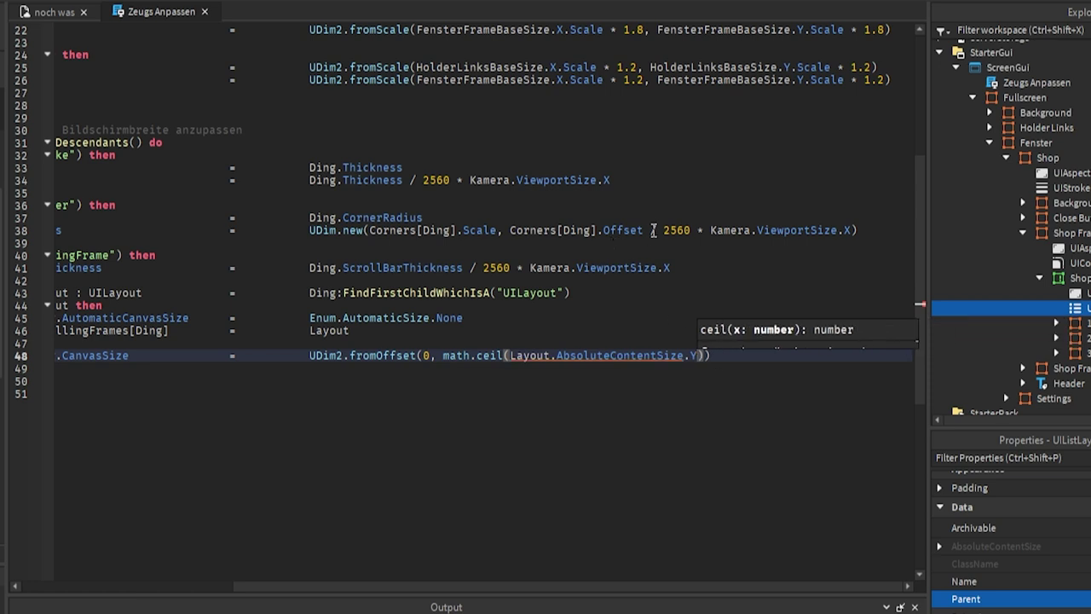
{"action": "left_click_drag", "start_coordinate": [662, 231], "coordinate": [856, 229]}
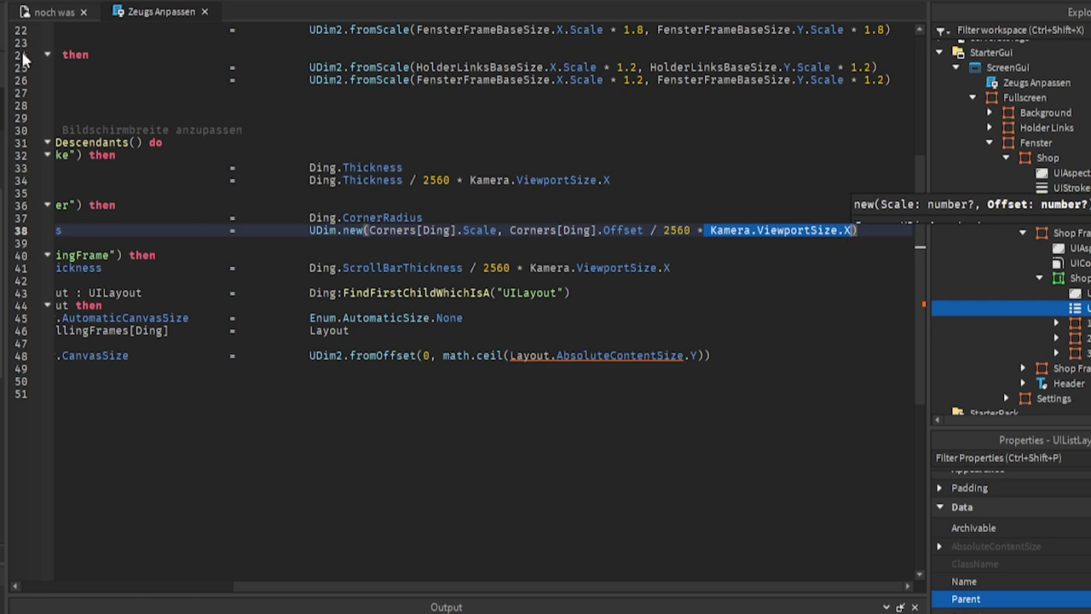
Step: Look over the Zeugs Anpassen script again, then playtest the noch was place with F5
{"action": "left_click", "coordinate": [47, 12]}
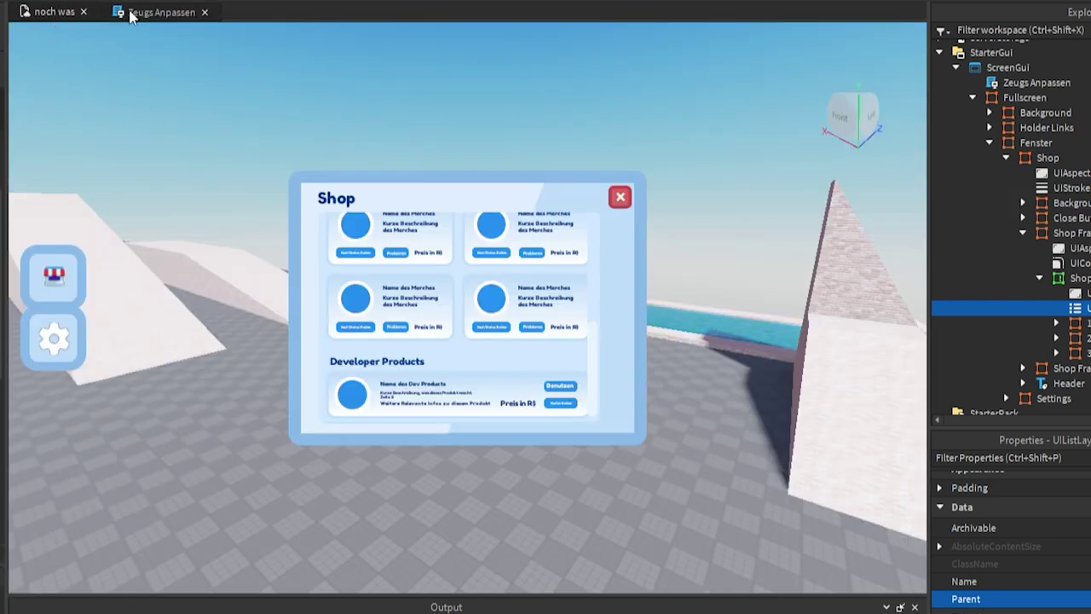
{"action": "left_click", "coordinate": [133, 15]}
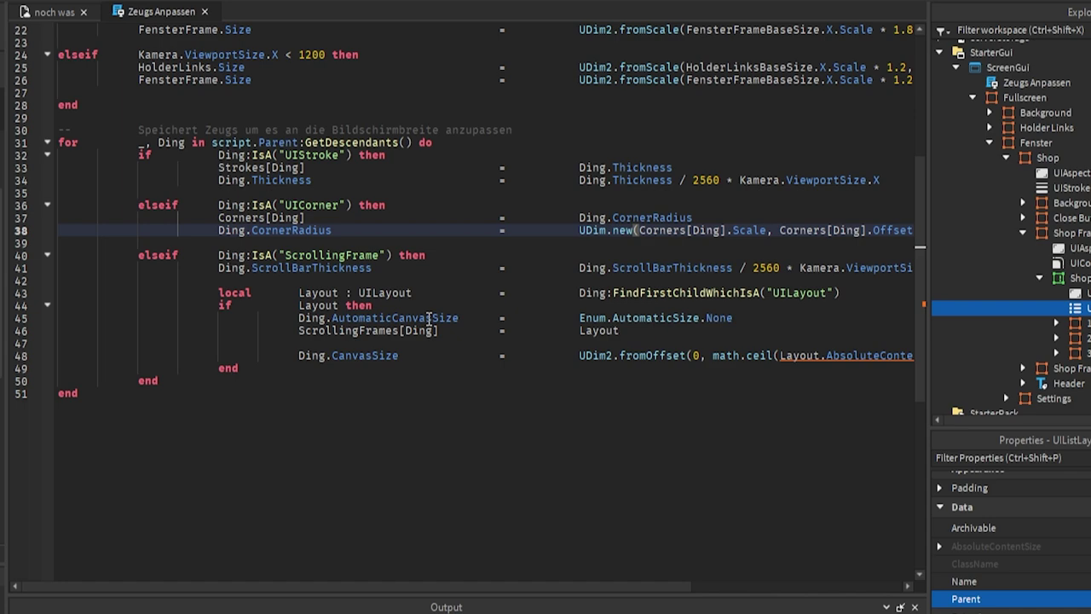
{"action": "left_click", "coordinate": [267, 405]}
{"action": "scroll", "coordinate": [268, 405], "scroll_direction": "up", "scroll_amount": 4}
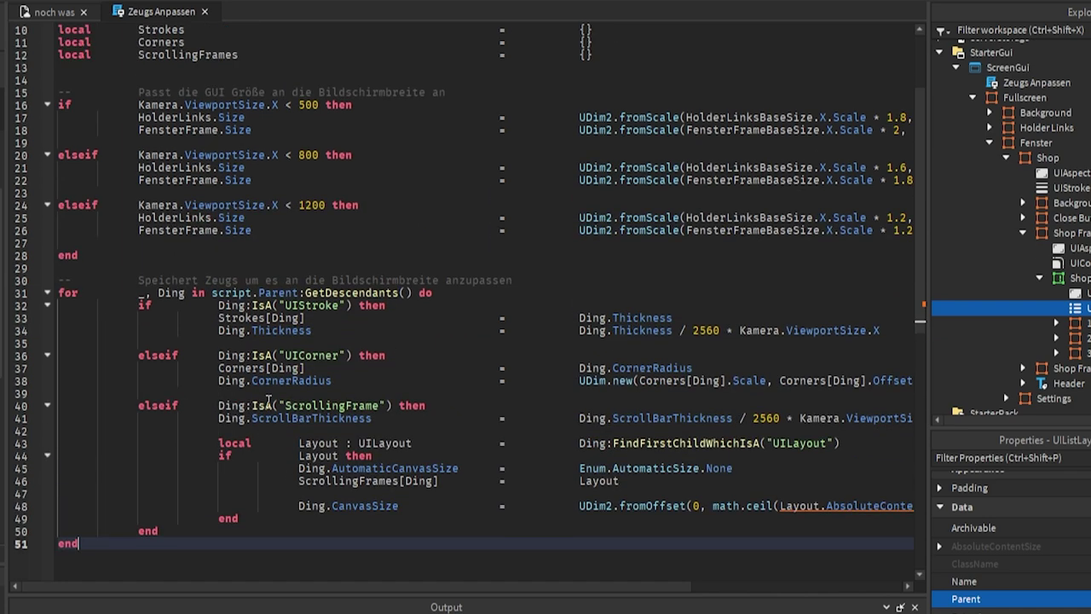
{"action": "scroll", "coordinate": [270, 401], "scroll_direction": "up", "scroll_amount": 2}
{"action": "left_click", "coordinate": [30, 11]}
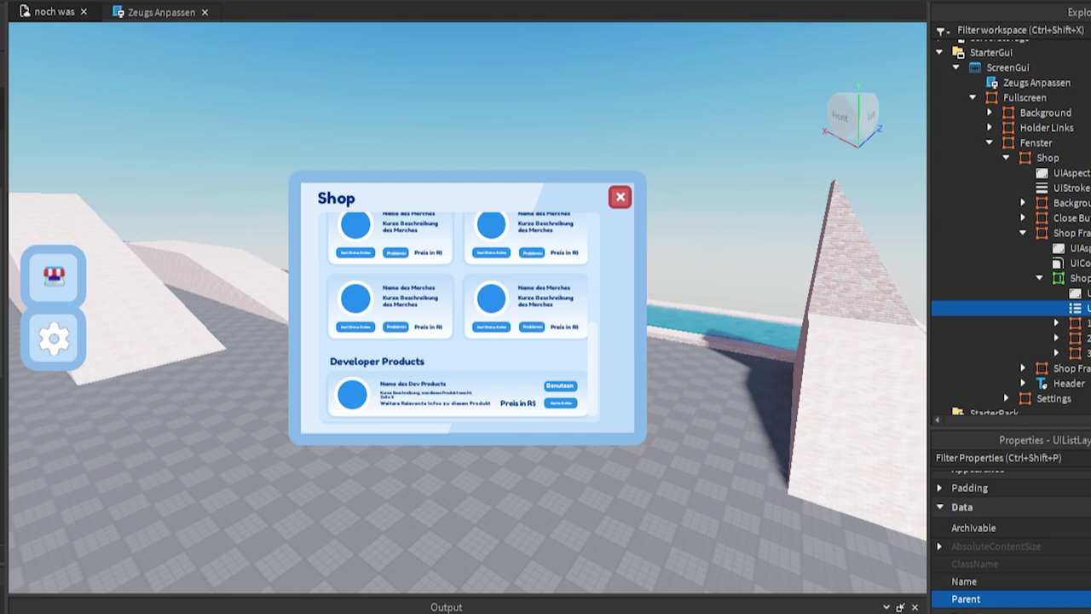
{"action": "key", "text": "F5"}
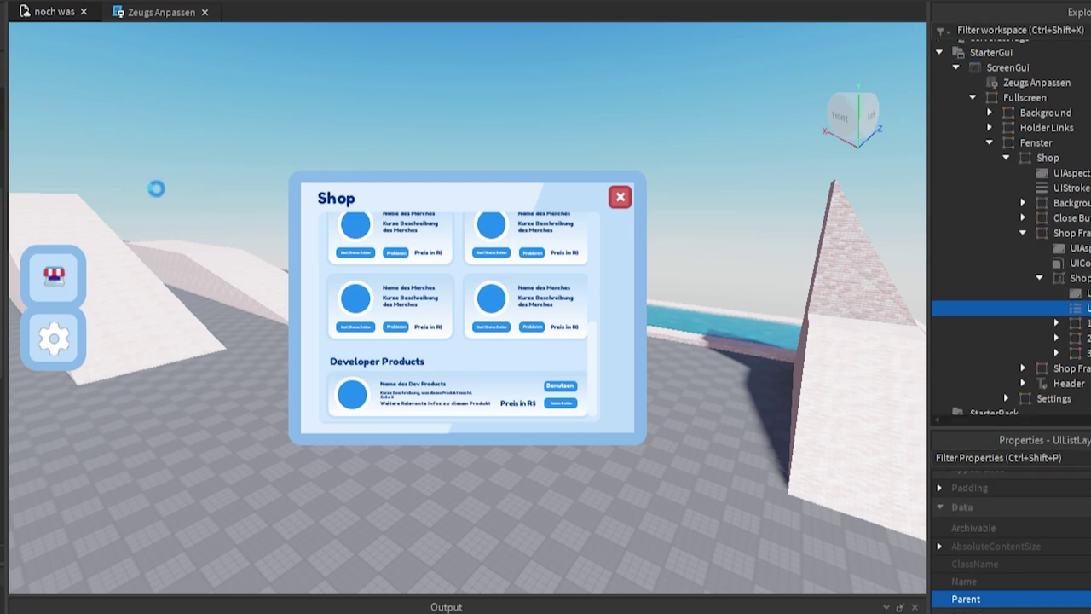
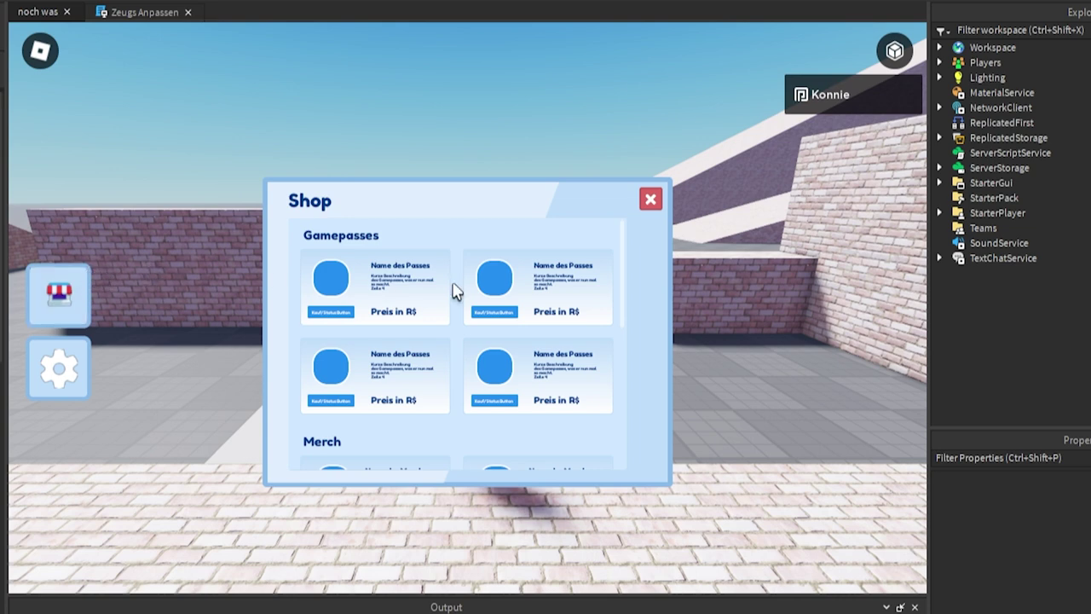
Step: Scroll through the Shop list in the playtest and widen the Explorer panel
{"action": "scroll", "coordinate": [452, 294], "scroll_direction": "down", "scroll_amount": 3}
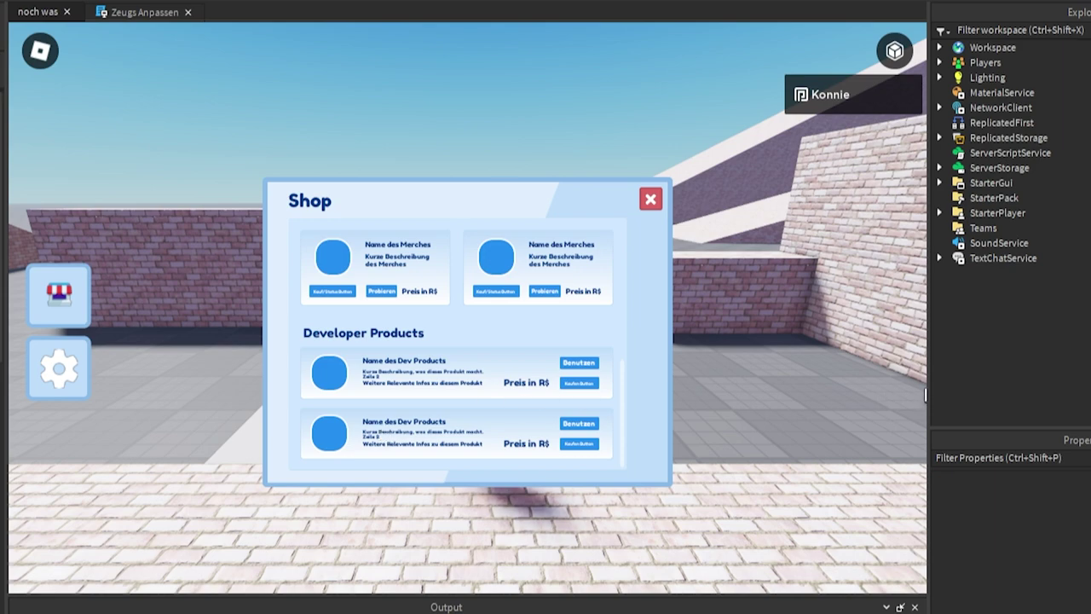
{"action": "left_click_drag", "start_coordinate": [928, 388], "coordinate": [887, 390]}
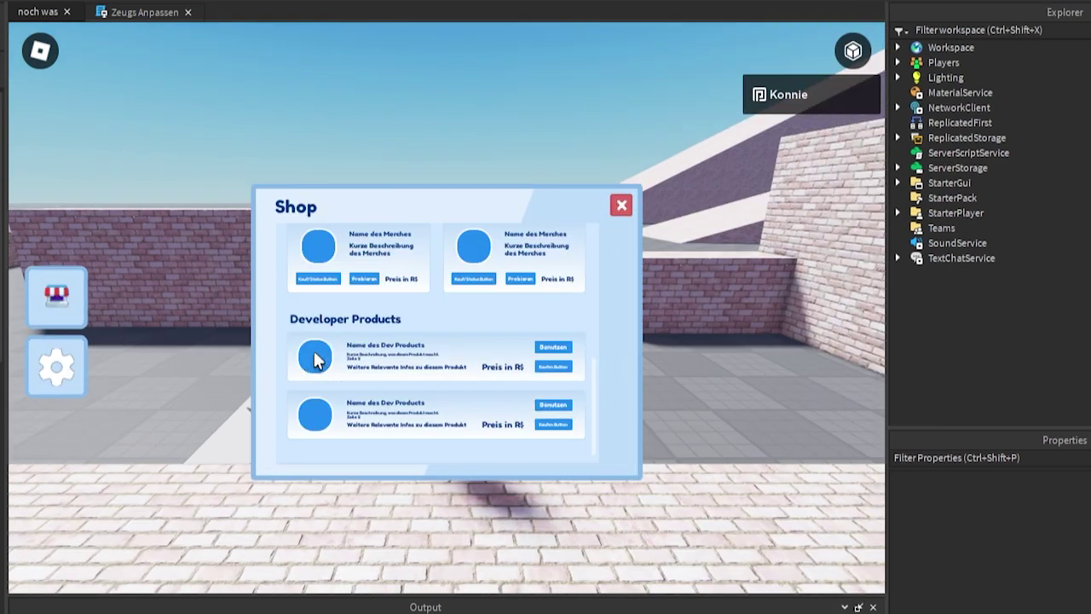
{"action": "scroll", "coordinate": [312, 358], "scroll_direction": "up", "scroll_amount": 5}
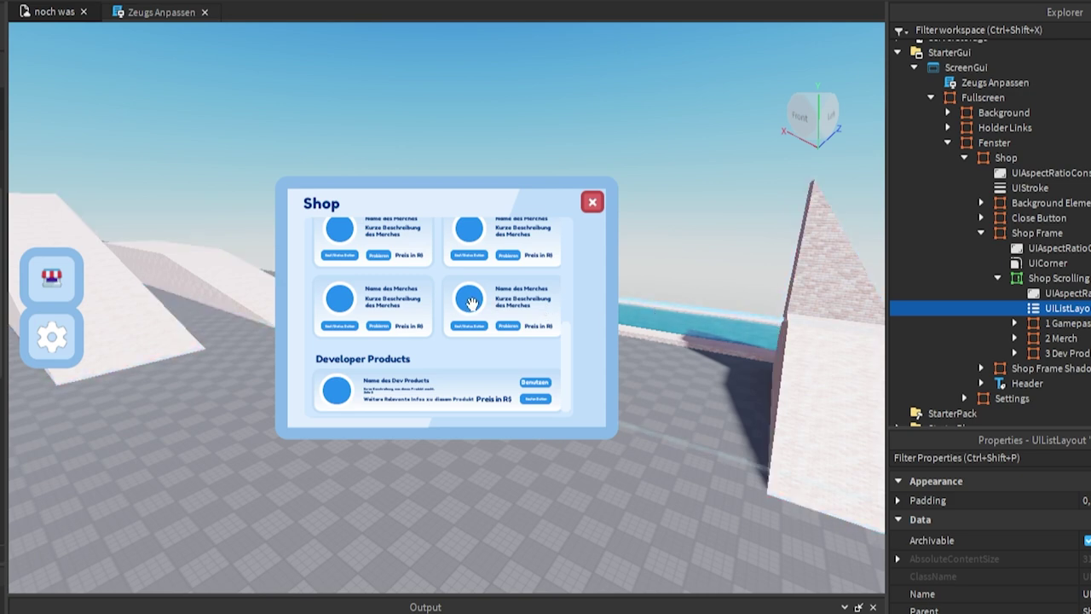
Step: Select the UICorner under 1 Gamepasses > Items > Template Gamepass 1 > Links > GamepassBild
{"action": "left_click", "coordinate": [1014, 324]}
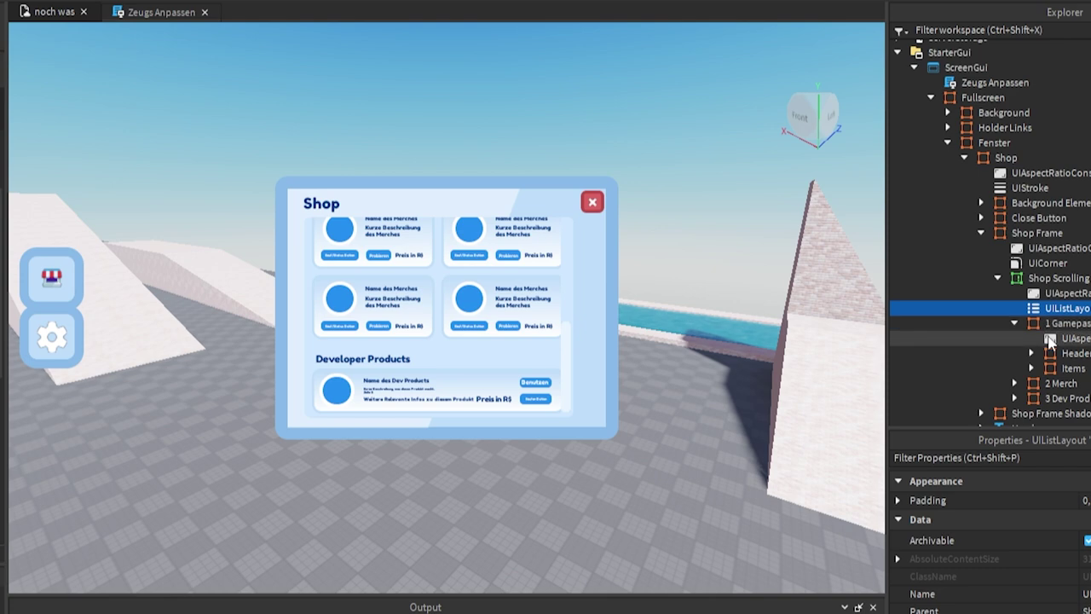
{"action": "left_click", "coordinate": [1064, 355]}
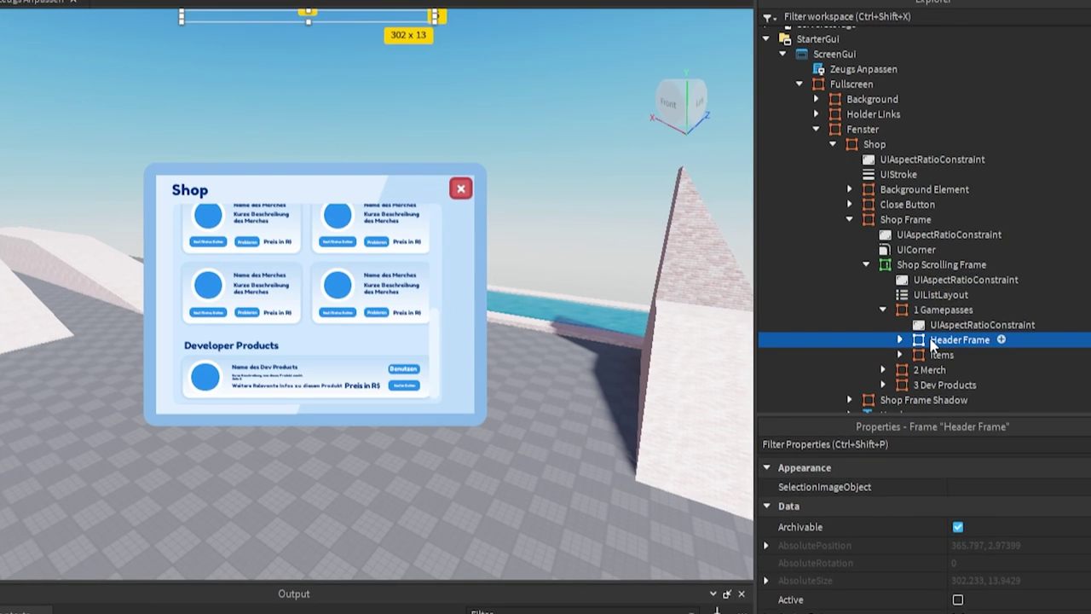
{"action": "left_click", "coordinate": [899, 355]}
{"action": "scroll", "coordinate": [937, 341], "scroll_direction": "down", "scroll_amount": 3}
{"action": "double_click", "coordinate": [968, 257]}
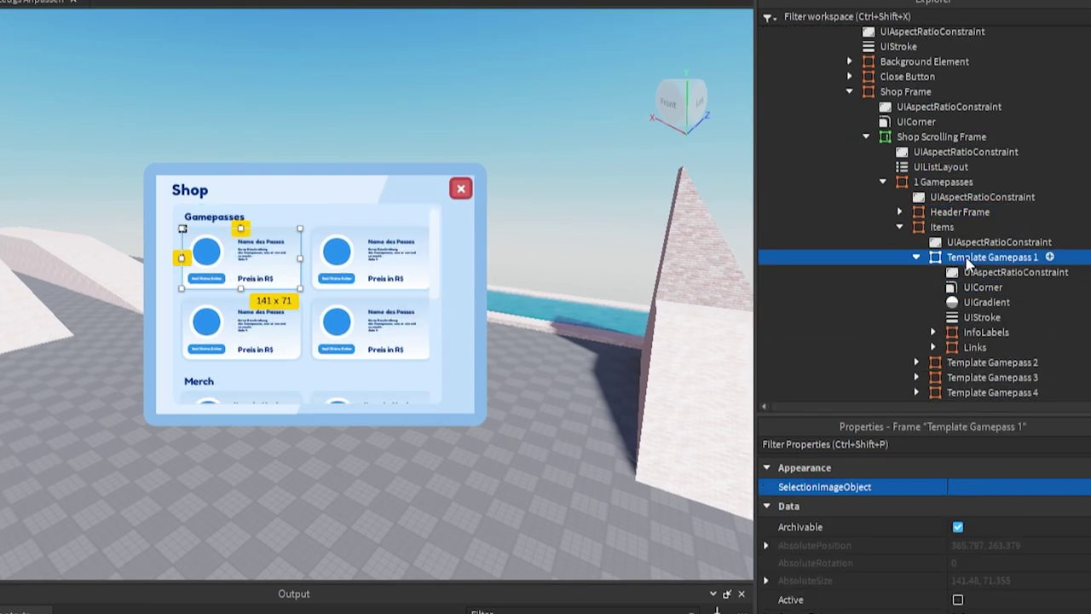
{"action": "left_click", "coordinate": [969, 348]}
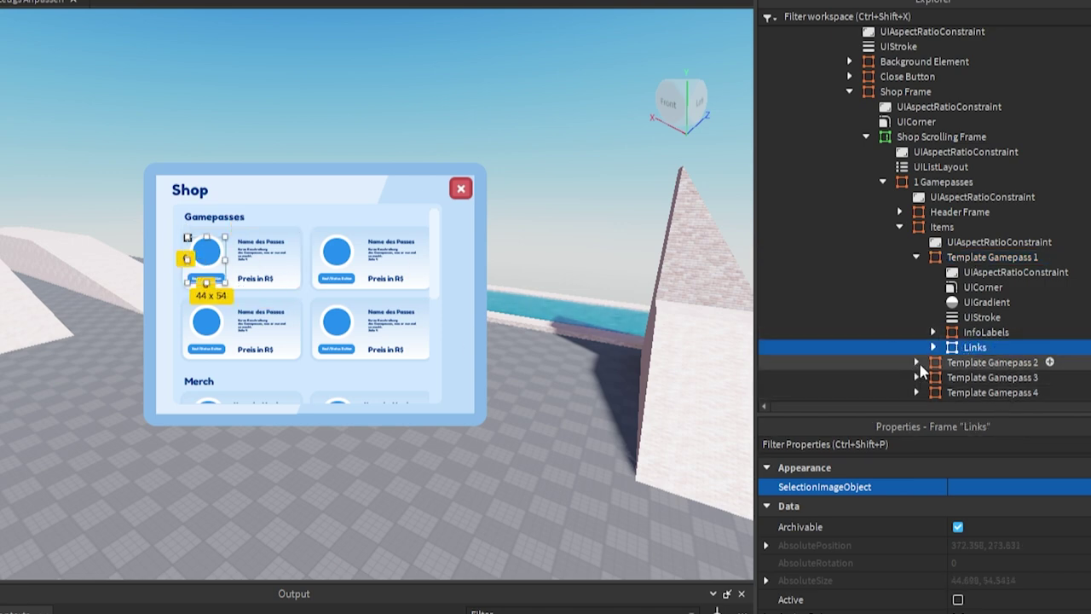
{"action": "left_click", "coordinate": [933, 347]}
{"action": "left_click", "coordinate": [981, 336]}
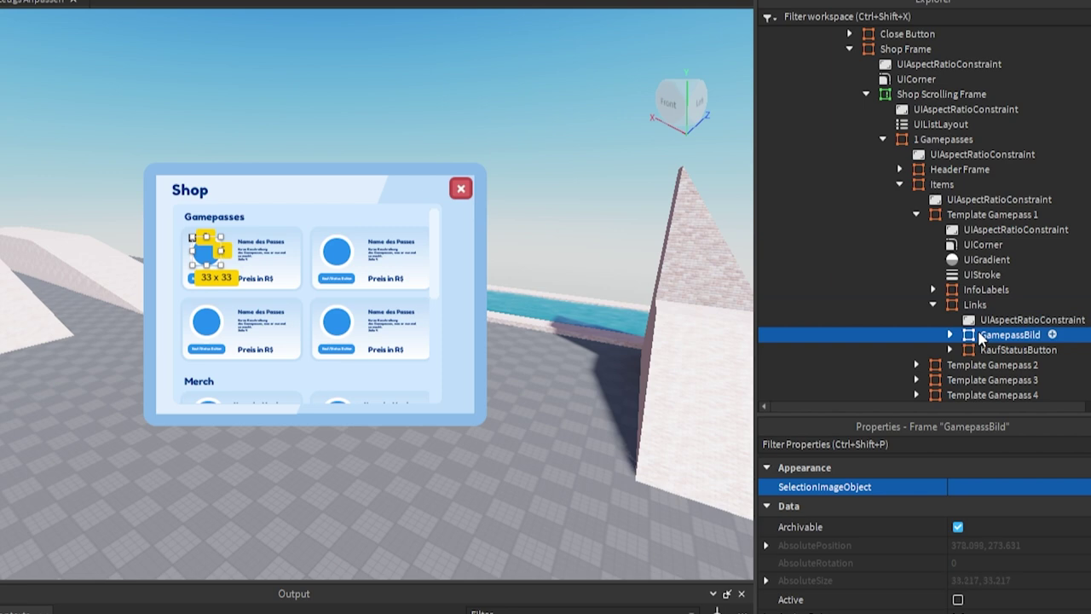
{"action": "left_click", "coordinate": [949, 335]}
{"action": "scroll", "coordinate": [964, 335], "scroll_direction": "down", "scroll_amount": 1}
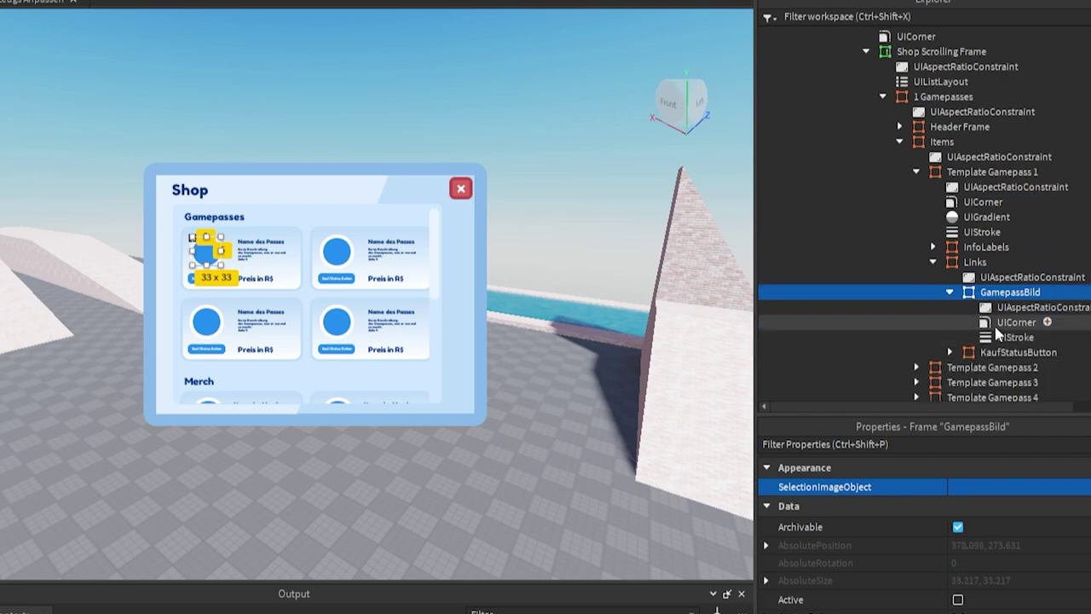
{"action": "left_click", "coordinate": [997, 326]}
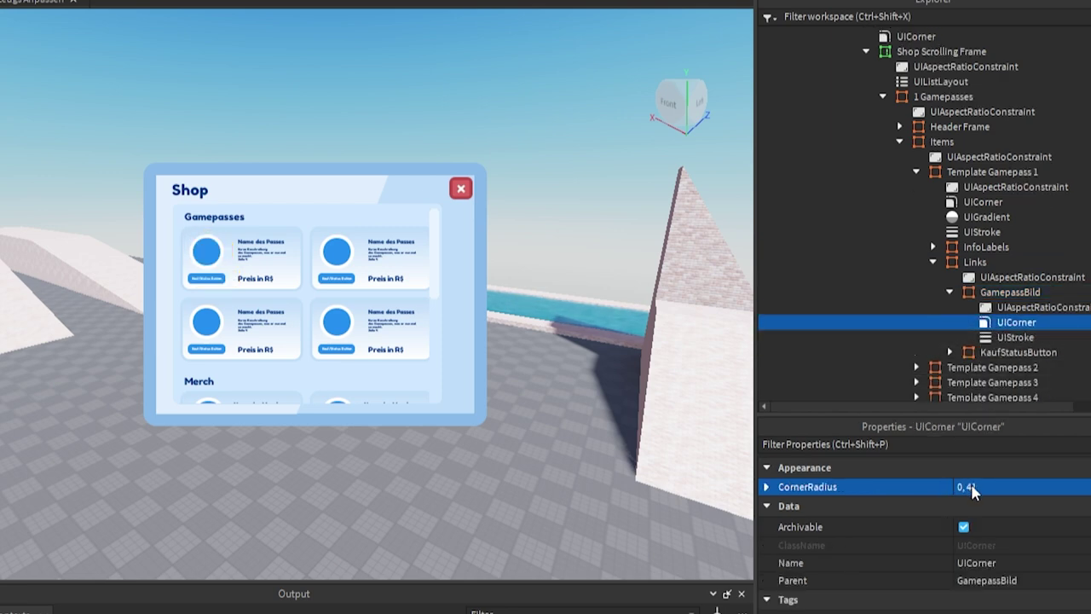
Step: Try a CornerRadius of 0.5, 0, then undo it back to 0, 41
{"action": "left_click", "coordinate": [970, 486]}
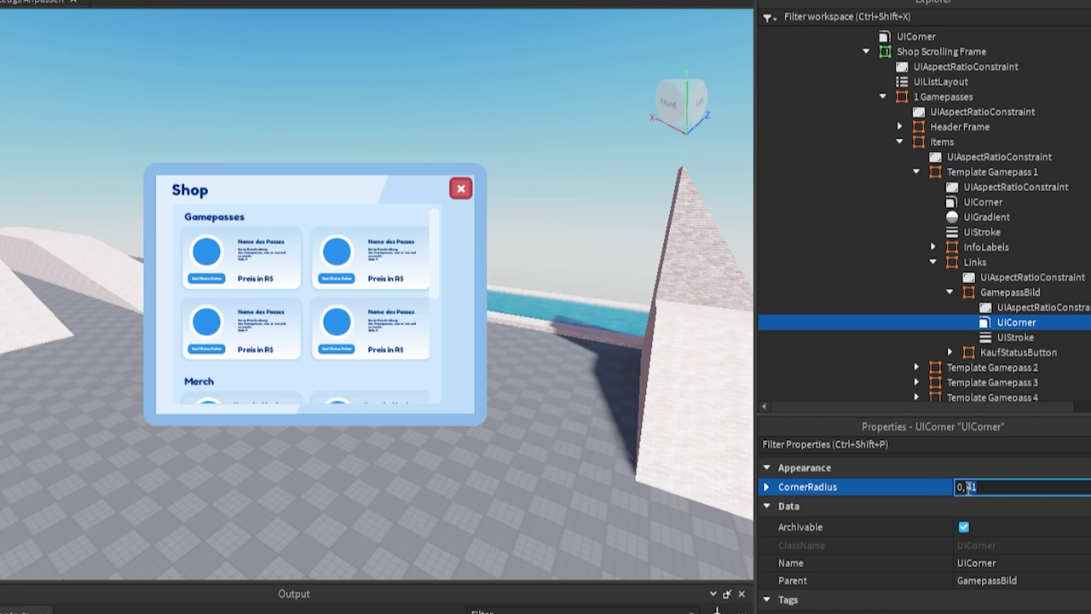
{"action": "key", "text": "BackSpace"}
{"action": "key", "text": "BackSpace"}
{"action": "key", "text": "Return"}
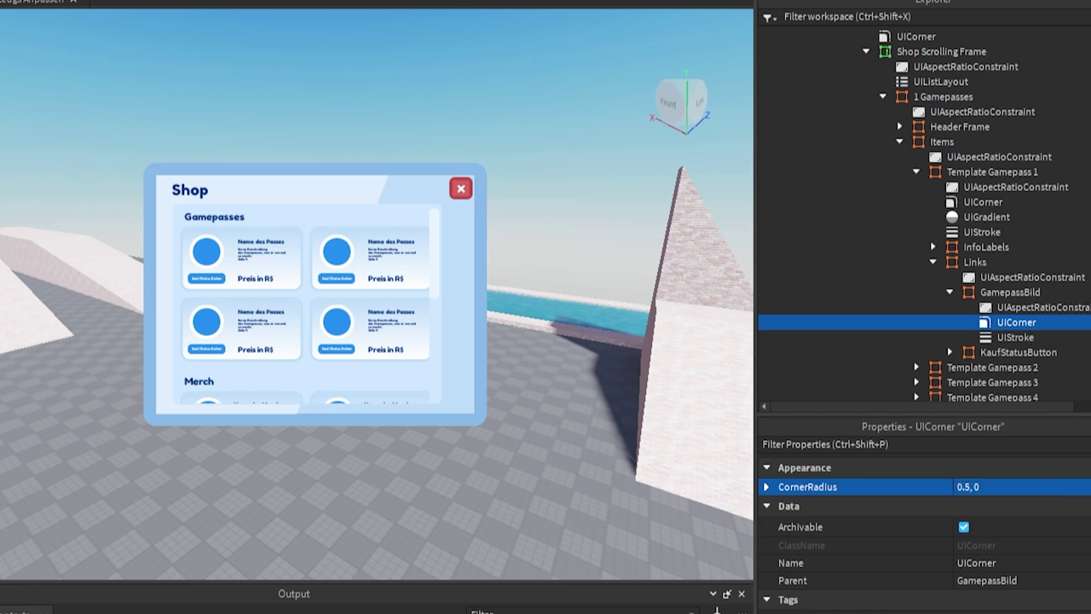
{"action": "key", "text": "ctrl+z"}
Step: Filter for GamepassBild.UICorner and set all eight matches' CornerRadius to 0.5, 0
{"action": "left_click", "coordinate": [827, 16]}
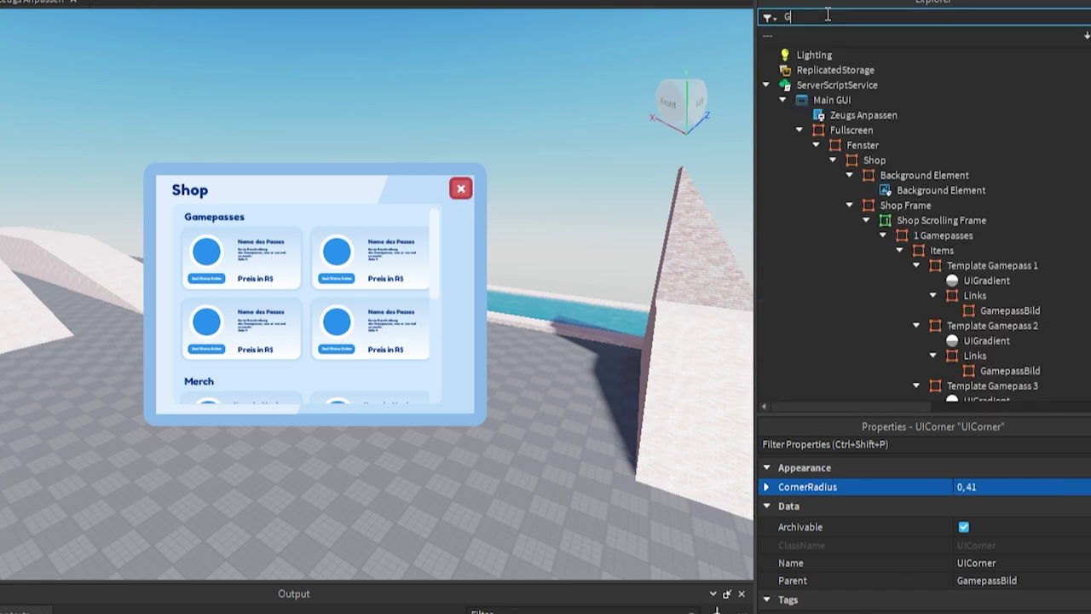
{"action": "type", "text": "GamepassBild"}
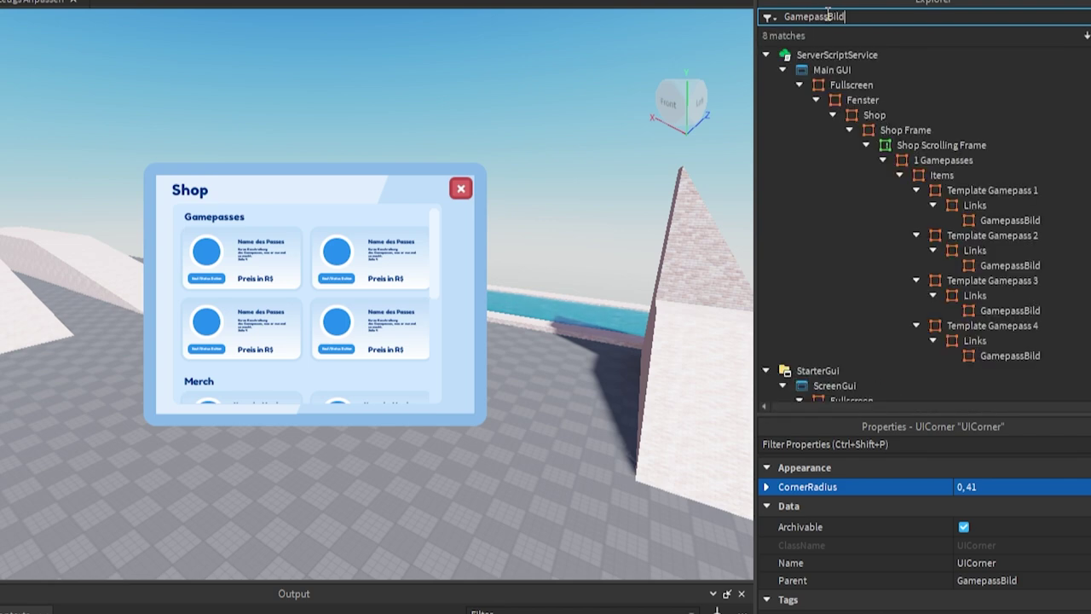
{"action": "type", "text": ".UICorne"}
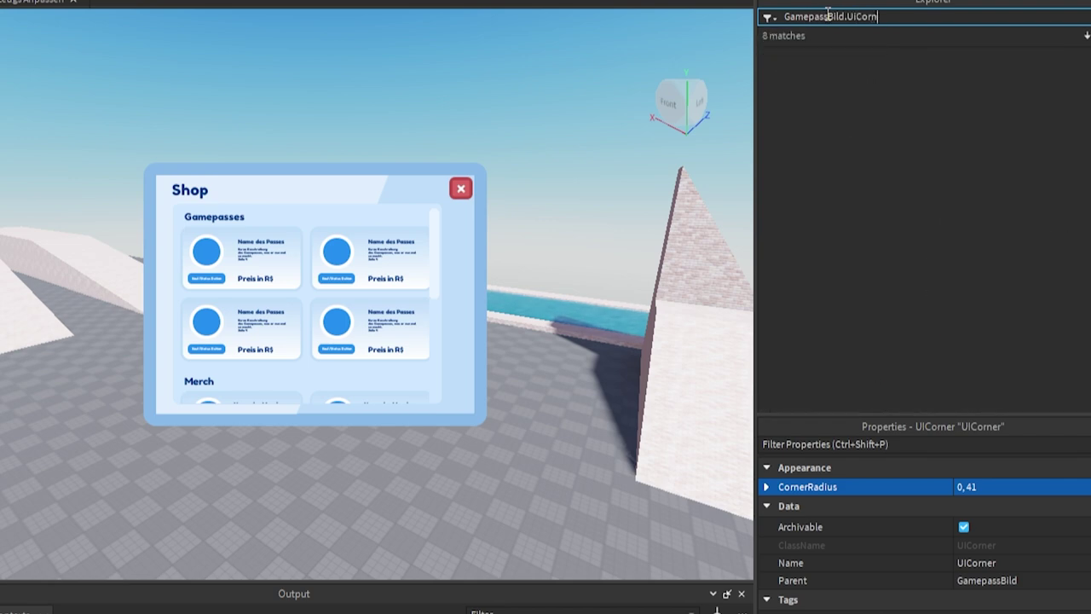
{"action": "type", "text": "r"}
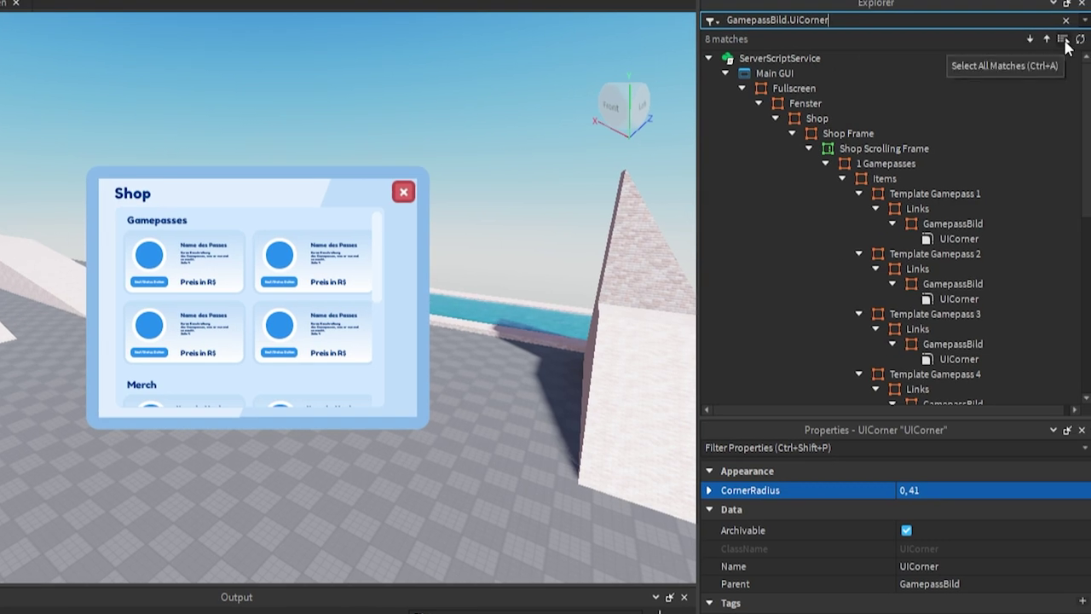
{"action": "left_click", "coordinate": [1064, 40]}
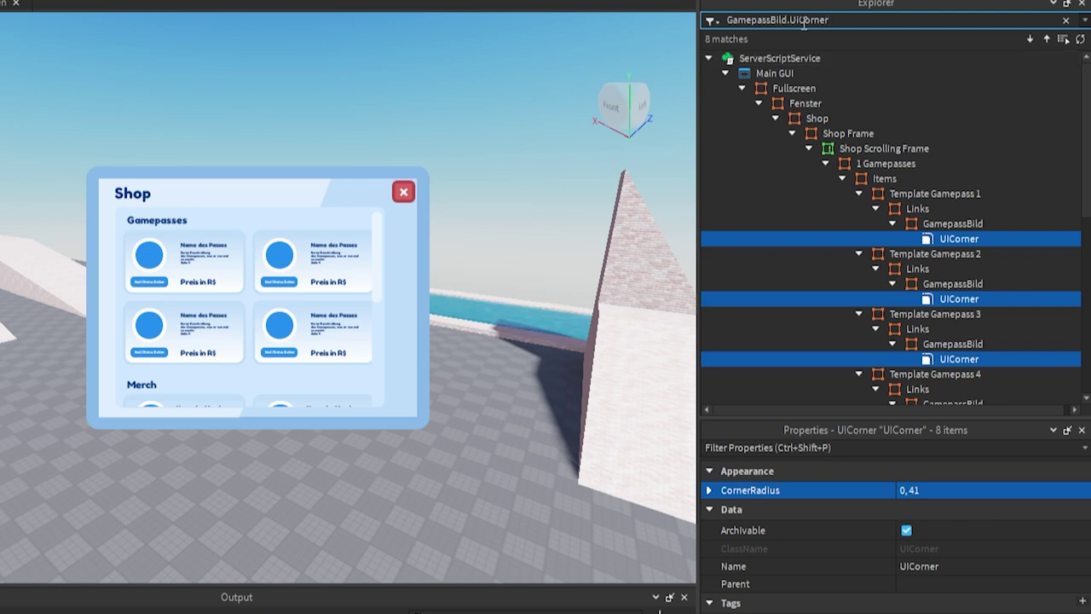
{"action": "left_click", "coordinate": [960, 491]}
{"action": "type", "text": "0.5, 0"}
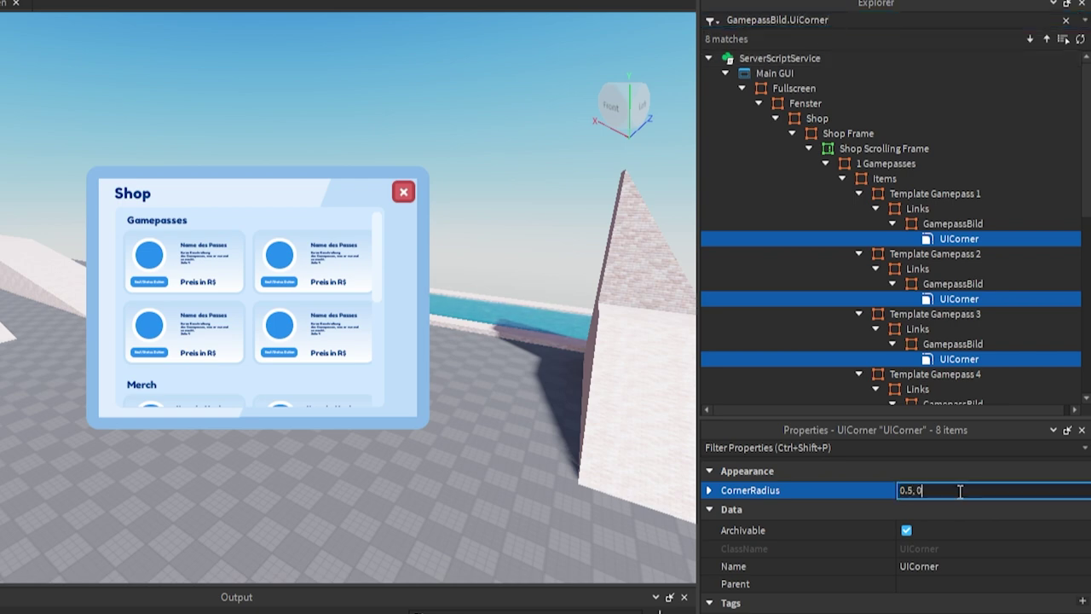
{"action": "key", "text": "Return"}
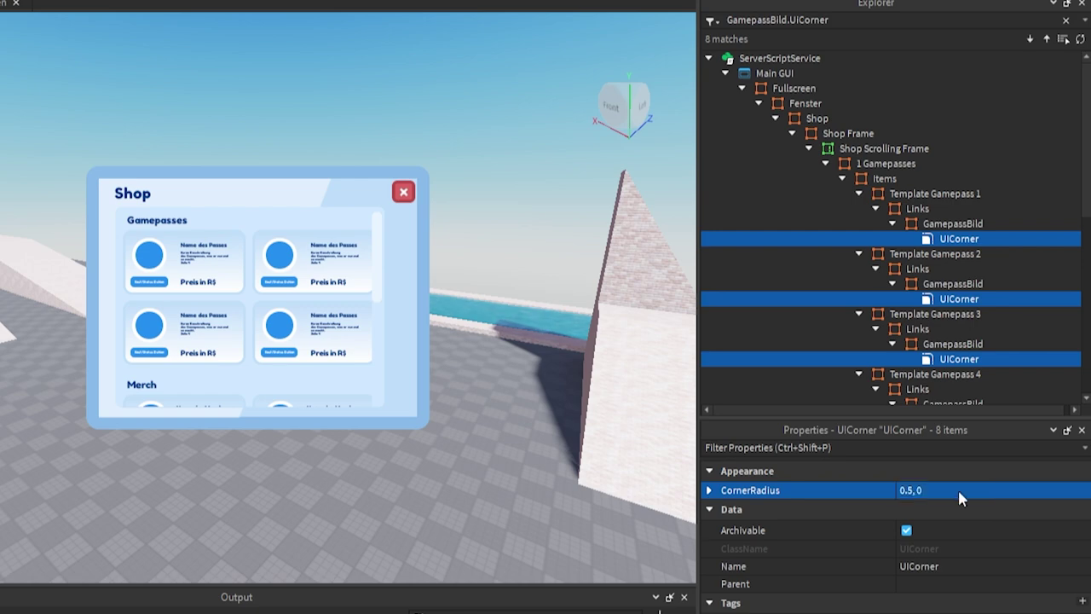
Step: Give the MerchBild corners under 2 Merch > Template Merch 1 a 0.5, 0 radius
{"action": "left_click", "coordinate": [1066, 20]}
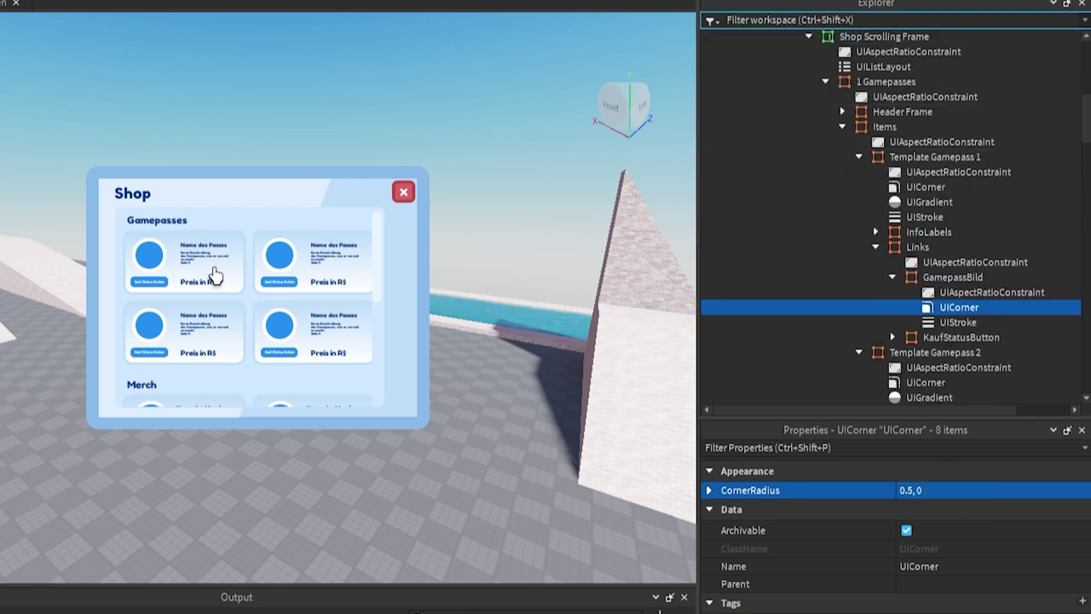
{"action": "scroll", "coordinate": [281, 273], "scroll_direction": "down", "scroll_amount": 3}
{"action": "scroll", "coordinate": [878, 209], "scroll_direction": "up", "scroll_amount": 2}
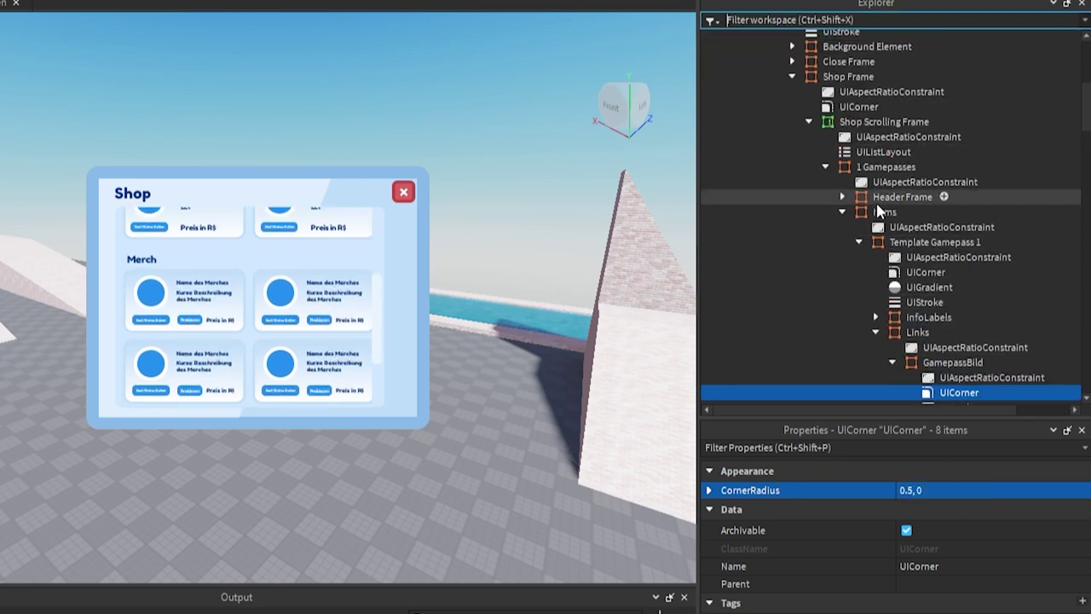
{"action": "left_click", "coordinate": [826, 167]}
{"action": "left_click", "coordinate": [826, 182]}
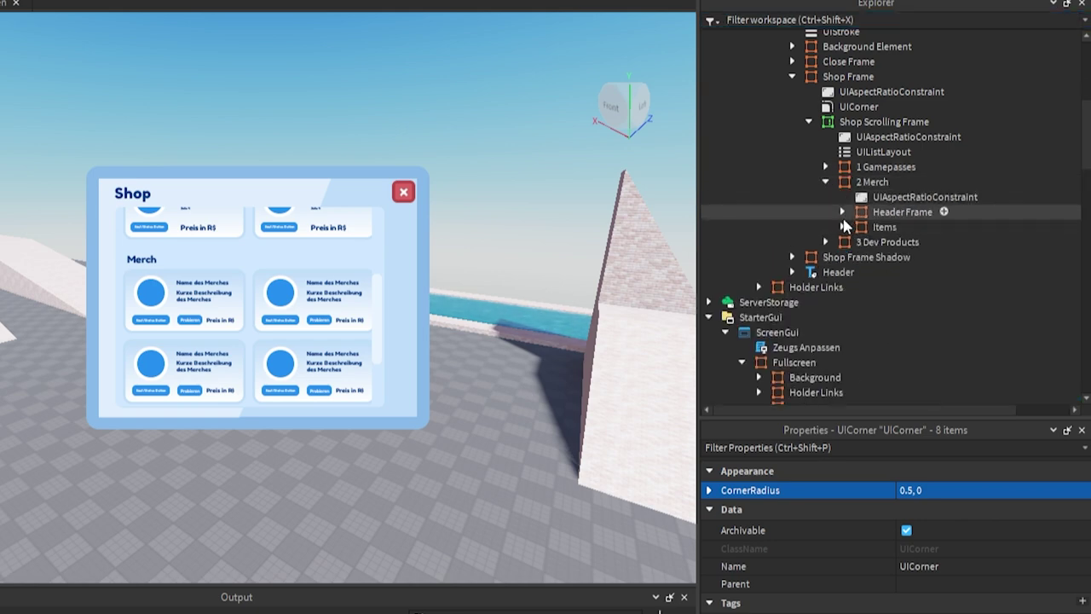
{"action": "left_click", "coordinate": [842, 226]}
{"action": "left_click", "coordinate": [860, 256]}
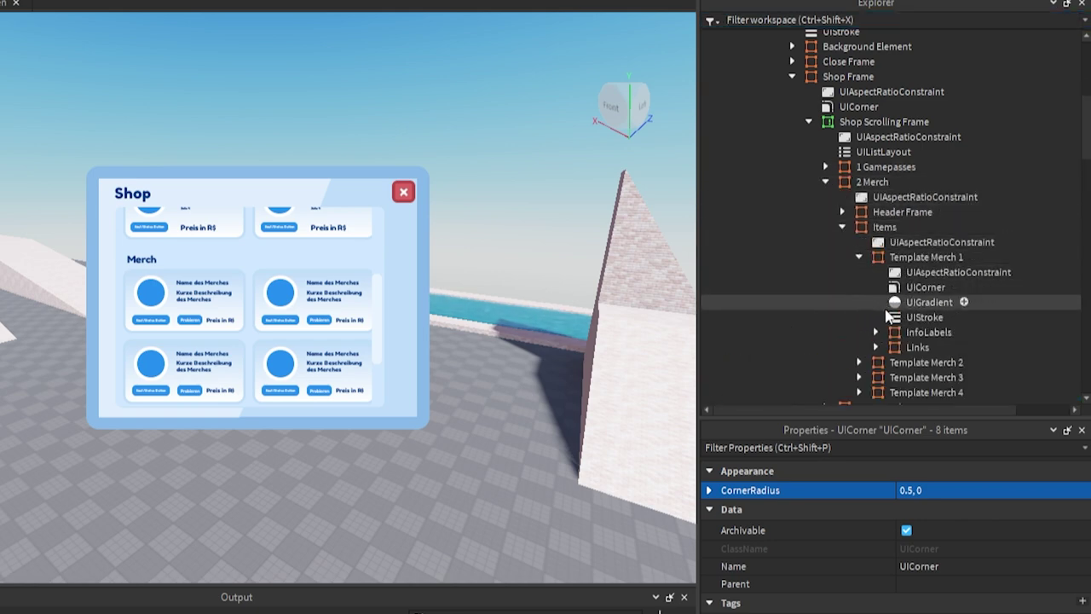
{"action": "scroll", "coordinate": [877, 294], "scroll_direction": "down", "scroll_amount": 1}
{"action": "left_click", "coordinate": [876, 305]}
{"action": "left_click", "coordinate": [892, 350]}
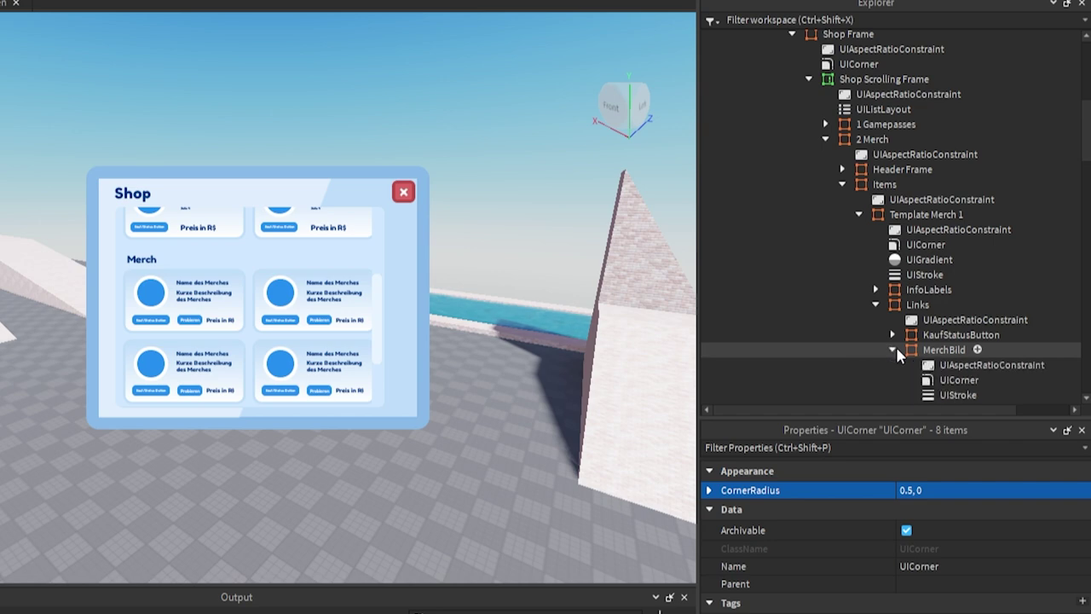
{"action": "scroll", "coordinate": [896, 346], "scroll_direction": "down", "scroll_amount": 1}
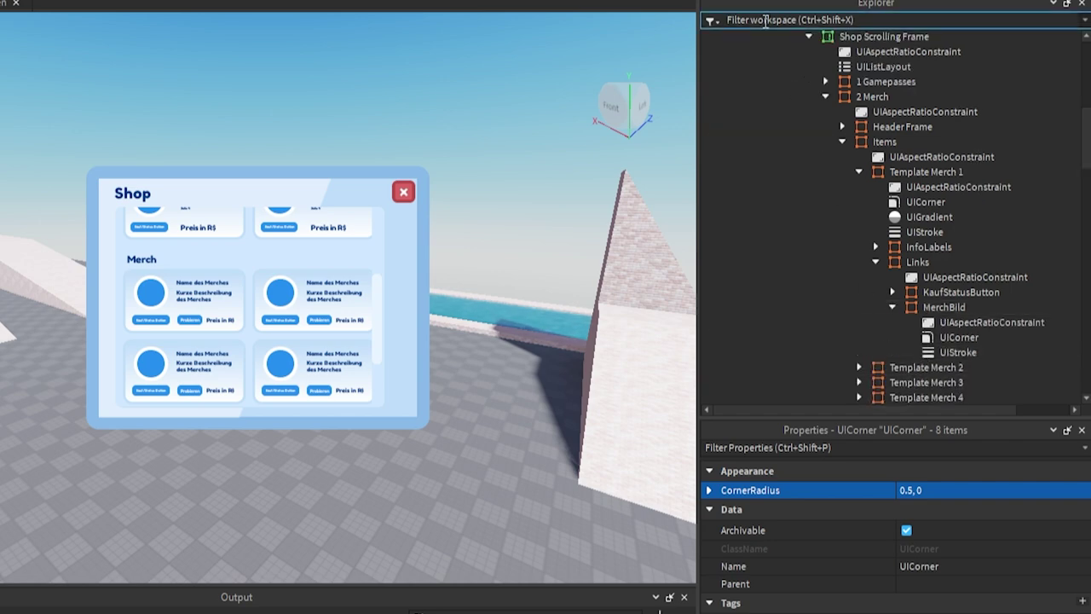
{"action": "type", "text": "MerchBild.UI"}
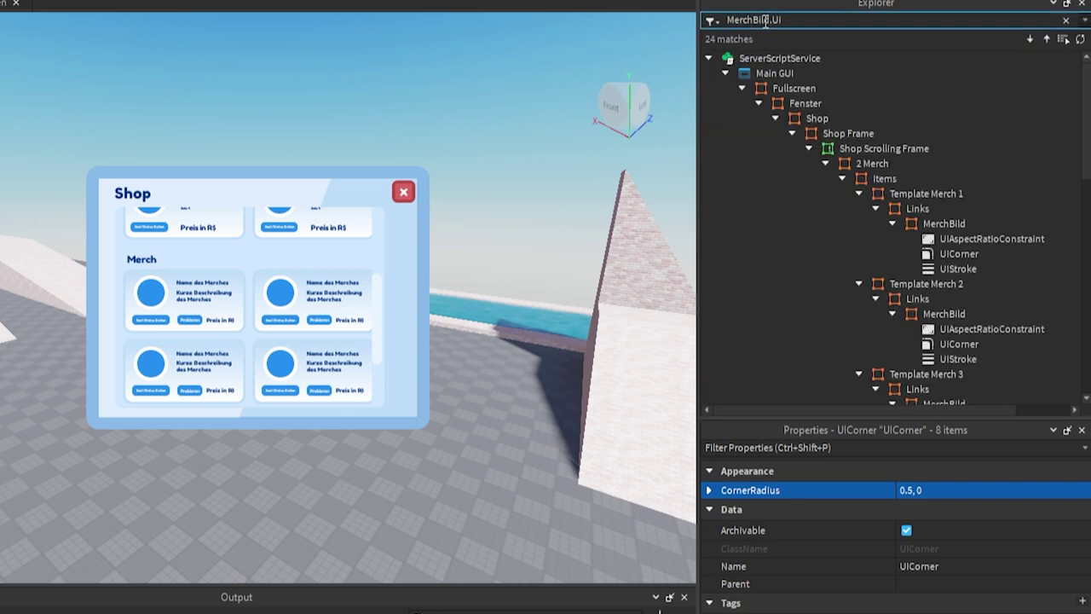
{"action": "type", "text": "Corner"}
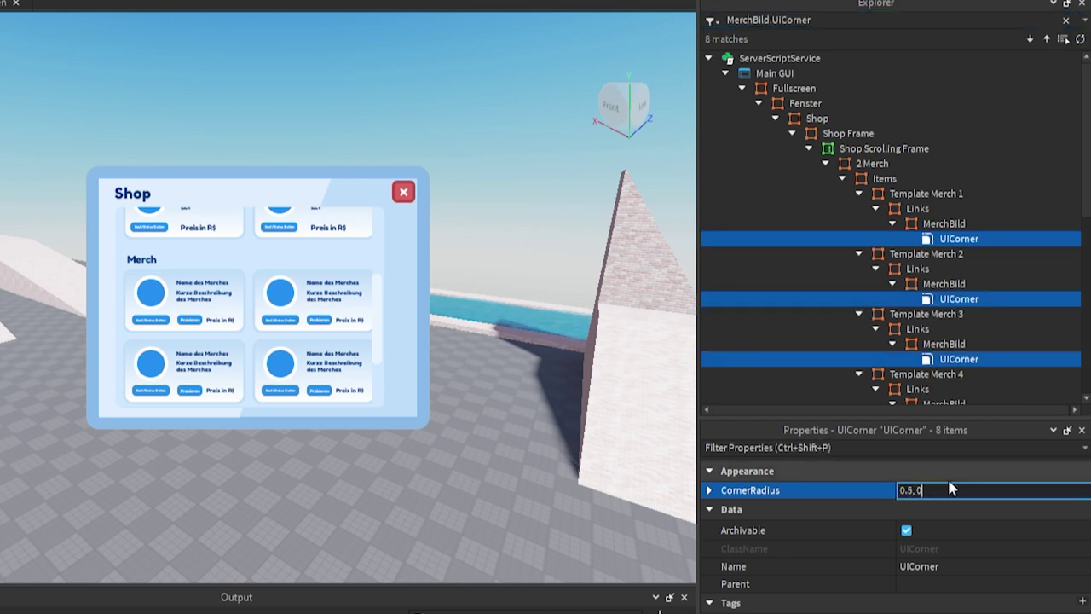
{"action": "key", "text": "Escape"}
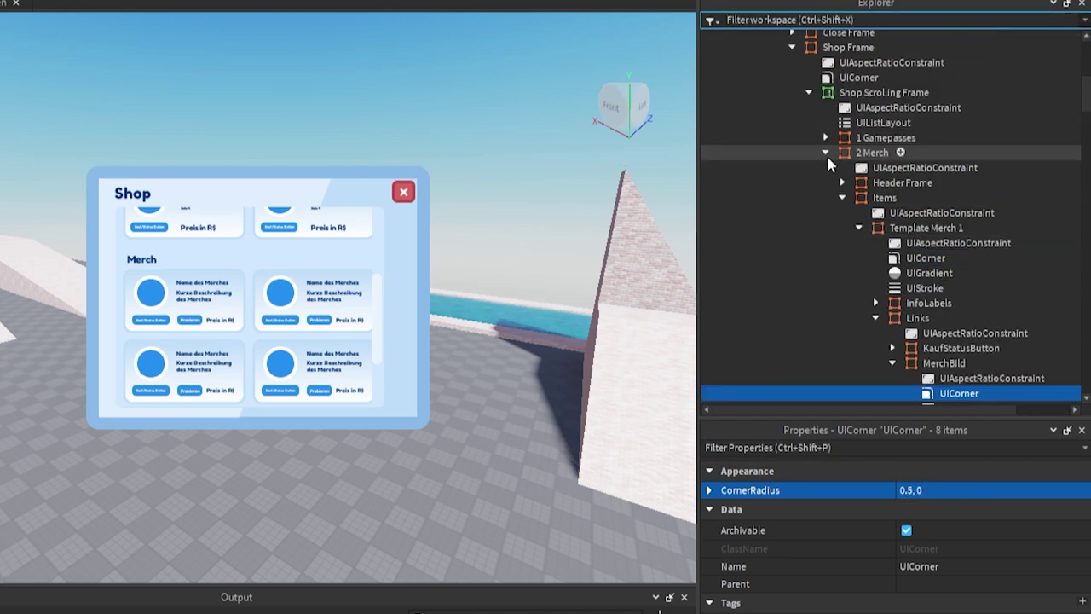
Step: Set the DevProdBild.UICorner CornerRadius to 0.5, 0 in the Dev Products templates
{"action": "left_click", "coordinate": [825, 168]}
{"action": "scroll", "coordinate": [319, 316], "scroll_direction": "down", "scroll_amount": 3}
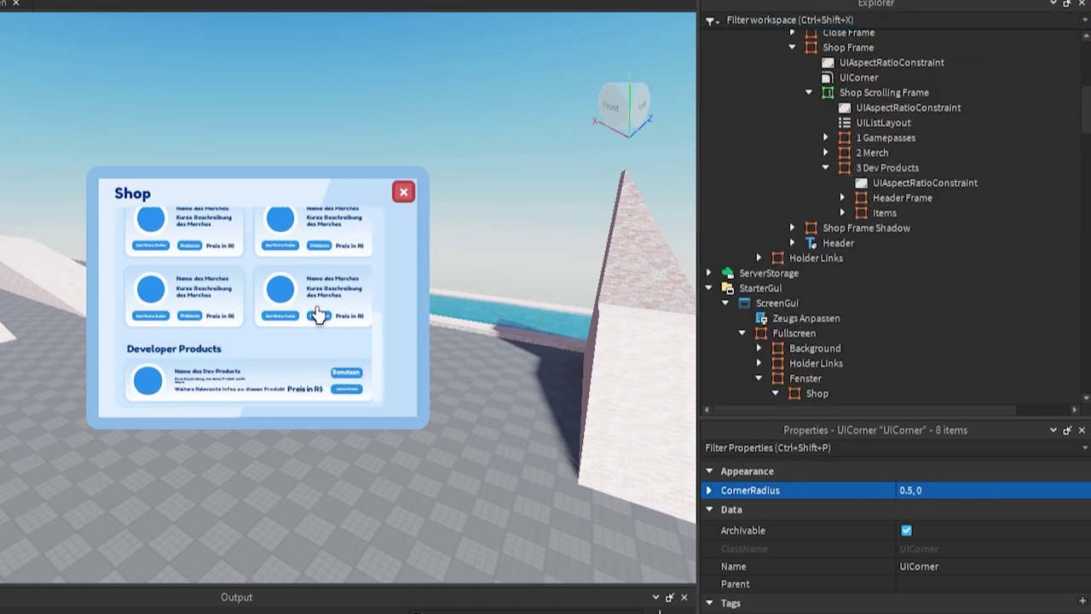
{"action": "left_click", "coordinate": [842, 212]}
{"action": "left_click", "coordinate": [859, 243]}
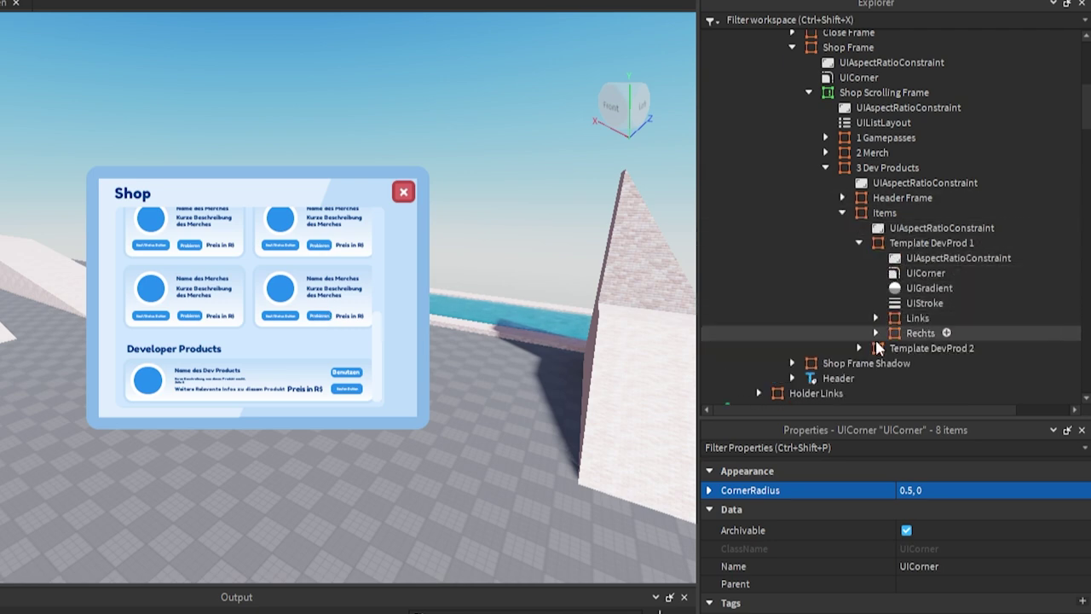
{"action": "left_click", "coordinate": [876, 318]}
{"action": "scroll", "coordinate": [904, 341], "scroll_direction": "down", "scroll_amount": 1}
{"action": "double_click", "coordinate": [905, 305]}
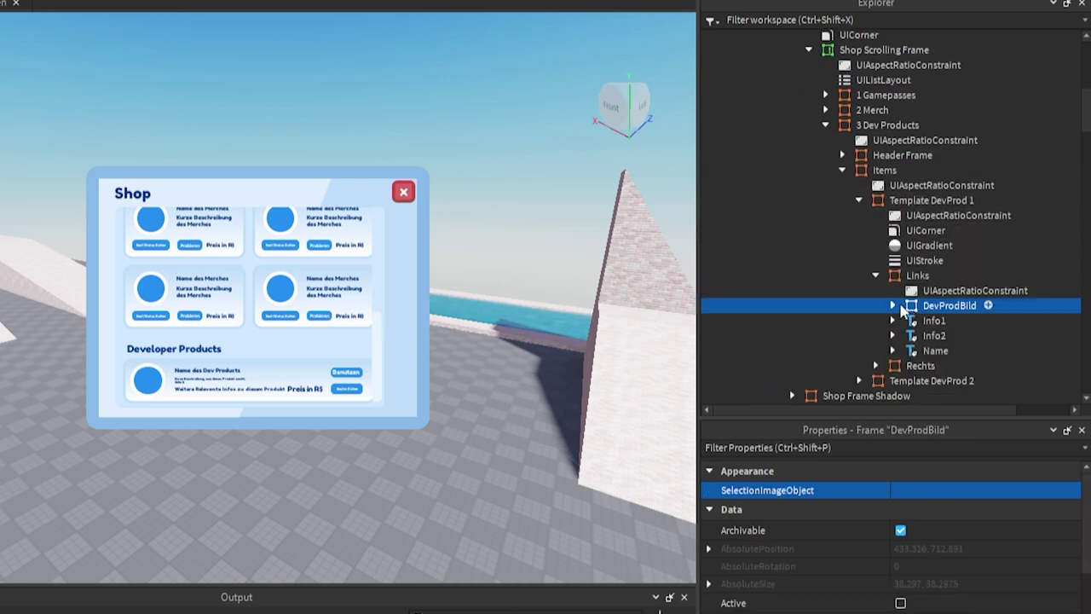
{"action": "left_click", "coordinate": [838, 21]}
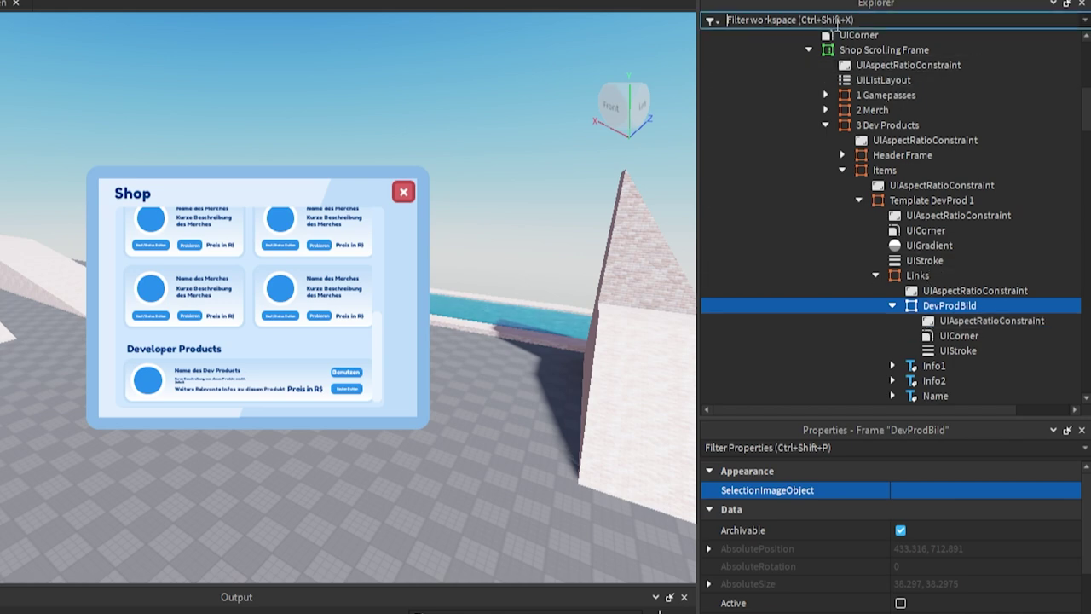
{"action": "type", "text": "DevPr"}
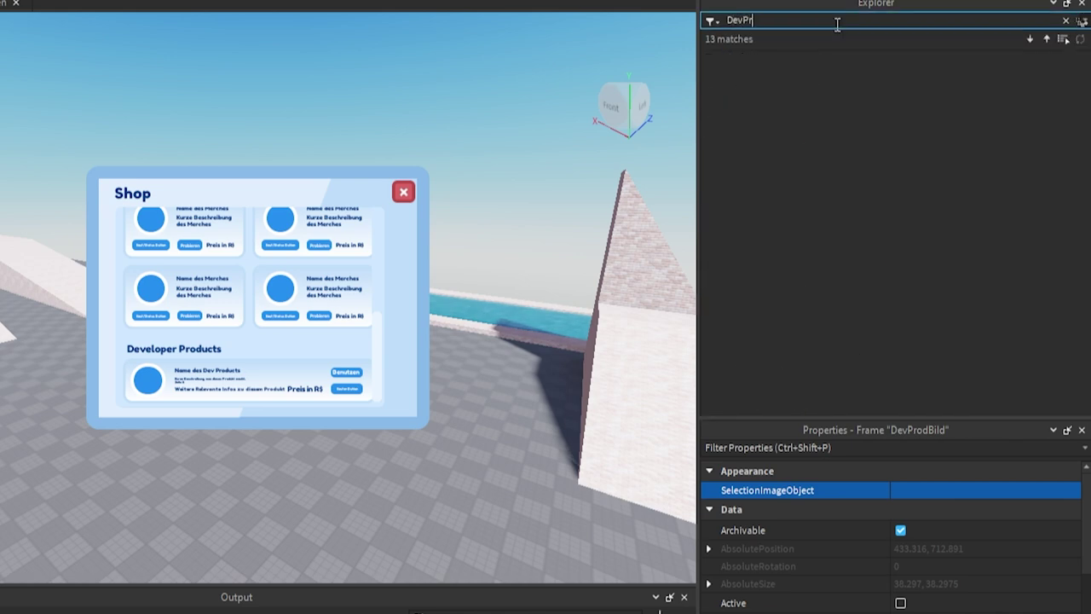
{"action": "type", "text": "odBild.UI"}
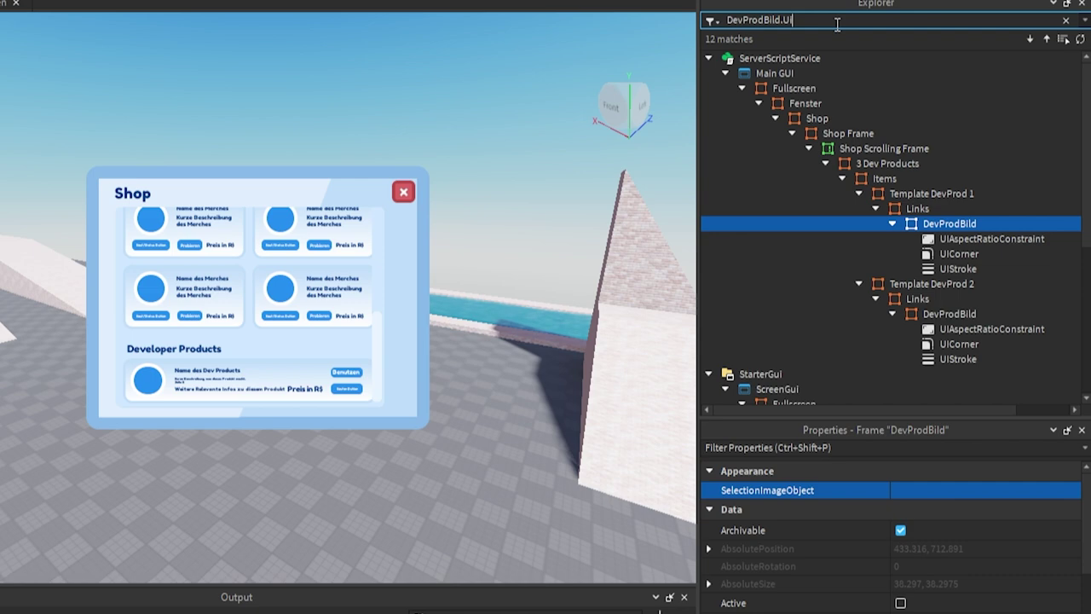
{"action": "type", "text": "Corrner"}
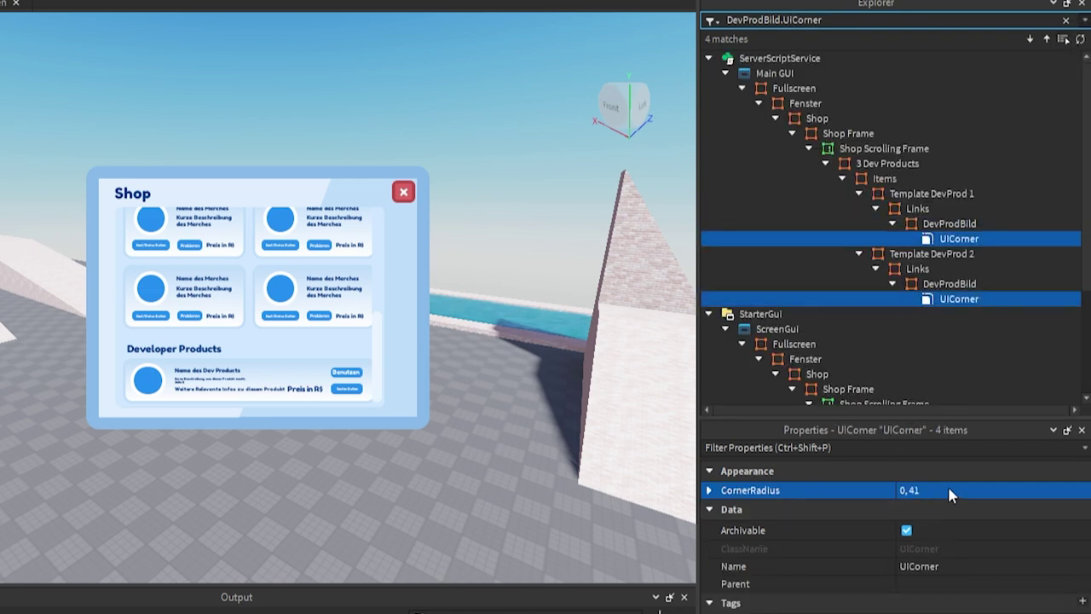
{"action": "left_click", "coordinate": [949, 490]}
{"action": "key", "text": "Return"}
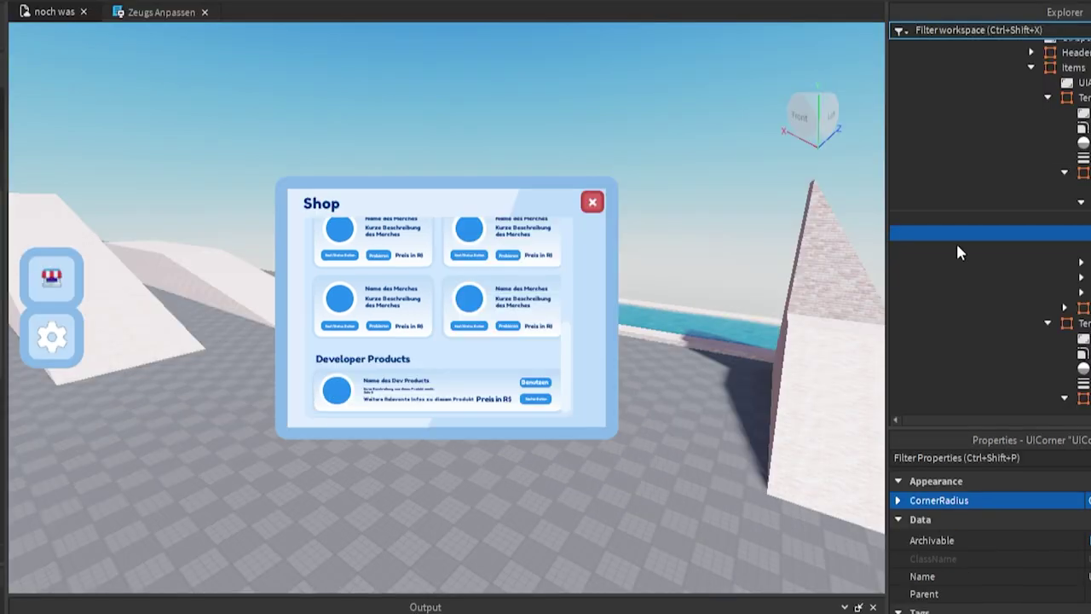
Step: In Zeugs Anpassen, paste a Kamera ViewportSize GetPropertyChangedSignal connection with an indented empty body
{"action": "left_click", "coordinate": [143, 12]}
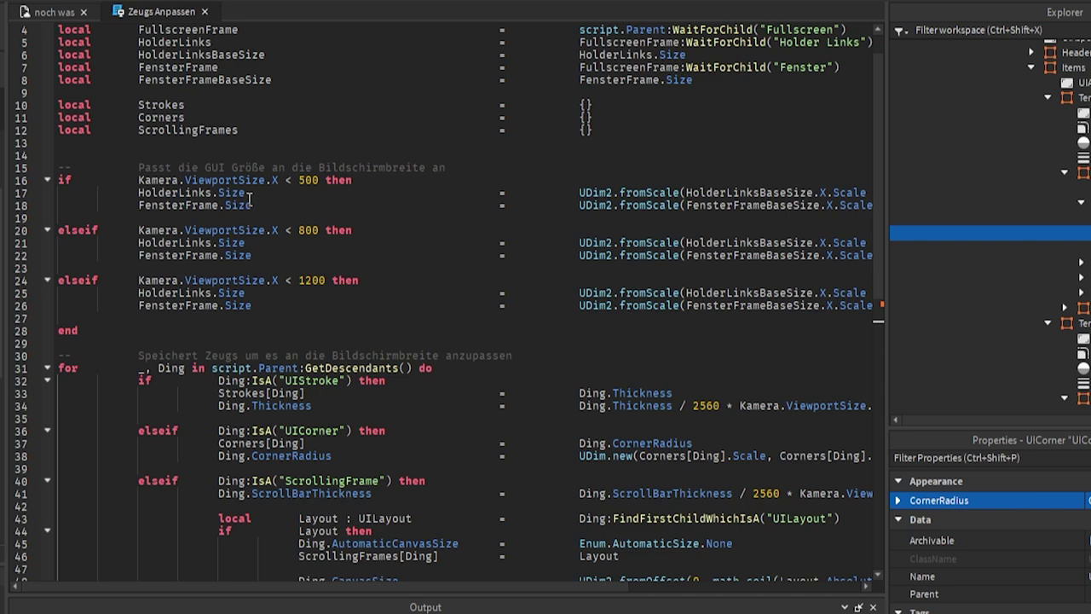
{"action": "scroll", "coordinate": [64, 472], "scroll_direction": "down", "scroll_amount": 6}
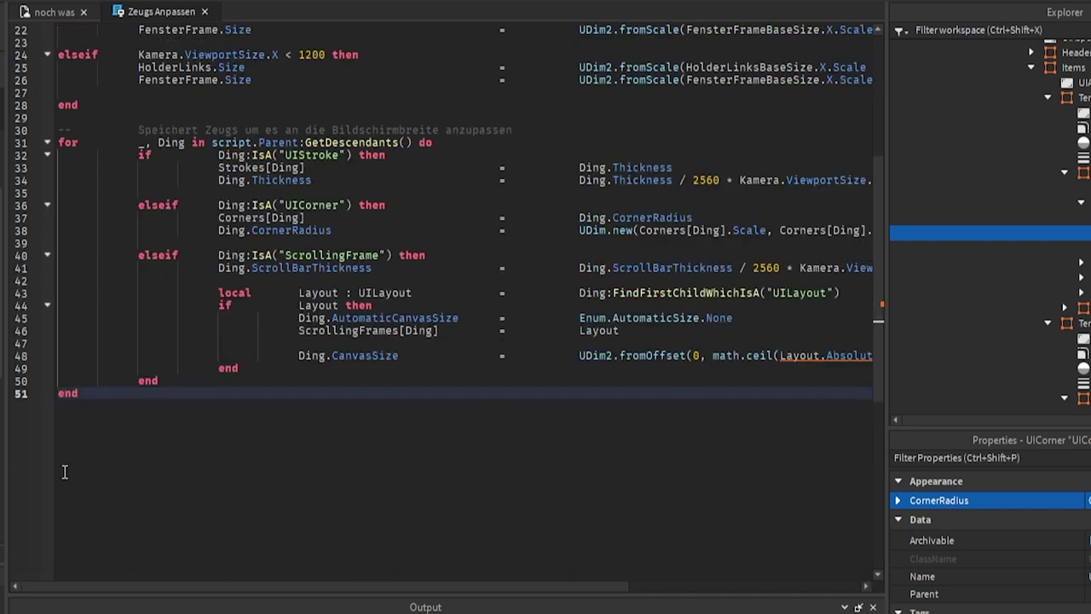
{"action": "key", "text": "Return"}
{"action": "key", "text": "Return"}
{"action": "key", "text": "Return"}
{"action": "type", "text": "--\tZeugs anpassen, wenn sich die Bildschirmbreite ändert Kamera:GetPropertyChangedSignal(\"ViewportSize\"):Connect(function()  end)"}
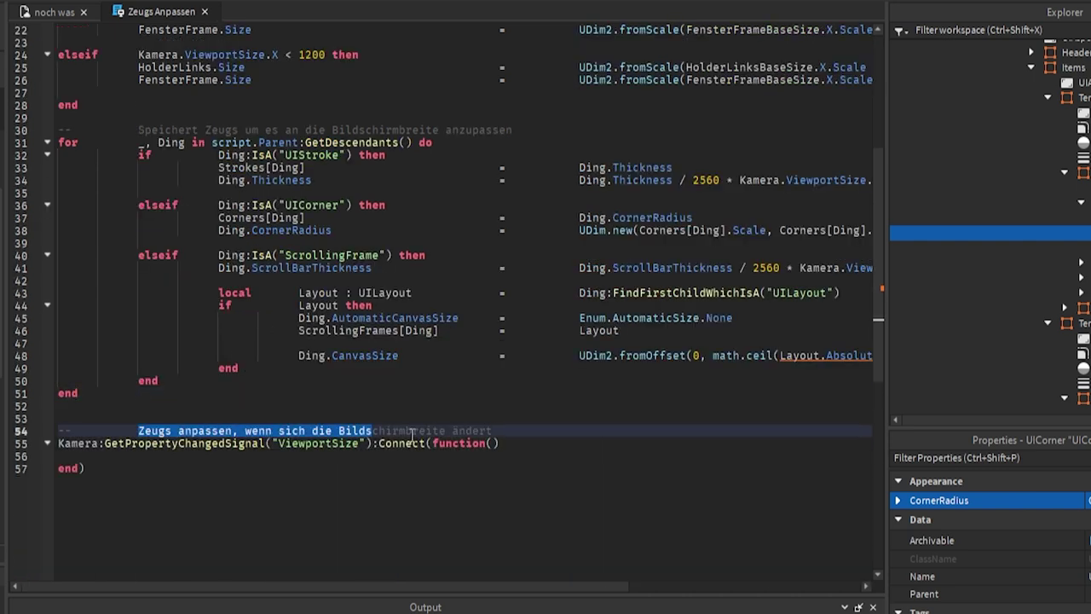
{"action": "left_click_drag", "start_coordinate": [139, 430], "coordinate": [459, 432]}
{"action": "left_click", "coordinate": [459, 433]}
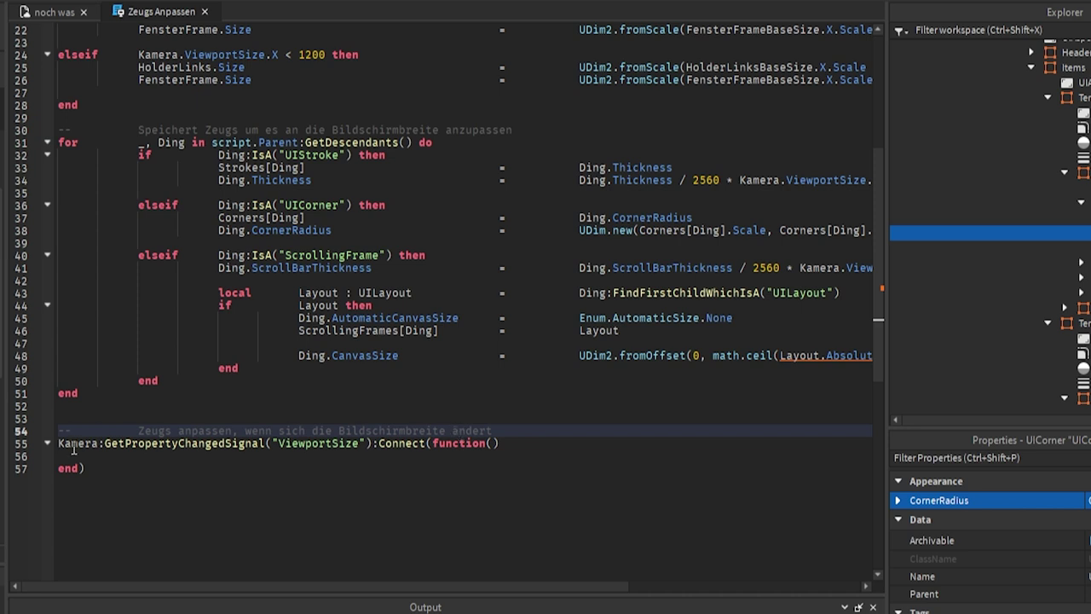
{"action": "double_click", "coordinate": [130, 443]}
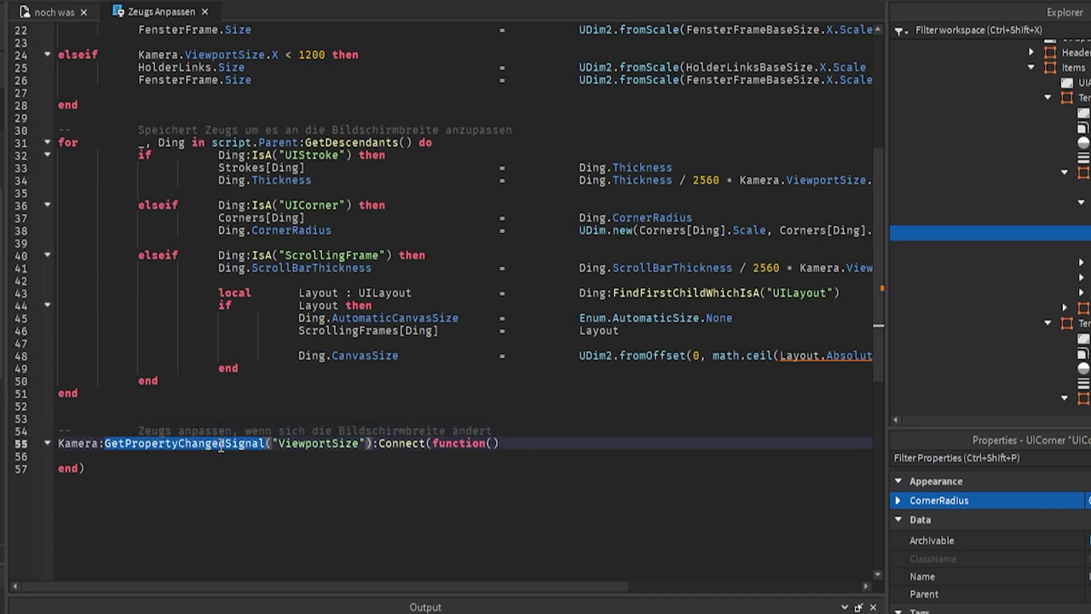
{"action": "double_click", "coordinate": [305, 443]}
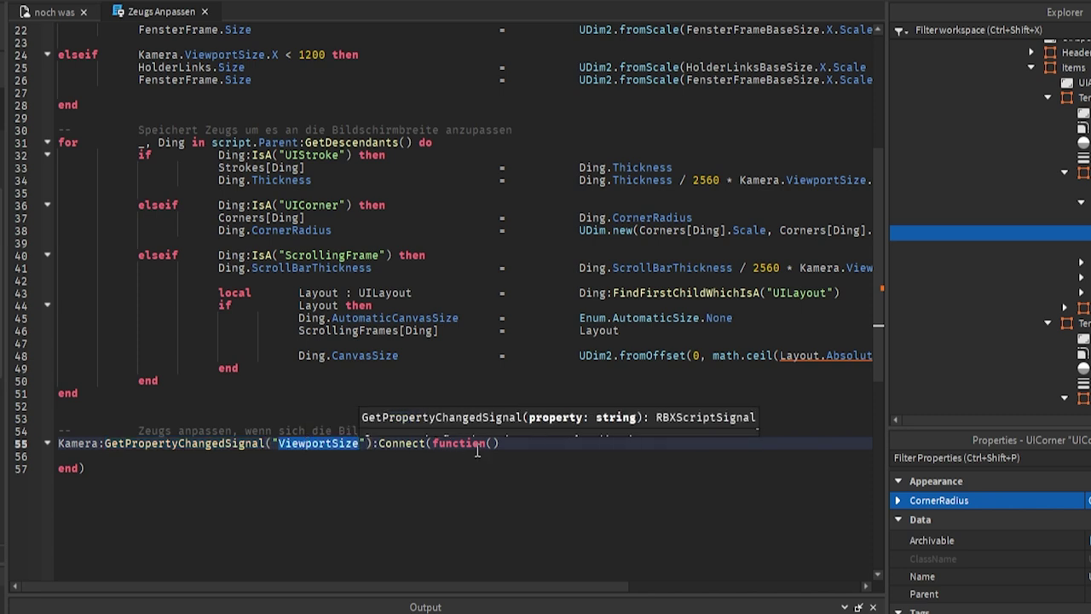
{"action": "left_click", "coordinate": [430, 455]}
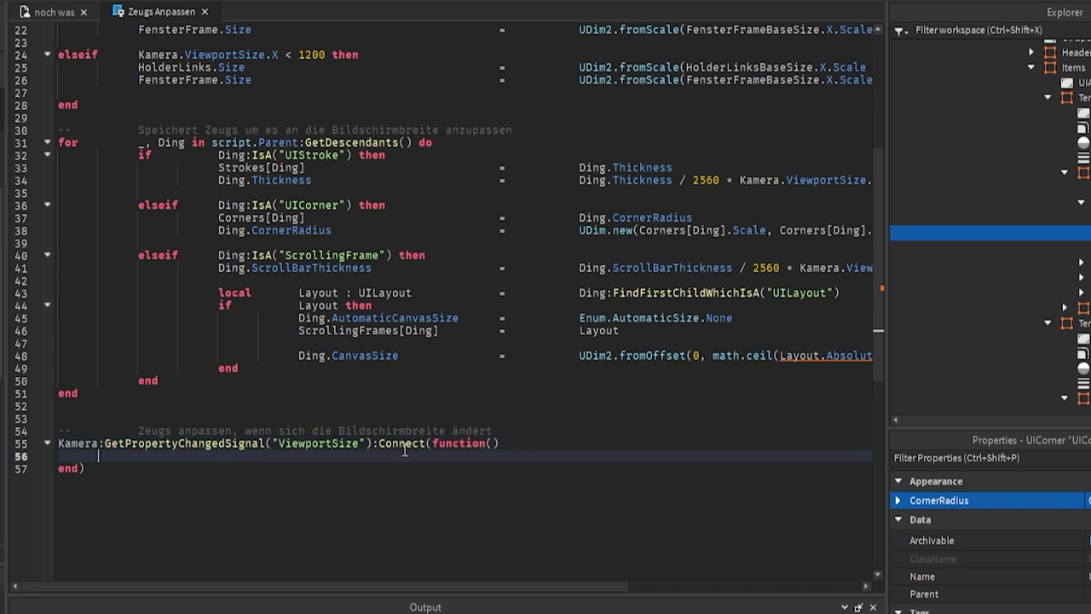
{"action": "double_click", "coordinate": [304, 443]}
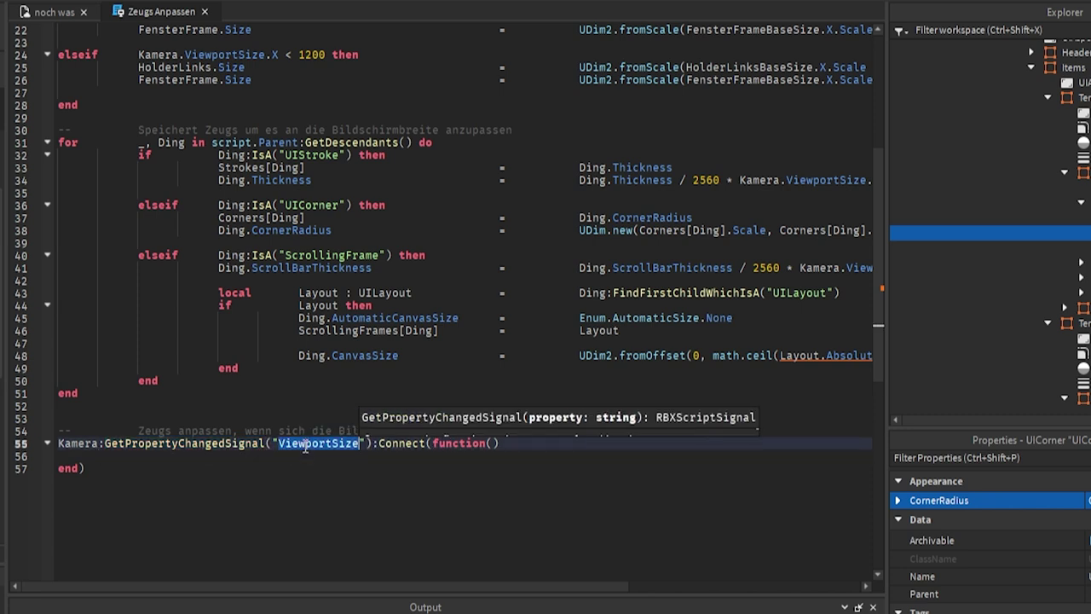
{"action": "left_click", "coordinate": [100, 444]}
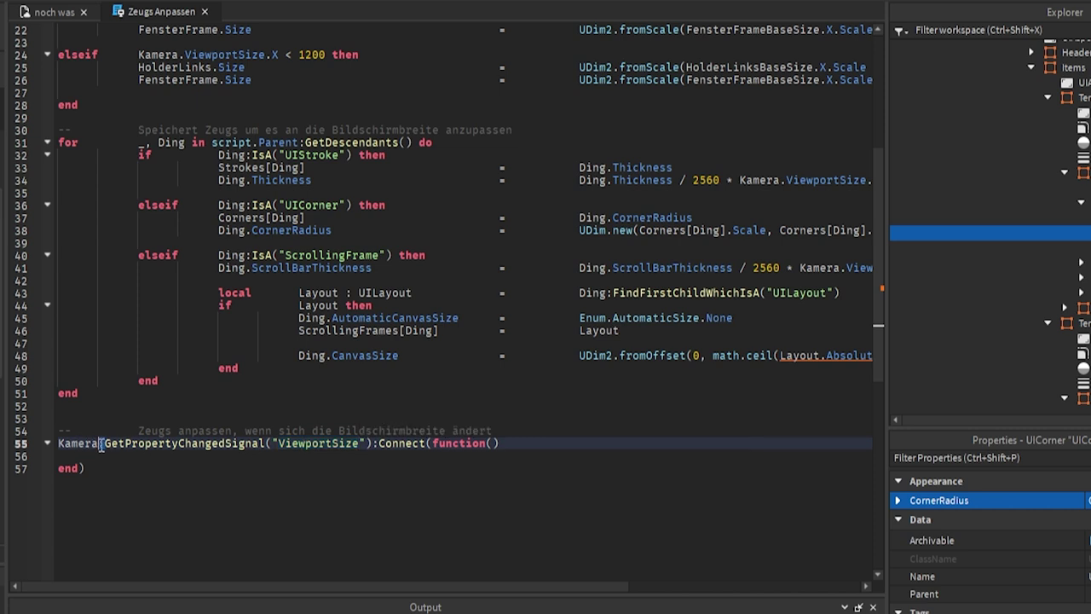
{"action": "left_click", "coordinate": [375, 443]}
{"action": "left_click", "coordinate": [314, 456]}
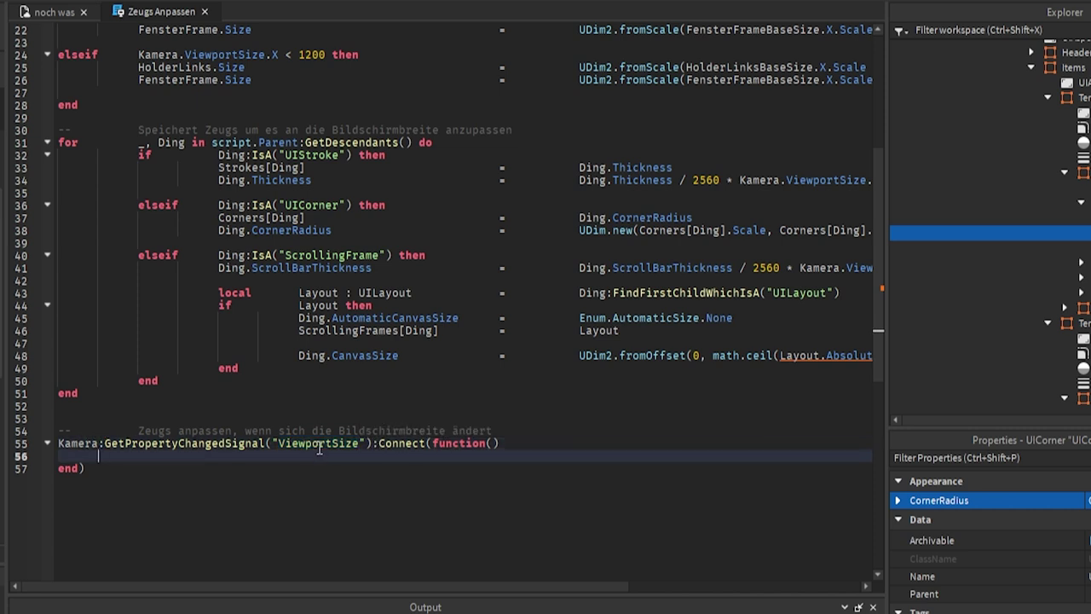
{"action": "key", "text": "Tab"}
Step: Copy the screen-width sizing block into the handler and review its 1.8 scale formulas
{"action": "scroll", "coordinate": [327, 374], "scroll_direction": "up", "scroll_amount": 7}
{"action": "scroll", "coordinate": [327, 374], "scroll_direction": "down", "scroll_amount": 8}
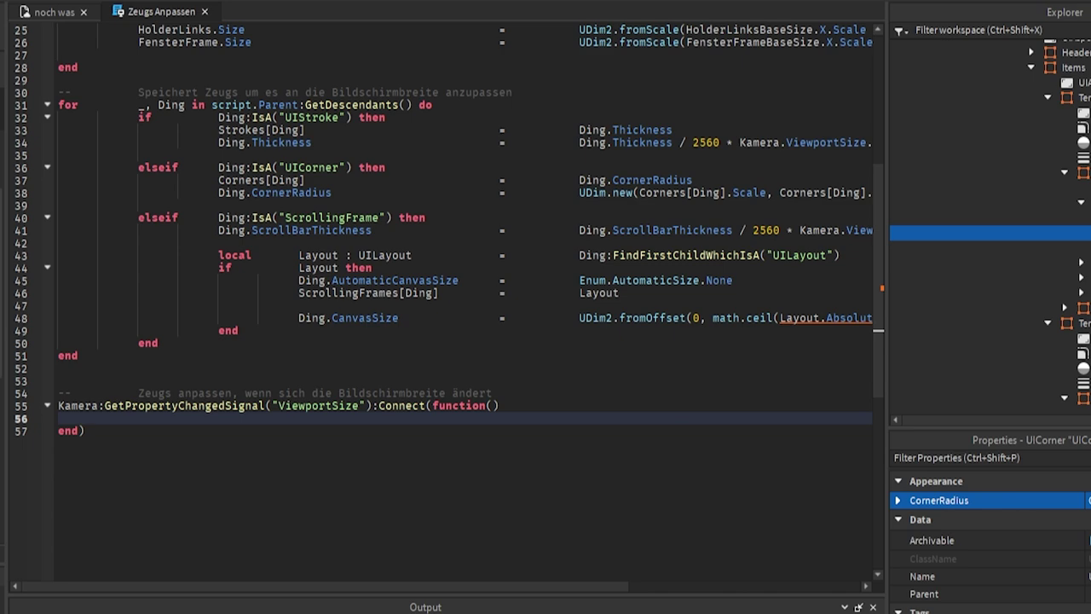
{"action": "scroll", "coordinate": [97, 371], "scroll_direction": "up", "scroll_amount": 10}
{"action": "left_click_drag", "start_coordinate": [85, 143], "coordinate": [58, 26]}
{"action": "key", "text": "ctrl+c"}
{"action": "scroll", "coordinate": [238, 358], "scroll_direction": "down", "scroll_amount": 10}
{"action": "key", "text": "ctrl+v"}
{"action": "left_click", "coordinate": [238, 356]}
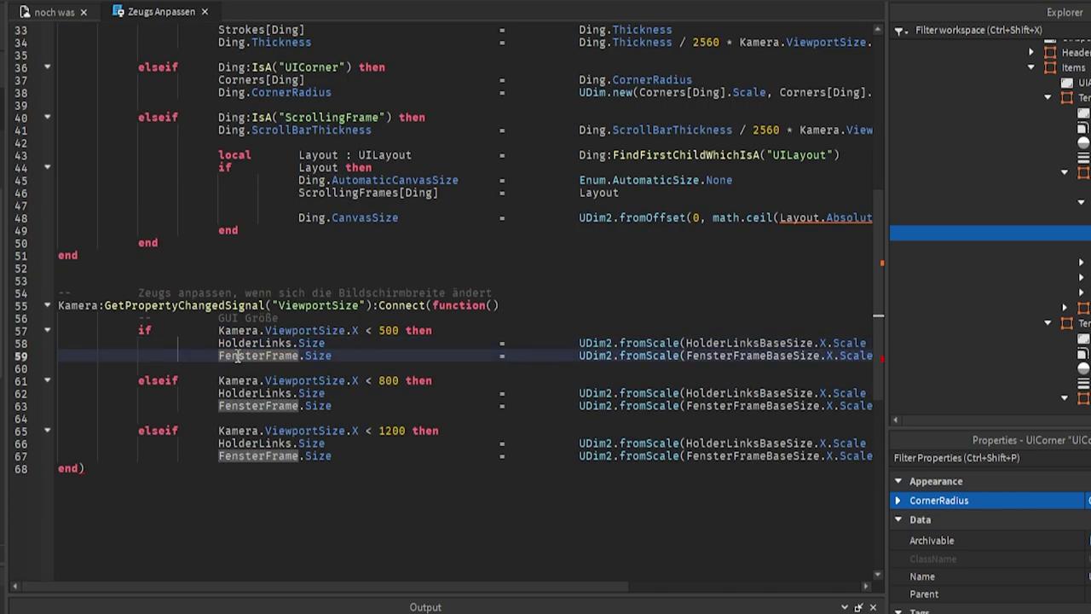
{"action": "left_click", "coordinate": [232, 330]}
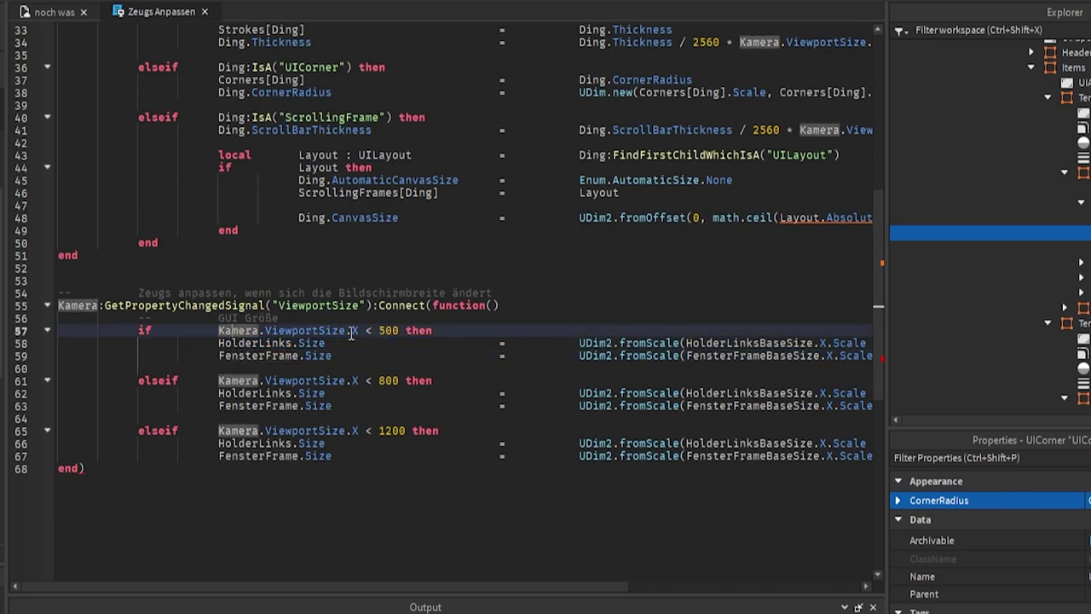
{"action": "left_click_drag", "start_coordinate": [218, 342], "coordinate": [880, 360]}
{"action": "left_click", "coordinate": [573, 342]}
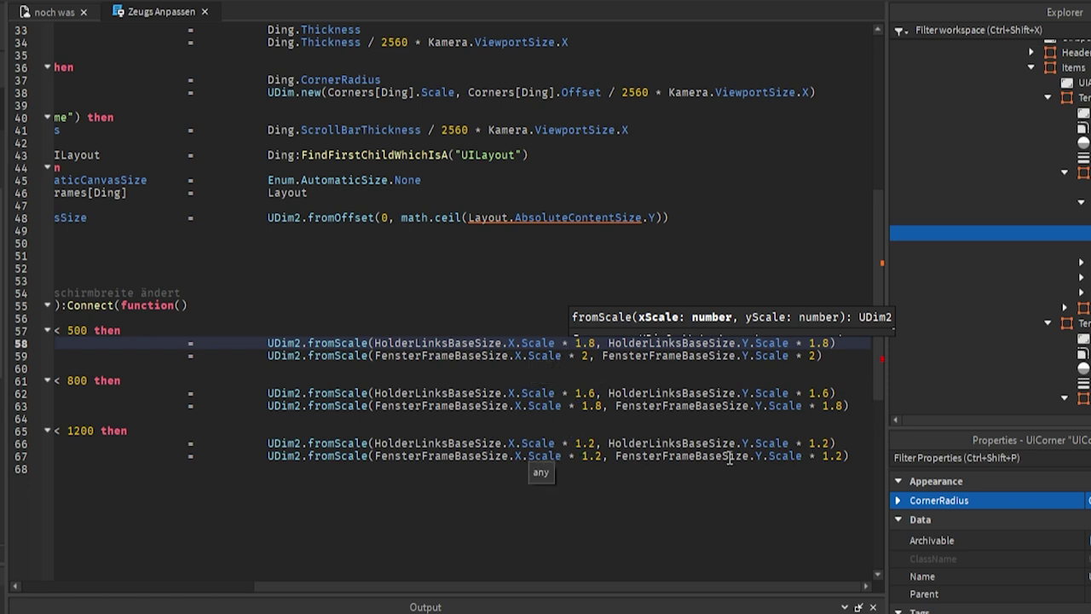
Step: Check the 800 and 1200 width thresholds and close the if block with end
{"action": "scroll", "coordinate": [848, 453], "scroll_direction": "left", "scroll_amount": 5}
{"action": "left_click", "coordinate": [253, 443]}
{"action": "left_click", "coordinate": [393, 380]}
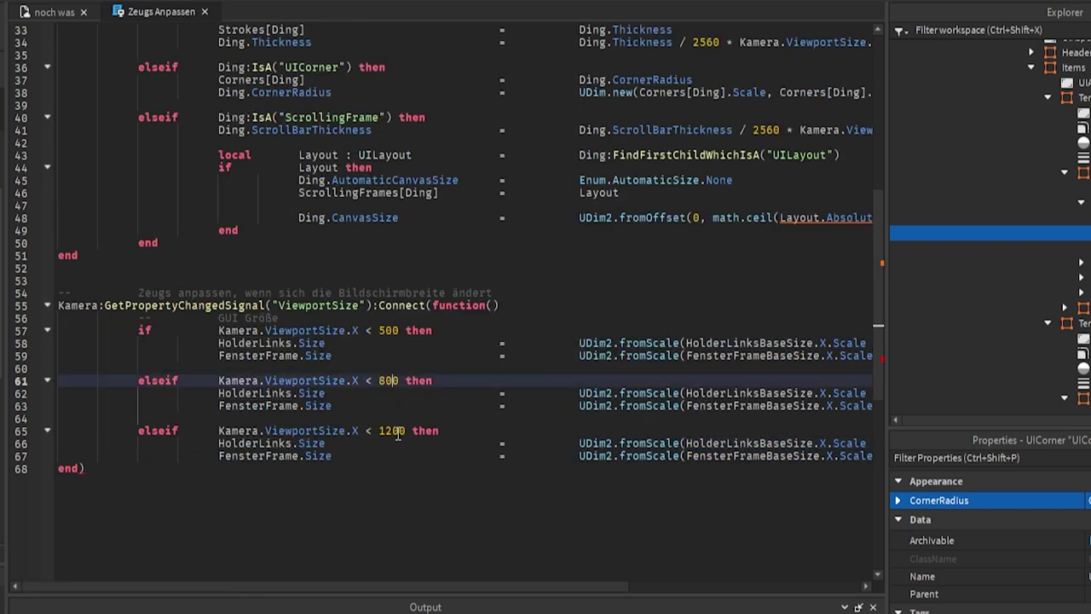
{"action": "left_click", "coordinate": [398, 430]}
{"action": "left_click", "coordinate": [62, 469]}
{"action": "key", "text": "Return"}
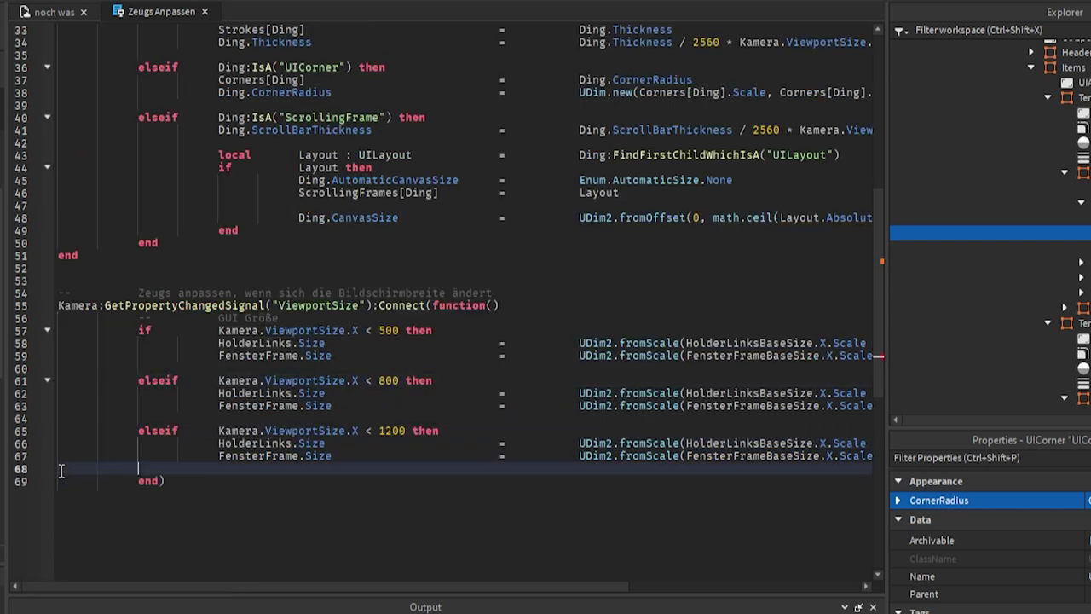
{"action": "type", "text": "end"}
{"action": "key", "text": "Return"}
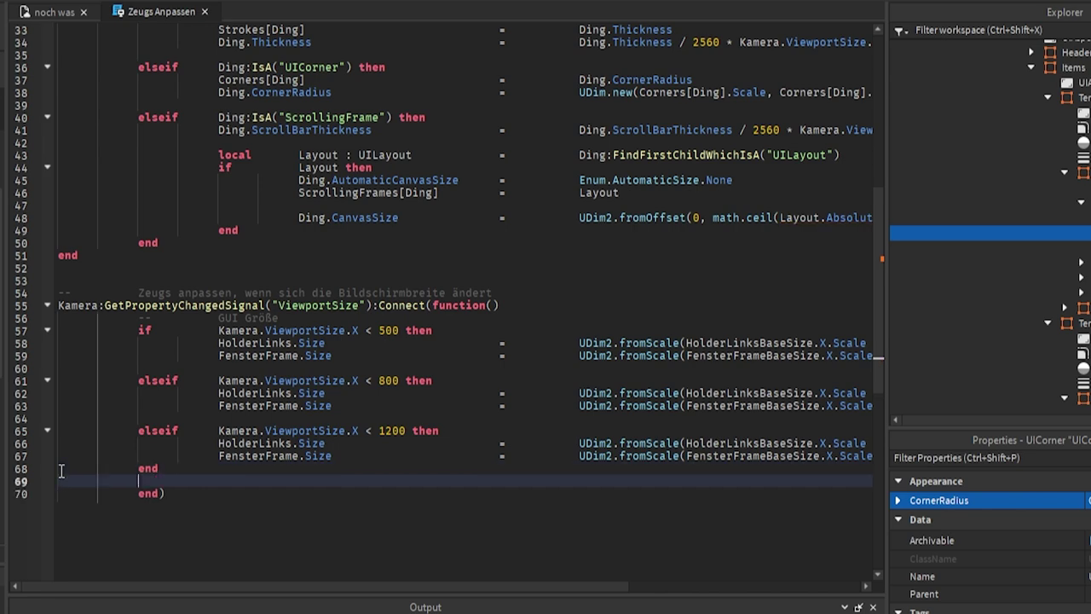
{"action": "key", "text": "Down"}
{"action": "key", "text": "Up"}
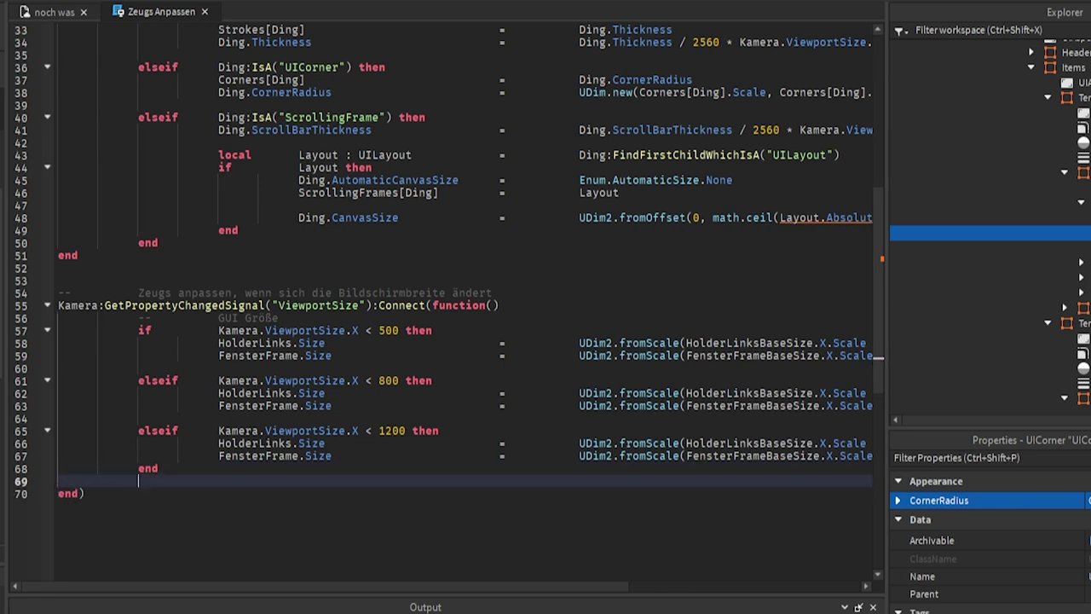
Step: Select the Strokes, Corners and ScrollingFrames declarations and return below the size block
{"action": "scroll", "coordinate": [341, 281], "scroll_direction": "up", "scroll_amount": 1}
{"action": "scroll", "coordinate": [341, 281], "scroll_direction": "up", "scroll_amount": 9}
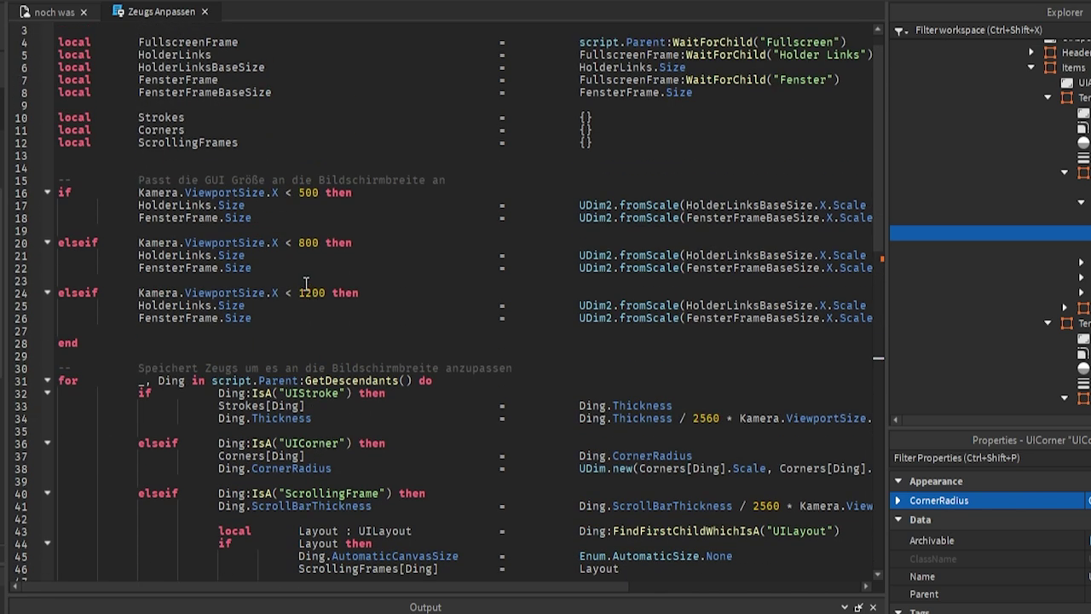
{"action": "scroll", "coordinate": [554, 171], "scroll_direction": "up", "scroll_amount": 1}
{"action": "left_click_drag", "start_coordinate": [606, 170], "coordinate": [65, 147]}
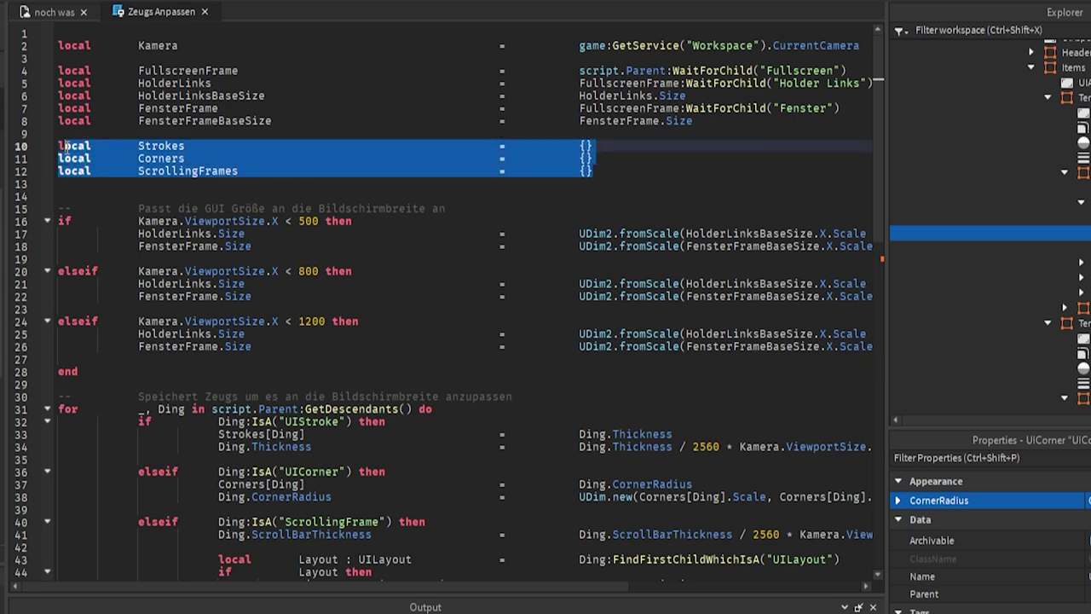
{"action": "scroll", "coordinate": [145, 235], "scroll_direction": "down", "scroll_amount": 4}
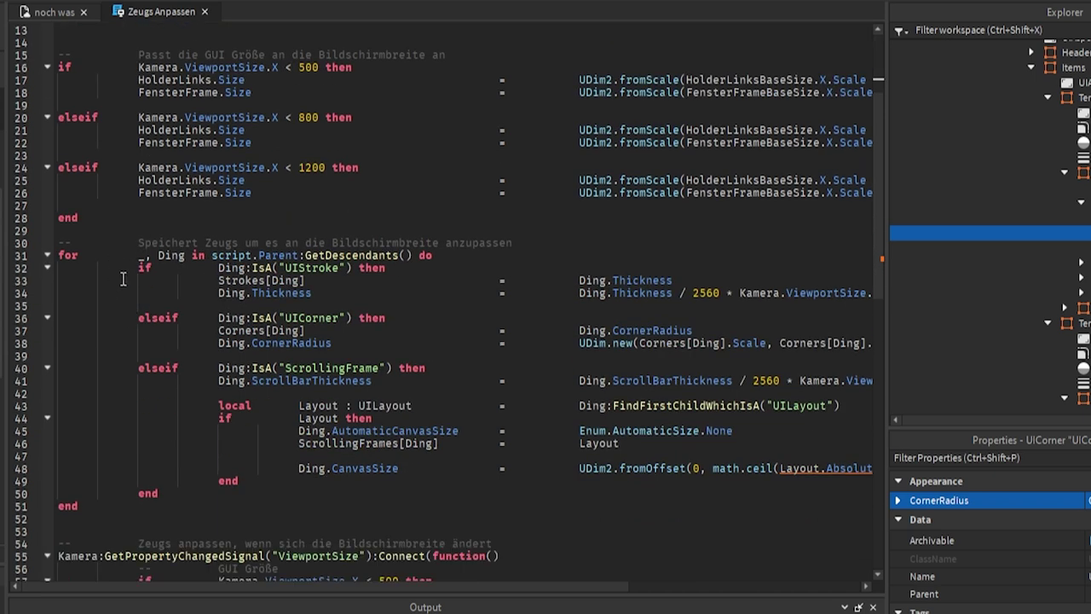
{"action": "scroll", "coordinate": [94, 243], "scroll_direction": "up", "scroll_amount": 4}
{"action": "left_click", "coordinate": [137, 145]}
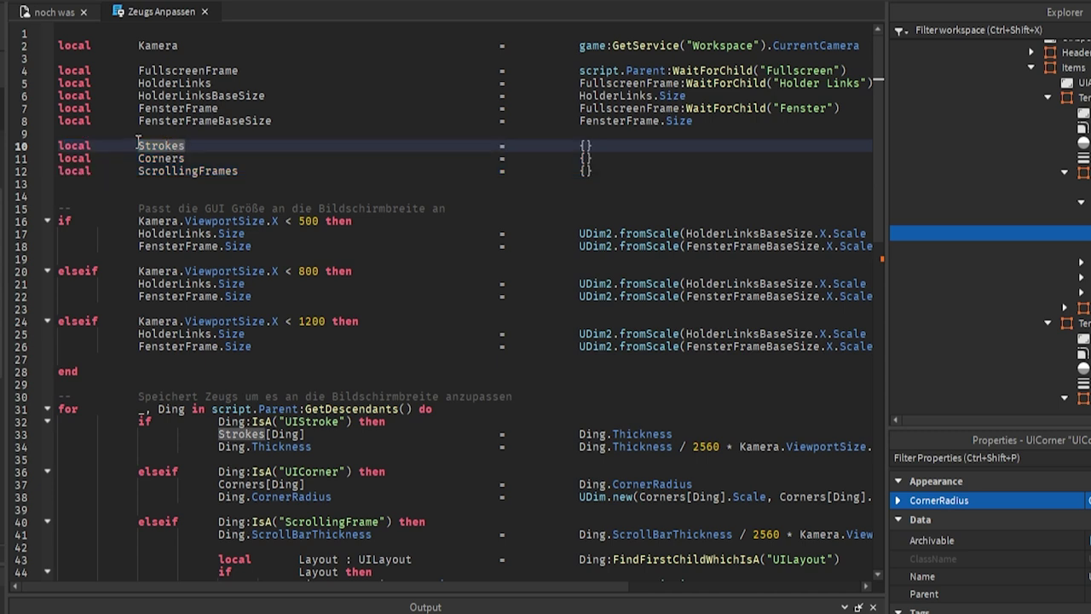
{"action": "left_click_drag", "start_coordinate": [620, 170], "coordinate": [58, 145]}
{"action": "scroll", "coordinate": [203, 329], "scroll_direction": "down", "scroll_amount": 15}
{"action": "left_click", "coordinate": [203, 329]}
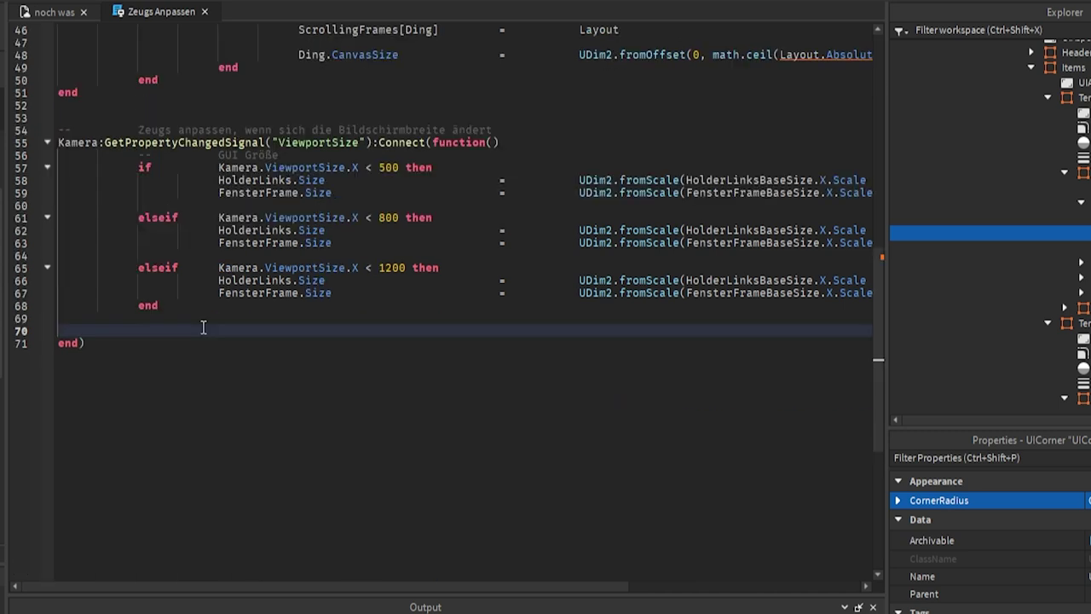
{"action": "mouse_move", "coordinate": [219, 155]}
{"action": "left_mouse_down"}
{"action": "mouse_move", "coordinate": [301, 292]}
{"action": "mouse_move", "coordinate": [194, 153]}
{"action": "left_mouse_up"}
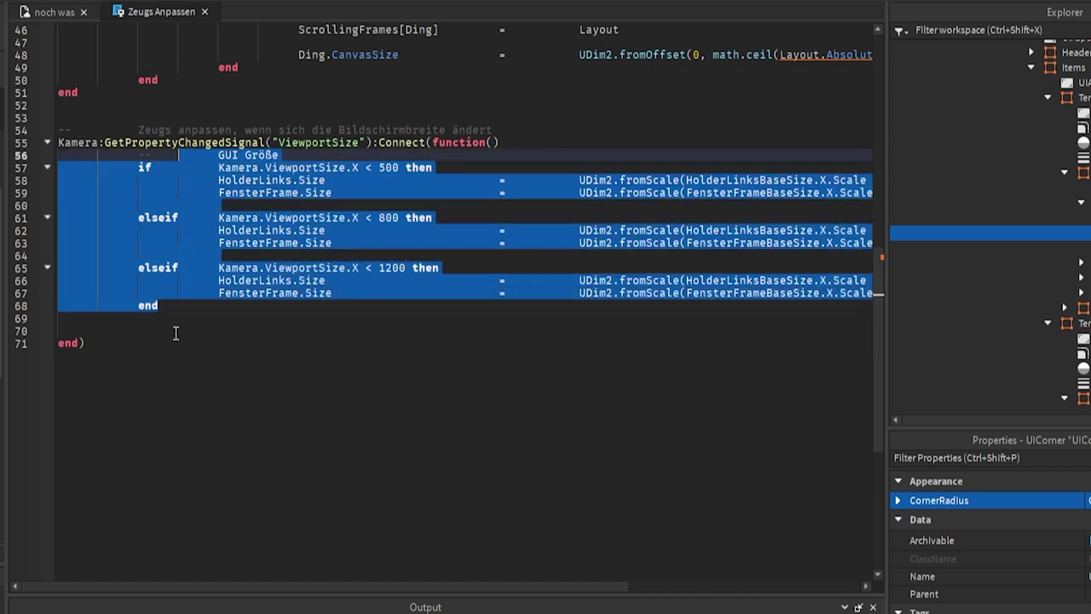
{"action": "left_click", "coordinate": [180, 317]}
Step: Paste the saved-objects loops and review the stroke thickness formula using BaseThickness and ViewportSize
{"action": "key", "text": "Down"}
{"action": "key", "text": "ctrl+v"}
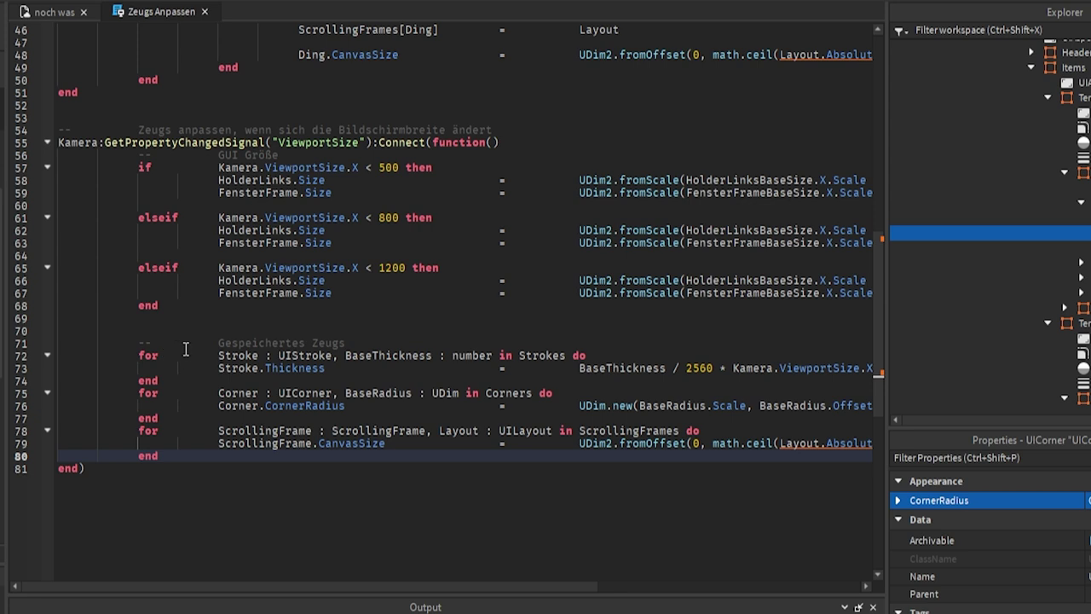
{"action": "double_click", "coordinate": [237, 342]}
{"action": "left_click_drag", "start_coordinate": [220, 358], "coordinate": [307, 357]}
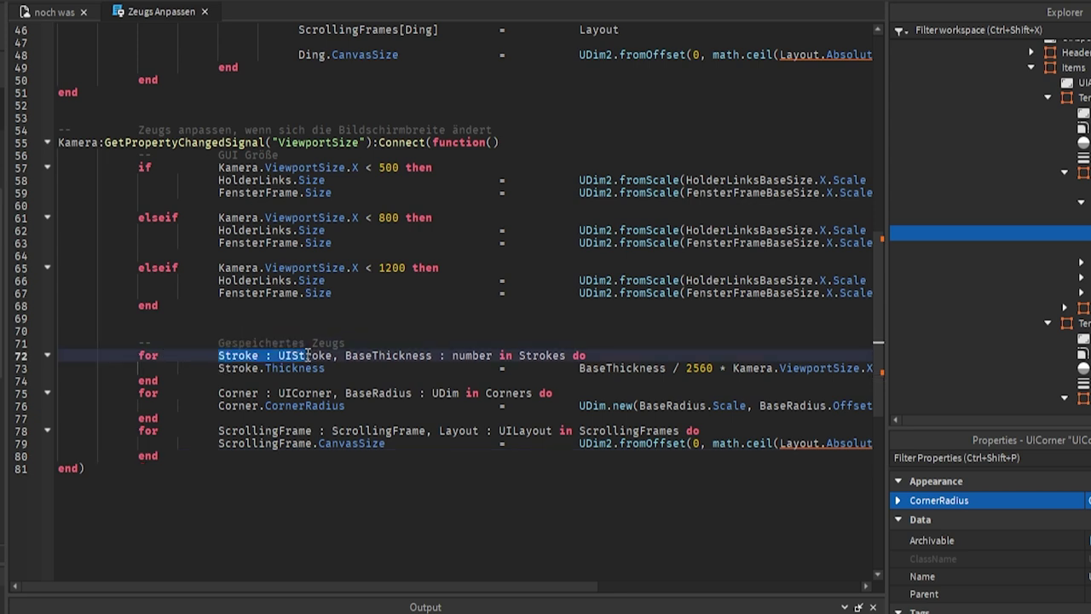
{"action": "left_click", "coordinate": [361, 355]}
{"action": "left_click", "coordinate": [541, 358]}
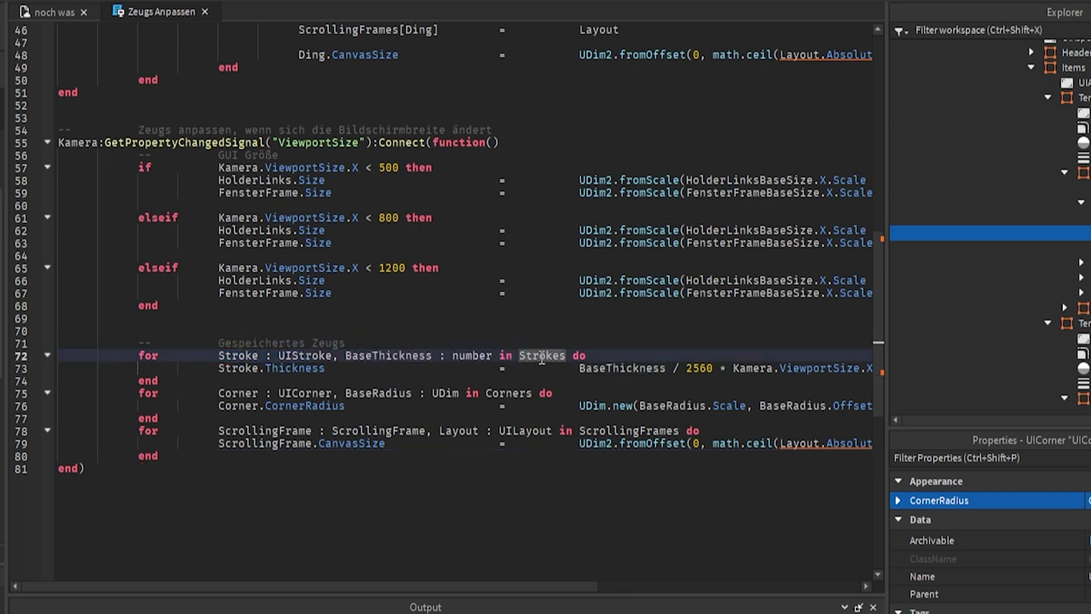
{"action": "left_click", "coordinate": [324, 368]}
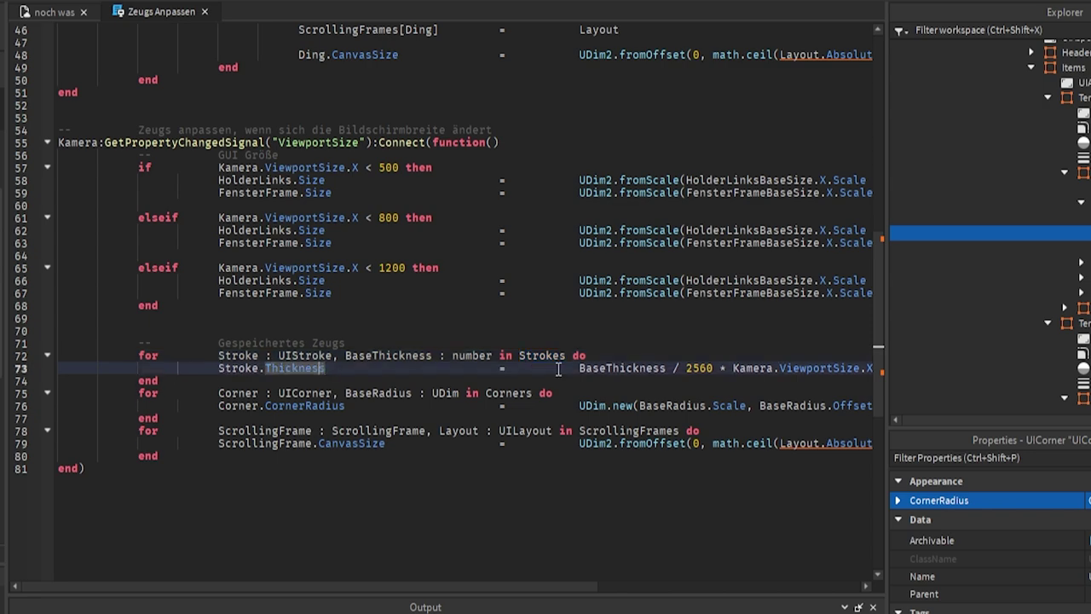
{"action": "left_click_drag", "start_coordinate": [579, 368], "coordinate": [675, 369]}
{"action": "left_click", "coordinate": [375, 368]}
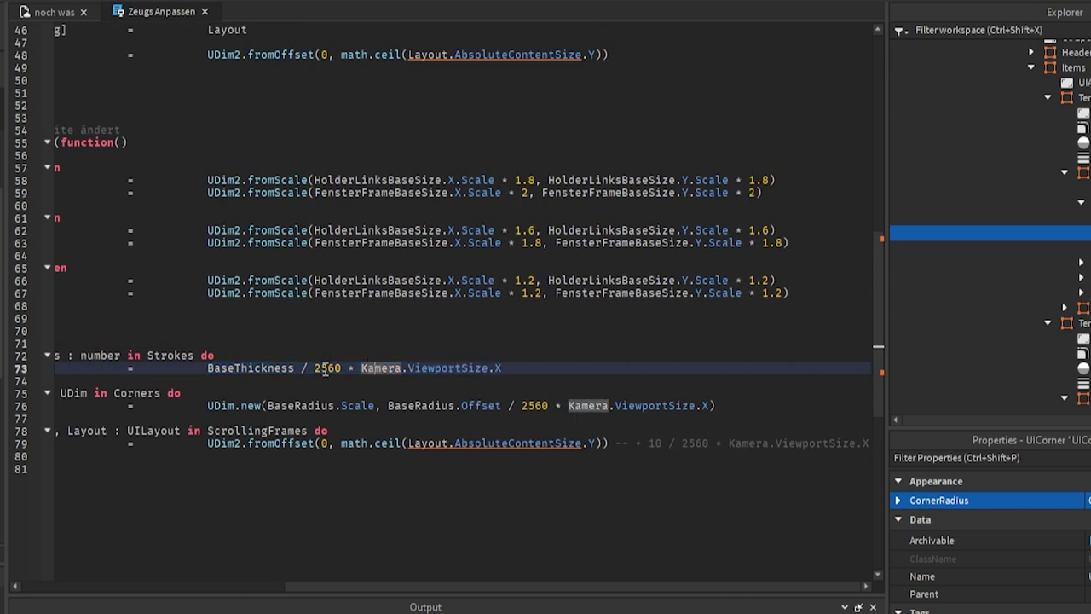
{"action": "left_click", "coordinate": [326, 368]}
{"action": "left_click", "coordinate": [404, 369]}
{"action": "left_click", "coordinate": [426, 368]}
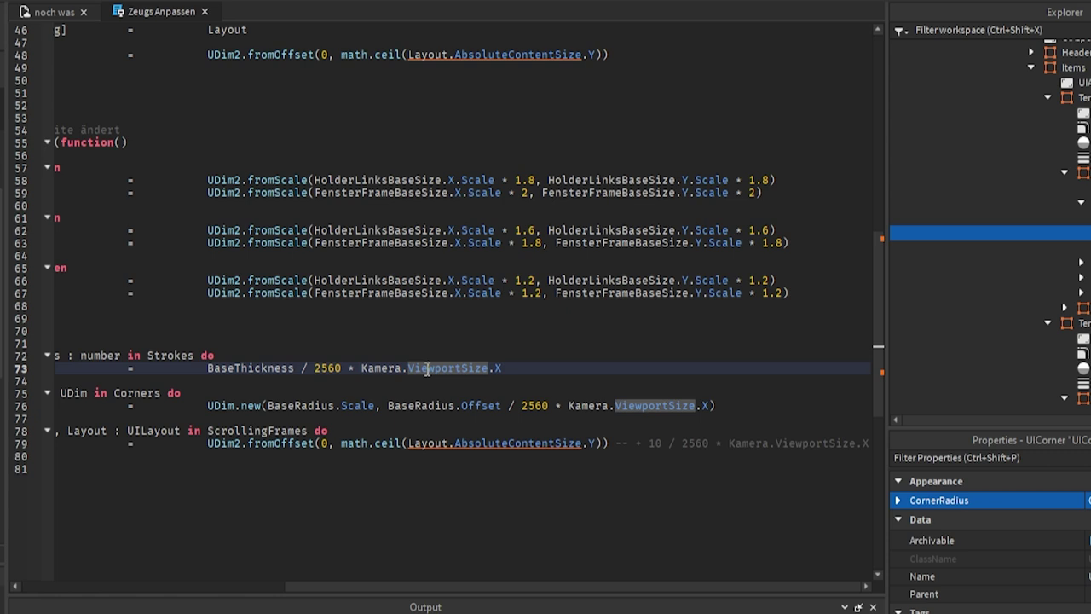
Step: Review the Corner loop's UDim radius formula with BaseRadius and the 2560 divisor
{"action": "left_click", "coordinate": [152, 393]}
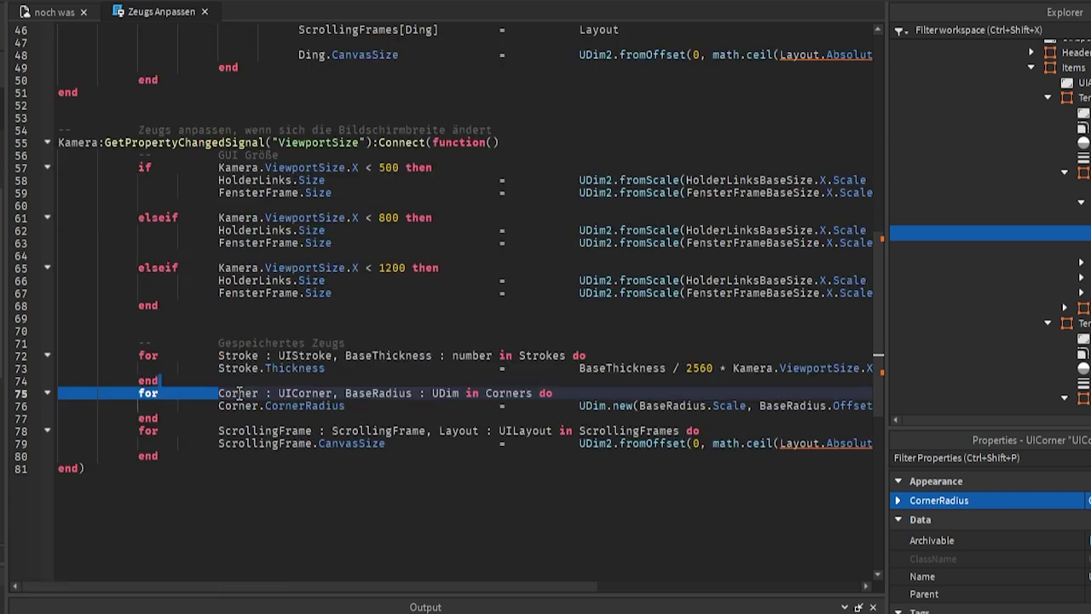
{"action": "left_click", "coordinate": [369, 393]}
{"action": "left_click", "coordinate": [510, 393]}
{"action": "left_click", "coordinate": [248, 406]}
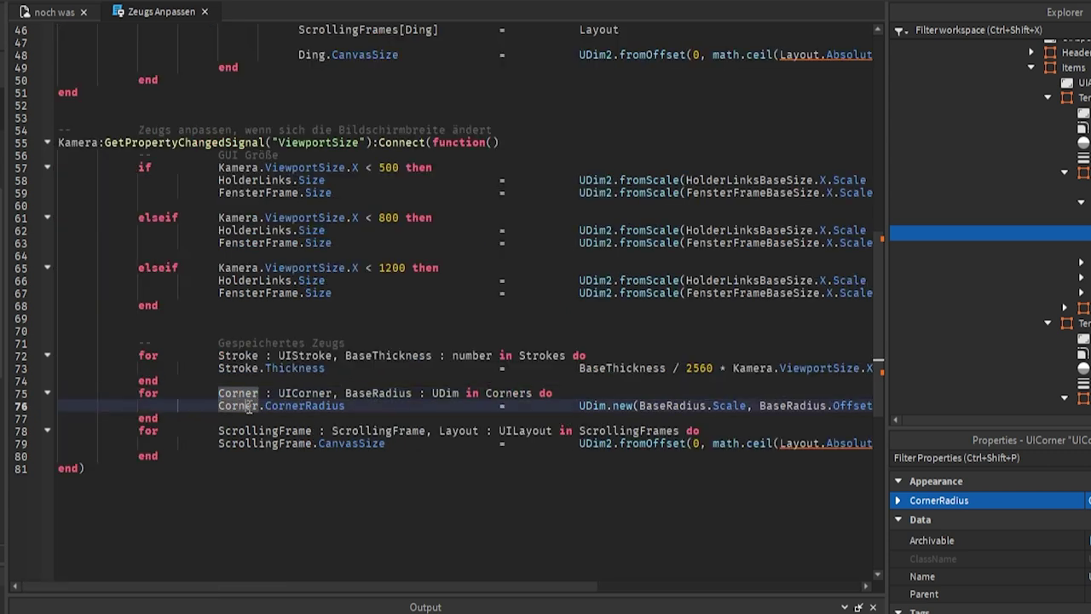
{"action": "left_click_drag", "start_coordinate": [580, 406], "coordinate": [262, 401]}
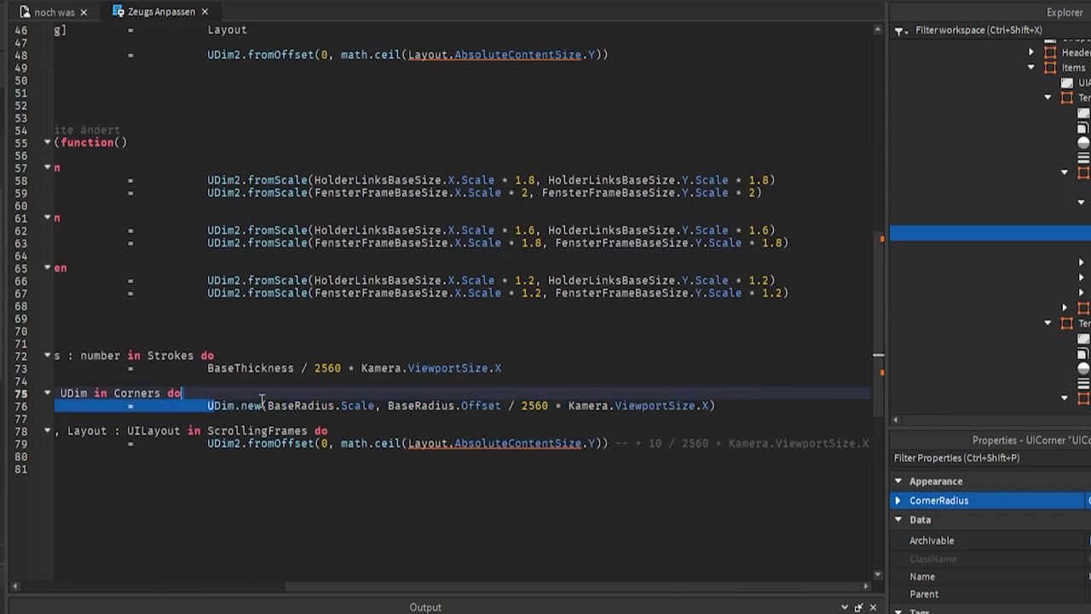
{"action": "left_click", "coordinate": [262, 402]}
{"action": "left_click", "coordinate": [395, 406]}
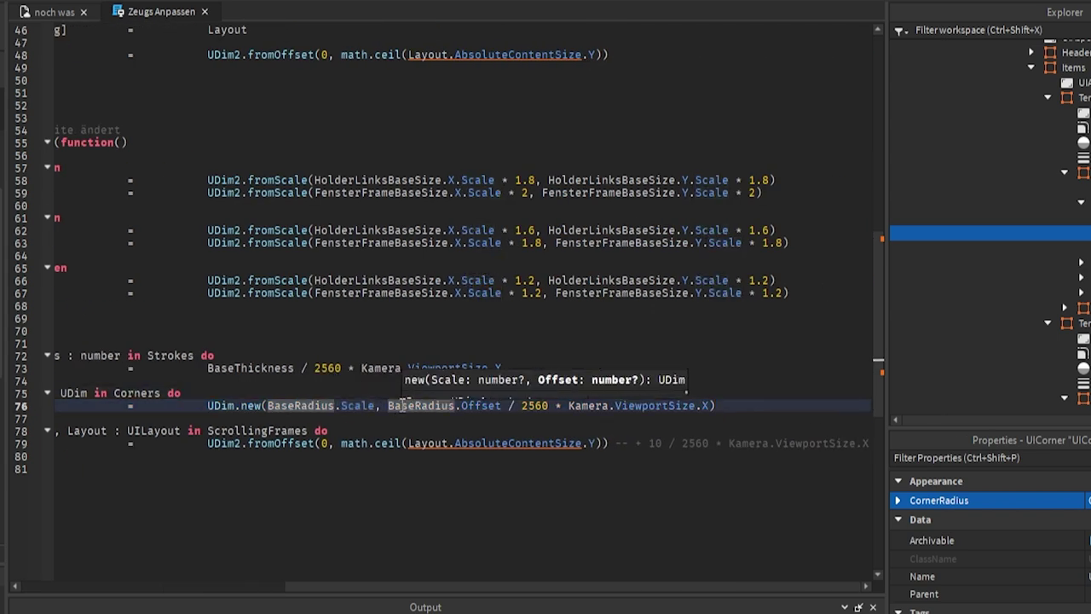
{"action": "left_click", "coordinate": [498, 405]}
{"action": "left_click", "coordinate": [526, 406]}
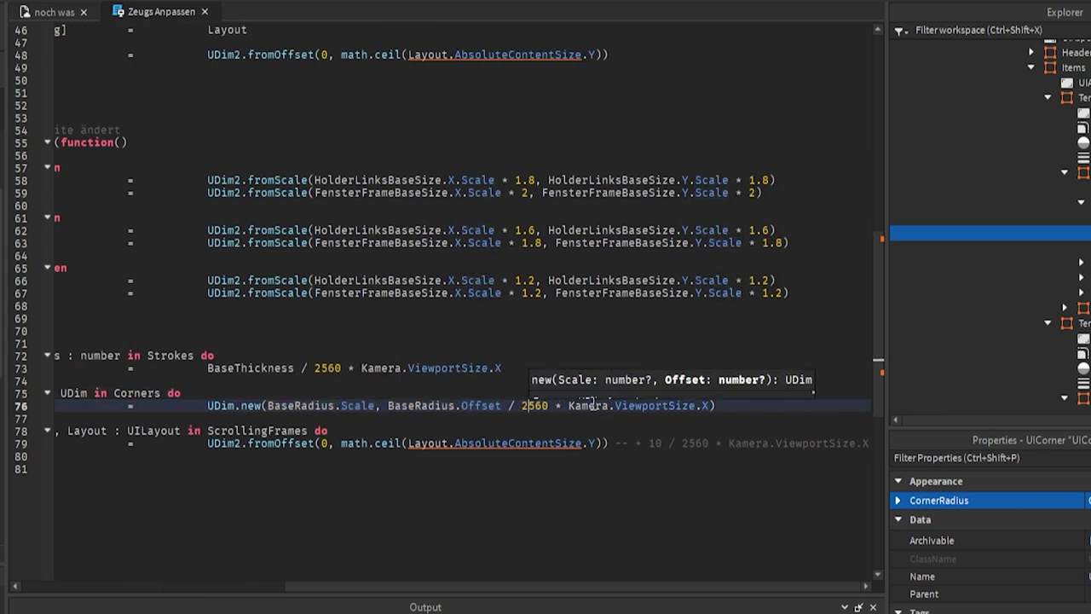
{"action": "left_click", "coordinate": [665, 405]}
{"action": "left_click", "coordinate": [707, 406]}
Step: Review the ScrollingFrame canvas-size loop, then switch to the 'noch was' place
{"action": "left_click", "coordinate": [243, 418]}
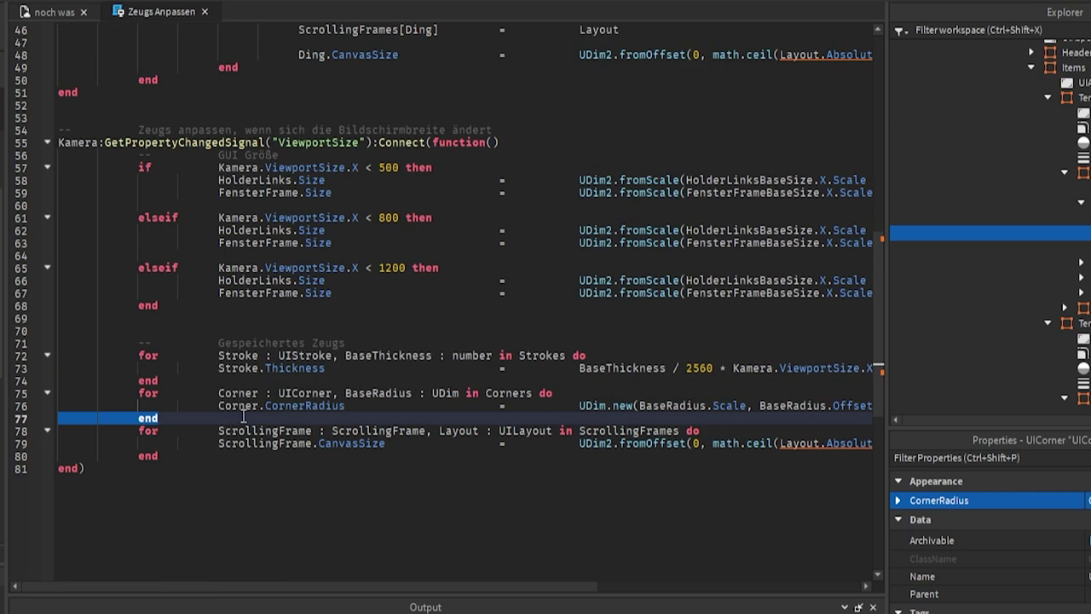
{"action": "left_click", "coordinate": [231, 430]}
{"action": "key", "text": "Right"}
{"action": "key", "text": "Right"}
{"action": "key", "text": "Right"}
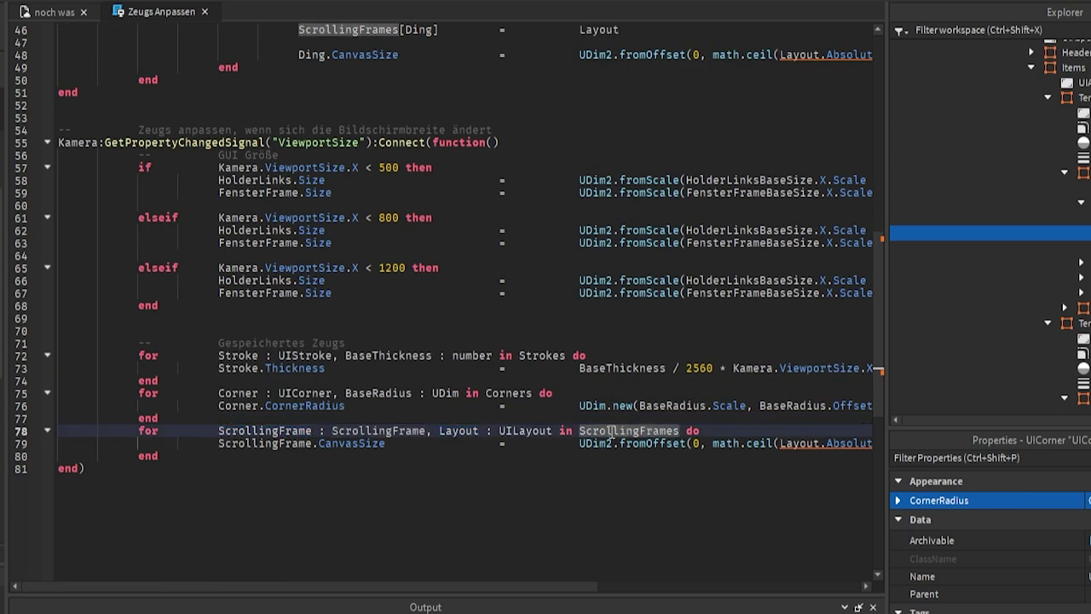
{"action": "left_click", "coordinate": [232, 444]}
{"action": "key", "text": "Right"}
{"action": "key", "text": "Right"}
{"action": "key", "text": "Right"}
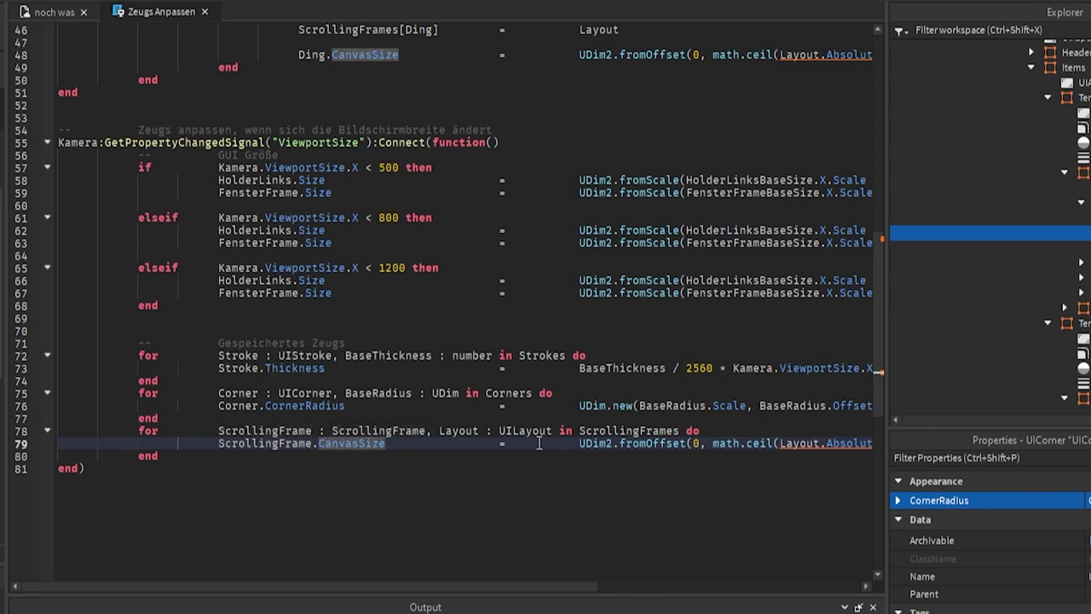
{"action": "left_click", "coordinate": [770, 444], "text": "shift"}
{"action": "mouse_move", "coordinate": [771, 443]}
{"action": "left_mouse_down"}
{"action": "mouse_move", "coordinate": [885, 441]}
{"action": "mouse_move", "coordinate": [196, 443]}
{"action": "mouse_move", "coordinate": [134, 433]}
{"action": "left_mouse_up"}
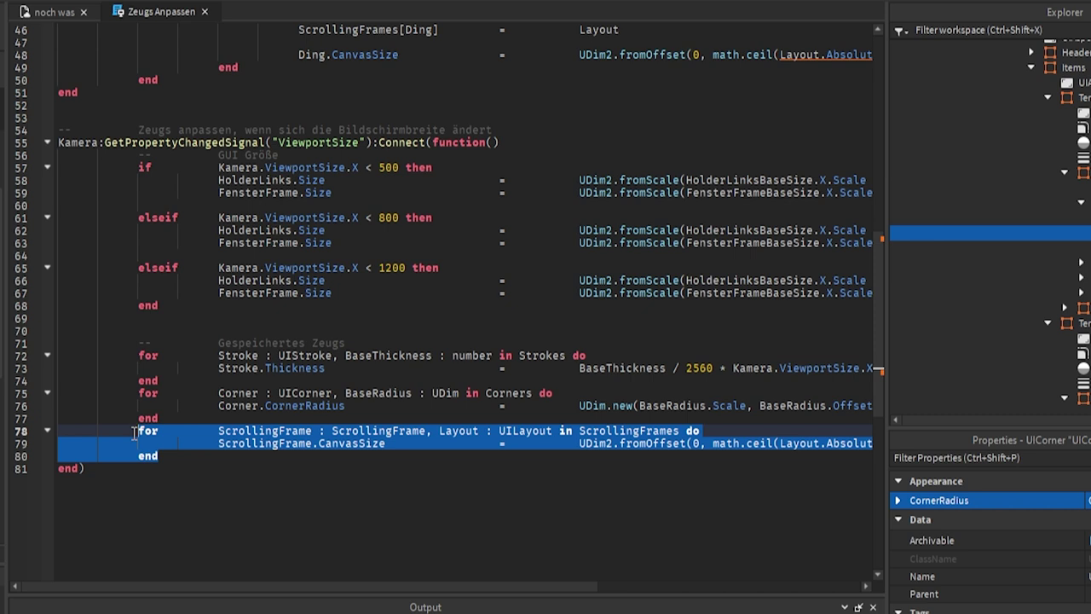
{"action": "left_click", "coordinate": [173, 456]}
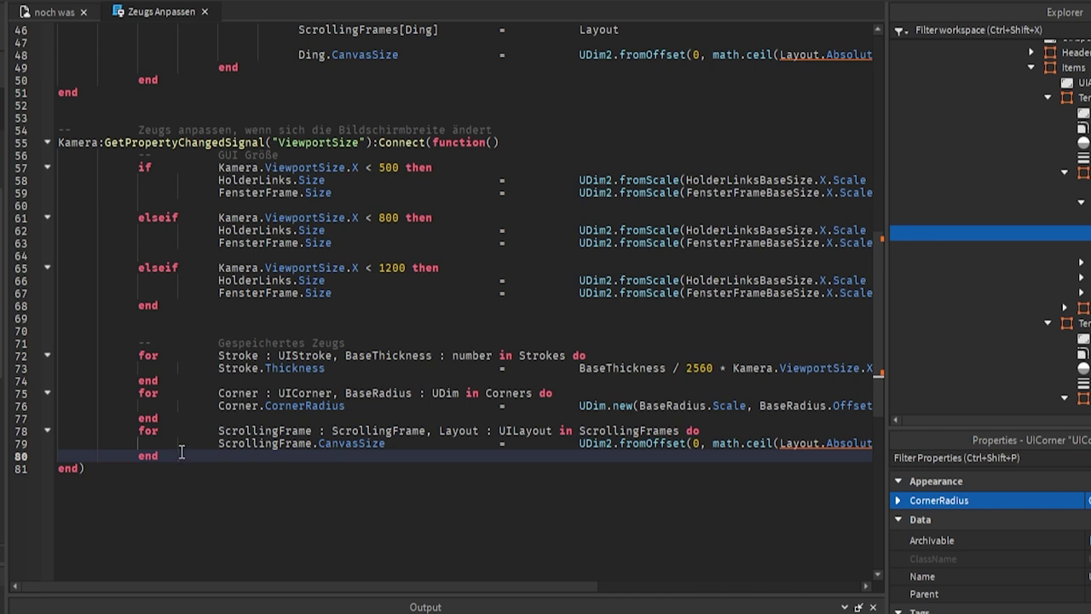
{"action": "left_click_drag", "start_coordinate": [186, 457], "coordinate": [135, 434]}
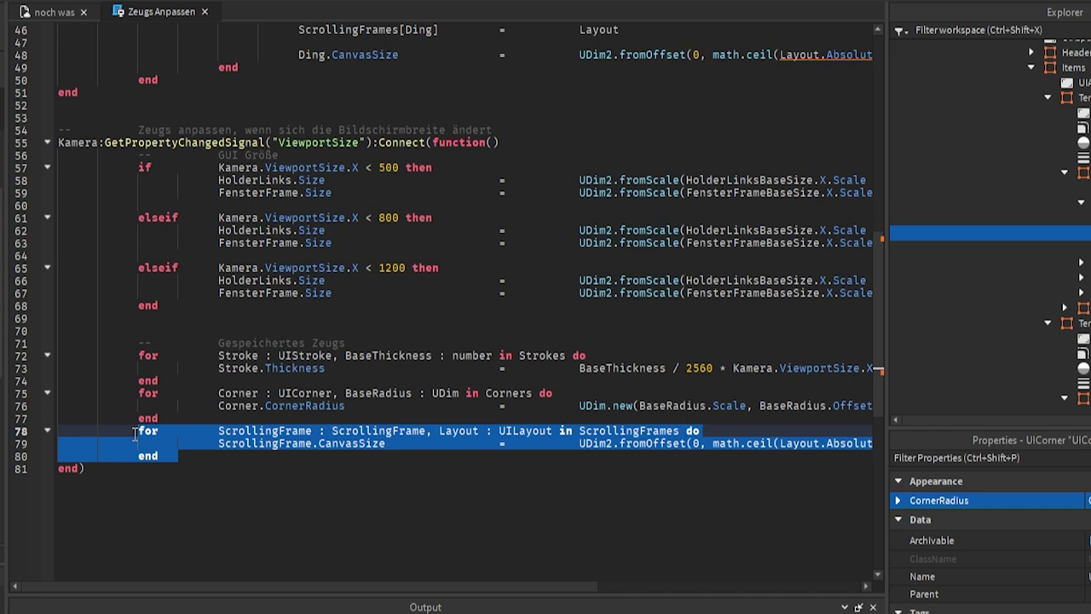
{"action": "left_click", "coordinate": [51, 12]}
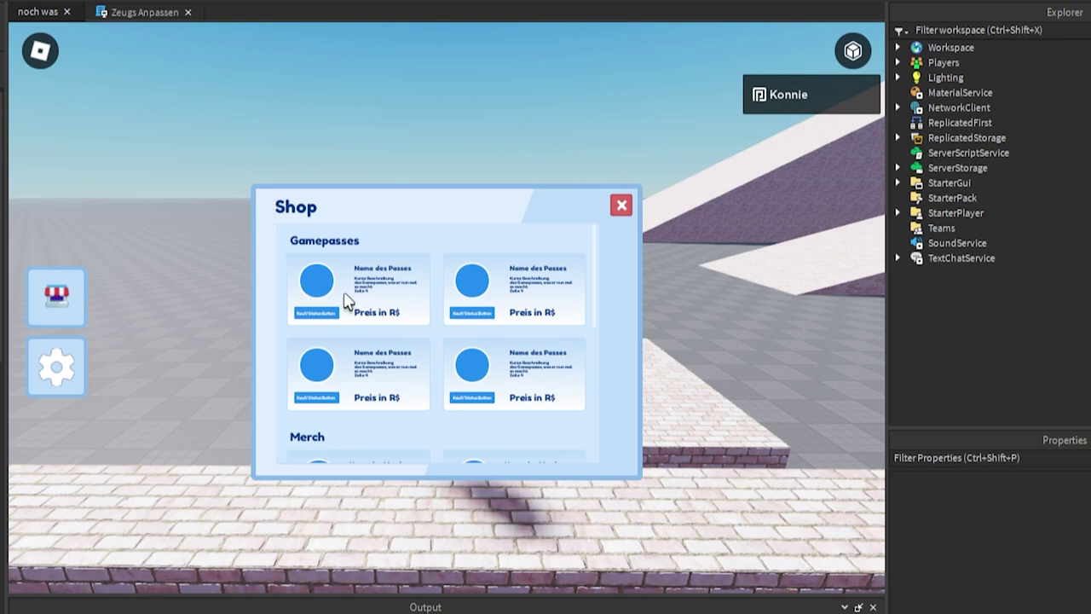
Step: Scroll the Shop list, resize the game view to check the Shop rescales, then stop testing
{"action": "scroll", "coordinate": [373, 312], "scroll_direction": "down", "scroll_amount": 5}
{"action": "scroll", "coordinate": [383, 290], "scroll_direction": "up", "scroll_amount": 2}
{"action": "scroll", "coordinate": [382, 290], "scroll_direction": "up", "scroll_amount": 3}
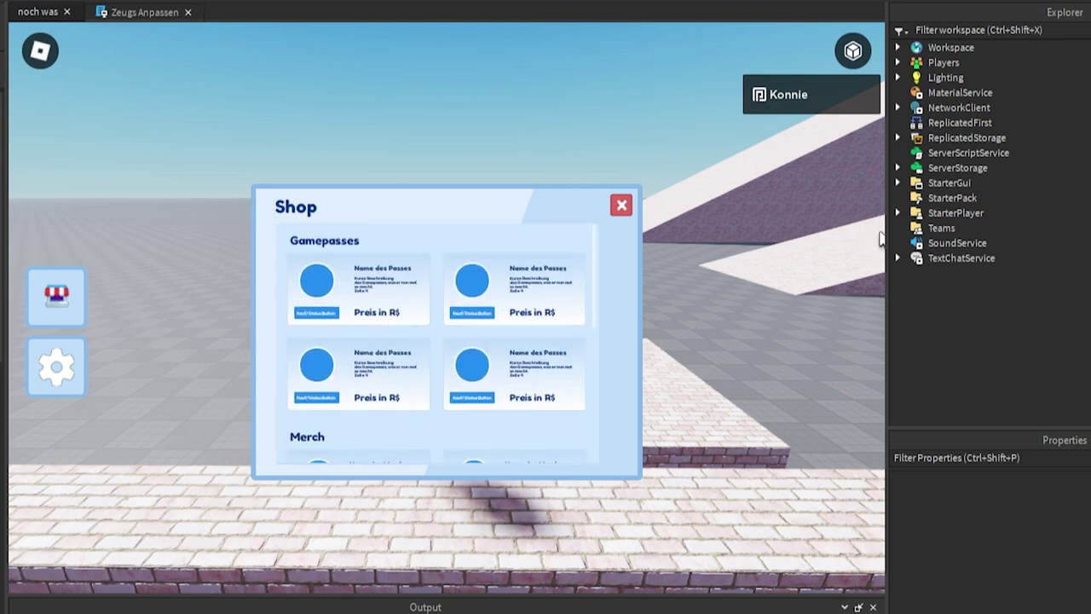
{"action": "mouse_move", "coordinate": [886, 239]}
{"action": "left_mouse_down"}
{"action": "mouse_move", "coordinate": [1082, 239]}
{"action": "mouse_move", "coordinate": [667, 232]}
{"action": "left_mouse_up"}
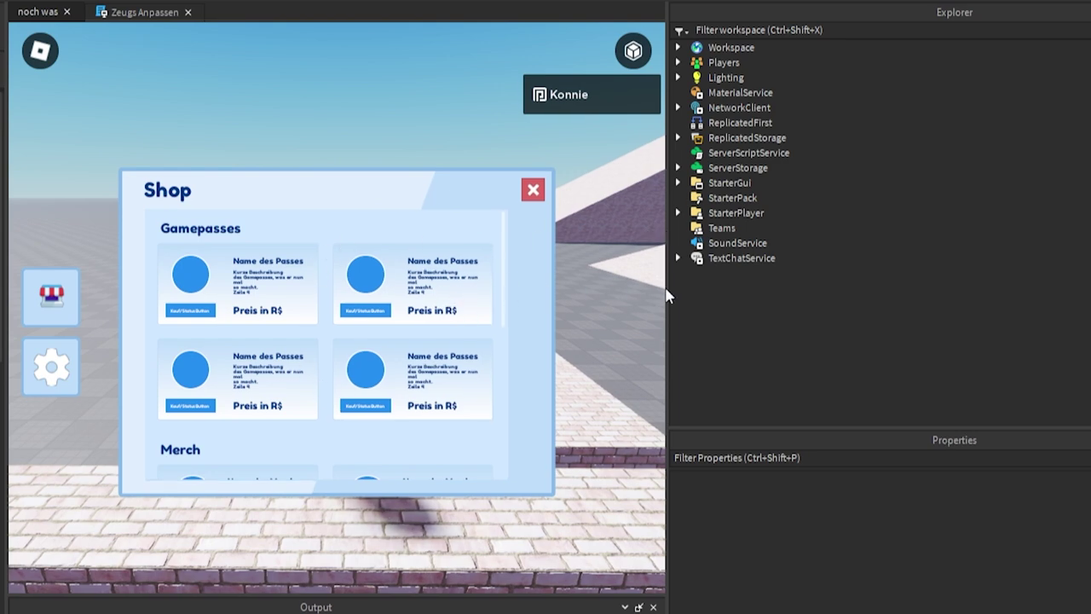
{"action": "mouse_move", "coordinate": [667, 288]}
{"action": "left_mouse_down"}
{"action": "mouse_move", "coordinate": [326, 293]}
{"action": "mouse_move", "coordinate": [476, 297]}
{"action": "left_mouse_up"}
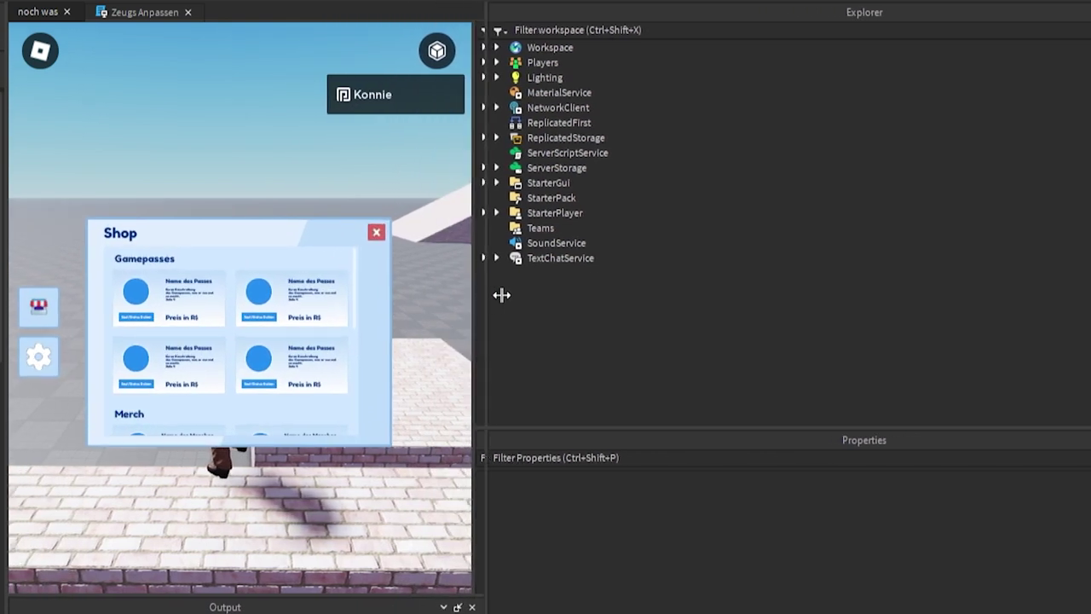
{"action": "left_click_drag", "start_coordinate": [476, 297], "coordinate": [968, 296]}
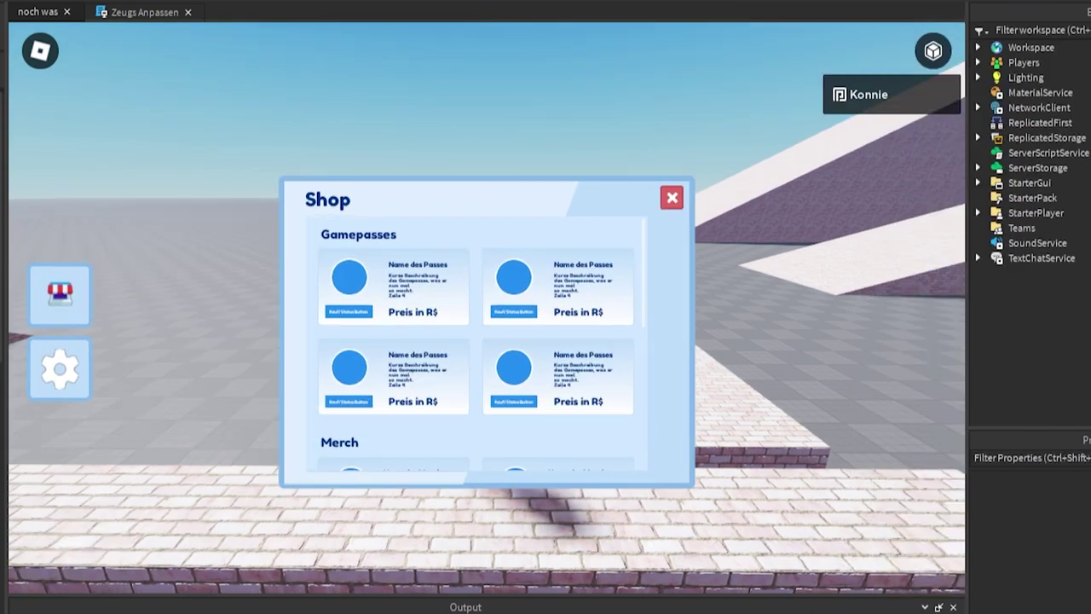
{"action": "key", "text": "shift+F5"}
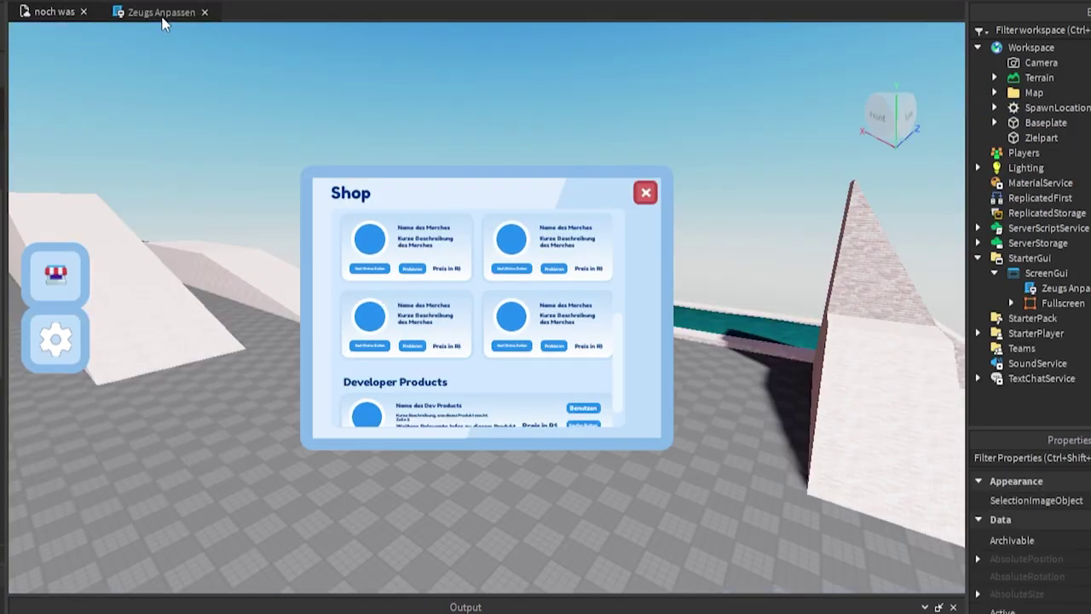
Step: In Zeugs Anpassen, check the 1.8 HolderLinks multiplier and the 1.6 and 1.8 FensterFrame multipliers
{"action": "left_click", "coordinate": [162, 12]}
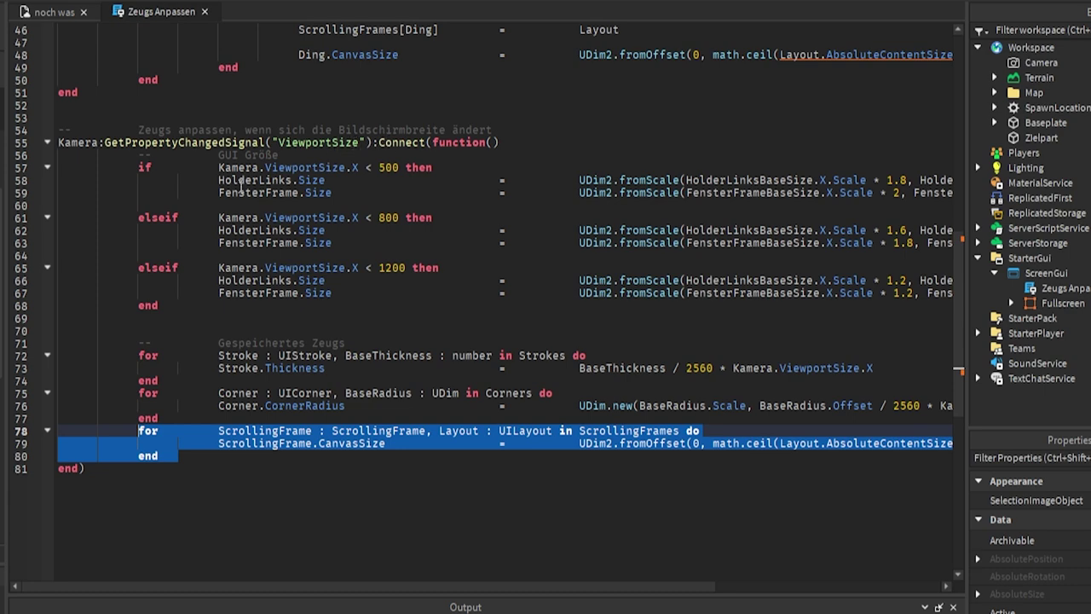
{"action": "left_click_drag", "start_coordinate": [138, 167], "coordinate": [446, 312]}
{"action": "left_click_drag", "start_coordinate": [896, 180], "coordinate": [1035, 179]}
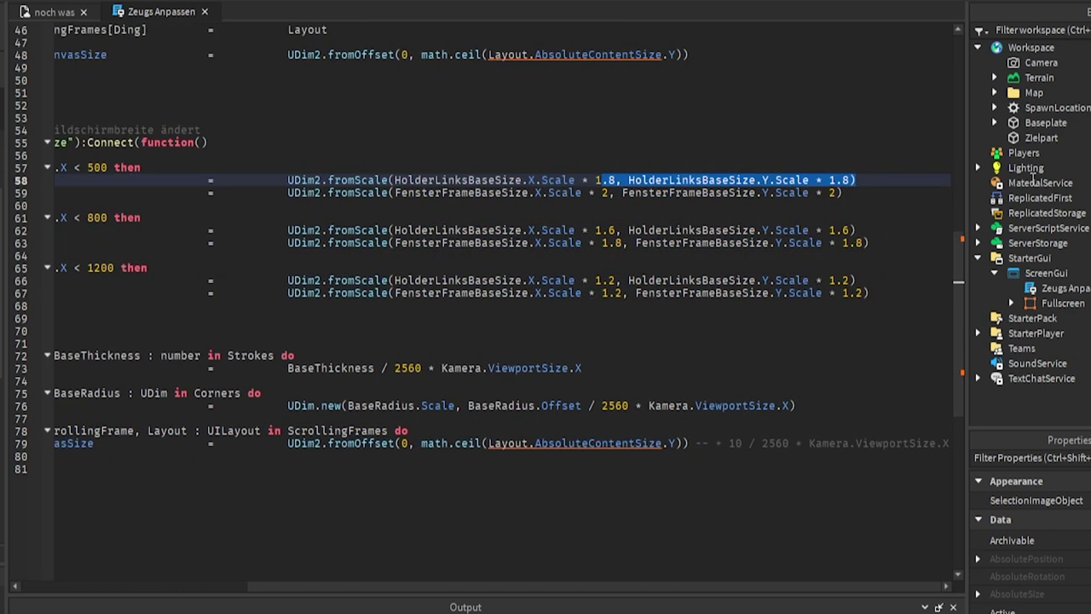
{"action": "left_click", "coordinate": [627, 179]}
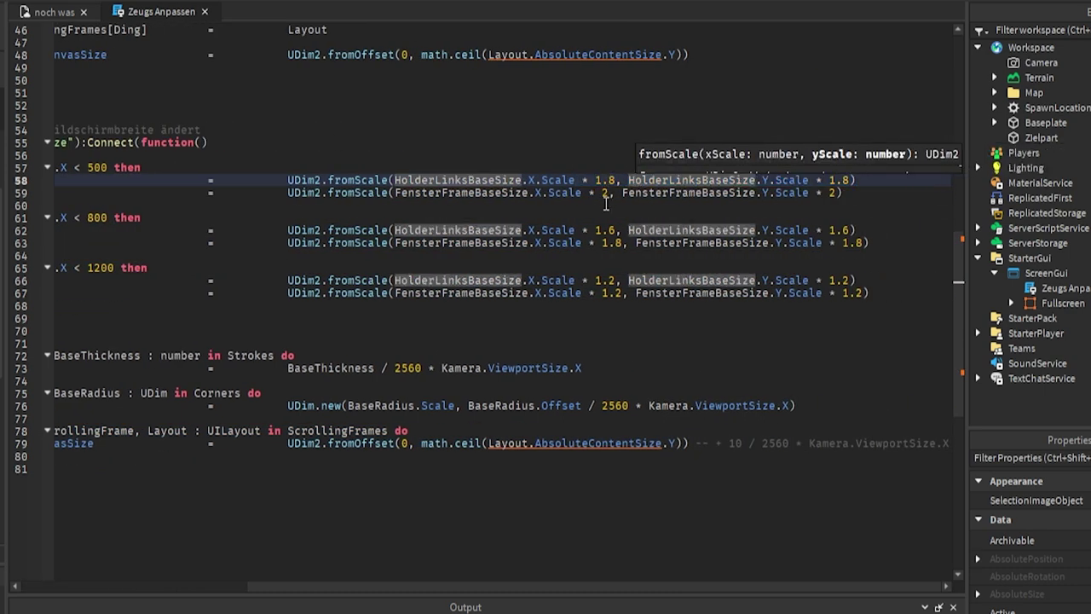
{"action": "left_click", "coordinate": [602, 193]}
{"action": "left_click_drag", "start_coordinate": [596, 230], "coordinate": [631, 231]}
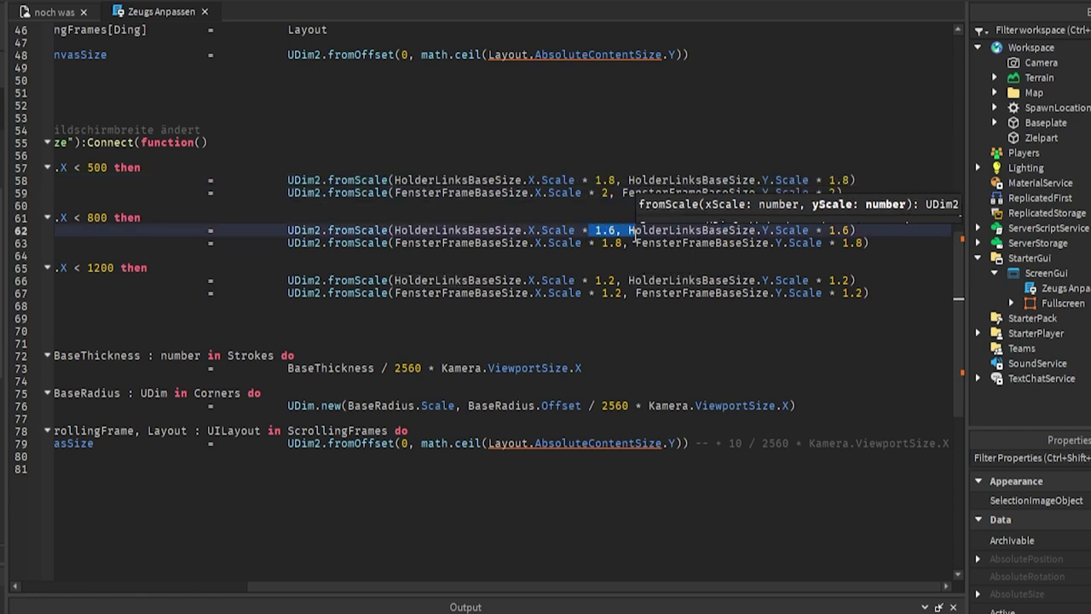
{"action": "left_click", "coordinate": [609, 243]}
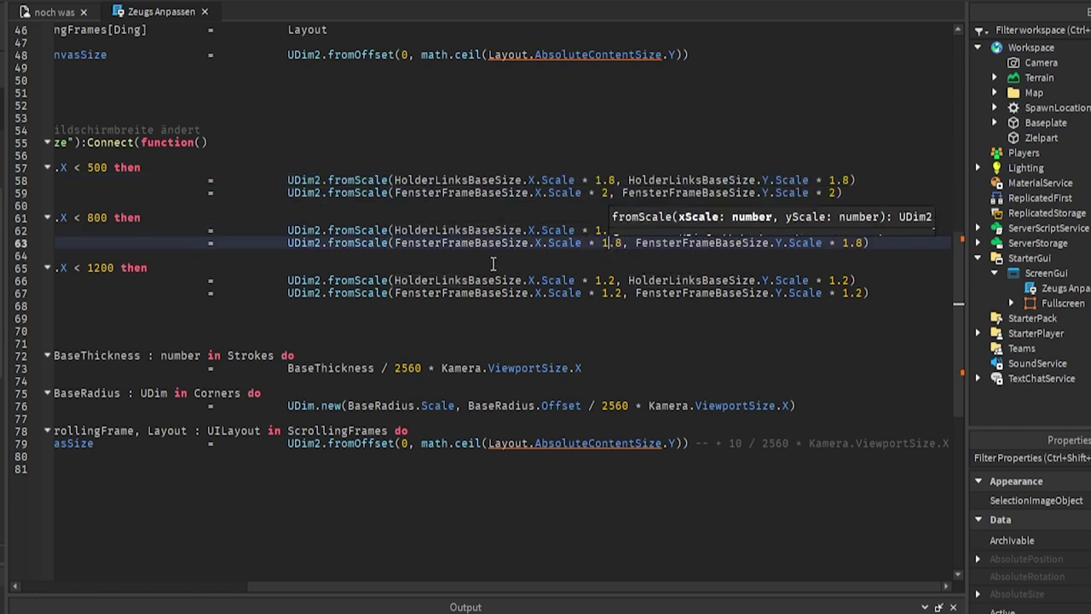
Step: Review the initial size block on lines 16–26, then close the Zeugs Anpassen script
{"action": "left_click_drag", "start_coordinate": [493, 265], "coordinate": [182, 180]}
{"action": "left_click", "coordinate": [182, 180]}
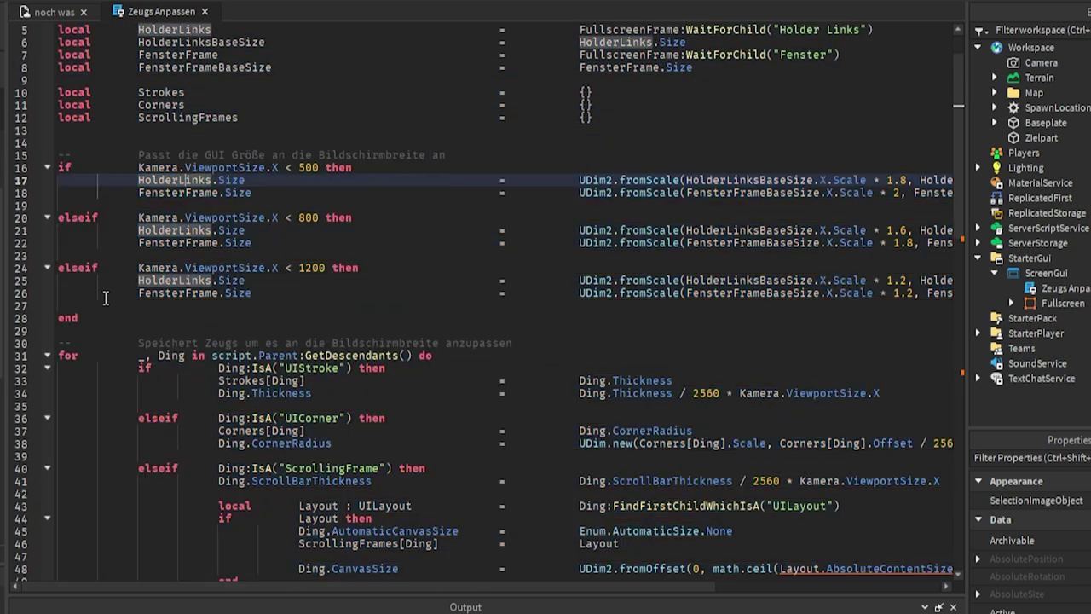
{"action": "left_click_drag", "start_coordinate": [104, 297], "coordinate": [26, 167]}
{"action": "left_click", "coordinate": [204, 11]}
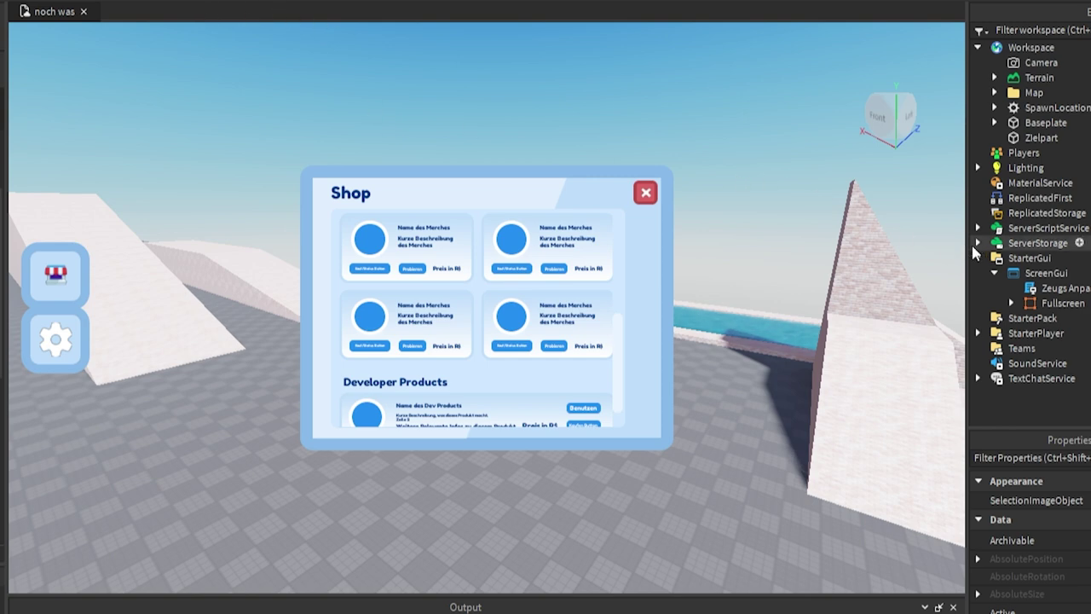
Step: Hide the Shop window under Fullscreen > Fenster by unticking Visible
{"action": "left_click", "coordinate": [1013, 302]}
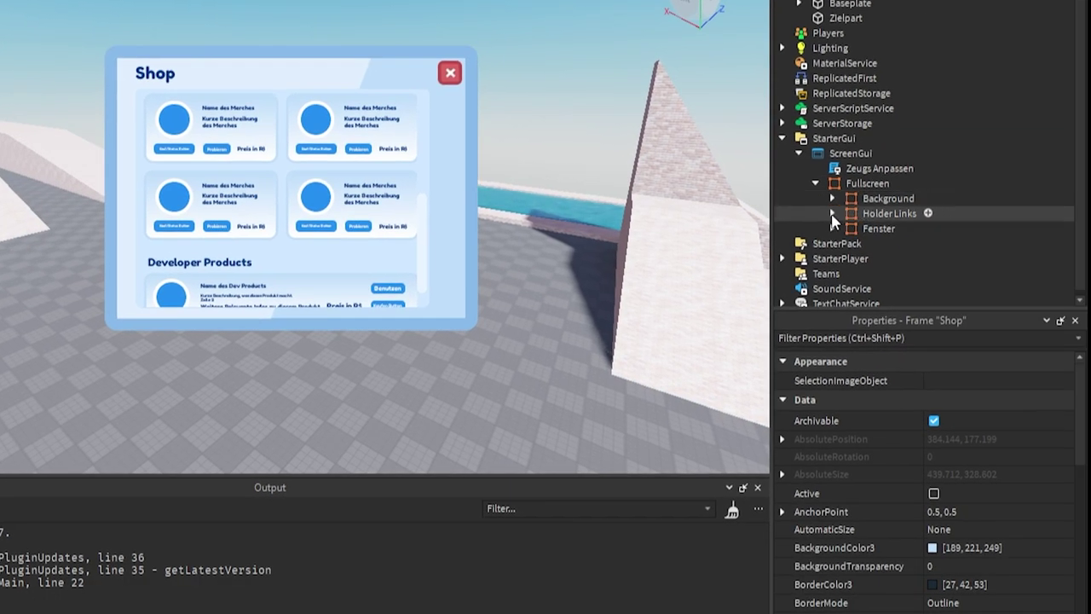
{"action": "left_click", "coordinate": [833, 228]}
{"action": "left_click", "coordinate": [887, 244]}
{"action": "scroll", "coordinate": [879, 519], "scroll_direction": "down", "scroll_amount": 5}
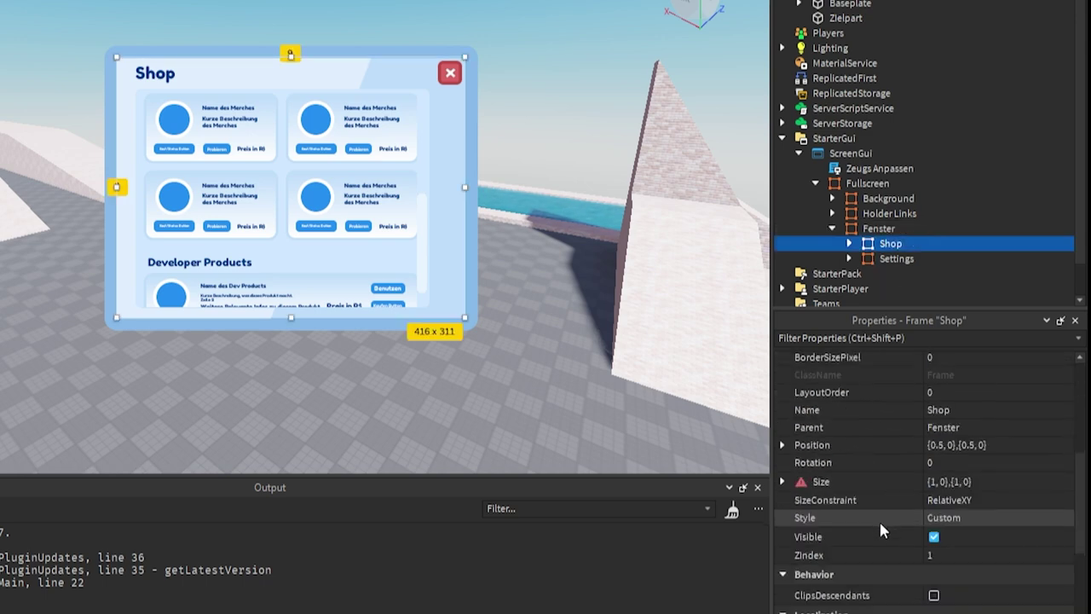
{"action": "left_click", "coordinate": [934, 537]}
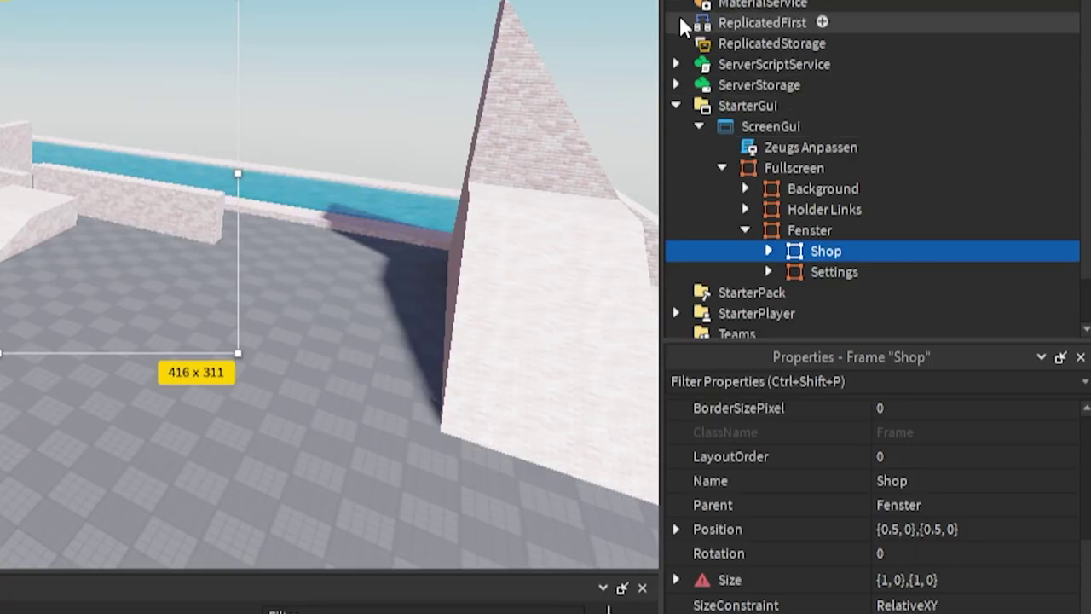
Step: Add a LocalScript under ScreenGui named 'Fenster Öffnen und Schließen' and select its print line
{"action": "left_click", "coordinate": [884, 154]}
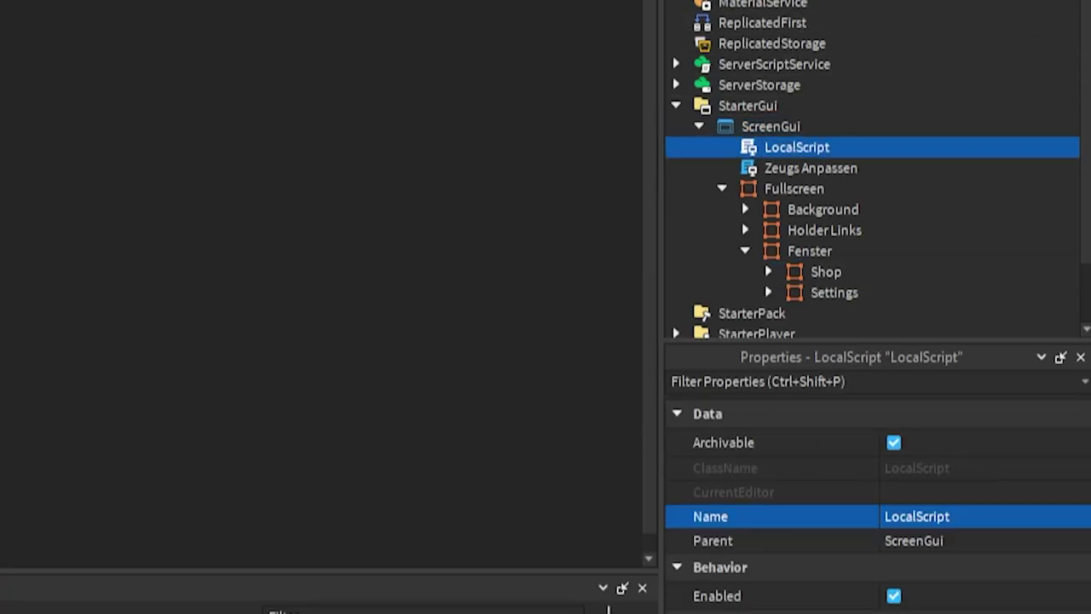
{"action": "left_click", "coordinate": [953, 518]}
{"action": "type", "text": "Fenster Öffnen und Schließen"}
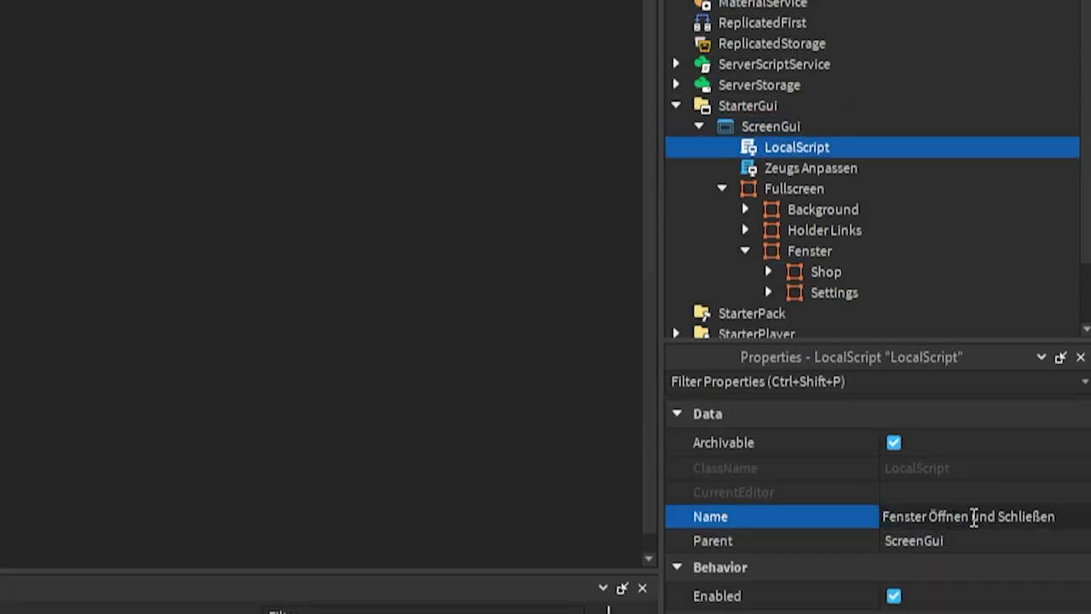
{"action": "key", "text": "Return"}
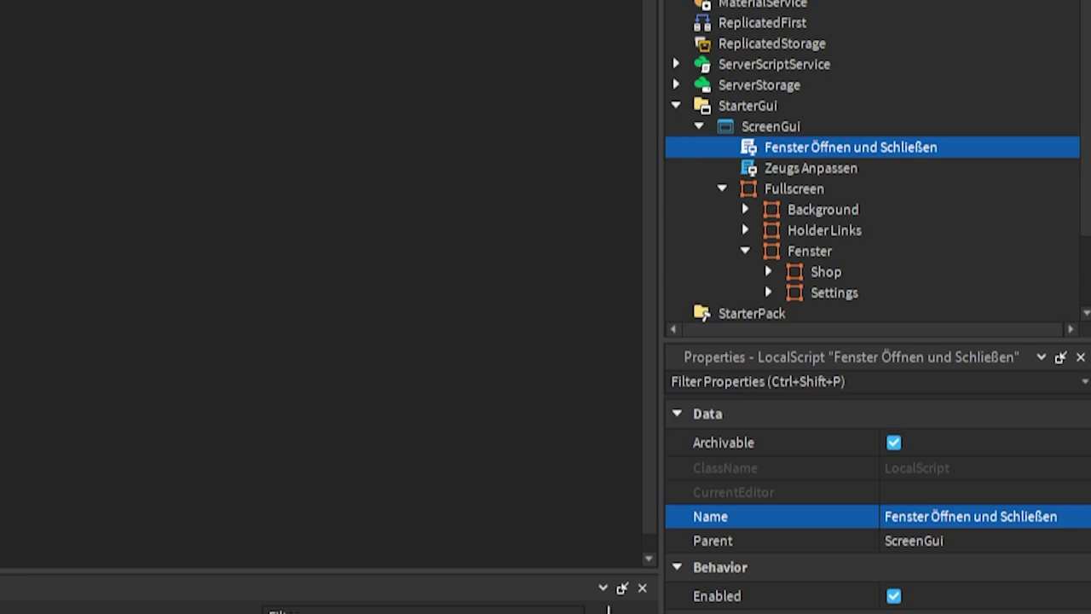
{"action": "key", "text": "ctrl+a"}
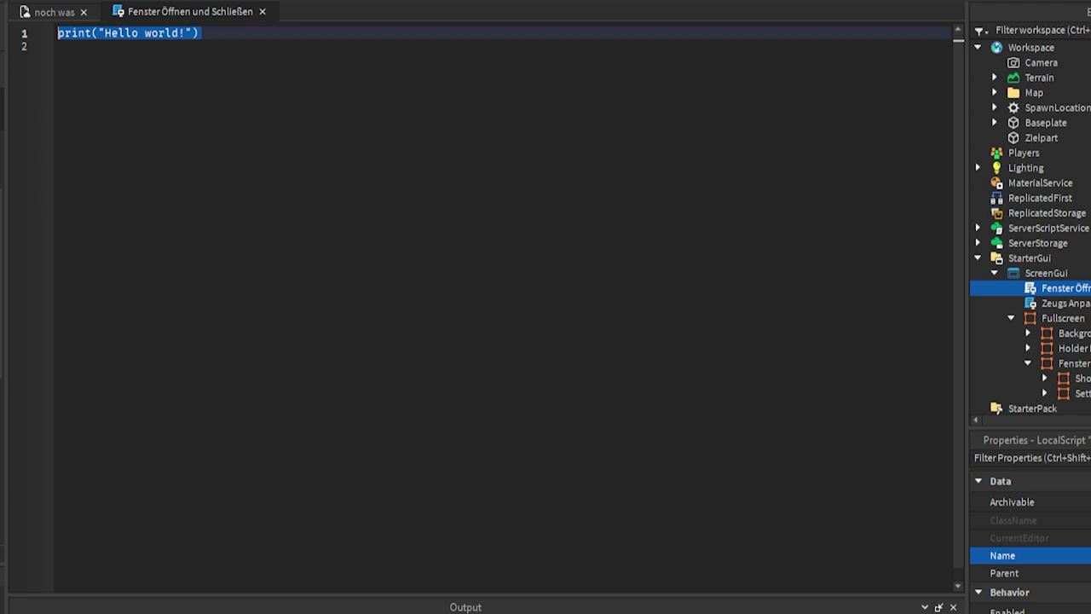
Step: Replace the print line with the three WaitForChild frame variables
{"action": "key", "text": "ctrl+v"}
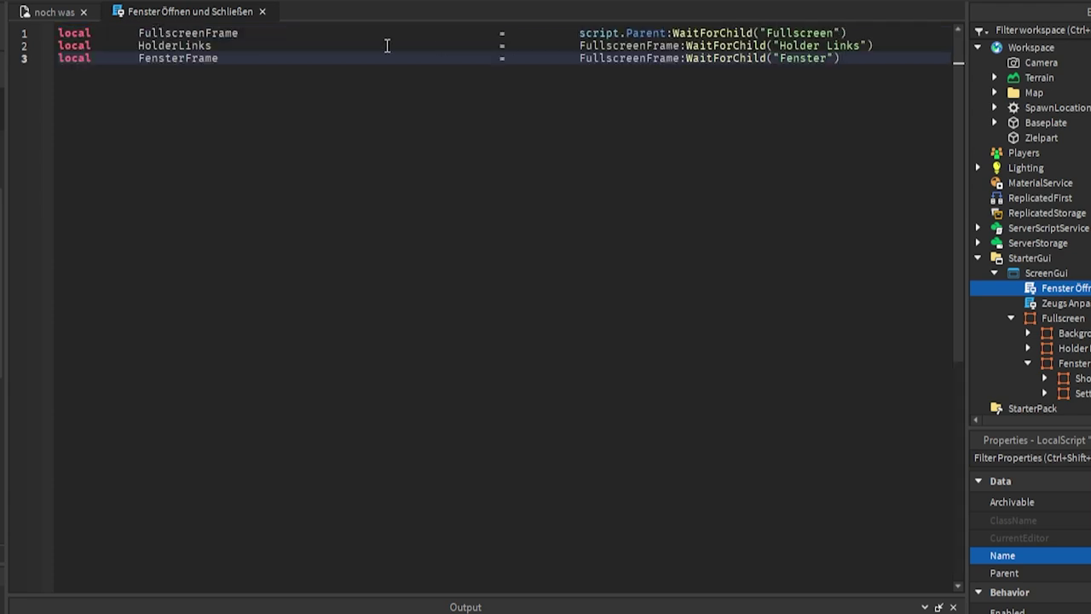
{"action": "left_click", "coordinate": [179, 45]}
{"action": "left_click", "coordinate": [183, 54]}
{"action": "left_click", "coordinate": [901, 69]}
{"action": "key", "text": "Return"}
{"action": "key", "text": "Return"}
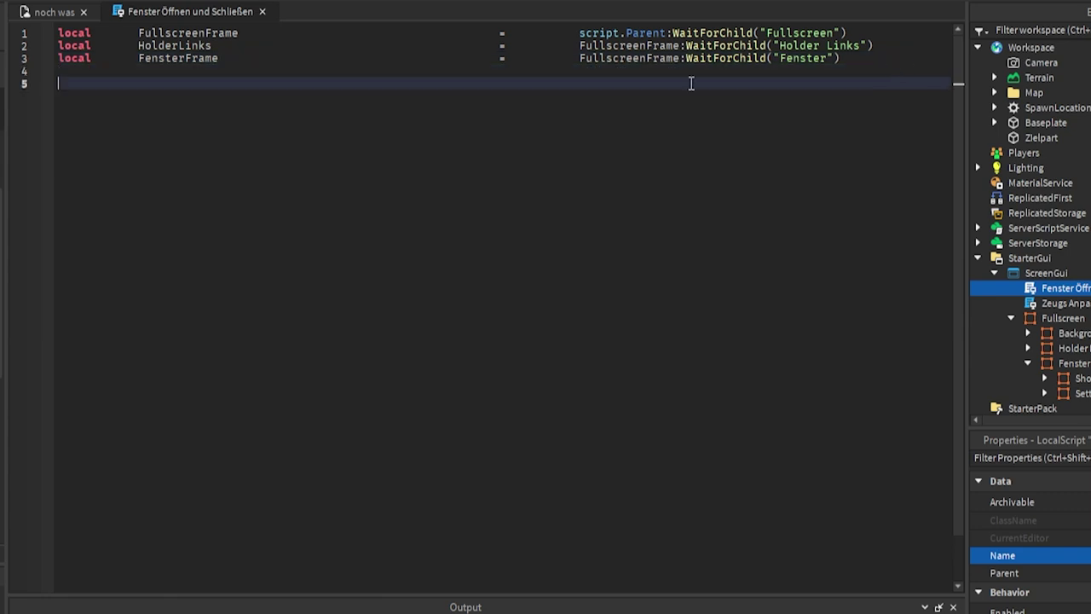
Step: Add the variable 'local OffenesFenster = nil' below the frame variables
{"action": "left_click", "coordinate": [35, 11]}
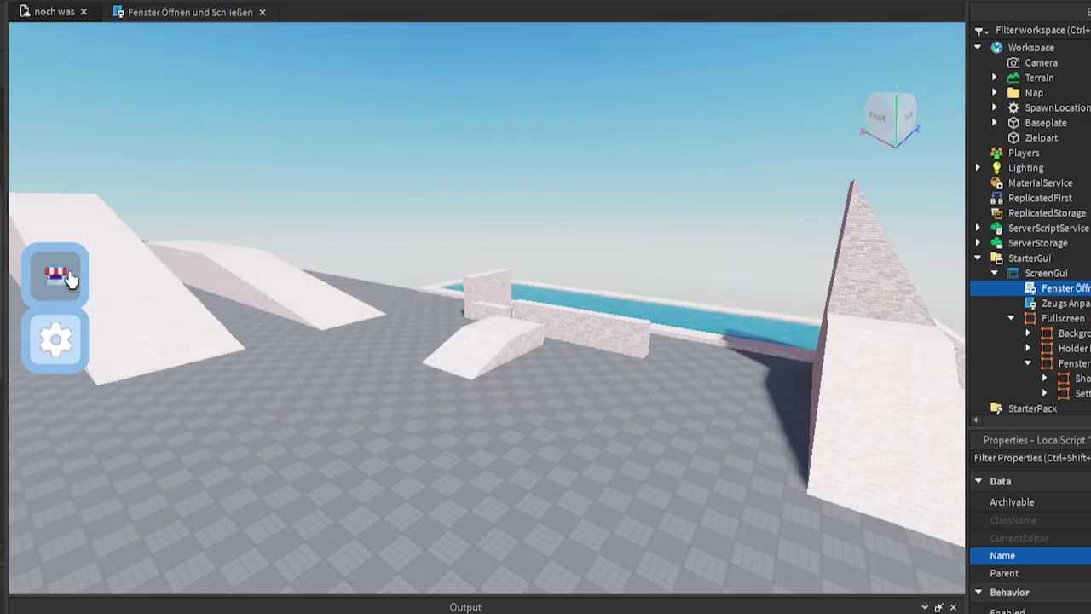
{"action": "left_click", "coordinate": [192, 12]}
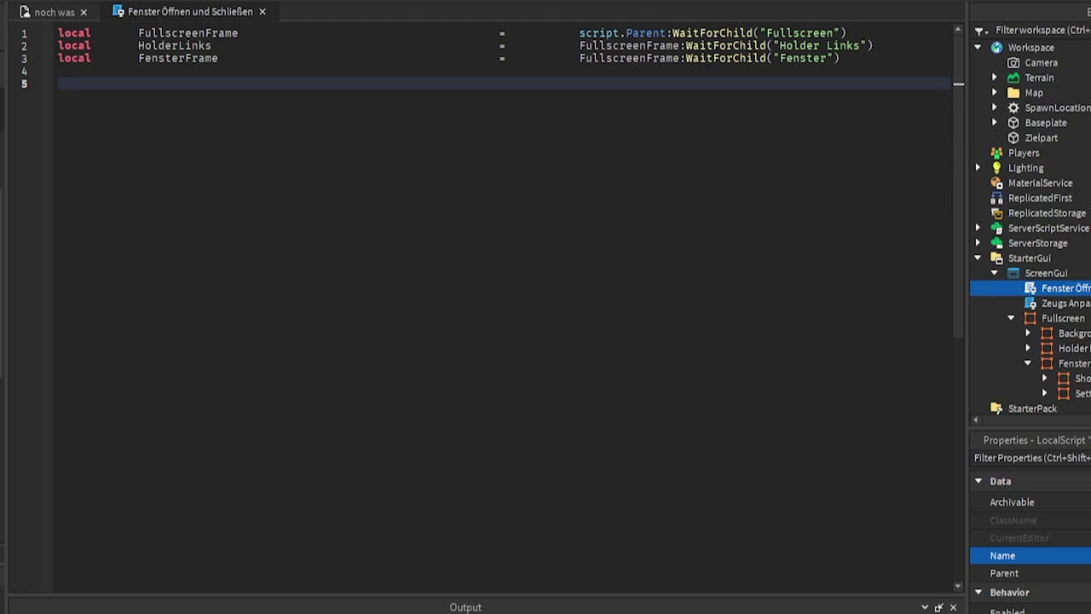
{"action": "type", "text": "local OffenesFenster = nil"}
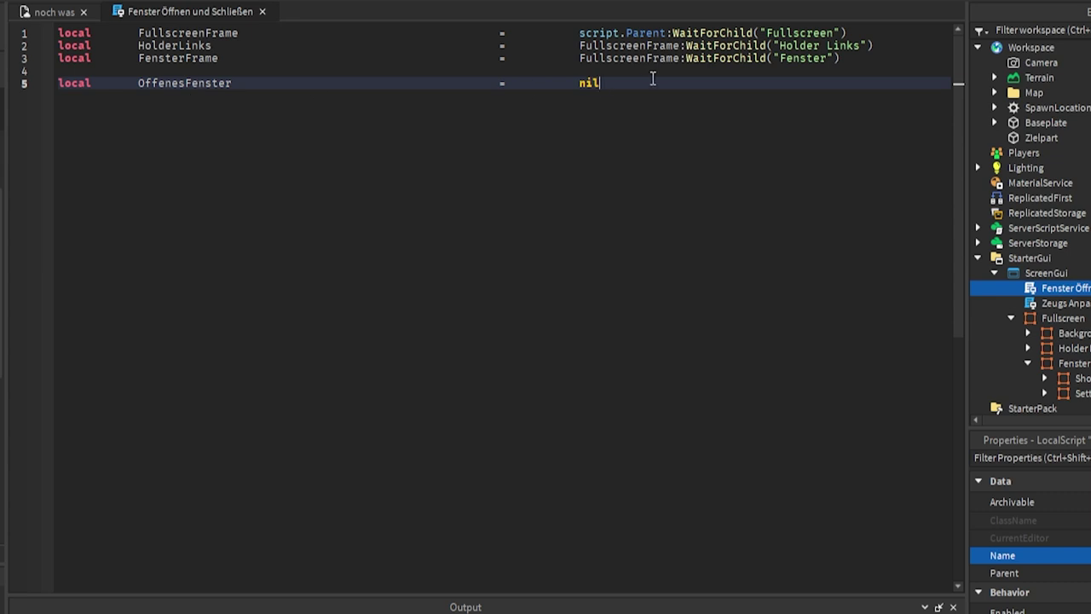
{"action": "key", "text": "Return"}
{"action": "key", "text": "Return"}
Step: Paste a loop over HolderLinks:GetChildren() calling SetupButton for each GuiButton
{"action": "left_click", "coordinate": [58, 14]}
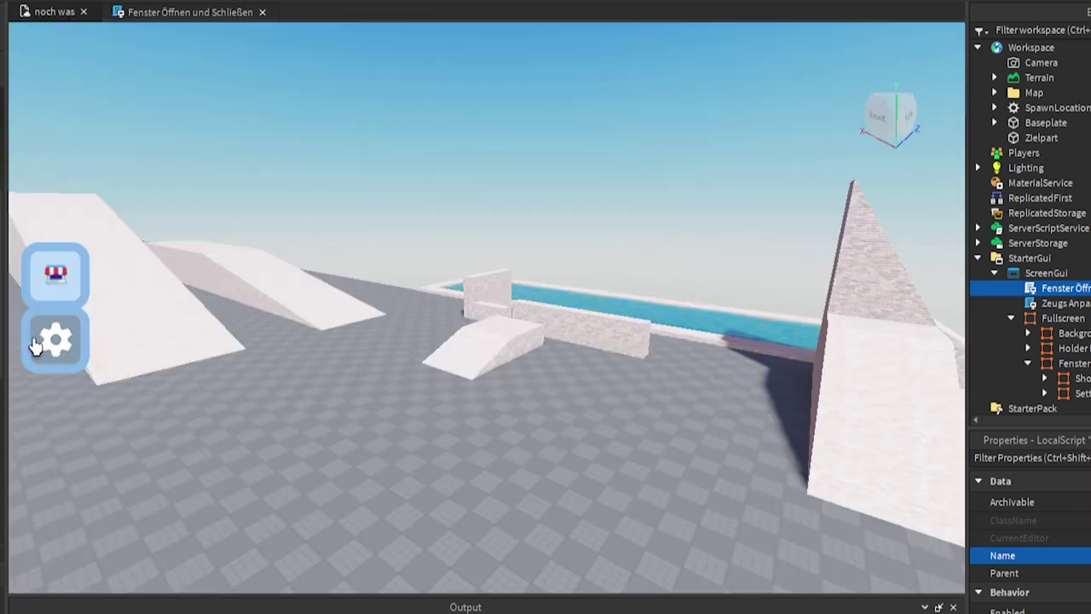
{"action": "left_click", "coordinate": [160, 12]}
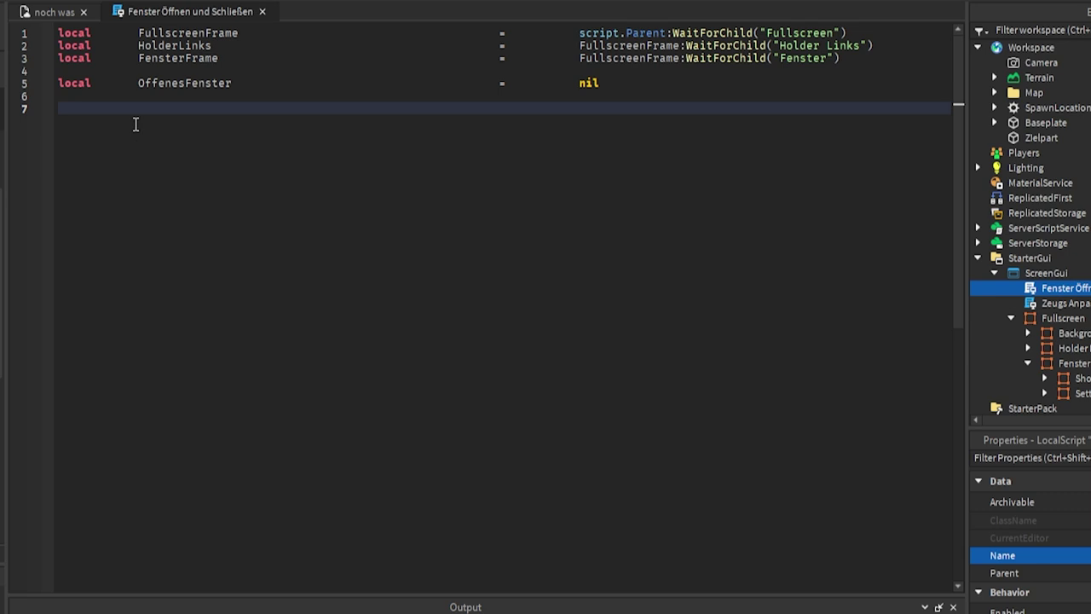
{"action": "key", "text": "ctrl+v"}
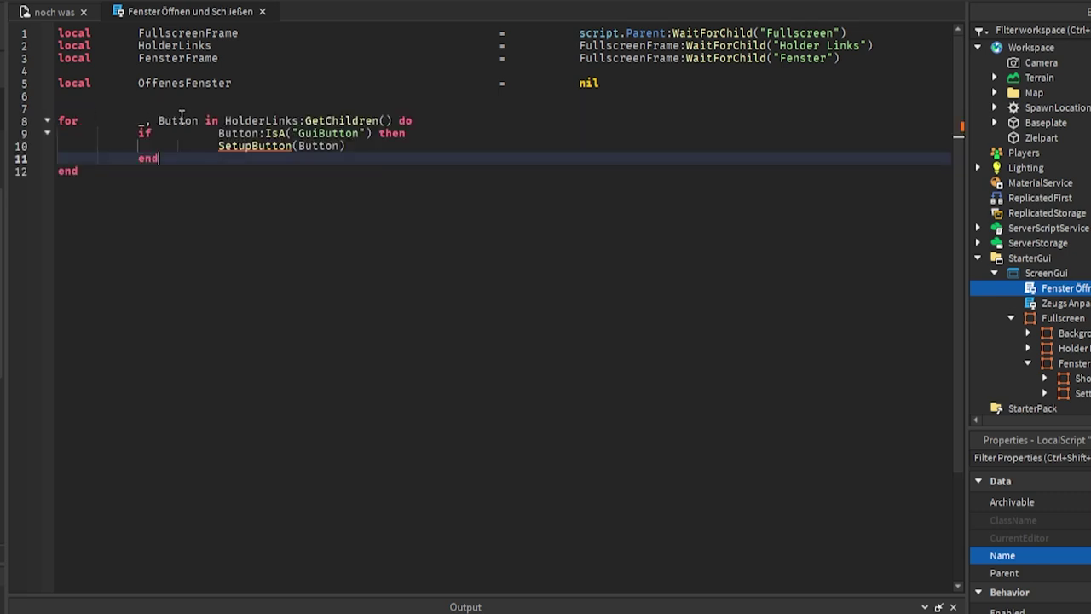
{"action": "left_click", "coordinate": [181, 121]}
{"action": "double_click", "coordinate": [331, 121]}
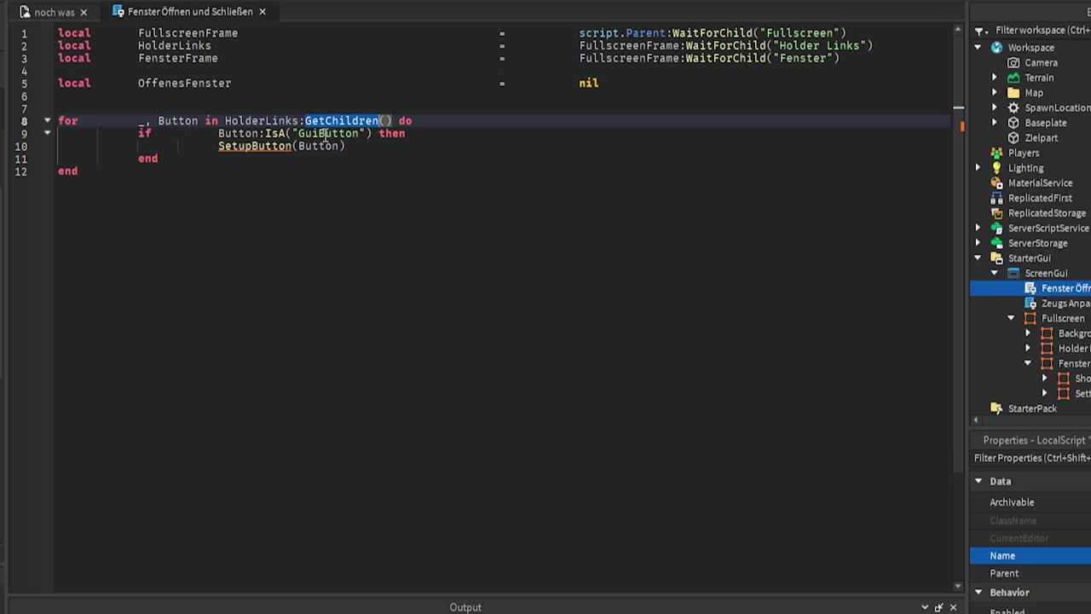
{"action": "left_click", "coordinate": [325, 136]}
{"action": "double_click", "coordinate": [237, 145]}
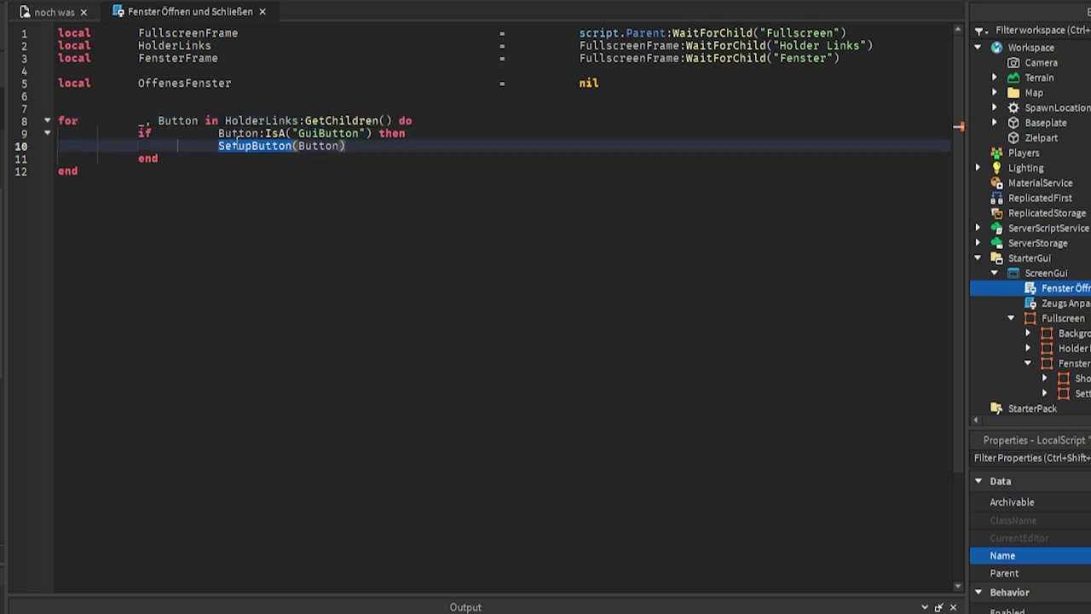
Step: Add 'local function SetupButton(Button : GuiButton)' finding its window via FensterFrame:FindFirstChild(Button.Name)
{"action": "left_click", "coordinate": [193, 109]}
{"action": "type", "text": "local function SetupButton(Button : GuiButton)"}
{"action": "key", "text": "Return"}
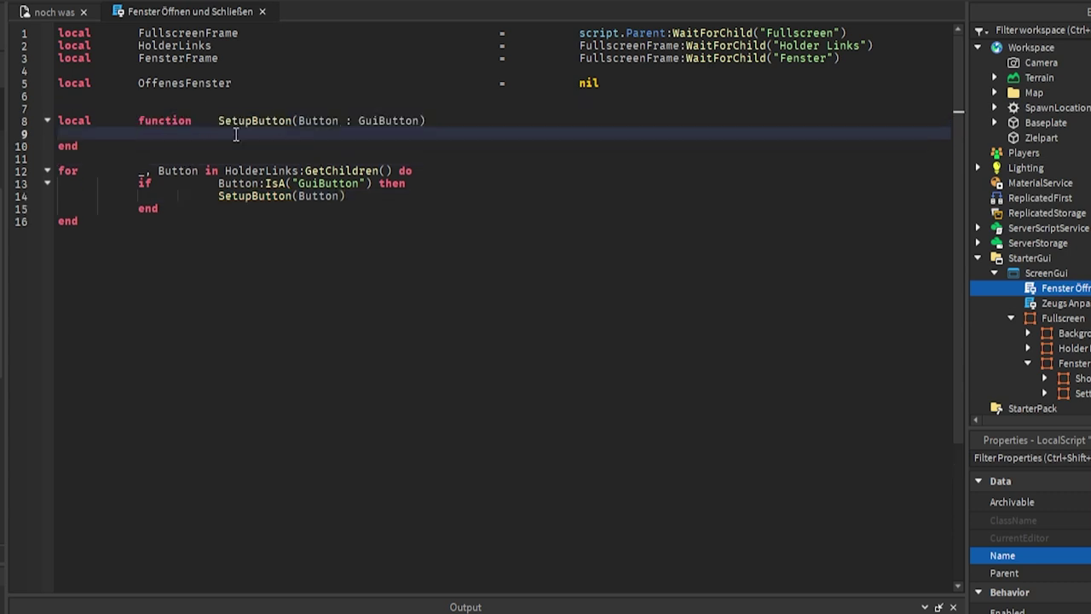
{"action": "key", "text": "ctrl+v"}
{"action": "double_click", "coordinate": [265, 134]}
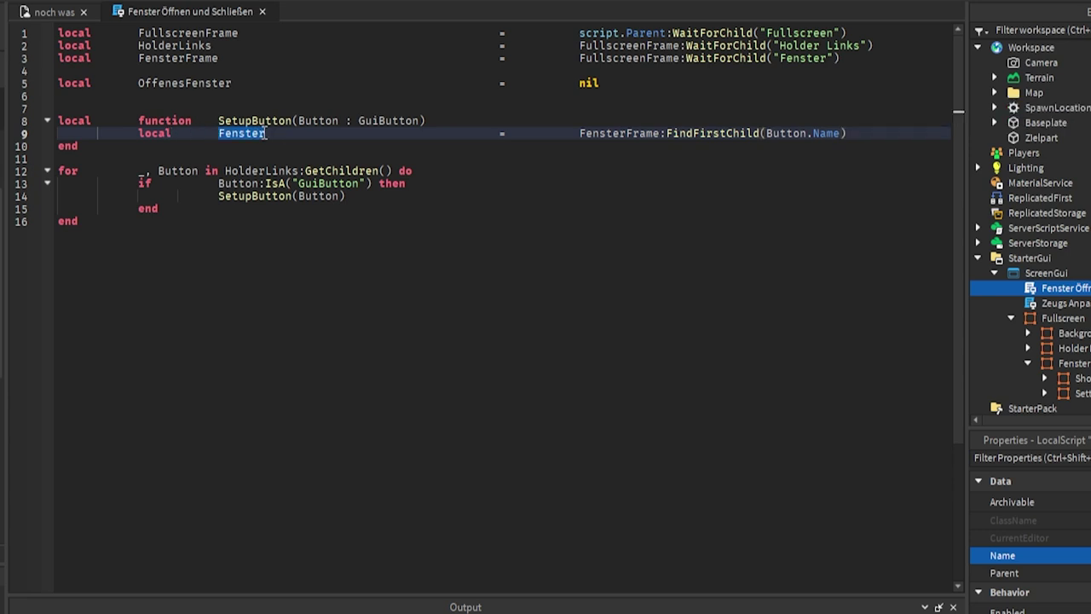
{"action": "double_click", "coordinate": [591, 134]}
{"action": "double_click", "coordinate": [706, 134]}
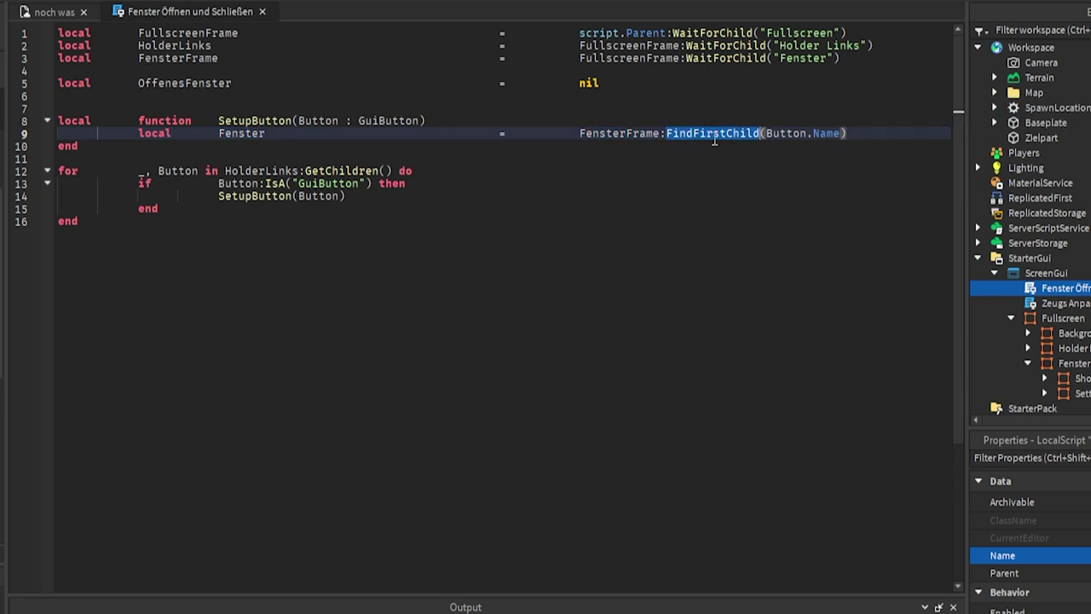
{"action": "double_click", "coordinate": [785, 134]}
{"action": "double_click", "coordinate": [825, 134]}
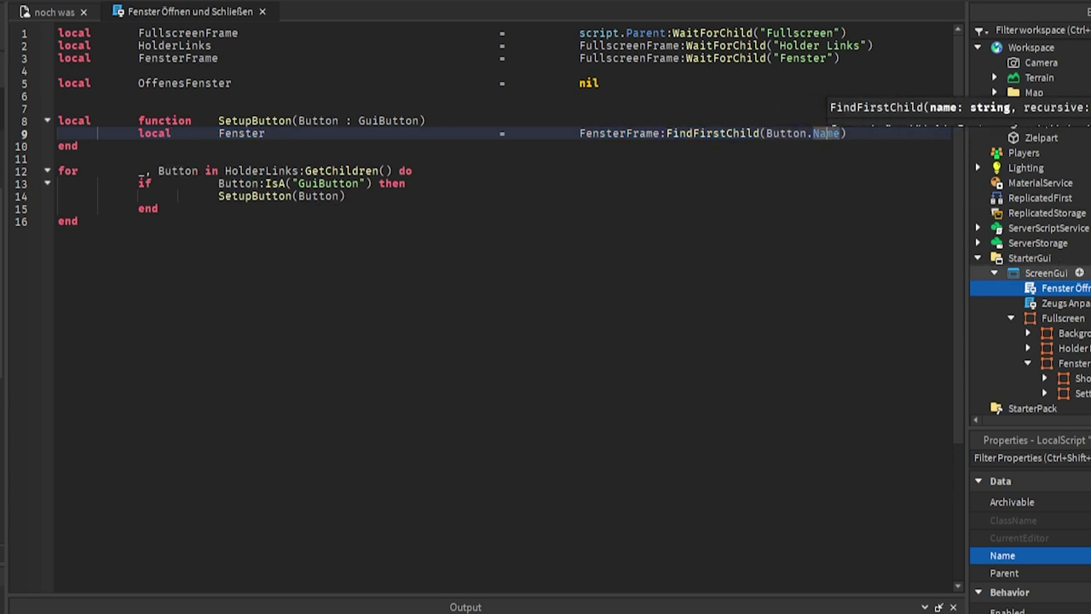
{"action": "left_click", "coordinate": [1027, 348]}
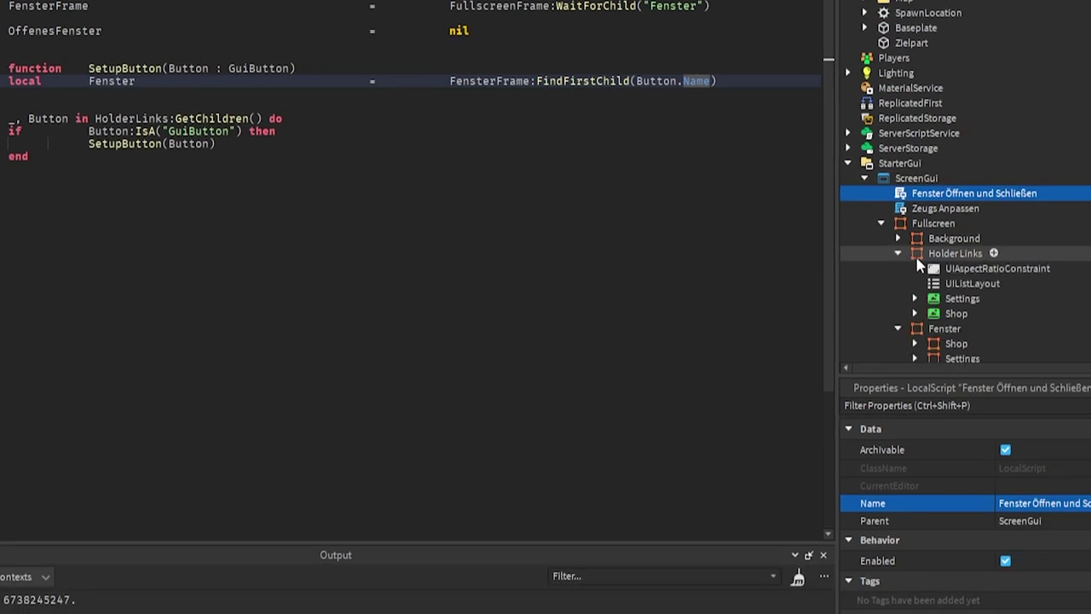
{"action": "left_click", "coordinate": [953, 313]}
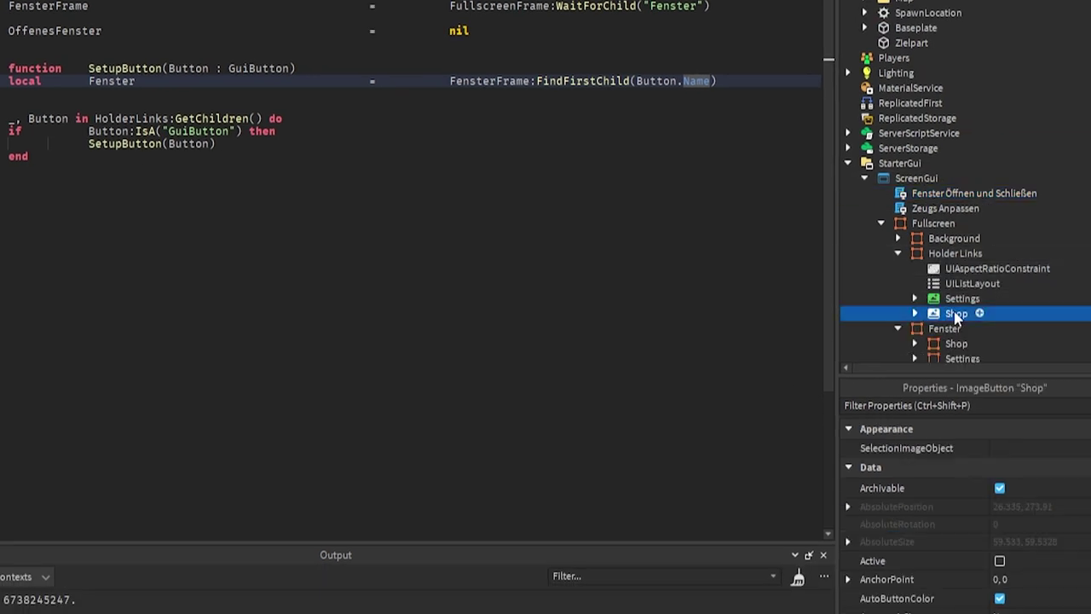
{"action": "scroll", "coordinate": [947, 320], "scroll_direction": "down", "scroll_amount": 2}
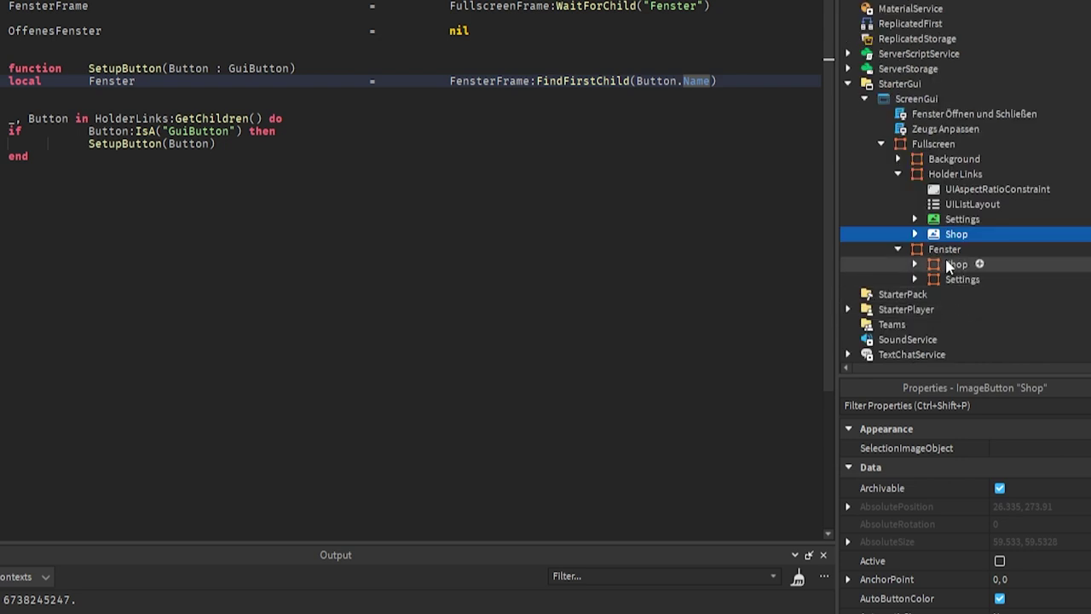
{"action": "left_click", "coordinate": [953, 265]}
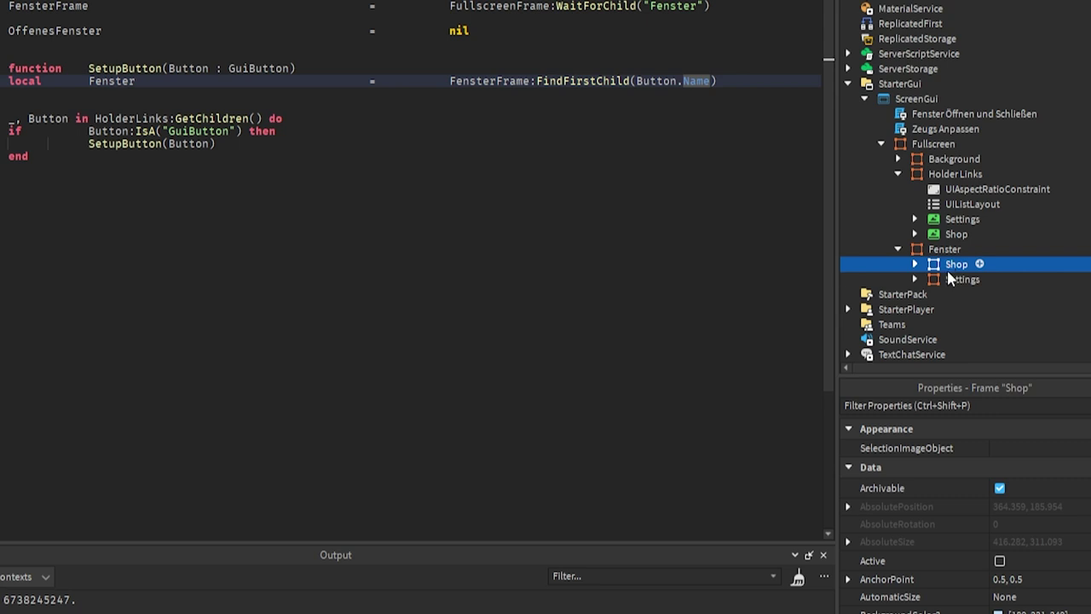
{"action": "left_click", "coordinate": [951, 277]}
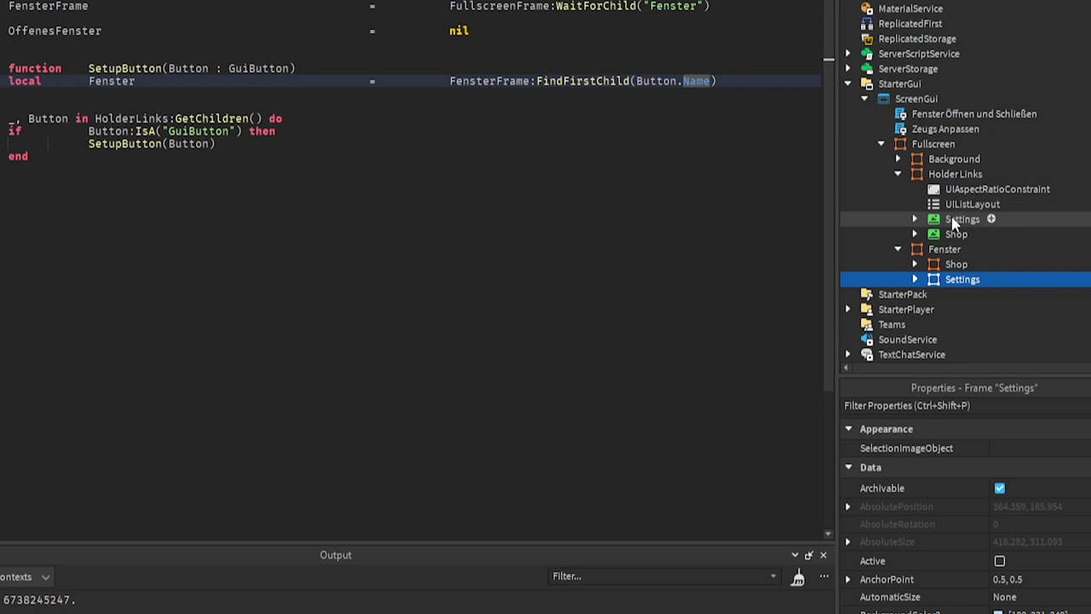
{"action": "left_click", "coordinate": [957, 234]}
{"action": "left_click", "coordinate": [956, 225]}
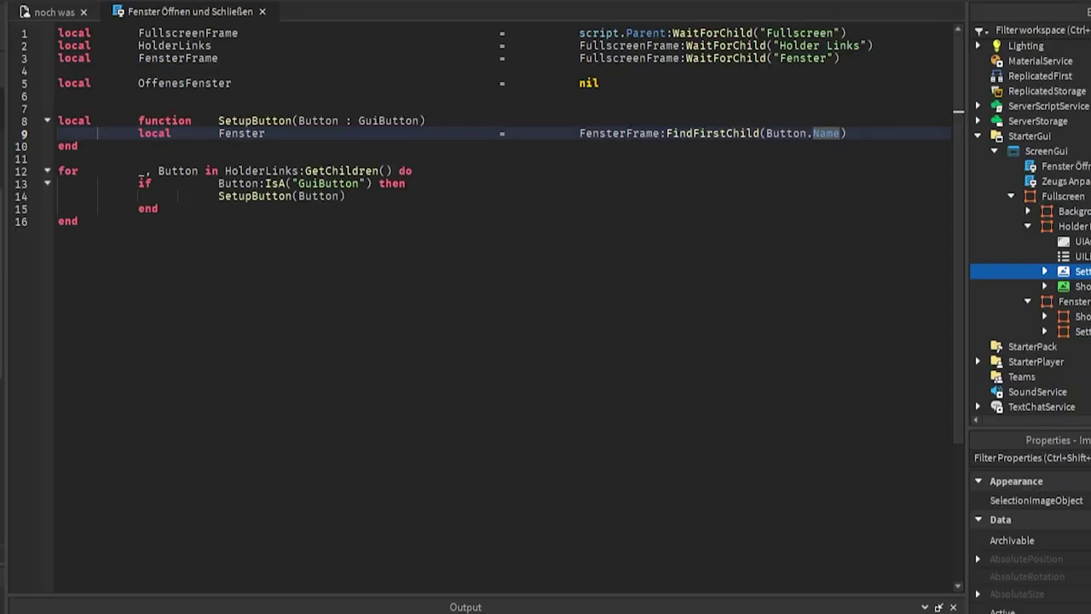
Step: Add an 'if not Fenster then warn … return end' check inside SetupButton
{"action": "left_click", "coordinate": [869, 132]}
{"action": "key", "text": "Return"}
{"action": "key", "text": "Return"}
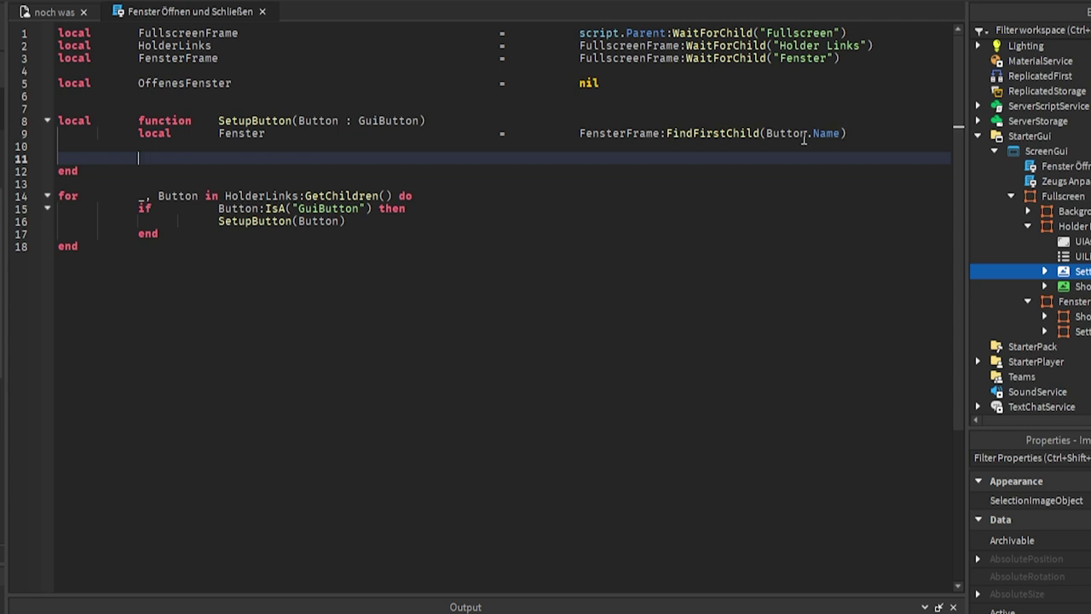
{"action": "mouse_move", "coordinate": [804, 139]}
{"action": "key", "text": "ctrl+v"}
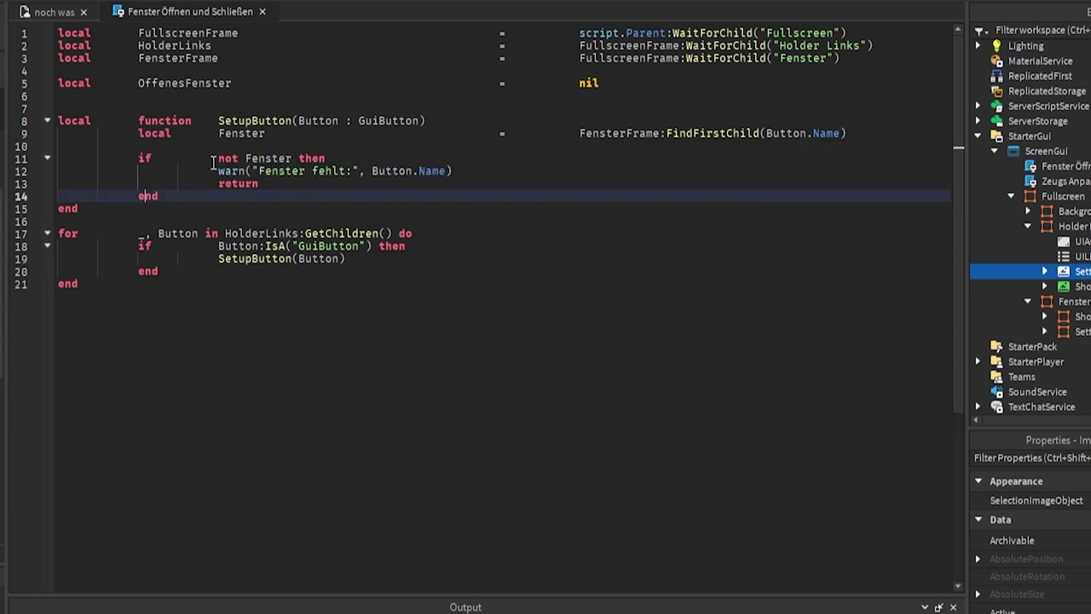
{"action": "left_click_drag", "start_coordinate": [218, 171], "coordinate": [399, 175]}
{"action": "left_click", "coordinate": [467, 173]}
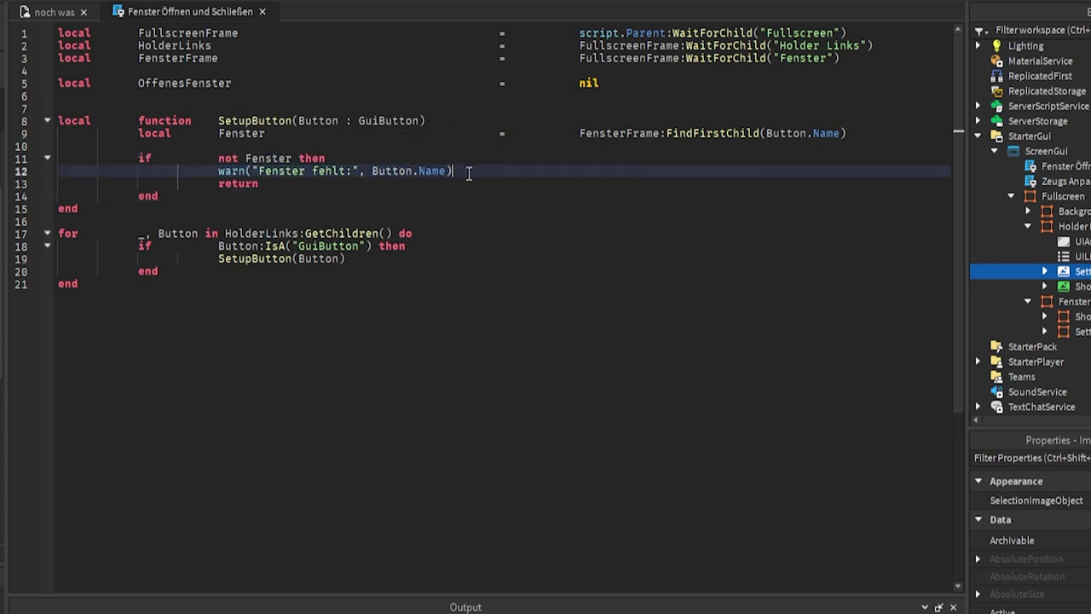
{"action": "left_click", "coordinate": [183, 196]}
{"action": "key", "text": "Return"}
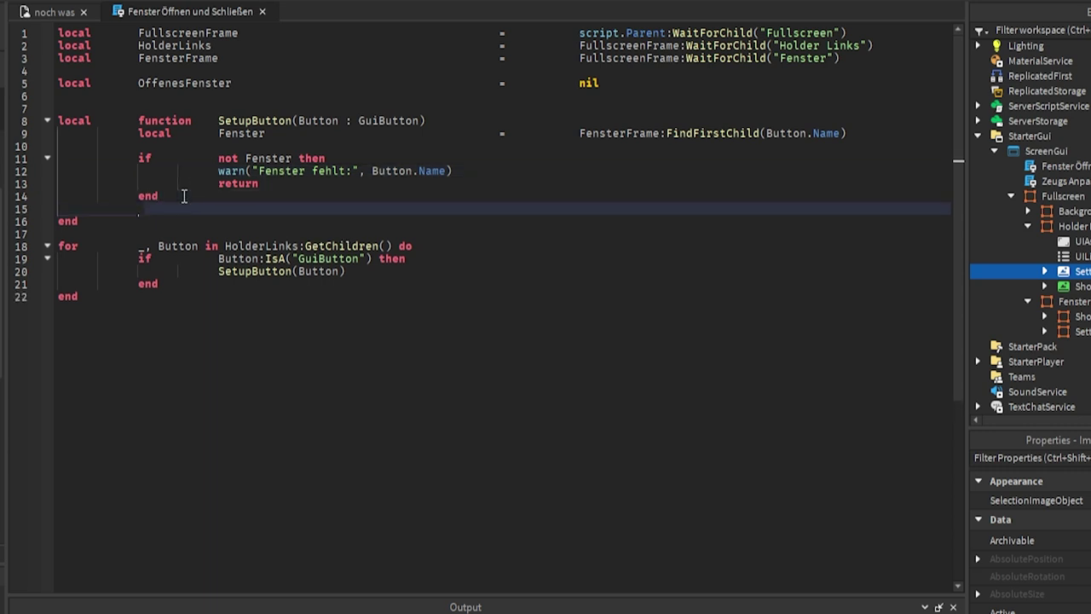
{"action": "key", "text": "Return"}
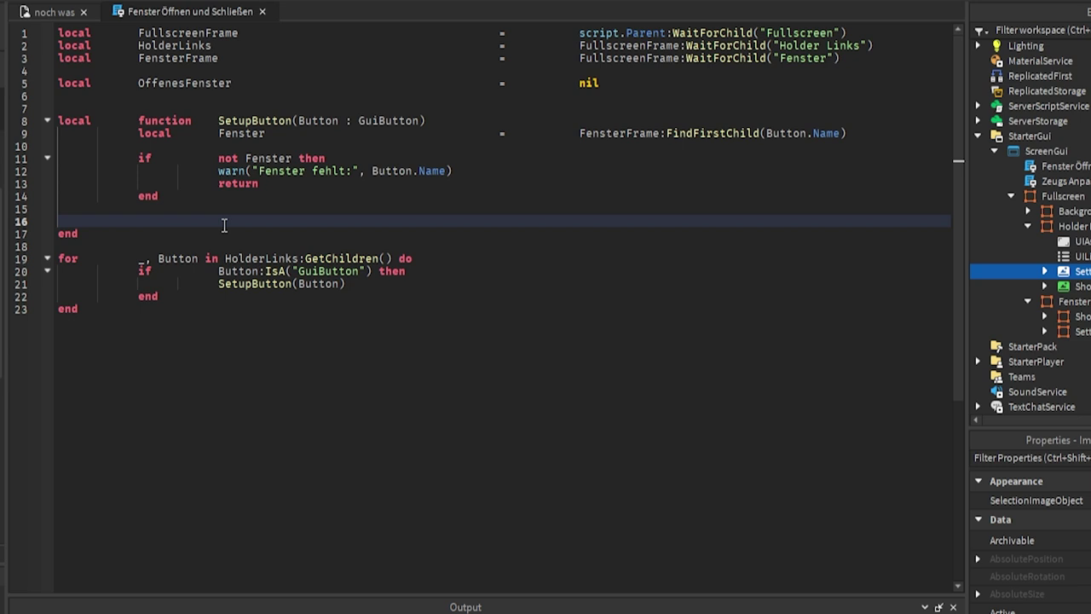
Step: Connect Button.Activated to call OpenCloseFenster(Fenster)
{"action": "key", "text": "ctrl+v"}
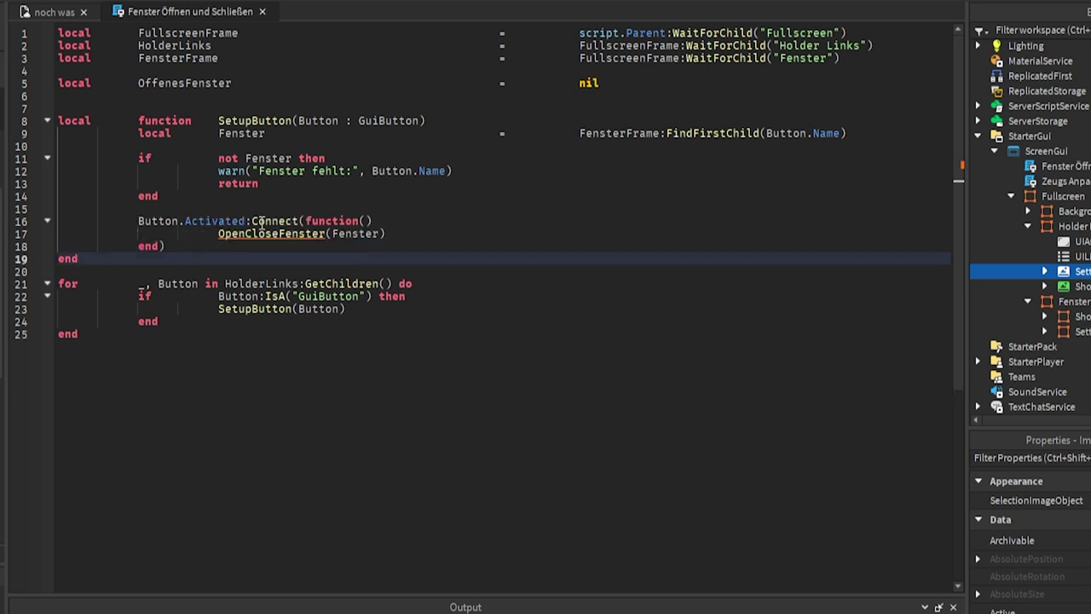
{"action": "left_click_drag", "start_coordinate": [218, 234], "coordinate": [331, 234]}
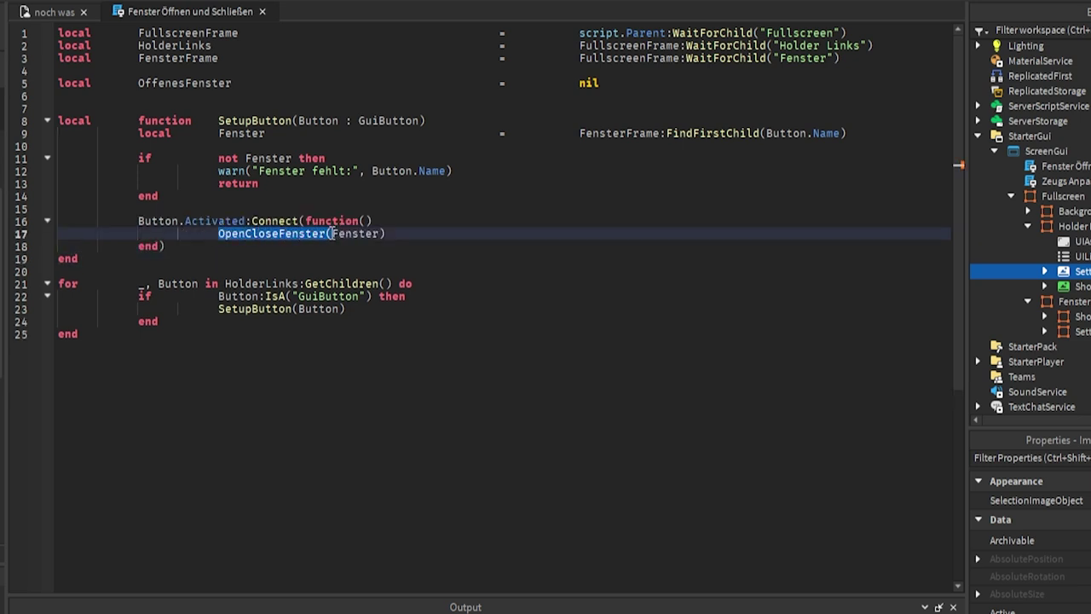
{"action": "double_click", "coordinate": [371, 233]}
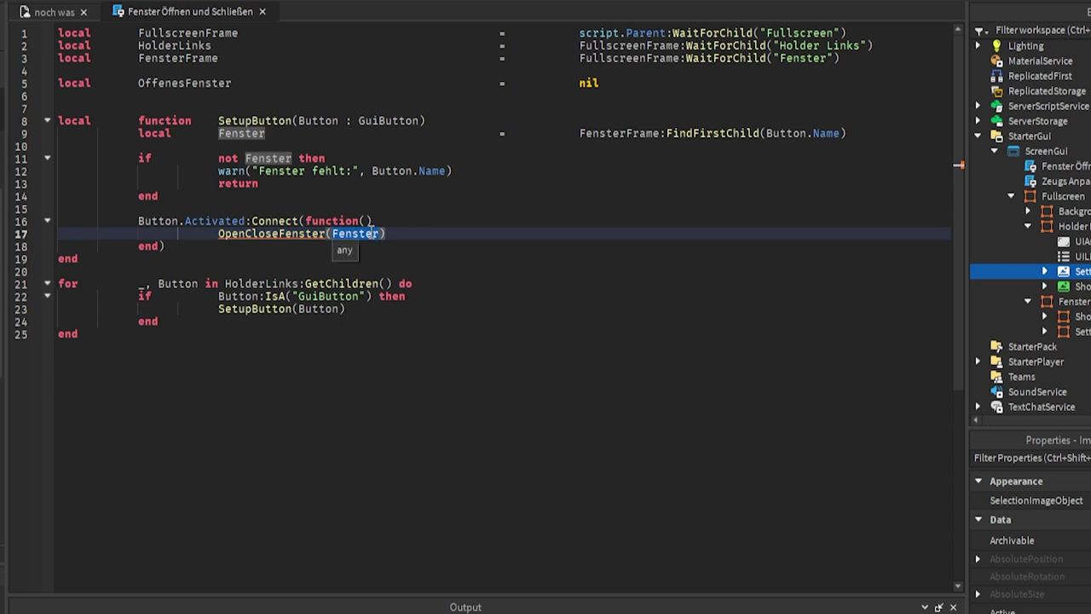
{"action": "double_click", "coordinate": [289, 234]}
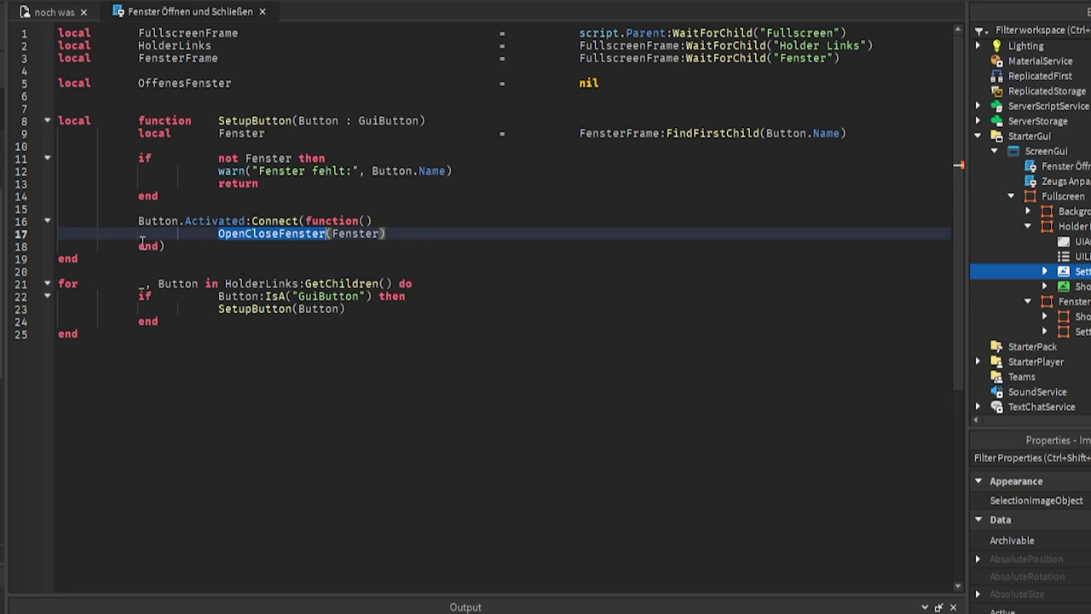
Step: Paste an empty OpenCloseFenster function above SetupButton
{"action": "left_click", "coordinate": [183, 108]}
{"action": "key", "text": "ctrl+v"}
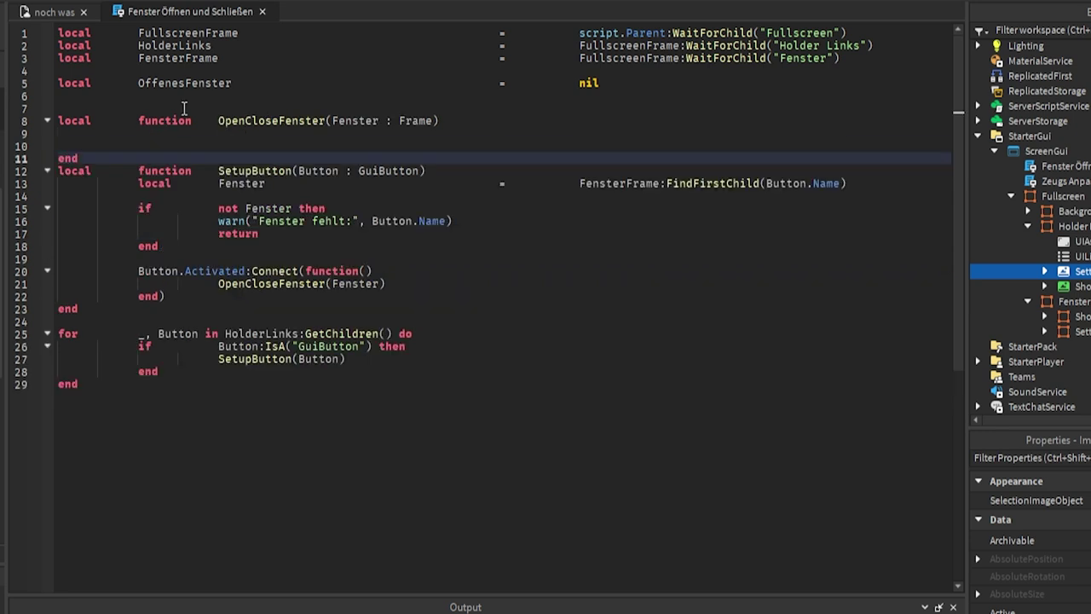
{"action": "left_click", "coordinate": [200, 133]}
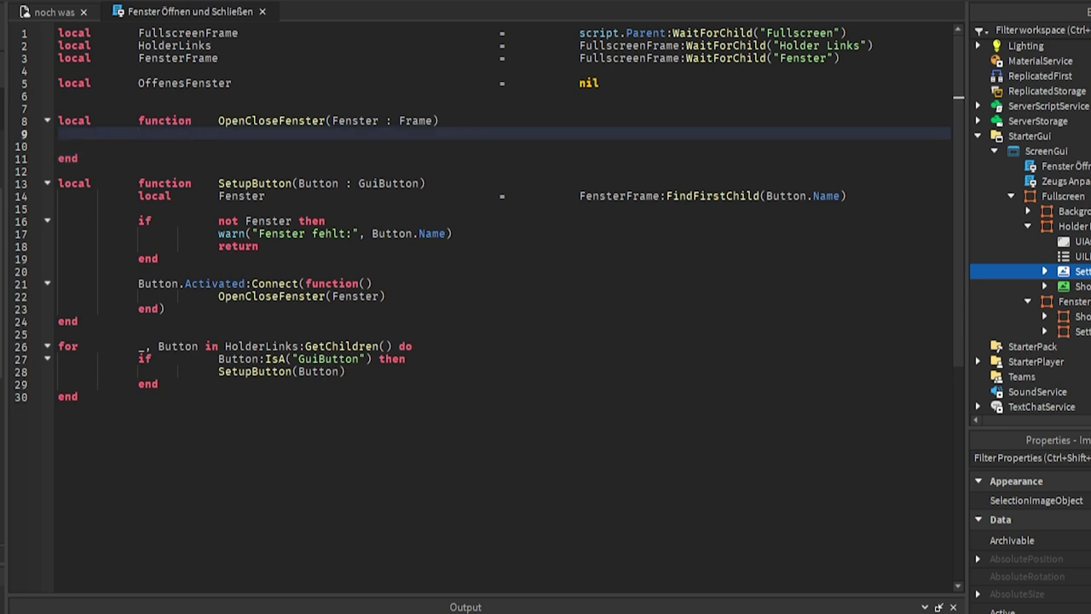
{"action": "left_click", "coordinate": [263, 146]}
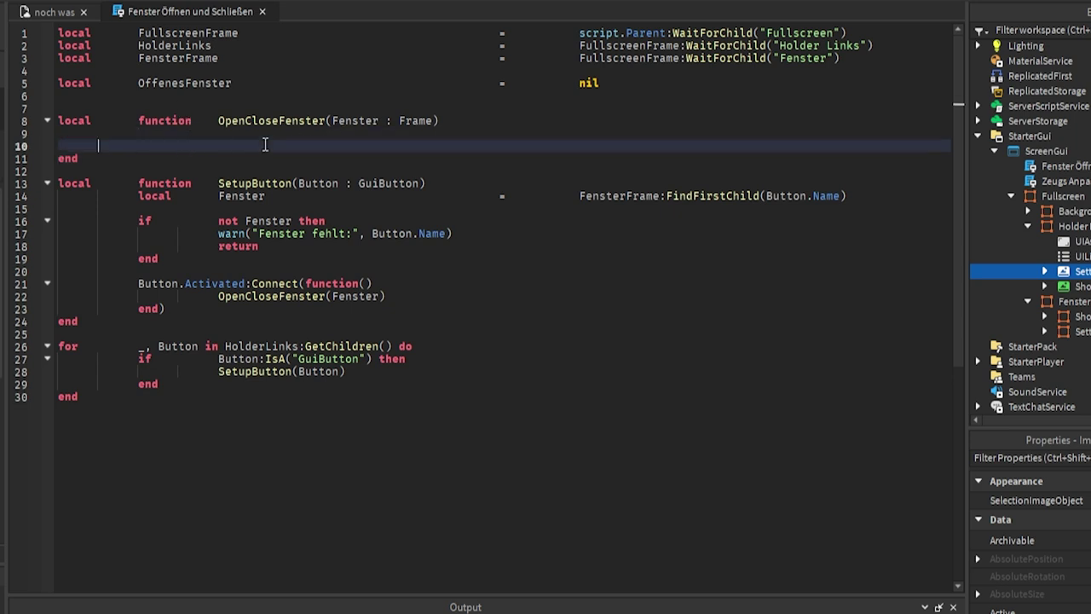
{"action": "left_click", "coordinate": [266, 137]}
Step: Add a check for an open window and whether it equals the requested window
{"action": "key", "text": "ctrl+v"}
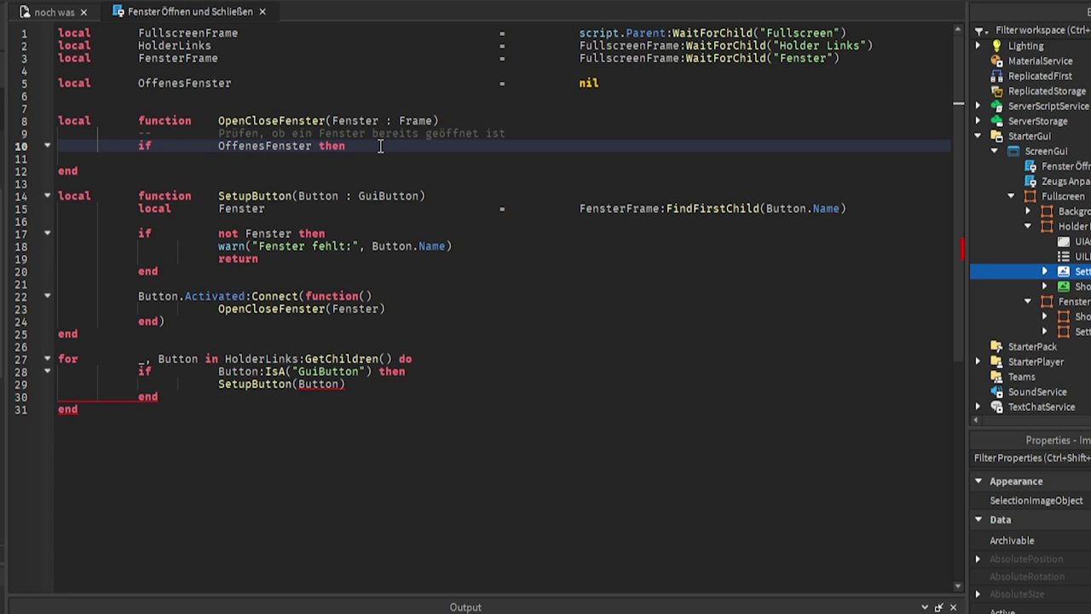
{"action": "key", "text": "Return"}
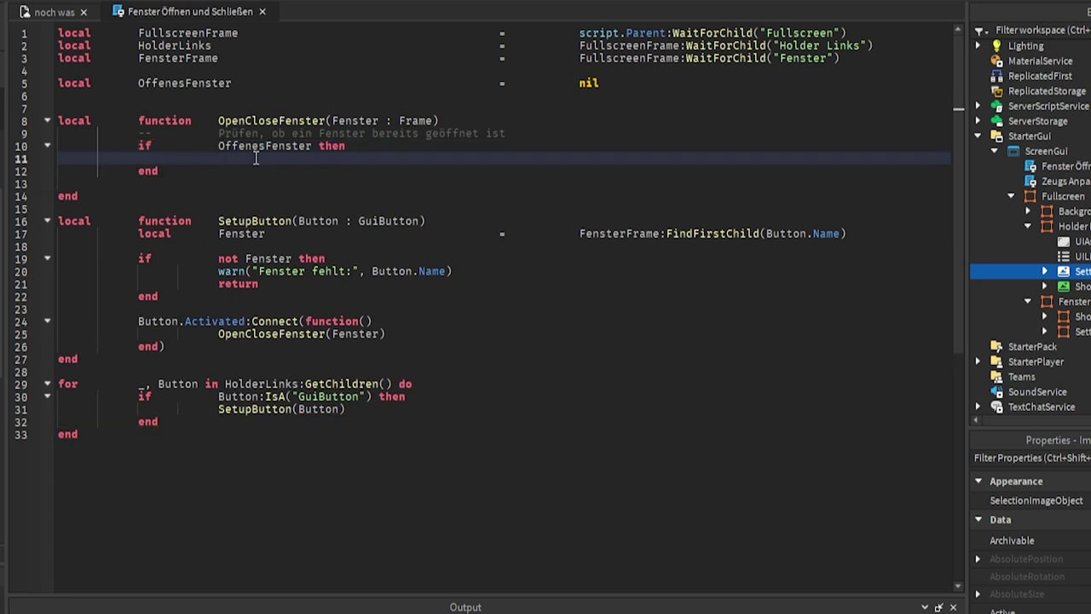
{"action": "type", "text": "--\tWenn es das gleiche Fenster ist, dann Fenster schließen \t\tif\tOffenesFenster == Fenster then"}
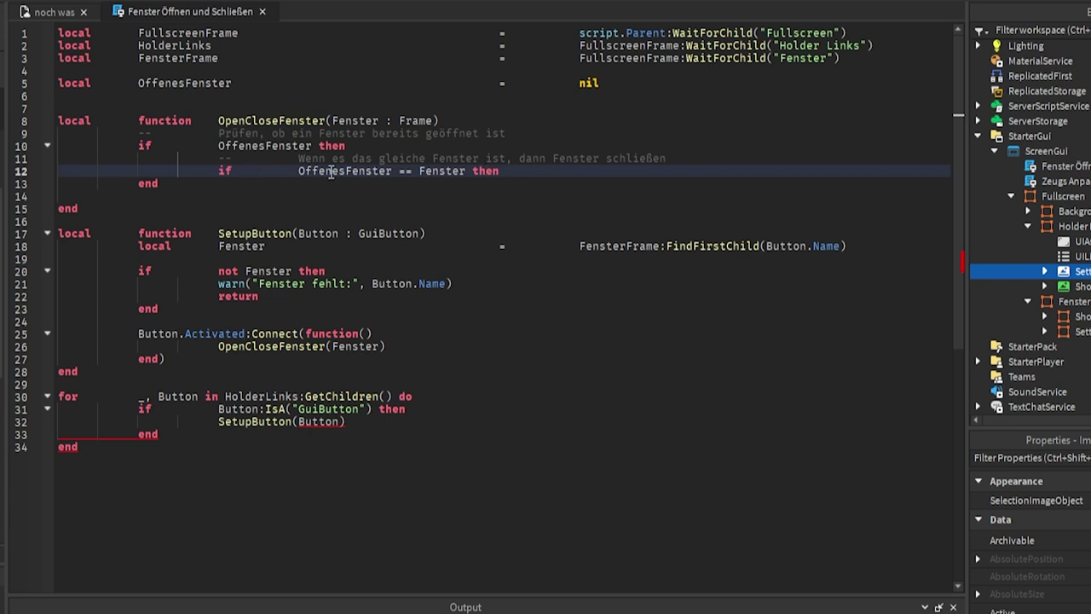
{"action": "double_click", "coordinate": [331, 170]}
{"action": "left_click", "coordinate": [506, 171]}
{"action": "key", "text": "Return"}
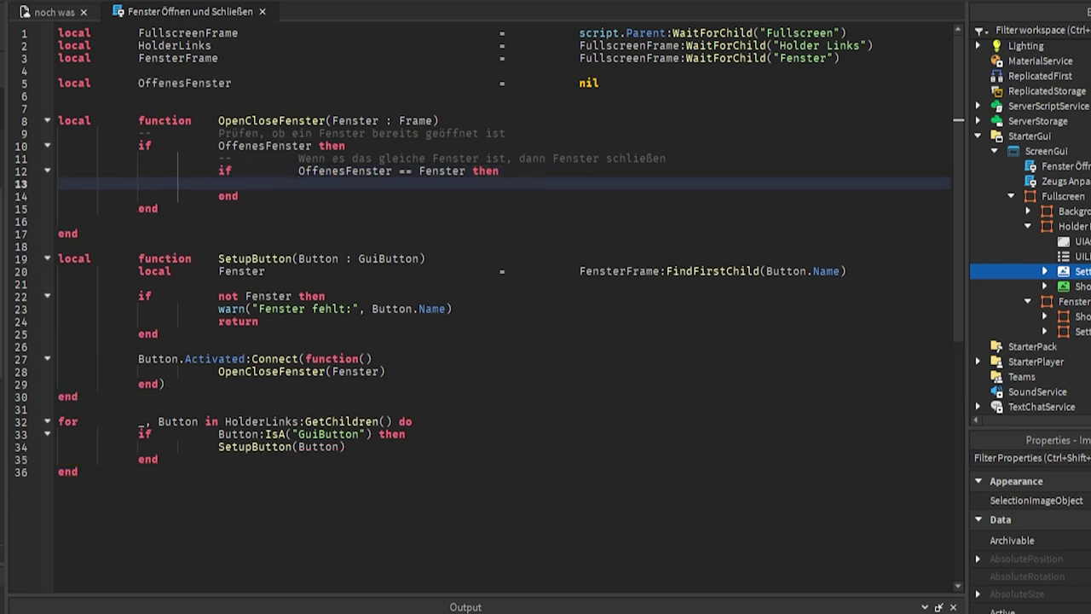
Step: For the same window, hide it, set OffenesFenster to nil and return
{"action": "key", "text": "ctrl+v"}
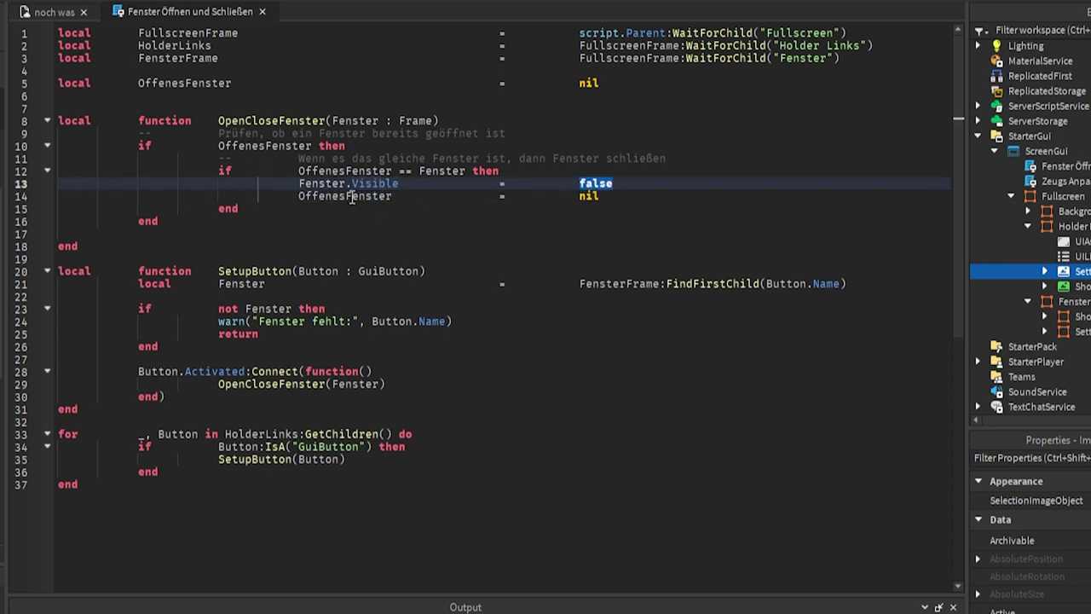
{"action": "left_click", "coordinate": [353, 196]}
{"action": "left_click_drag", "start_coordinate": [550, 196], "coordinate": [611, 197]}
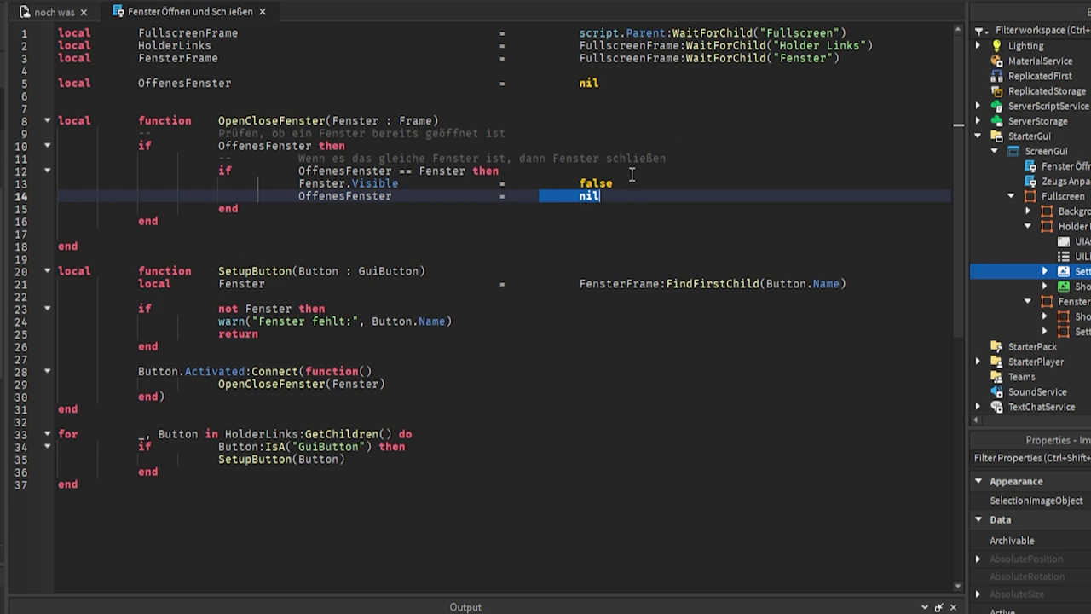
{"action": "left_click", "coordinate": [633, 182]}
{"action": "left_click", "coordinate": [638, 200]}
{"action": "key", "text": "Return"}
{"action": "type", "text": "return"}
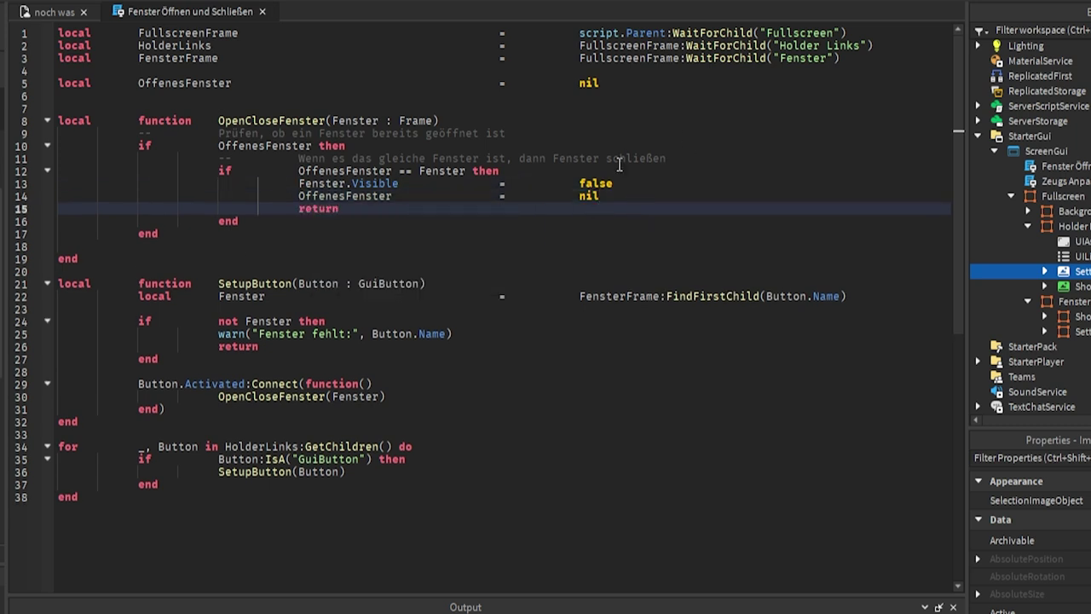
{"action": "left_click_drag", "start_coordinate": [255, 221], "coordinate": [79, 110]}
{"action": "left_click", "coordinate": [79, 133]}
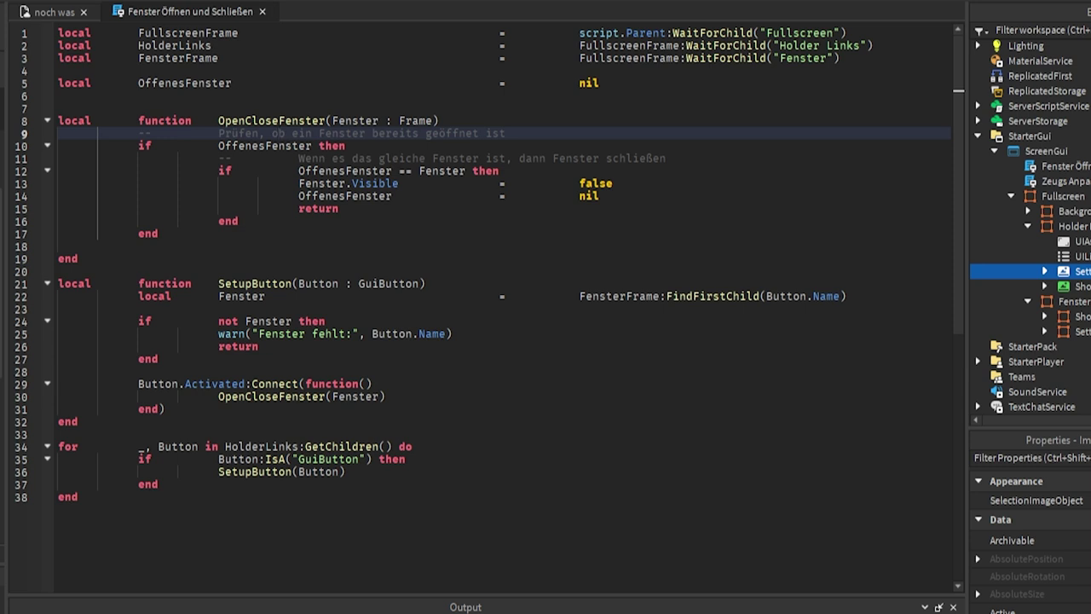
Step: Add an else branch that closes the previously open window via OpenCloseFenster
{"action": "left_click", "coordinate": [261, 222]}
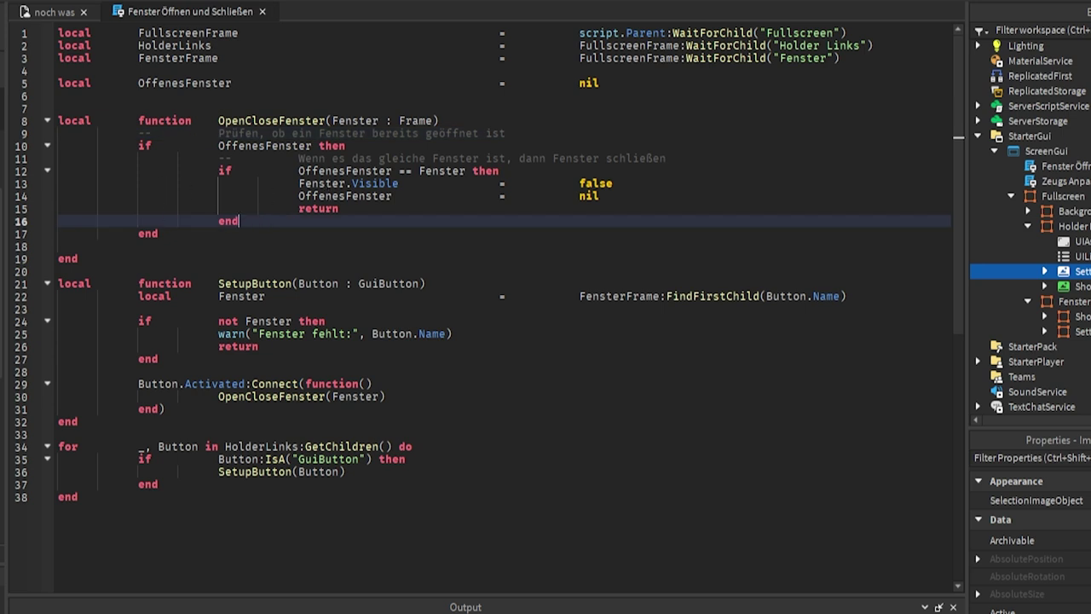
{"action": "left_click_drag", "start_coordinate": [339, 209], "coordinate": [142, 169]}
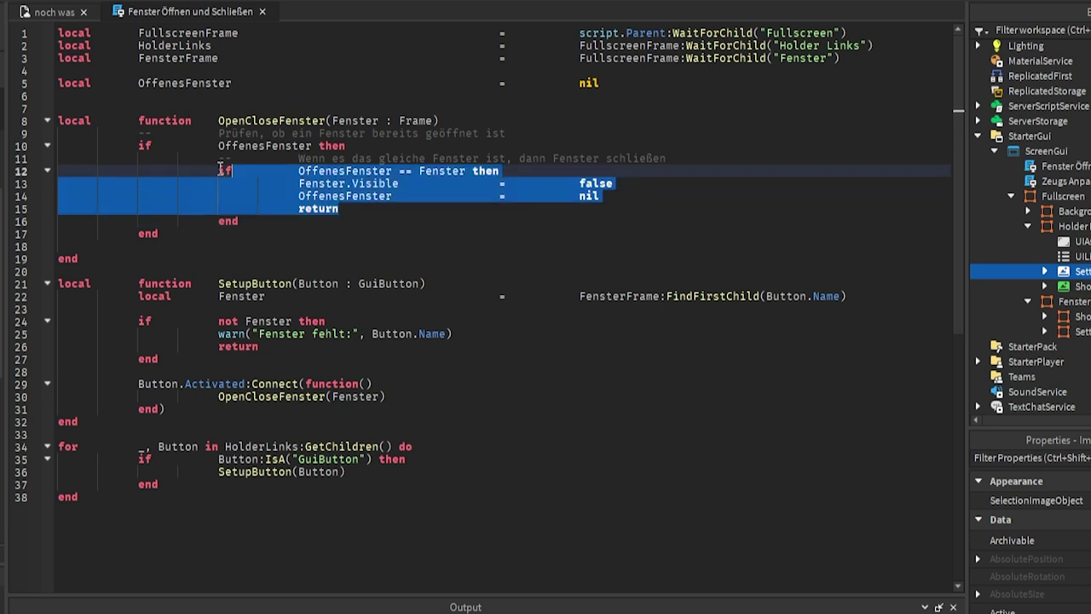
{"action": "left_click", "coordinate": [273, 220]}
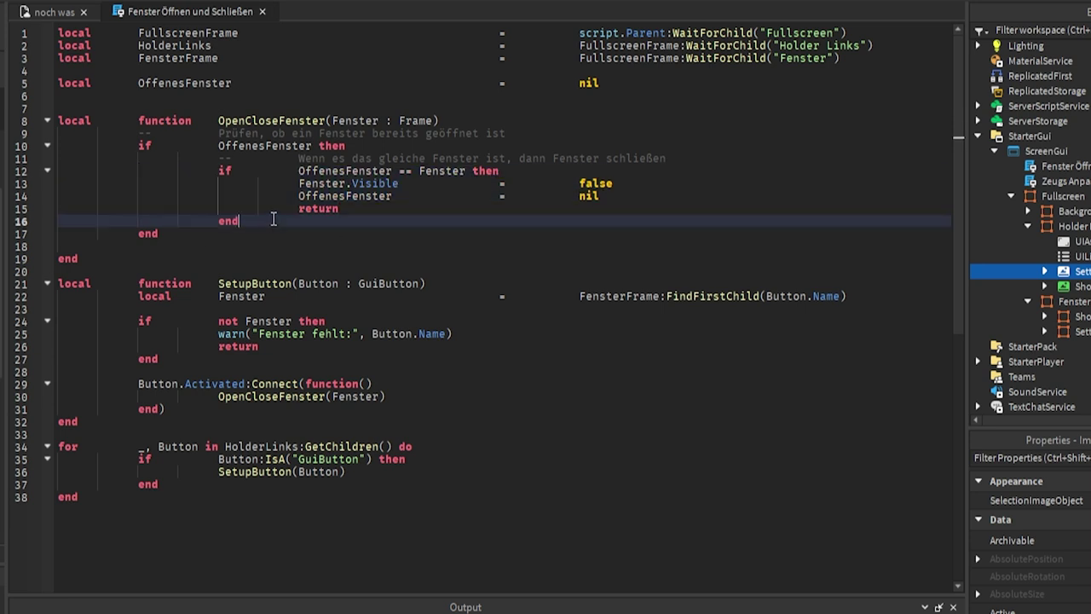
{"action": "left_click", "coordinate": [218, 220]}
{"action": "type", "text": "else"}
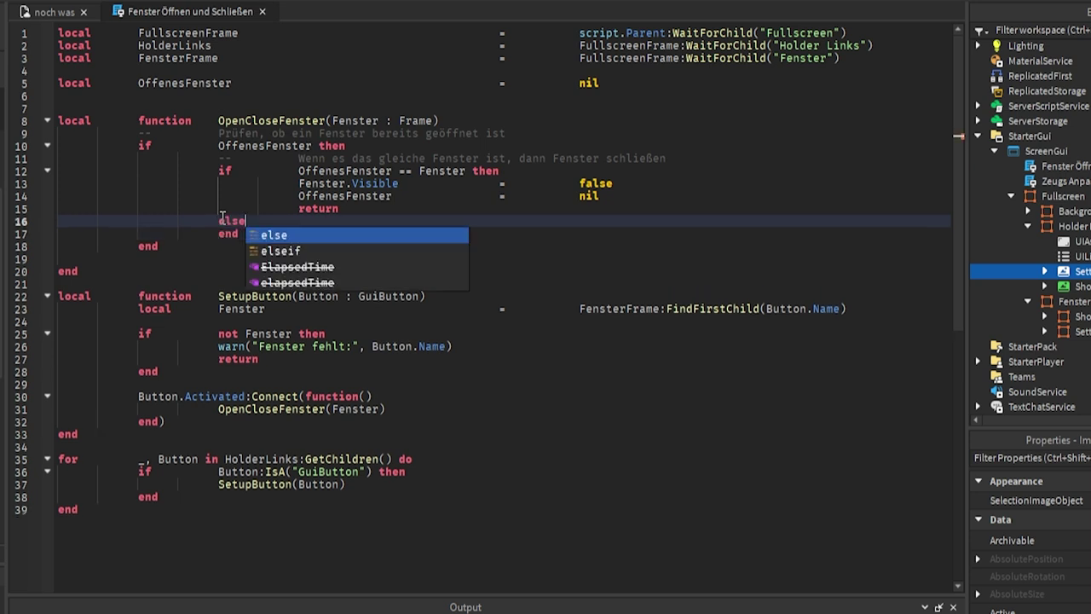
{"action": "key", "text": "Return"}
{"action": "type", "text": "OpenCloseFenster(OffenesFenster)"}
{"action": "left_click", "coordinate": [435, 239]}
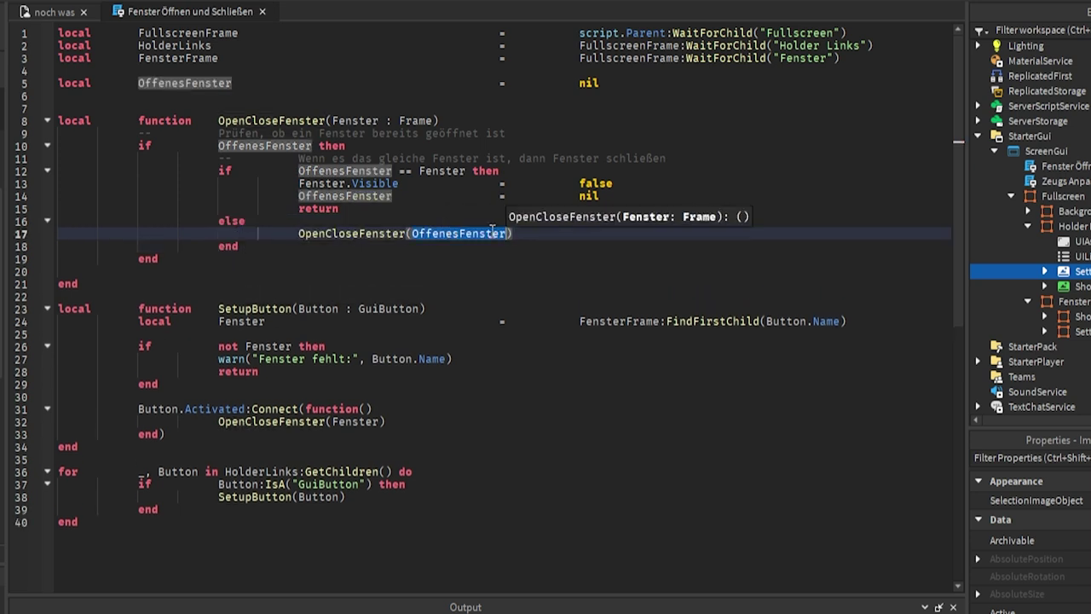
{"action": "left_click", "coordinate": [529, 233]}
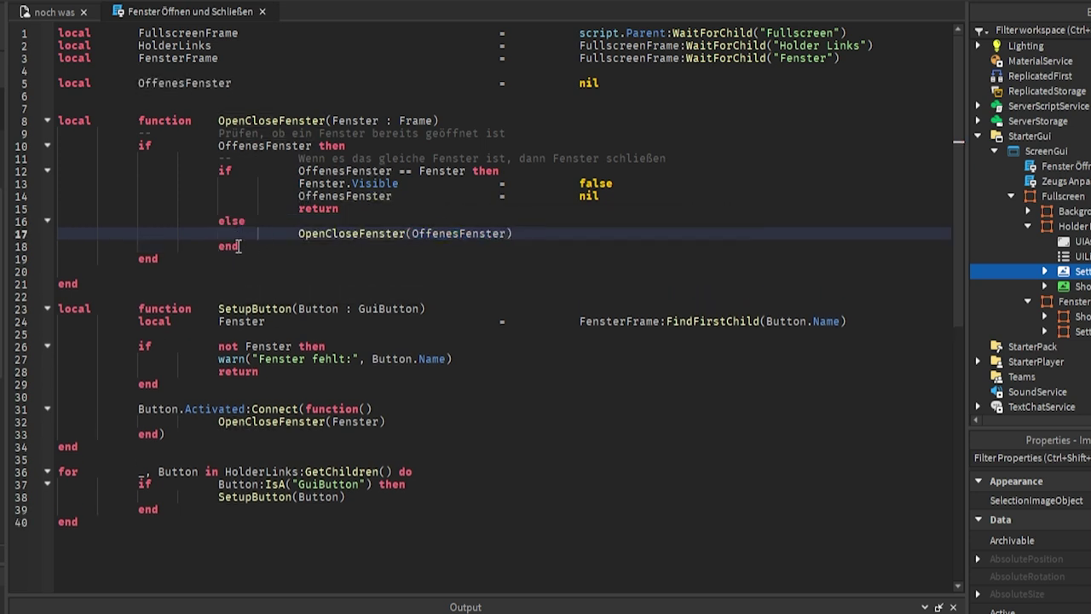
Step: Add lines making the new window visible and storing it in OffenesFenster
{"action": "left_click", "coordinate": [184, 266]}
{"action": "key", "text": "Return"}
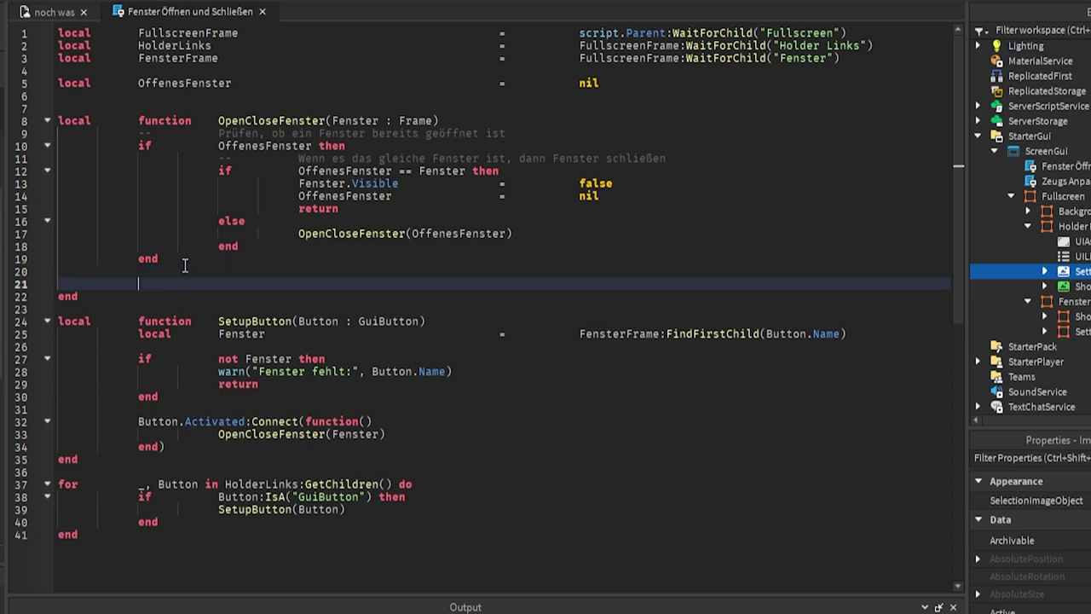
{"action": "key", "text": "ctrl+v"}
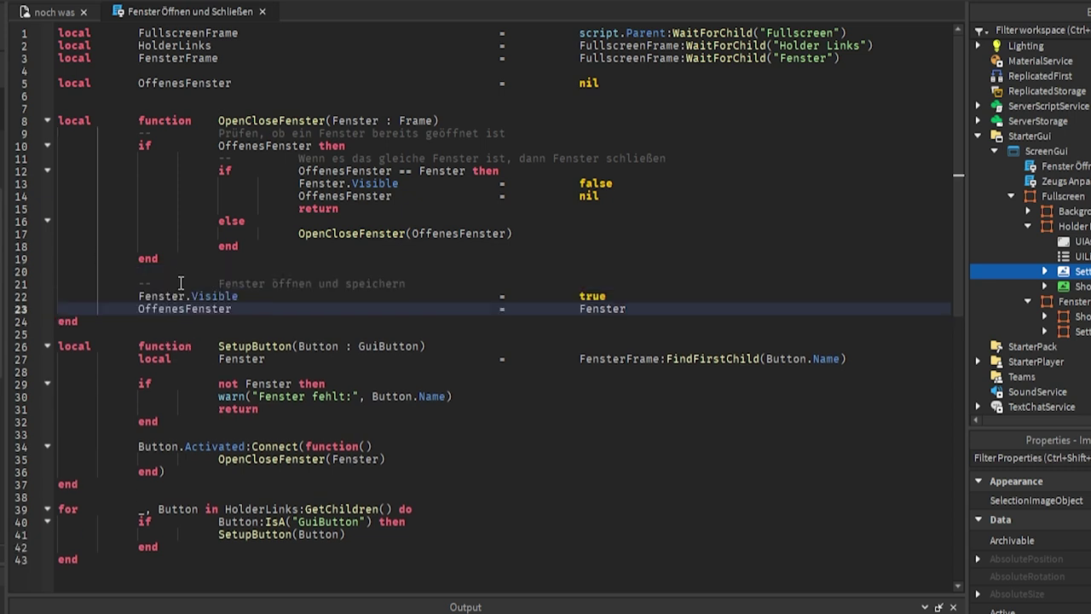
{"action": "left_click", "coordinate": [173, 296]}
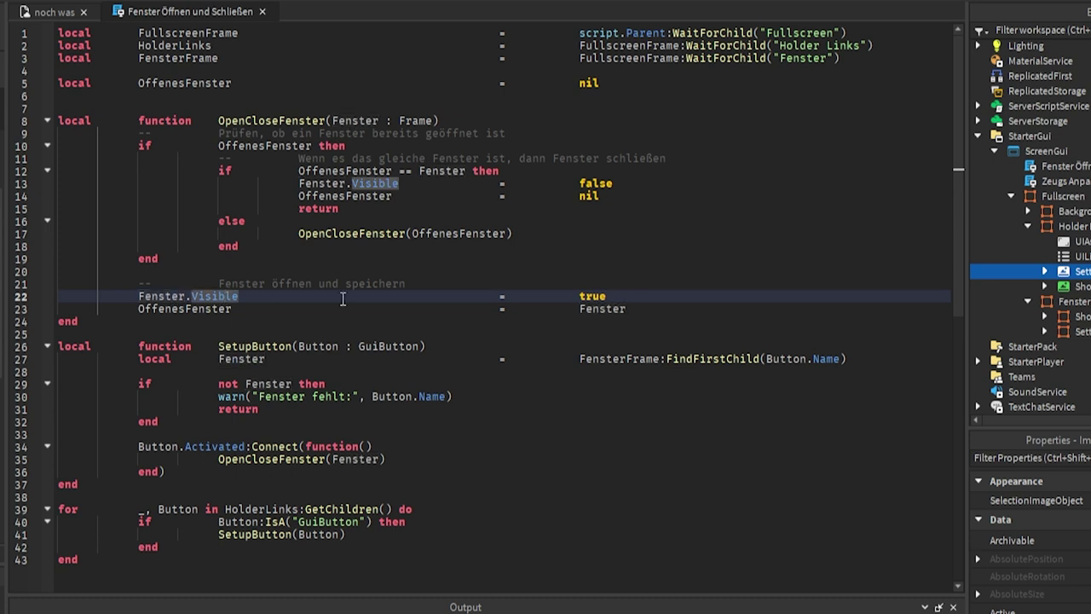
{"action": "key", "text": "Down"}
{"action": "left_click", "coordinate": [594, 310]}
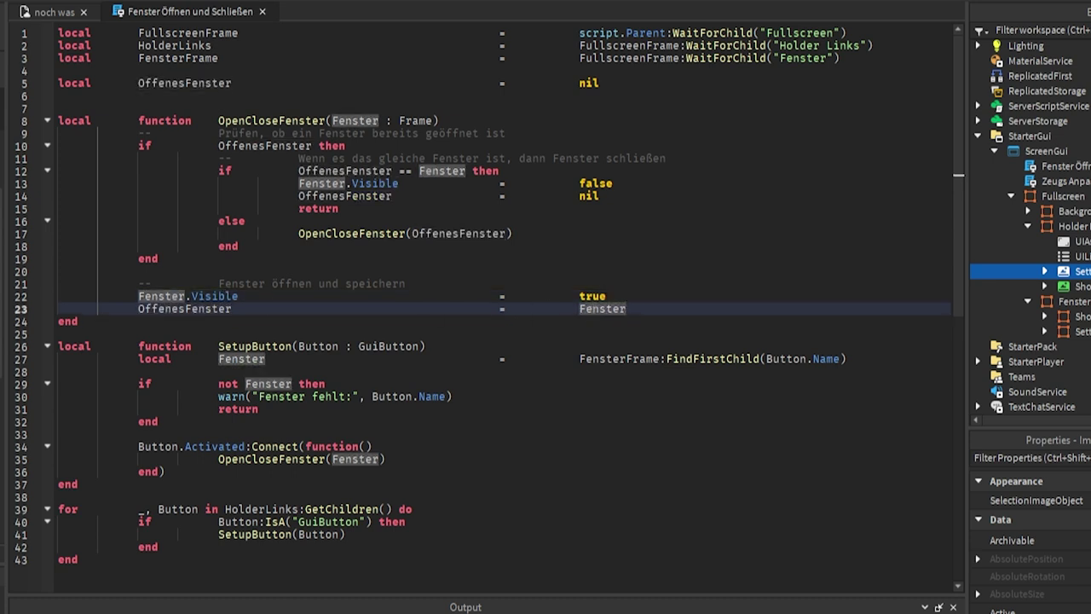
{"action": "left_click_drag", "start_coordinate": [120, 323], "coordinate": [56, 120]}
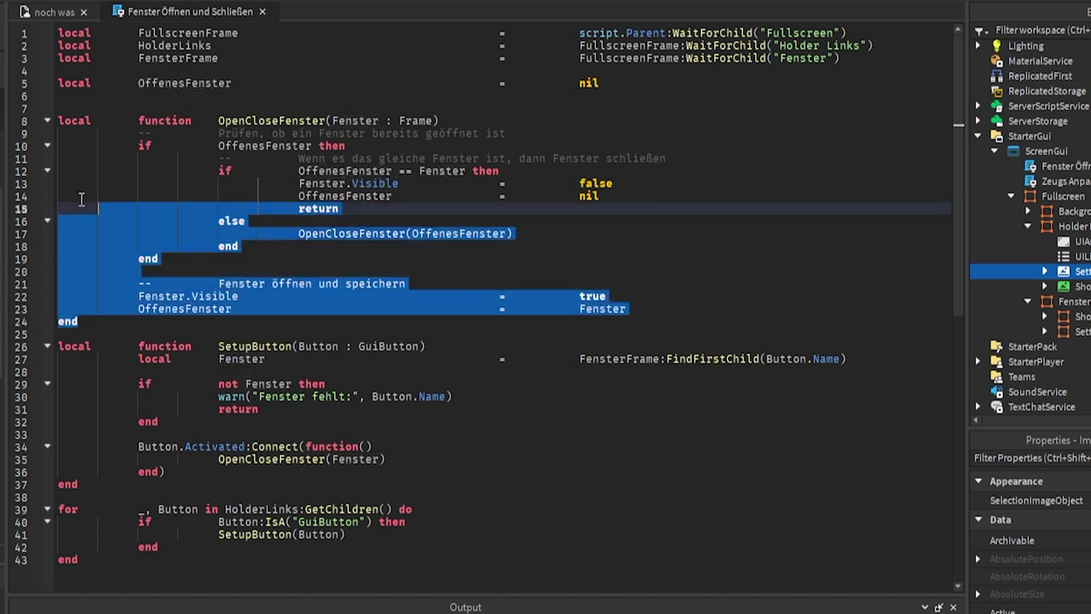
{"action": "left_click", "coordinate": [48, 121]}
{"action": "left_click", "coordinate": [48, 121]}
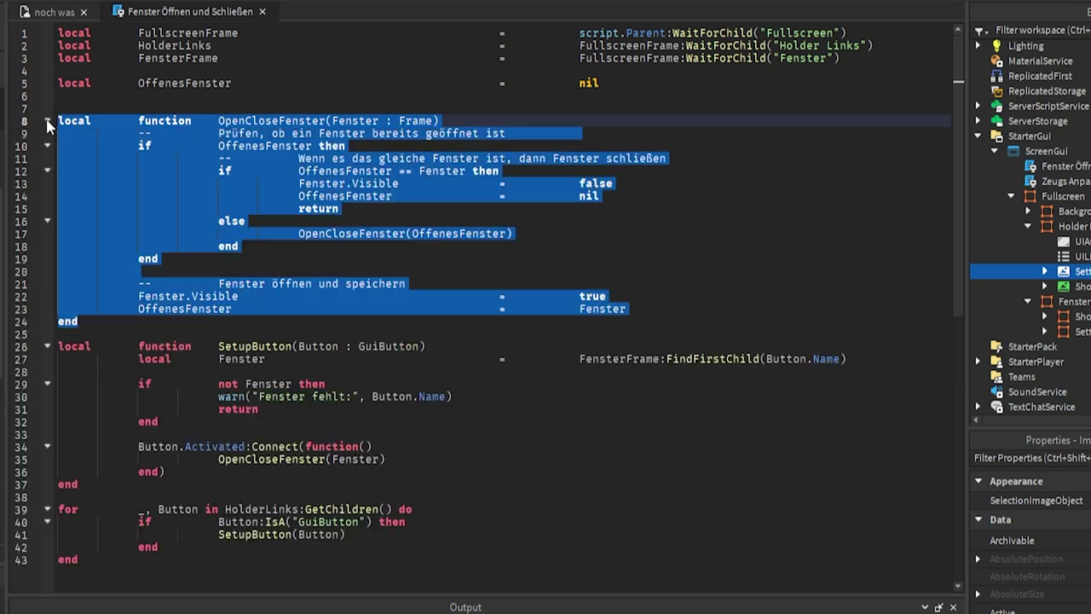
{"action": "left_click", "coordinate": [219, 173]}
Step: Expand the Shop window in Explorer to show its parts
{"action": "scroll", "coordinate": [219, 173], "scroll_direction": "down", "scroll_amount": 2}
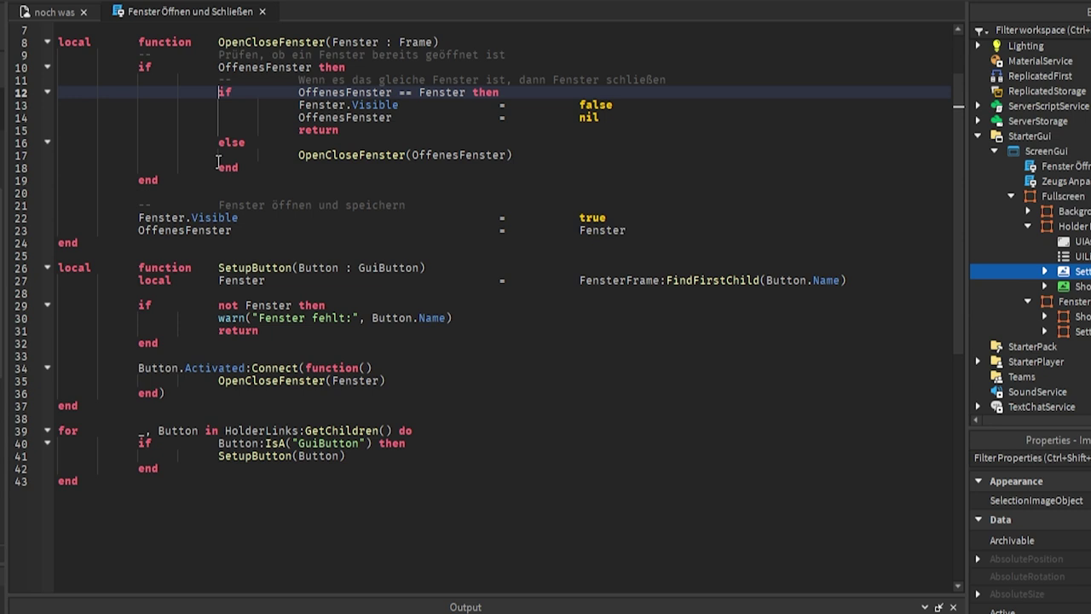
{"action": "scroll", "coordinate": [416, 246], "scroll_direction": "down", "scroll_amount": 1}
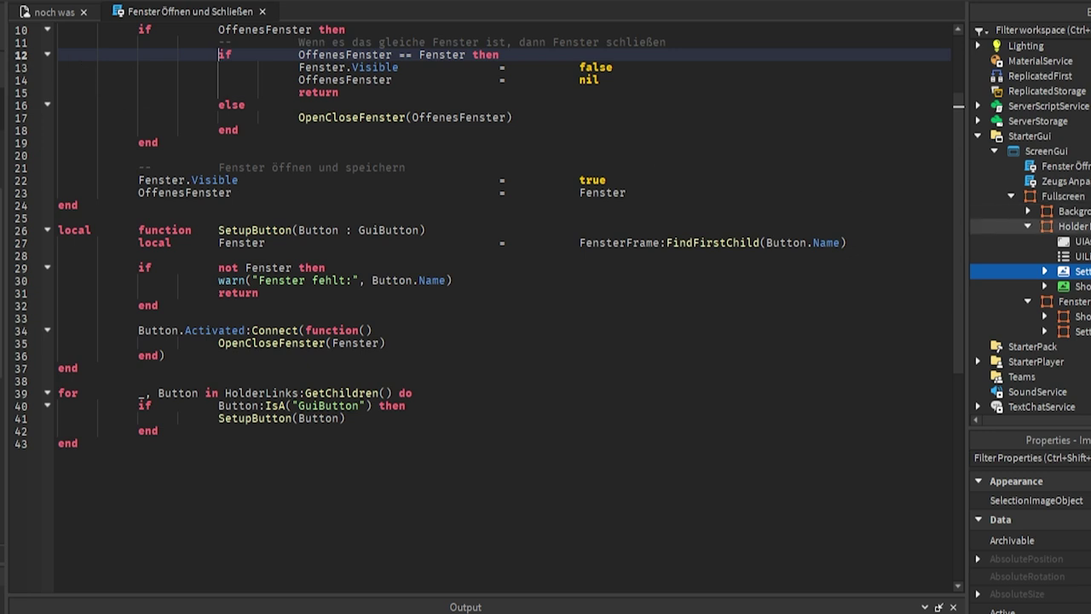
{"action": "left_click", "coordinate": [1045, 317]}
Step: Inspect the Shop's Close Button and its Text Label in Explorer
{"action": "scroll", "coordinate": [938, 282], "scroll_direction": "down", "scroll_amount": 1}
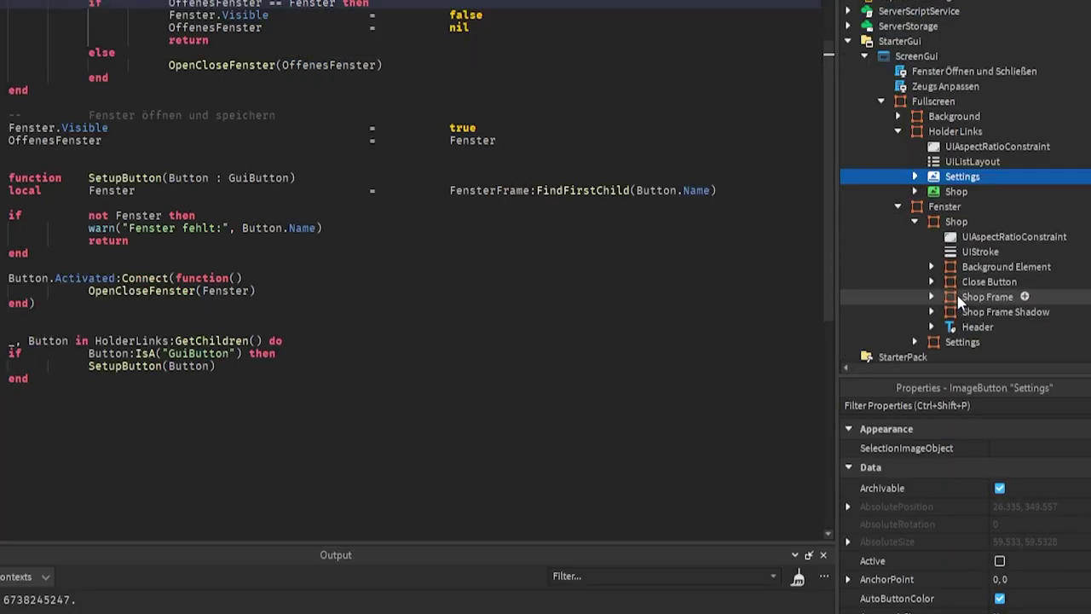
{"action": "left_click", "coordinate": [956, 288]}
{"action": "left_click", "coordinate": [931, 282]}
{"action": "left_click", "coordinate": [983, 342]}
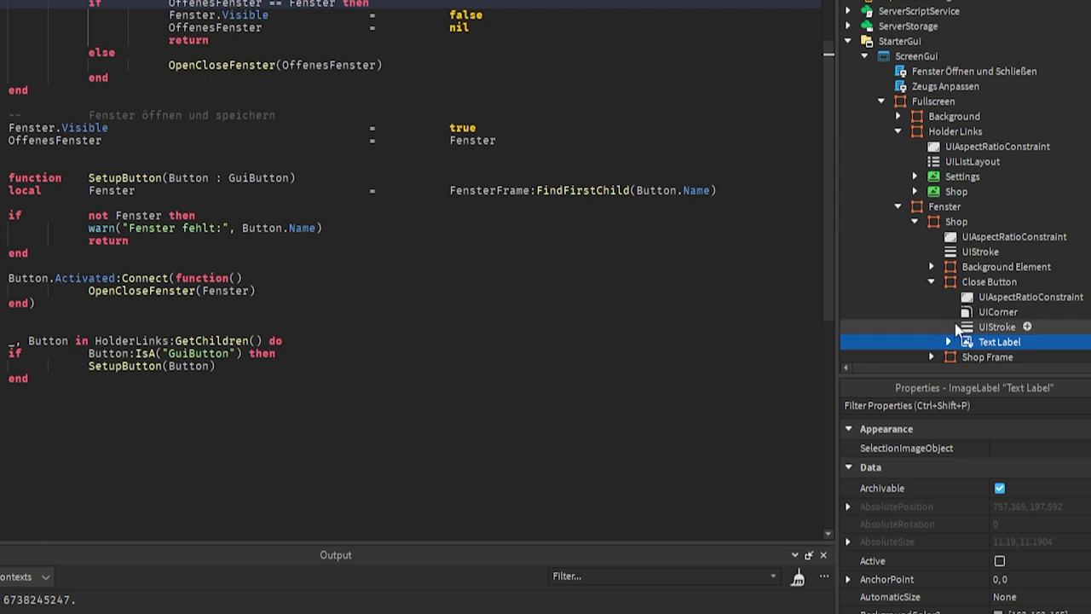
Step: Tick Visible on Fenster > Shop, then select and collapse its Close Button
{"action": "scroll", "coordinate": [963, 511], "scroll_direction": "down", "scroll_amount": 3}
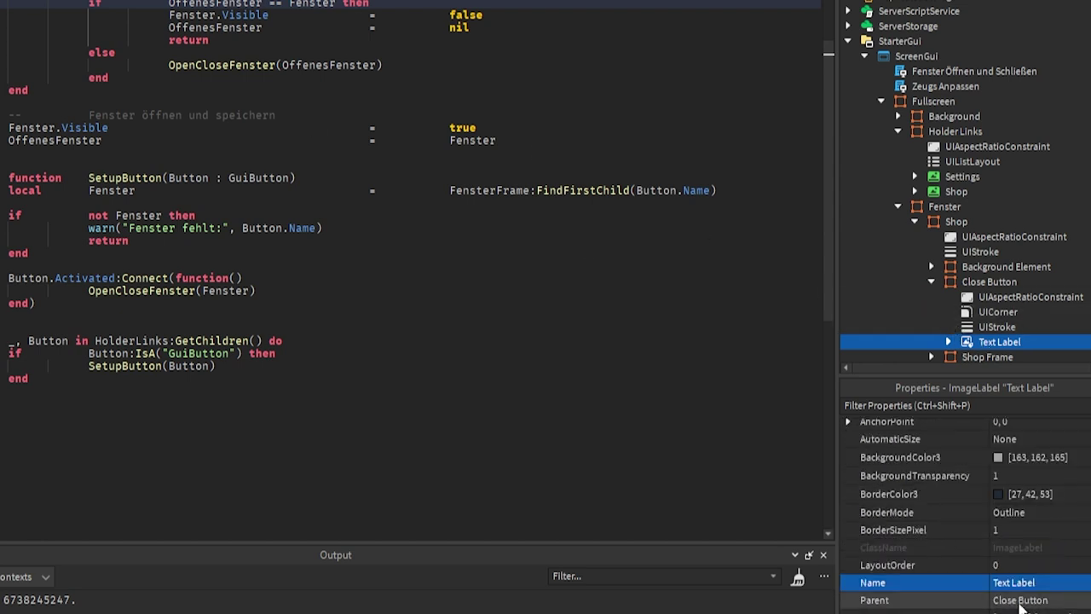
{"action": "scroll", "coordinate": [963, 512], "scroll_direction": "down", "scroll_amount": 3}
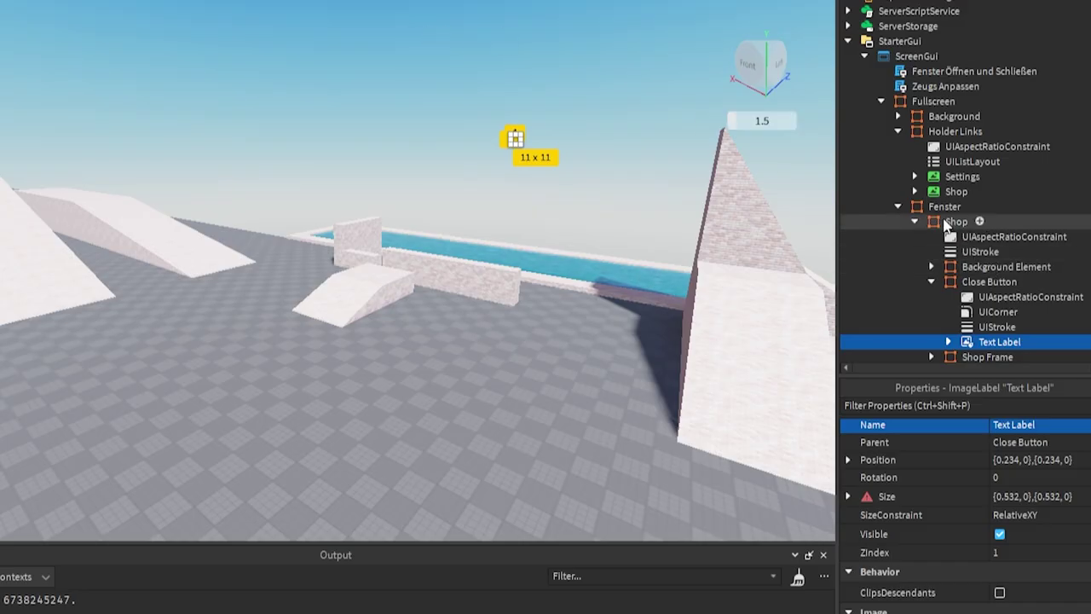
{"action": "left_click", "coordinate": [951, 222]}
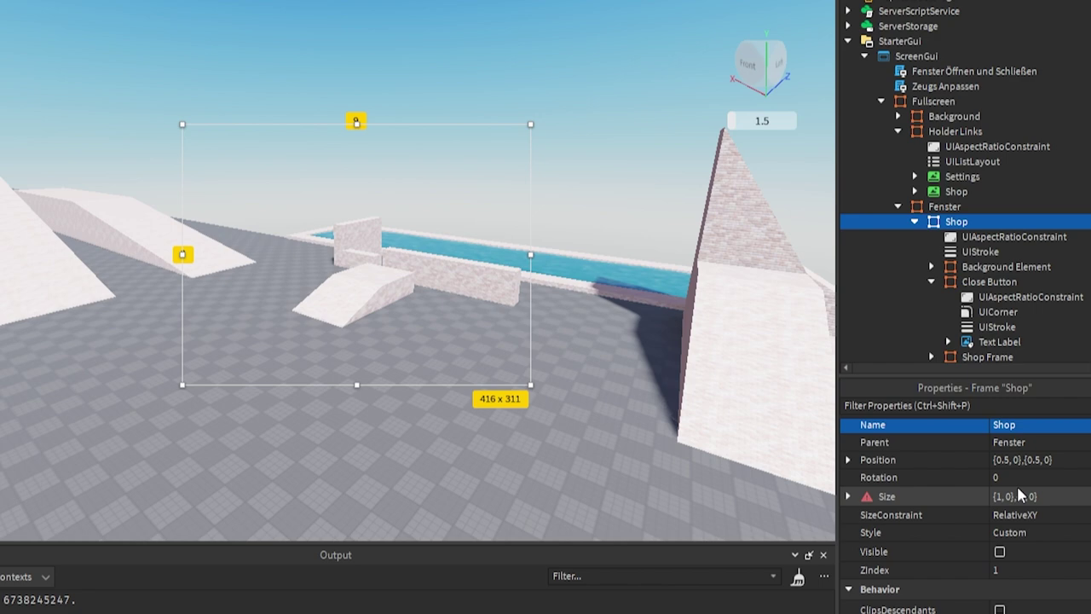
{"action": "left_click", "coordinate": [999, 552]}
{"action": "left_click", "coordinate": [972, 287]}
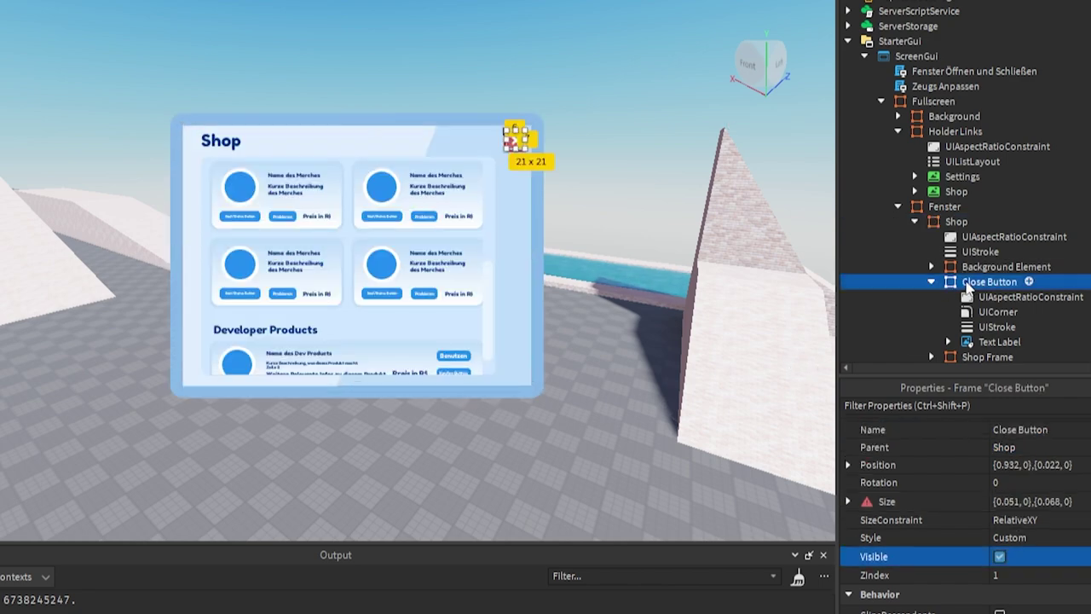
{"action": "left_click", "coordinate": [933, 283]}
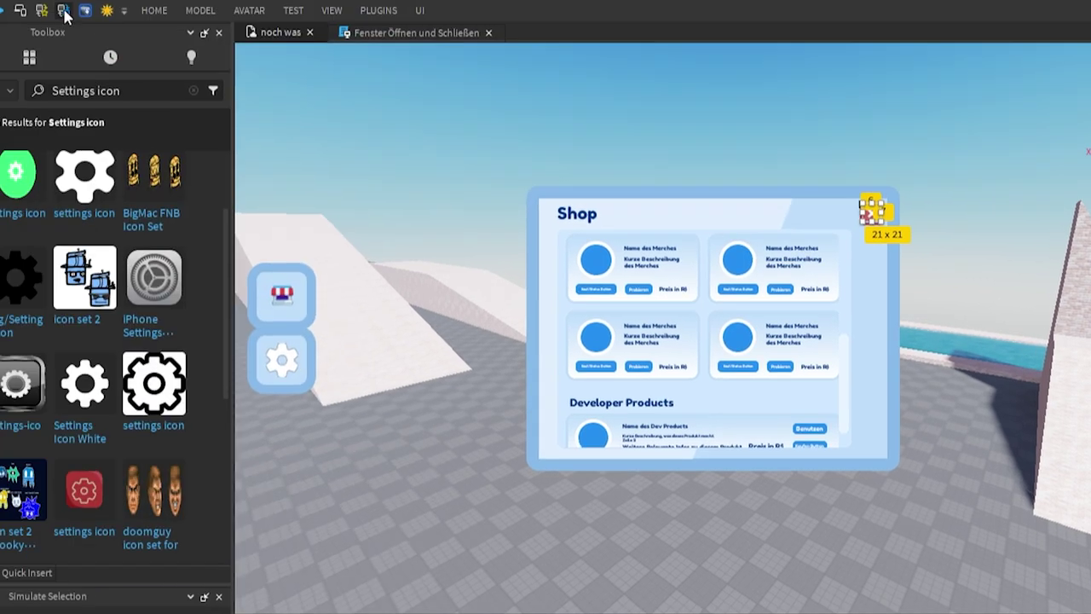
Step: Convert the Close Button to an ImageButton with Reclass and tick Active
{"action": "left_click", "coordinate": [151, 28]}
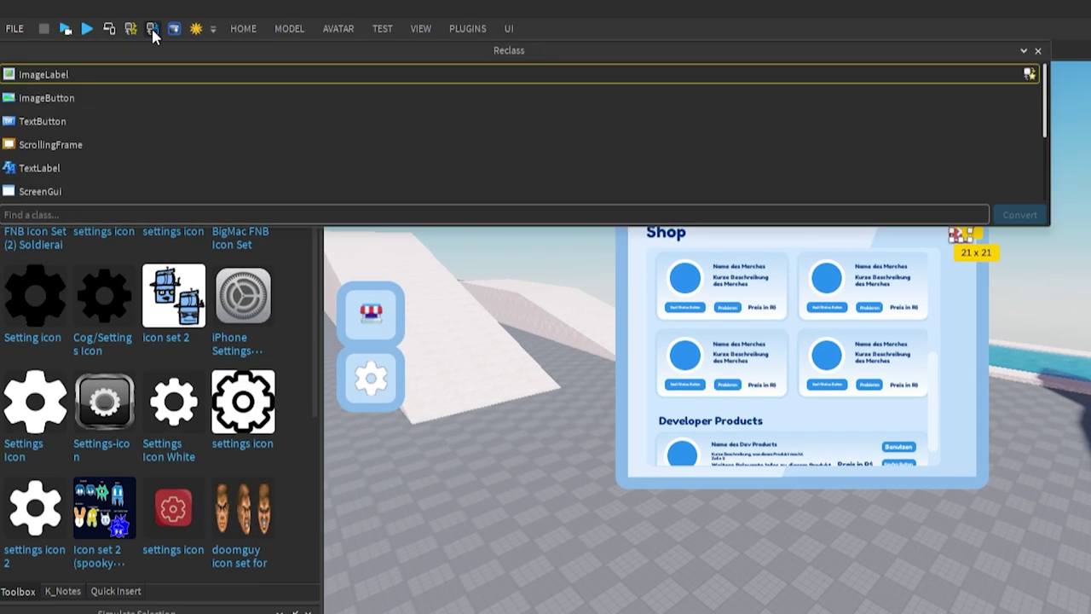
{"action": "left_click", "coordinate": [75, 96]}
{"action": "left_click", "coordinate": [1025, 215]}
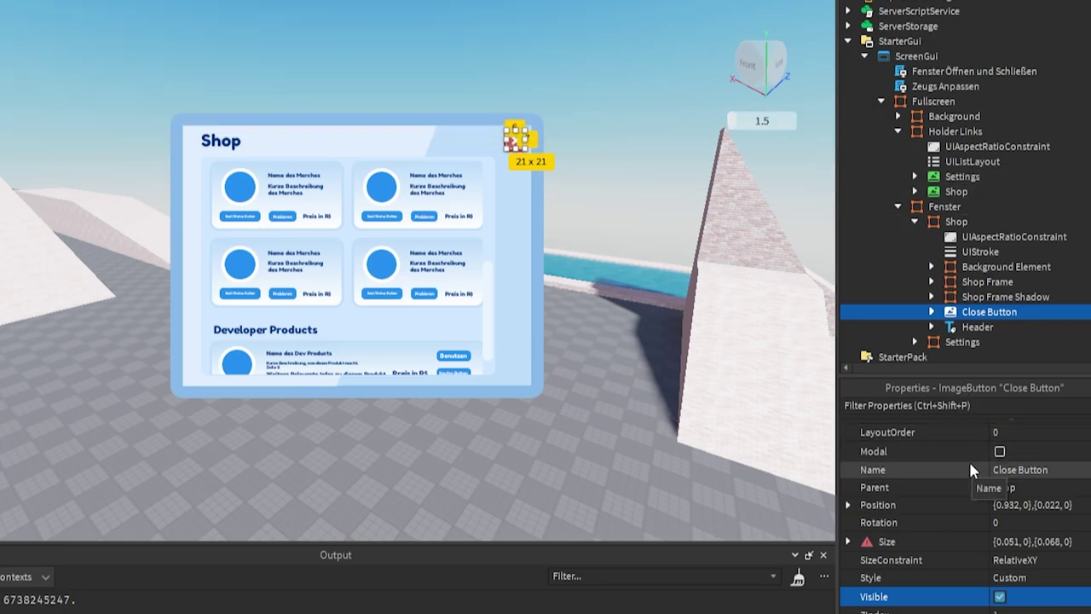
{"action": "scroll", "coordinate": [973, 460], "scroll_direction": "up", "scroll_amount": 3}
{"action": "scroll", "coordinate": [974, 466], "scroll_direction": "up", "scroll_amount": 5}
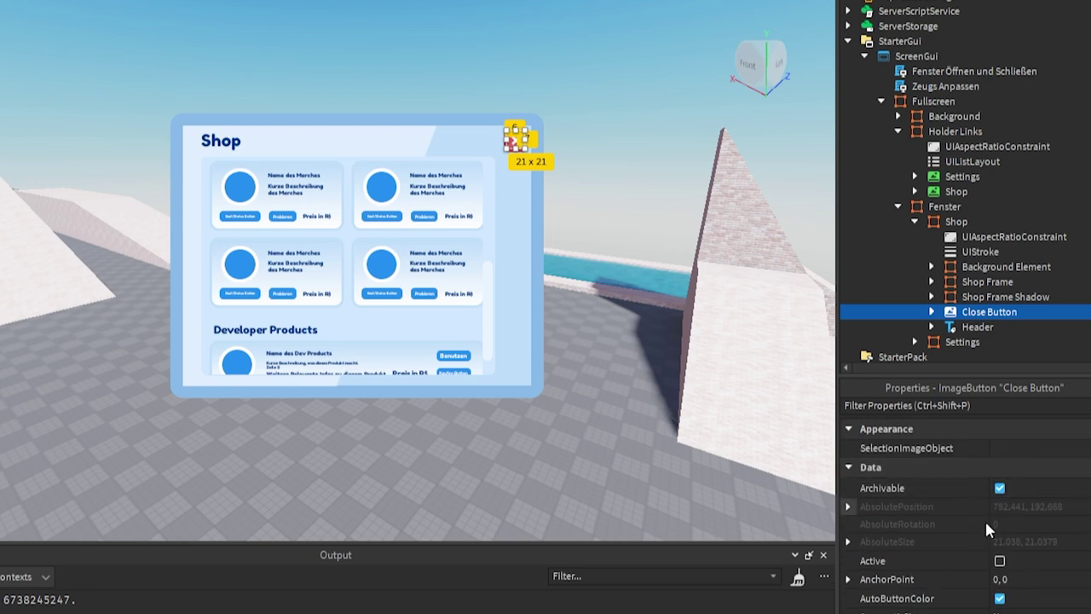
{"action": "left_click", "coordinate": [1001, 561]}
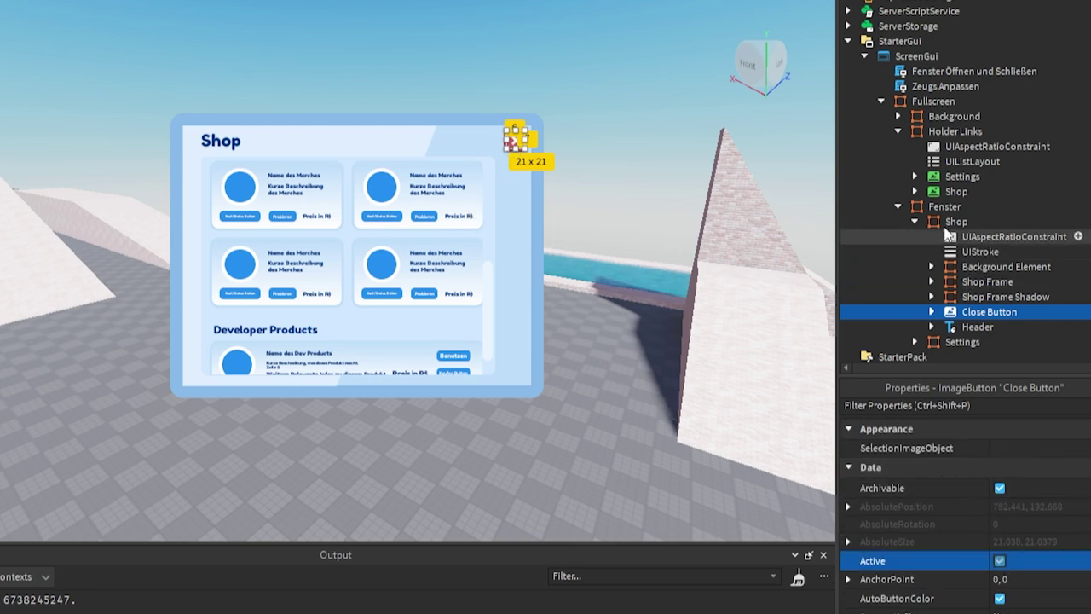
Step: Tick Active on the Close Button's Text Label as well
{"action": "left_click", "coordinate": [943, 177]}
{"action": "left_click", "coordinate": [943, 192], "text": "ctrl"}
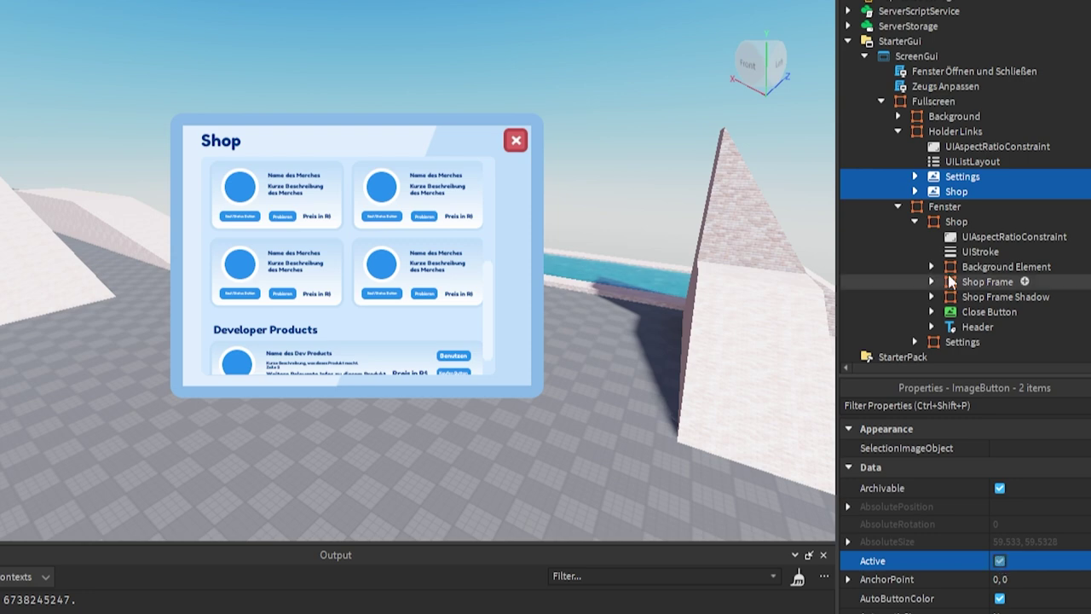
{"action": "left_click", "coordinate": [986, 312]}
{"action": "double_click", "coordinate": [987, 314]}
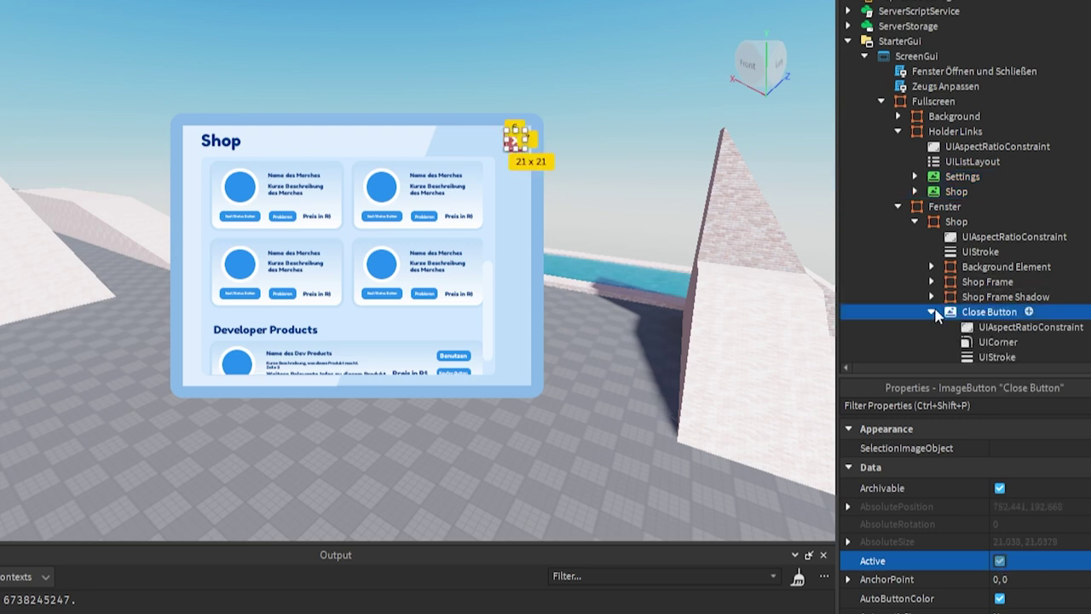
{"action": "scroll", "coordinate": [976, 324], "scroll_direction": "down", "scroll_amount": 1}
{"action": "left_click", "coordinate": [972, 330]}
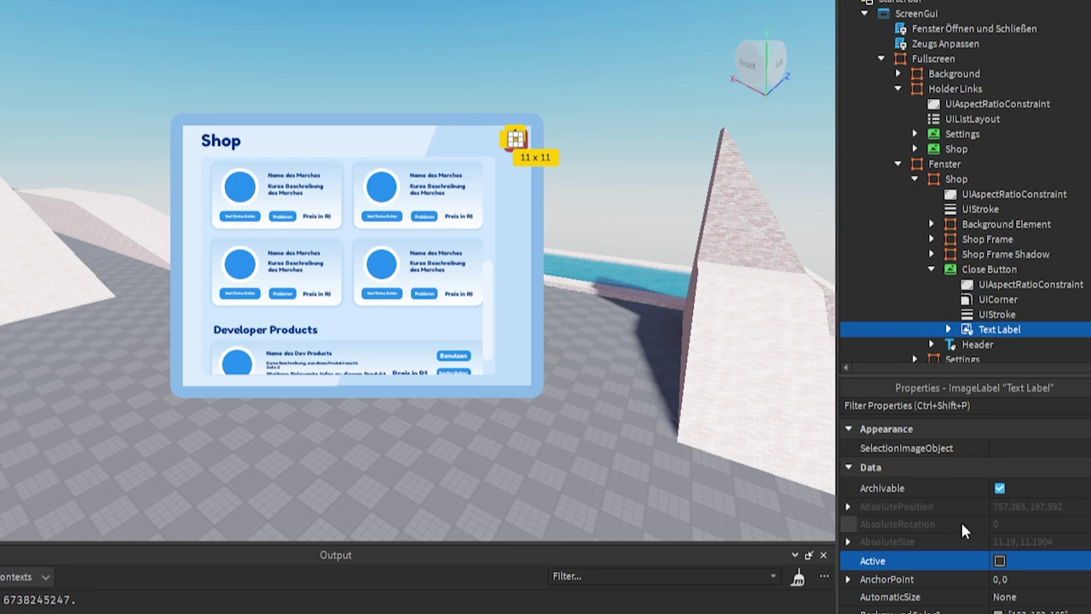
{"action": "left_click", "coordinate": [1000, 562]}
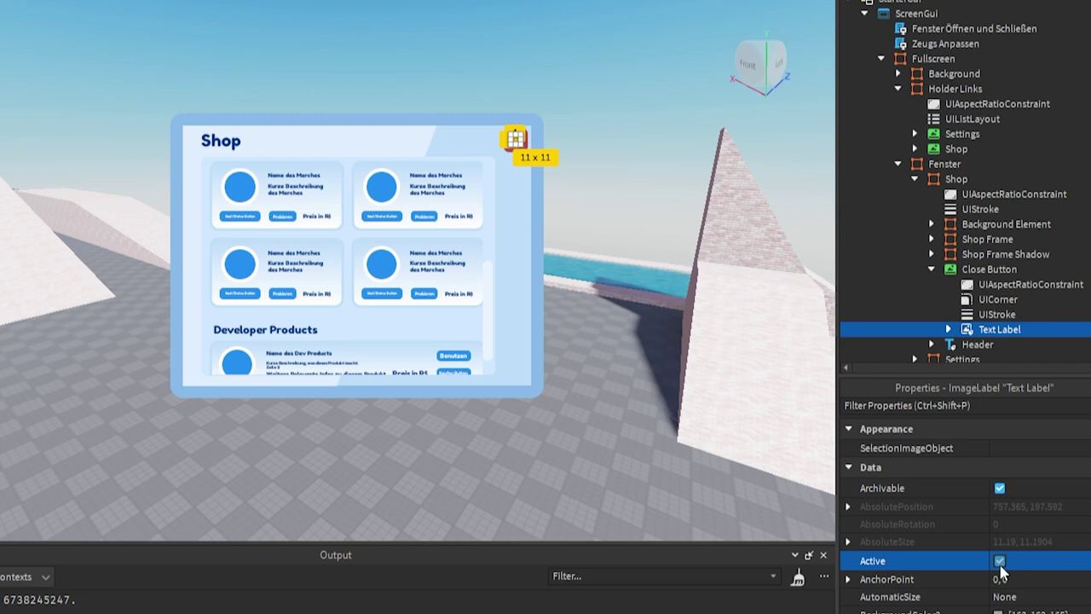
Step: Tick Active on the Settings and Shop link buttons' Images, then collapse Holder Links
{"action": "left_click", "coordinate": [915, 149]}
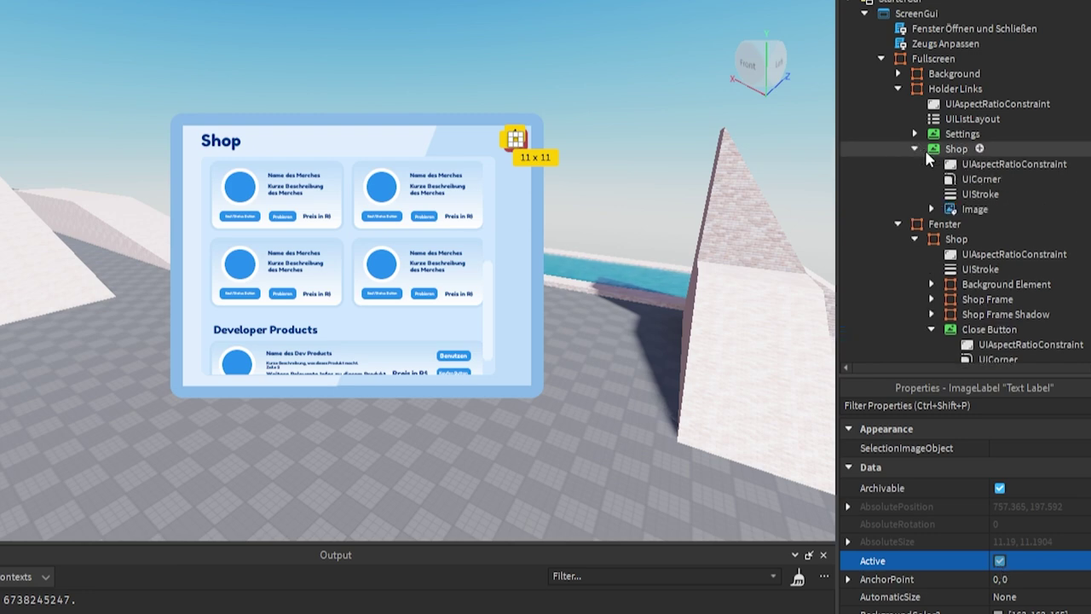
{"action": "left_click", "coordinate": [915, 134]}
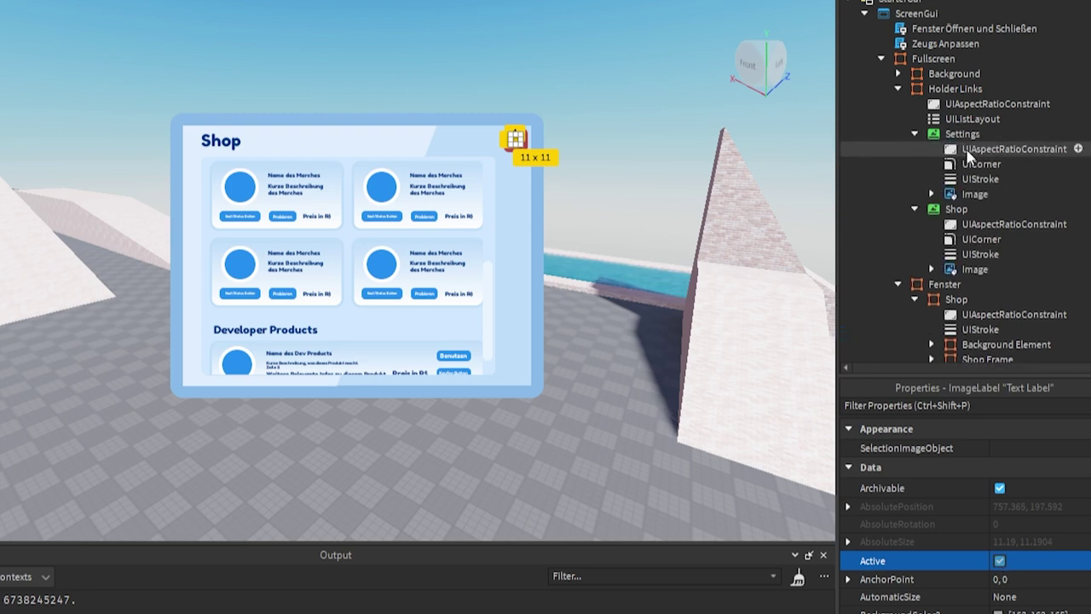
{"action": "left_click", "coordinate": [980, 179]}
{"action": "left_click", "coordinate": [975, 195]}
{"action": "left_click", "coordinate": [975, 270], "text": "ctrl"}
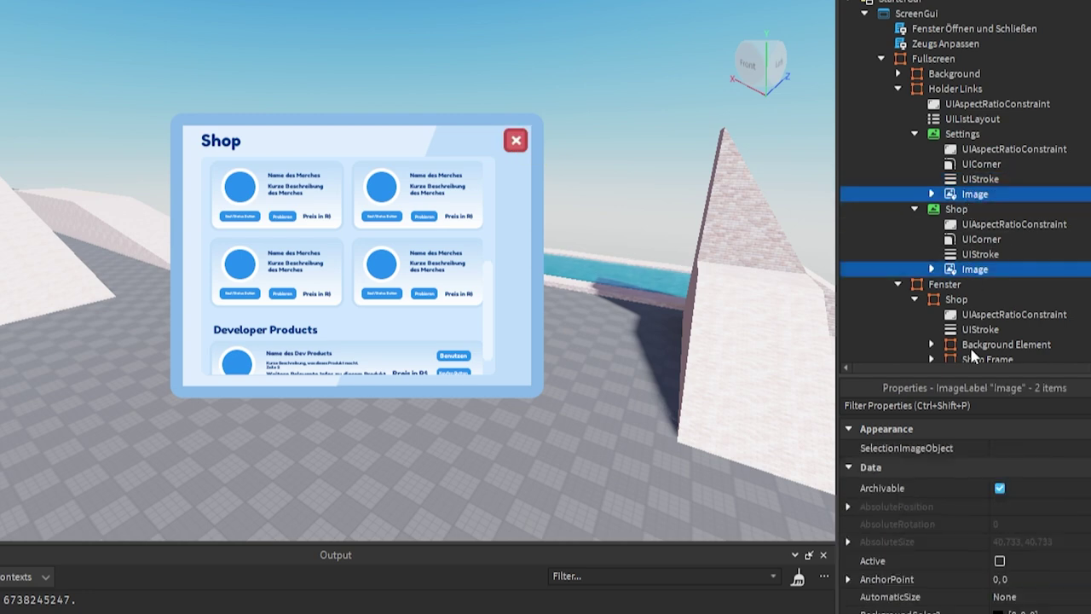
{"action": "left_click", "coordinate": [999, 561]}
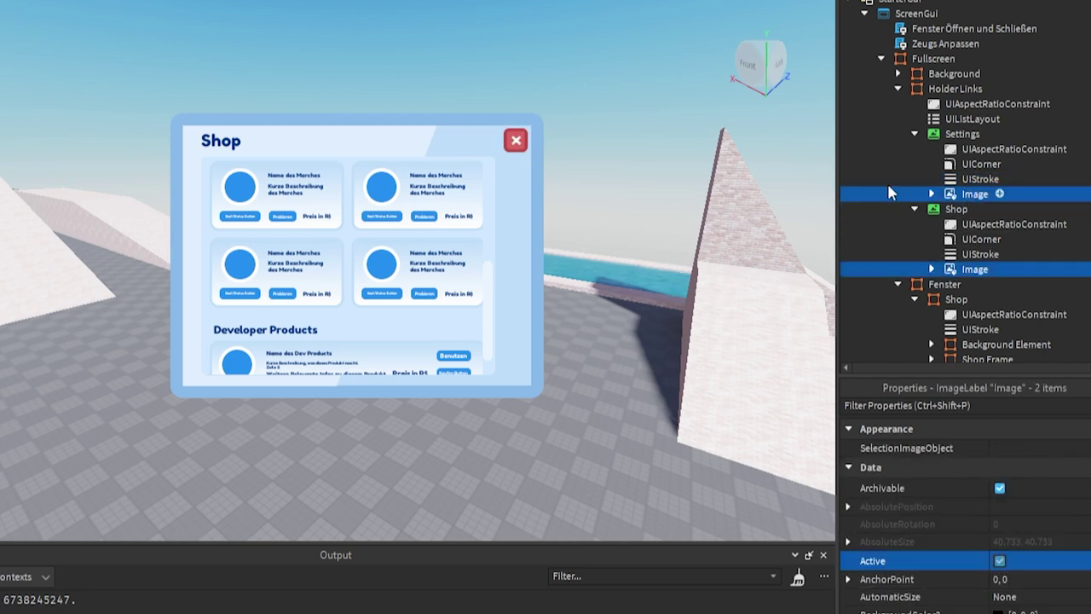
{"action": "left_click", "coordinate": [898, 89]}
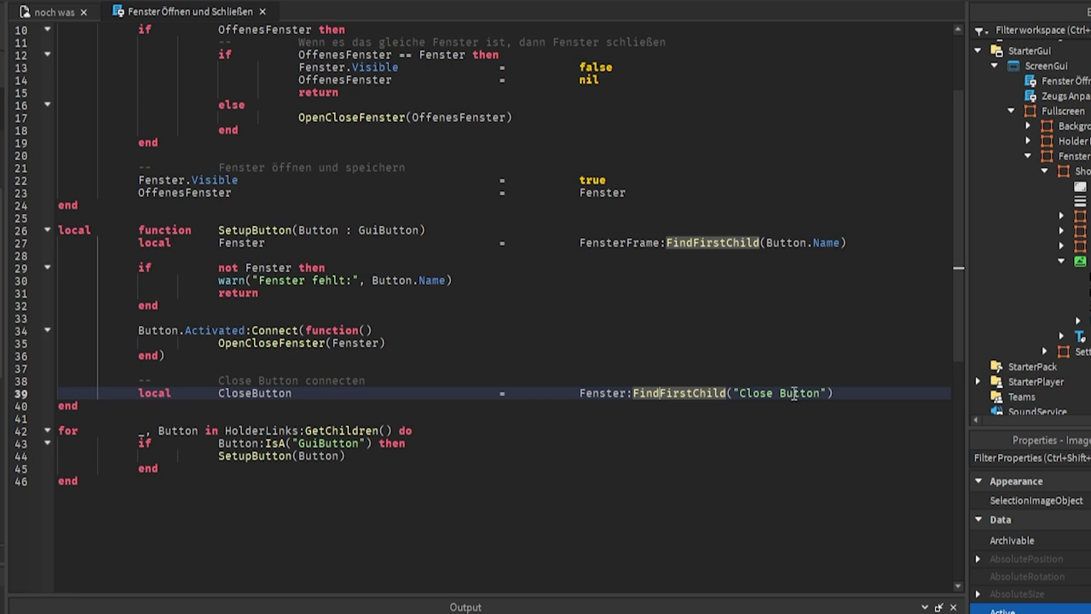
Step: Below the CloseButton lookup, paste a check that warns with Button.Name and returns if it's missing
{"action": "left_click", "coordinate": [794, 394]}
{"action": "left_click", "coordinate": [856, 393]}
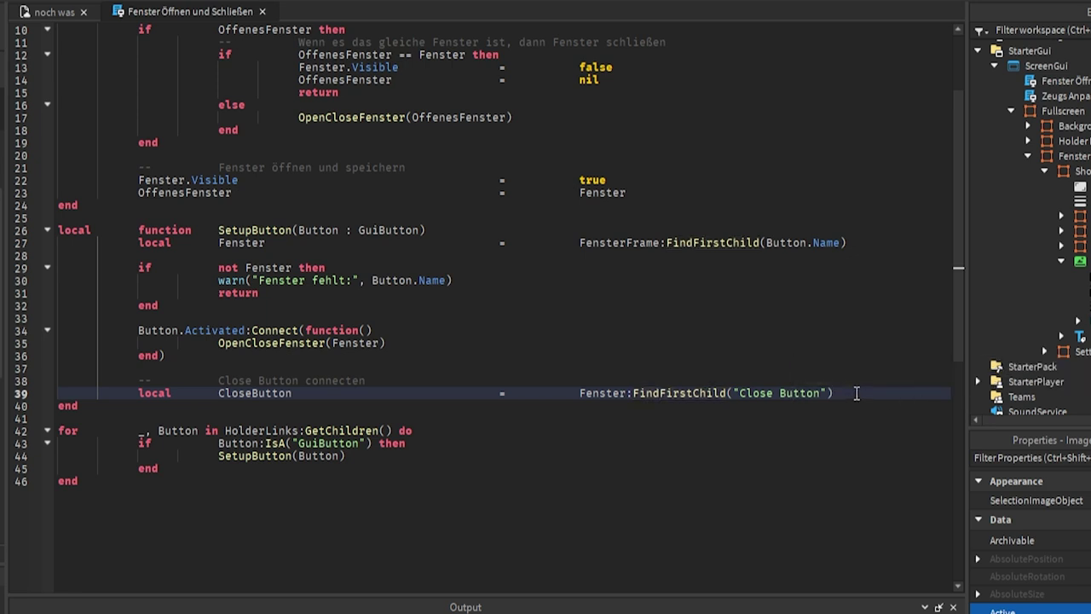
{"action": "key", "text": "ctrl+v"}
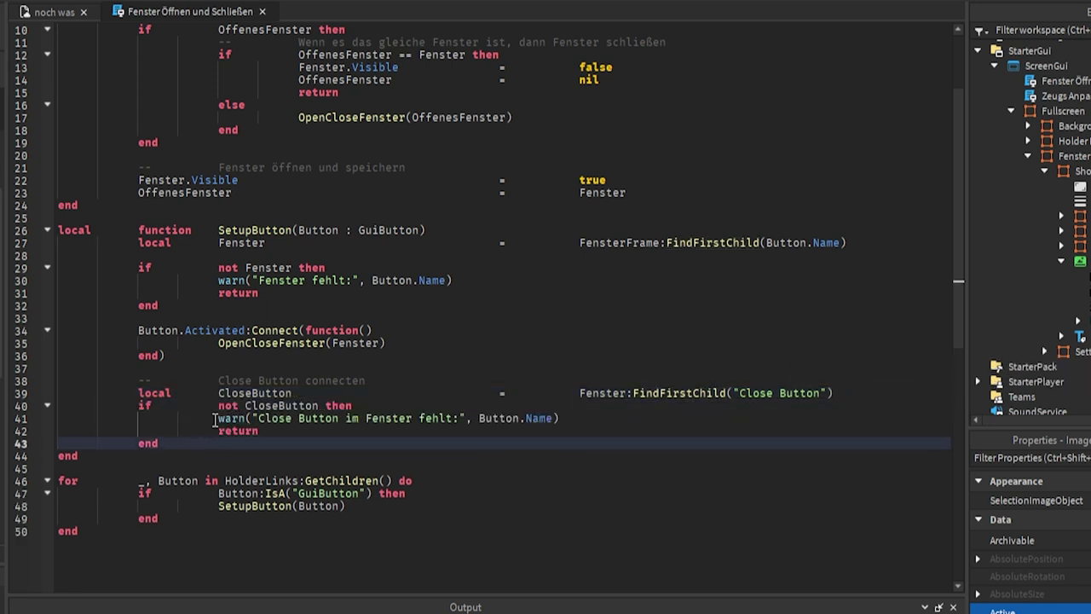
{"action": "left_click", "coordinate": [398, 420]}
{"action": "left_click", "coordinate": [488, 421]}
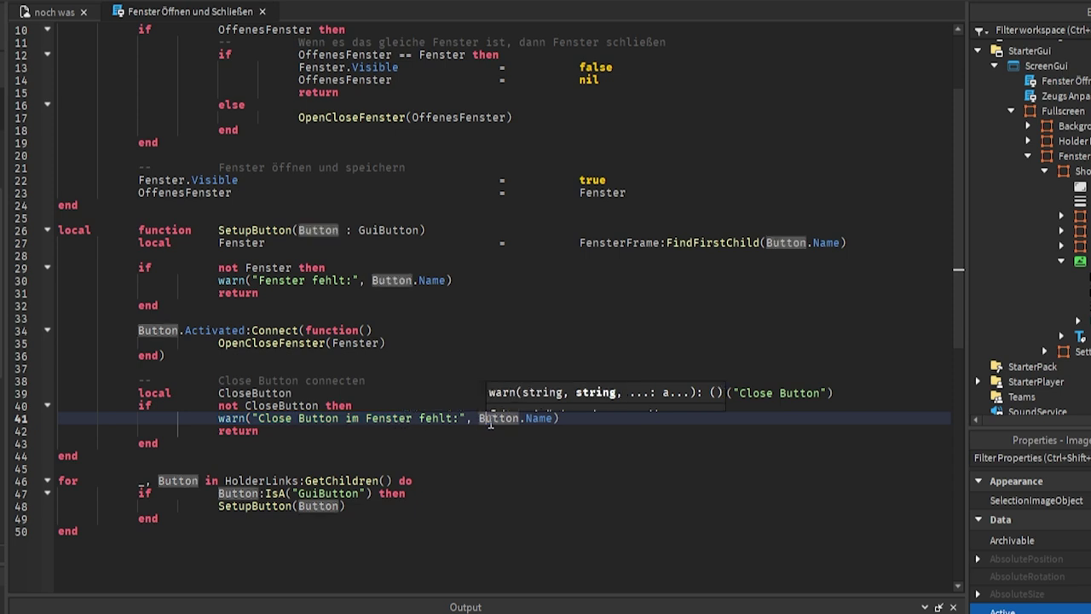
{"action": "left_click", "coordinate": [544, 421]}
Step: Add CloseButton.Activated:Connect calling OpenCloseFenster(Fenster), then glance at the Shop in the game view
{"action": "left_click", "coordinate": [182, 444]}
{"action": "key", "text": "Return"}
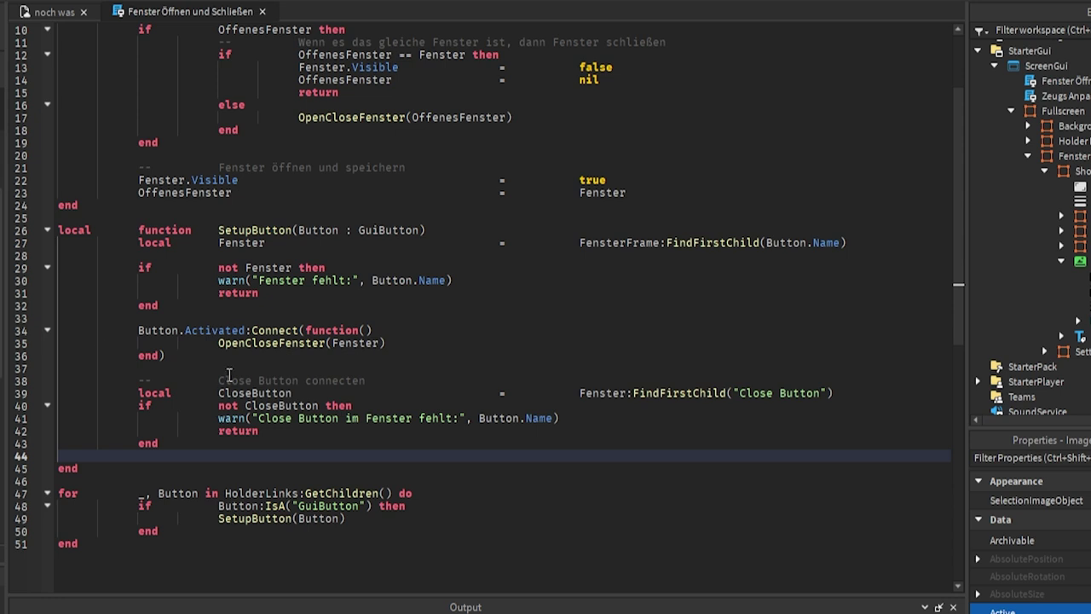
{"action": "type", "text": "CloseButton.Activated:Connect(function() \t\tOpenCloseFenster(Fenster) \tend)"}
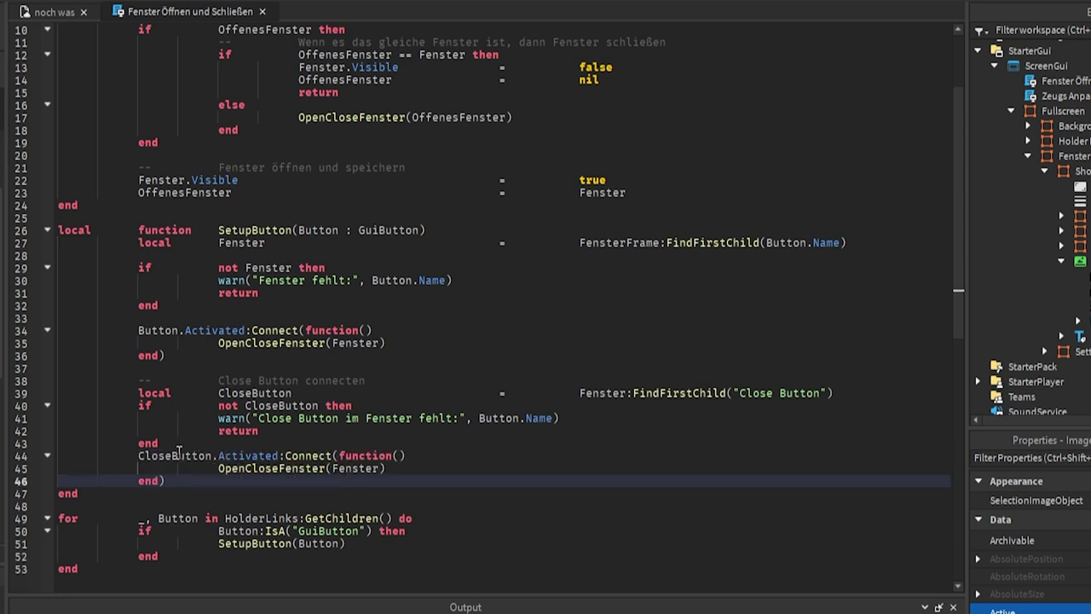
{"action": "key", "text": "Return"}
{"action": "left_click", "coordinate": [47, 15]}
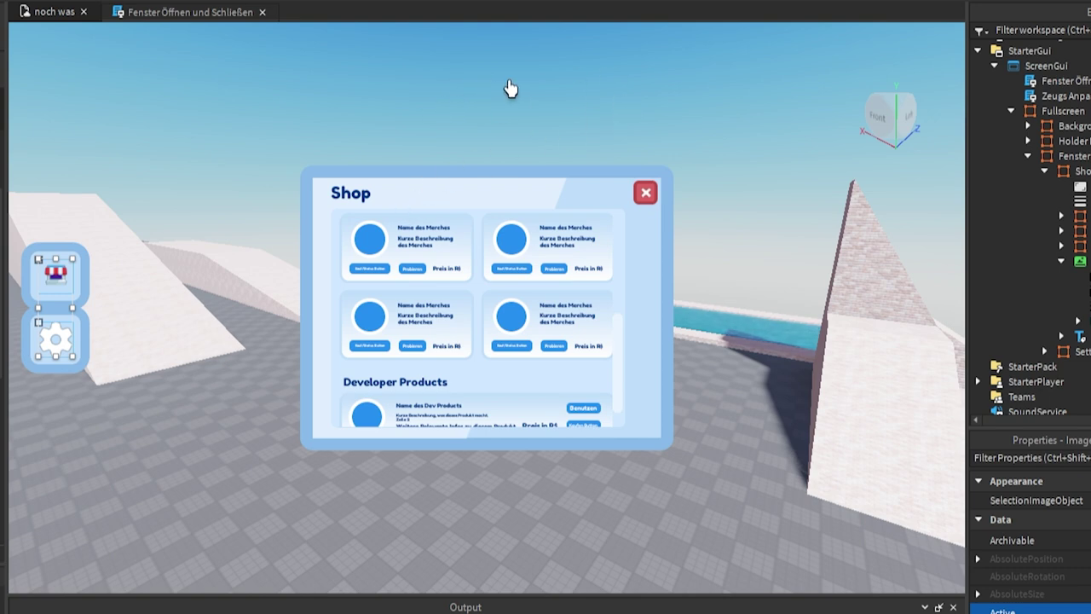
{"action": "key", "text": "ctrl+Tab"}
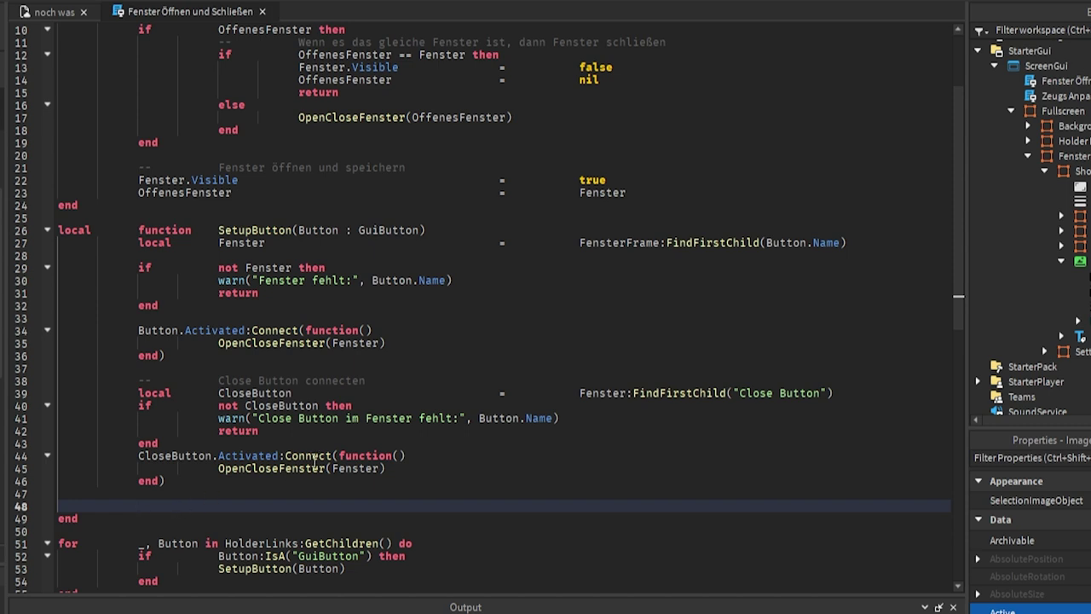
{"action": "scroll", "coordinate": [315, 460], "scroll_direction": "up", "scroll_amount": 3}
Step: Declare local UIPS = game:GetService("UserInputService") on the script's first line
{"action": "left_click", "coordinate": [56, 34]}
{"action": "scroll", "coordinate": [57, 34], "scroll_direction": "up", "scroll_amount": 1}
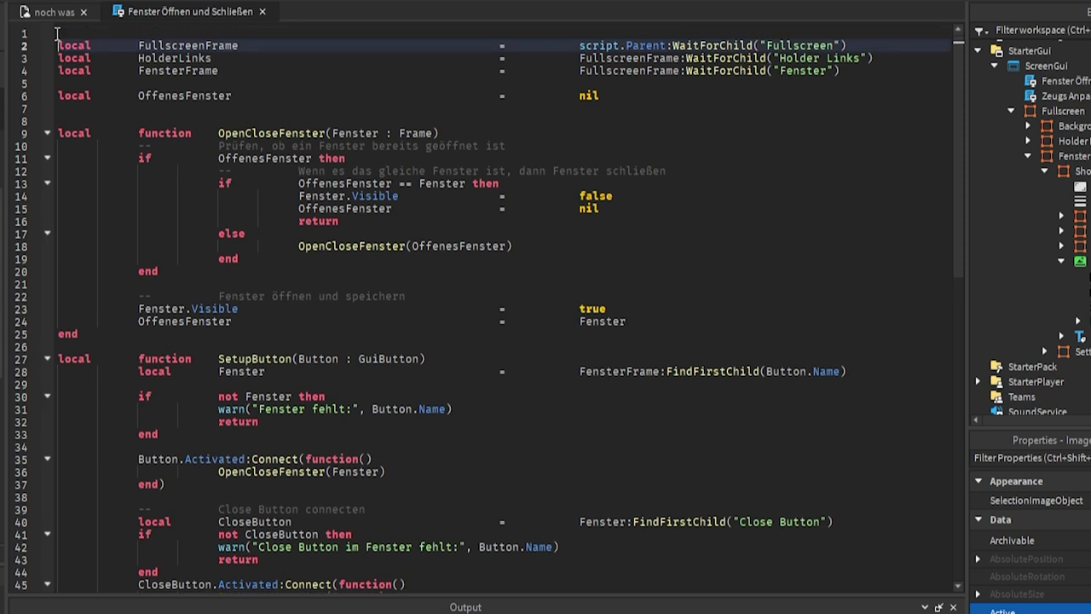
{"action": "left_click", "coordinate": [57, 34]}
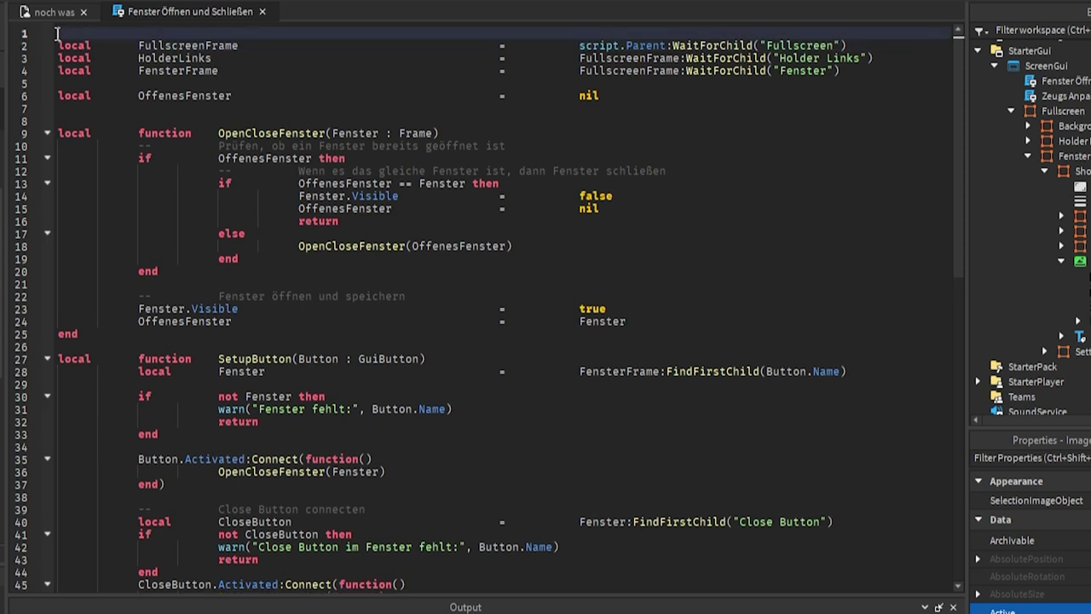
{"action": "type", "text": "local"}
{"action": "key", "text": "Tab"}
{"action": "type", "text": "UIPS = "}
{"action": "type", "text": "game"}
{"action": "type", "text": ":GetService(\""}
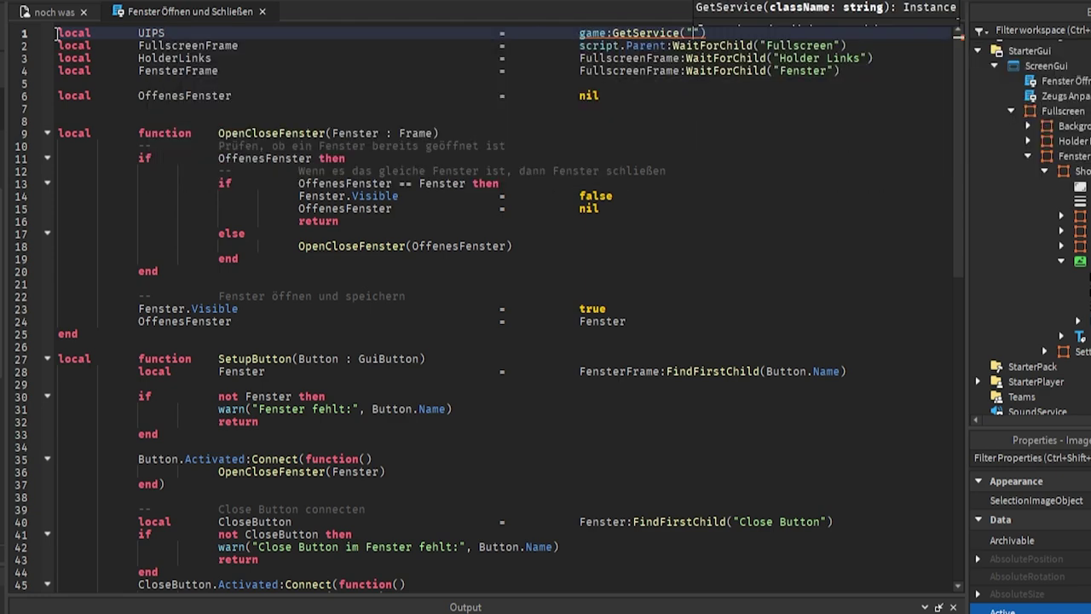
{"action": "type", "text": "Use"}
{"action": "key", "text": "Tab"}
{"action": "key", "text": "End"}
{"action": "key", "text": "Return"}
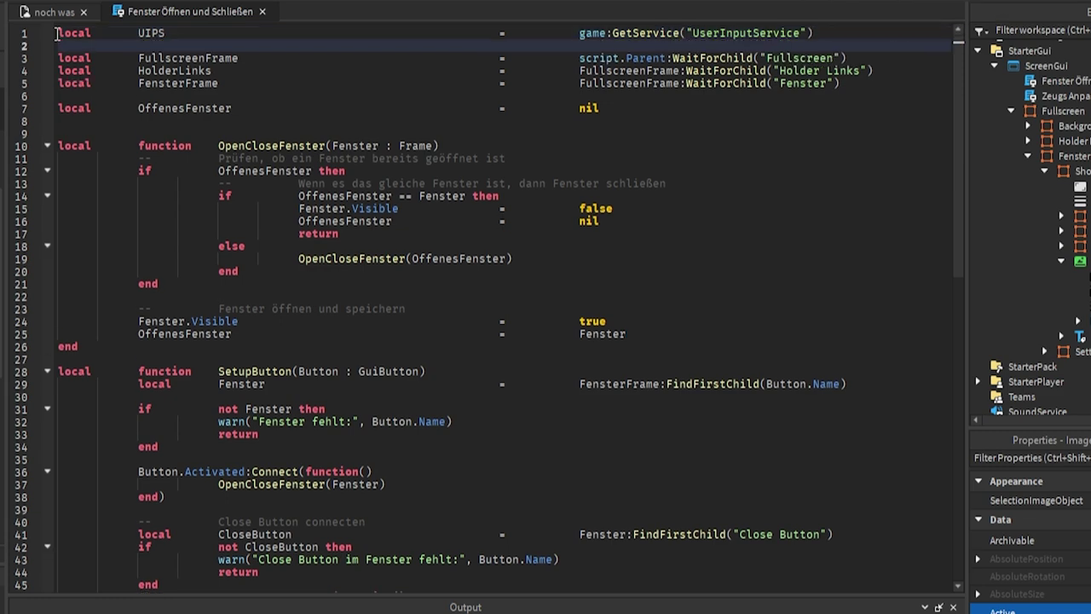
{"action": "scroll", "coordinate": [256, 243], "scroll_direction": "down", "scroll_amount": 6}
Step: Paste the MausImFrame hover-tracking and closing code at line 50 and review its variables
{"action": "left_click", "coordinate": [155, 418]}
{"action": "key", "text": "ctrl+v"}
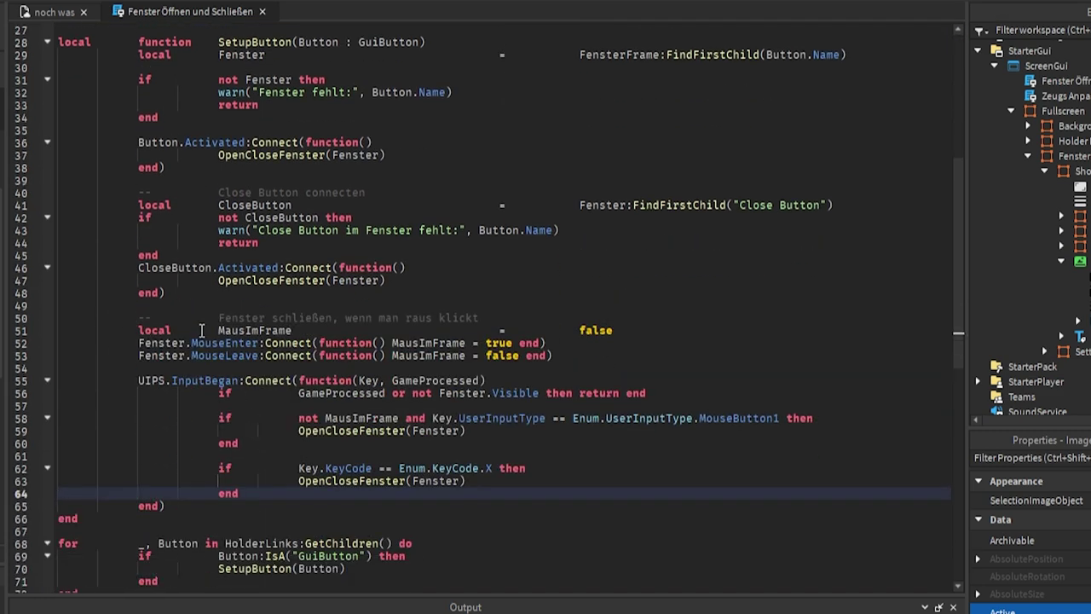
{"action": "left_click_drag", "start_coordinate": [218, 317], "coordinate": [488, 316]}
{"action": "left_click", "coordinate": [488, 317]}
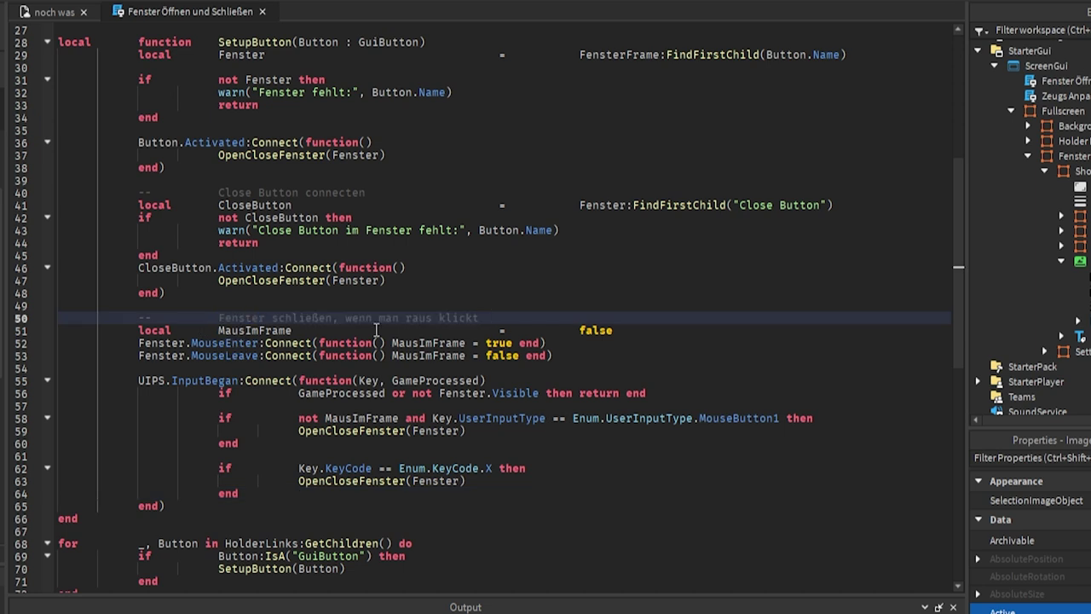
{"action": "double_click", "coordinate": [253, 330]}
{"action": "left_click", "coordinate": [138, 342]}
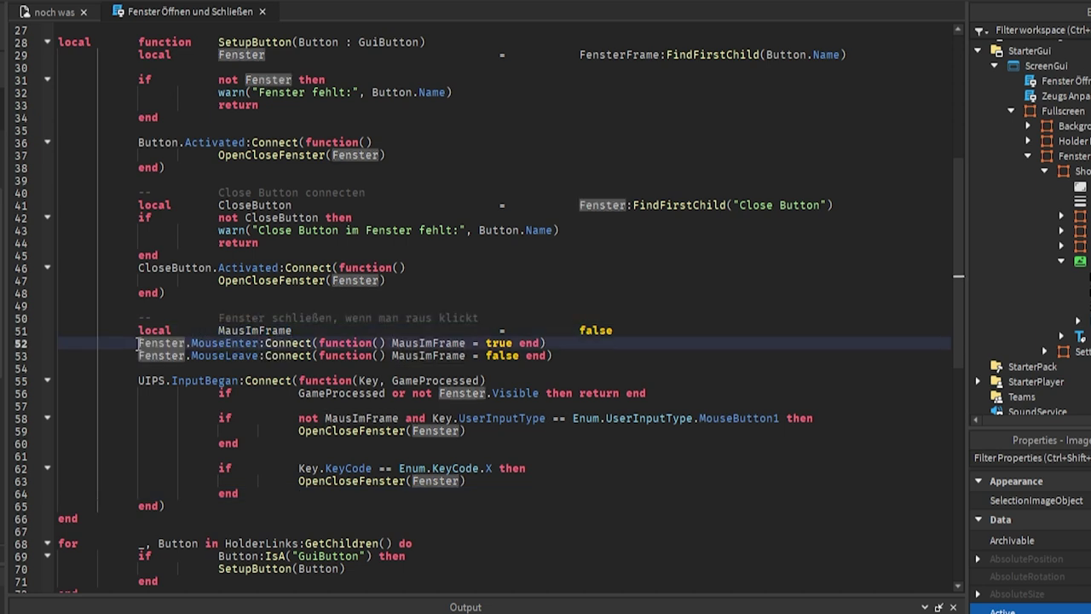
{"action": "left_click", "coordinate": [427, 343]}
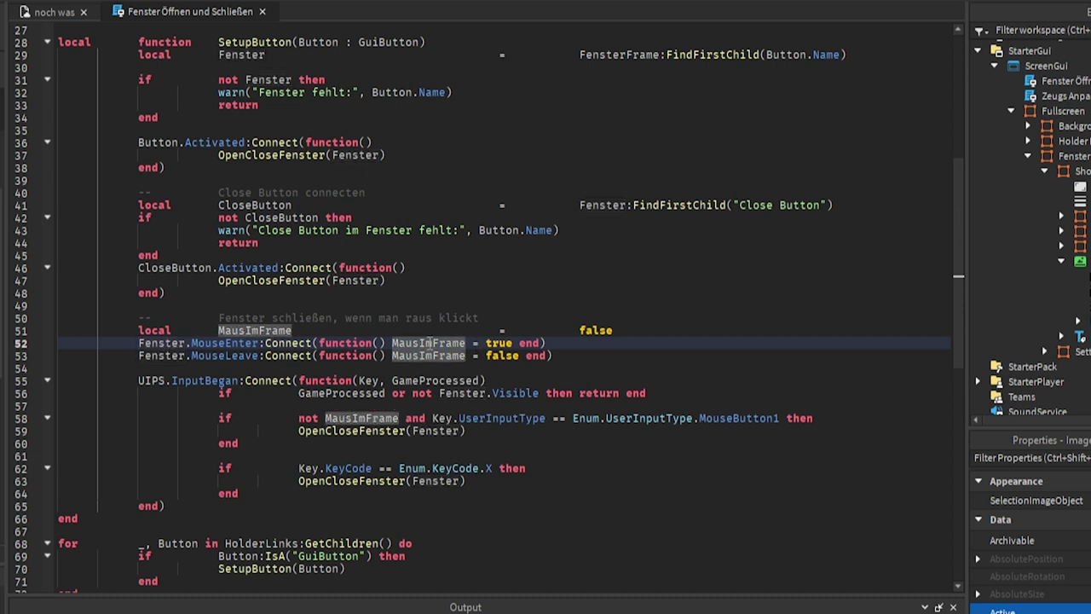
{"action": "double_click", "coordinate": [510, 357]}
Step: Review the UIPS.InputBegan handler: GameProcessed check, left-click-outside toggle and X-key toggle
{"action": "double_click", "coordinate": [205, 381]}
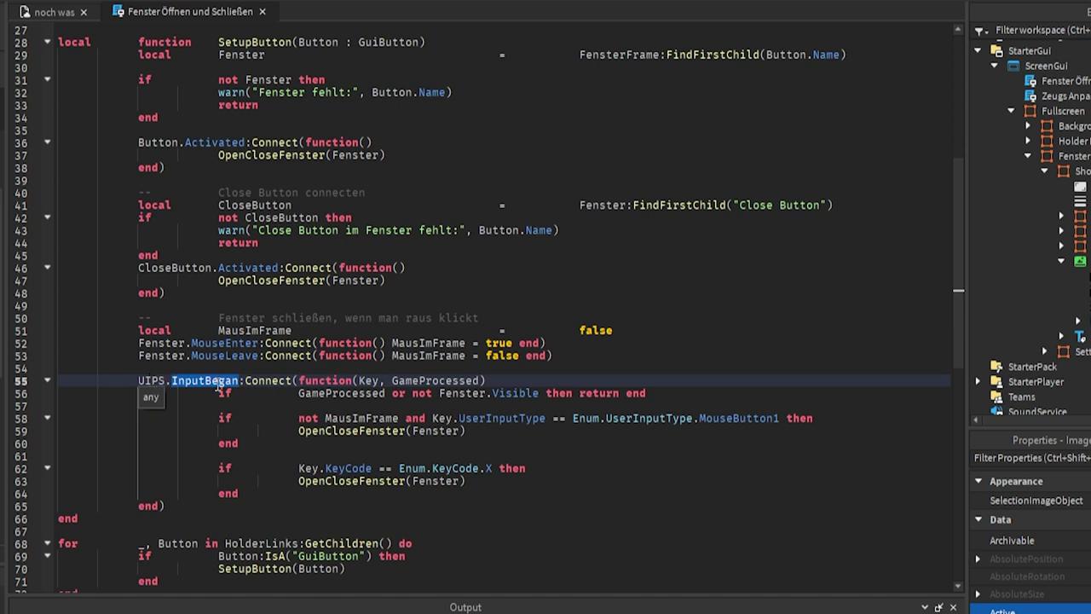
{"action": "double_click", "coordinate": [320, 393]}
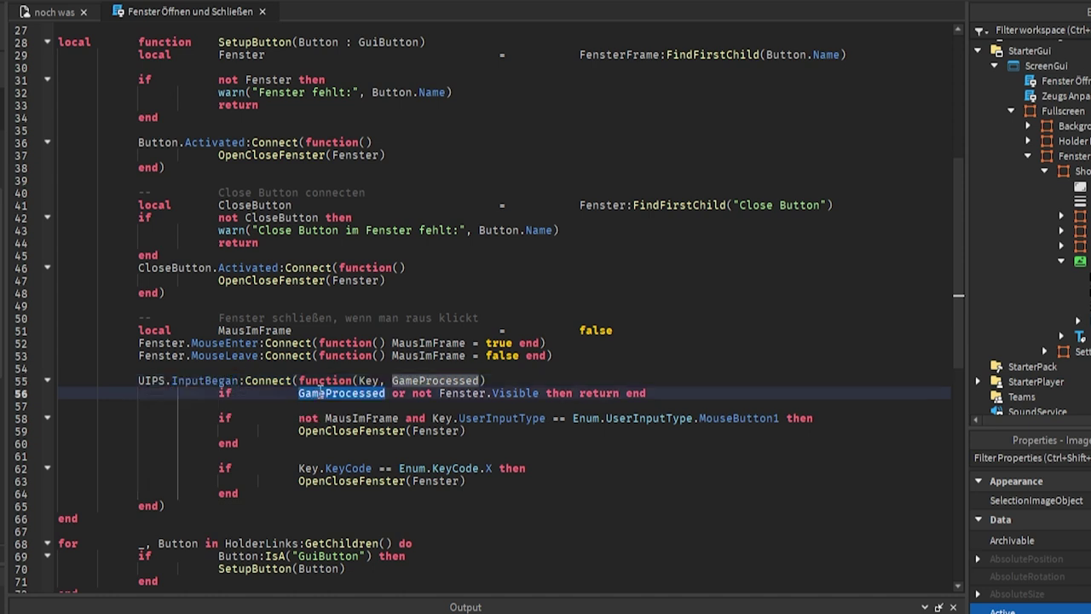
{"action": "left_click", "coordinate": [448, 394]}
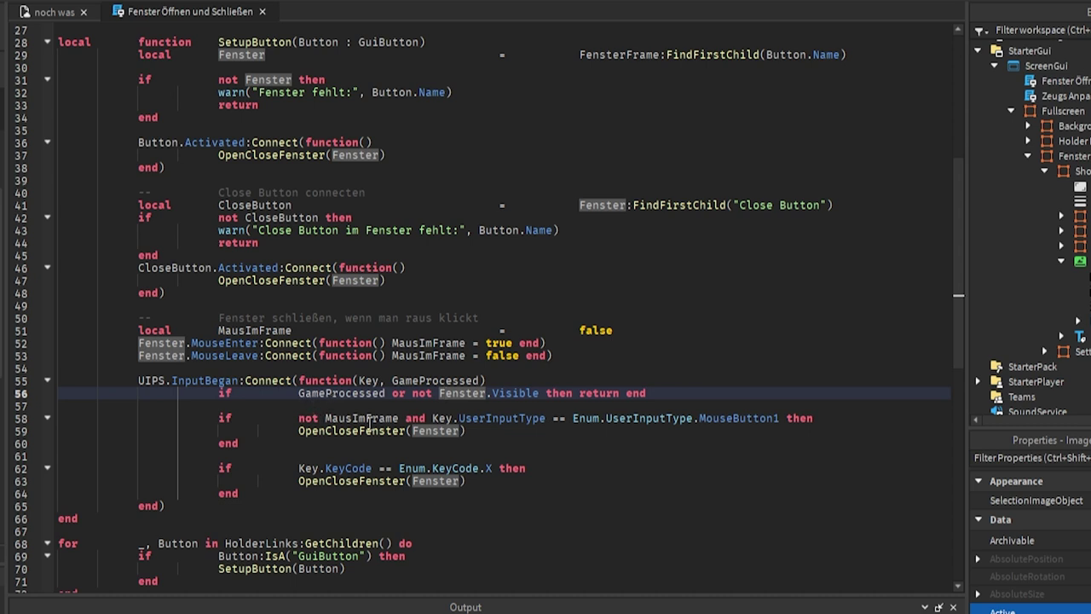
{"action": "left_click_drag", "start_coordinate": [486, 418], "coordinate": [780, 418]}
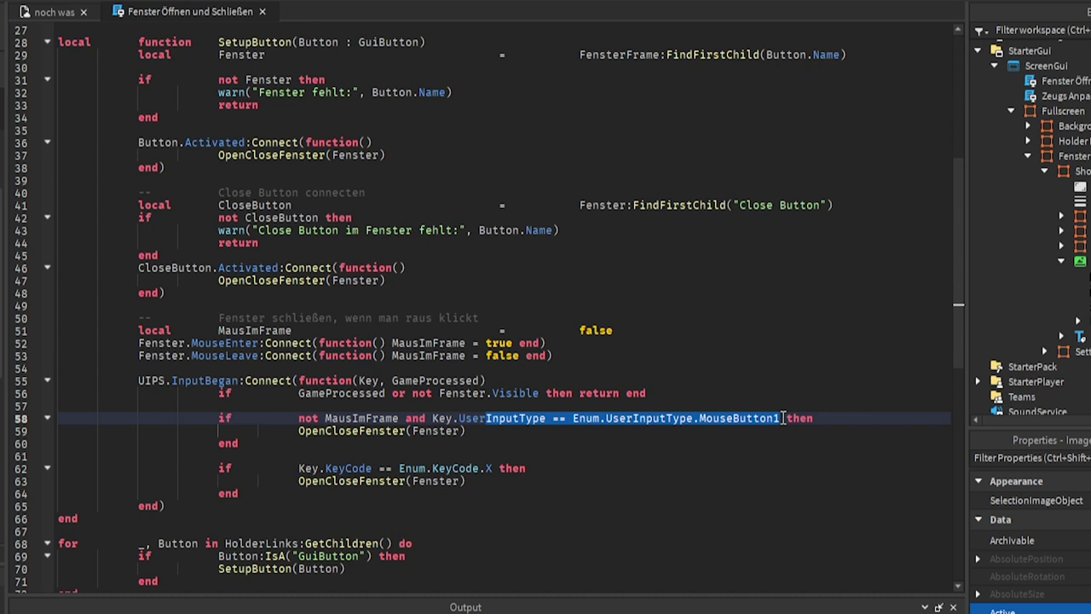
{"action": "left_click_drag", "start_coordinate": [465, 430], "coordinate": [258, 432]}
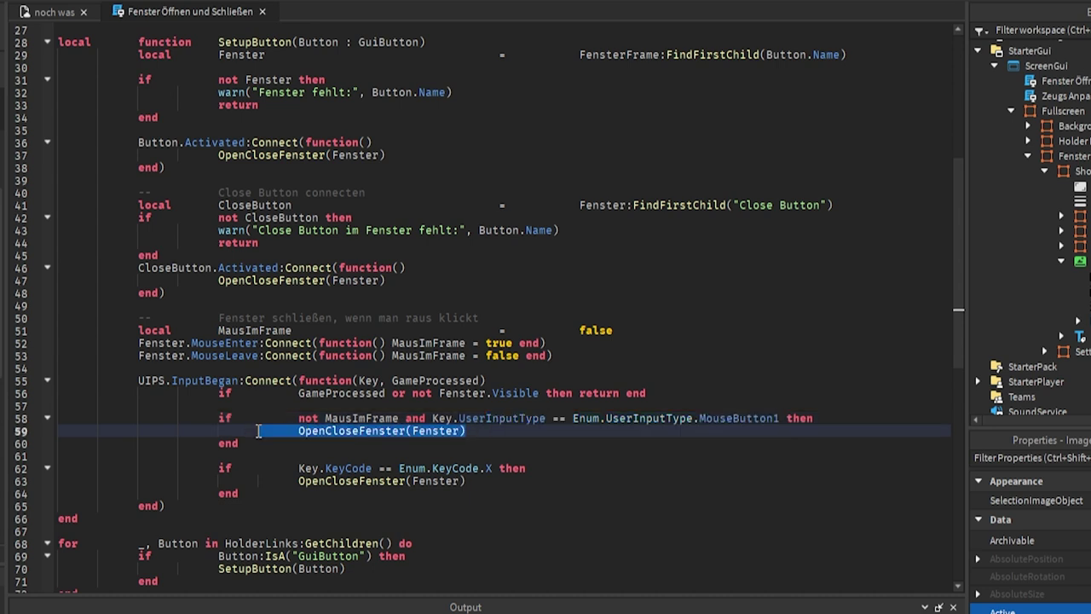
{"action": "left_click_drag", "start_coordinate": [465, 481], "coordinate": [320, 482]}
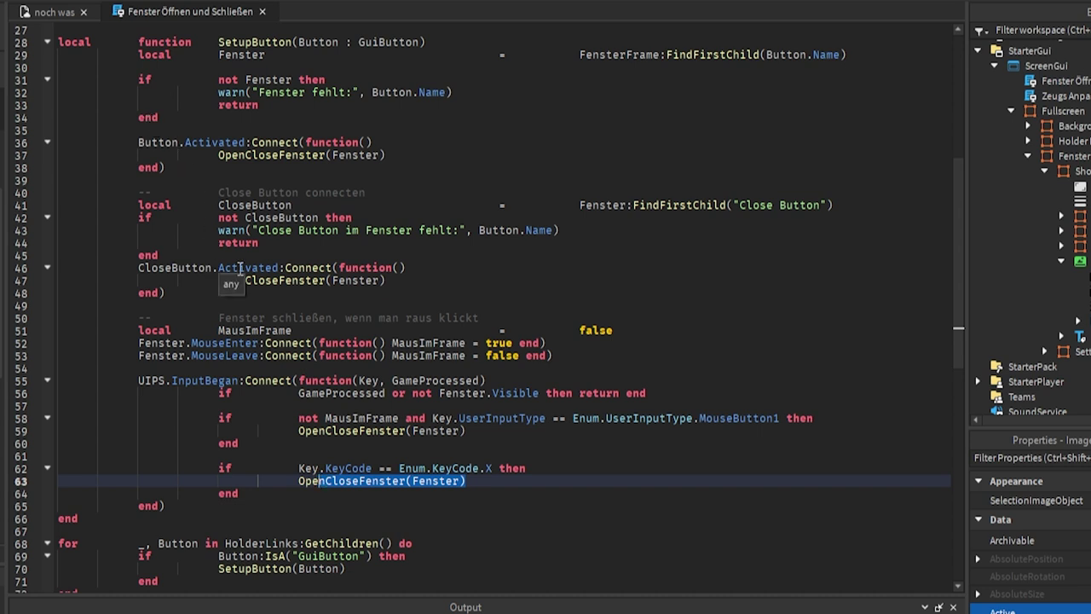
Step: Close the script, select the Shop frame under Fullscreen > Fenster and uncheck Visible
{"action": "left_click", "coordinate": [262, 11]}
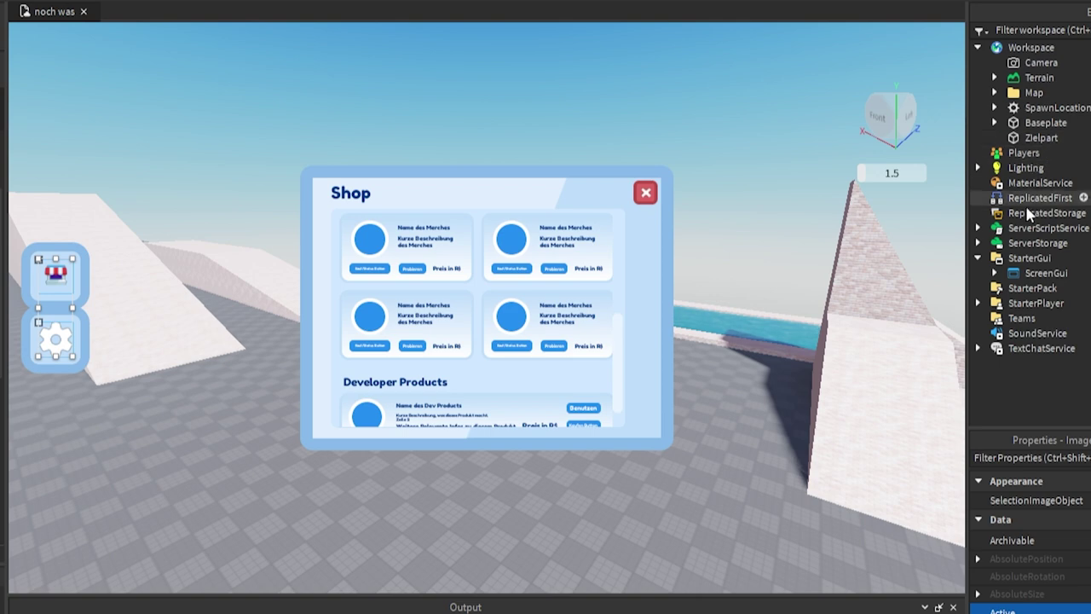
{"action": "left_click", "coordinate": [995, 273]}
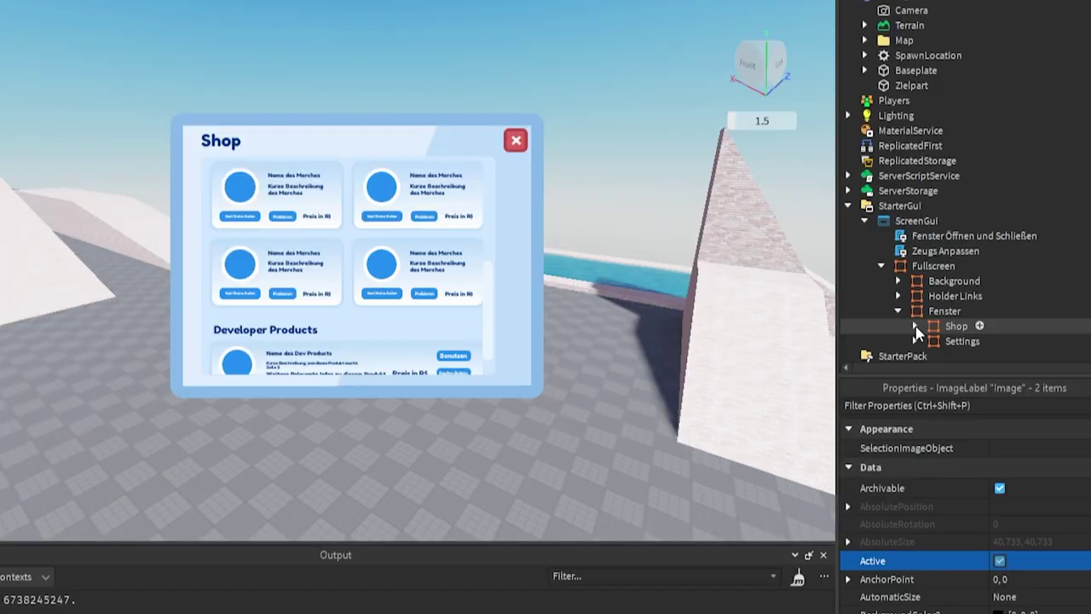
{"action": "left_click", "coordinate": [955, 326]}
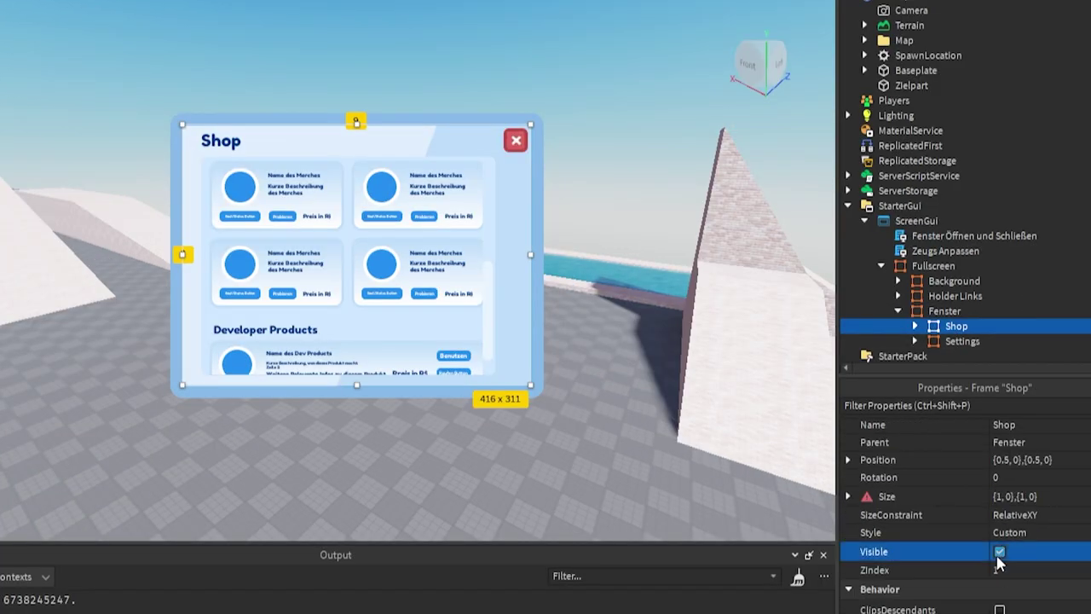
{"action": "left_click", "coordinate": [1001, 558]}
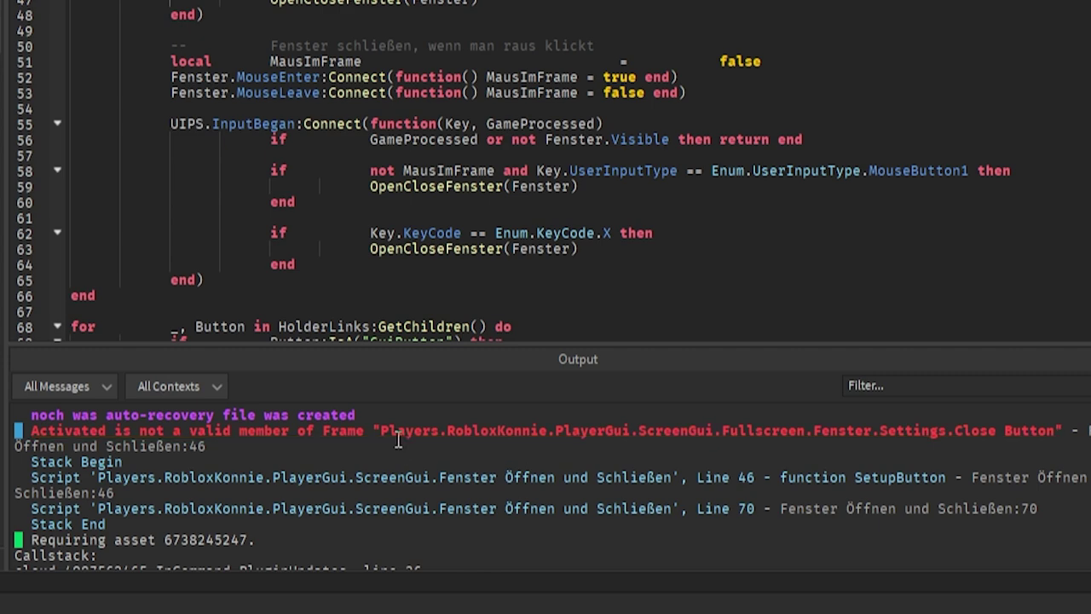
Step: Jump to the line 46 Activated error and compare the Shop and Settings Close Buttons in Explorer
{"action": "left_click", "coordinate": [398, 441]}
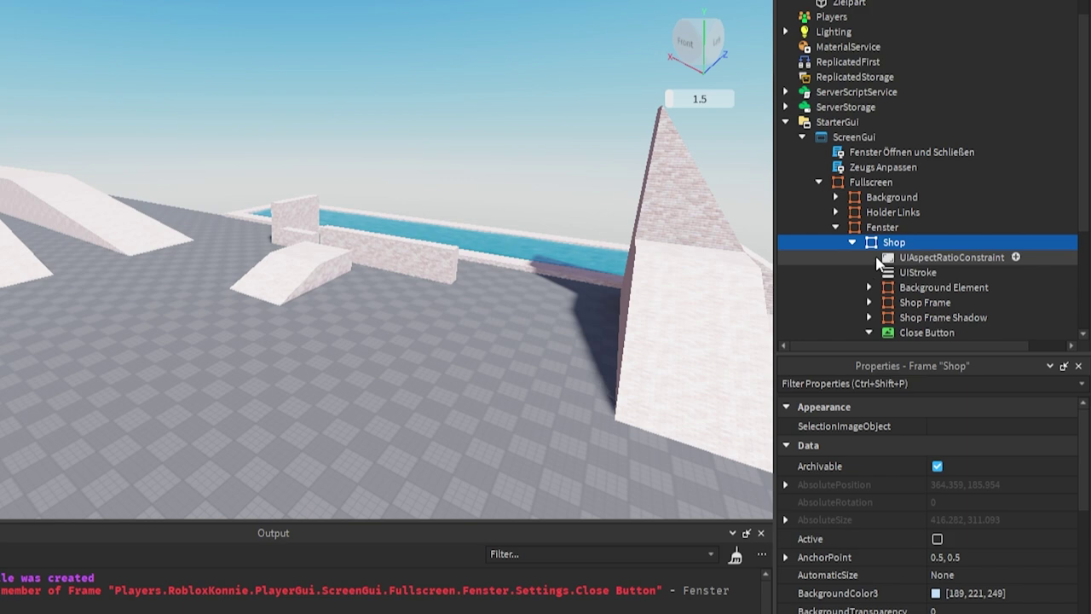
{"action": "scroll", "coordinate": [882, 250], "scroll_direction": "down", "scroll_amount": 2}
{"action": "left_click", "coordinate": [920, 248]}
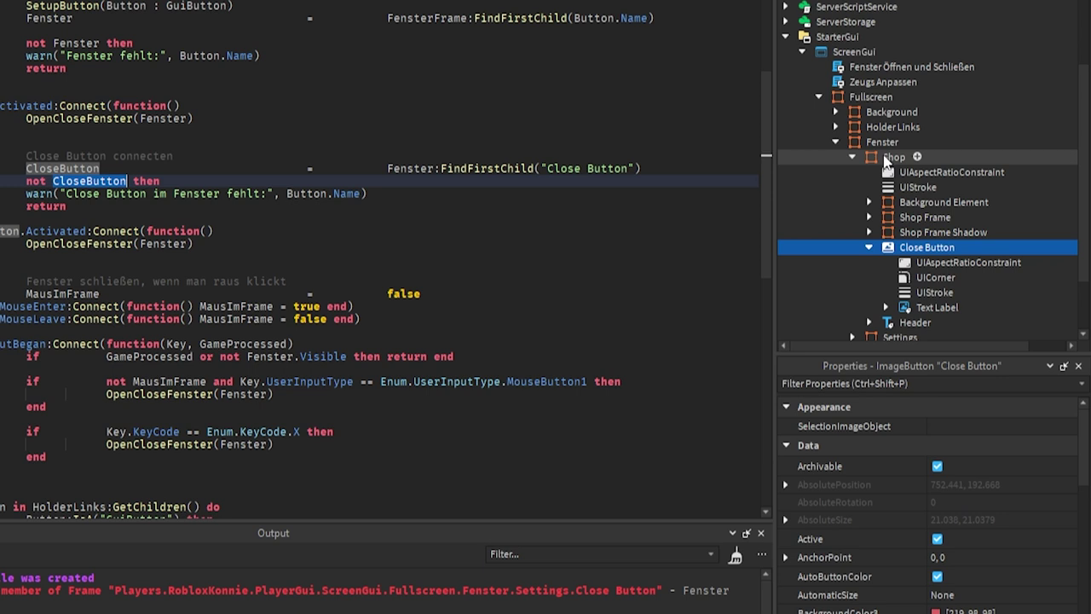
{"action": "left_click", "coordinate": [852, 157]}
{"action": "left_click", "coordinate": [852, 173]}
{"action": "scroll", "coordinate": [898, 247], "scroll_direction": "down", "scroll_amount": 1}
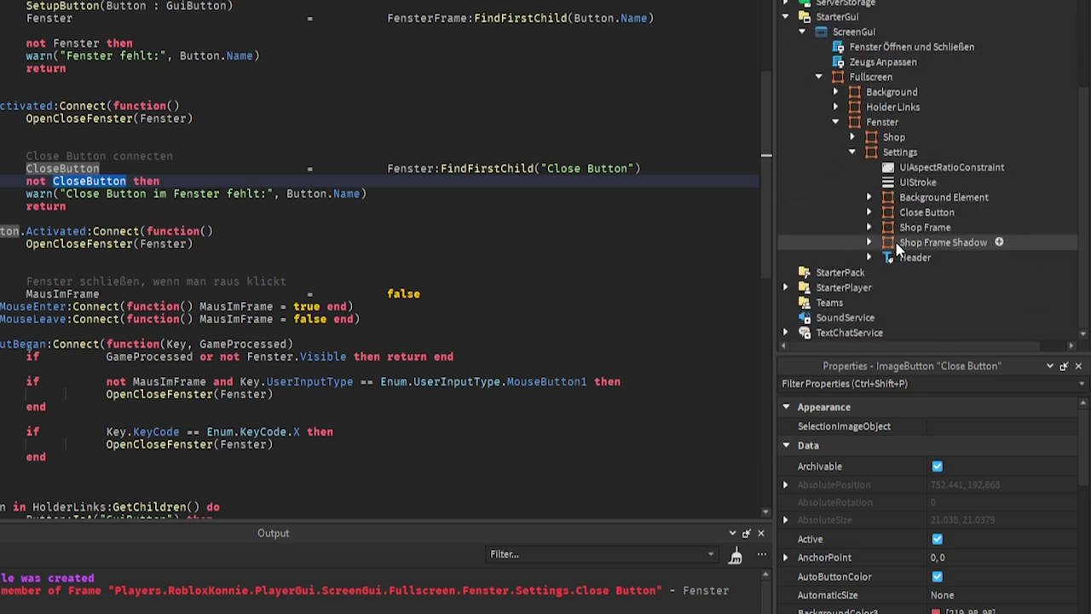
Step: Convert the Settings window's Close Button from a Frame to an ImageButton and enable Active
{"action": "left_click", "coordinate": [902, 218]}
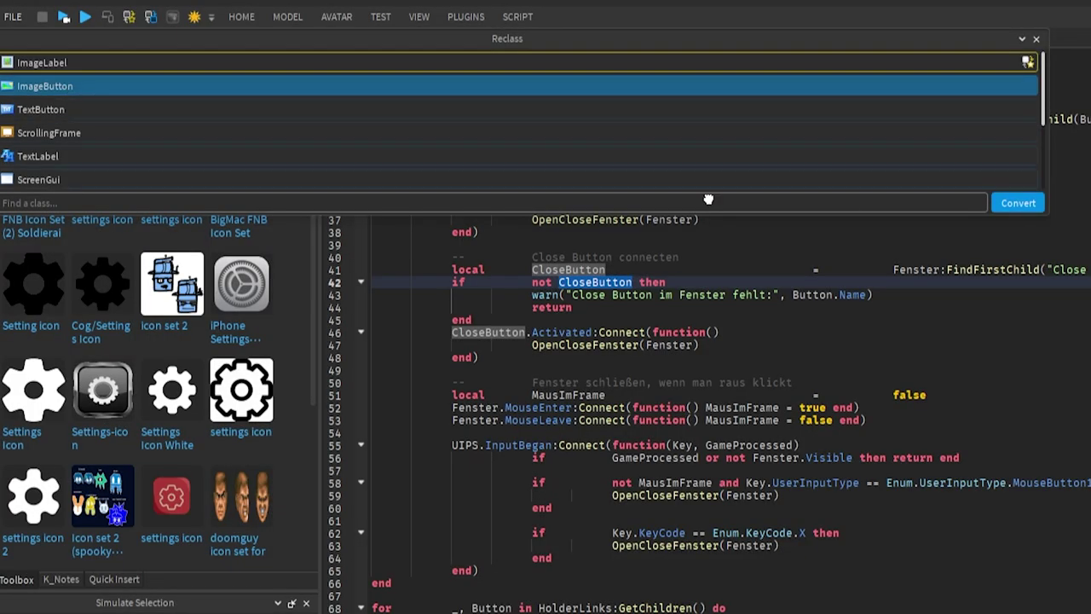
{"action": "left_click", "coordinate": [1021, 205]}
{"action": "left_click", "coordinate": [1036, 39]}
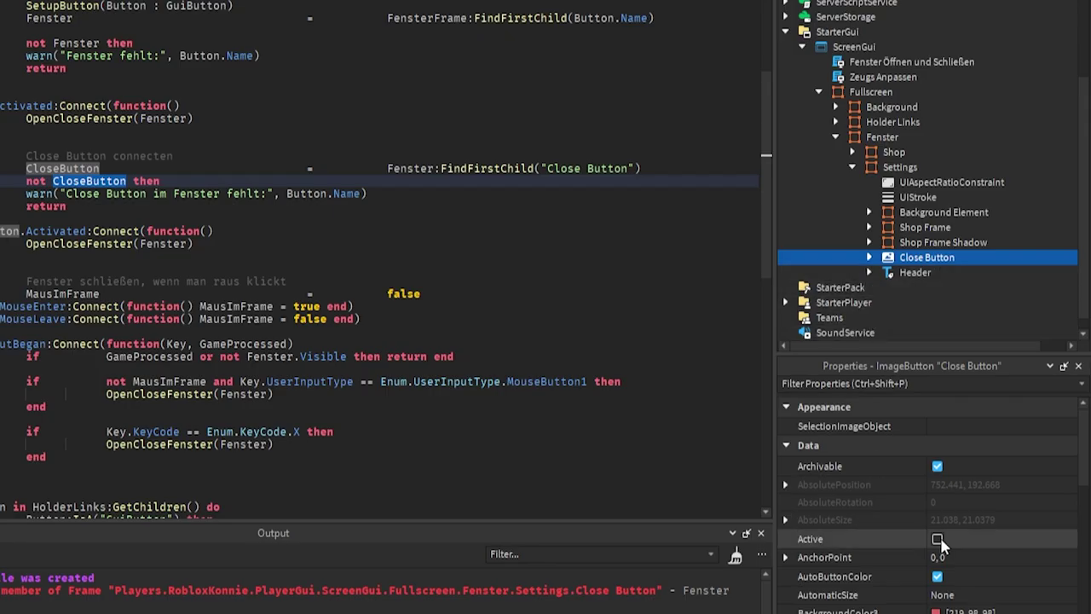
{"action": "left_click", "coordinate": [938, 540]}
Step: Inspect the Close Button's Text Label, collapse the Explorer tree, and start a play test with F5
{"action": "left_click", "coordinate": [868, 256]}
{"action": "left_click", "coordinate": [919, 276]}
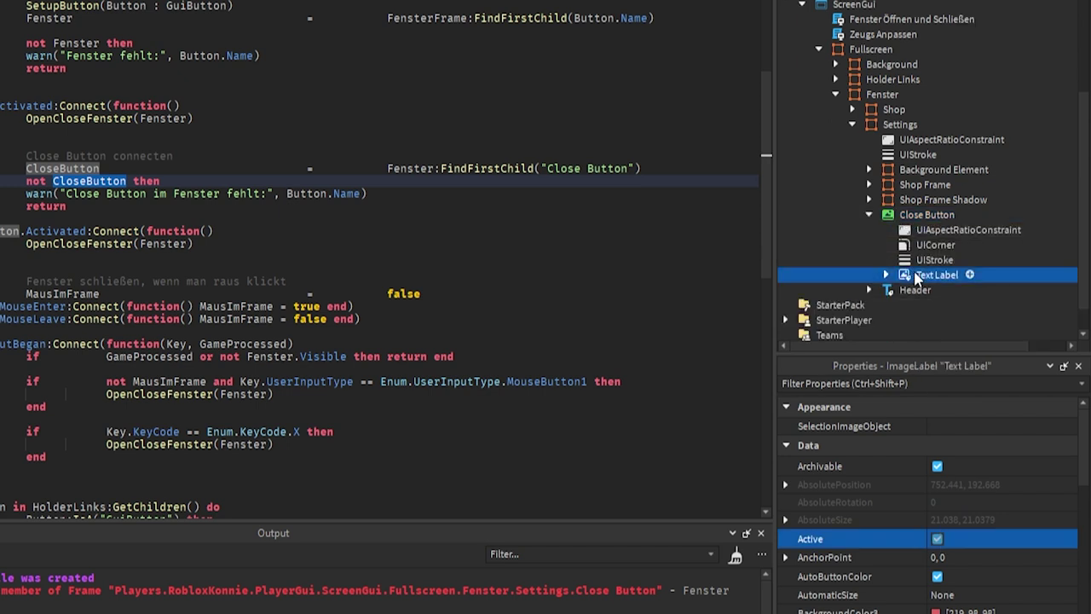
{"action": "left_click", "coordinate": [870, 215]}
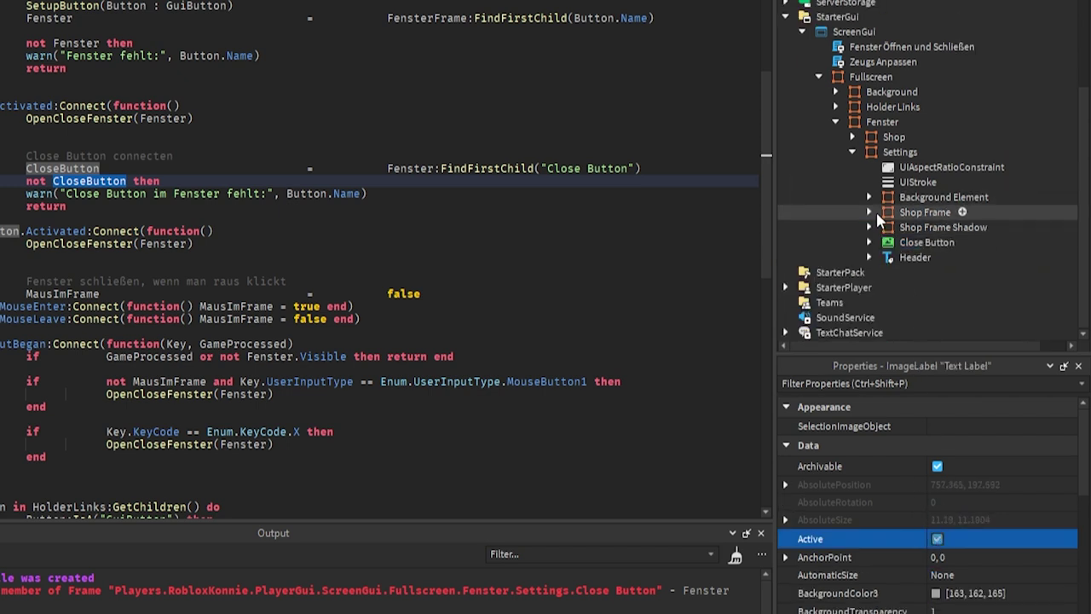
{"action": "left_click", "coordinate": [851, 152]}
{"action": "left_click", "coordinate": [893, 242]}
{"action": "left_click", "coordinate": [900, 256]}
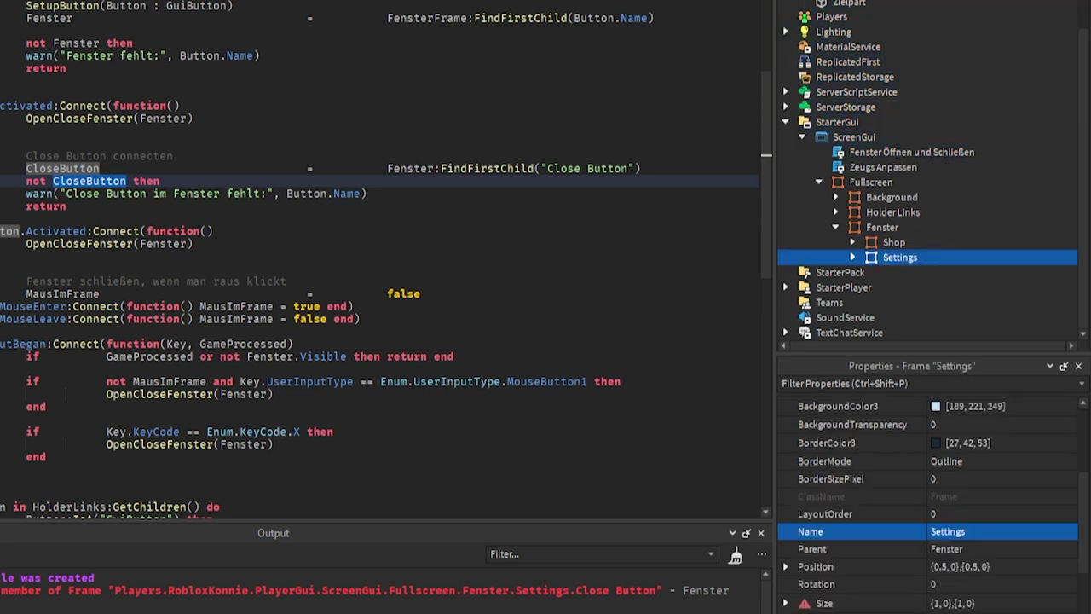
{"action": "key", "text": "F5"}
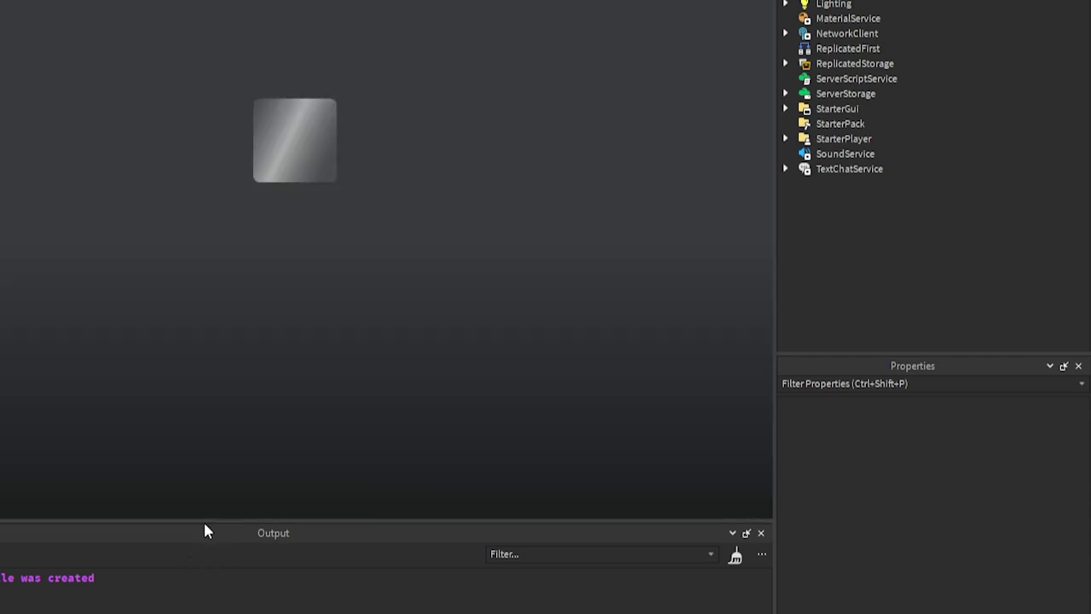
Step: Resize the Output and side panels, then open the Shop and close it with its Close Button
{"action": "left_click_drag", "start_coordinate": [203, 520], "coordinate": [207, 497]}
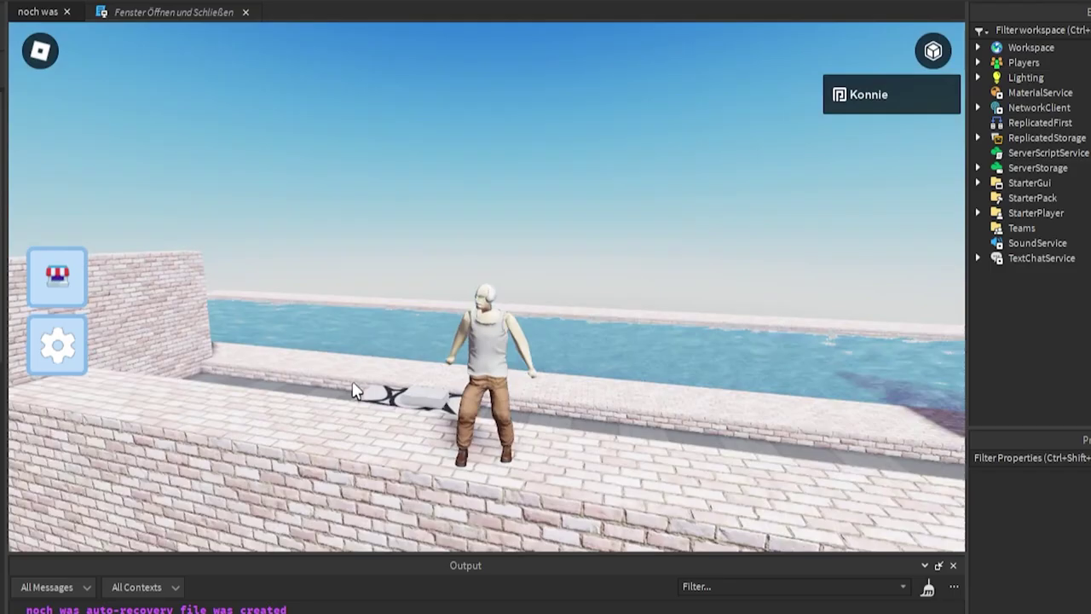
{"action": "right_click_drag", "start_coordinate": [350, 389], "coordinate": [360, 453]}
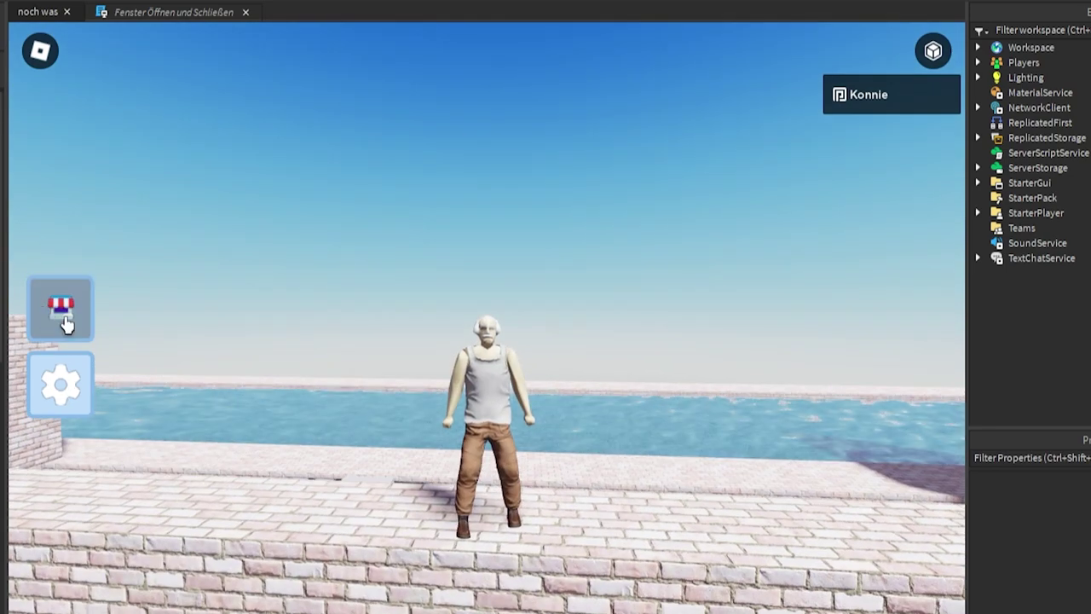
{"action": "mouse_move", "coordinate": [966, 344]}
{"action": "left_mouse_down"}
{"action": "mouse_move", "coordinate": [484, 343]}
{"action": "mouse_move", "coordinate": [620, 344]}
{"action": "left_mouse_up"}
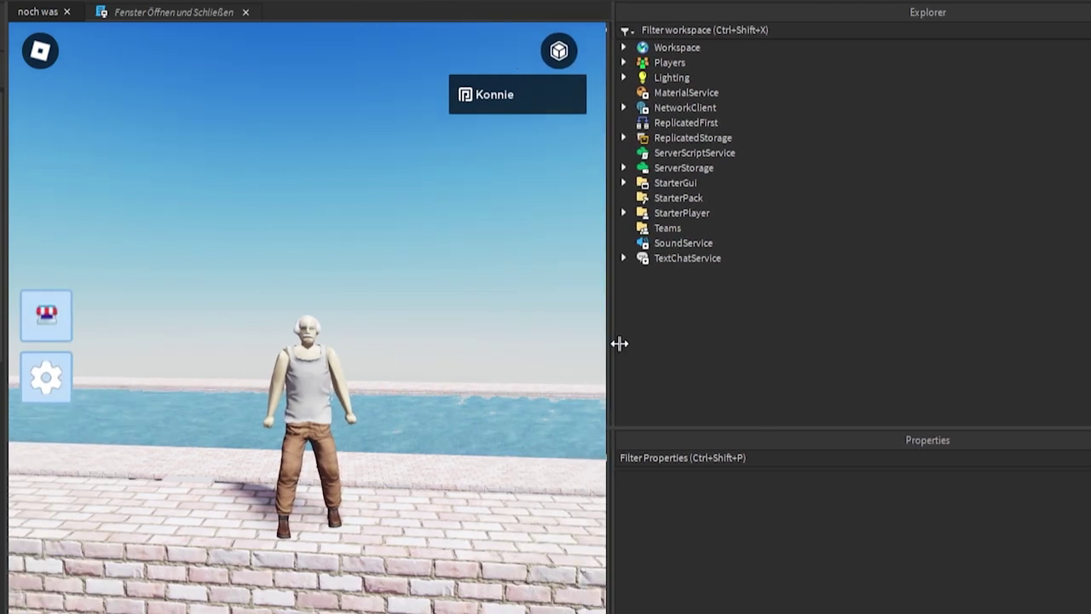
{"action": "left_click_drag", "start_coordinate": [619, 343], "coordinate": [977, 343]}
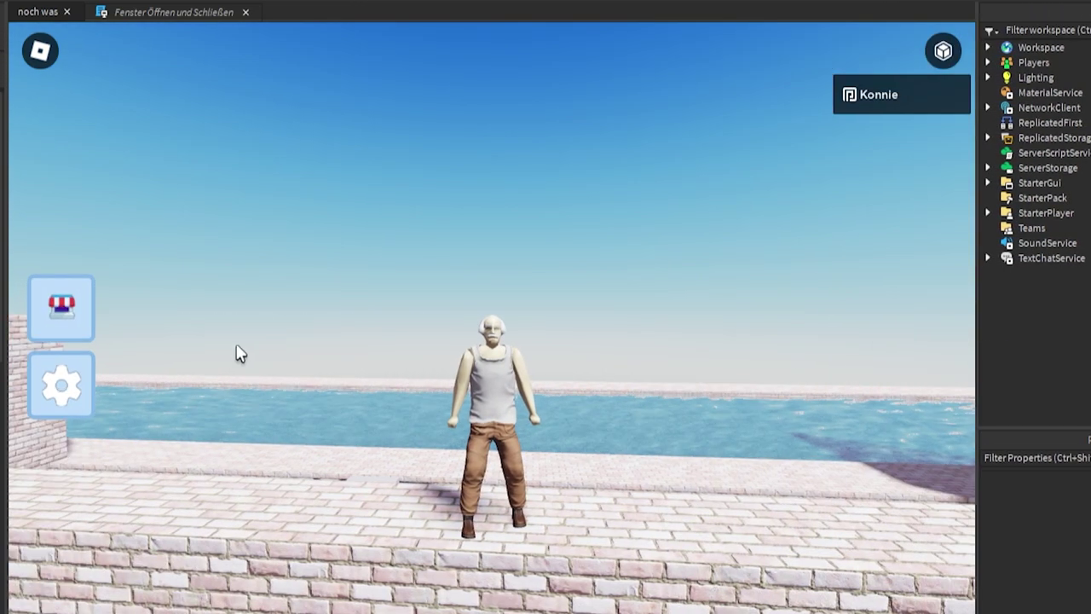
{"action": "left_click", "coordinate": [66, 314]}
{"action": "scroll", "coordinate": [479, 341], "scroll_direction": "down", "scroll_amount": 5}
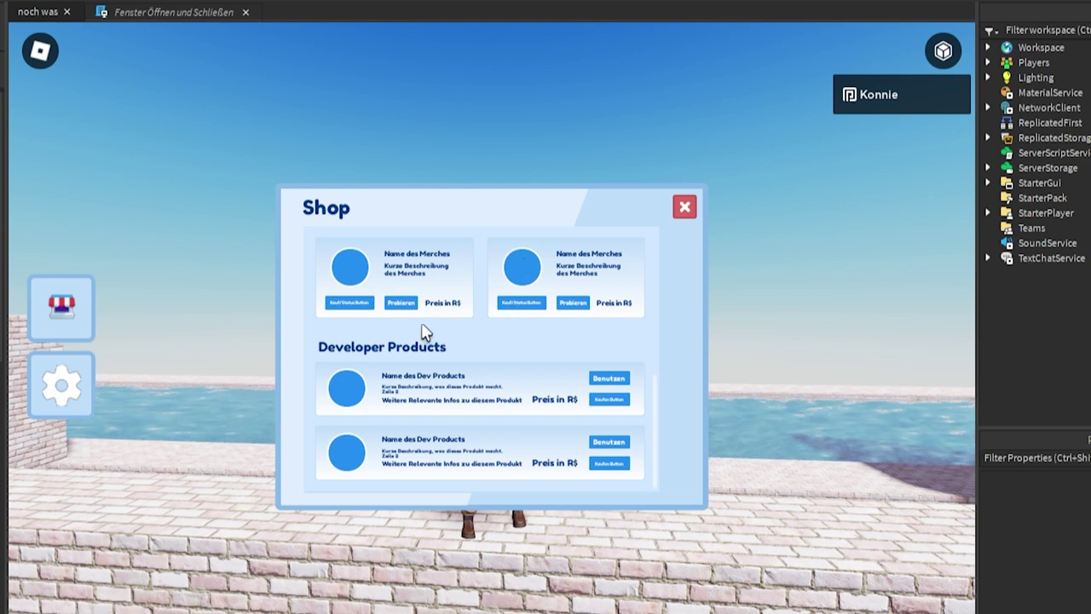
{"action": "scroll", "coordinate": [405, 345], "scroll_direction": "up", "scroll_amount": 5}
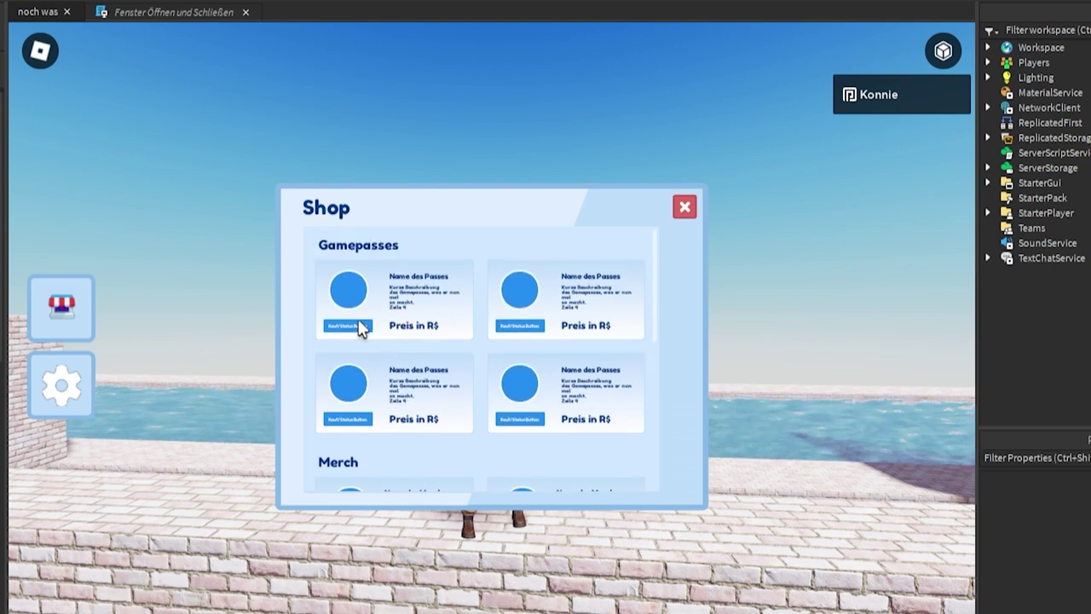
{"action": "left_click", "coordinate": [686, 211]}
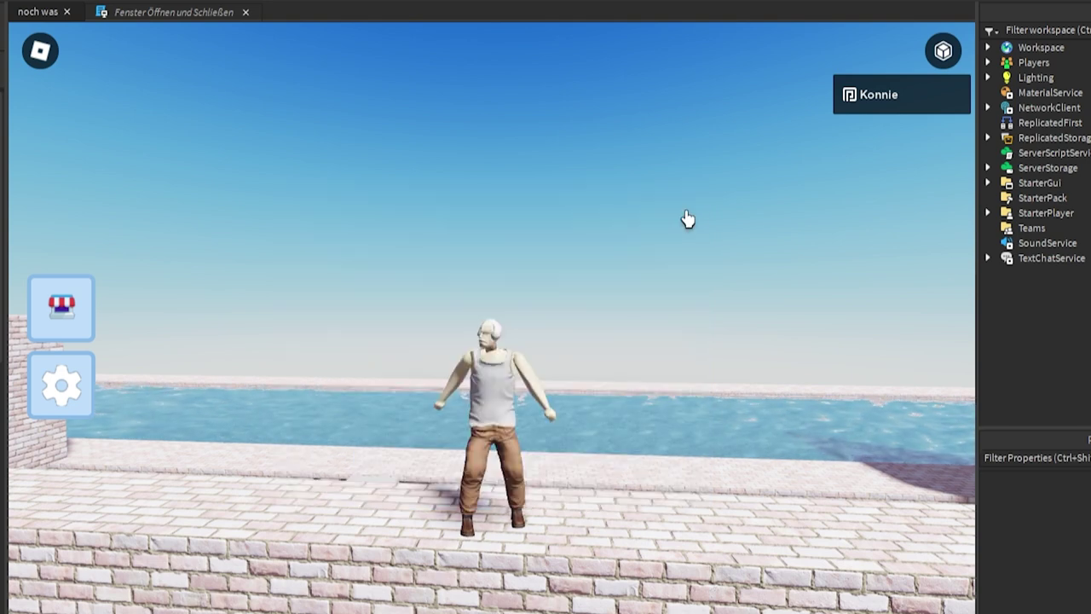
Step: Switch between the Shop and Settings windows and close Settings via its button and an outside click
{"action": "left_click", "coordinate": [43, 319]}
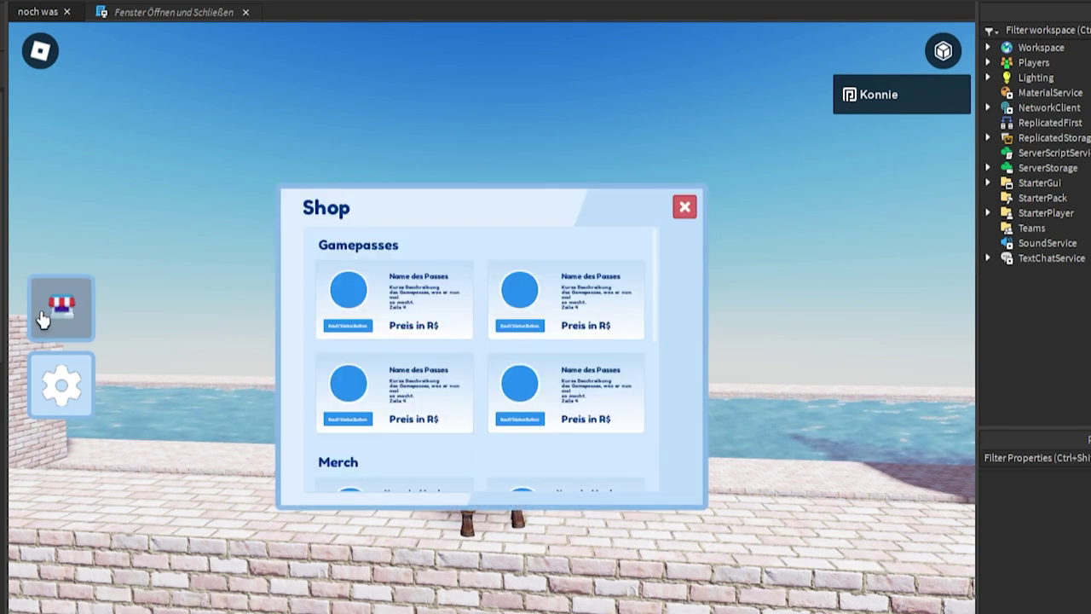
{"action": "left_click", "coordinate": [49, 388]}
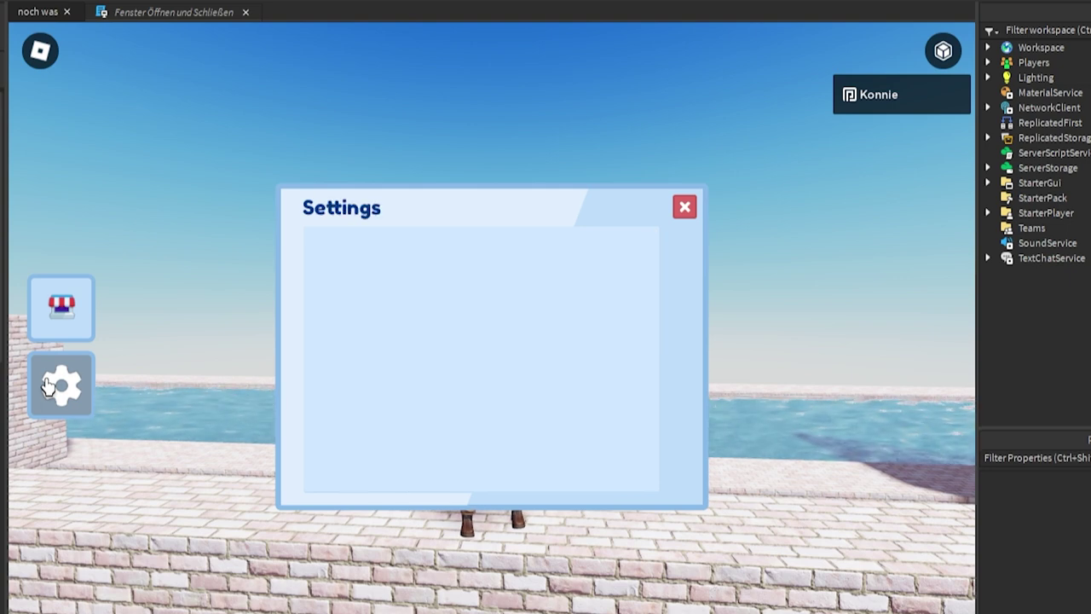
{"action": "left_click", "coordinate": [686, 210]}
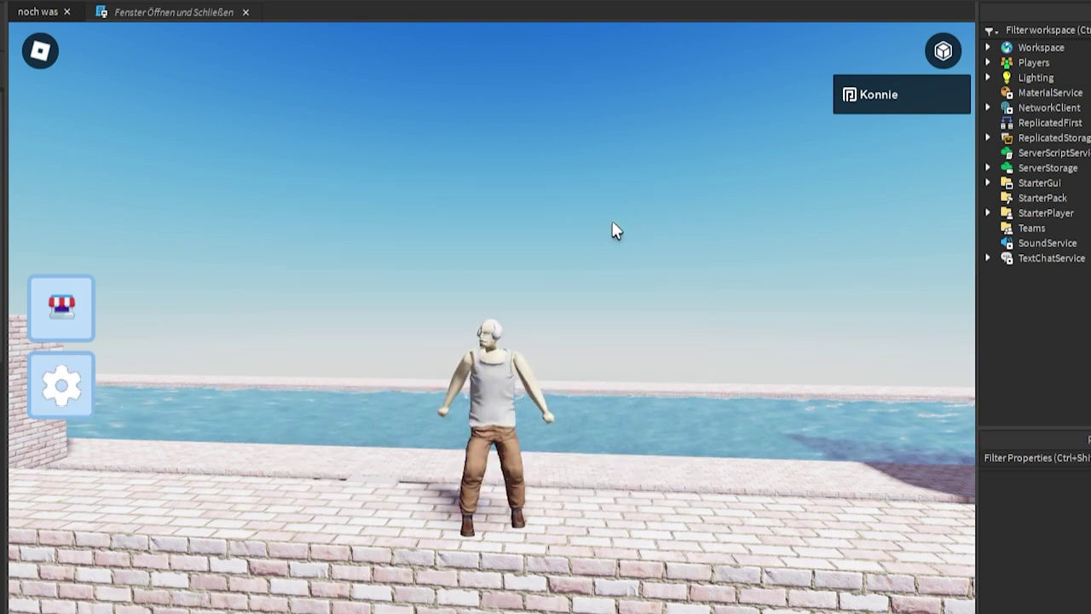
{"action": "left_click", "coordinate": [61, 388]}
{"action": "left_click", "coordinate": [62, 328]}
{"action": "left_click", "coordinate": [60, 379]}
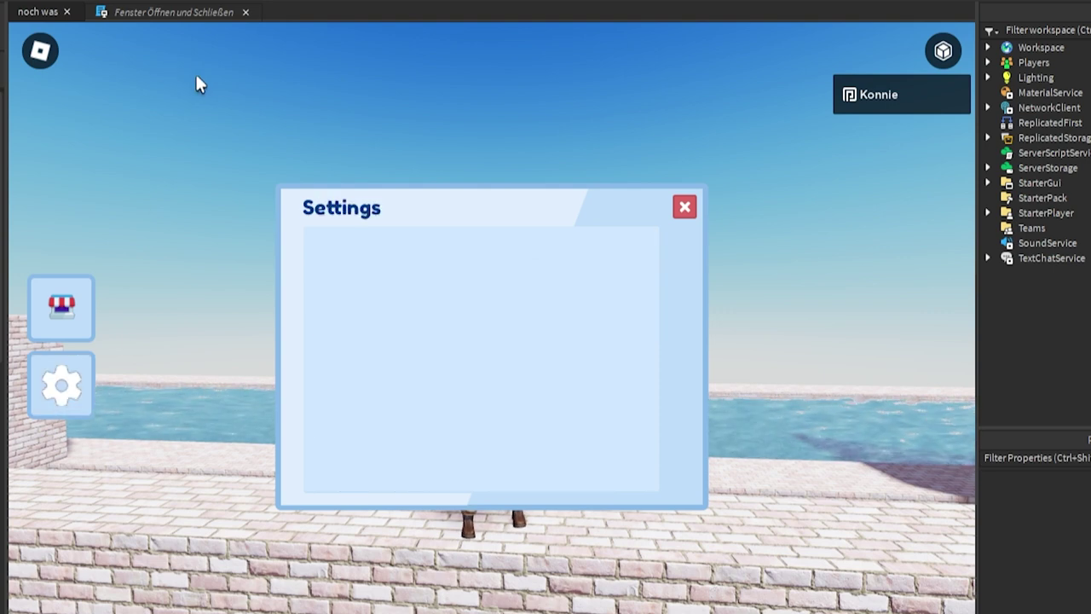
{"action": "left_click", "coordinate": [66, 311]}
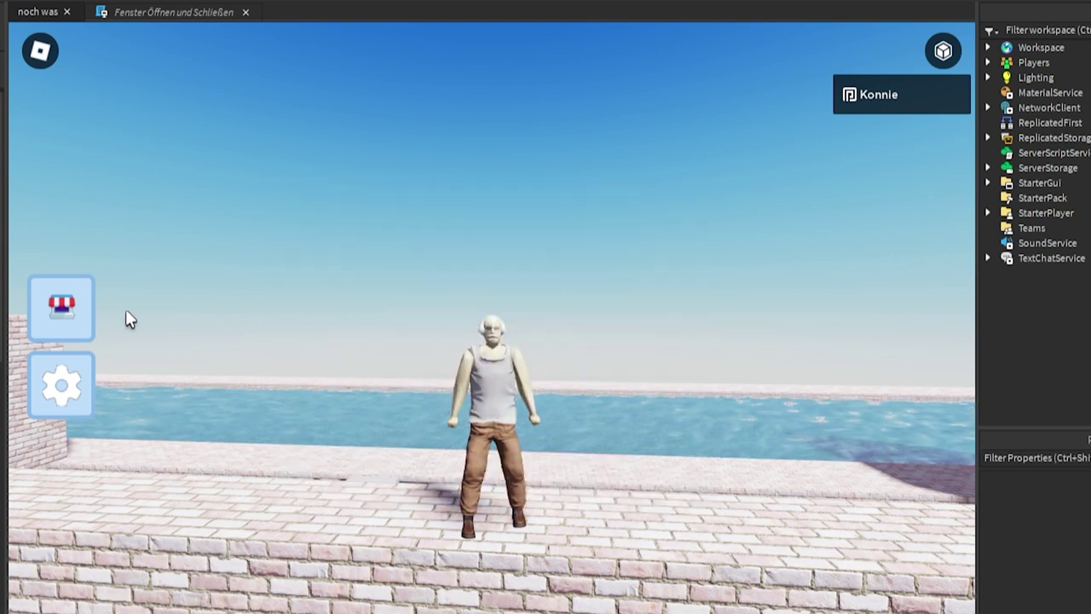
Step: Repeatedly swap between Shop and Settings, then close the Shop by clicking outside it
{"action": "left_click", "coordinate": [61, 314]}
{"action": "left_click", "coordinate": [81, 390]}
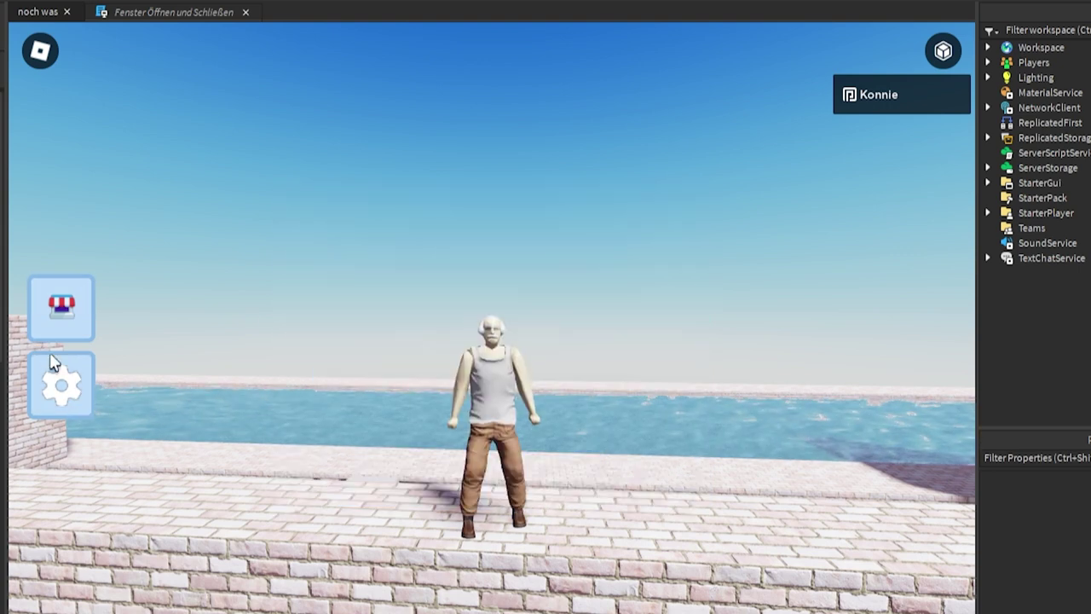
{"action": "left_click", "coordinate": [64, 309]}
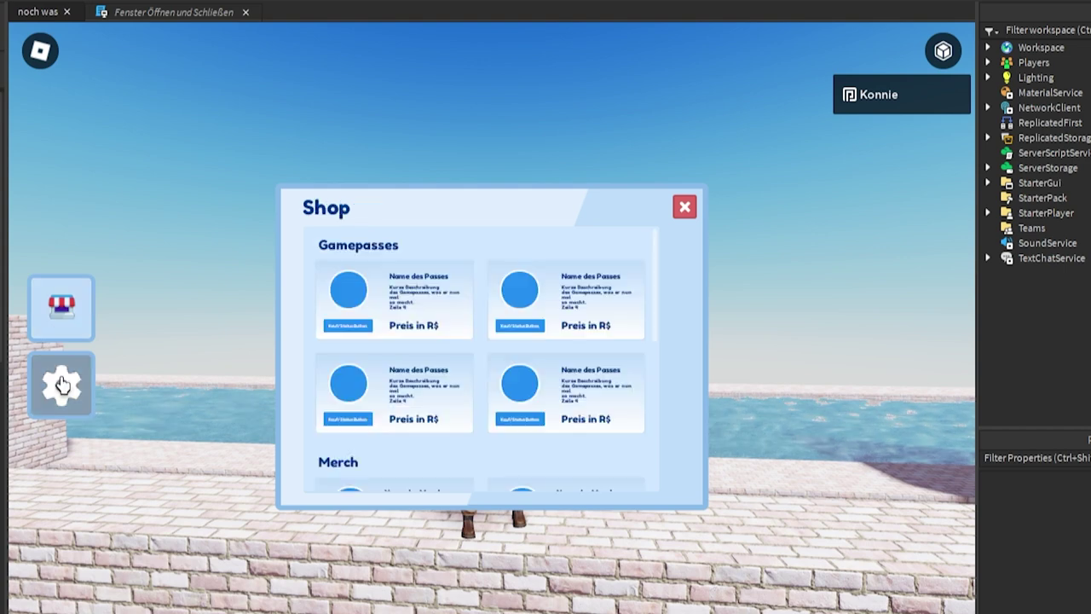
{"action": "left_click", "coordinate": [59, 383]}
{"action": "left_click", "coordinate": [60, 322]}
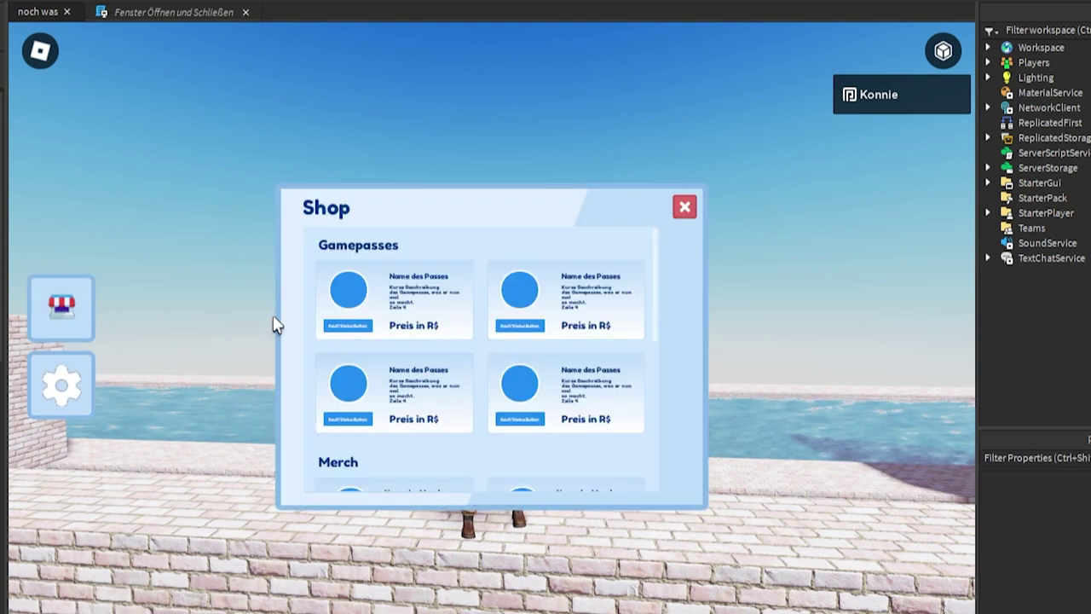
{"action": "left_click", "coordinate": [274, 324]}
Step: Reopen and close the Shop again, finally via its Close Button, then move the character
{"action": "left_click", "coordinate": [61, 307]}
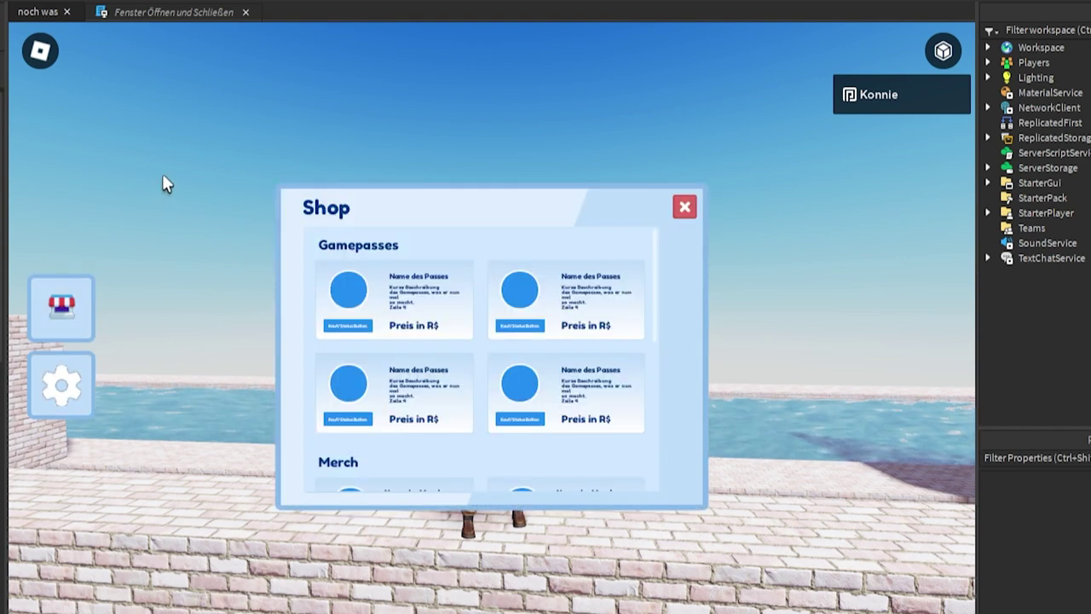
{"action": "left_click", "coordinate": [61, 307]}
{"action": "left_click", "coordinate": [62, 307]}
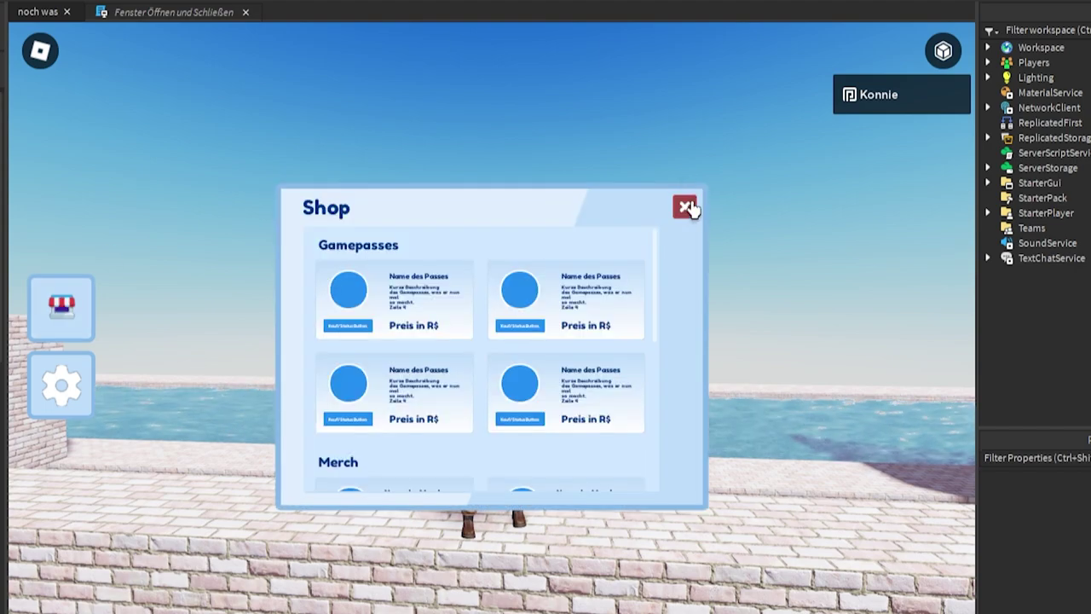
{"action": "left_click", "coordinate": [686, 208]}
{"action": "key", "text": "space"}
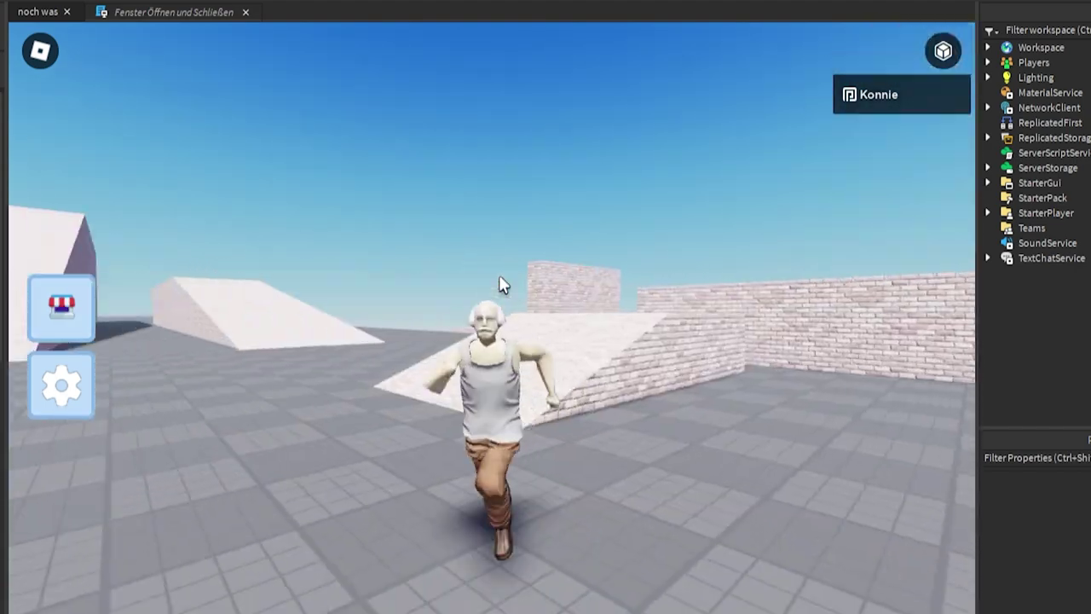
{"action": "key", "text": "s"}
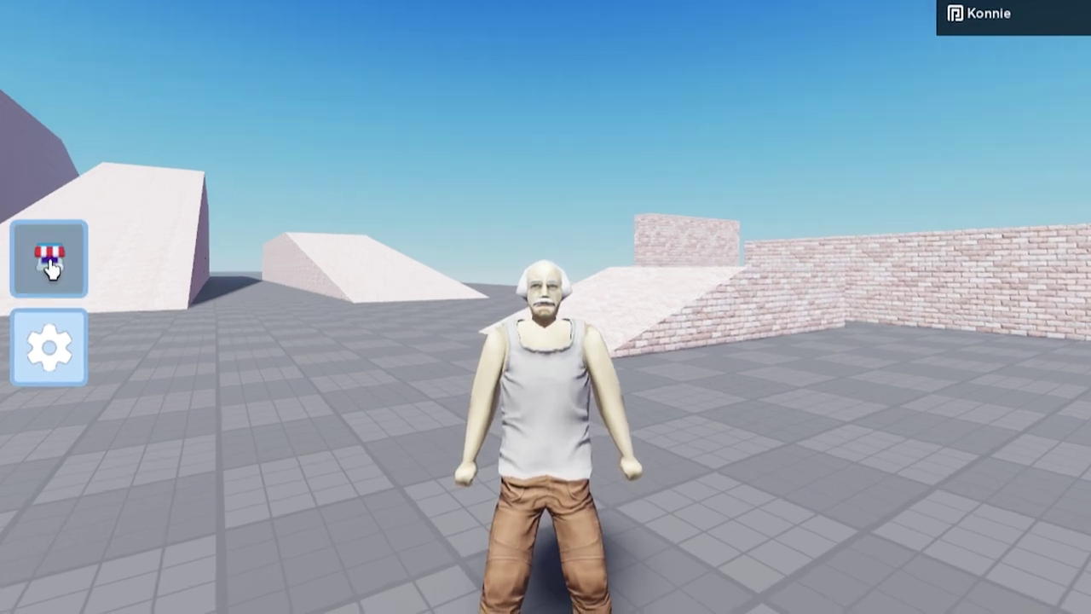
{"action": "left_click", "coordinate": [51, 267]}
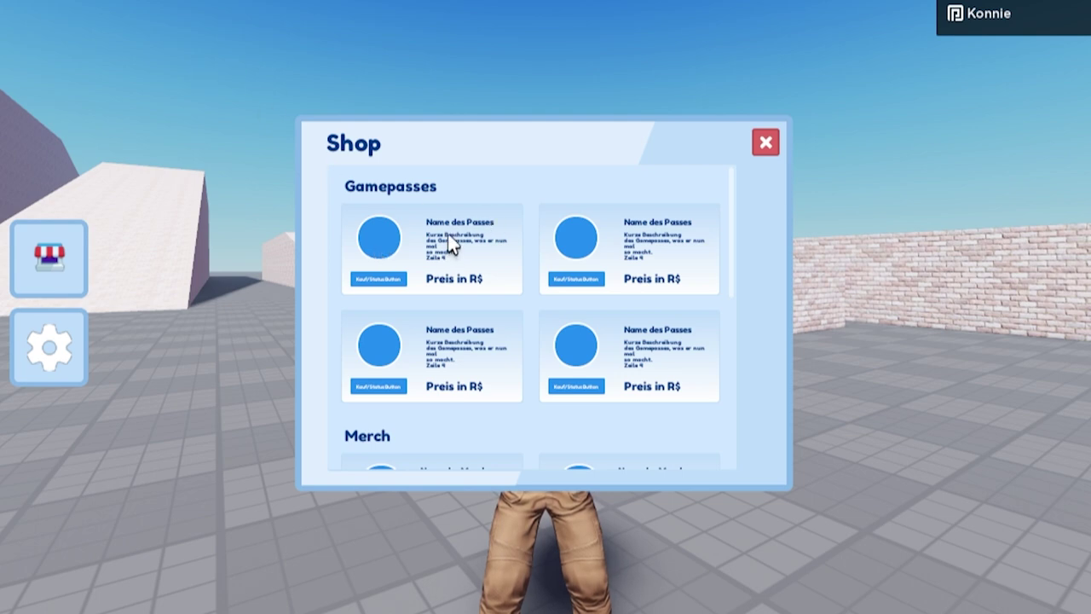
{"action": "scroll", "coordinate": [394, 264], "scroll_direction": "down", "scroll_amount": 5}
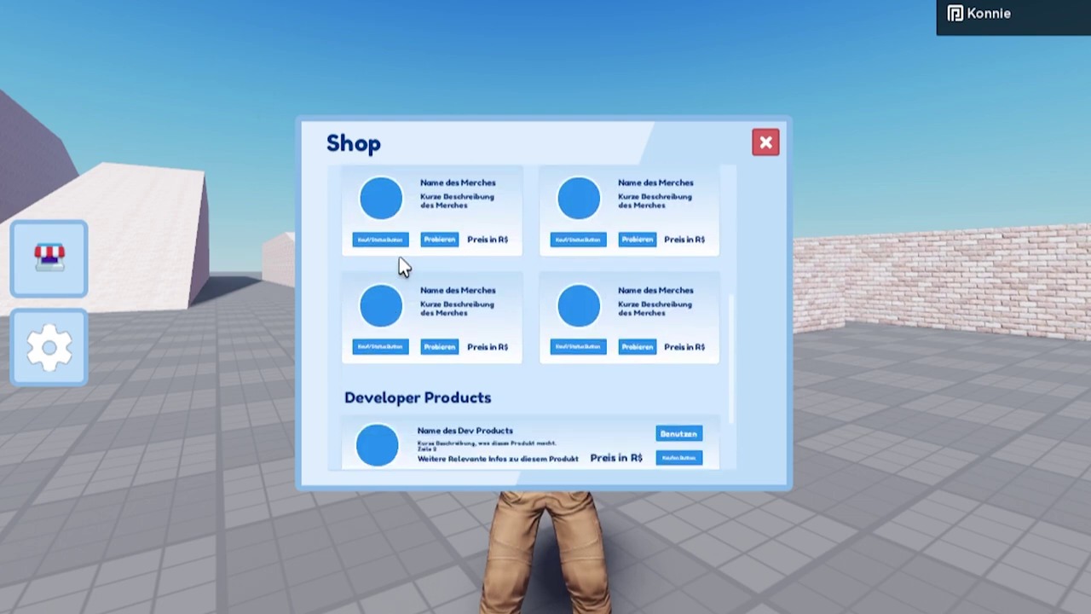
{"action": "scroll", "coordinate": [406, 204], "scroll_direction": "down", "scroll_amount": 3}
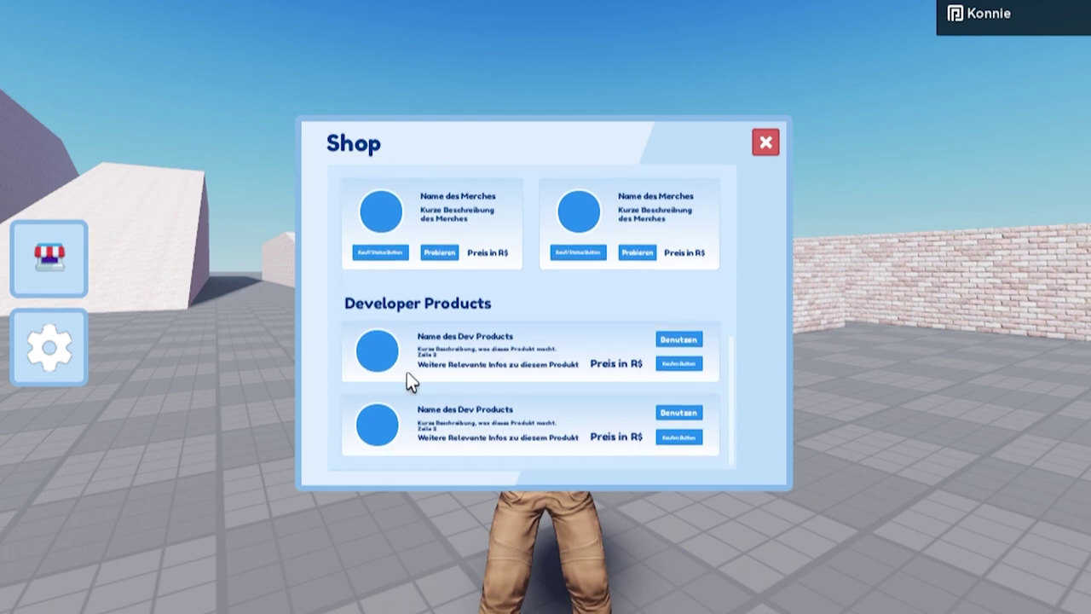
{"action": "left_click", "coordinate": [768, 143]}
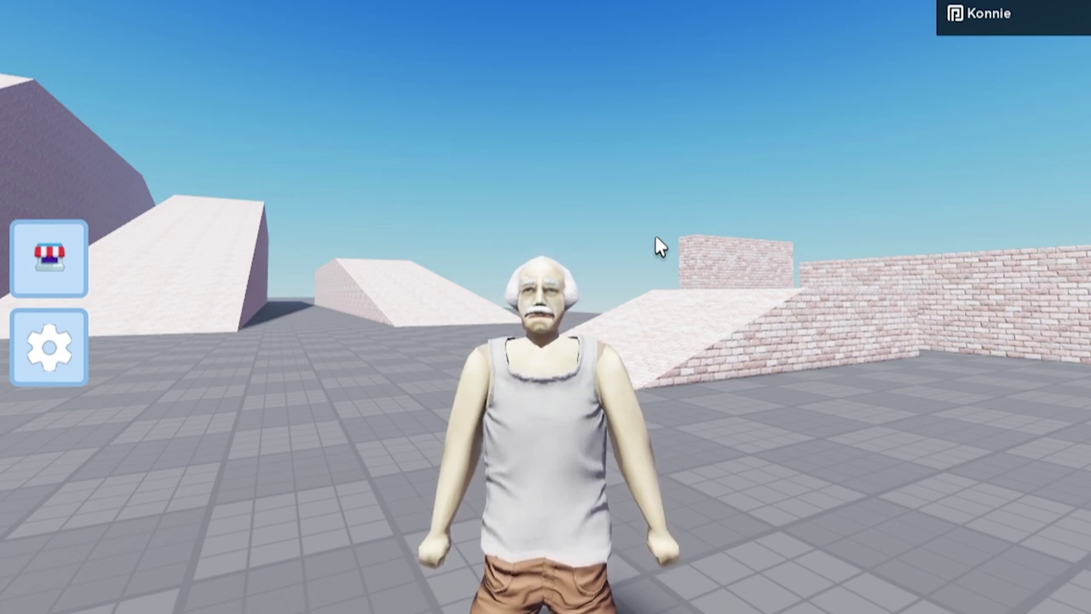
{"action": "right_click_drag", "start_coordinate": [595, 283], "coordinate": [597, 285]}
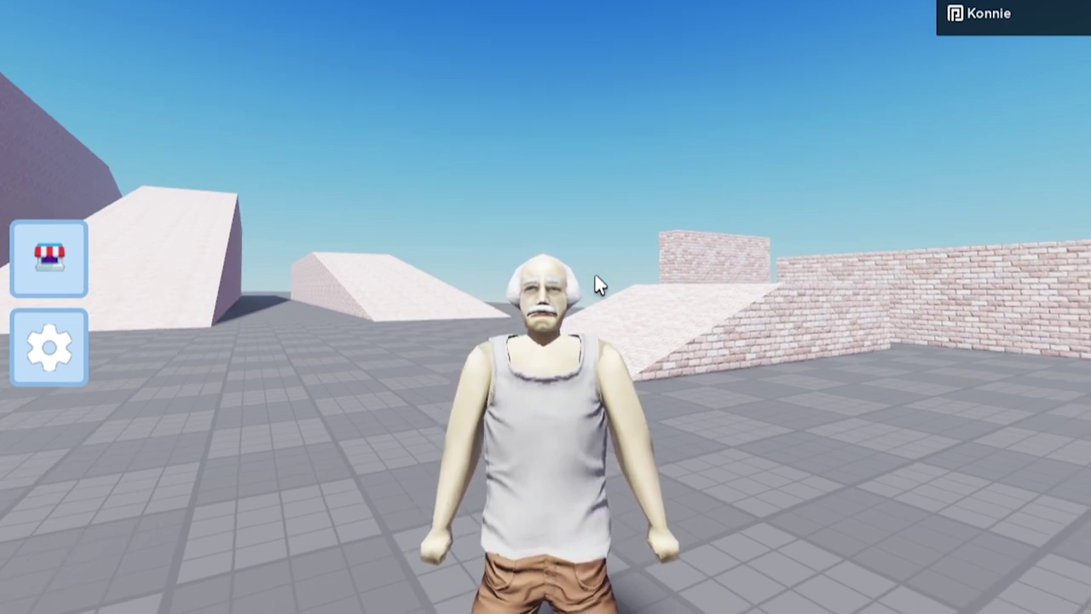
{"action": "scroll", "coordinate": [596, 286], "scroll_direction": "up", "scroll_amount": 2}
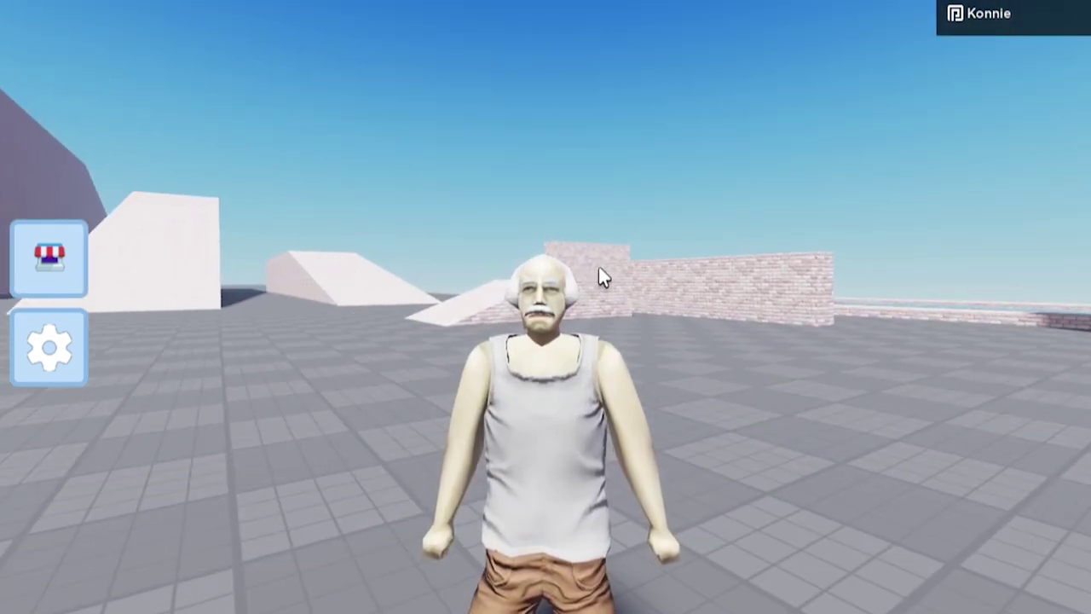
{"action": "right_click_drag", "start_coordinate": [599, 267], "coordinate": [599, 268]}
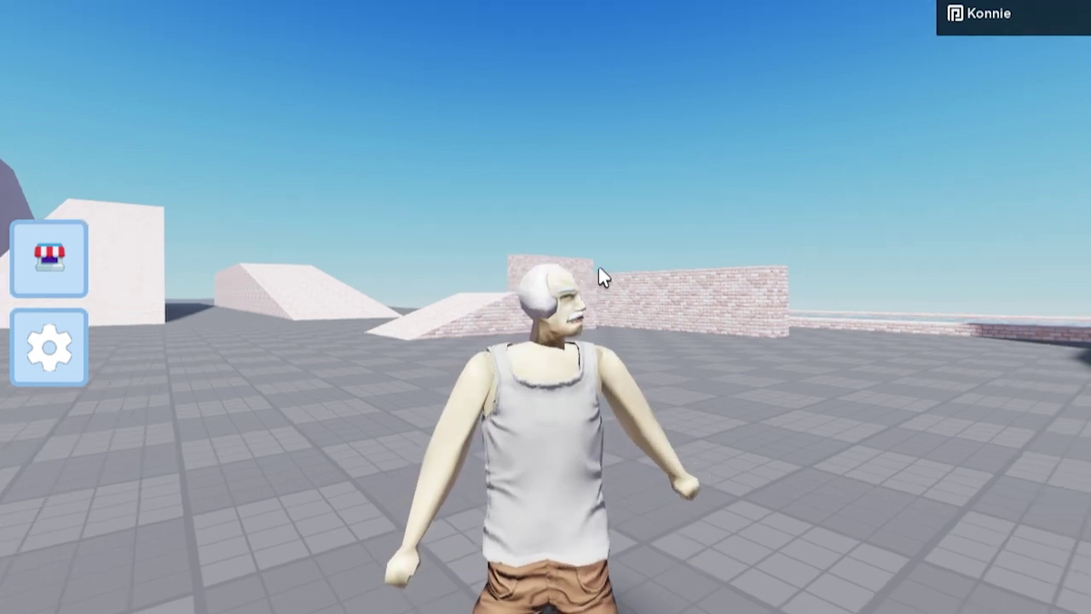
{"action": "right_click_drag", "start_coordinate": [601, 261], "coordinate": [603, 260]}
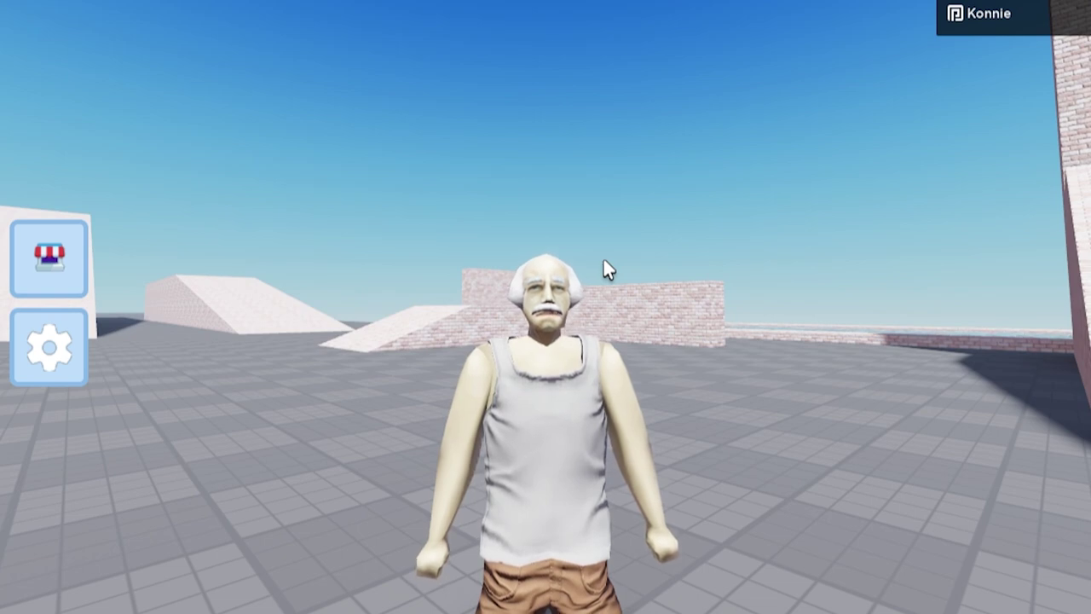
{"action": "right_click_drag", "start_coordinate": [603, 268], "coordinate": [585, 268]}
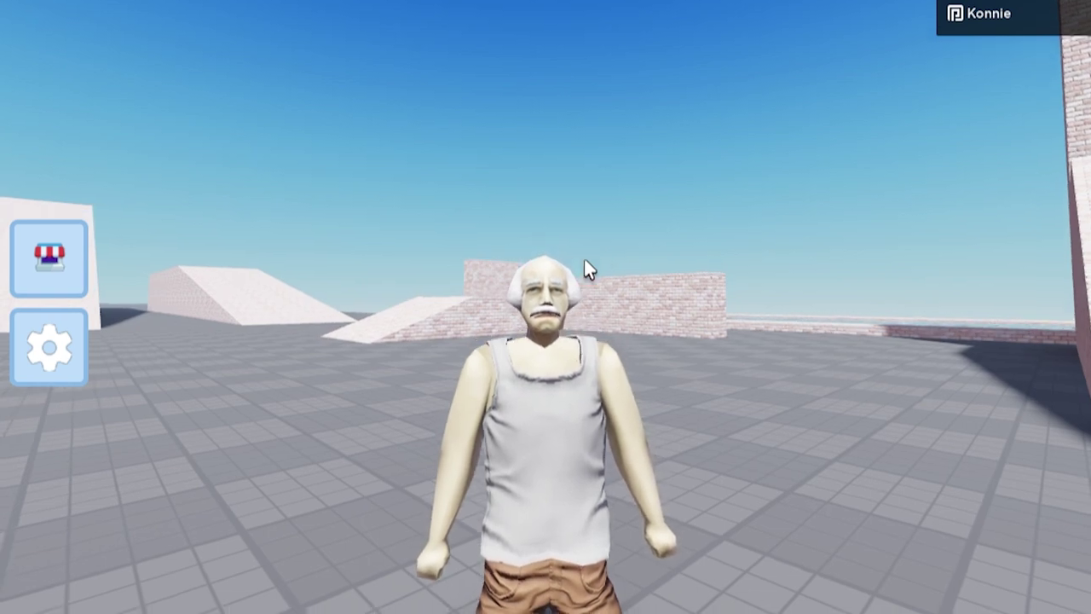
{"action": "scroll", "coordinate": [658, 301], "scroll_direction": "up", "scroll_amount": 2}
{"action": "scroll", "coordinate": [658, 300], "scroll_direction": "down", "scroll_amount": 1}
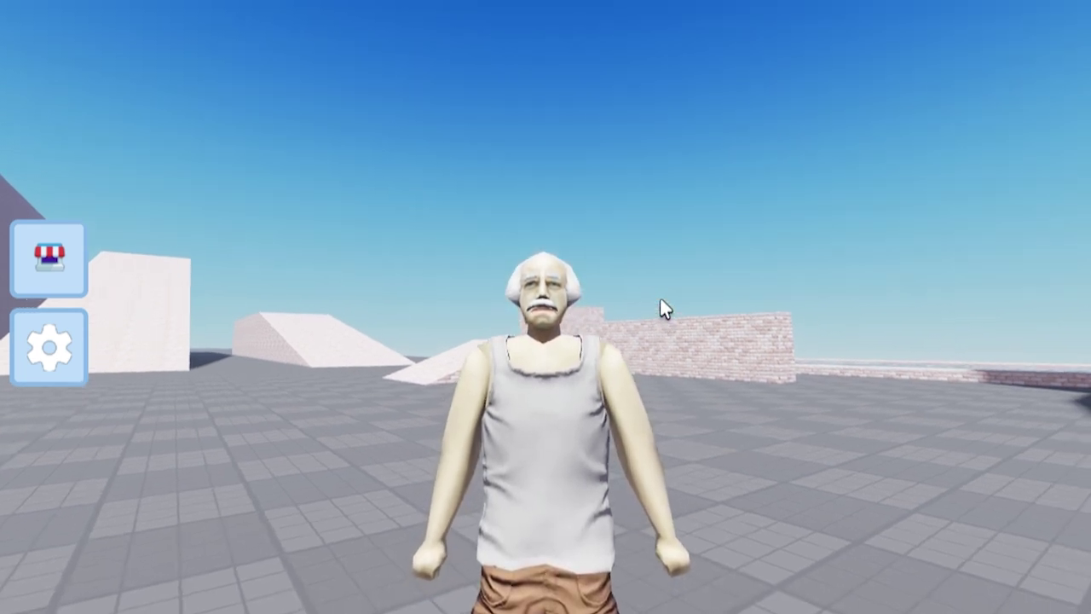
{"action": "right_click_drag", "start_coordinate": [660, 298], "coordinate": [674, 298]}
{"action": "scroll", "coordinate": [660, 297], "scroll_direction": "down", "scroll_amount": 2}
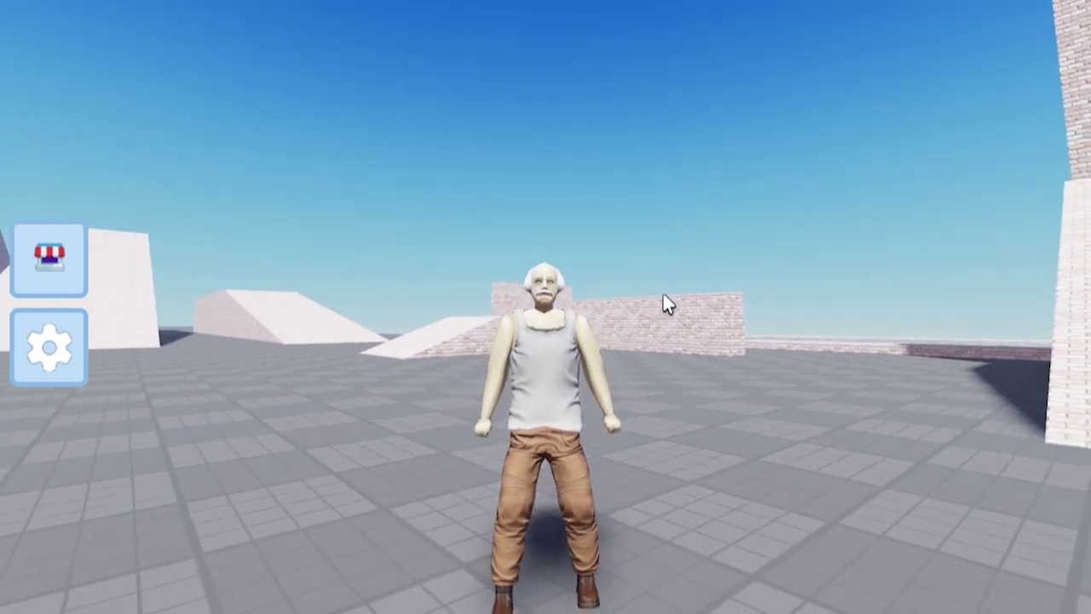
{"action": "key", "text": "s"}
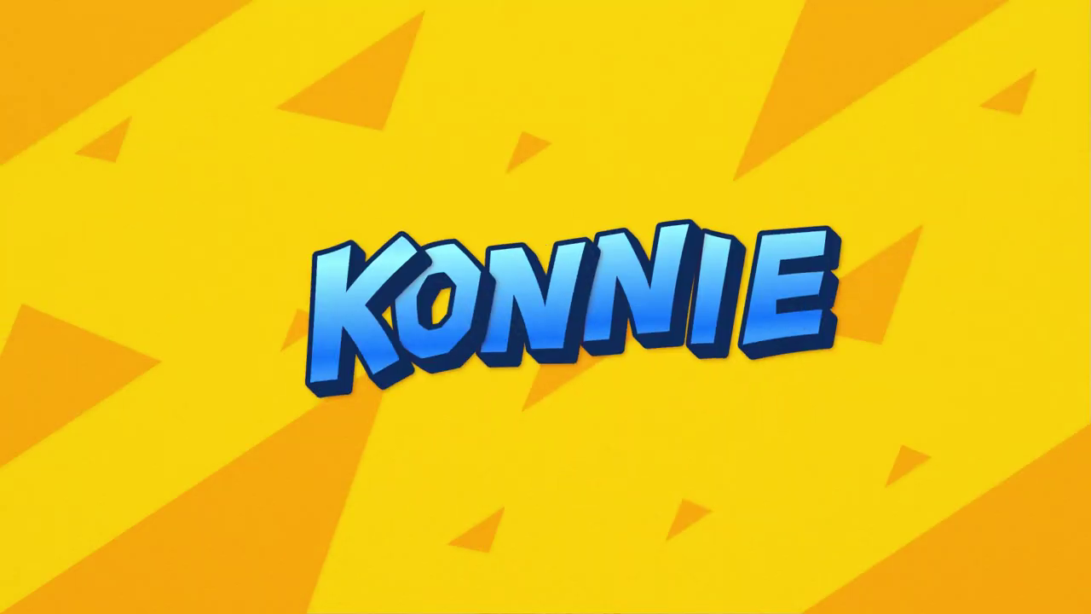